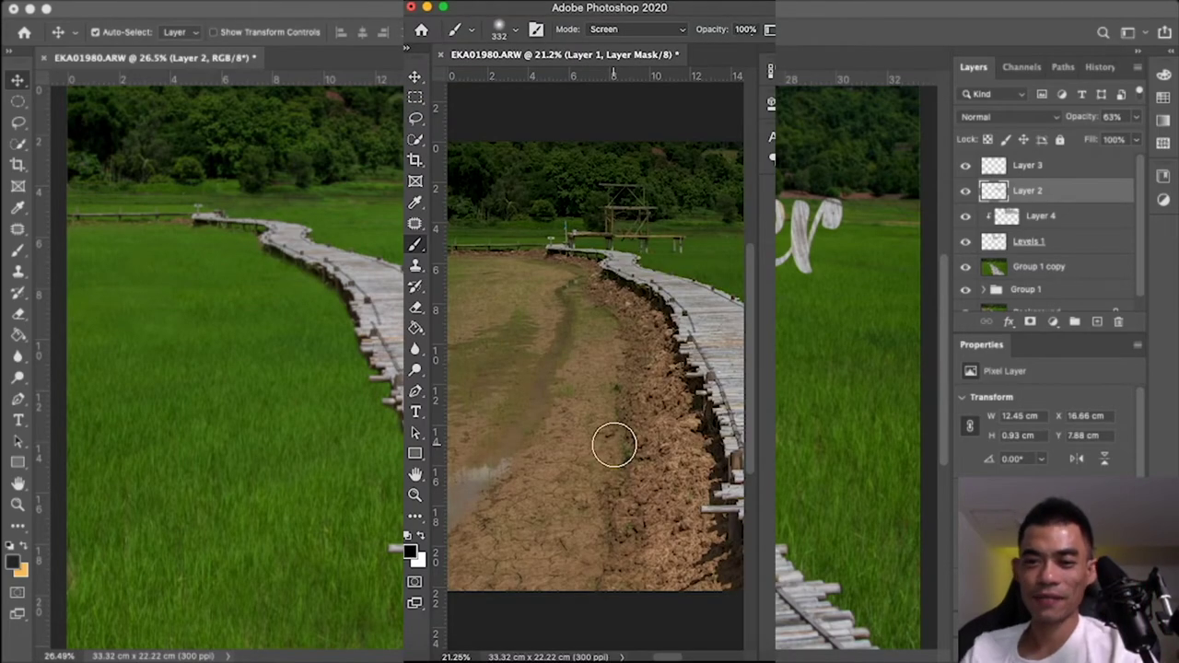
Paint white on the mask to bring grass back over the dirt path
key(x)
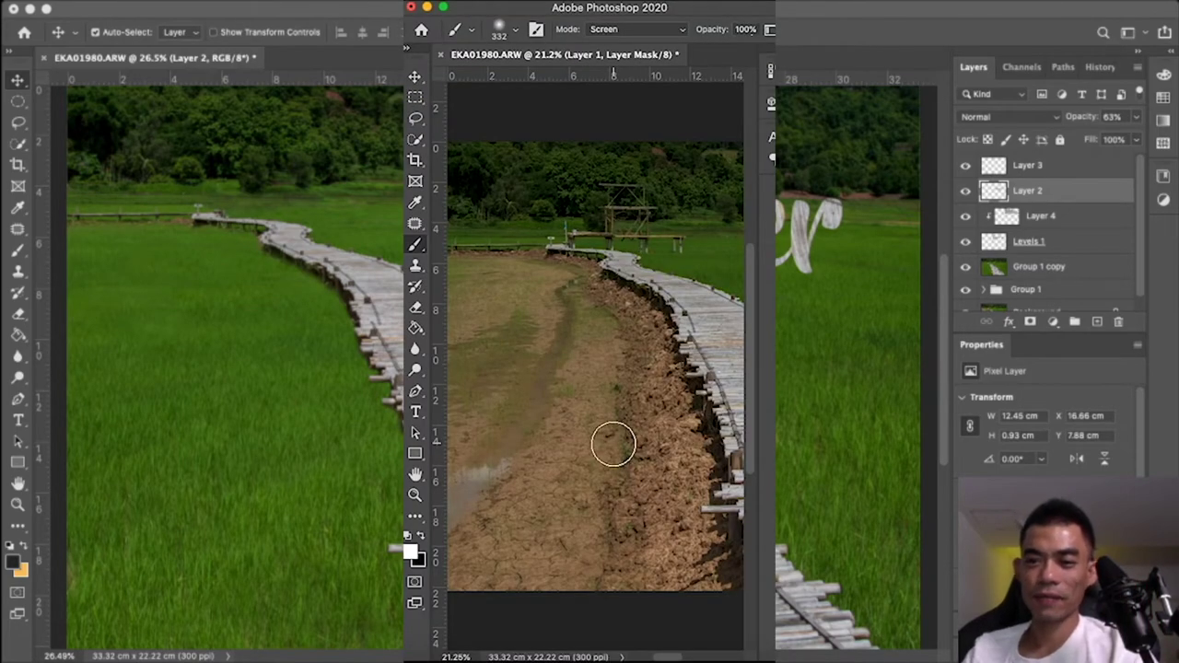
mouse_move(578, 437)
mouse_down()
mouse_move(603, 330)
mouse_move(461, 271)
mouse_move(506, 297)
mouse_move(492, 319)
mouse_move(534, 344)
mouse_move(602, 344)
mouse_move(602, 307)
mouse_move(648, 383)
mouse_move(660, 469)
mouse_up()
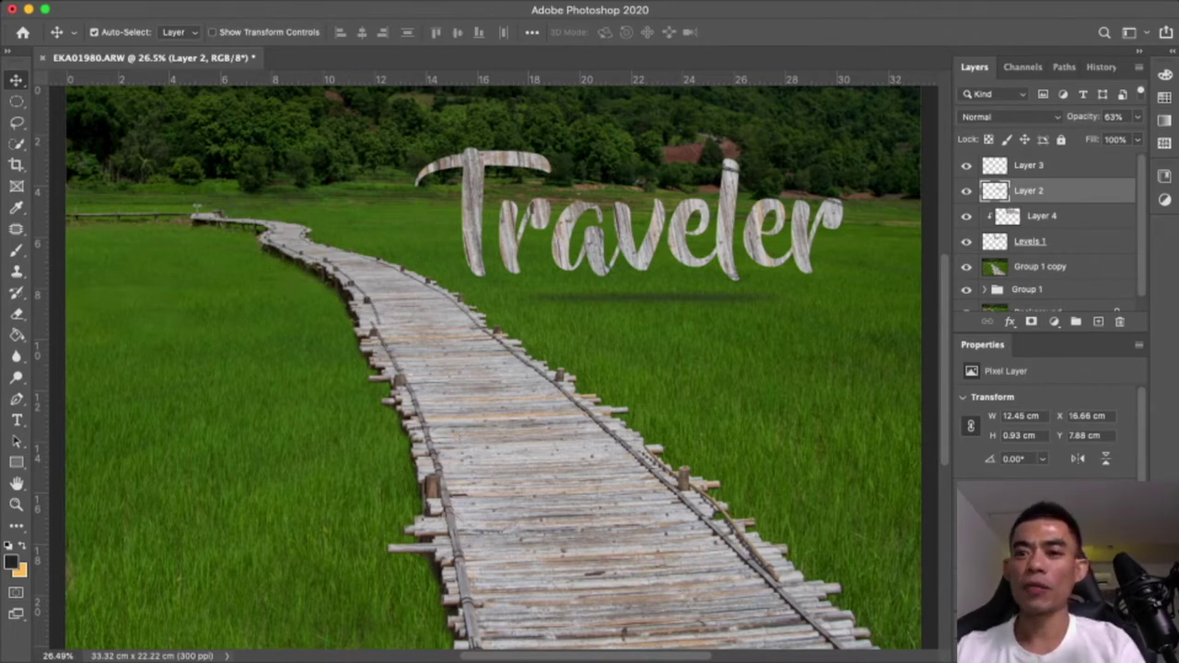
scroll(1050, 230, down, 1)
scroll(1050, 231, up, 1)
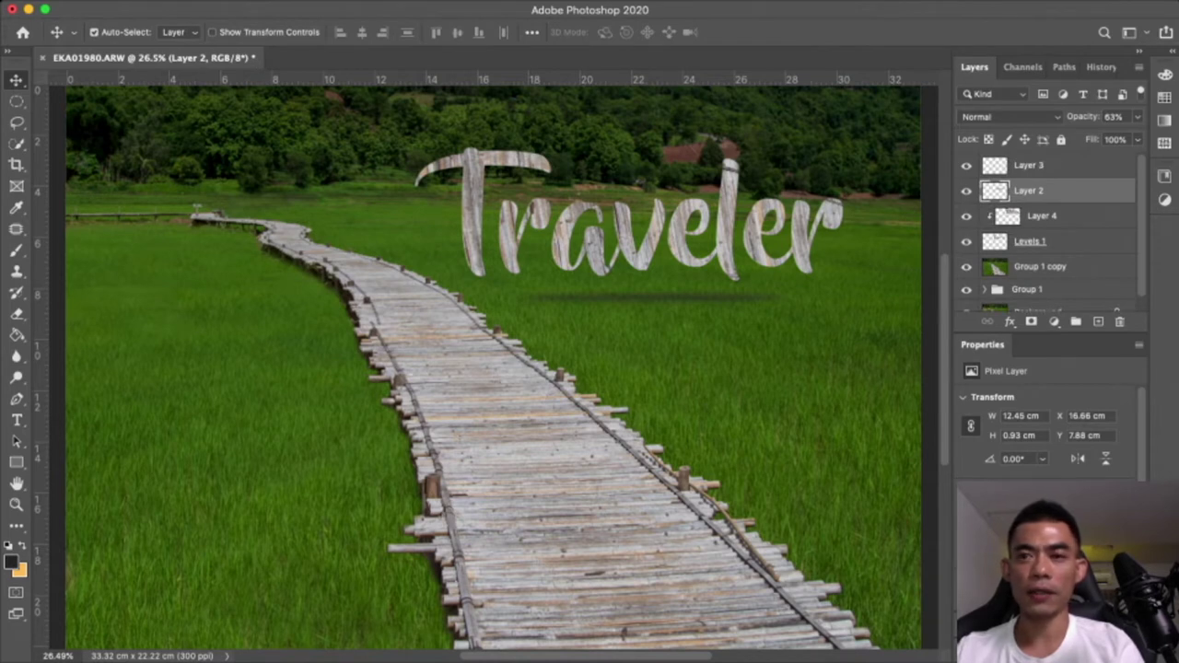
Group the layers from Group 1 copy up to Layer 3 into Group 2
scroll(1050, 230, down, 1)
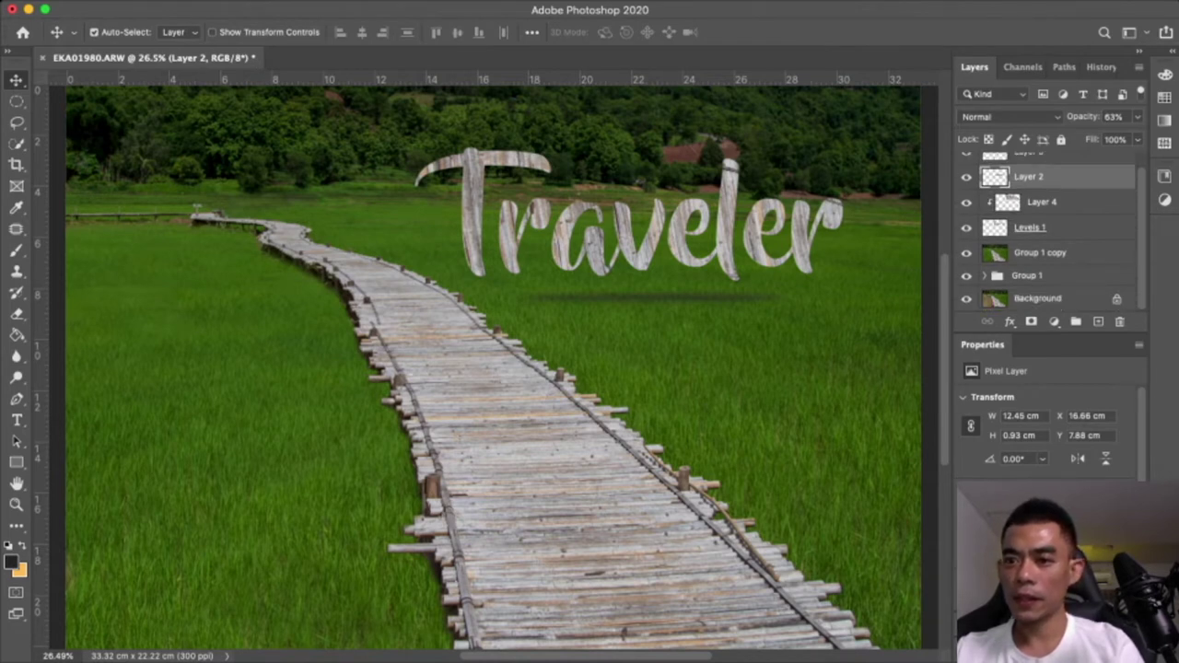
scroll(1050, 230, up, 1)
scroll(1050, 231, down, 1)
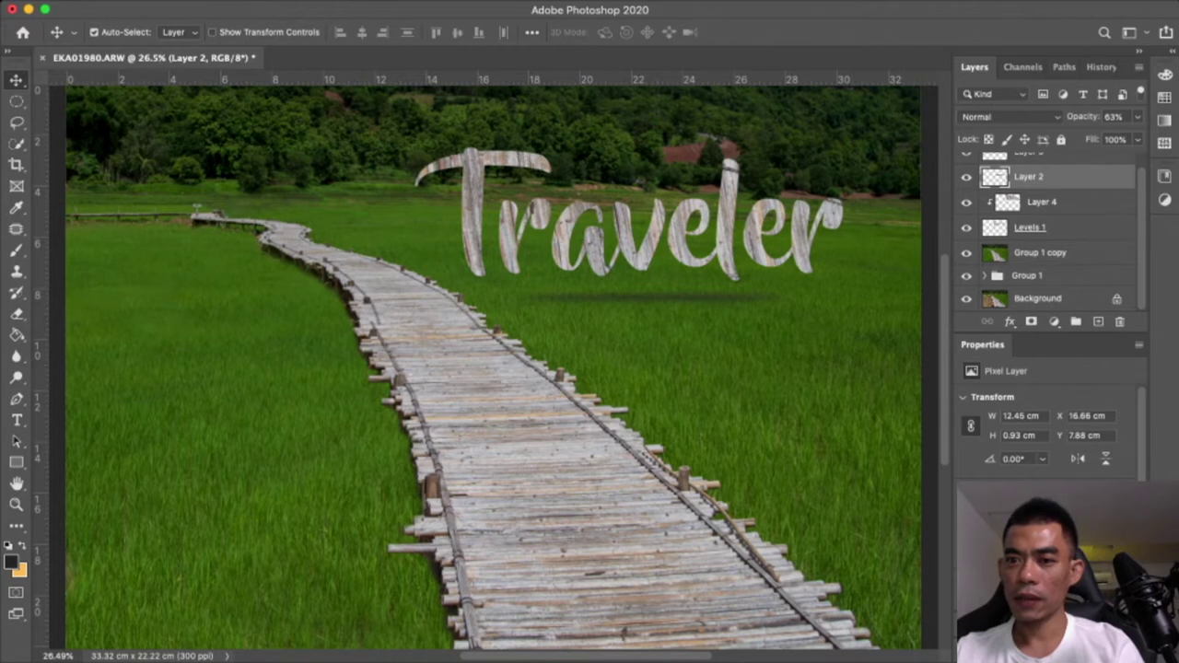
click(1026, 276)
click(1040, 252)
scroll(1050, 231, up, 1)
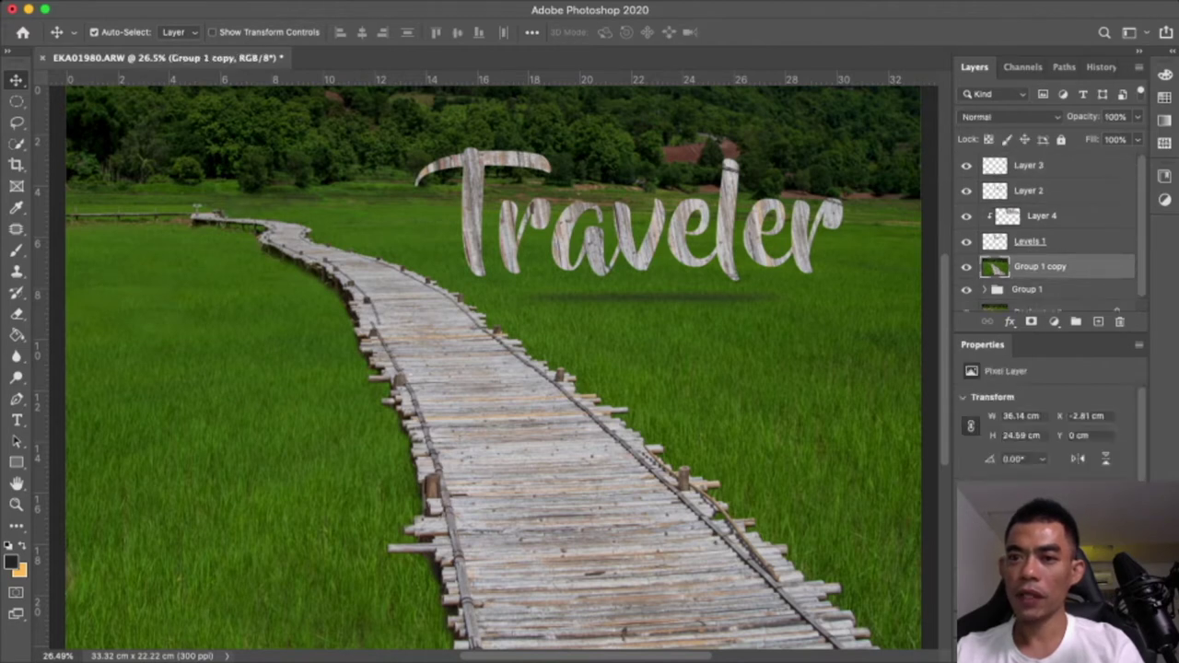
shift+click(1028, 165)
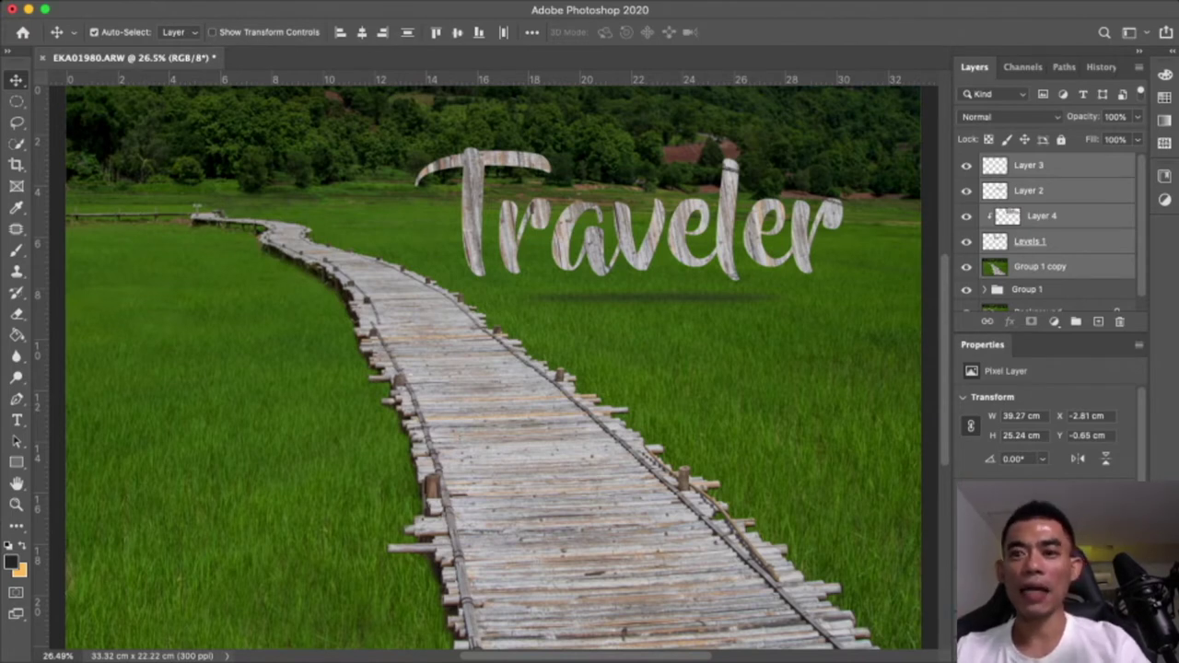
key(ctrl+g)
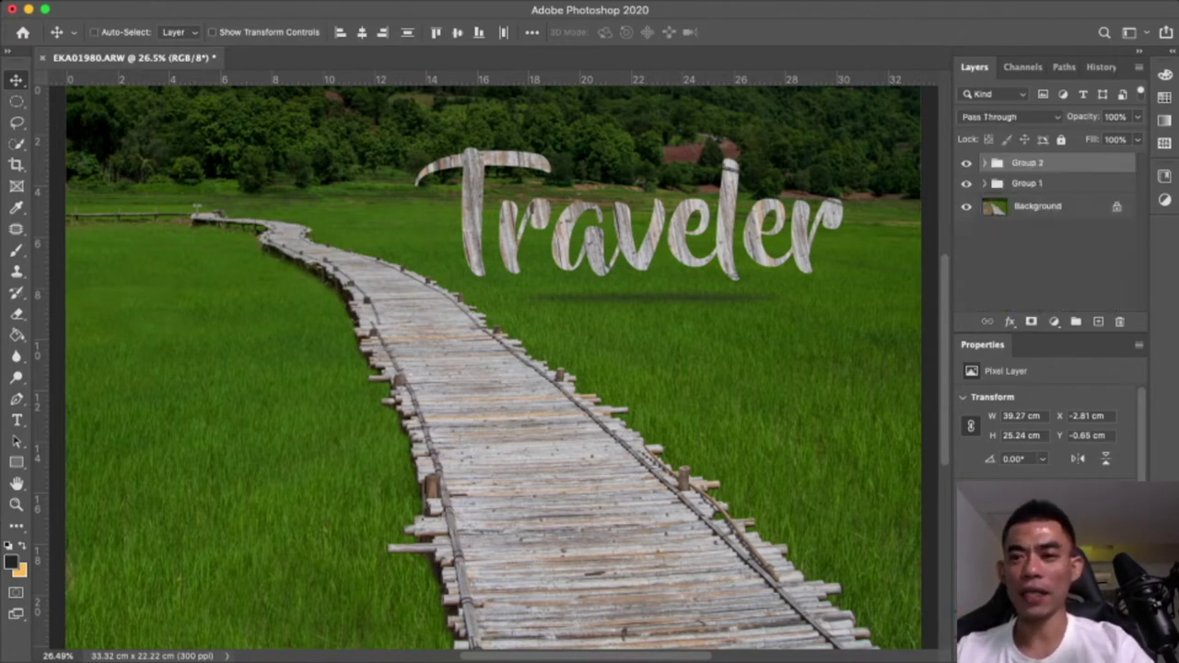
Hide both groups, move Group 2 below Group 1, and select the Background layer
click(967, 162)
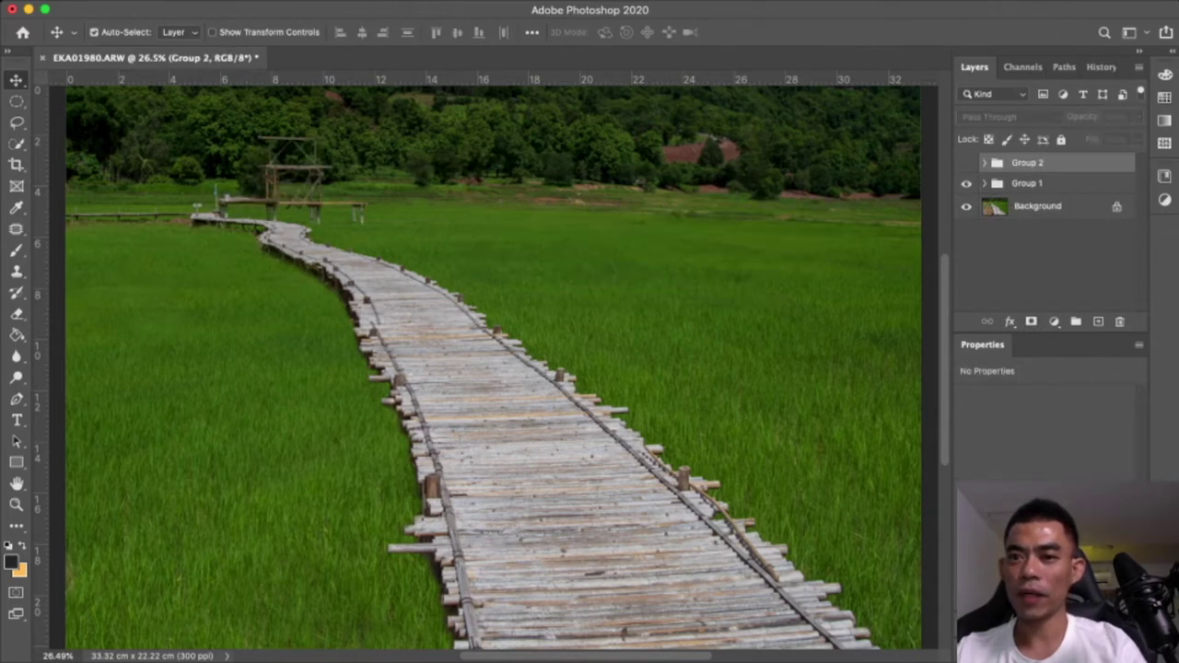
click(966, 183)
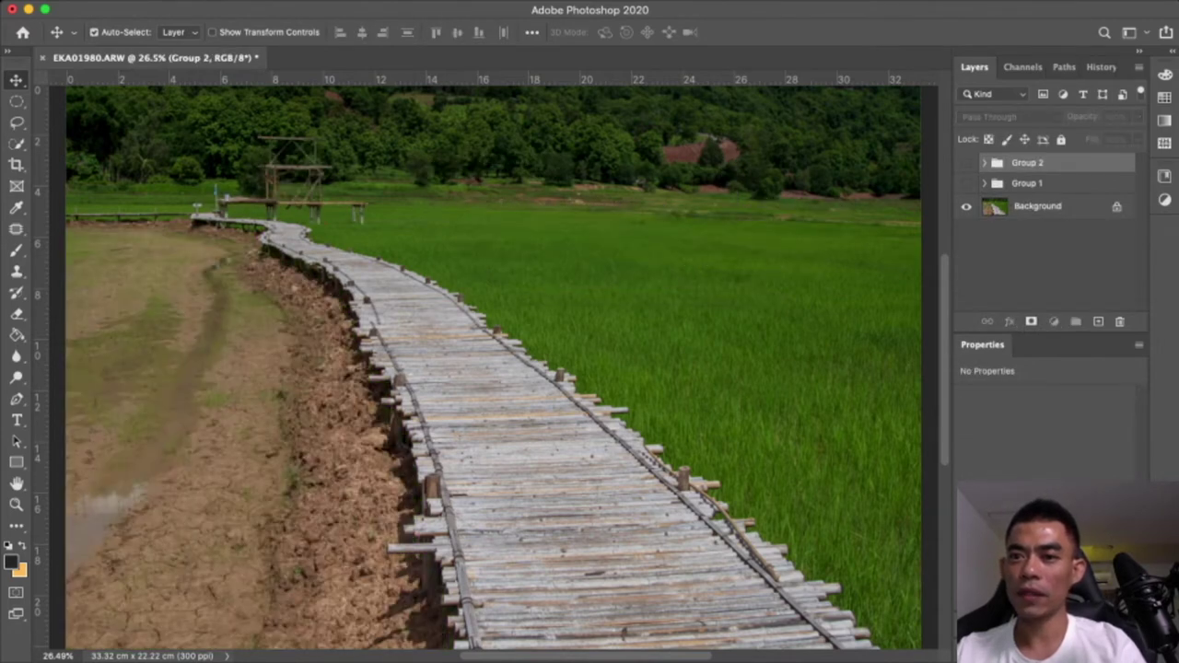
key(ctrl+bracketleft)
key(alt+bracketleft)
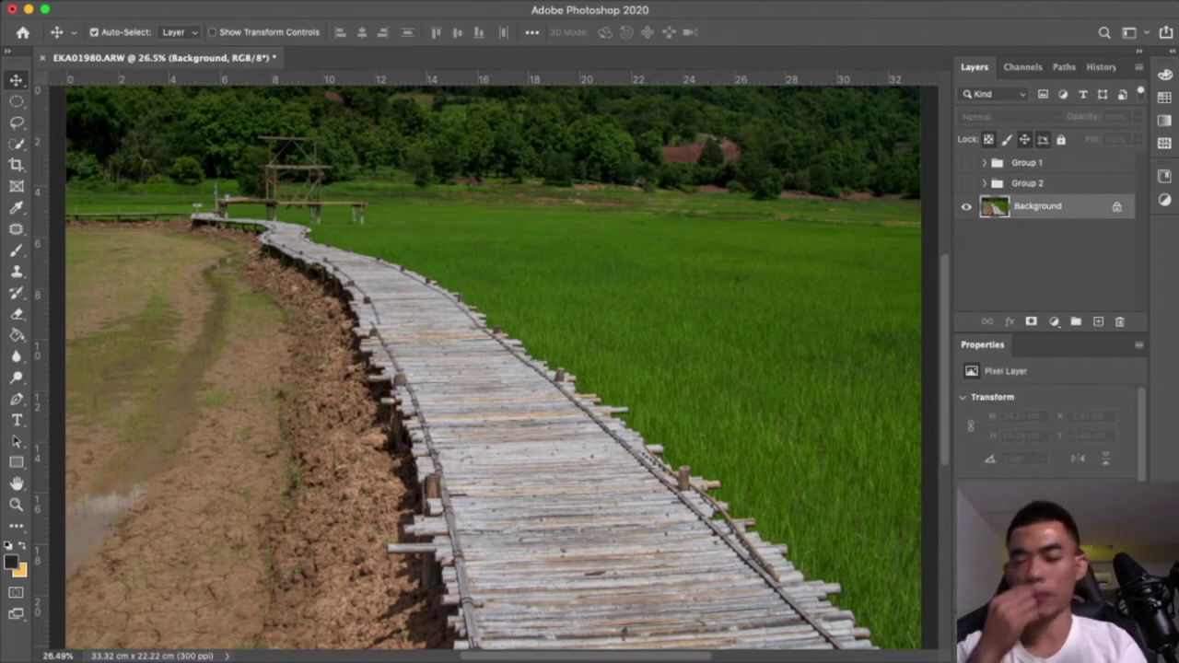
Toggle the groups' visibility to compare against the original dirt field, leaving both hidden
click(967, 162)
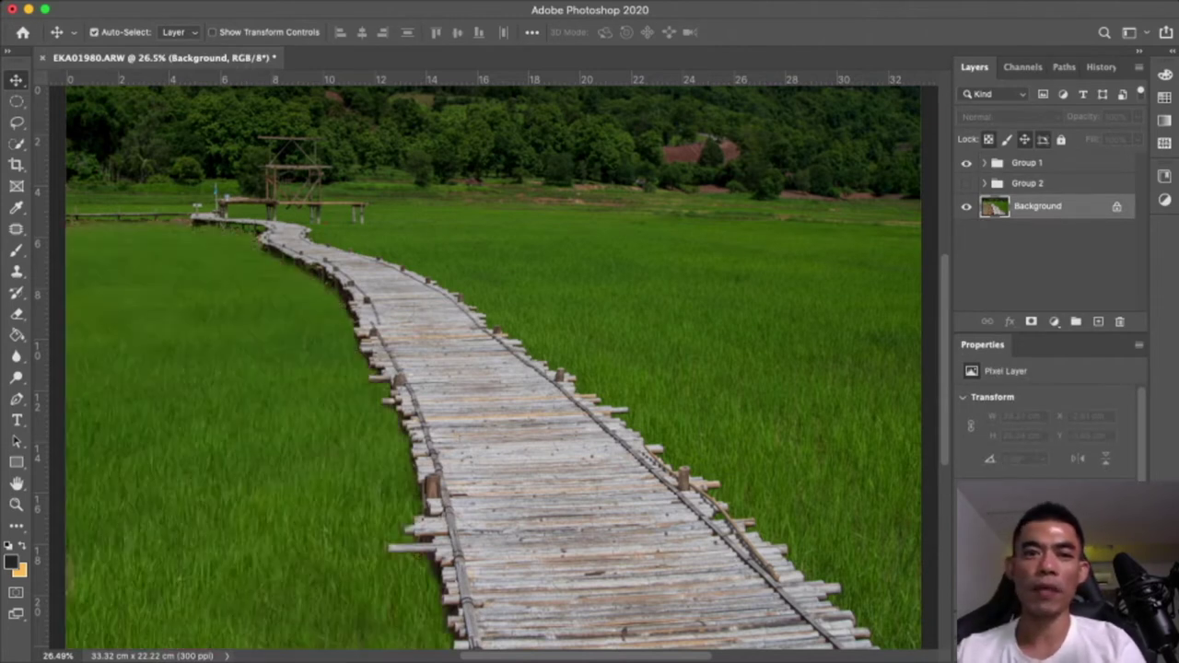
click(966, 162)
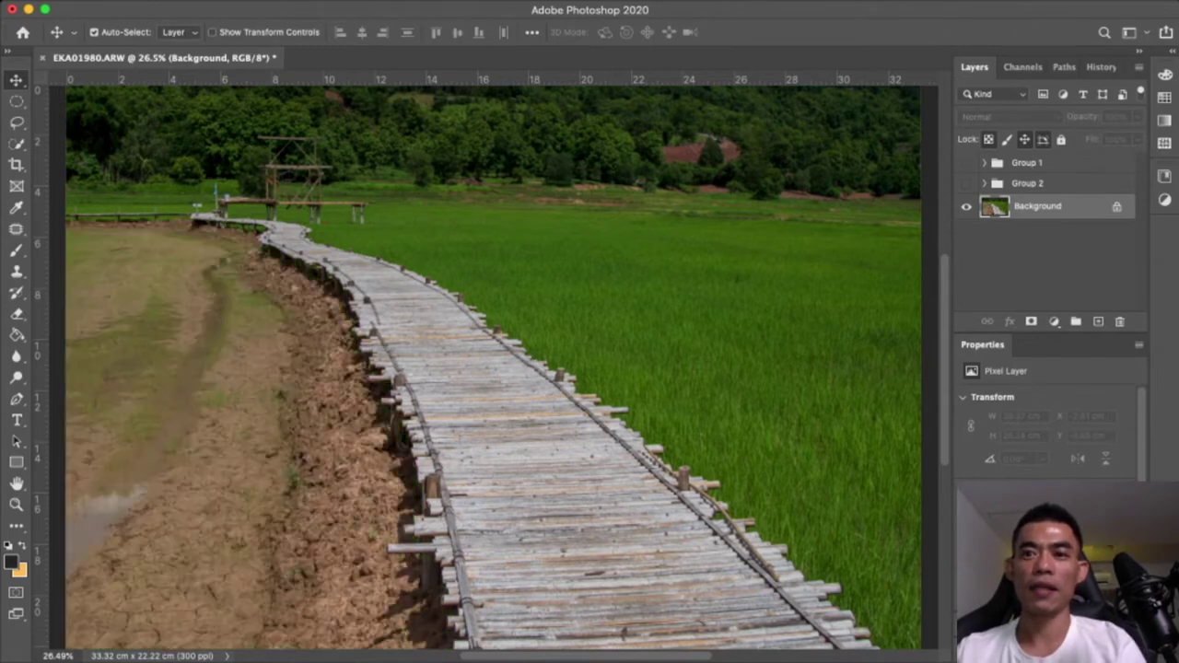
click(966, 184)
click(966, 183)
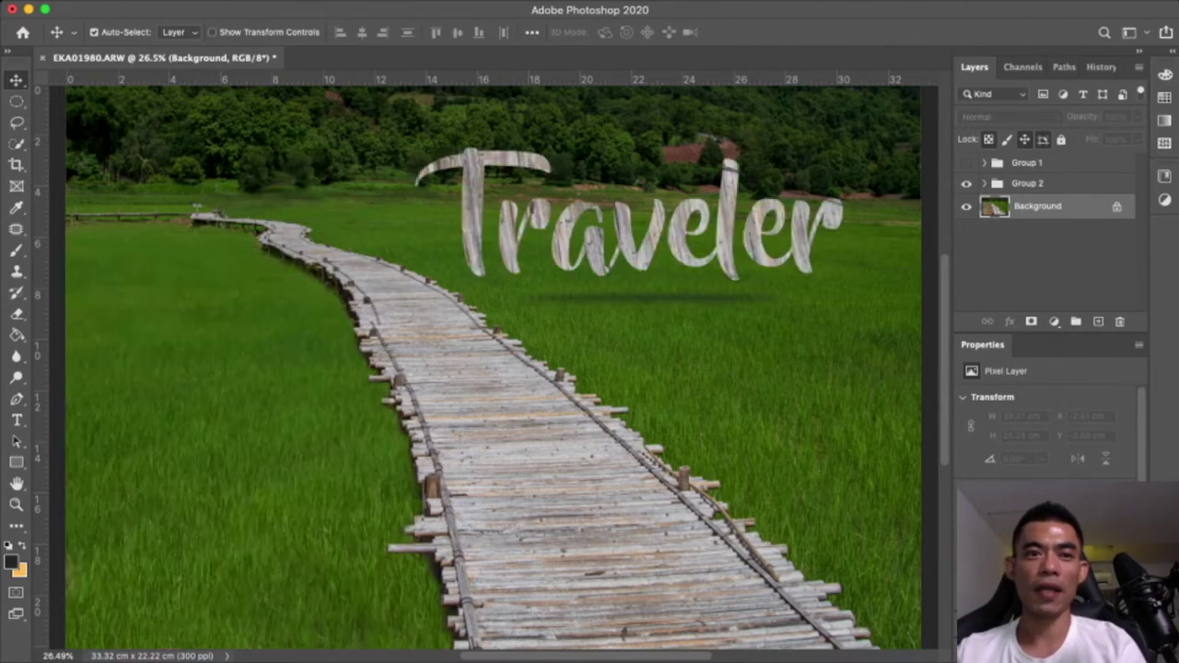
click(966, 184)
click(966, 183)
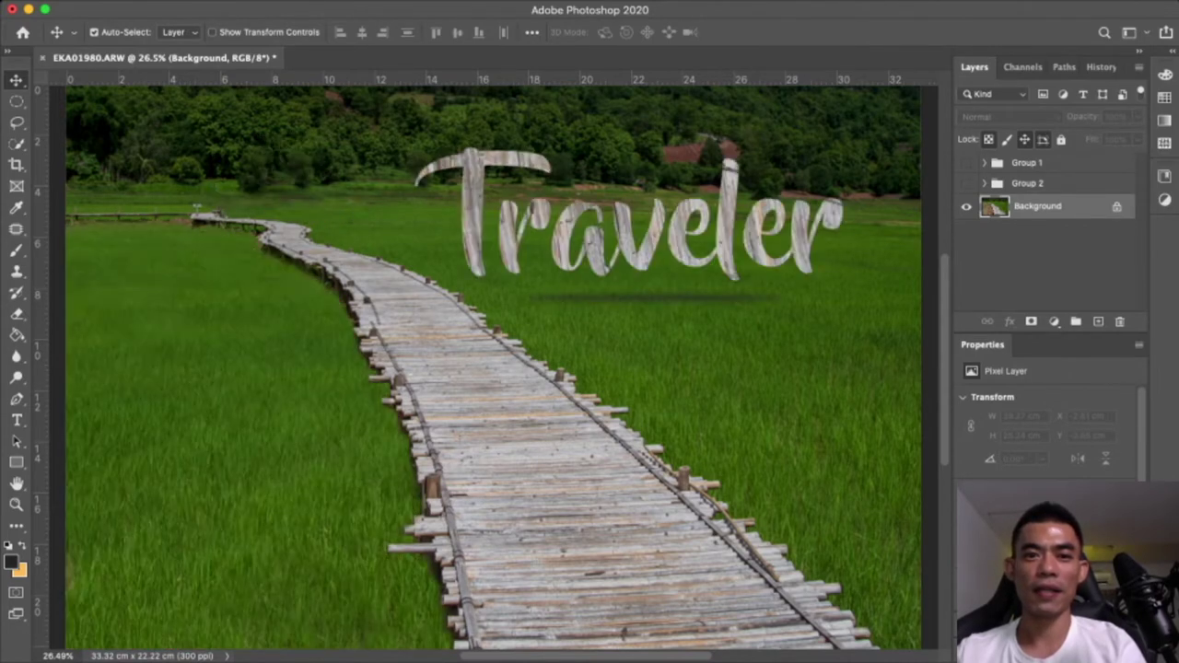
click(967, 183)
click(966, 183)
click(966, 183)
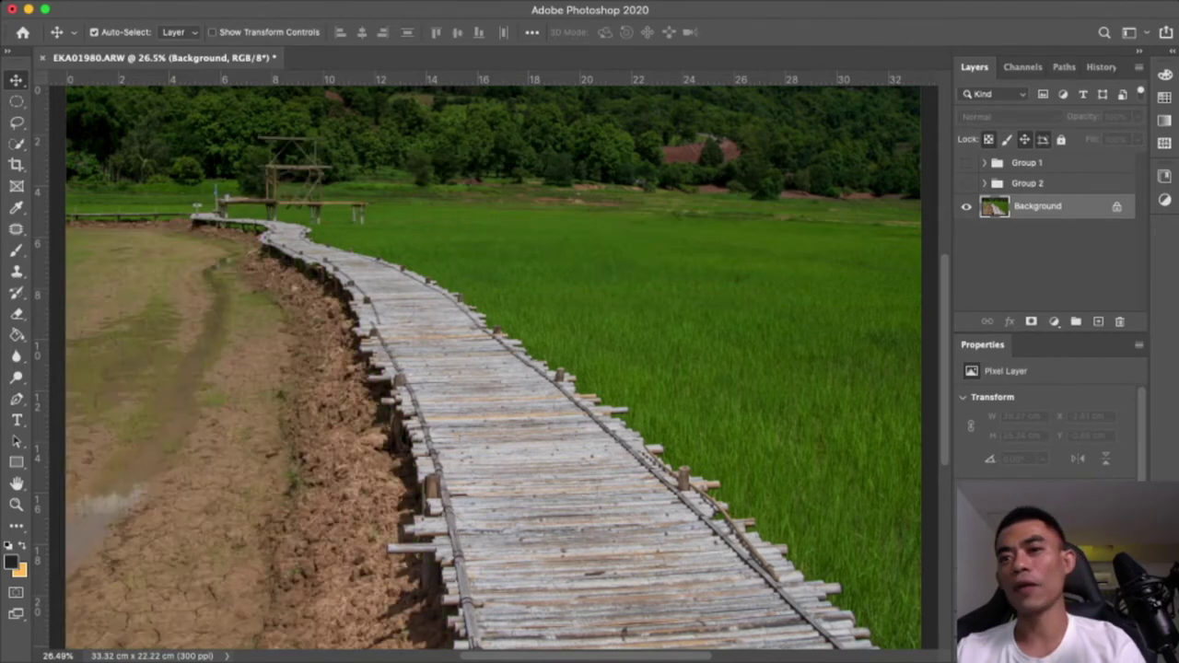
Duplicate the Background layer and move Background copy to the top of the stack
key(ctrl+j)
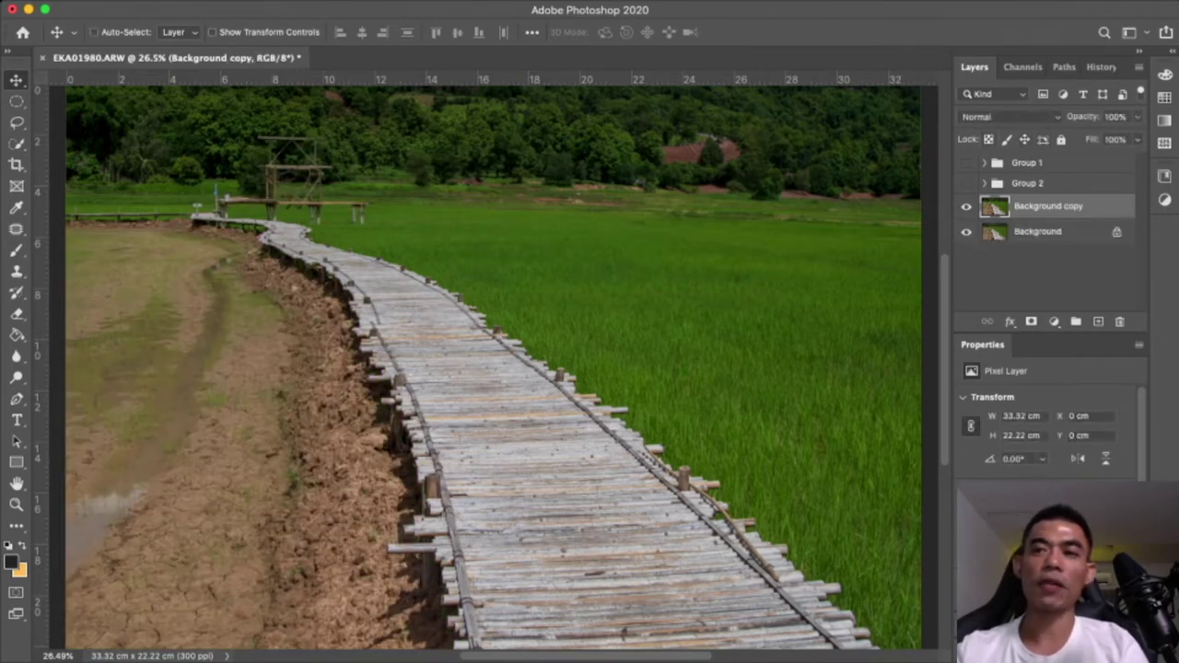
key(ctrl+z)
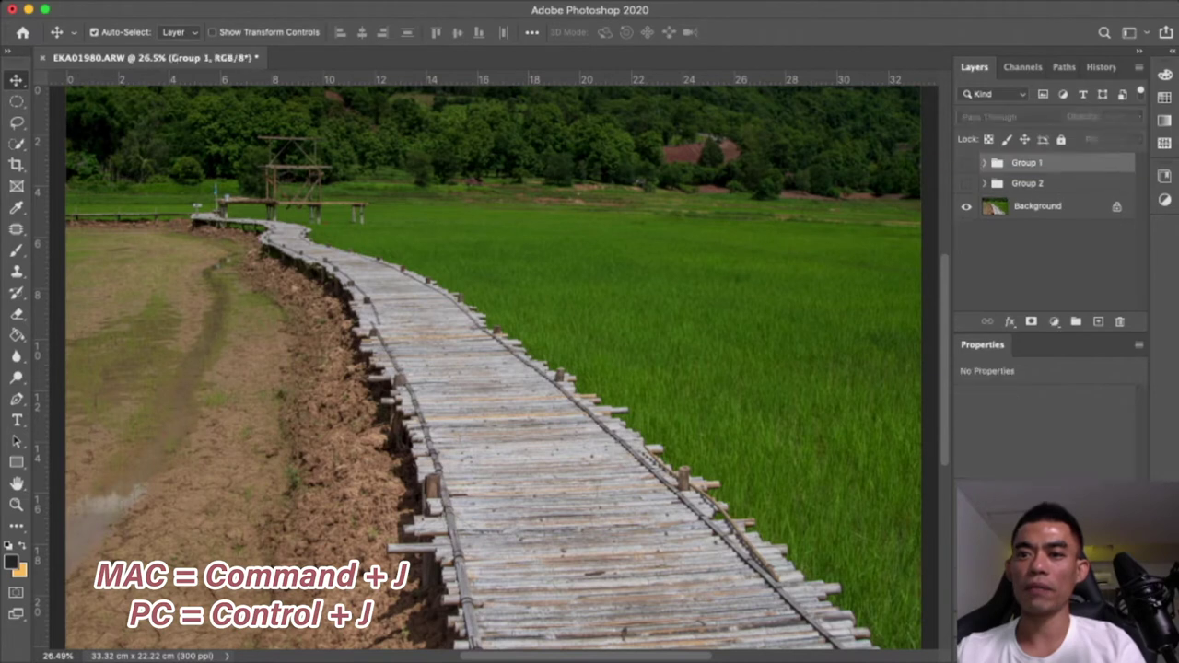
key(ctrl+j)
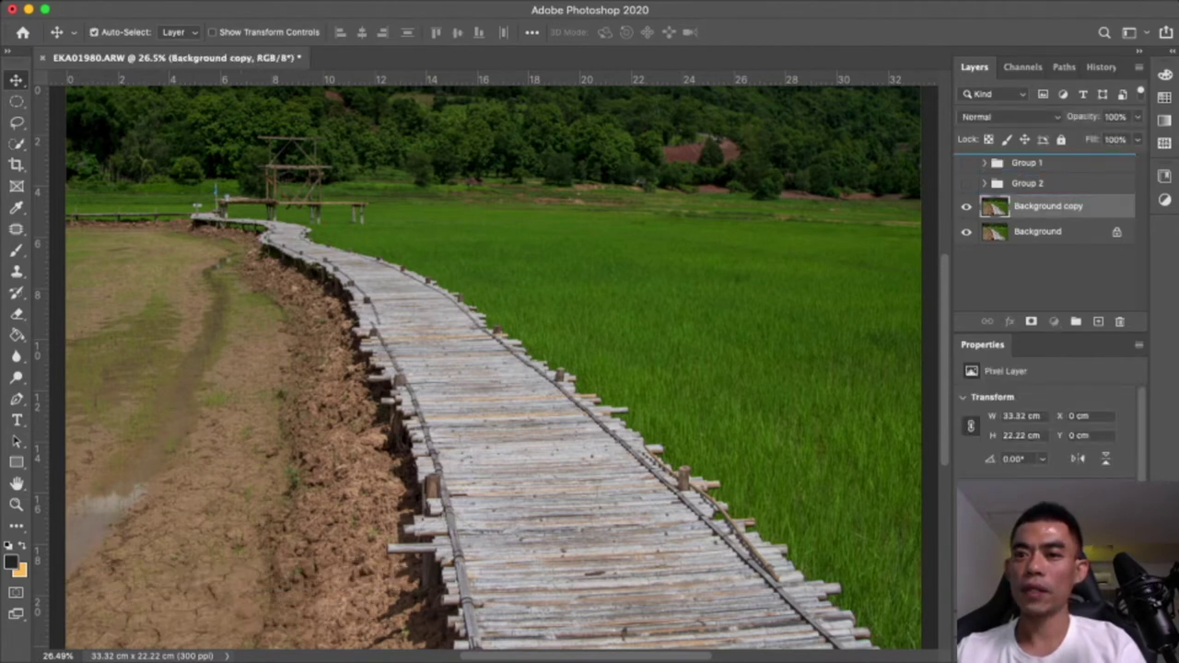
key(ctrl+shift+bracketright)
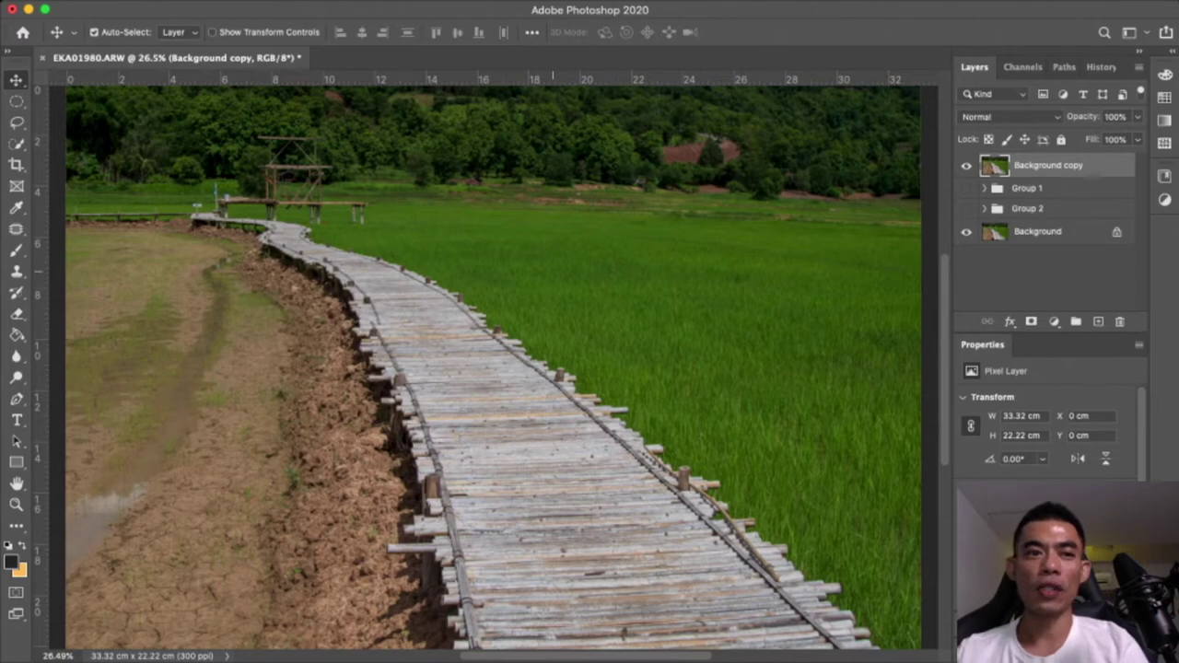
Add horizontal guides at one and two thirds down, plus vertical guides at the left and right thirds
drag(524, 78, 525, 239)
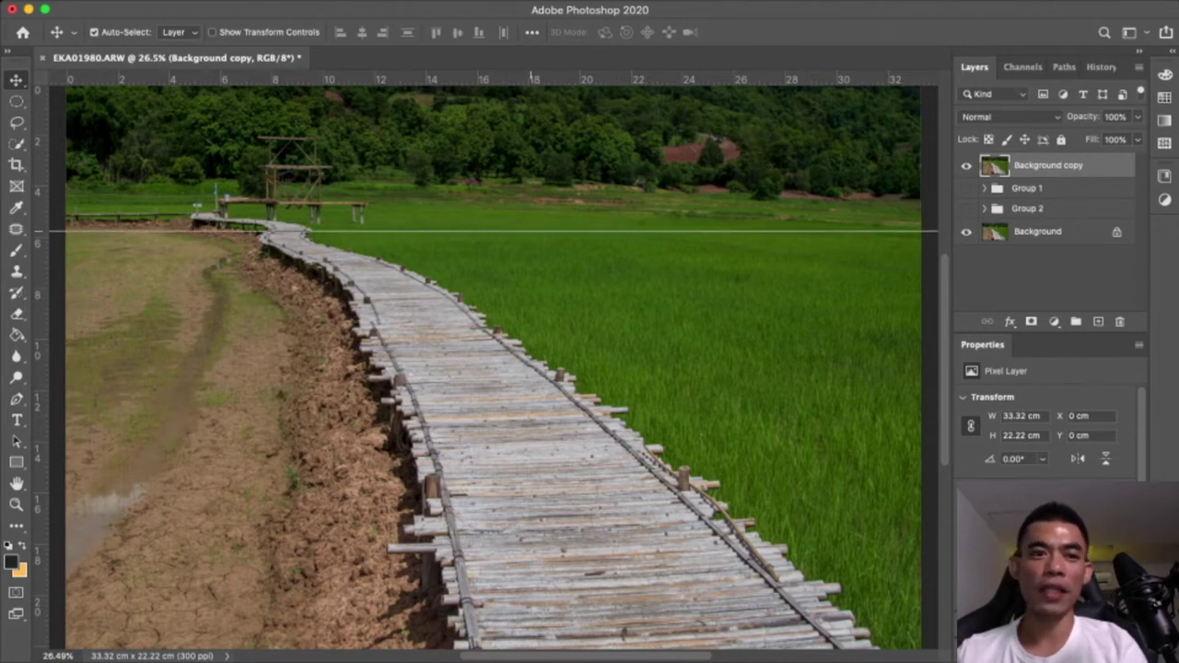
drag(528, 77, 141, 497)
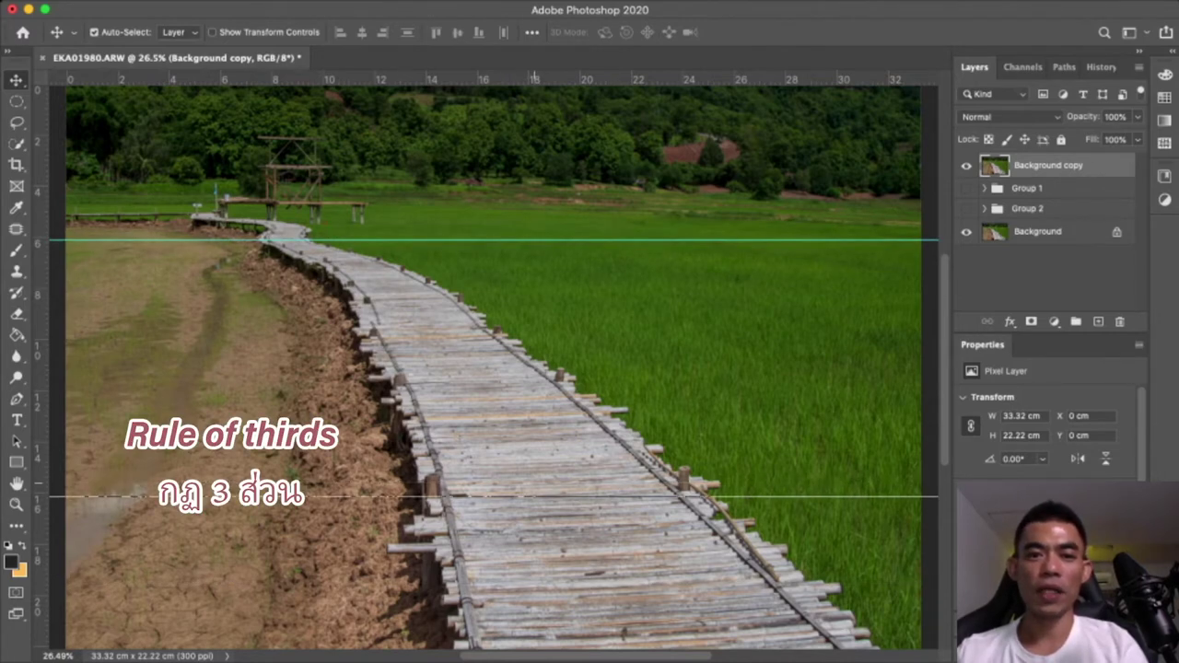
drag(37, 405, 285, 406)
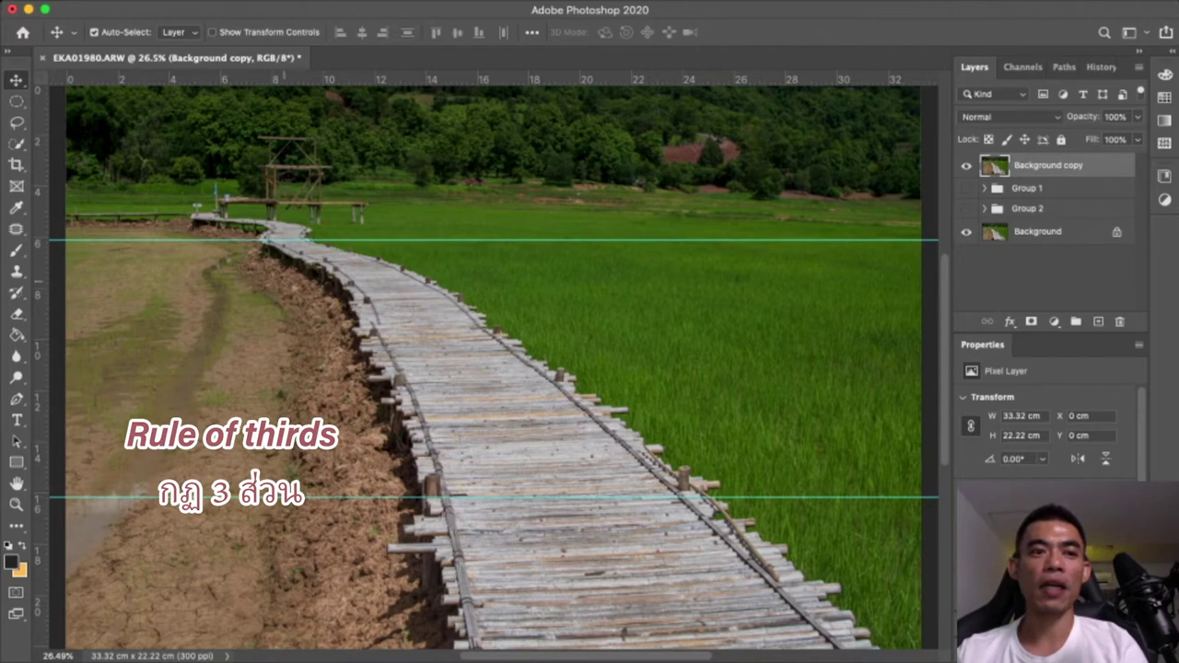
drag(37, 405, 682, 405)
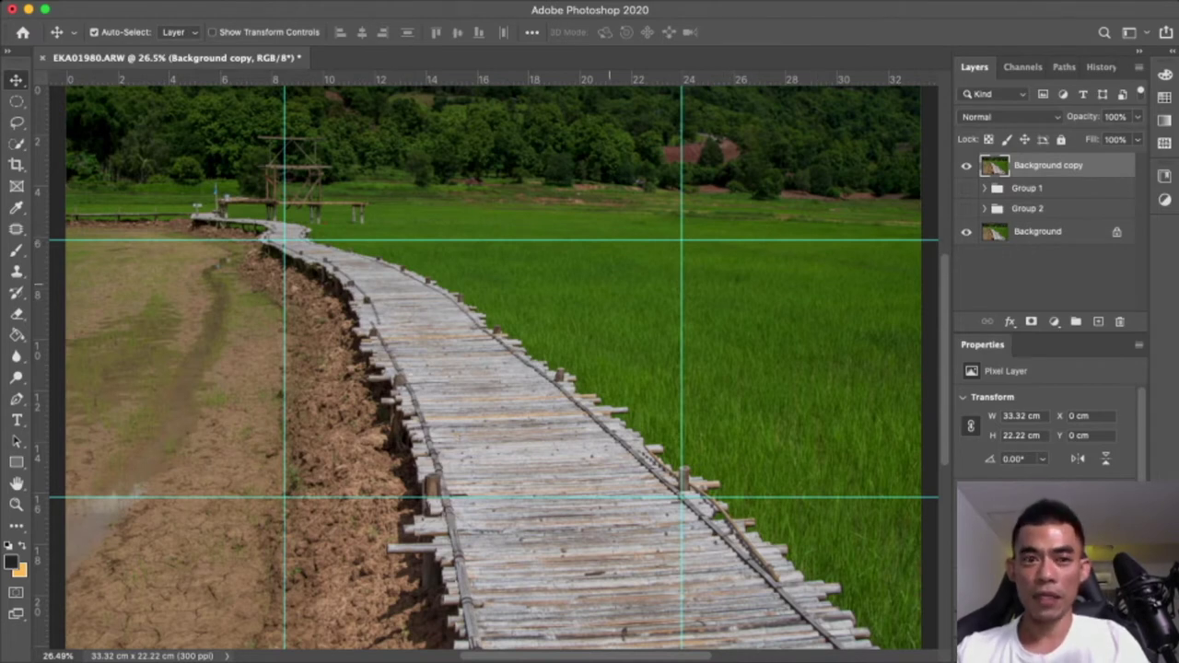
Drag all four thirds guides back onto the rulers to delete them
drag(284, 368, 425, 245)
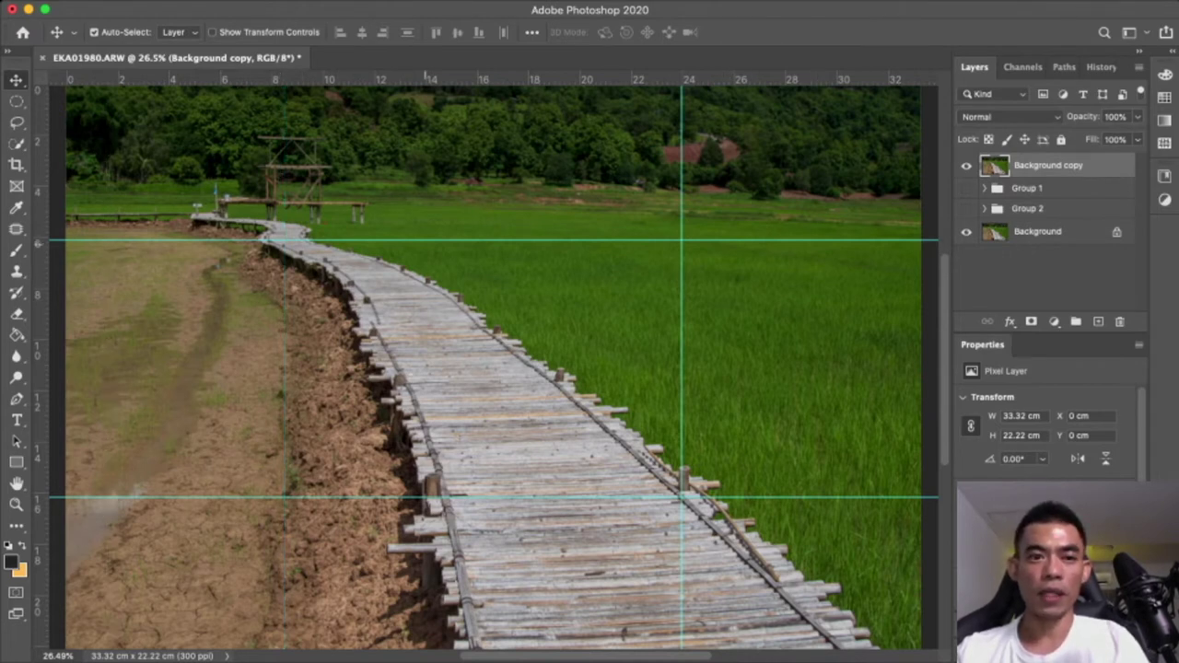
drag(682, 369, 351, 369)
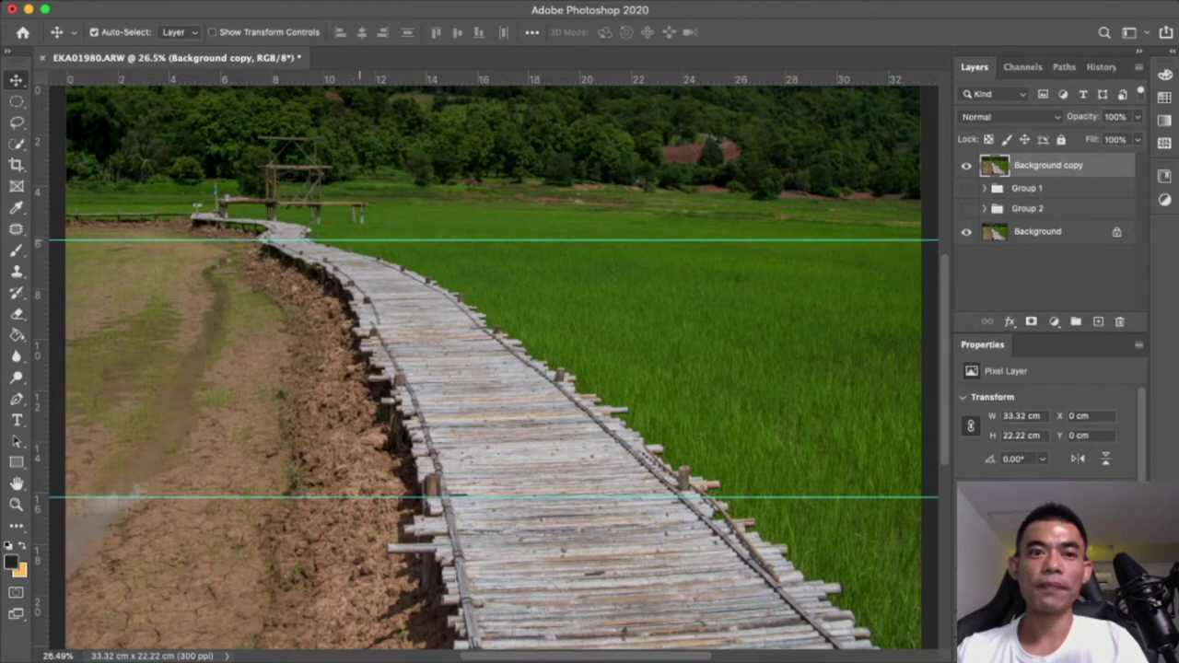
drag(359, 241, 568, 79)
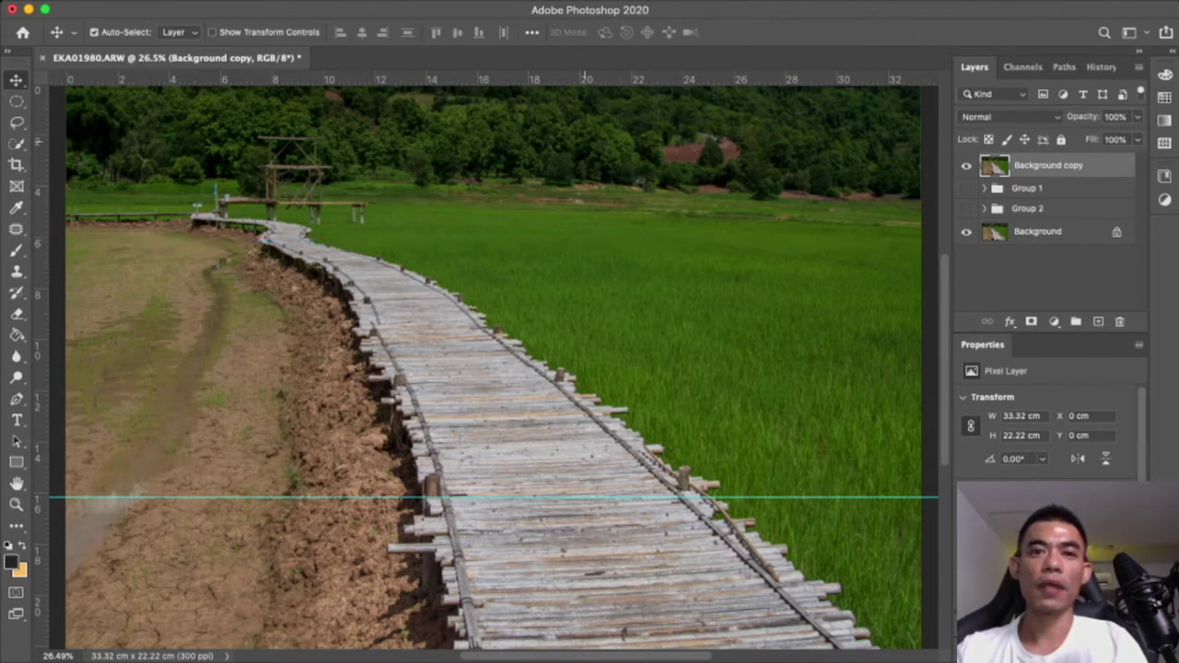
drag(645, 497, 702, 80)
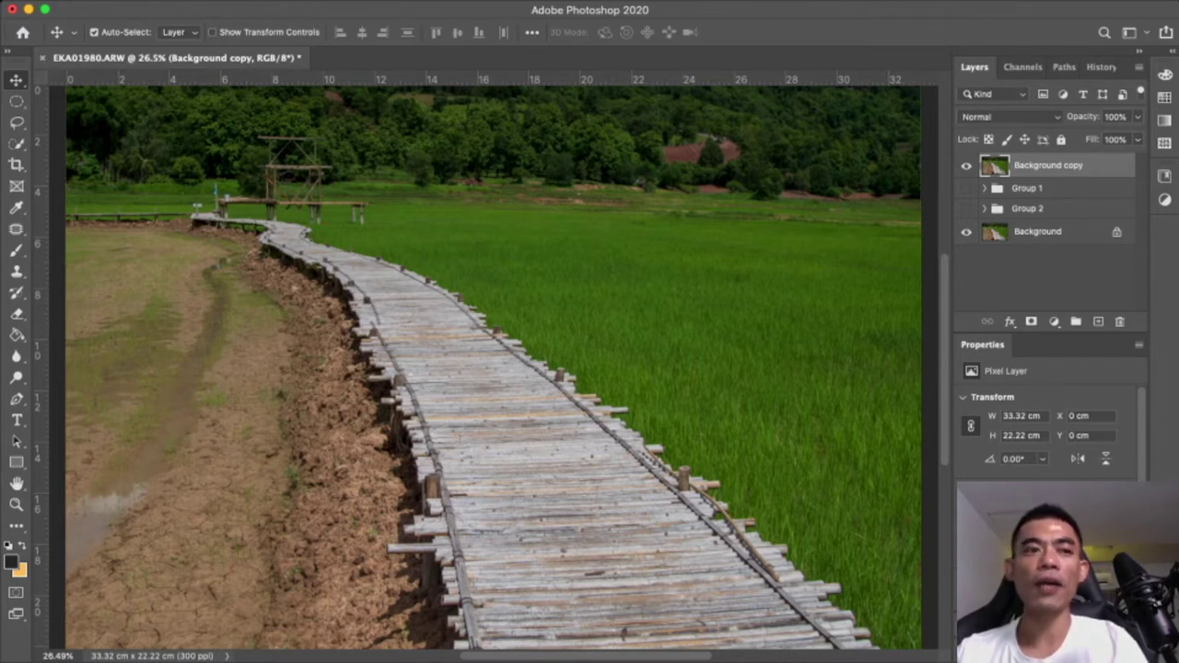
key(p)
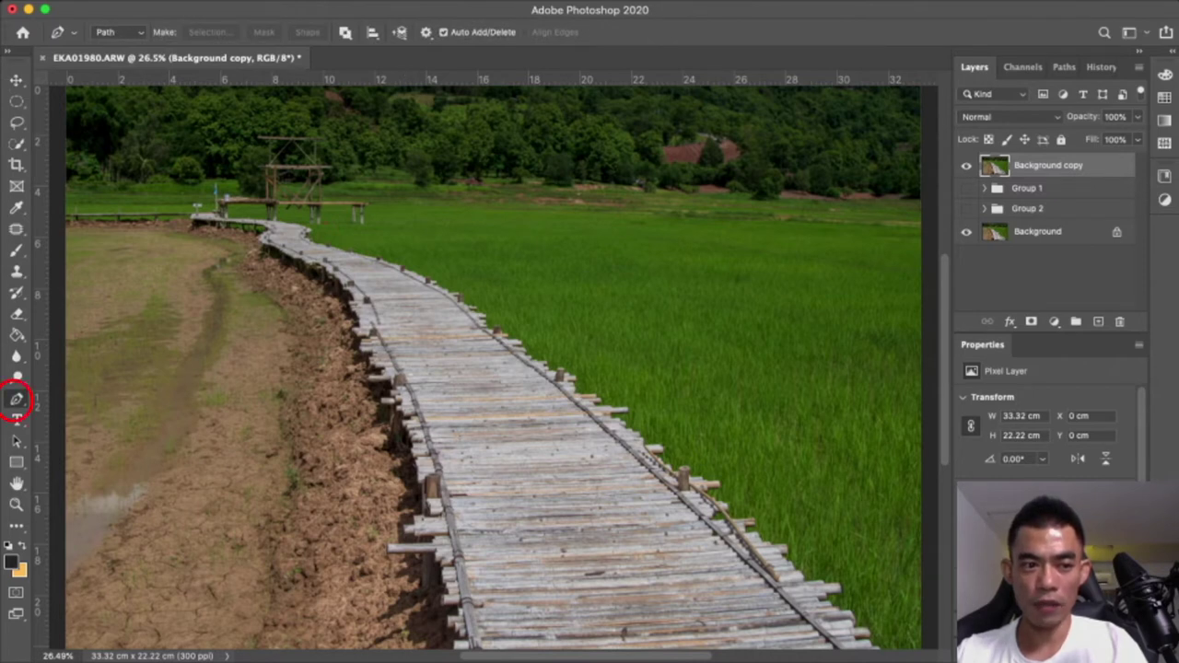
Start a pen path along the field's far edge and down the image's right border
click(624, 225)
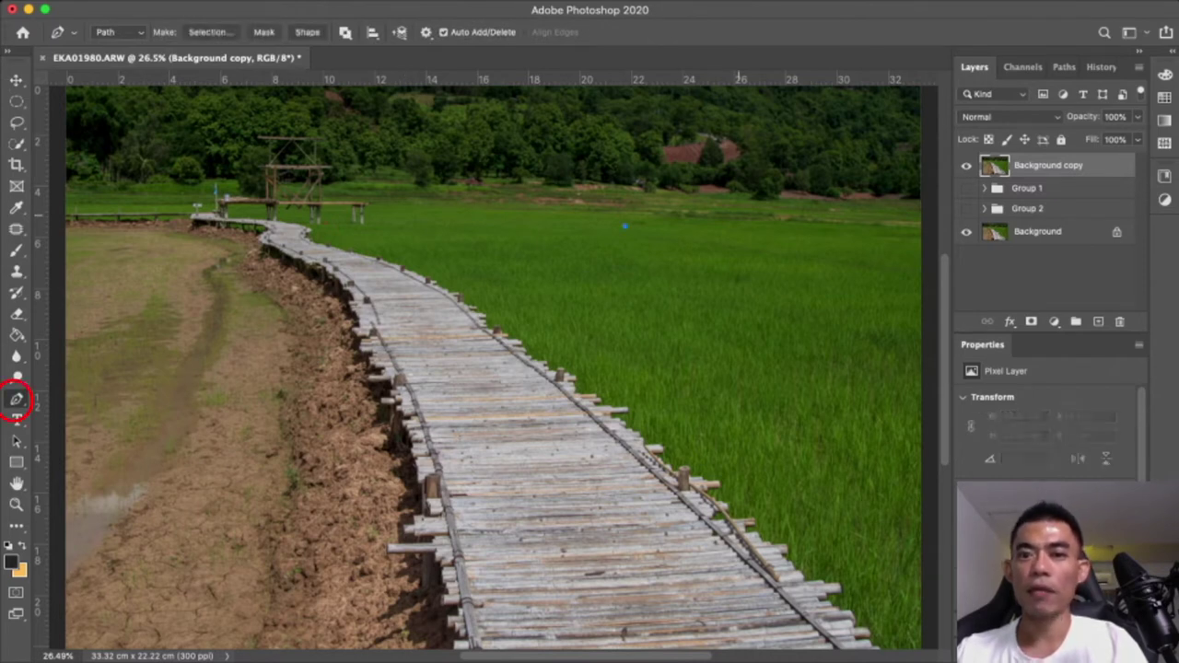
click(739, 224)
click(793, 227)
click(846, 233)
click(888, 238)
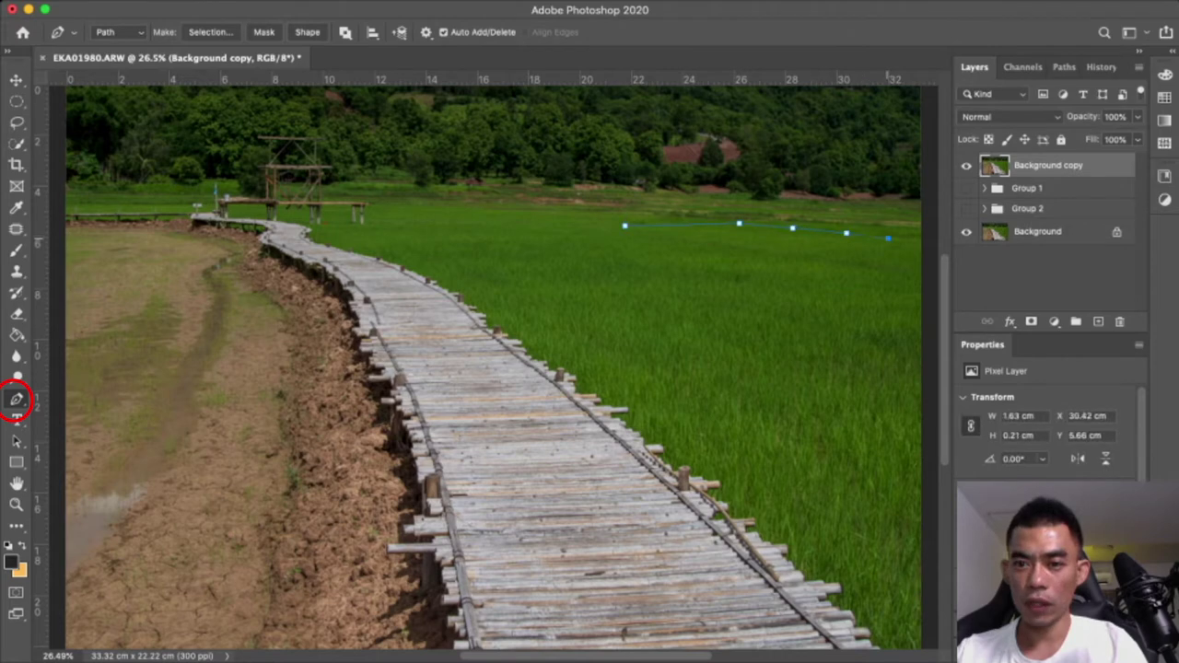
click(924, 241)
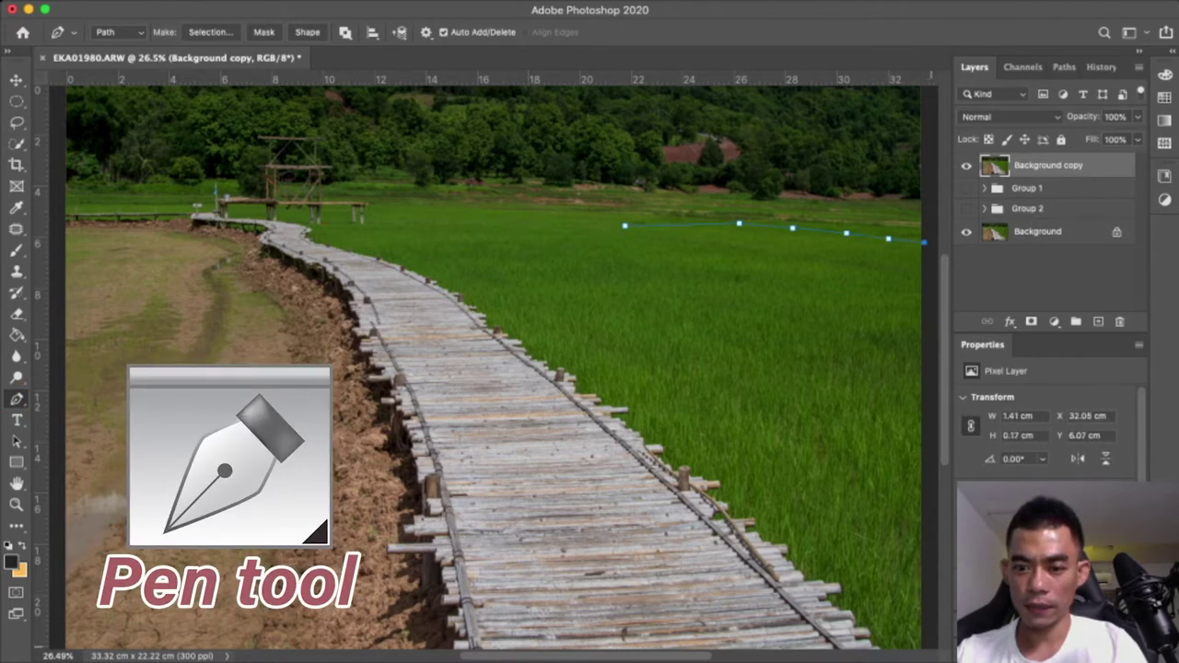
click(930, 648)
Trace the path up-left along the boardwalk's edge from its near end
click(883, 640)
click(861, 617)
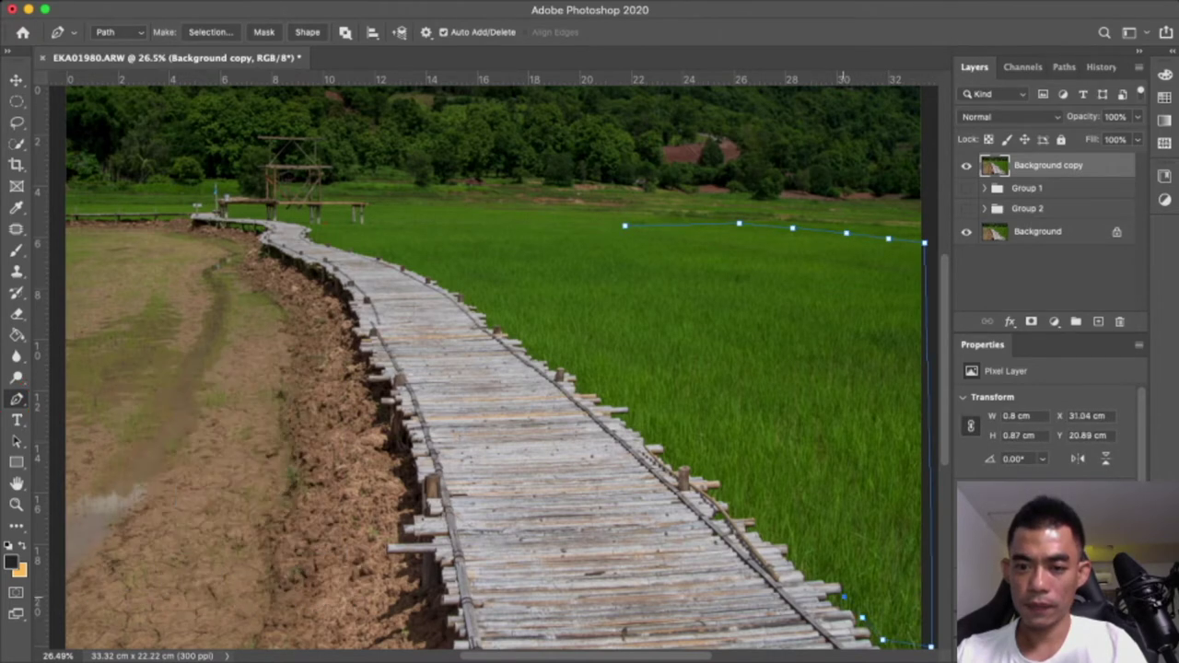
click(847, 582)
click(812, 571)
click(803, 550)
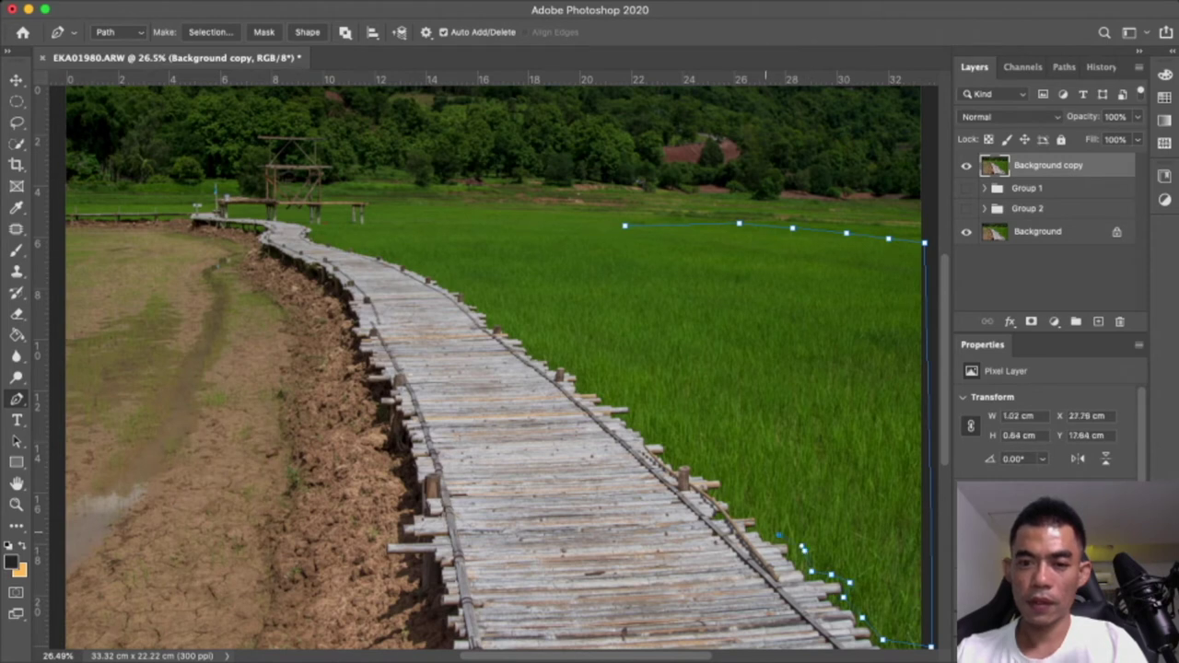
click(779, 534)
click(761, 509)
click(730, 494)
click(721, 466)
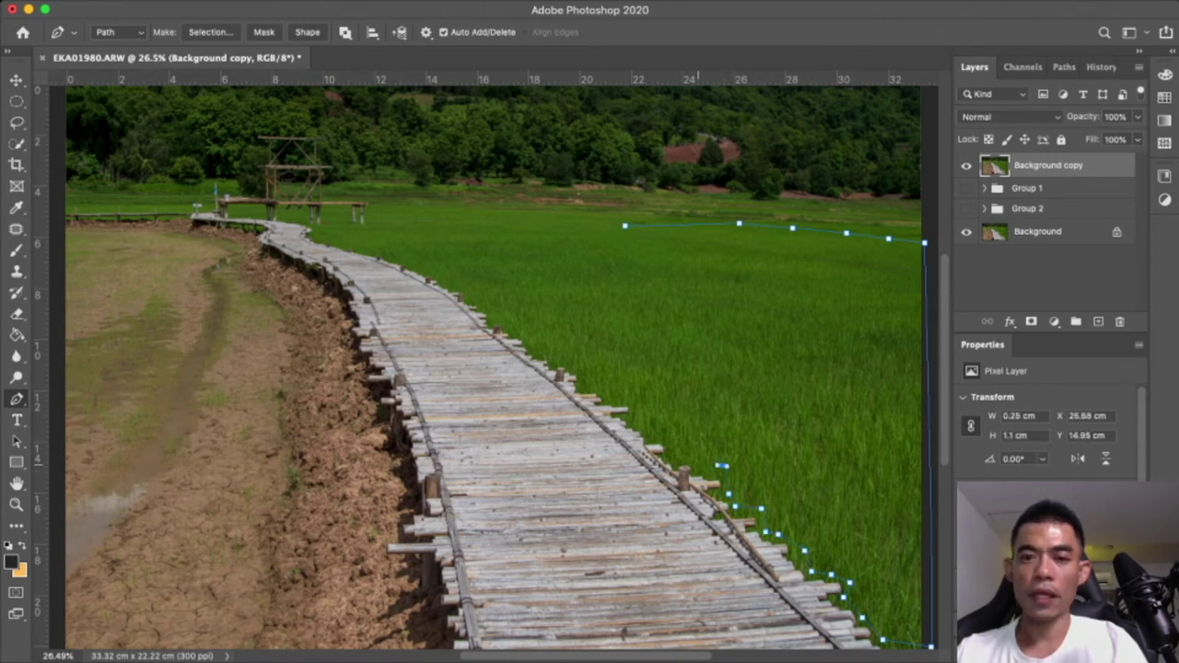
click(697, 465)
click(665, 433)
click(633, 417)
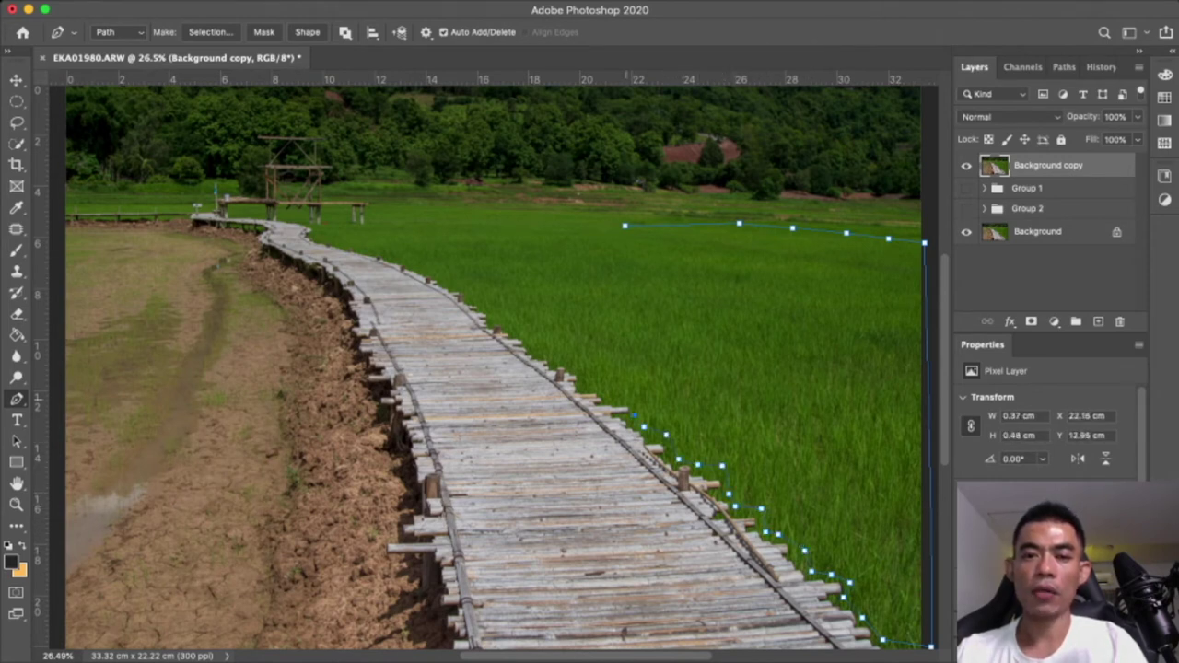
Follow the boardwalk's curve to its far end, close the path, and make it a selection
click(595, 389)
click(566, 369)
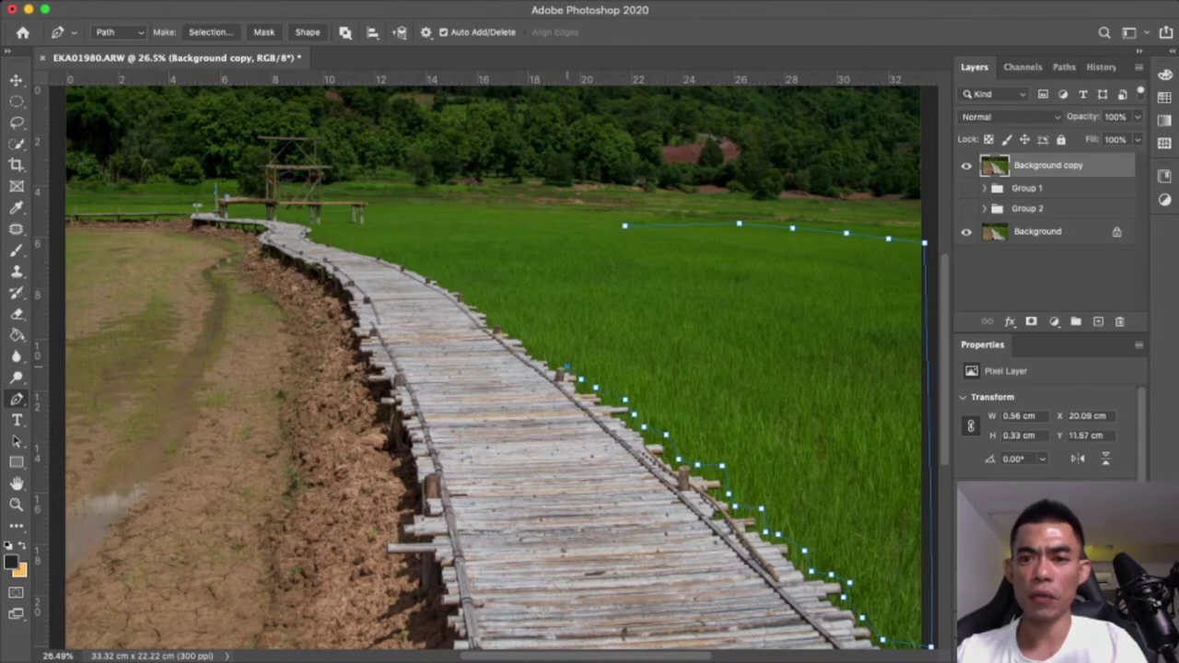
click(552, 358)
click(533, 341)
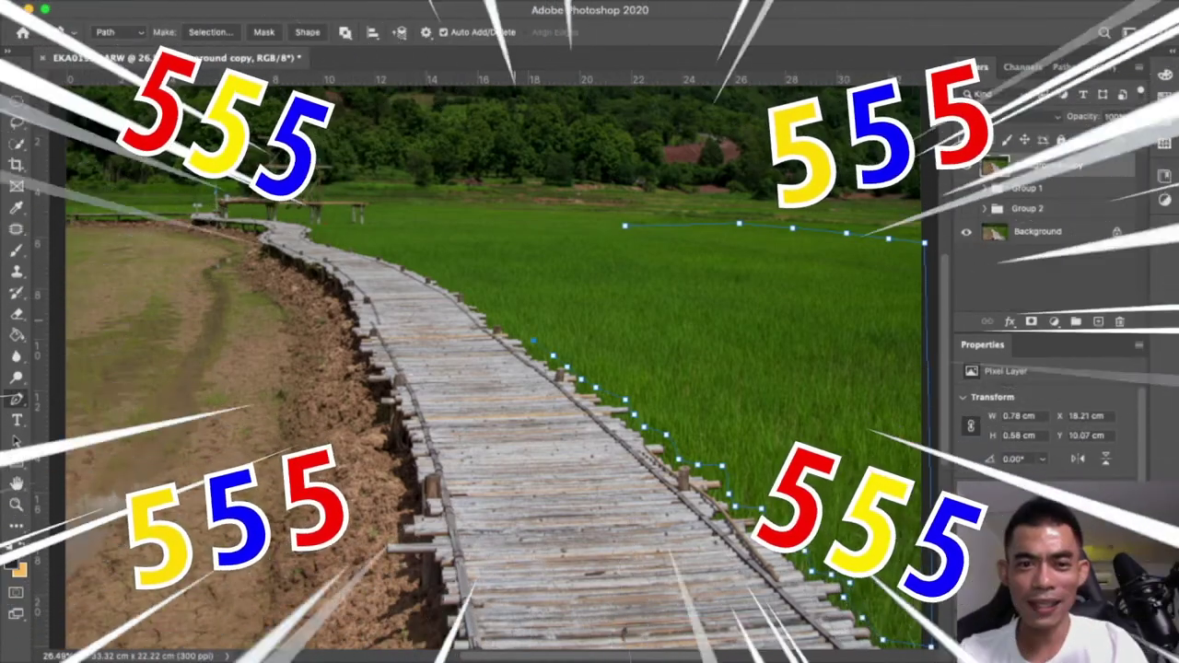
click(513, 320)
click(481, 298)
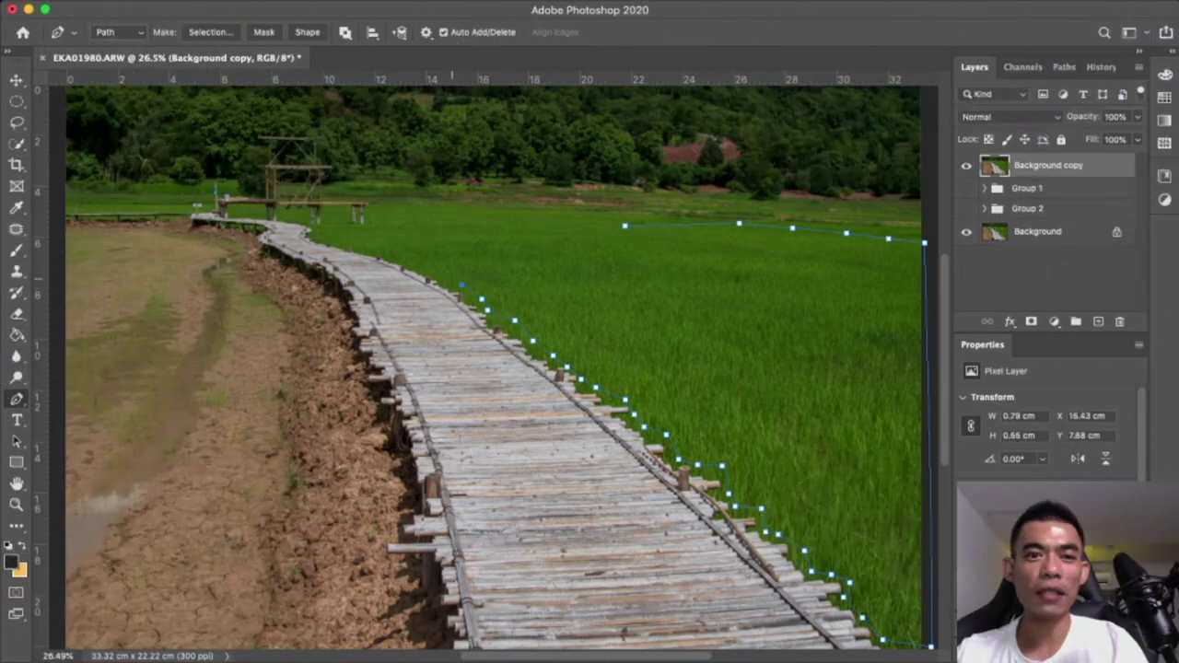
click(424, 267)
click(356, 243)
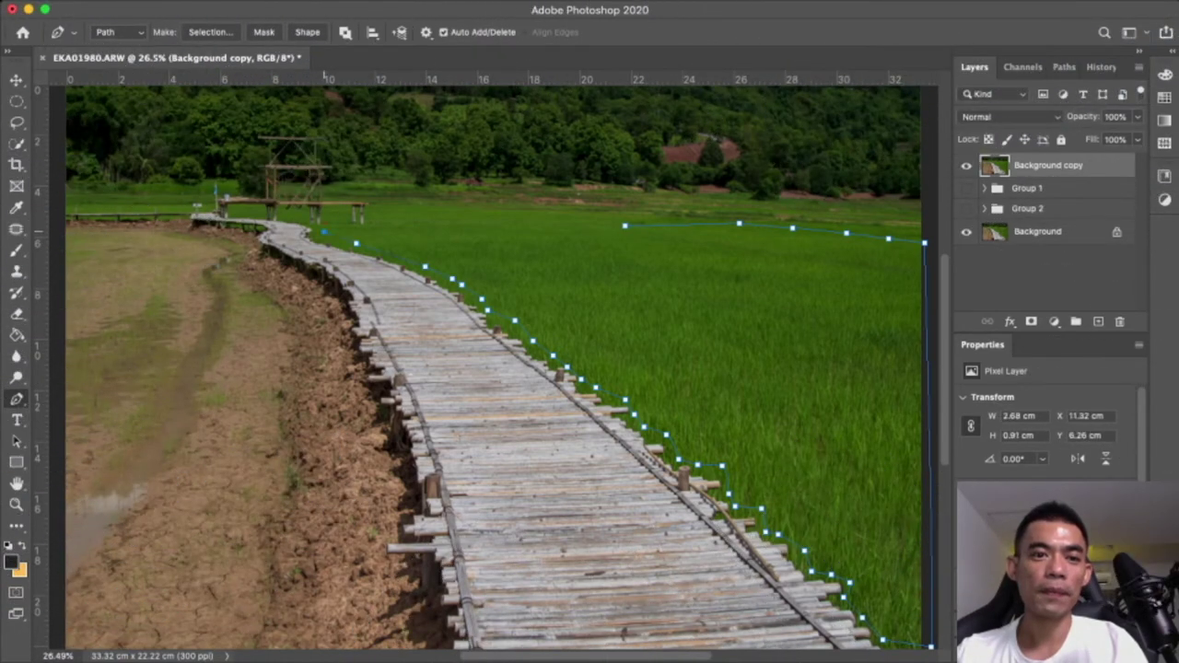
click(334, 225)
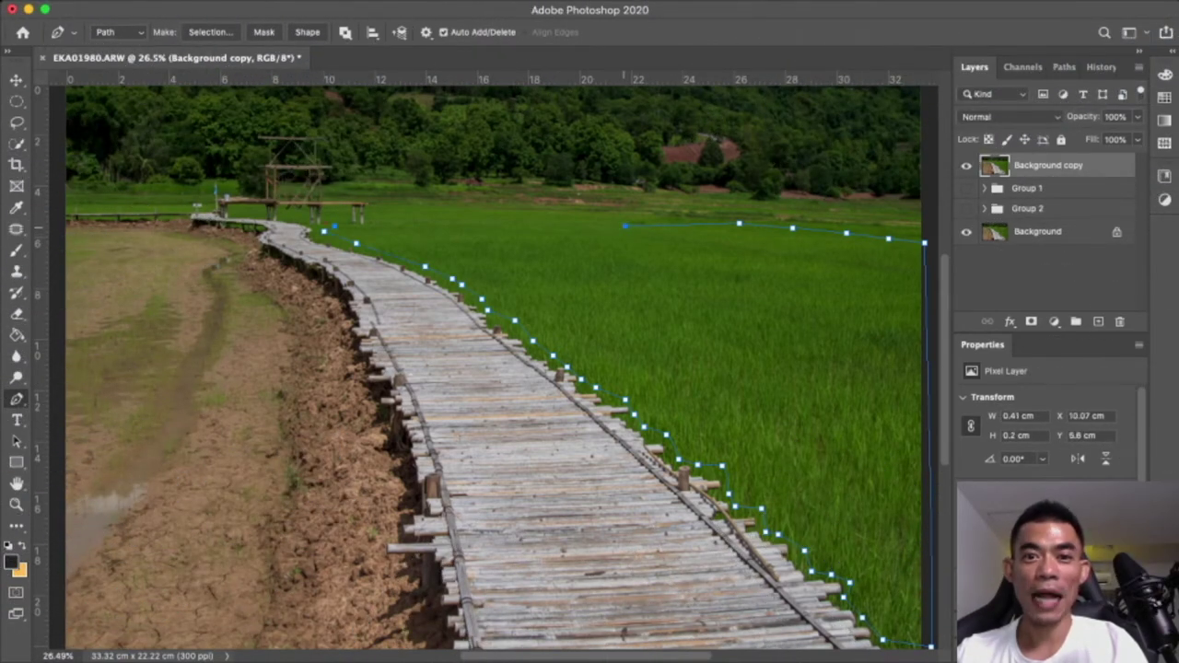
click(624, 225)
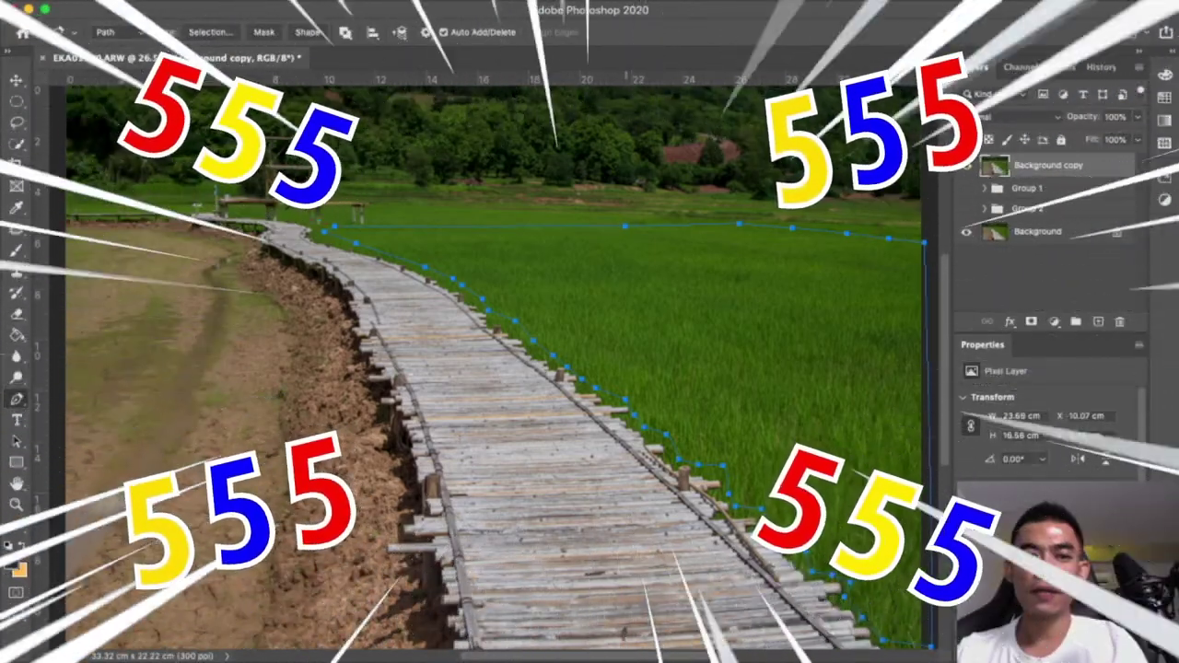
key(i)
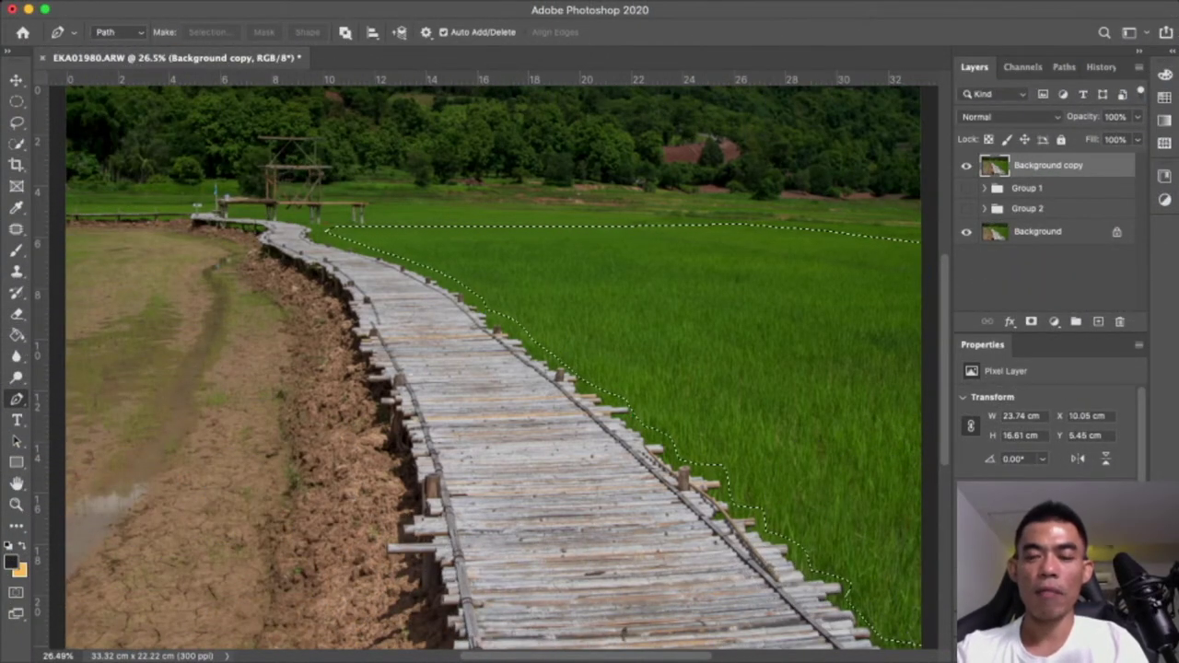
Copy the selected rice field onto its own new layer, Layer 5
key(ctrl+j)
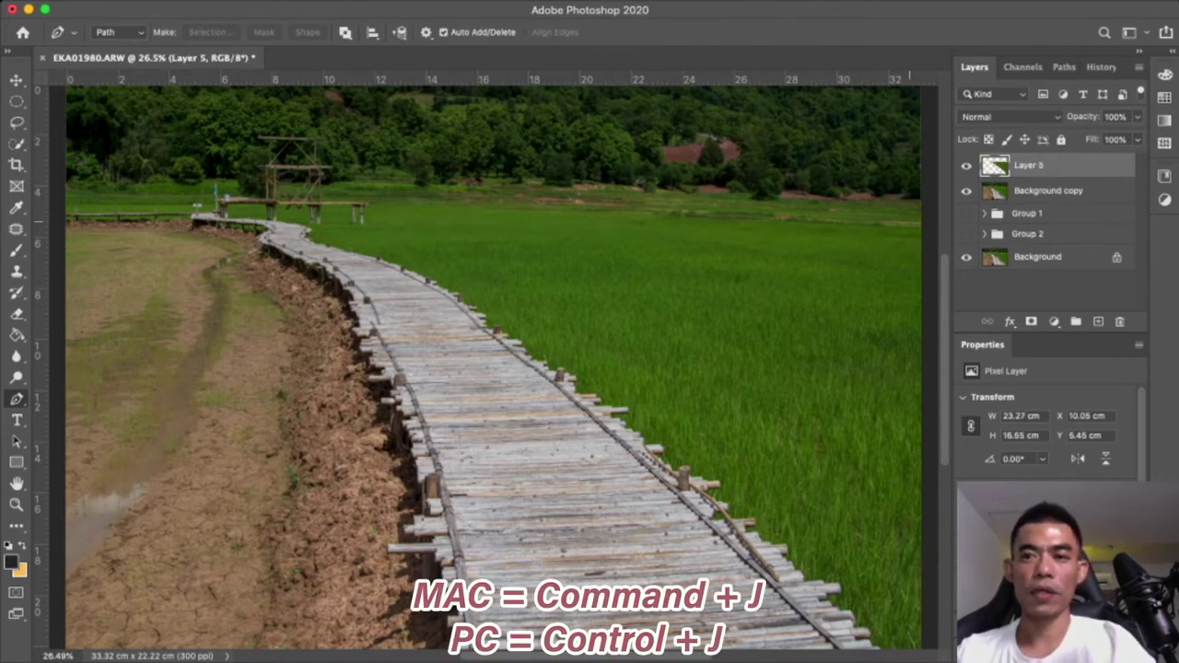
key(v)
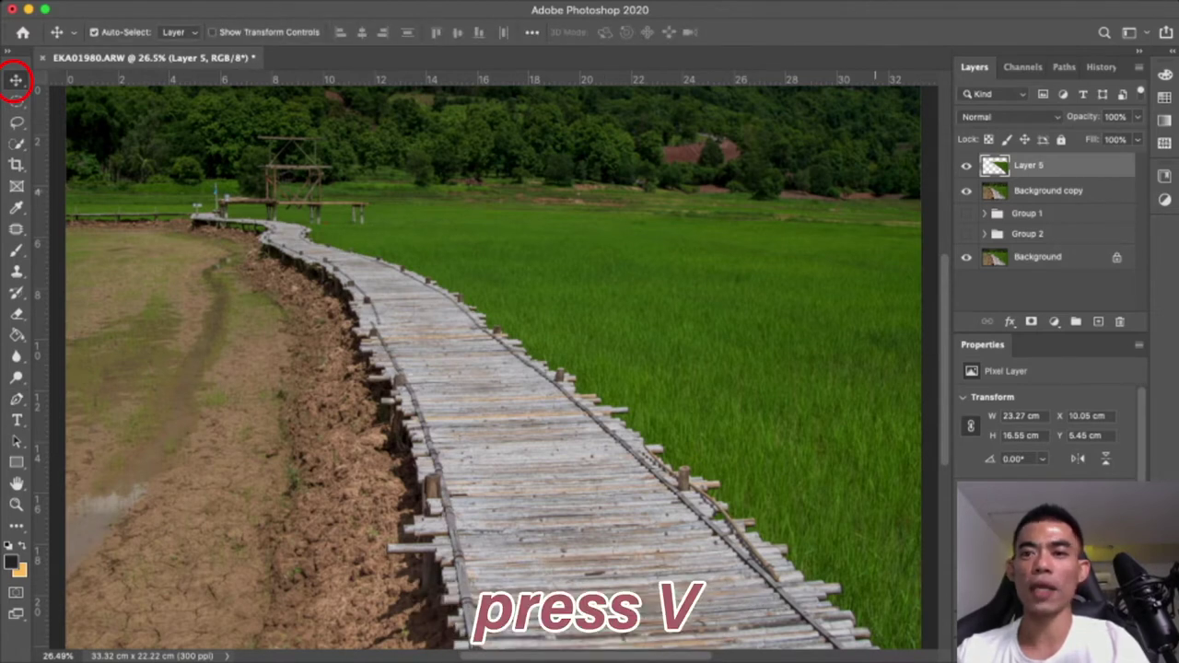
Drag Layer 5's rice grass left to X -12.64 cm over the dirt bank
mouse_move(737, 414)
mouse_down()
mouse_move(233, 414)
mouse_move(202, 425)
mouse_up()
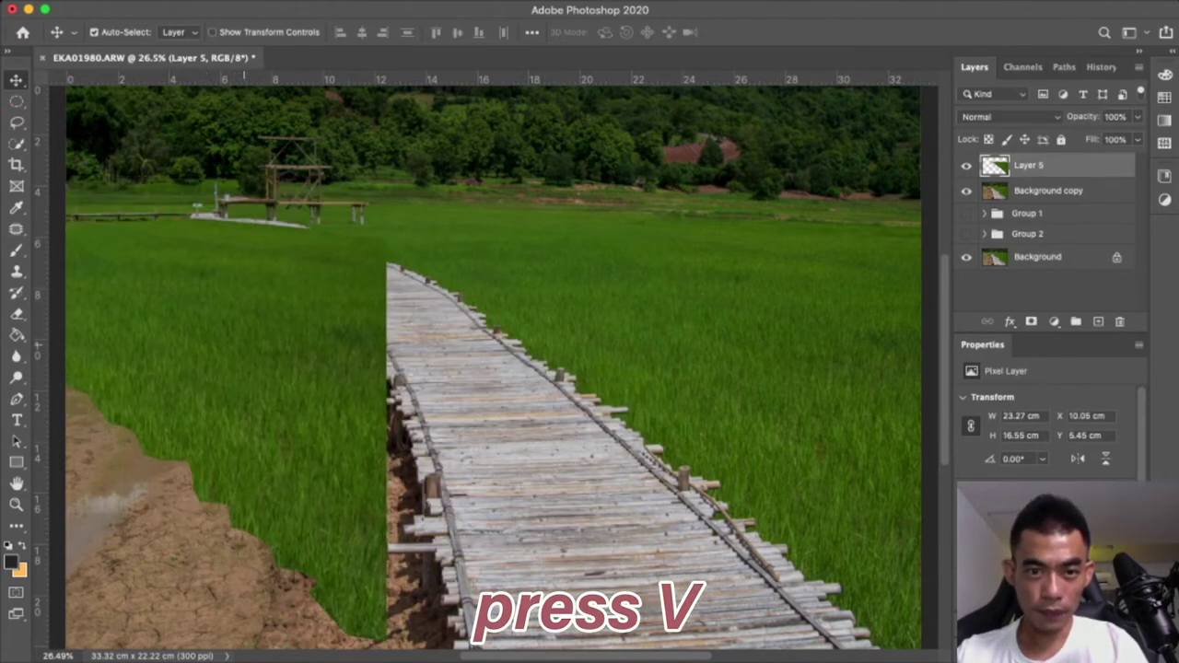
mouse_move(245, 347)
mouse_down()
mouse_move(116, 330)
mouse_move(201, 320)
mouse_move(185, 304)
mouse_move(197, 301)
mouse_up()
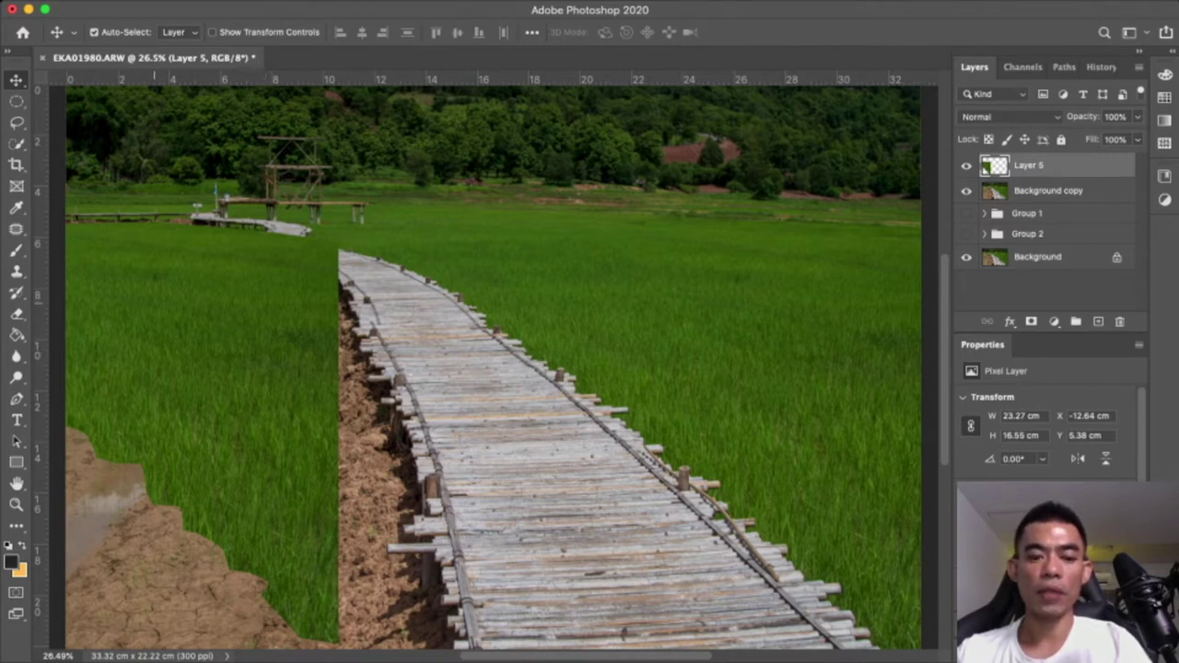
Flip Layer 5 horizontally, rotate it, and place it at X -1.59 cm, Y 5.32 cm
key(ctrl+t)
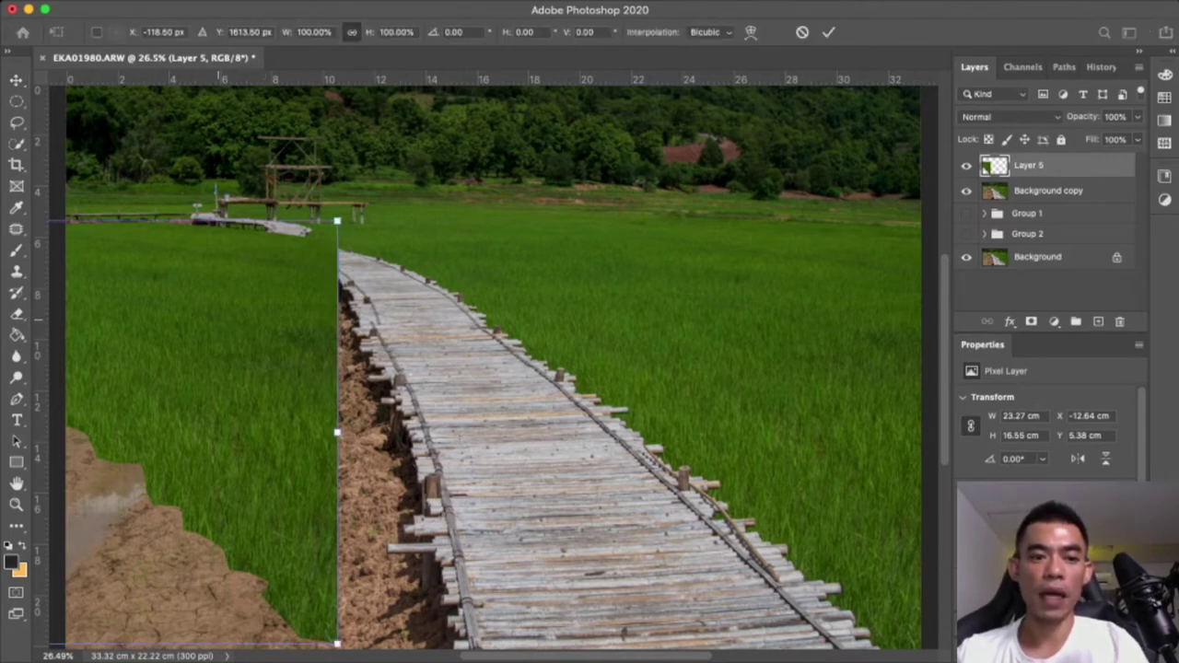
click(295, 368)
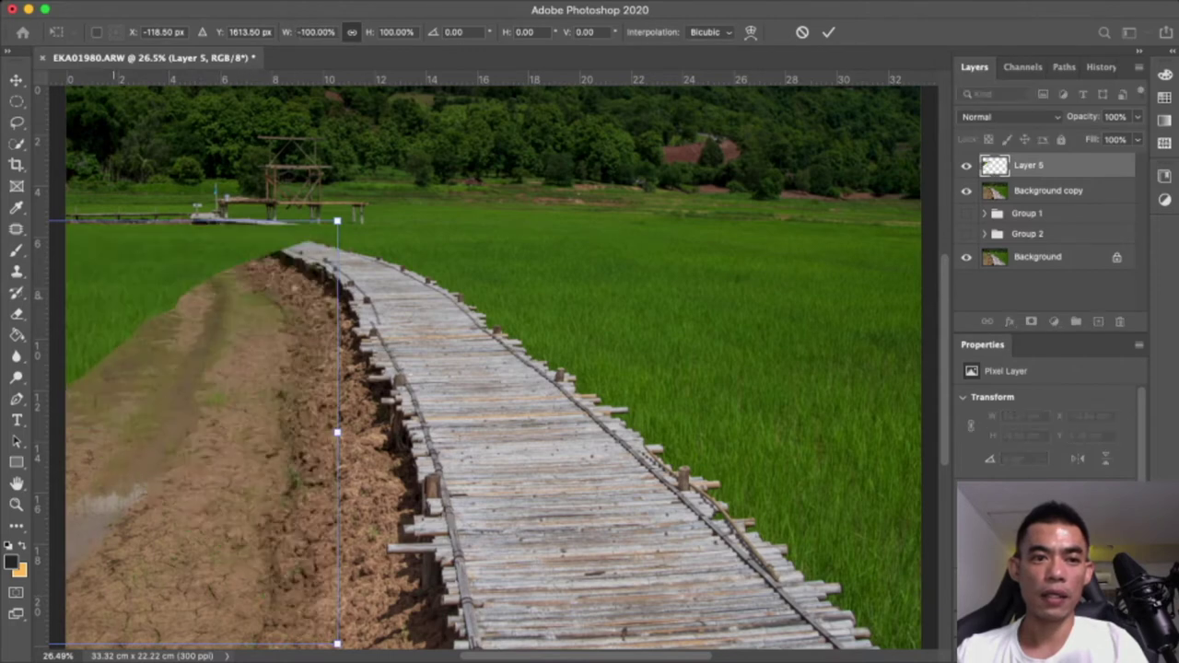
drag(230, 415, 555, 421)
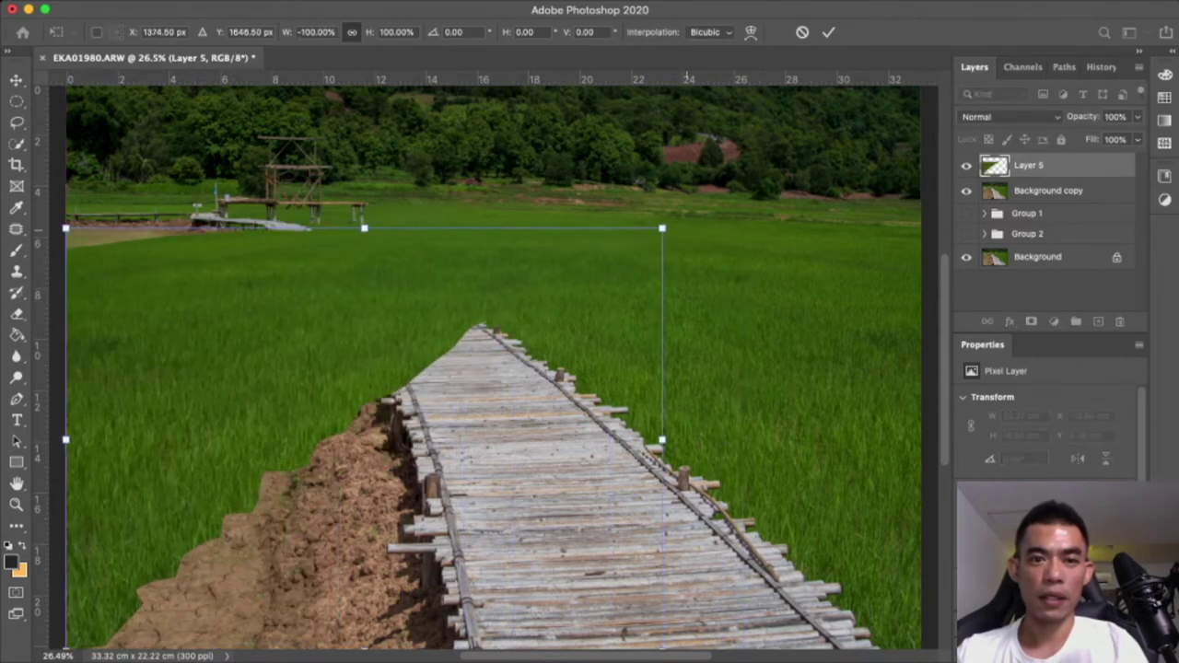
drag(73, 634, 55, 599)
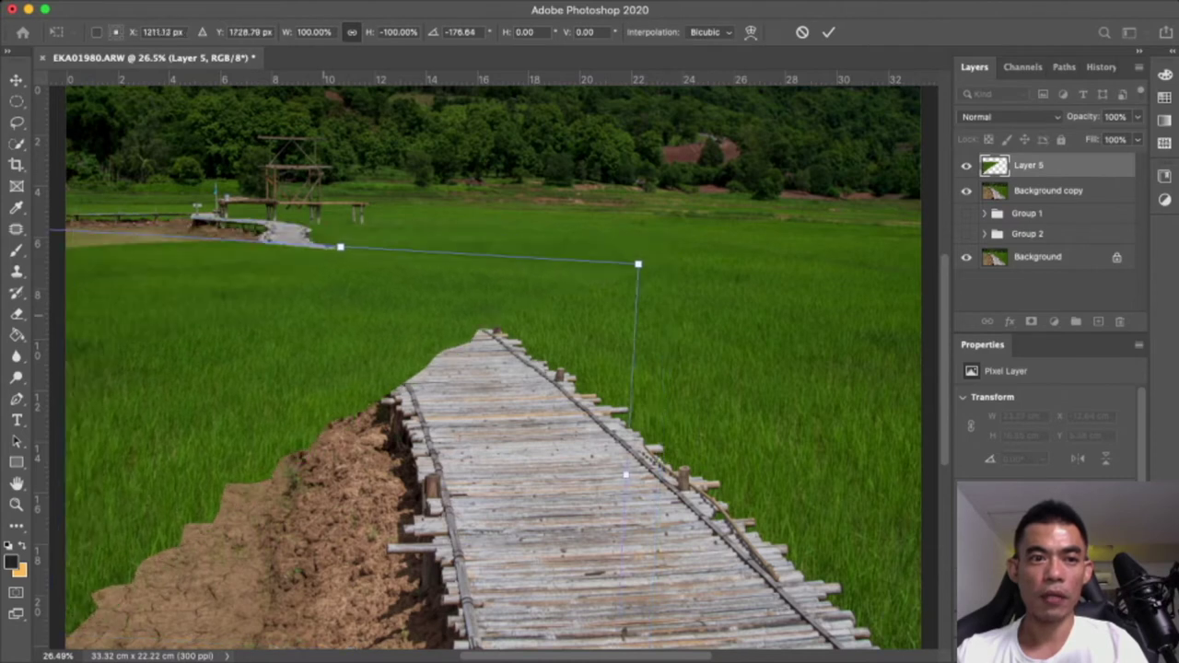
drag(552, 461, 560, 440)
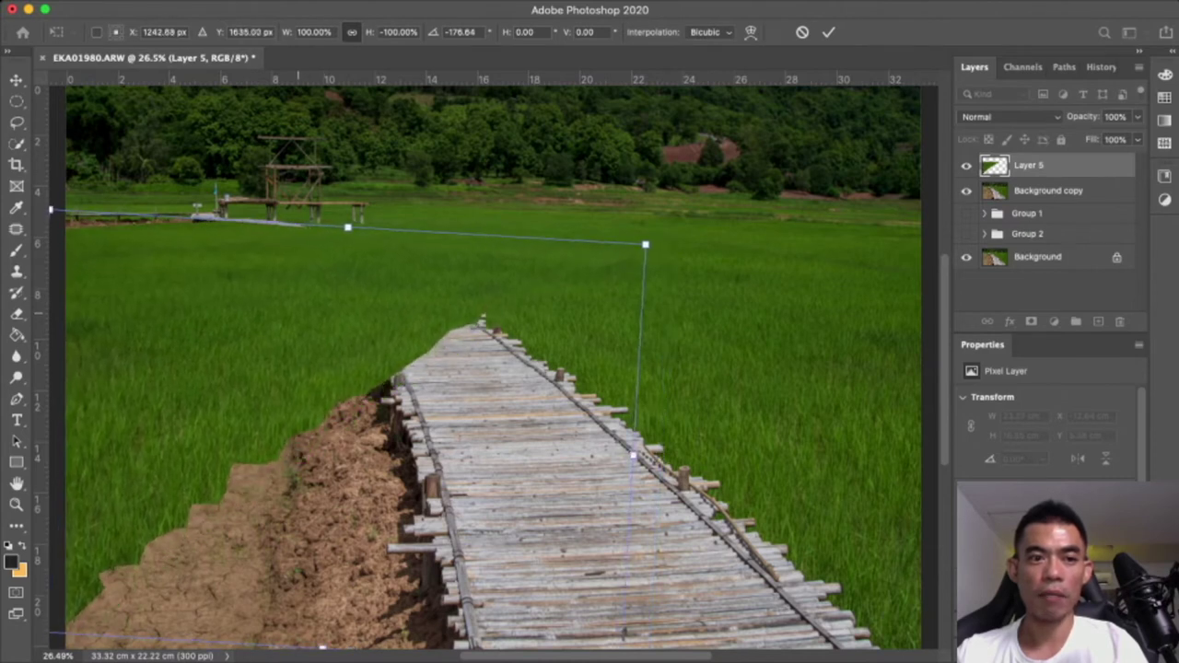
key(Return)
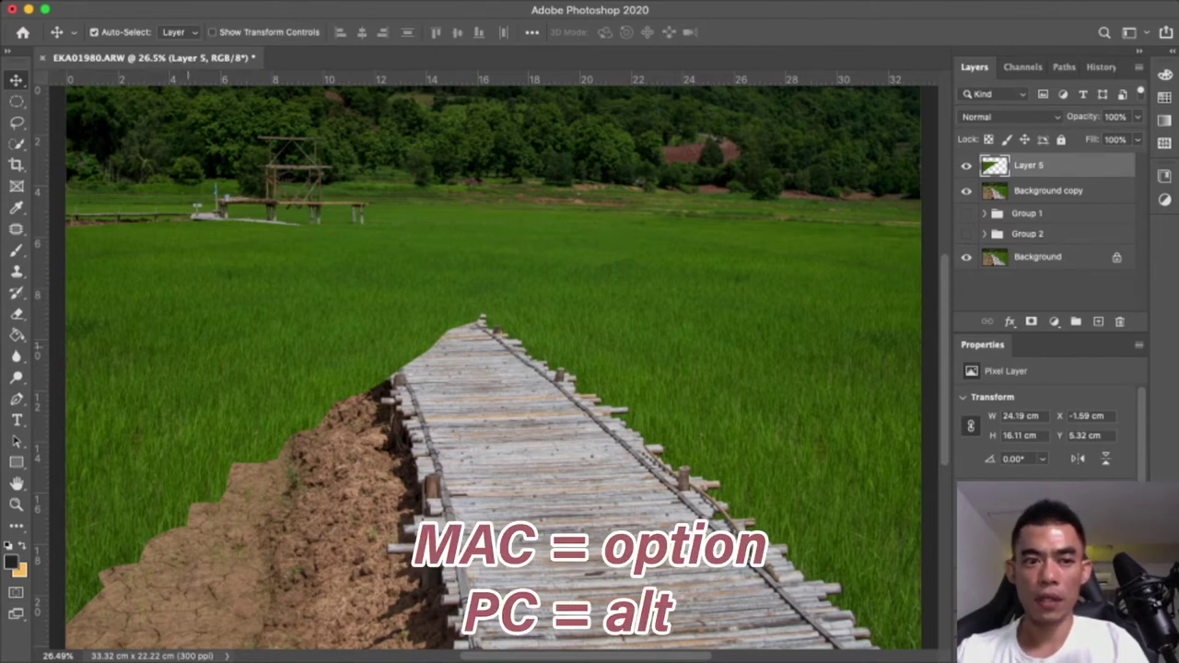
Alt-drag Layer 5 into a Layer 5 copy placed at X 1.43 cm, Y 8.44 cm
drag(193, 370, 262, 522)
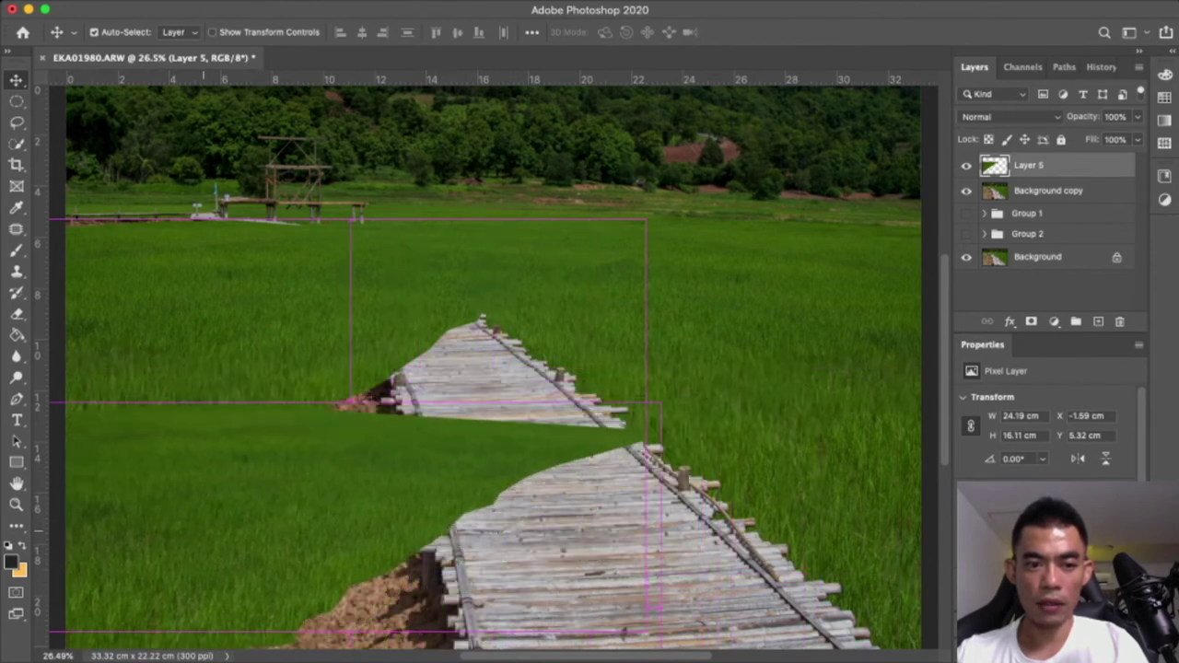
mouse_move(262, 523)
mouse_down()
mouse_move(190, 547)
mouse_move(301, 414)
mouse_up()
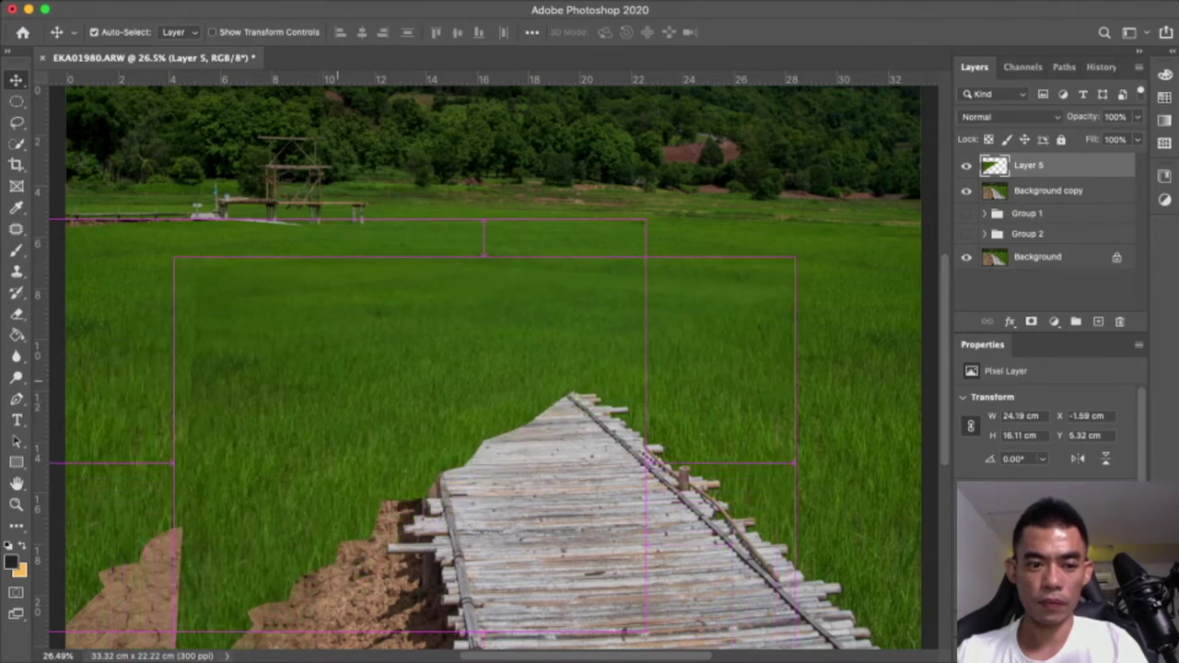
drag(300, 415, 293, 438)
mouse_move(482, 316)
mouse_down()
mouse_move(468, 296)
mouse_move(482, 315)
mouse_move(381, 308)
mouse_up()
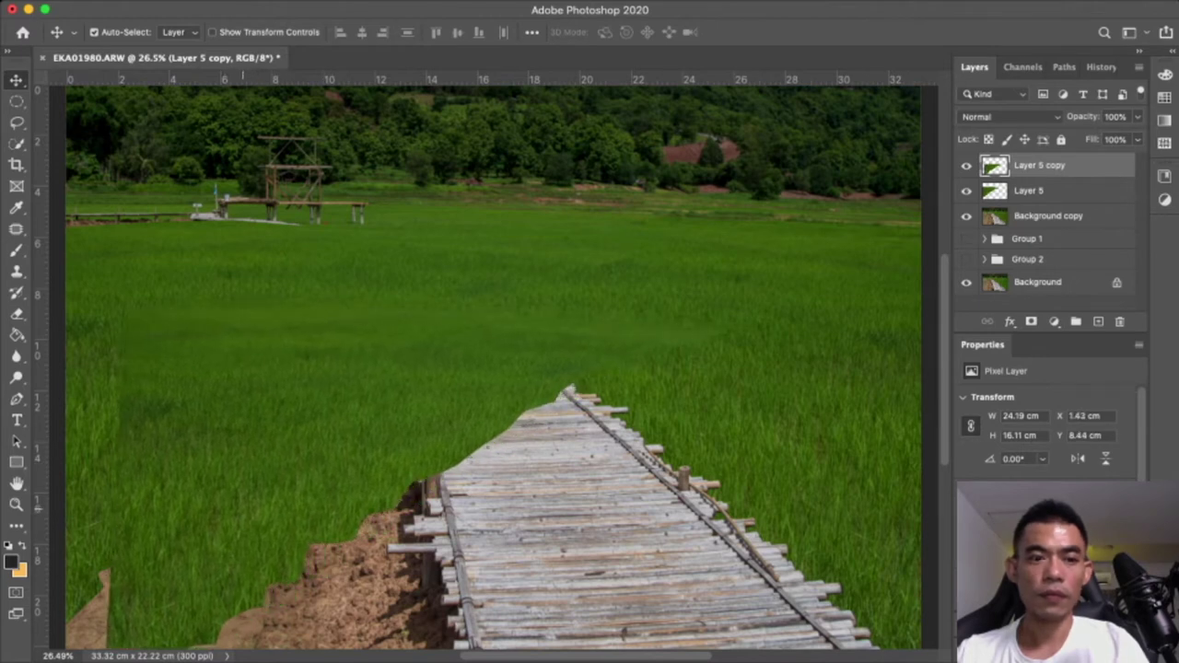
Erase grass on Layer 5 copy to uncover the distant boardwalk boards and clean its top edge
key(e)
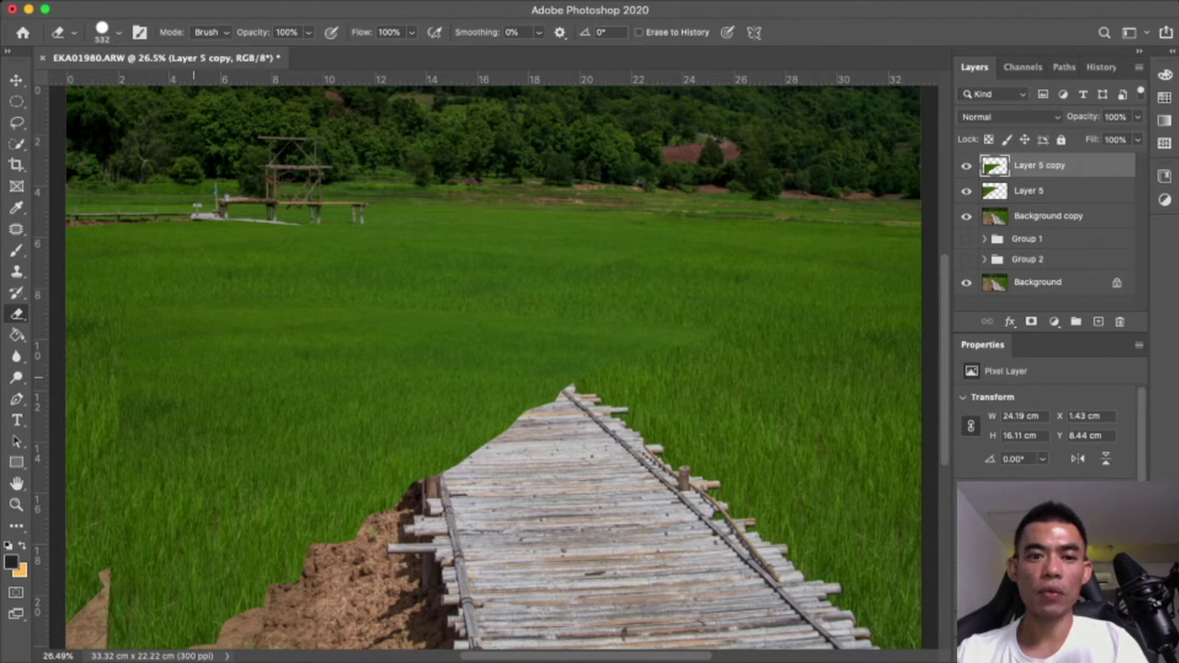
drag(420, 354, 571, 371)
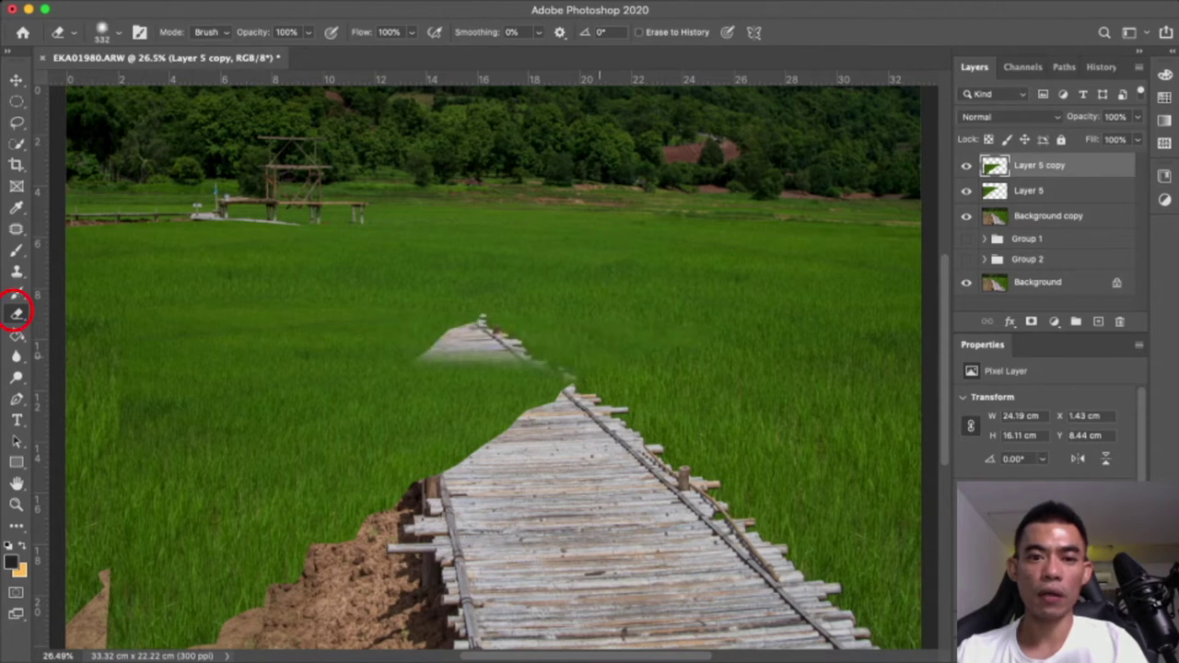
drag(327, 314, 166, 313)
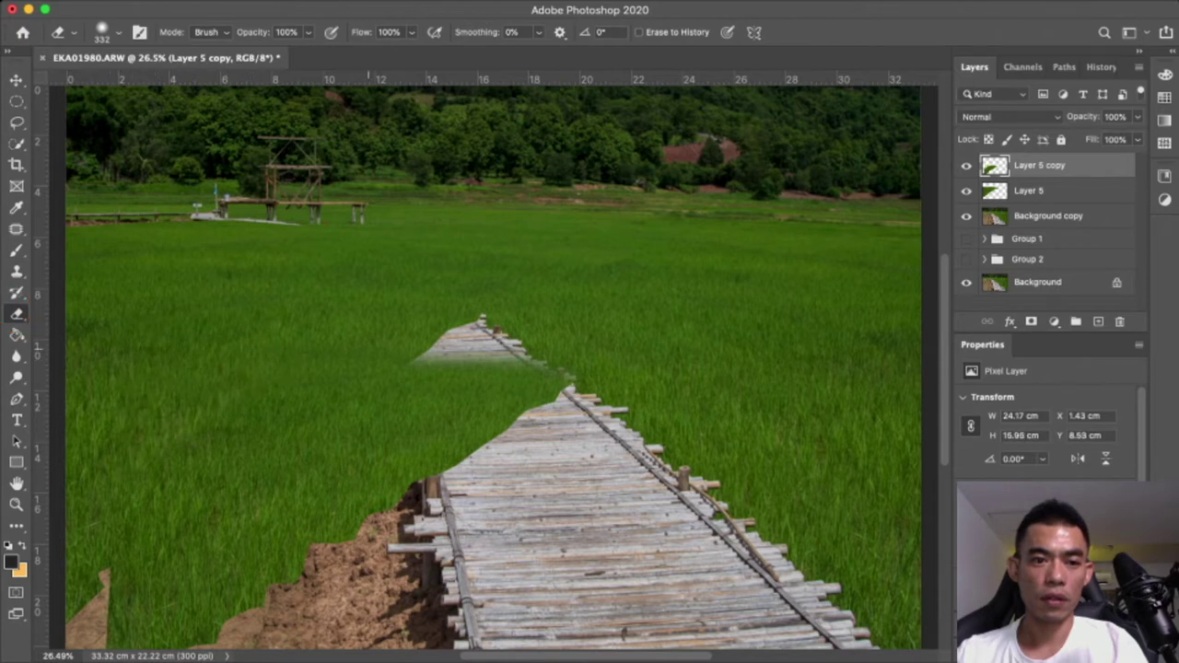
mouse_move(433, 369)
mouse_down()
mouse_move(520, 377)
mouse_move(502, 419)
mouse_move(456, 423)
mouse_up()
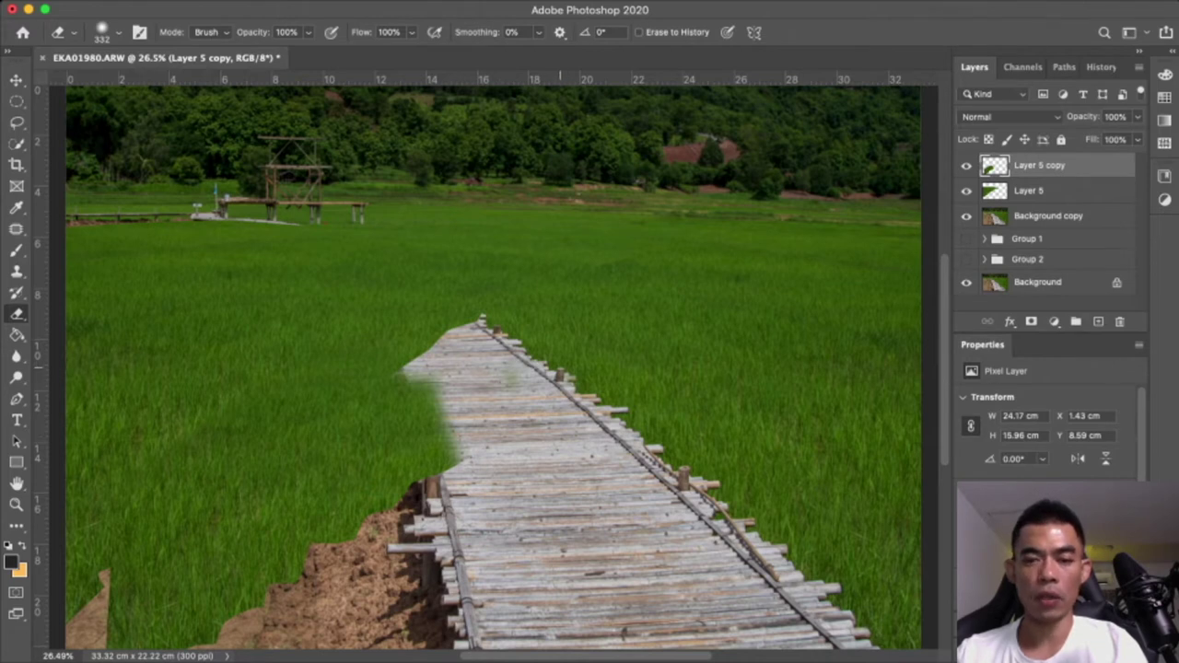
key(s)
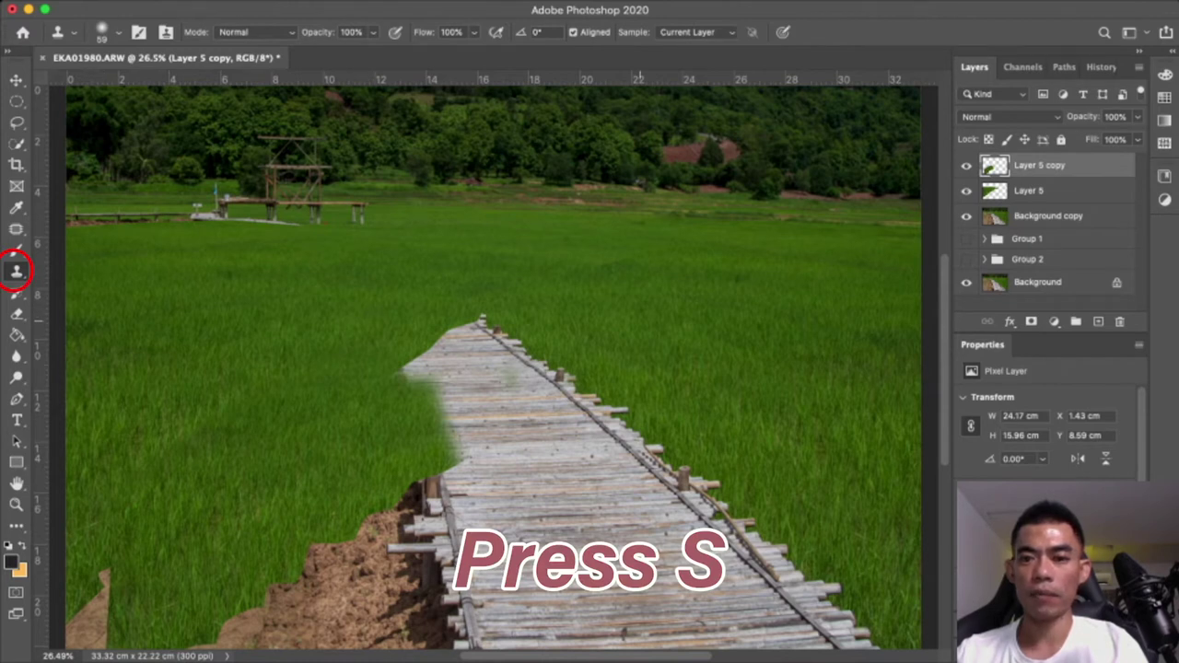
Clone grass down the dirt edge beside the boardwalk on Layer 5 copy, undoing a stray first stroke
key(alt+bracketleft)
key(alt+bracketleft)
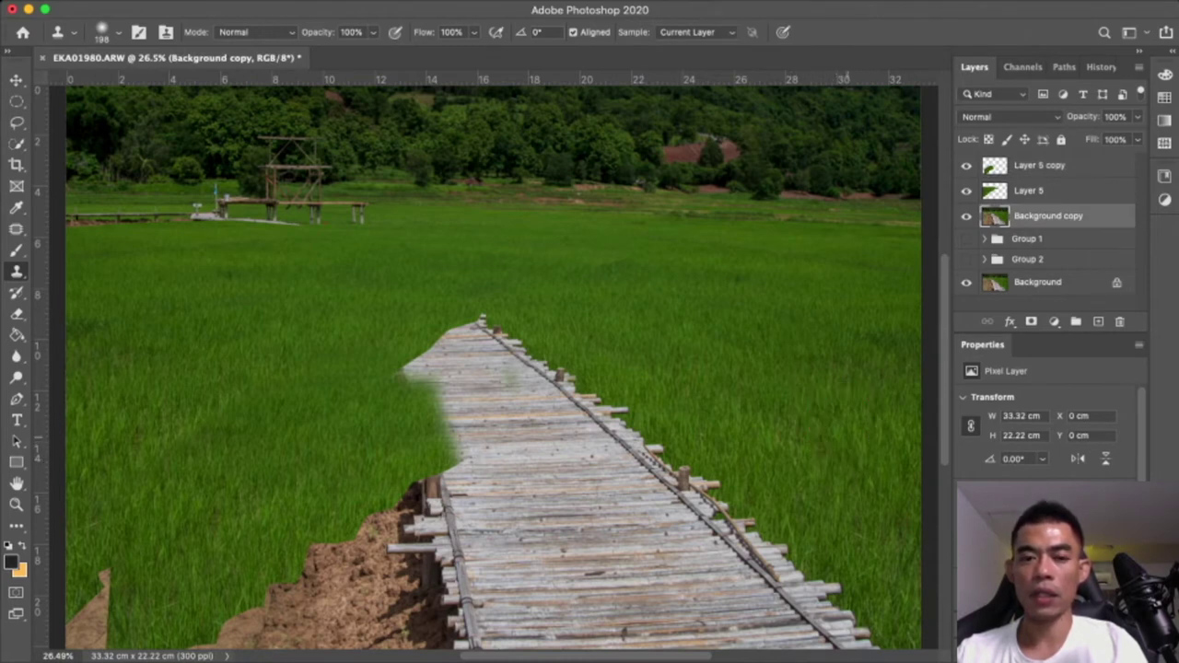
mouse_move(283, 523)
mouse_down()
mouse_move(422, 511)
mouse_move(431, 479)
mouse_move(435, 539)
mouse_up()
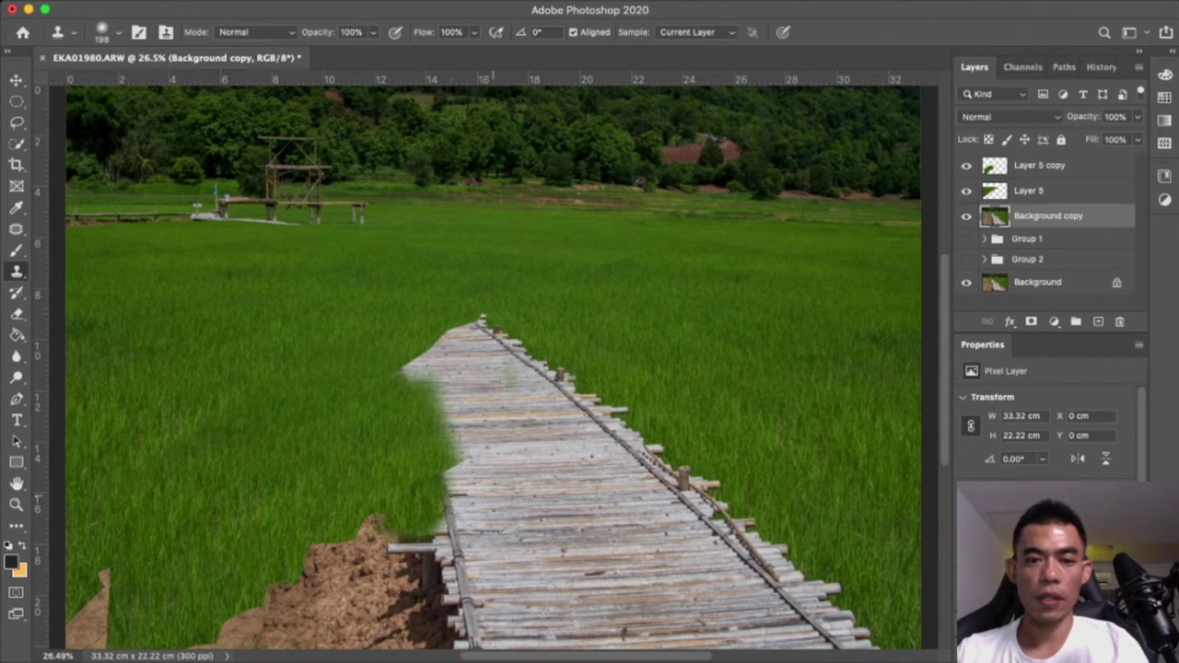
key(ctrl+z)
key(ctrl+z)
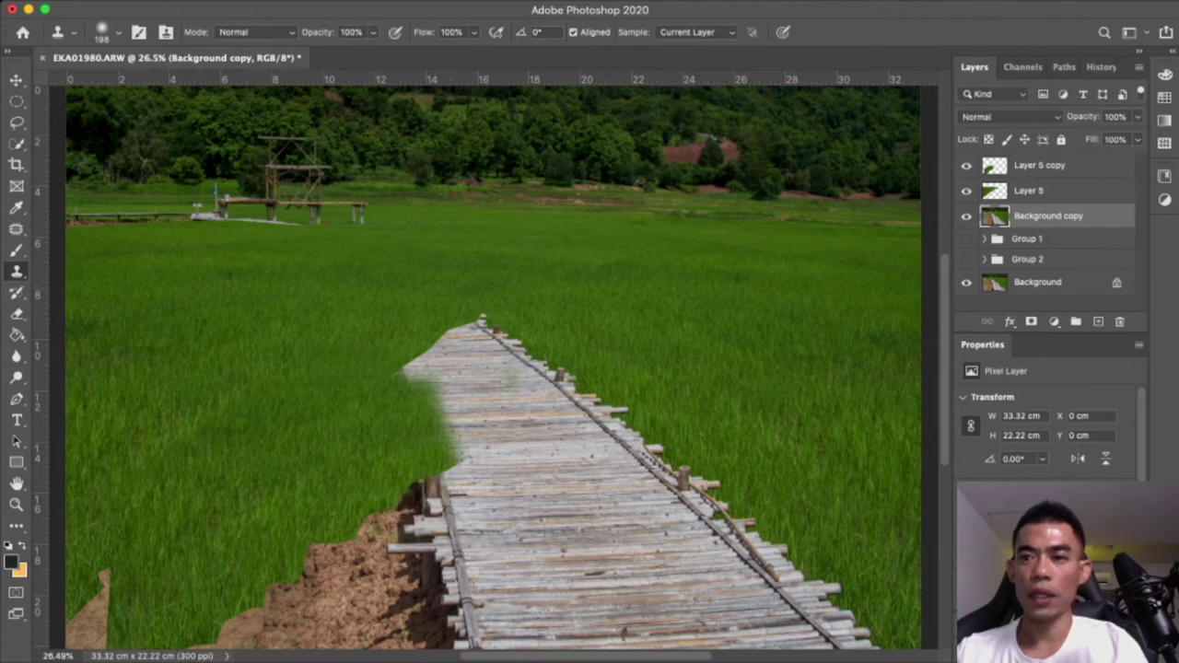
click(1039, 165)
drag(449, 451, 457, 475)
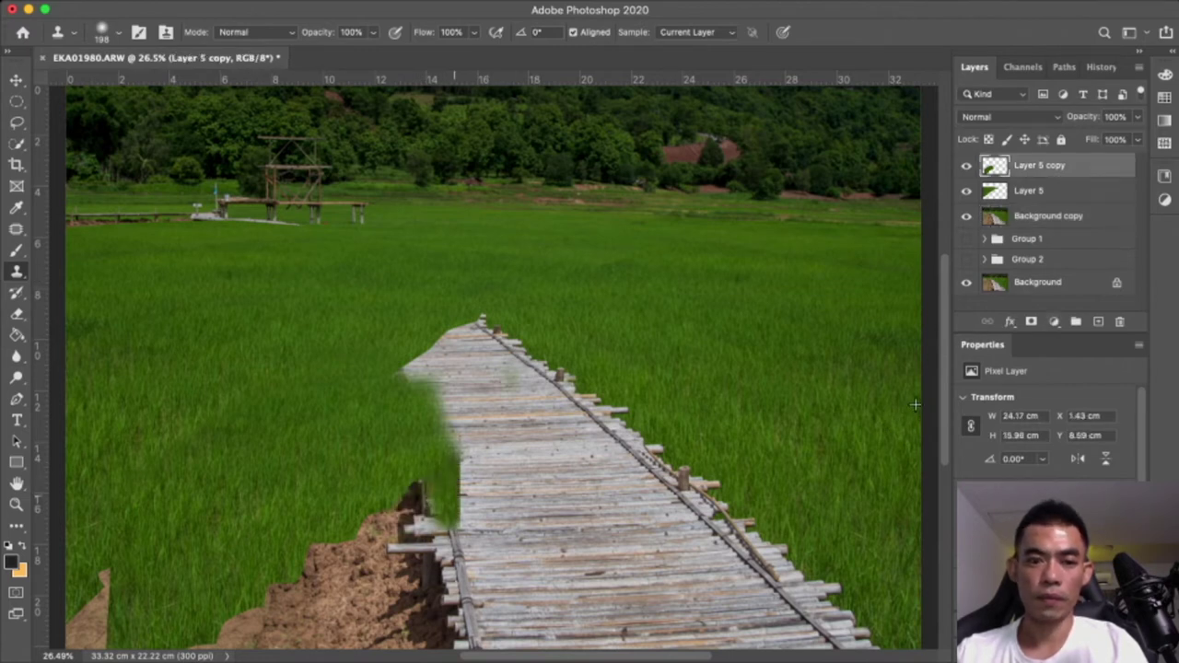
drag(444, 520, 446, 644)
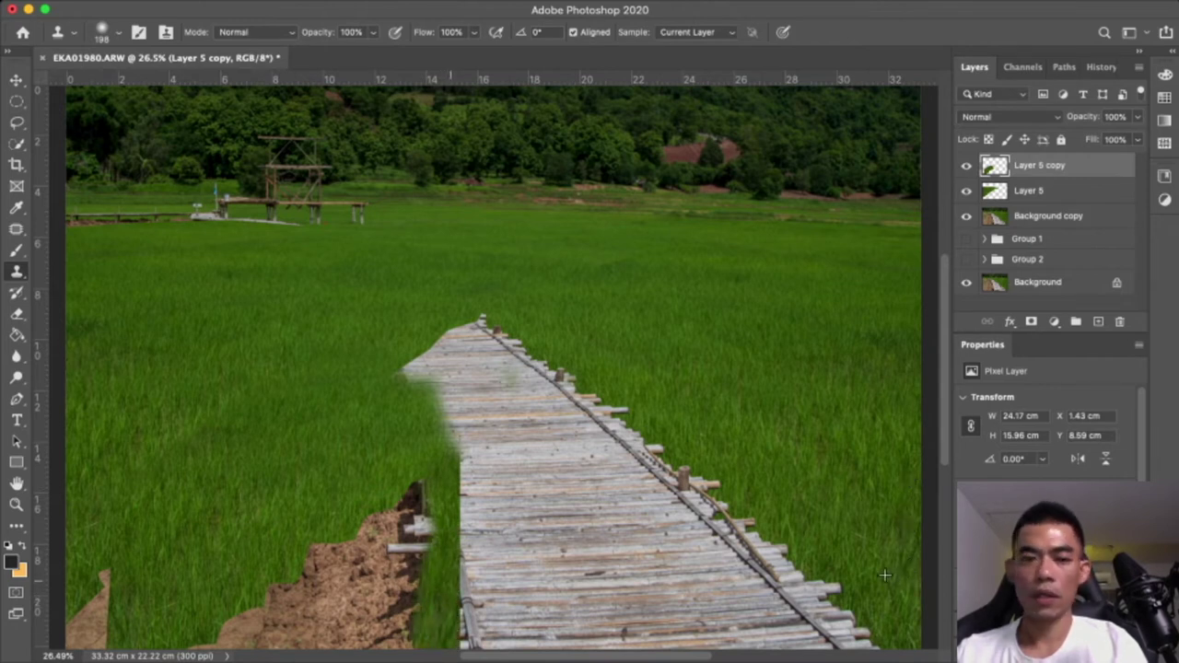
mouse_move(415, 649)
mouse_down()
mouse_move(417, 493)
mouse_move(347, 557)
mouse_move(328, 556)
mouse_up()
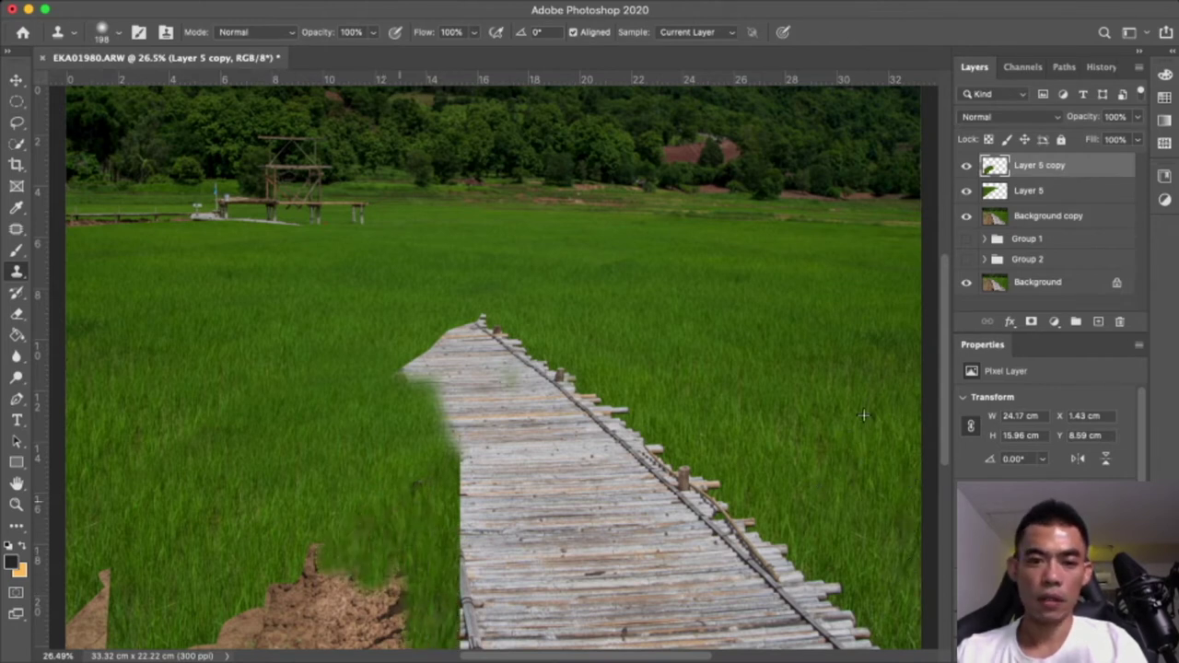
mouse_move(398, 580)
mouse_down()
mouse_move(394, 636)
mouse_move(368, 594)
mouse_move(373, 616)
mouse_up()
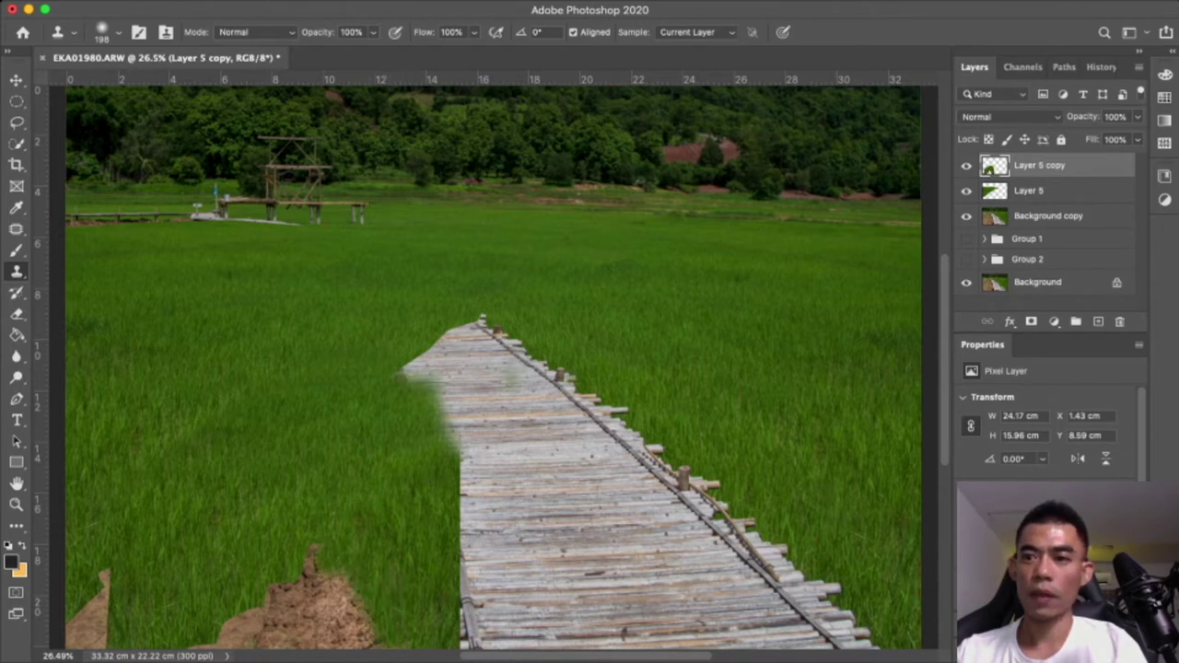
Clone grass over the remaining bottom-left dirt out to the far left edge
key(alt+bracketleft)
key(alt+bracketleft)
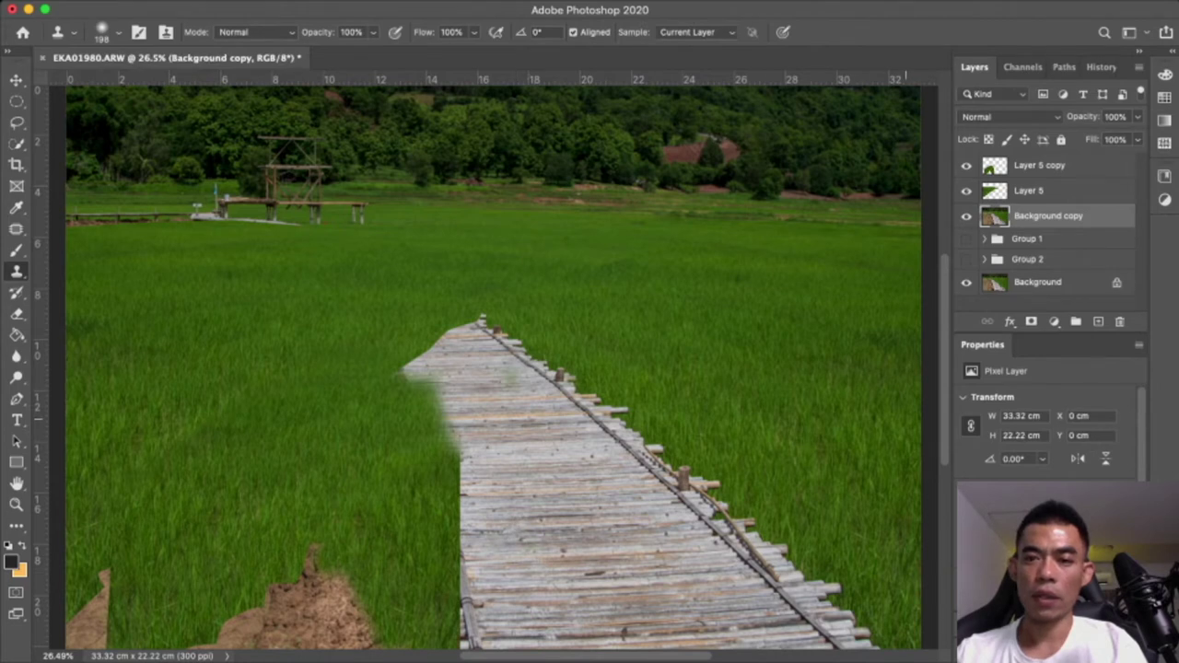
key(alt+bracketright)
key(alt+bracketright)
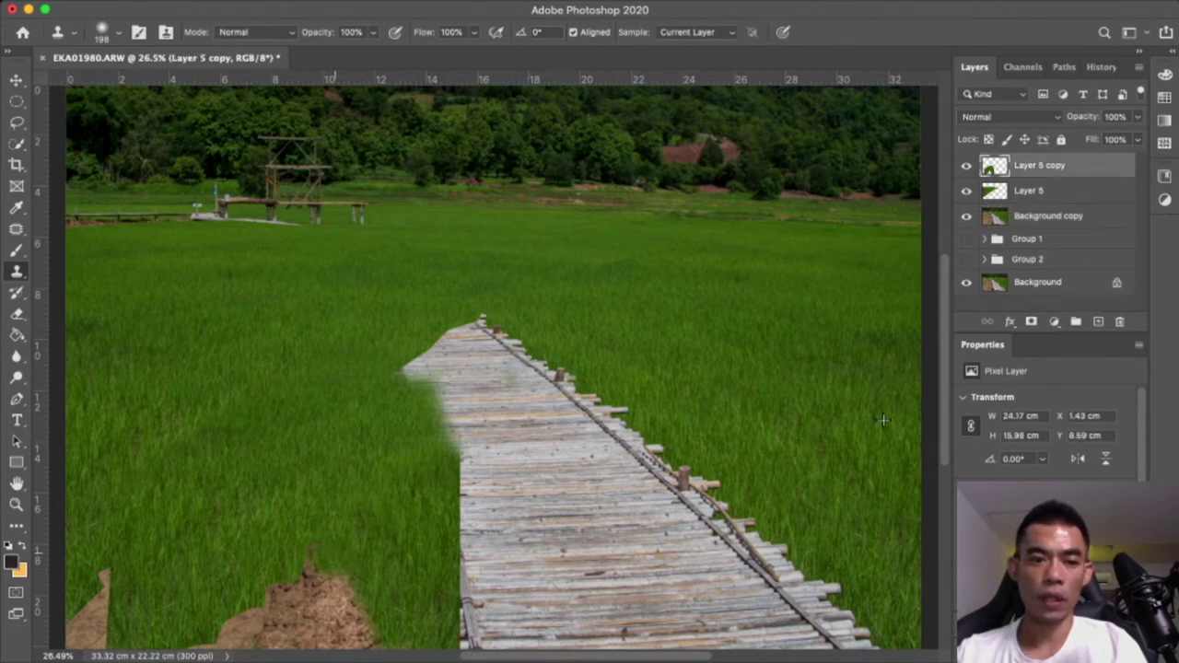
mouse_move(344, 601)
mouse_down()
mouse_move(294, 634)
mouse_move(355, 643)
mouse_up()
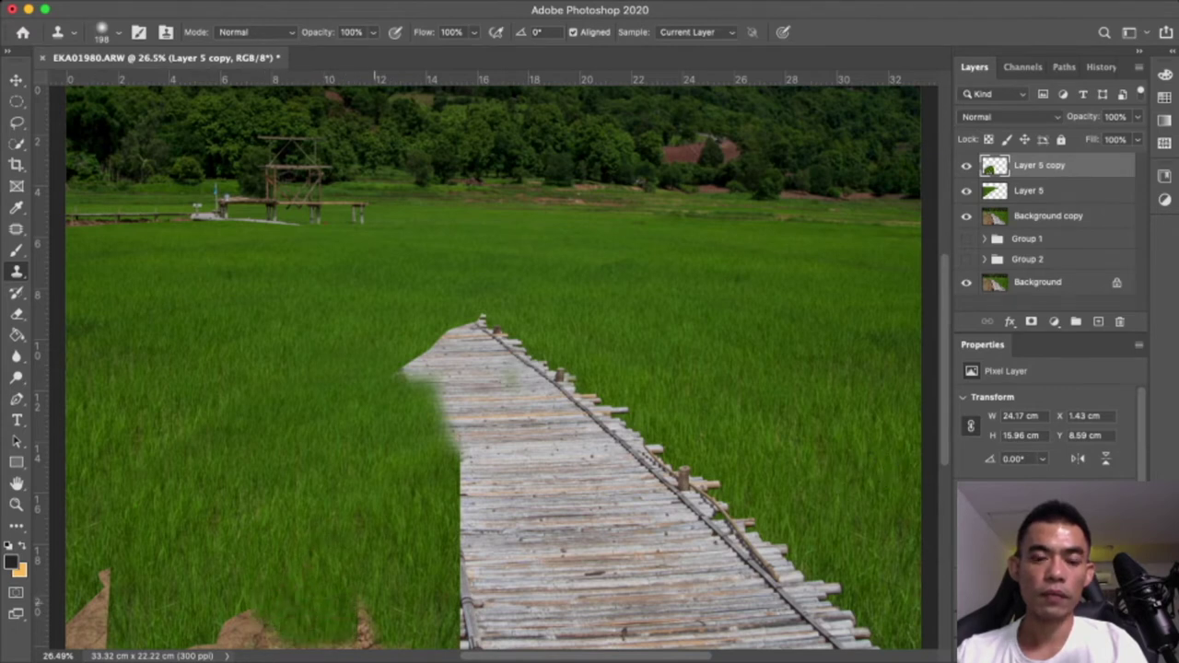
drag(365, 590, 362, 645)
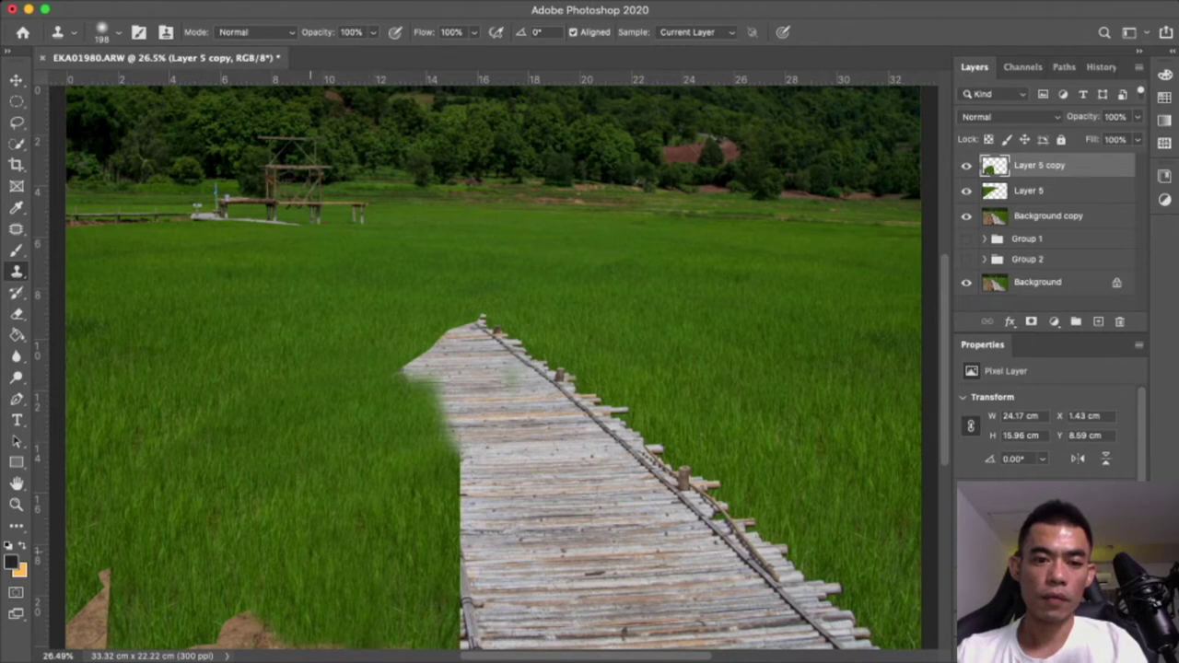
mouse_move(240, 636)
mouse_down()
mouse_move(273, 629)
mouse_move(210, 644)
mouse_move(279, 641)
mouse_up()
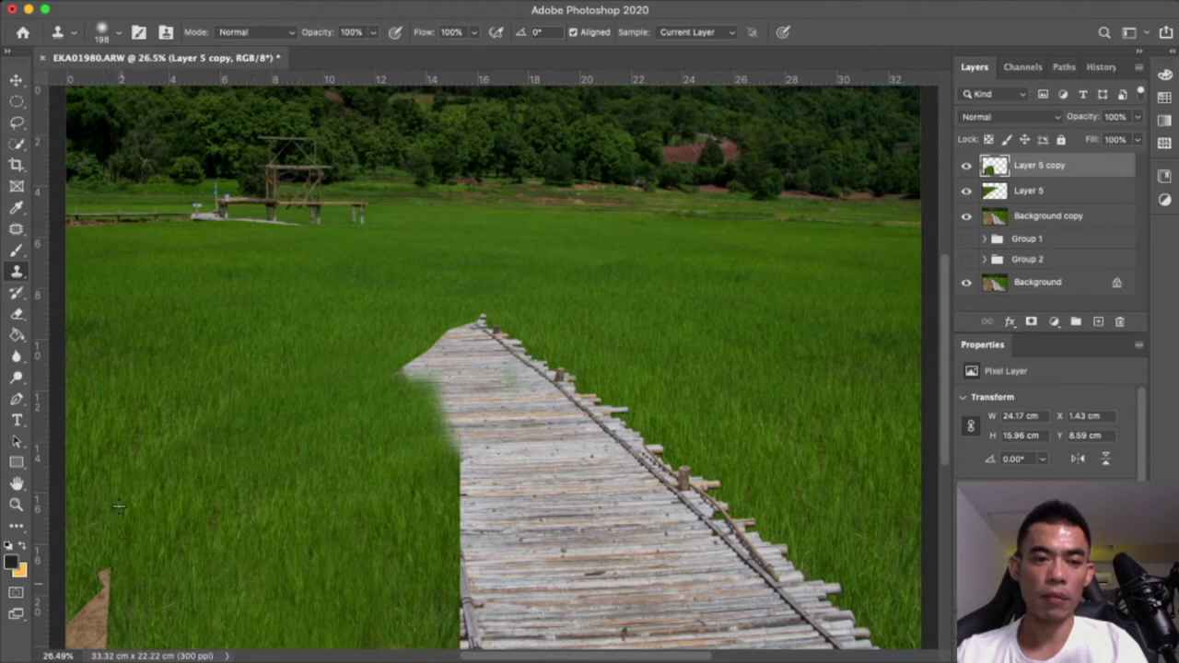
mouse_move(103, 582)
mouse_down()
mouse_move(80, 634)
mouse_move(109, 632)
mouse_up()
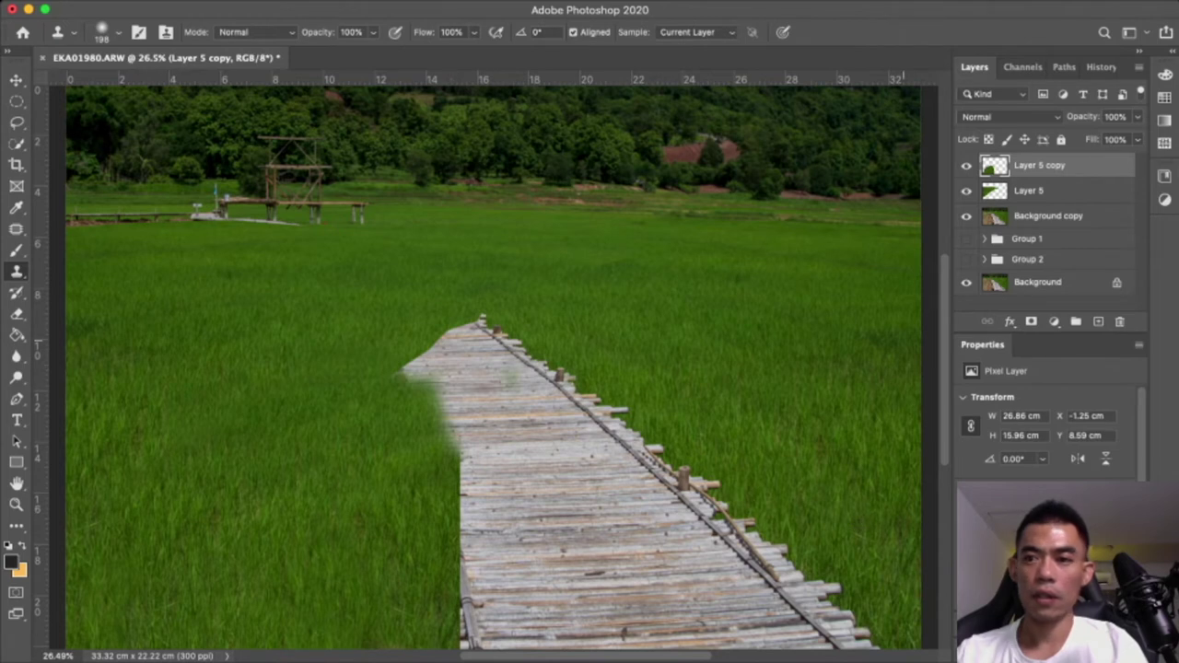
Clone grass along the boardwalk's lower-left edge and undo the dark smudge near its tip
key(alt+bracketleft)
key(alt+bracketleft)
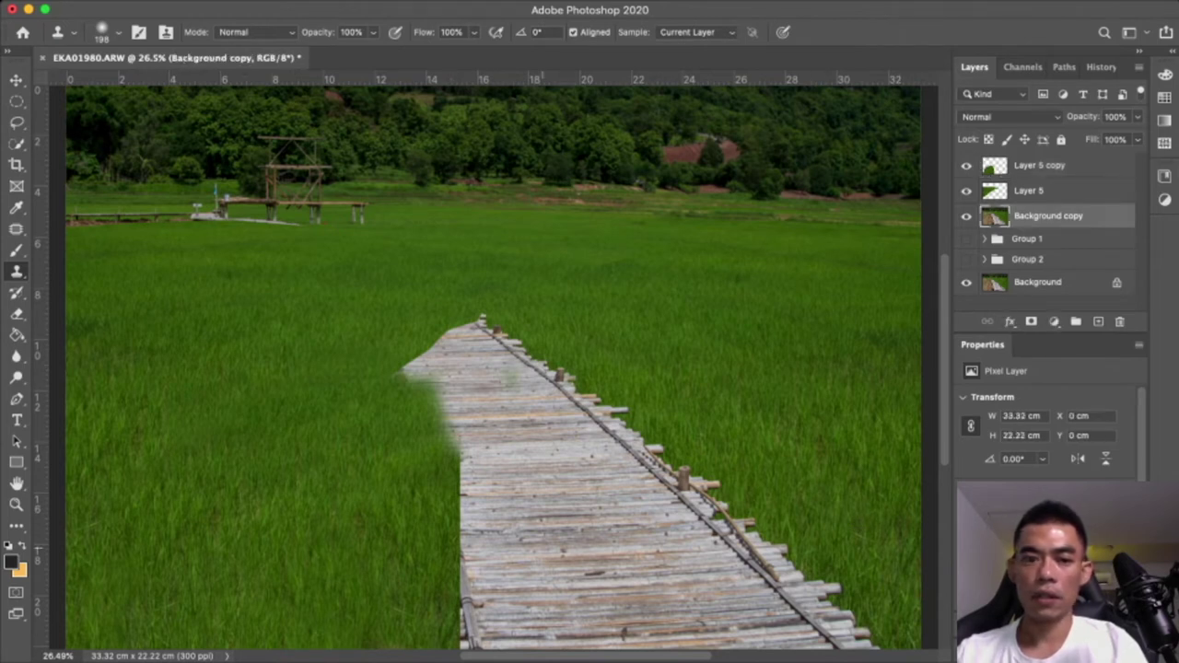
key(alt+bracketright)
key(alt+bracketright)
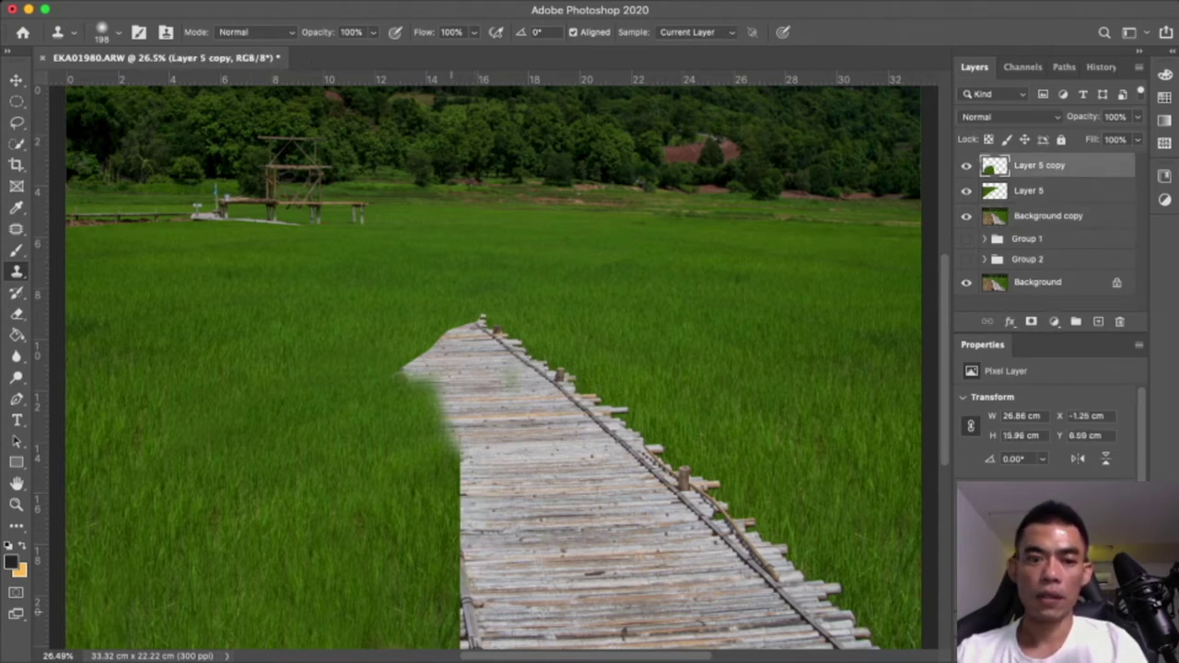
mouse_move(467, 642)
mouse_down()
mouse_move(460, 610)
mouse_move(472, 650)
mouse_move(455, 469)
mouse_up()
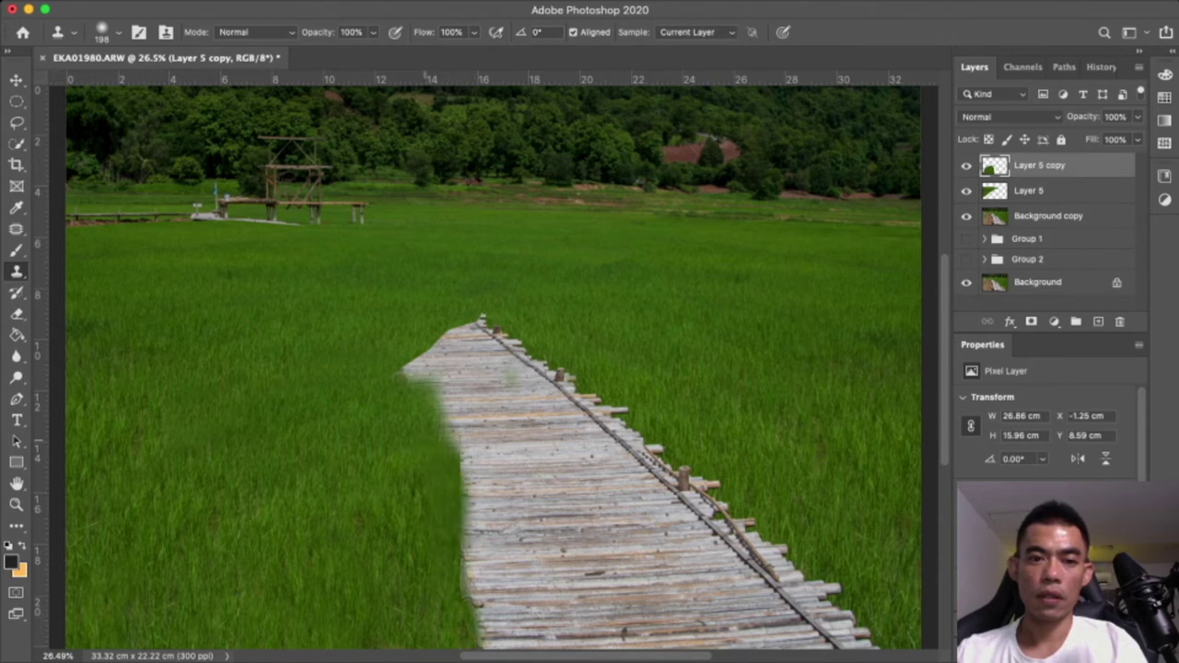
drag(403, 369, 394, 376)
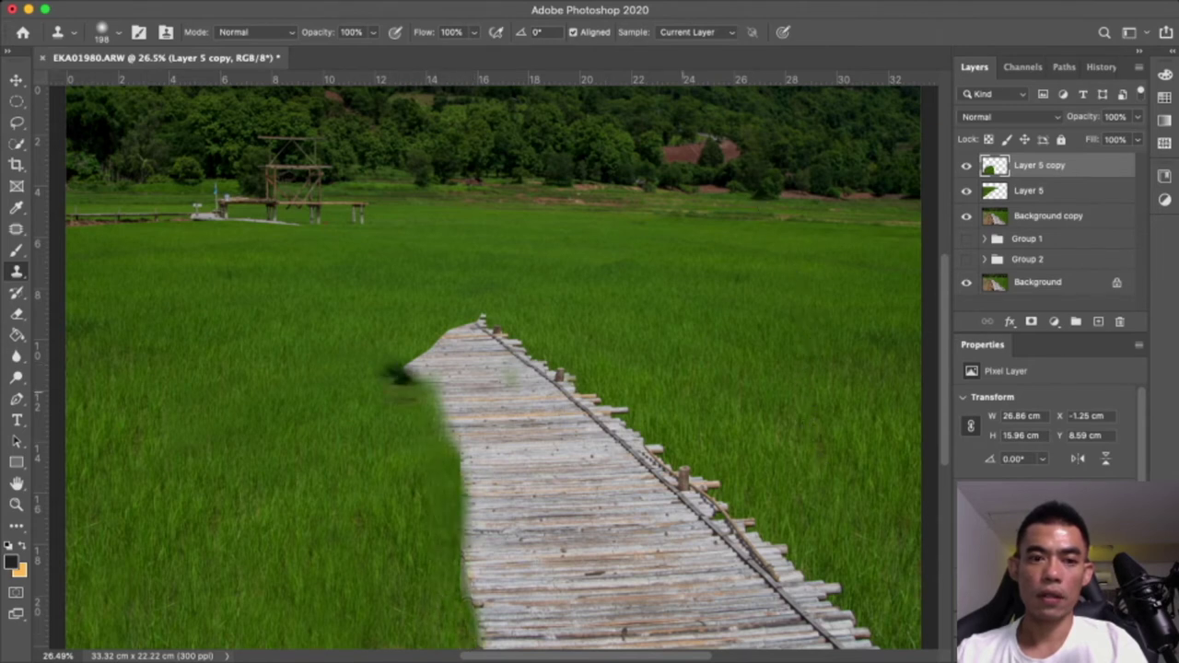
key(ctrl+z)
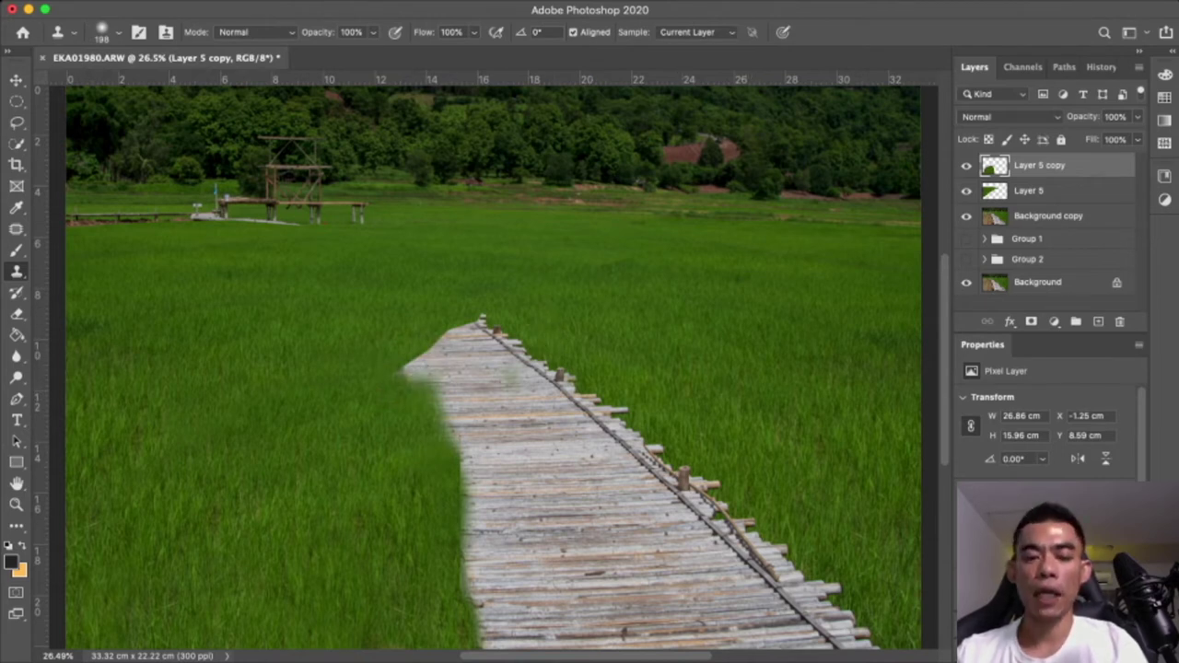
key(alt+bracketleft)
key(alt+bracketright)
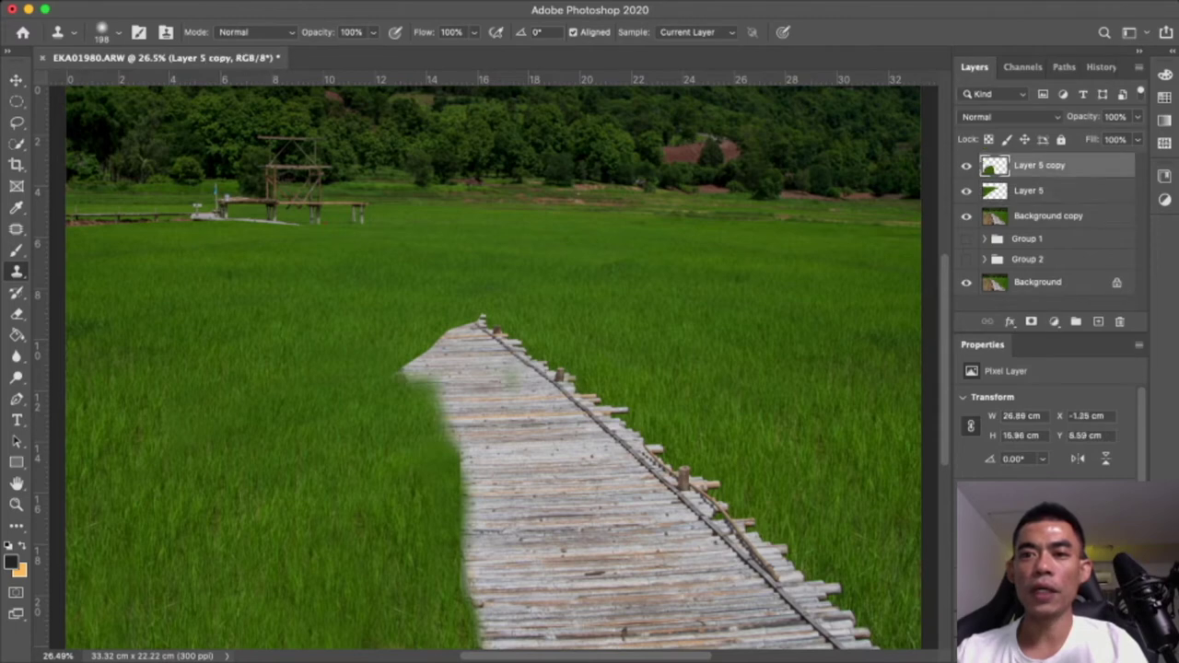
Compare earlier History states with the finished grass, then select Layer 5 together with Layer 5 copy
click(966, 165)
click(966, 191)
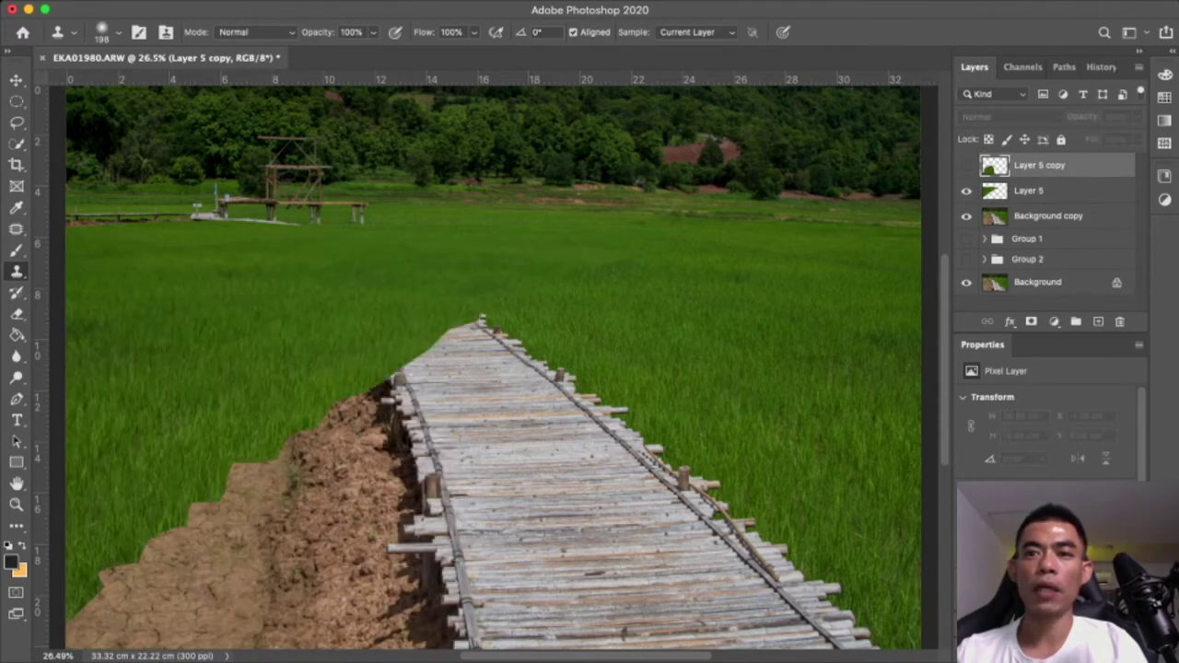
click(966, 165)
key(ctrl+alt+z)
key(ctrl+shift+z)
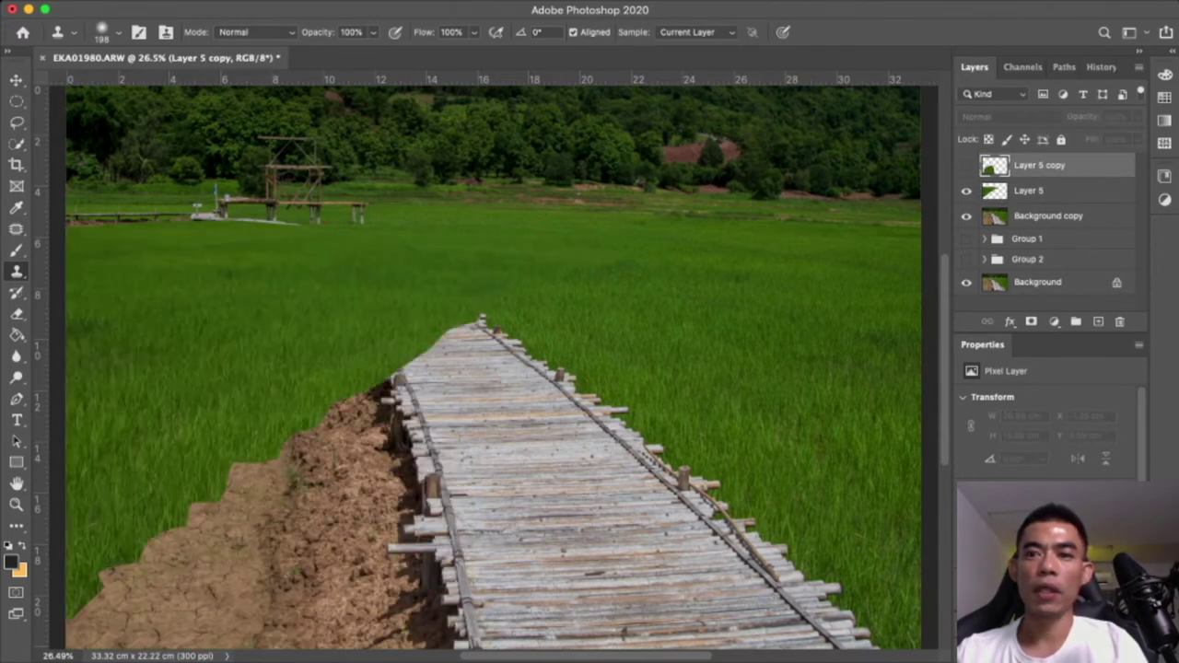
key(ctrl+z)
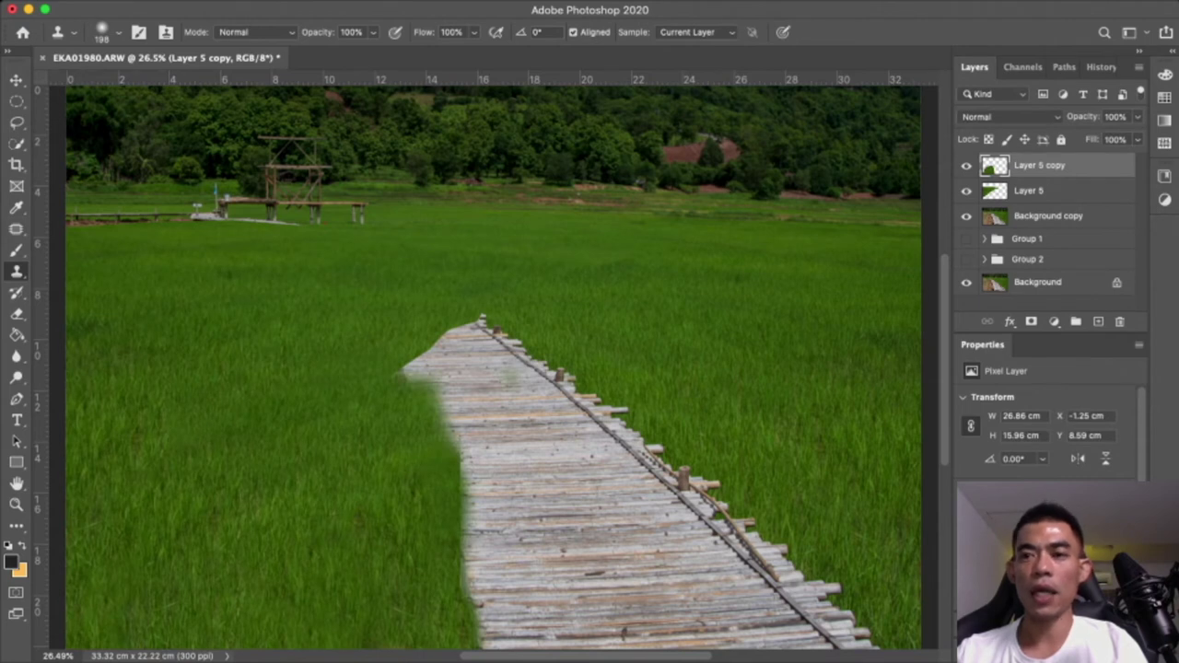
shift+click(1059, 191)
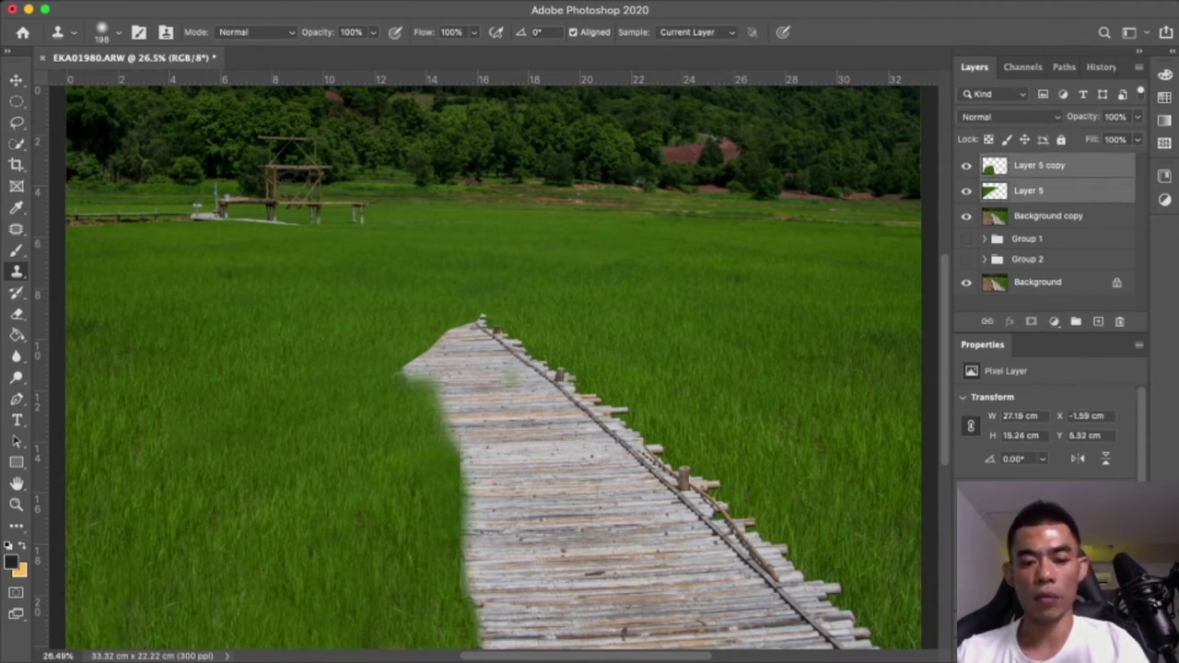
Merge Layer 5 and Layer 5 copy, toggling the merged layer's visibility to compare
key(ctrl+e)
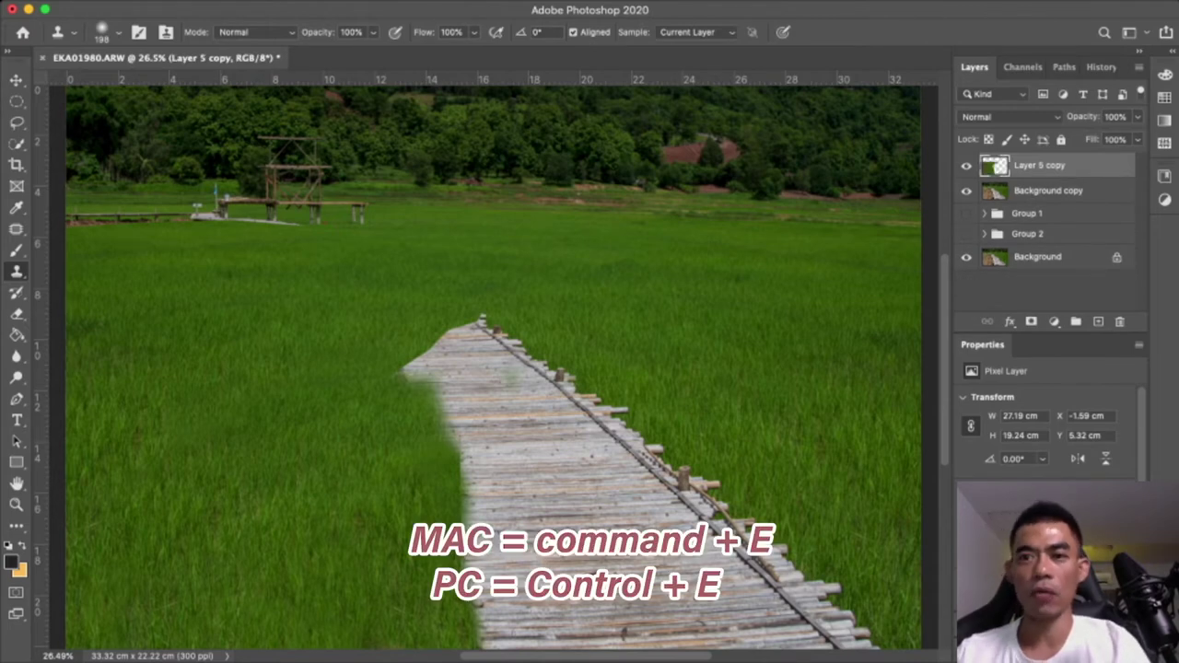
click(966, 165)
click(966, 165)
click(967, 165)
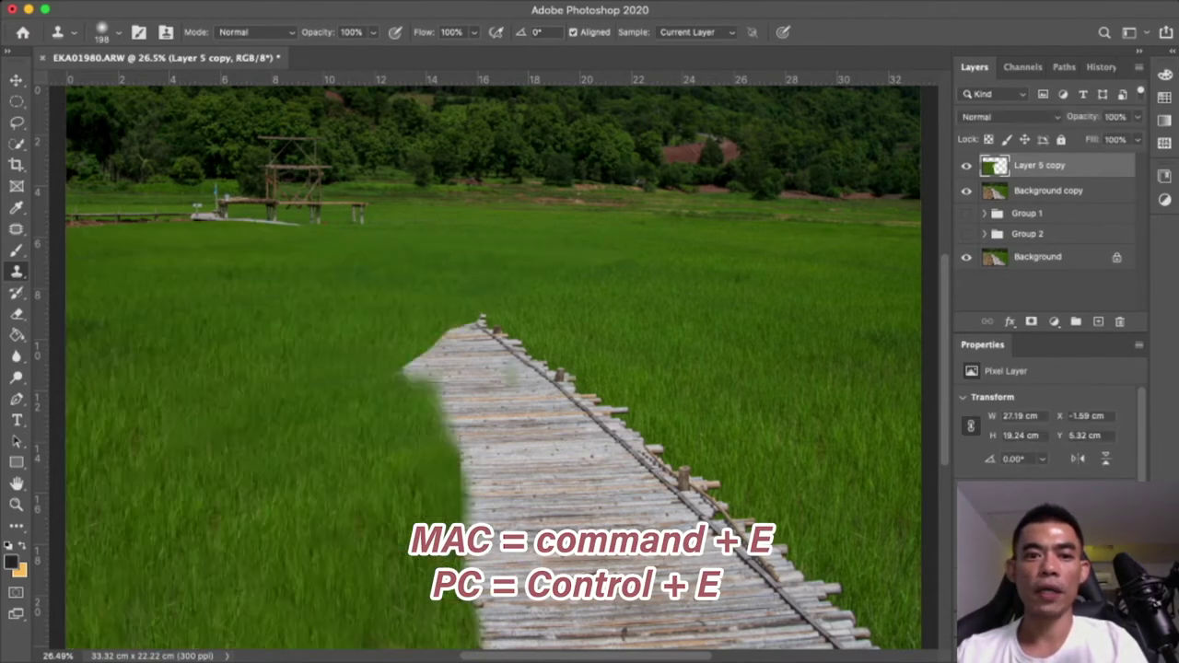
click(966, 165)
key(e)
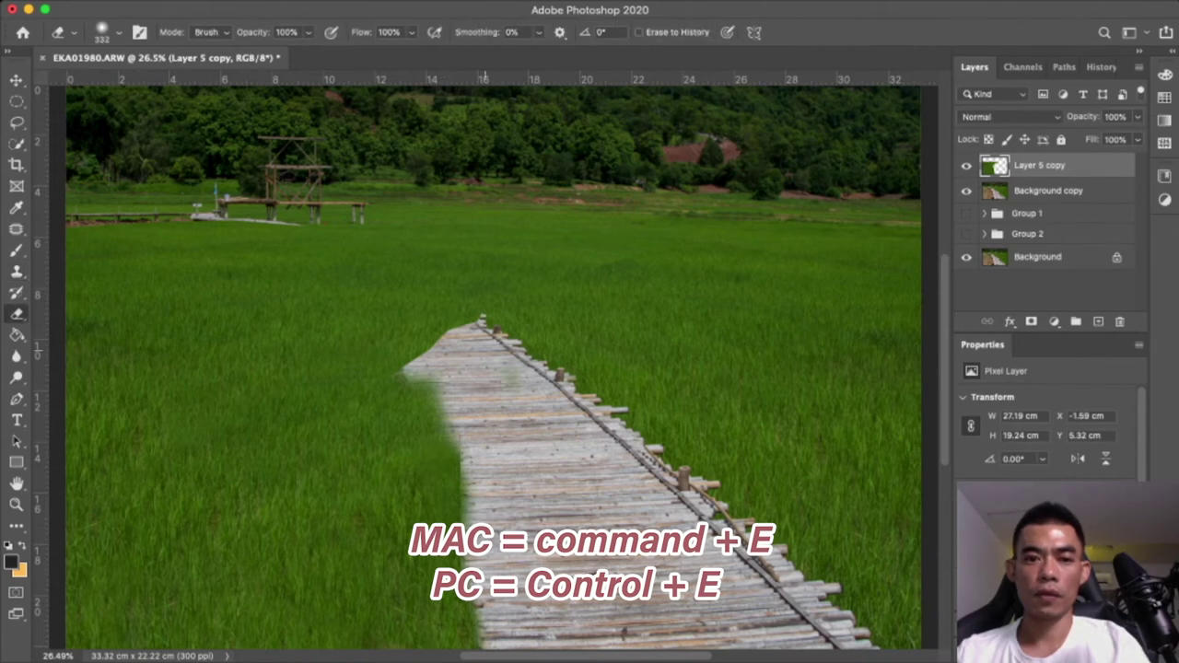
click(966, 165)
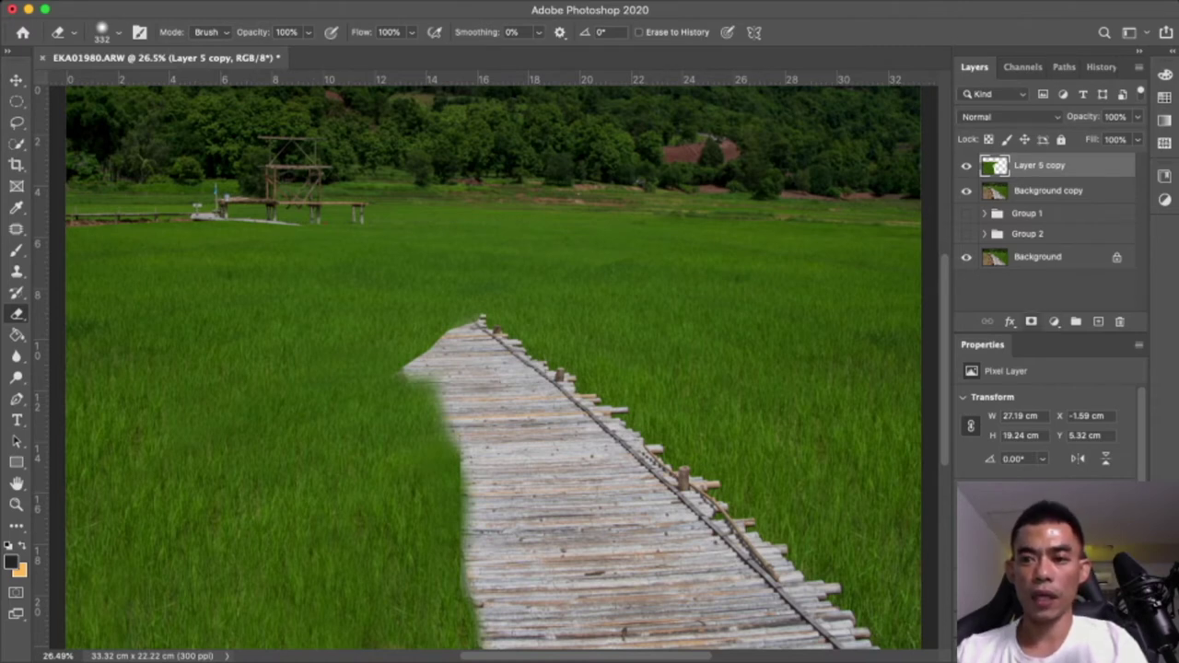
Add a layer mask to Layer 5 copy and invert it to black, hiding the grass
click(1030, 321)
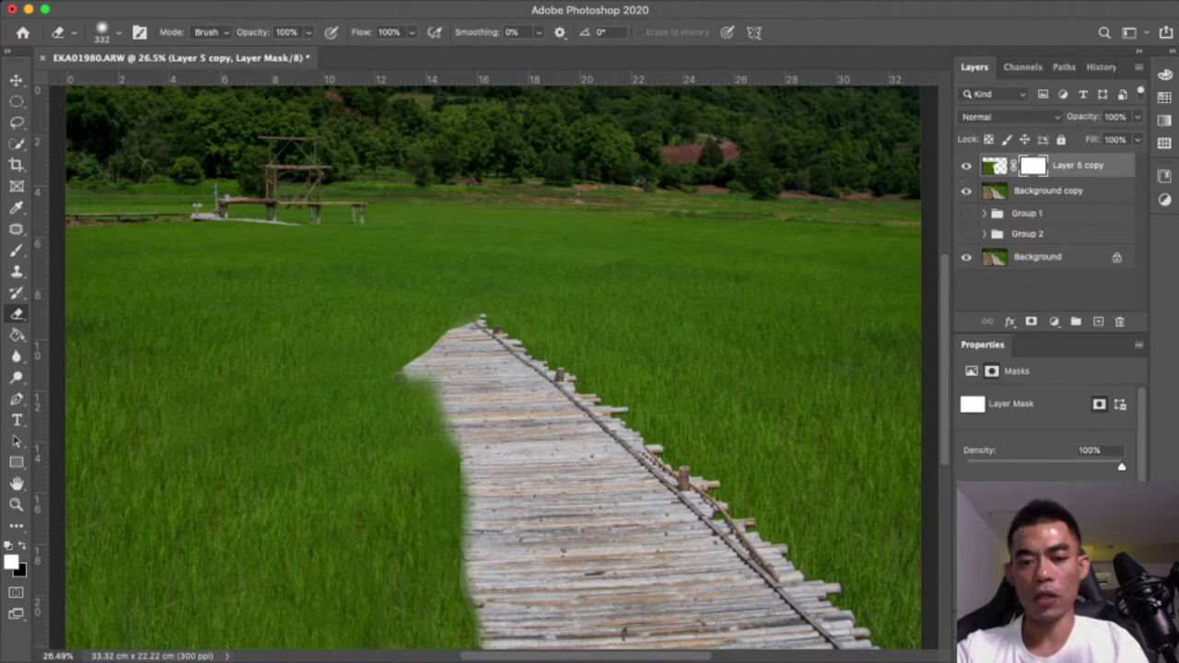
key(ctrl+i)
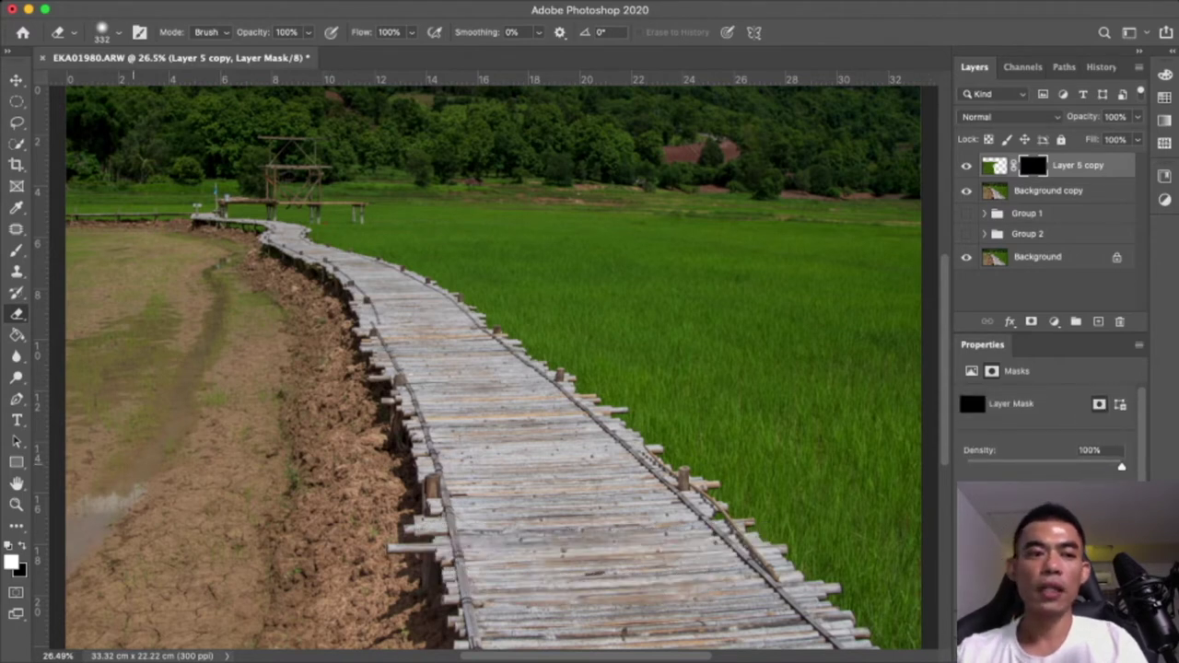
key(b)
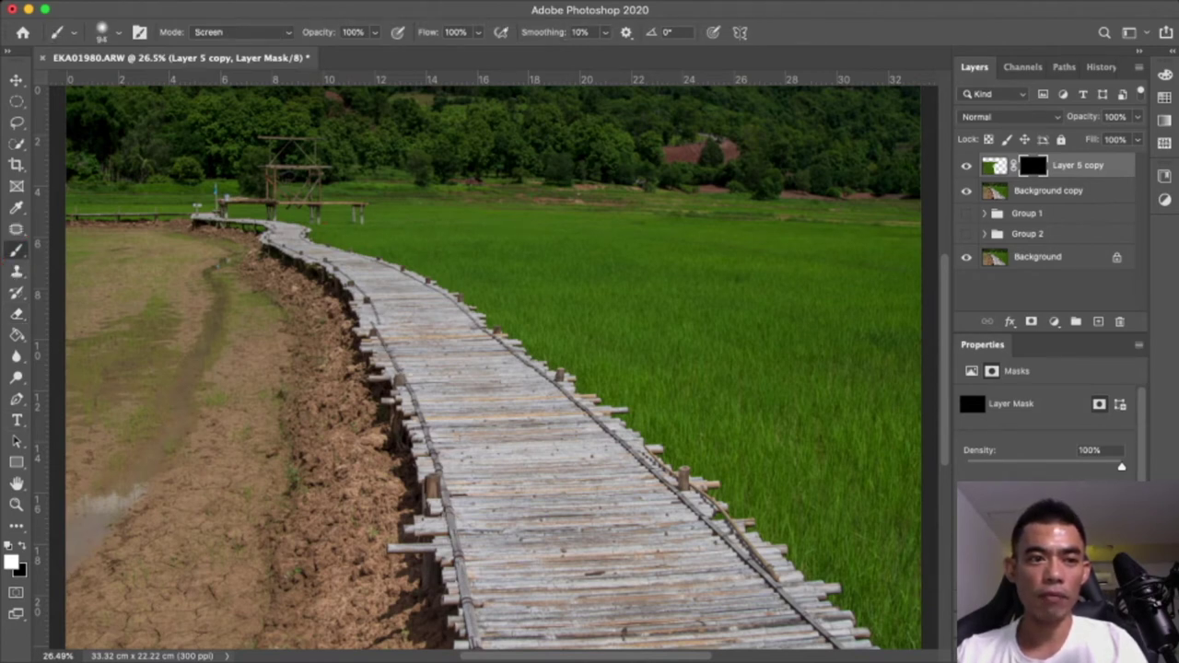
Paint white on the mask to reveal grass beside the path and across the far field strip
key(i)
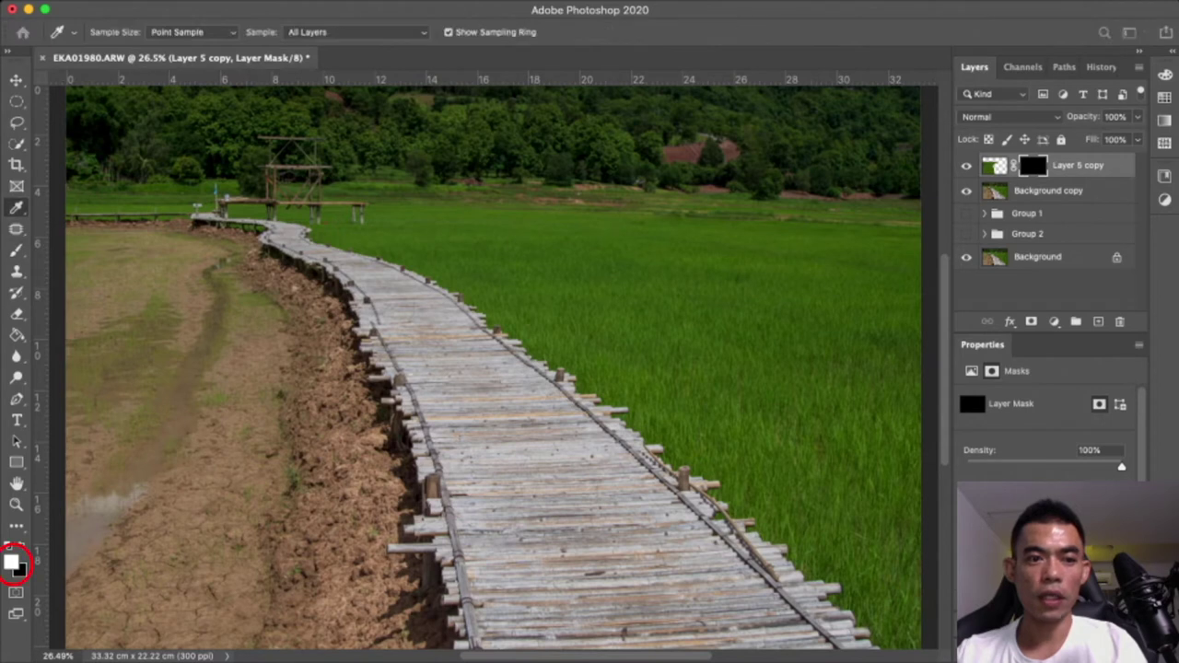
key(b)
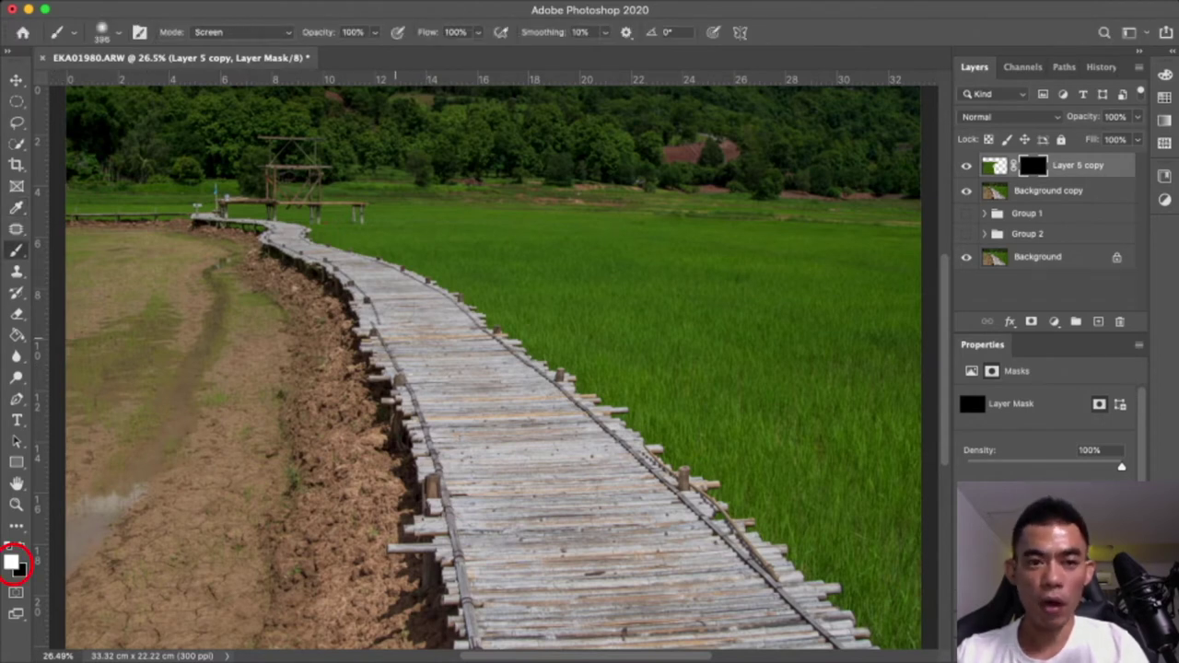
mouse_move(198, 300)
mouse_down()
mouse_move(207, 327)
mouse_move(238, 339)
mouse_up()
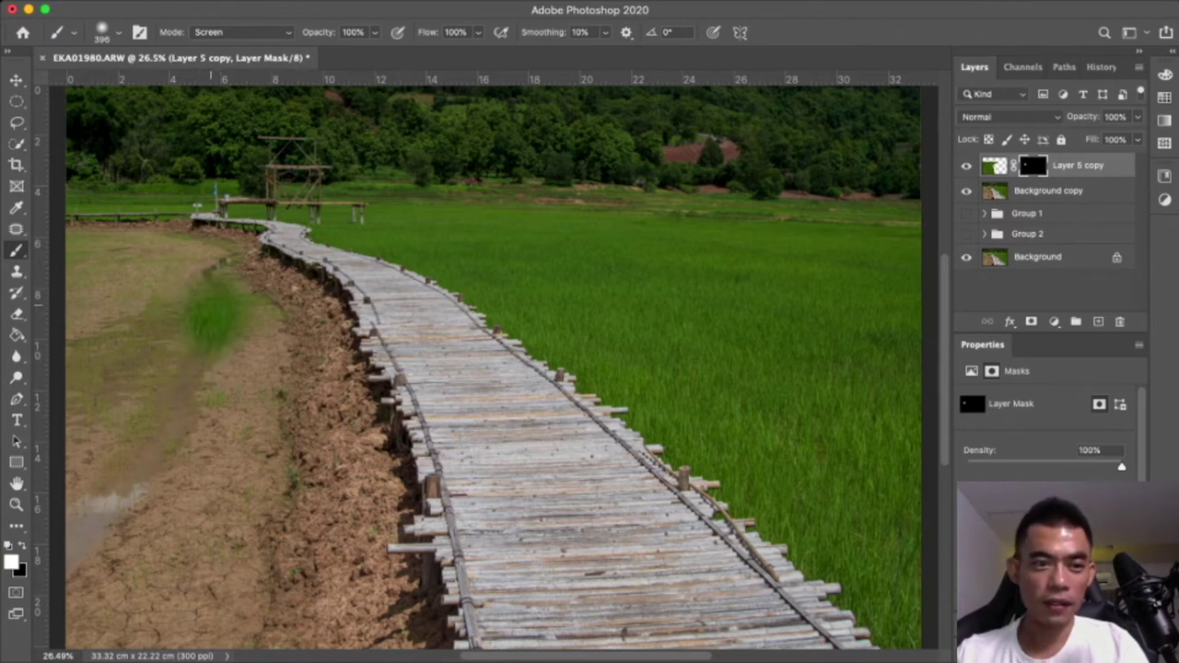
drag(184, 267, 237, 290)
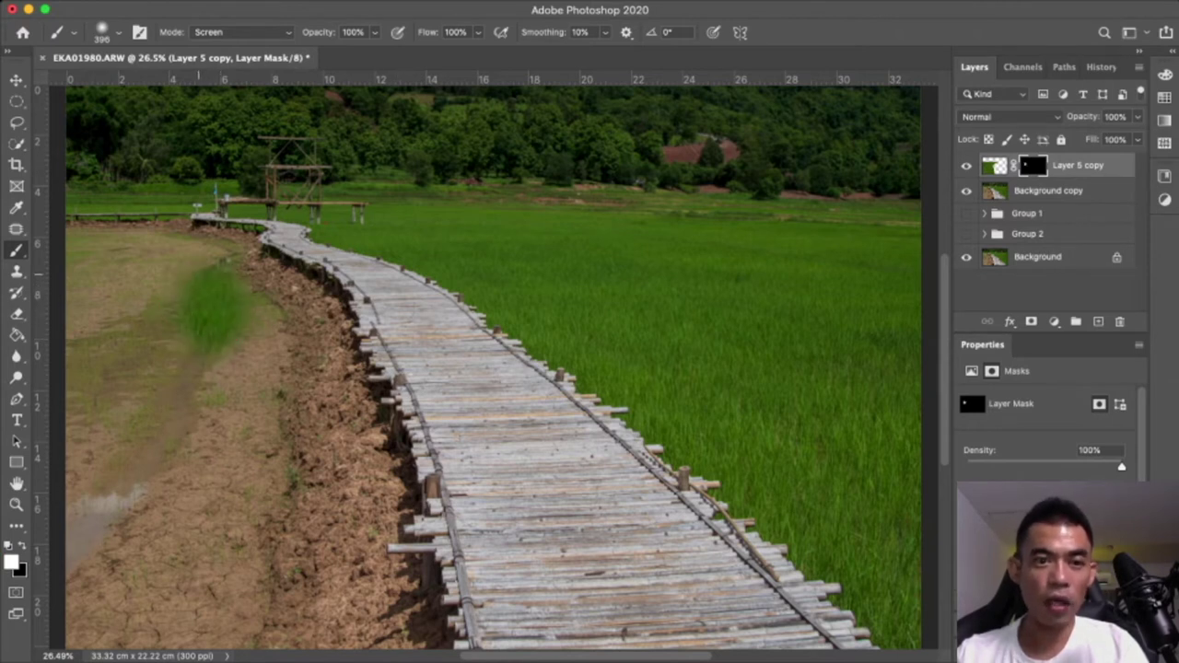
key(bracketleft)
key(bracketleft)
key(bracketleft)
drag(194, 249, 70, 247)
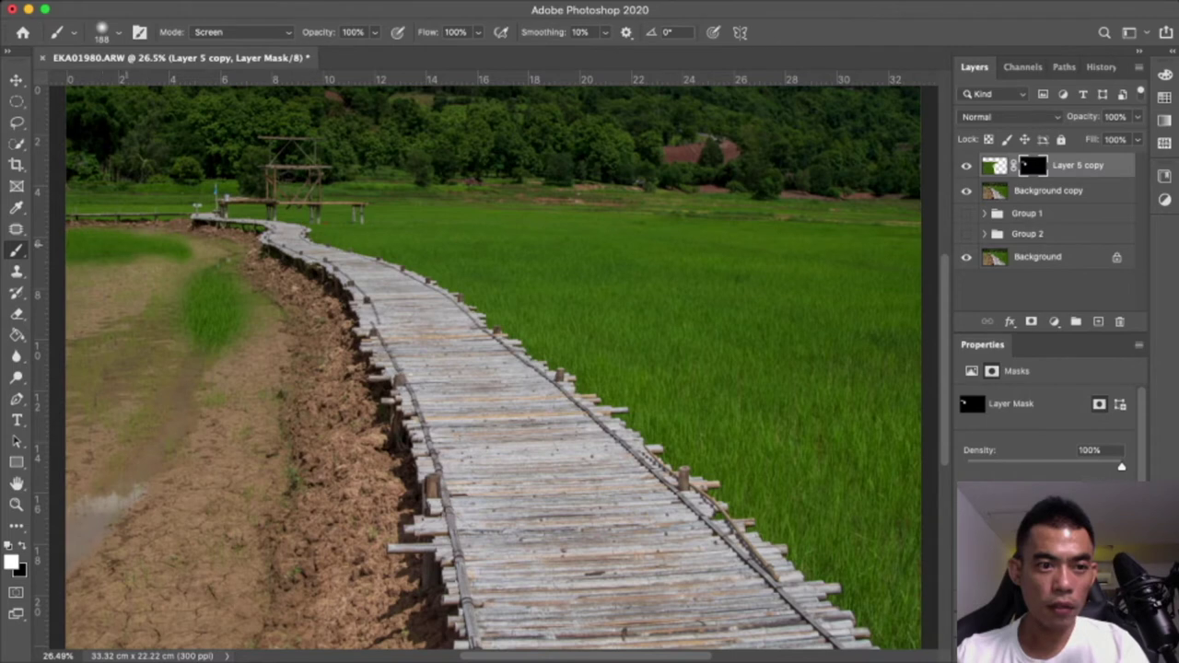
mouse_move(197, 251)
mouse_down()
mouse_move(228, 256)
mouse_move(293, 361)
mouse_move(308, 295)
mouse_move(324, 363)
mouse_move(306, 384)
mouse_move(333, 413)
mouse_move(339, 539)
mouse_move(235, 322)
mouse_move(69, 272)
mouse_move(166, 287)
mouse_up()
Spread revealed grass down over the lower dirt field and its bottom and left edges
mouse_move(235, 369)
mouse_down()
mouse_move(69, 304)
mouse_move(139, 331)
mouse_move(69, 378)
mouse_move(129, 461)
mouse_move(249, 378)
mouse_move(239, 461)
mouse_move(216, 507)
mouse_up()
mouse_move(277, 387)
mouse_down()
mouse_move(281, 451)
mouse_move(318, 544)
mouse_move(359, 575)
mouse_move(368, 645)
mouse_up()
mouse_move(368, 599)
mouse_down()
mouse_move(406, 645)
mouse_move(433, 644)
mouse_up()
drag(341, 617, 244, 645)
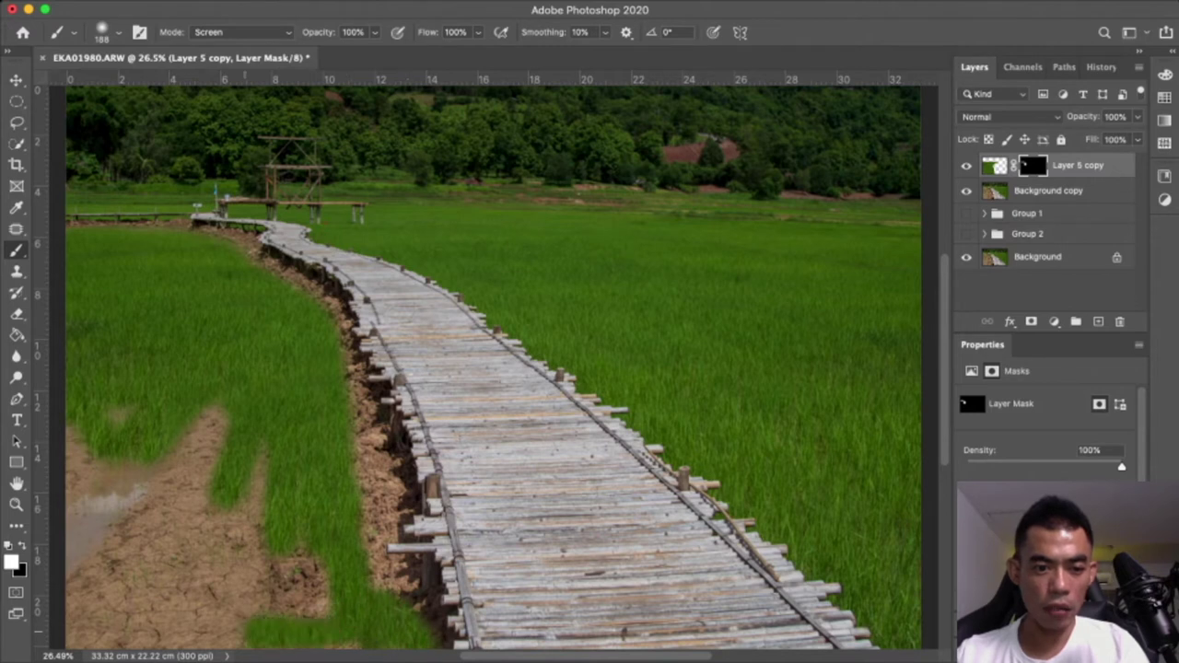
mouse_move(359, 645)
mouse_down()
mouse_move(119, 645)
mouse_move(72, 544)
mouse_move(74, 433)
mouse_up()
mouse_move(87, 442)
mouse_down()
mouse_move(101, 626)
mouse_move(78, 433)
mouse_move(119, 548)
mouse_up()
drag(138, 461, 134, 626)
mouse_move(166, 432)
mouse_down()
mouse_move(166, 599)
mouse_move(184, 456)
mouse_up()
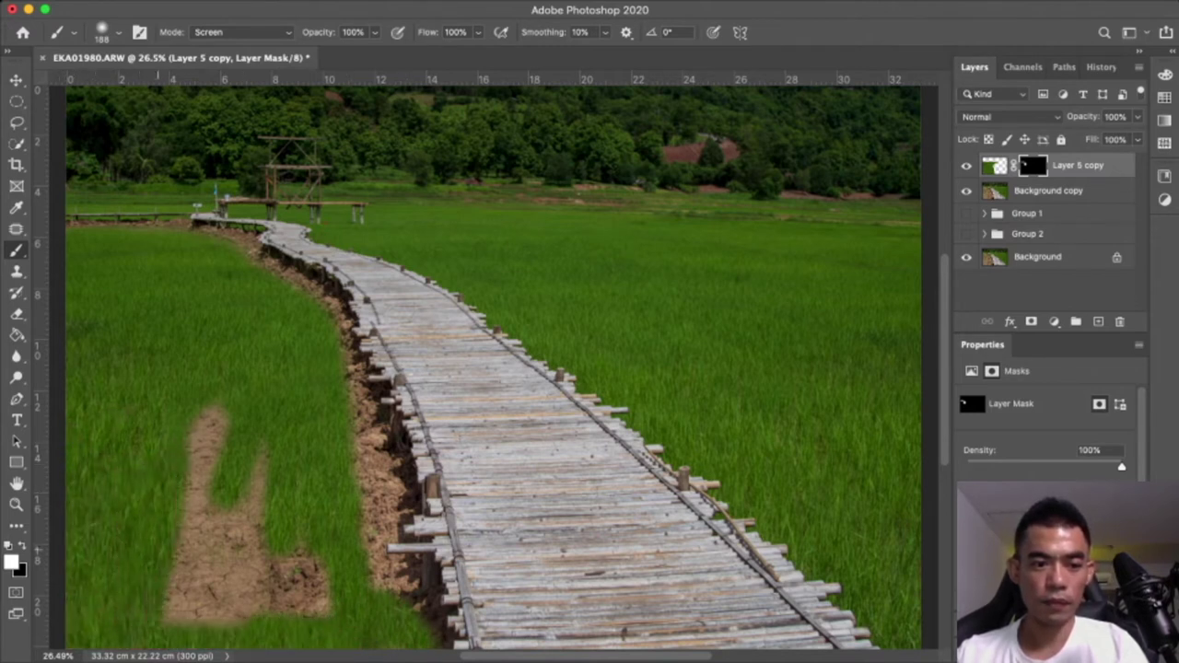
Cover the remaining dirt and leftover brown spots with grass, finishing along the path edge
drag(196, 414, 207, 608)
drag(207, 410, 207, 447)
mouse_move(175, 580)
mouse_down()
mouse_move(230, 617)
mouse_move(322, 607)
mouse_move(277, 561)
mouse_move(254, 451)
mouse_up()
click(245, 544)
click(220, 416)
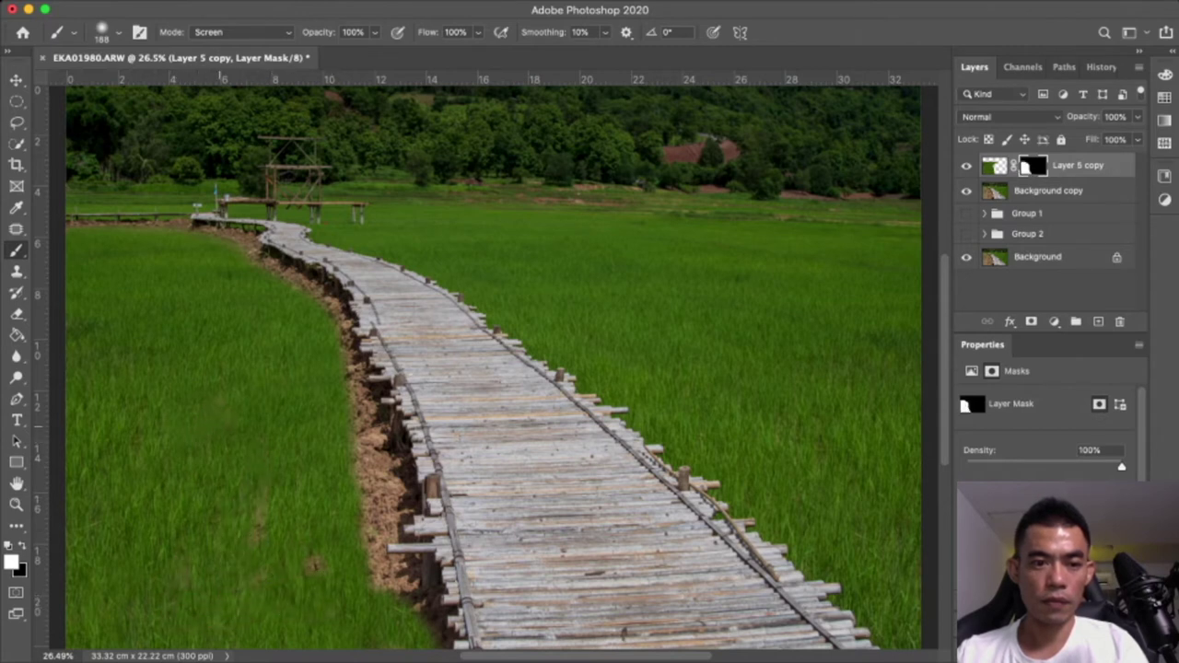
click(256, 536)
click(315, 565)
drag(374, 587, 363, 429)
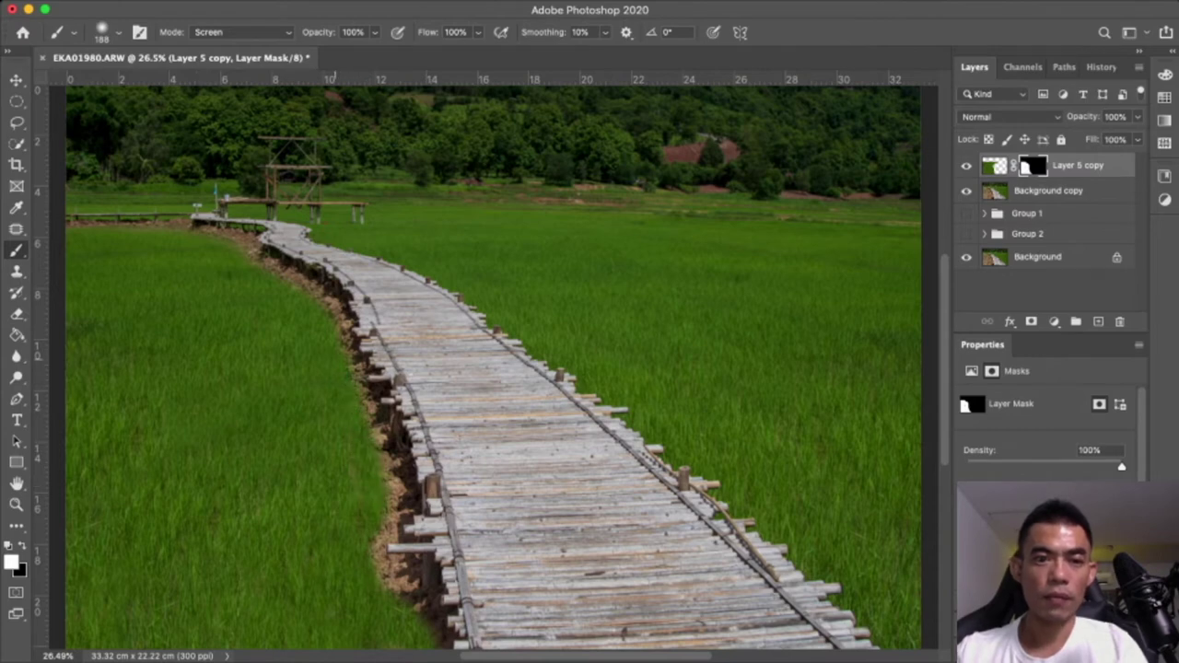
Zoom into the field's far end and brush a small white mask stroke along its edge
scroll(303, 240, up, 2)
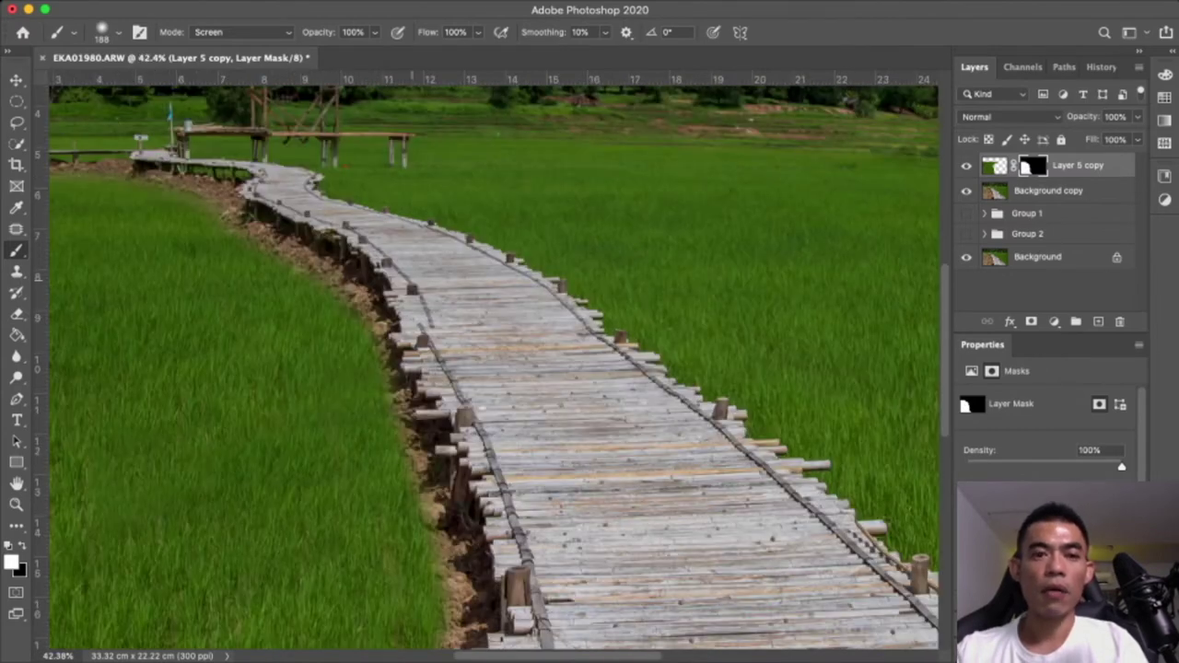
scroll(304, 239, up, 1)
scroll(304, 240, up, 1)
scroll(258, 327, left, 3)
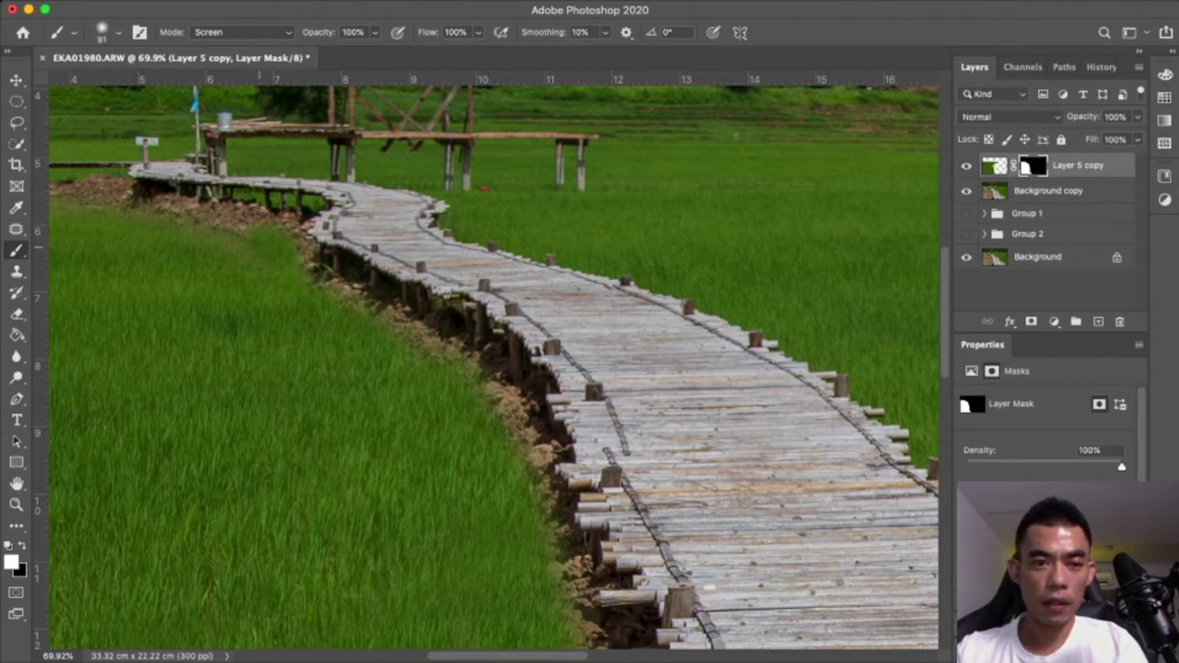
drag(252, 241, 455, 247)
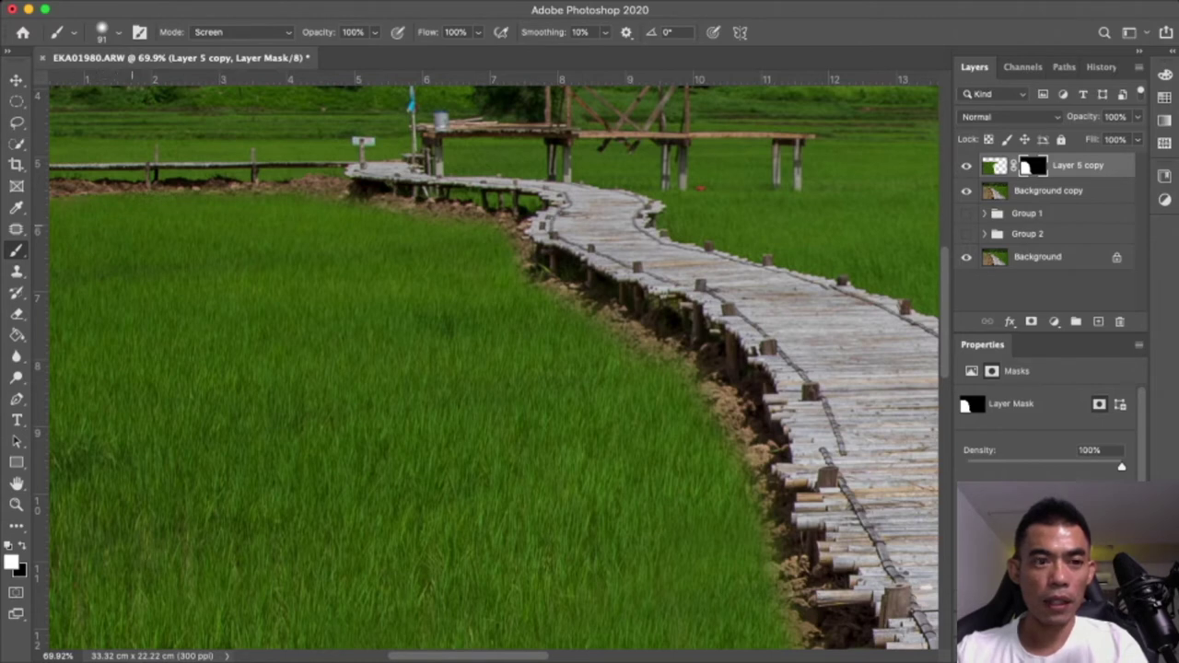
drag(189, 205, 271, 204)
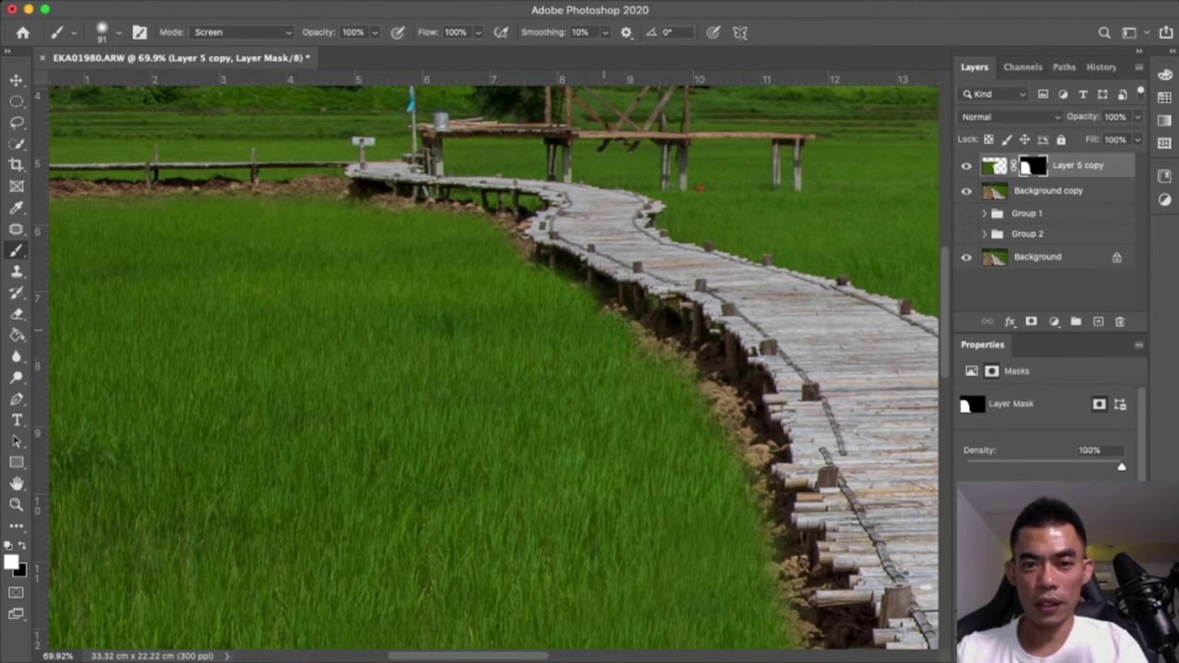
scroll(633, 343, down, 3)
scroll(633, 308, right, 2)
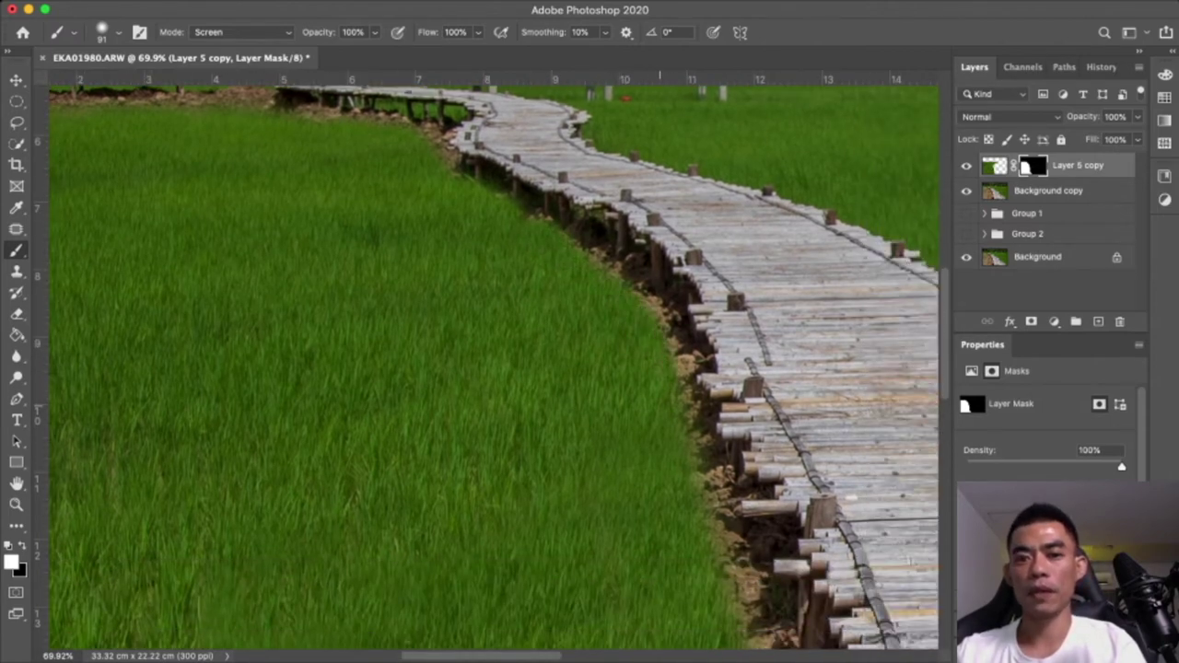
scroll(645, 350, down, 3)
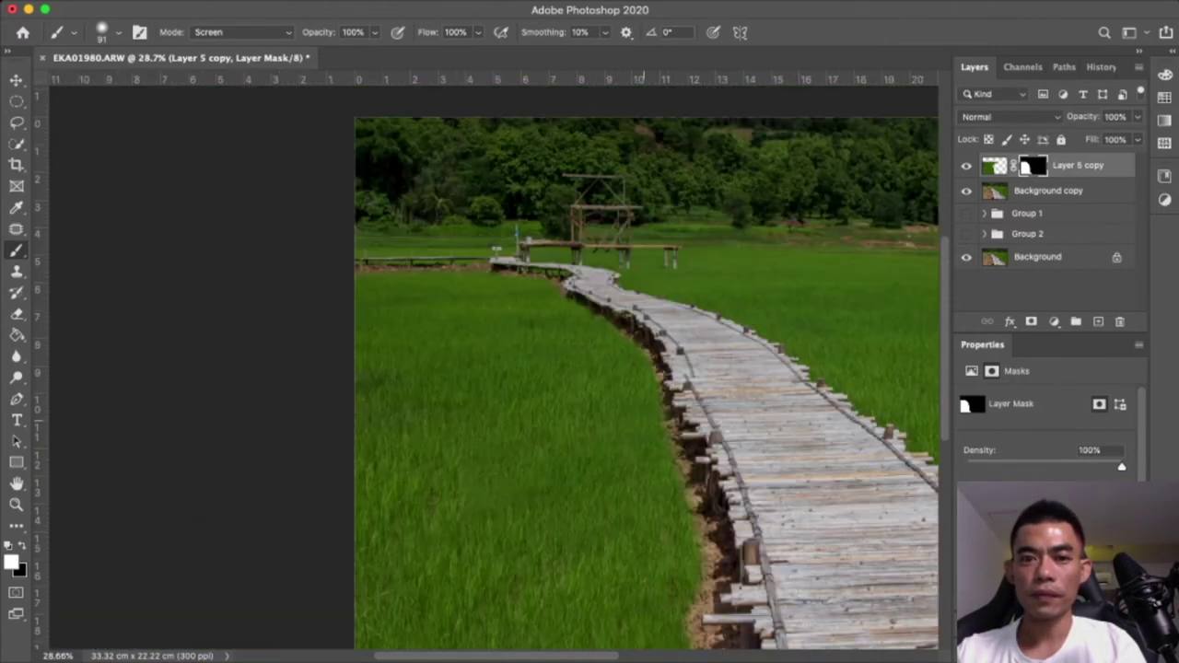
Reveal more grass along the soil edge near the upper boardwalk
scroll(634, 350, up, 2)
scroll(633, 350, up, 5)
scroll(634, 215, up, 3)
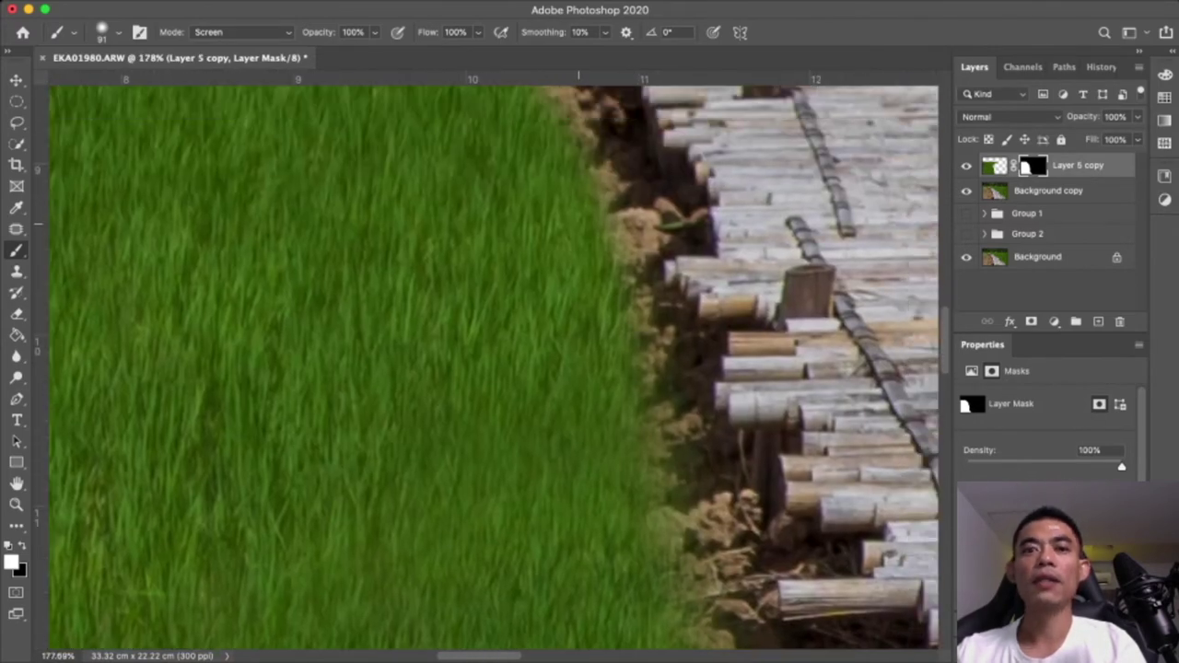
scroll(571, 248, up, 2)
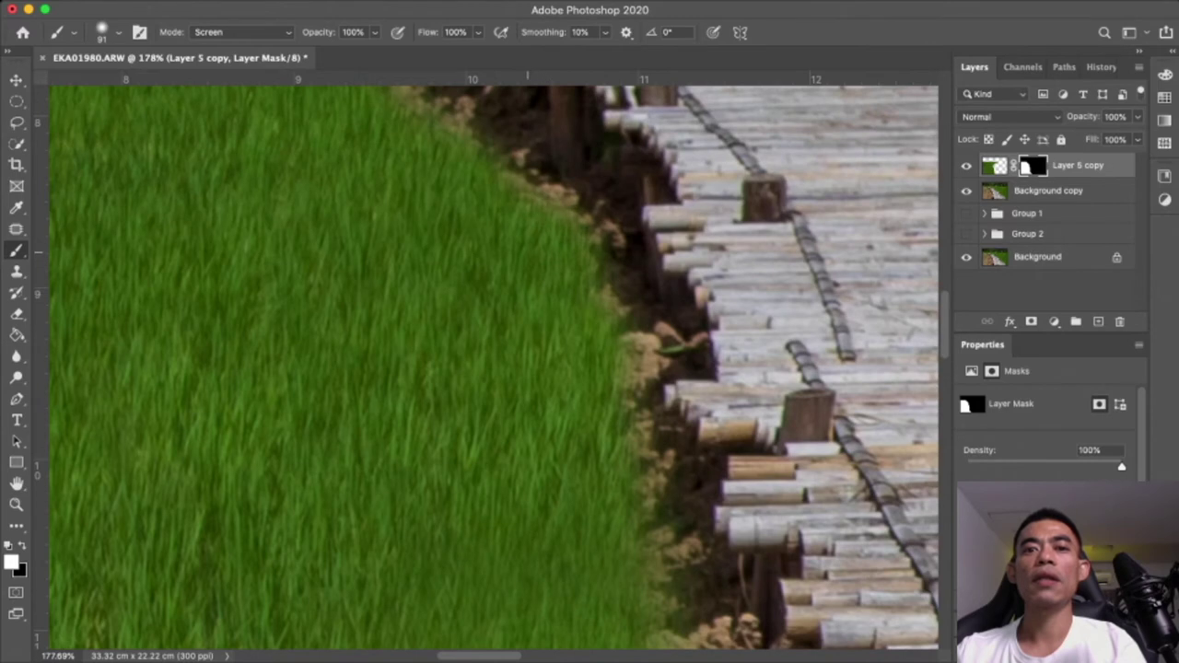
scroll(525, 241, up, 3)
mouse_move(525, 241)
mouse_down()
mouse_move(440, 213)
mouse_move(277, 106)
mouse_up()
Cover the soil between the grass and the boardwalk with revealed grass
scroll(365, 367, down, 5)
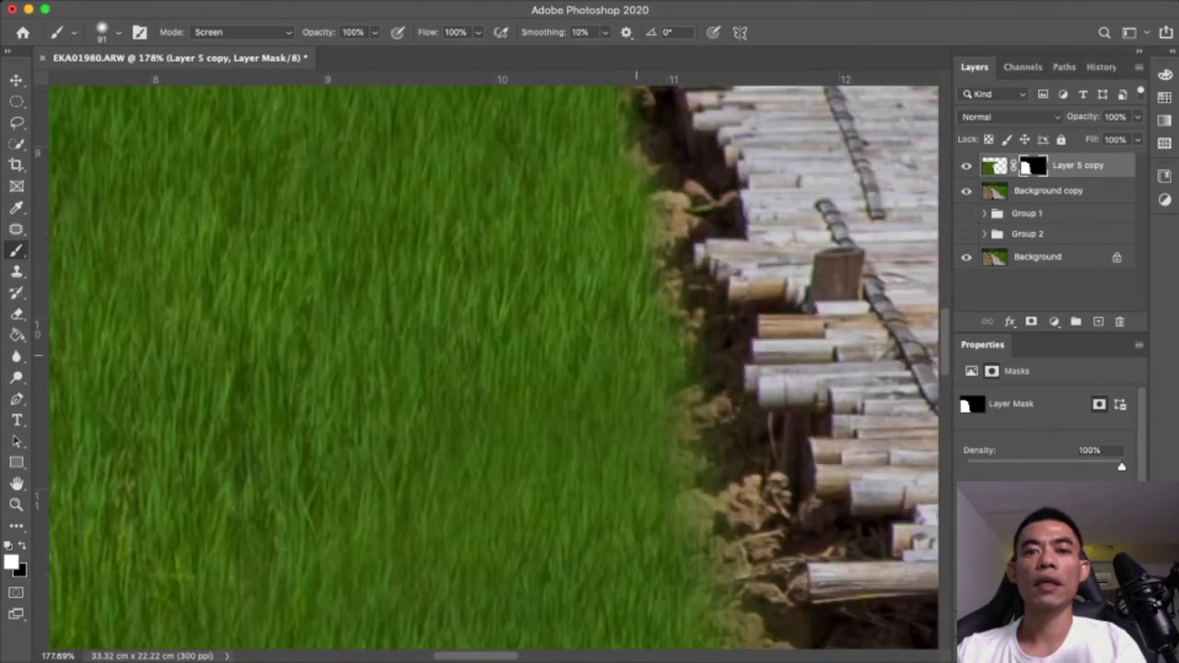
scroll(689, 451, down, 2)
scroll(699, 442, down, 4)
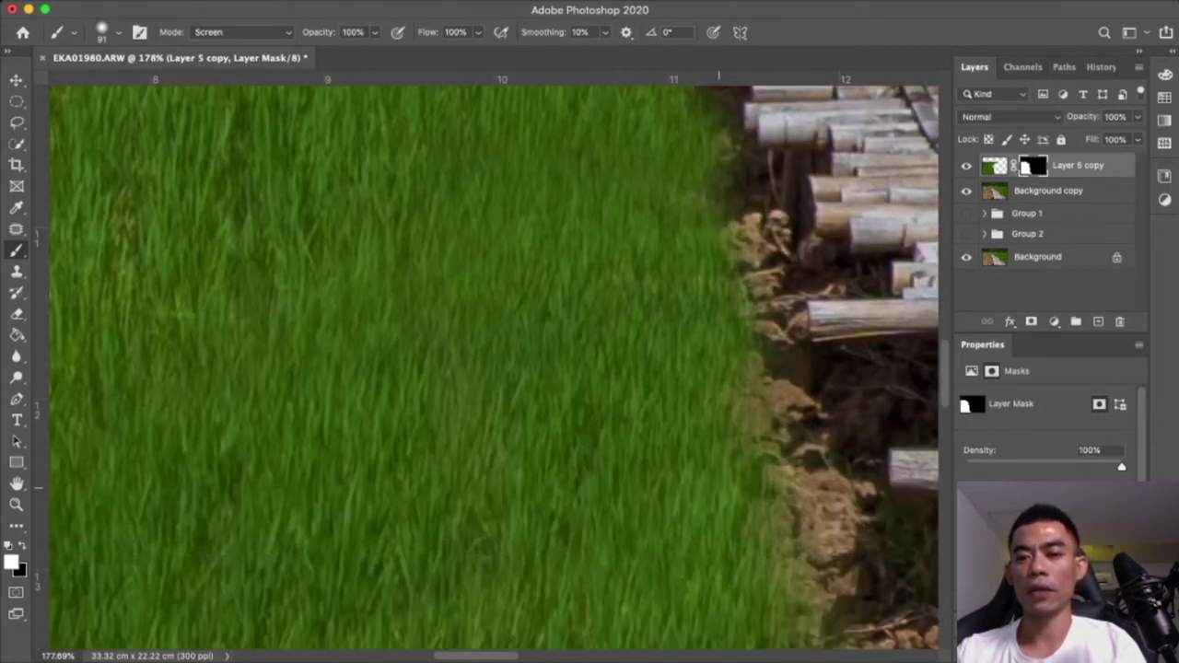
scroll(765, 410, down, 2)
scroll(755, 369, right, 5)
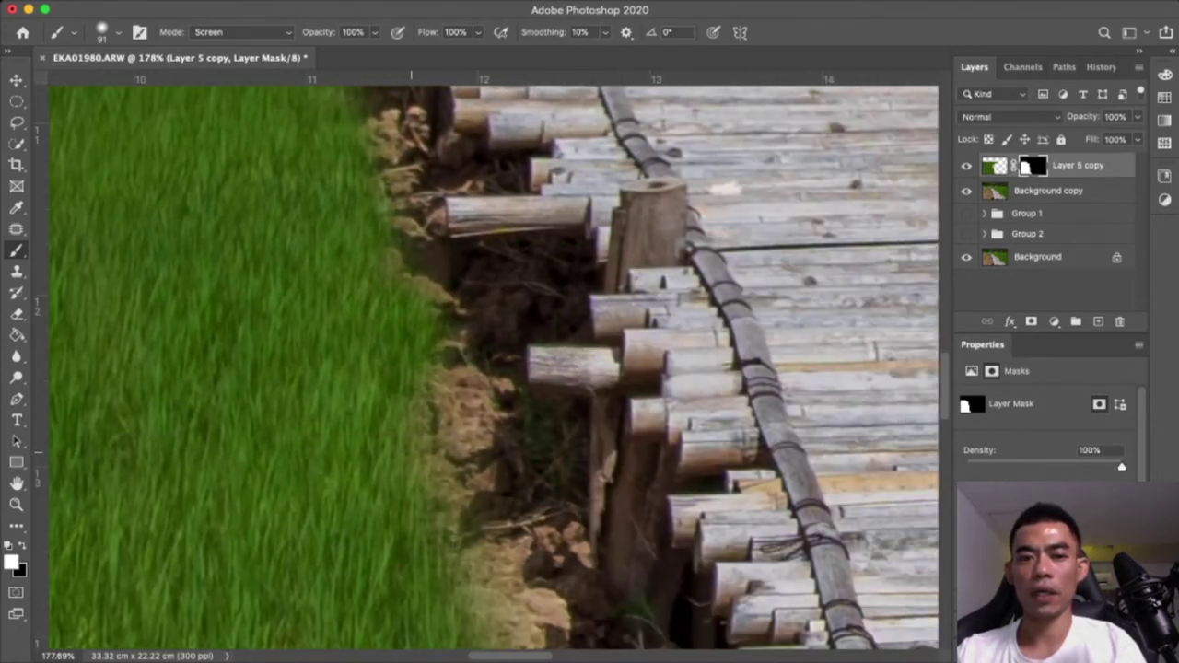
drag(433, 405, 513, 525)
drag(438, 277, 507, 382)
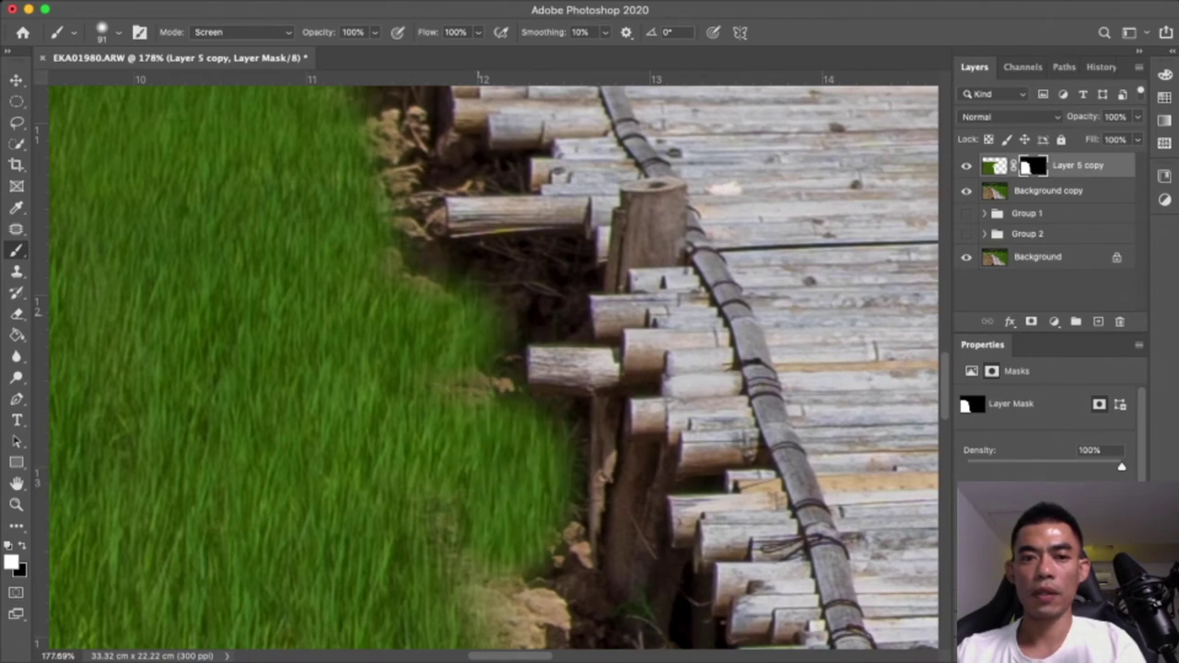
mouse_move(446, 253)
mouse_down()
mouse_move(534, 360)
mouse_move(580, 507)
mouse_up()
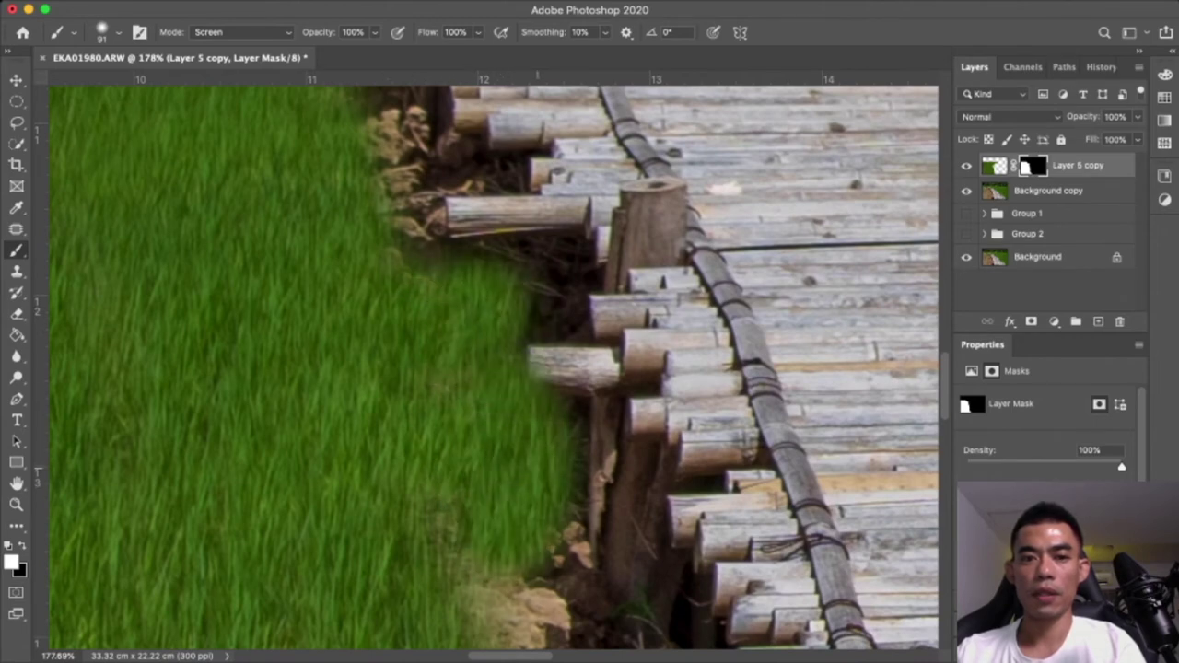
Paint grass over the soil strip running down beside the boardwalk posts
scroll(553, 442, down, 4)
scroll(537, 405, down, 1)
mouse_move(553, 359)
mouse_down()
mouse_move(682, 525)
mouse_move(627, 553)
mouse_up()
scroll(598, 516, down, 1)
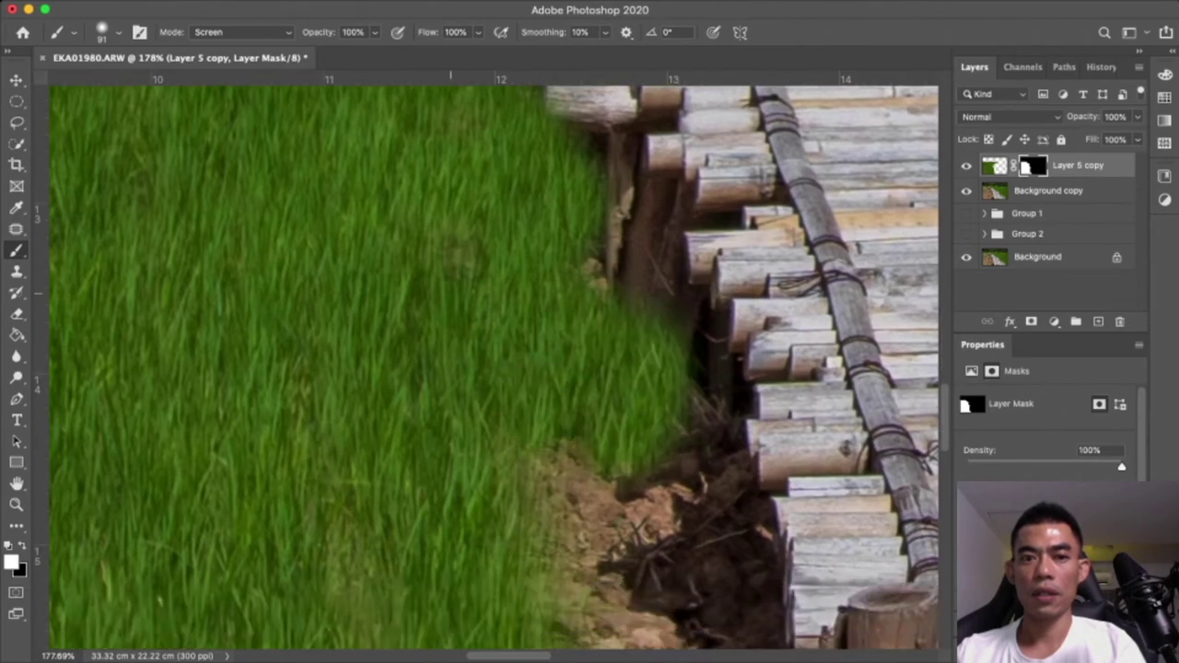
scroll(553, 369, down, 3)
mouse_move(599, 313)
mouse_down()
mouse_move(718, 396)
mouse_move(746, 507)
mouse_up()
scroll(590, 368, down, 3)
mouse_move(544, 230)
mouse_down()
mouse_move(644, 461)
mouse_move(765, 543)
mouse_up()
scroll(723, 535, down, 3)
drag(571, 405, 635, 552)
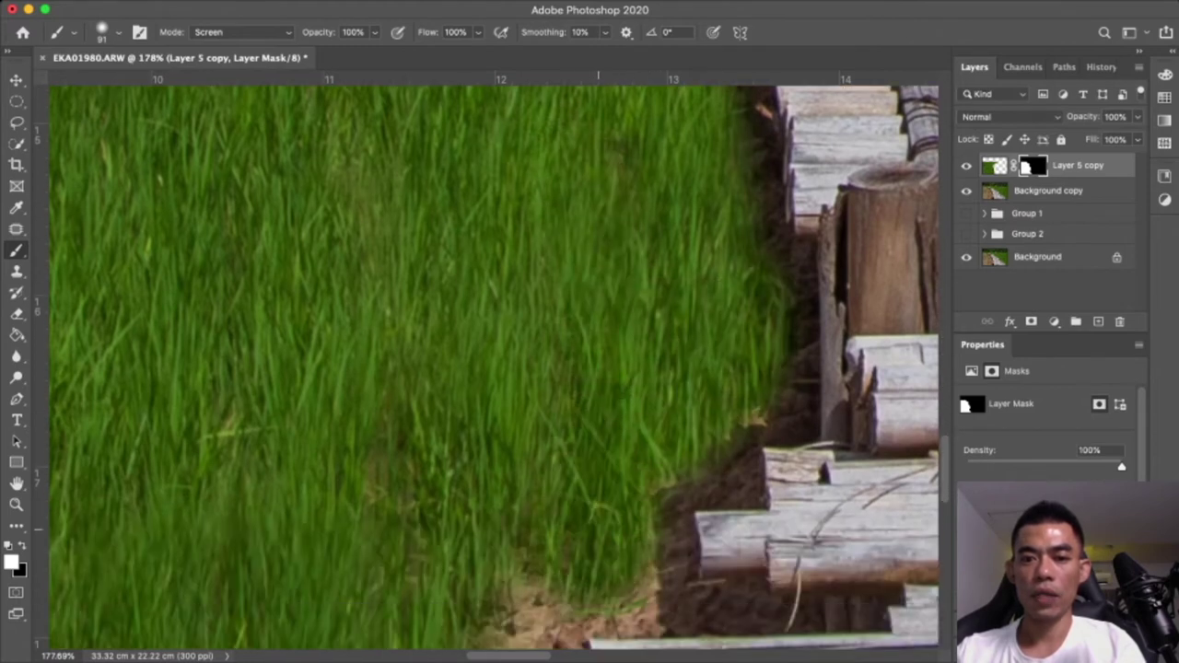
drag(552, 553, 617, 515)
scroll(617, 498, down, 3)
mouse_move(645, 442)
mouse_down()
mouse_move(553, 488)
mouse_move(478, 590)
mouse_move(526, 571)
mouse_move(581, 516)
mouse_up()
scroll(580, 516, down, 1)
mouse_move(553, 552)
mouse_down()
mouse_move(479, 608)
mouse_move(719, 543)
mouse_up()
Cover soil beside the lower boardwalk, the light soil patch, and under the lower log
scroll(645, 516, down, 2)
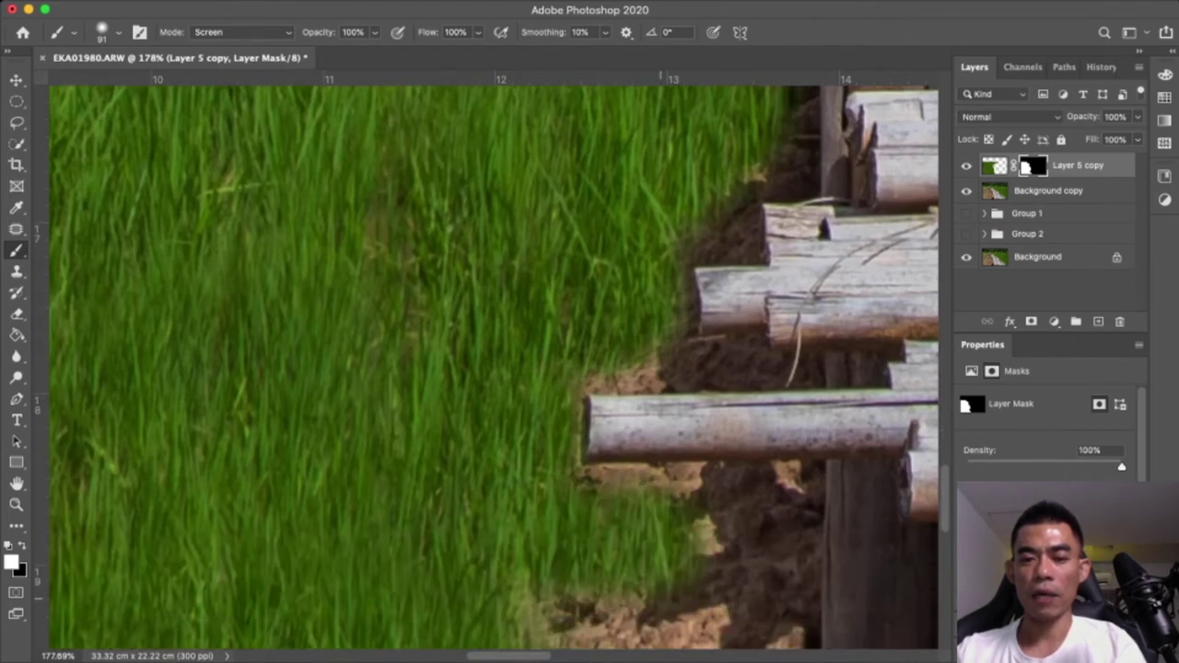
scroll(625, 479, down, 2)
drag(663, 479, 764, 479)
drag(700, 571, 700, 590)
scroll(700, 571, down, 1)
drag(700, 544, 571, 540)
drag(663, 258, 611, 299)
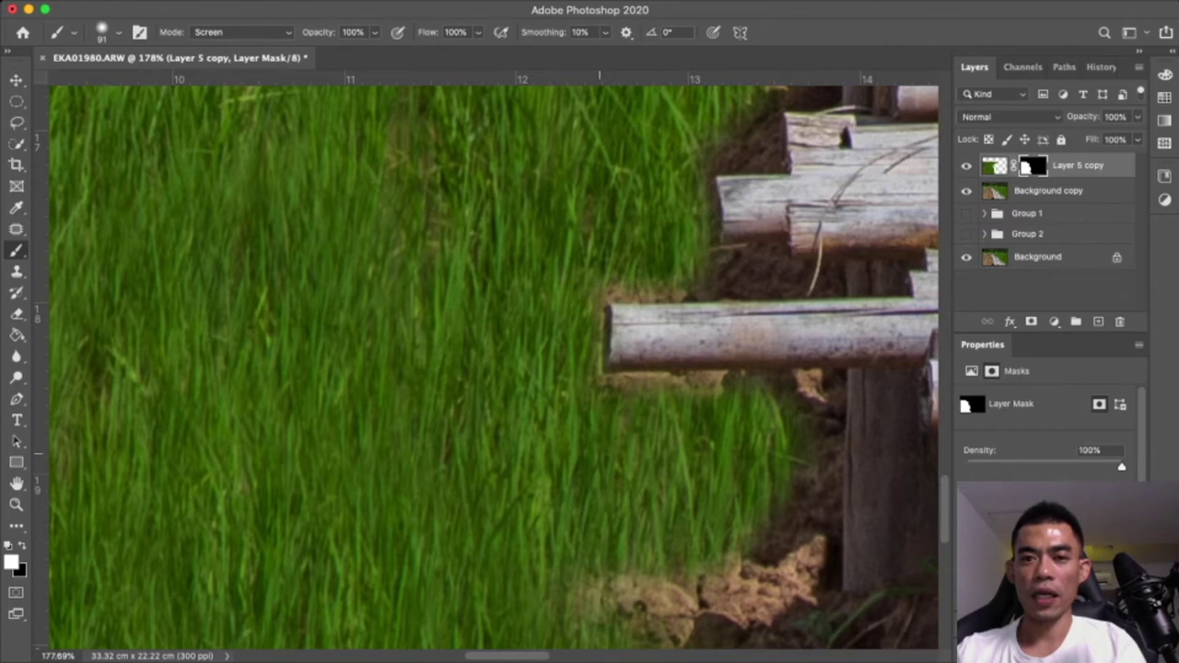
mouse_move(724, 442)
mouse_down()
mouse_move(801, 479)
mouse_move(627, 432)
mouse_up()
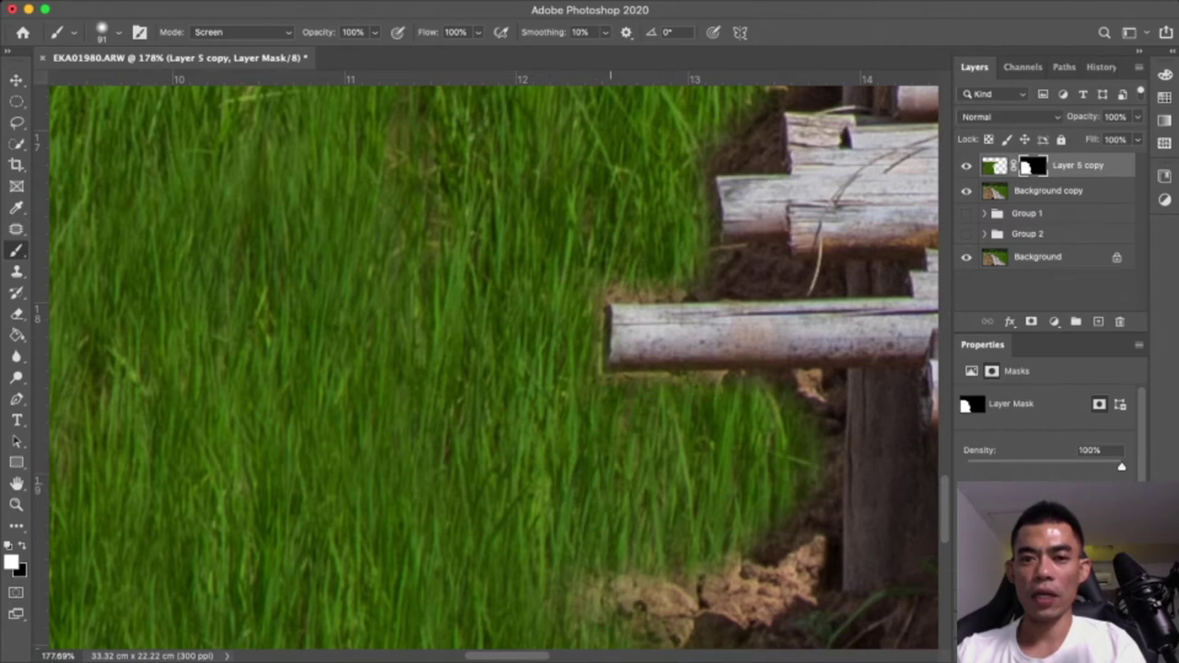
Paint grass over leftover soil patches and clods right of the grass edge
scroll(590, 369, down, 5)
drag(829, 414, 727, 451)
scroll(589, 369, right, 5)
drag(682, 396, 617, 461)
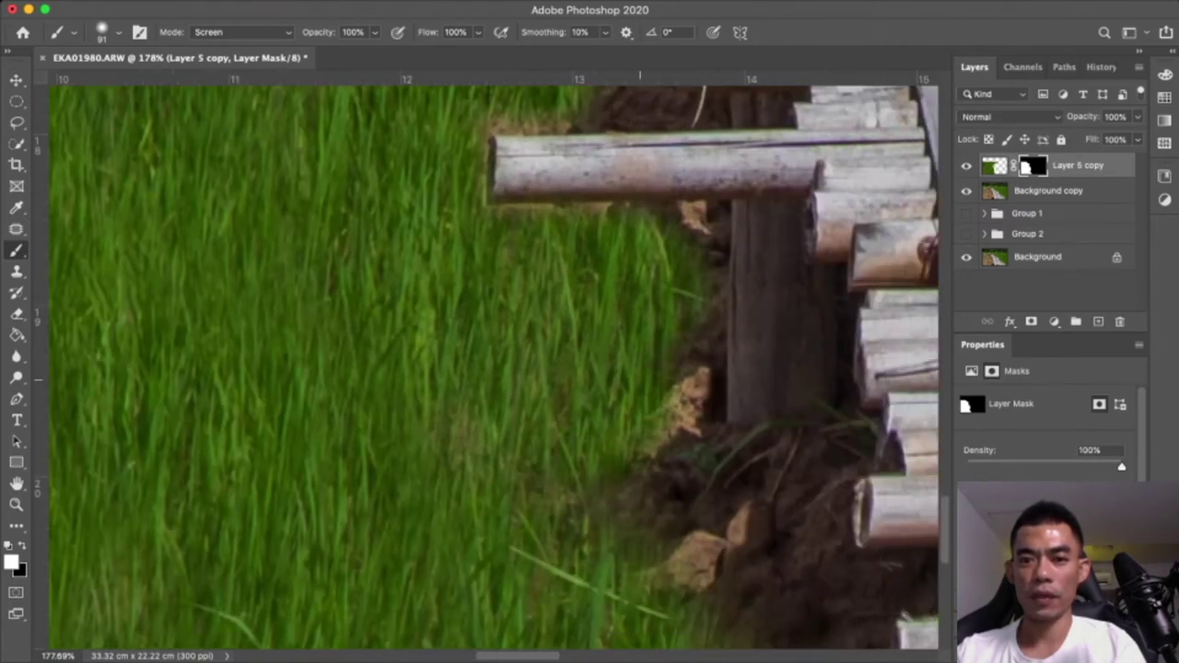
mouse_move(640, 379)
mouse_down()
mouse_move(719, 461)
mouse_move(774, 424)
mouse_up()
drag(709, 552, 810, 498)
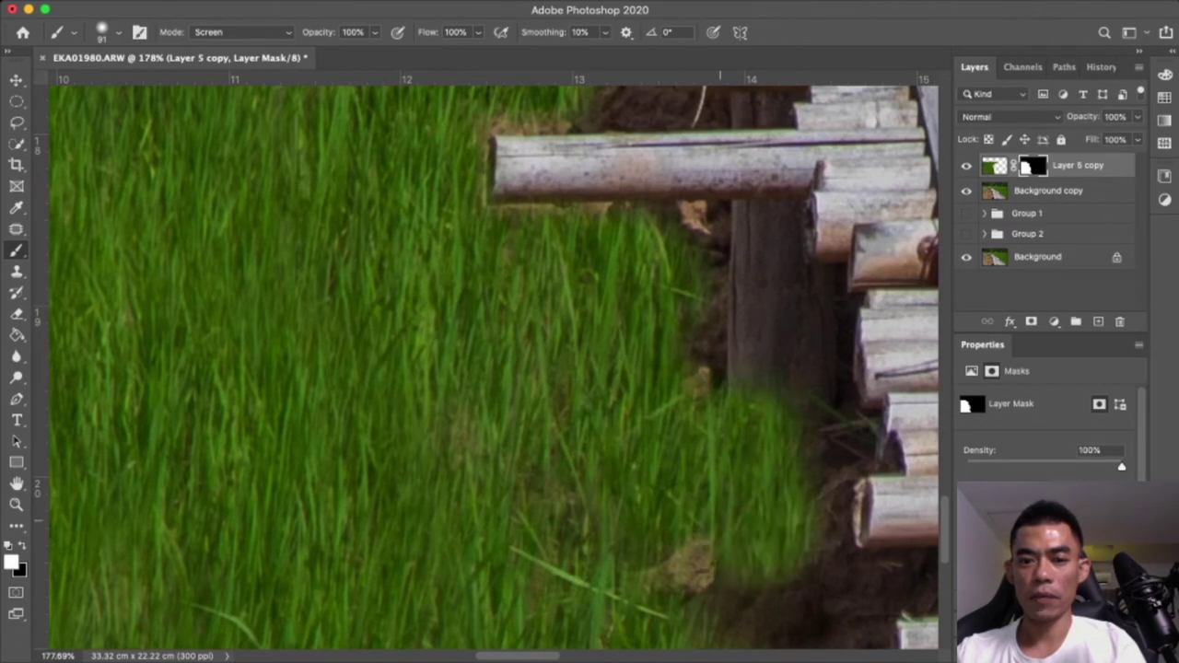
scroll(497, 368, down, 5)
scroll(497, 369, left, 2)
mouse_move(765, 368)
mouse_down()
mouse_move(838, 460)
mouse_move(875, 460)
mouse_up()
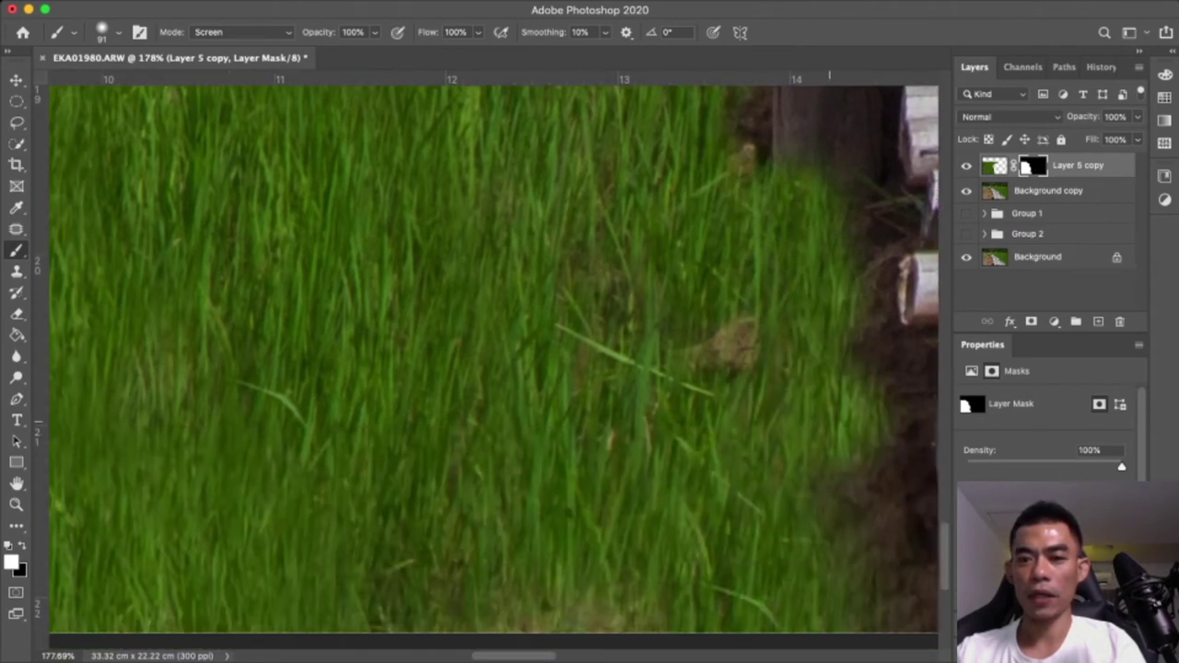
drag(690, 346, 732, 377)
Extend grass over the last soil beside the boardwalk, then zoom back out
scroll(494, 359, down, 3)
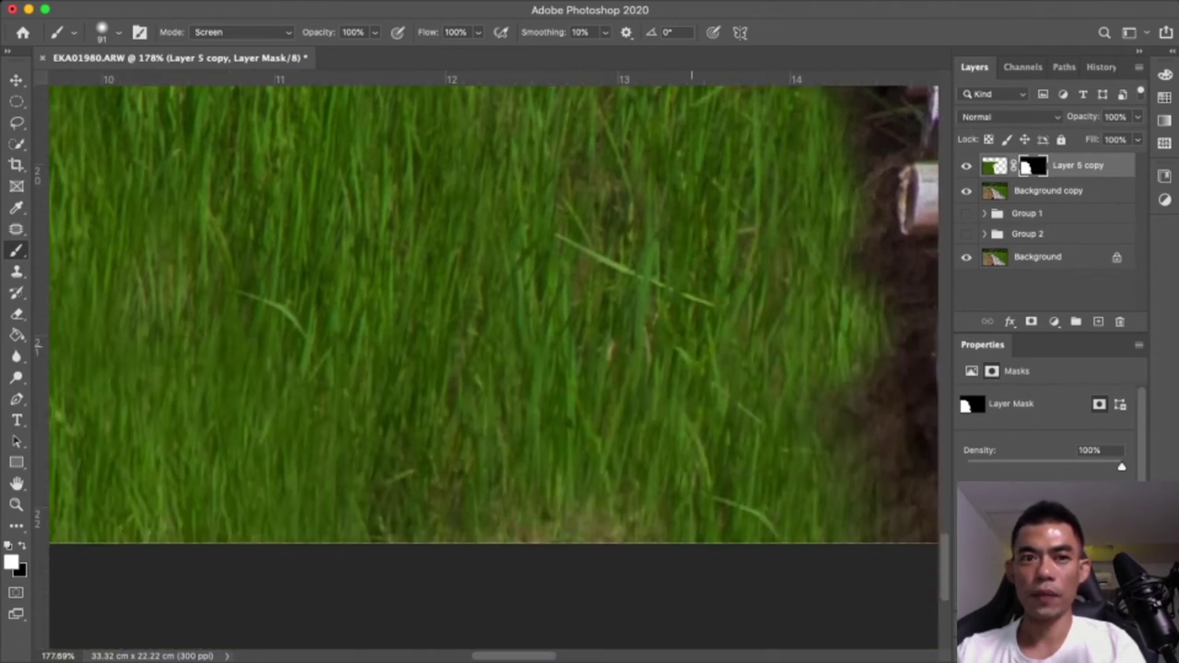
scroll(493, 313, right, 4)
scroll(494, 313, right, 1)
drag(636, 479, 686, 401)
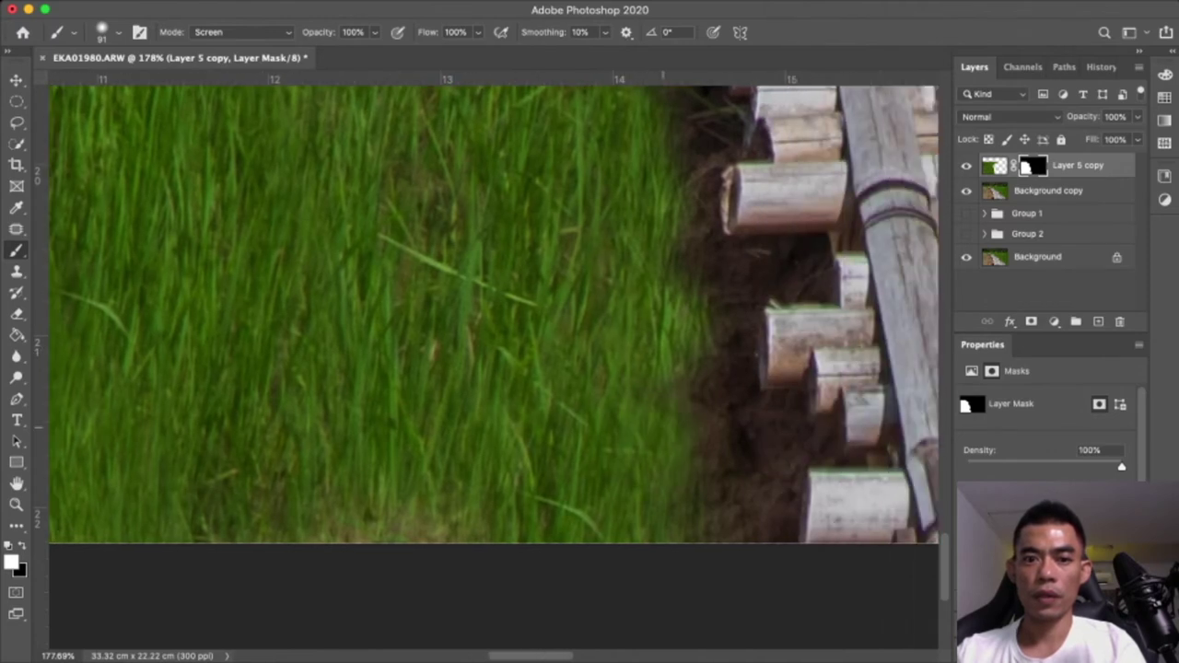
drag(736, 460, 709, 268)
drag(714, 327, 736, 516)
drag(681, 433, 792, 543)
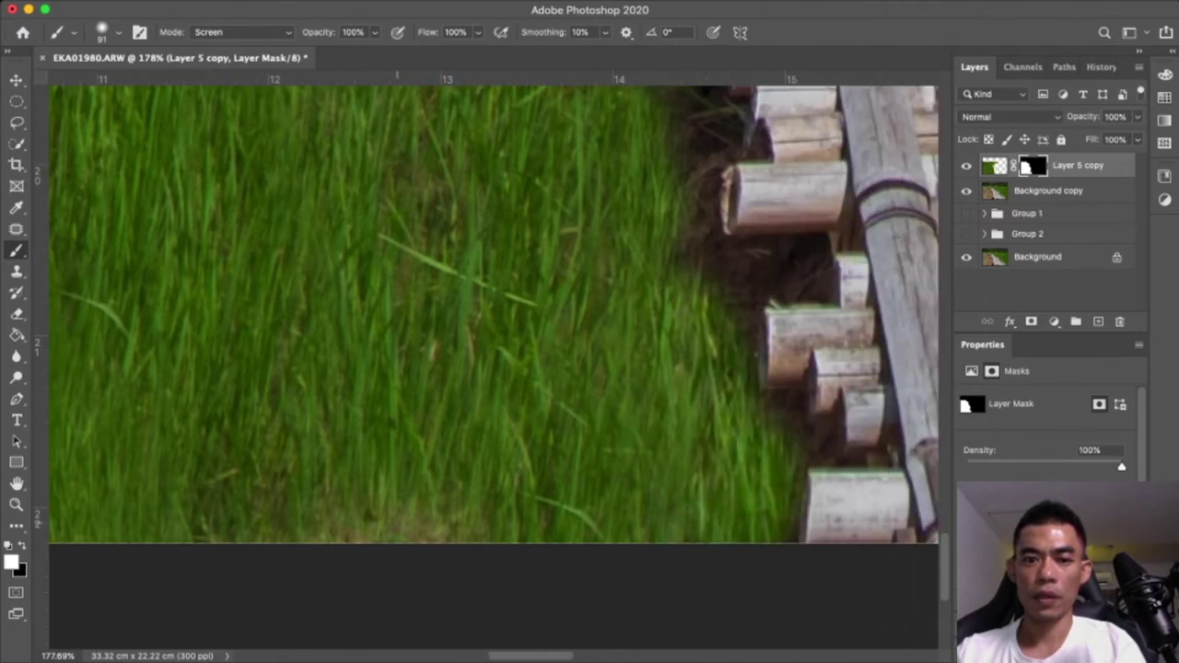
scroll(425, 496, down, 5)
scroll(426, 497, down, 3)
scroll(405, 497, down, 5)
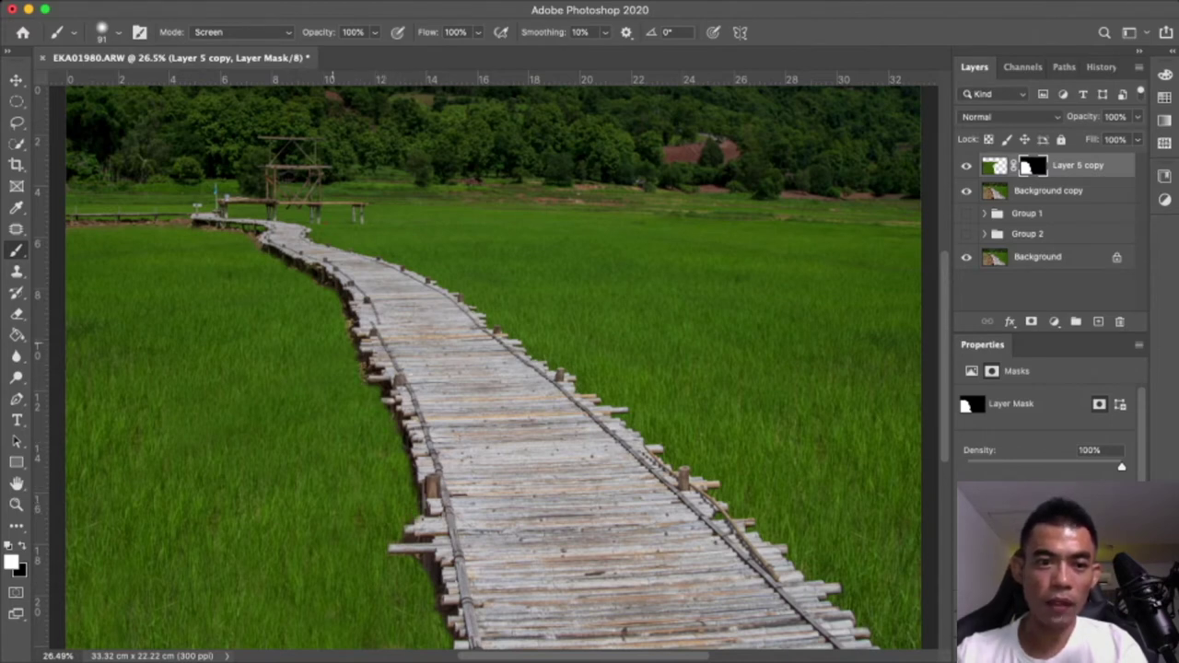
Zoom in and brush white on Layer 5 copy's mask over the dark shadow strip under the boardwalk
scroll(359, 386, up, 2)
scroll(359, 386, up, 2)
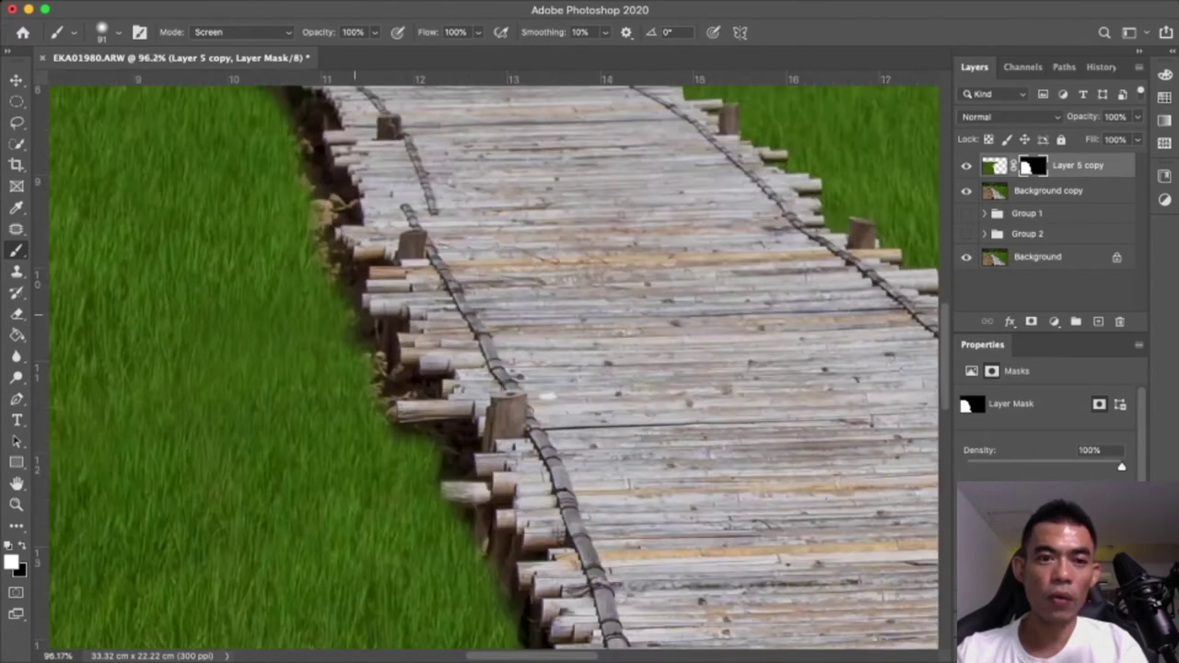
scroll(359, 387, up, 2)
scroll(359, 387, up, 2)
scroll(333, 369, down, 2)
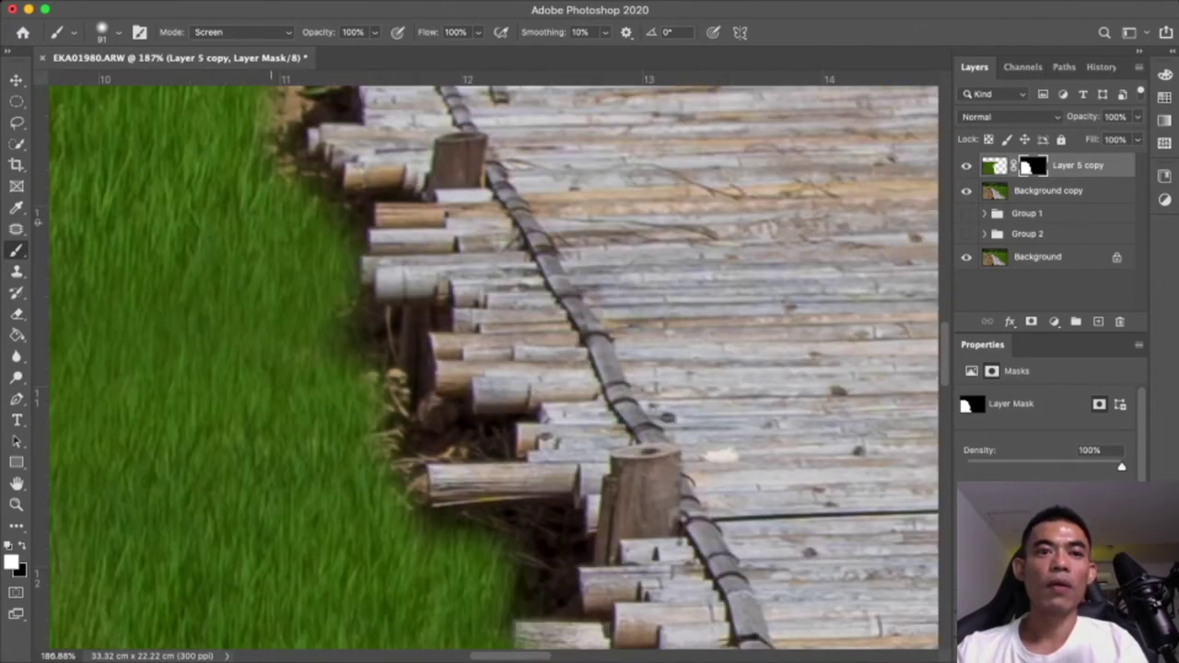
scroll(276, 369, up, 3)
scroll(256, 369, up, 2)
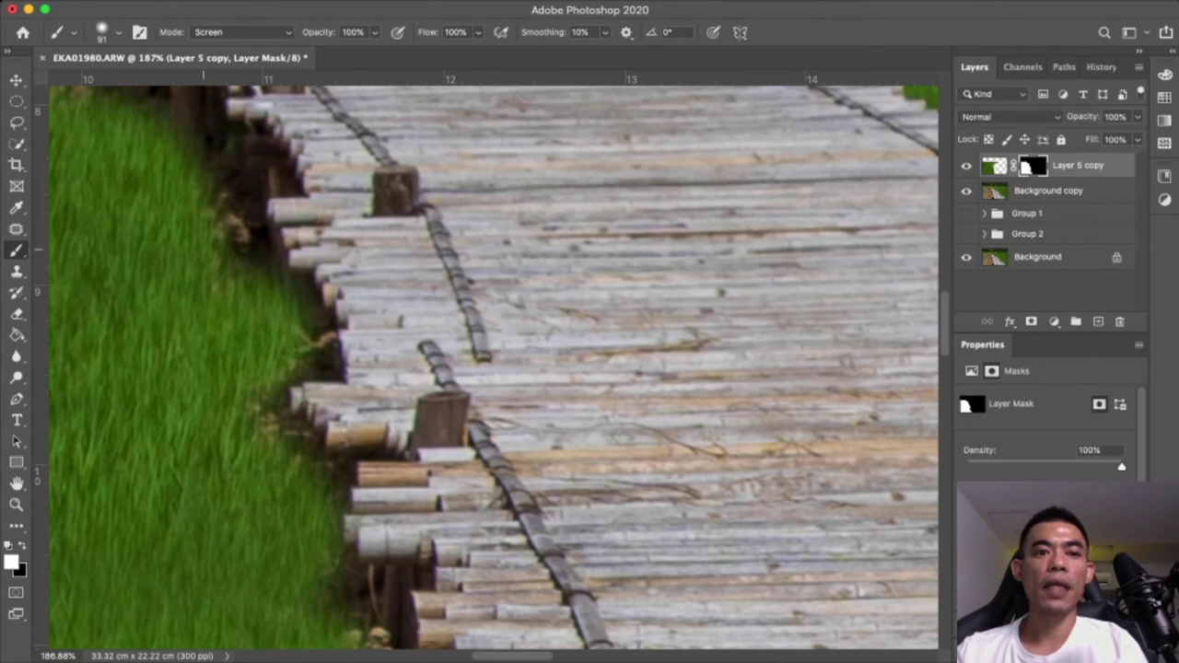
scroll(221, 240, up, 3)
scroll(161, 240, up, 5)
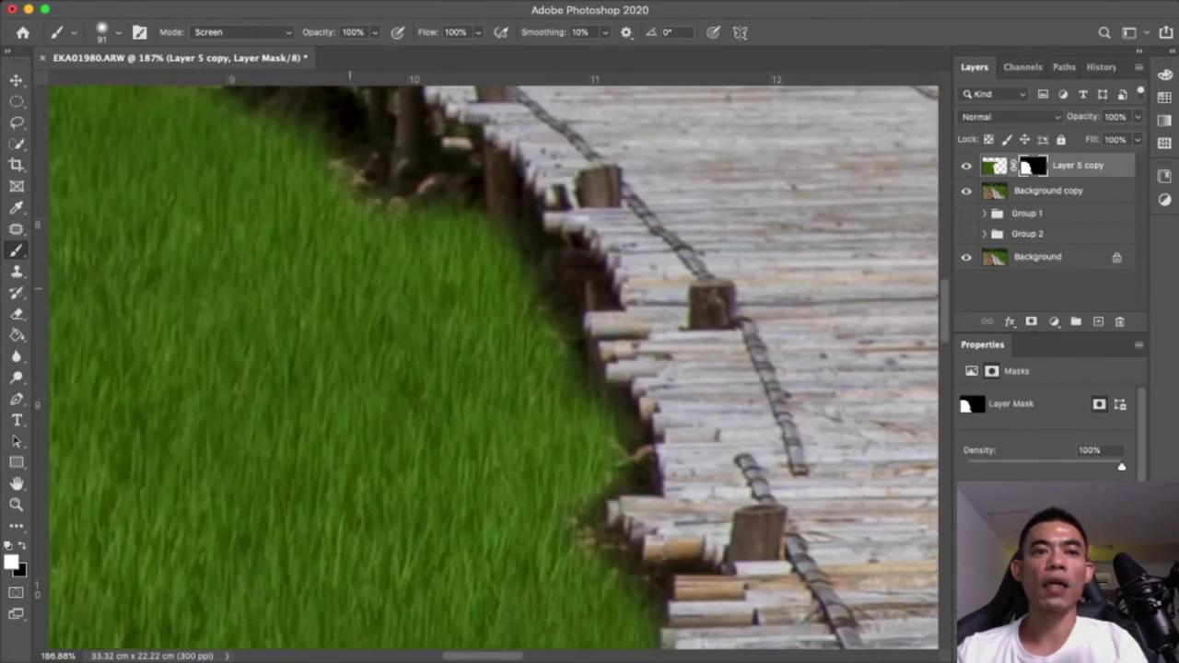
scroll(276, 304, left, 8)
drag(530, 424, 440, 341)
mouse_move(530, 387)
mouse_down()
mouse_move(423, 318)
mouse_move(263, 253)
mouse_up()
Pan and zoom across the image to review the new grass-to-boardwalk border
scroll(276, 304, left, 3)
scroll(277, 304, left, 1)
scroll(276, 304, up, 4)
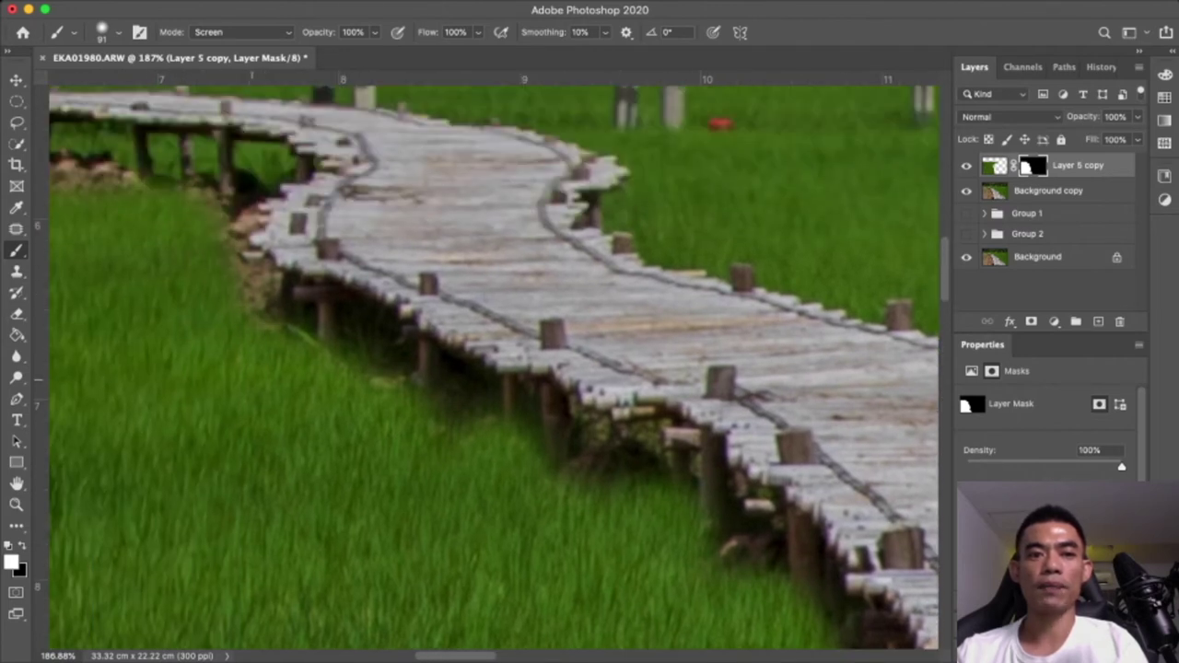
scroll(493, 369, down, 5)
scroll(492, 368, down, 3)
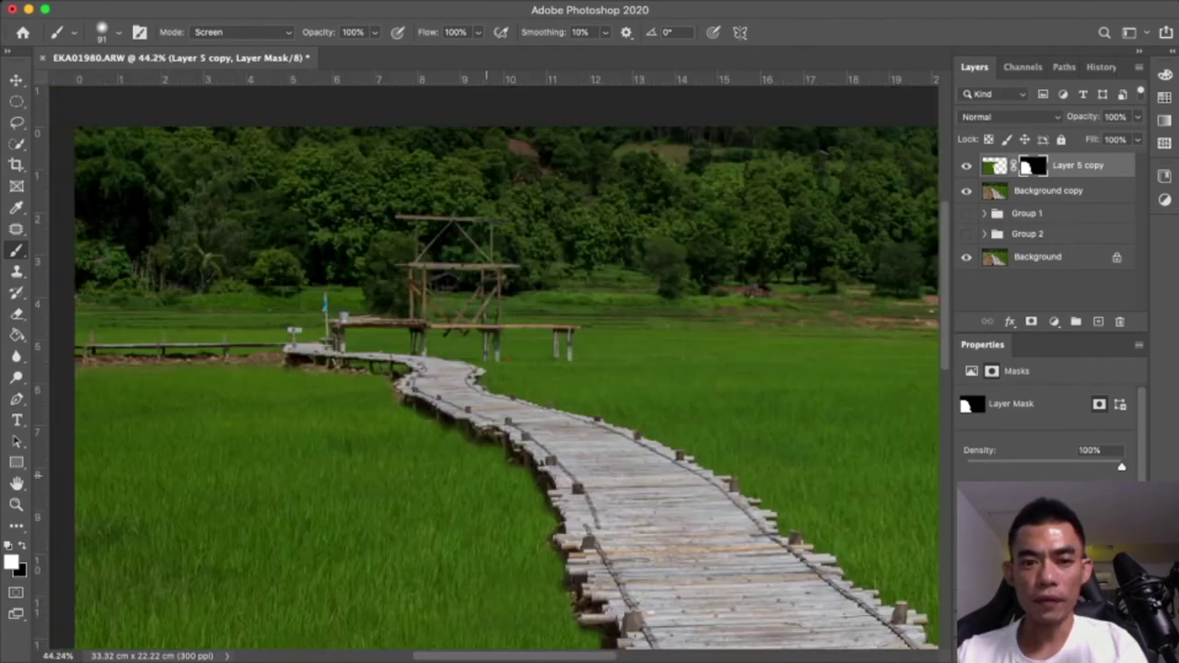
scroll(493, 369, down, 1)
scroll(492, 369, down, 2)
scroll(493, 368, right, 1)
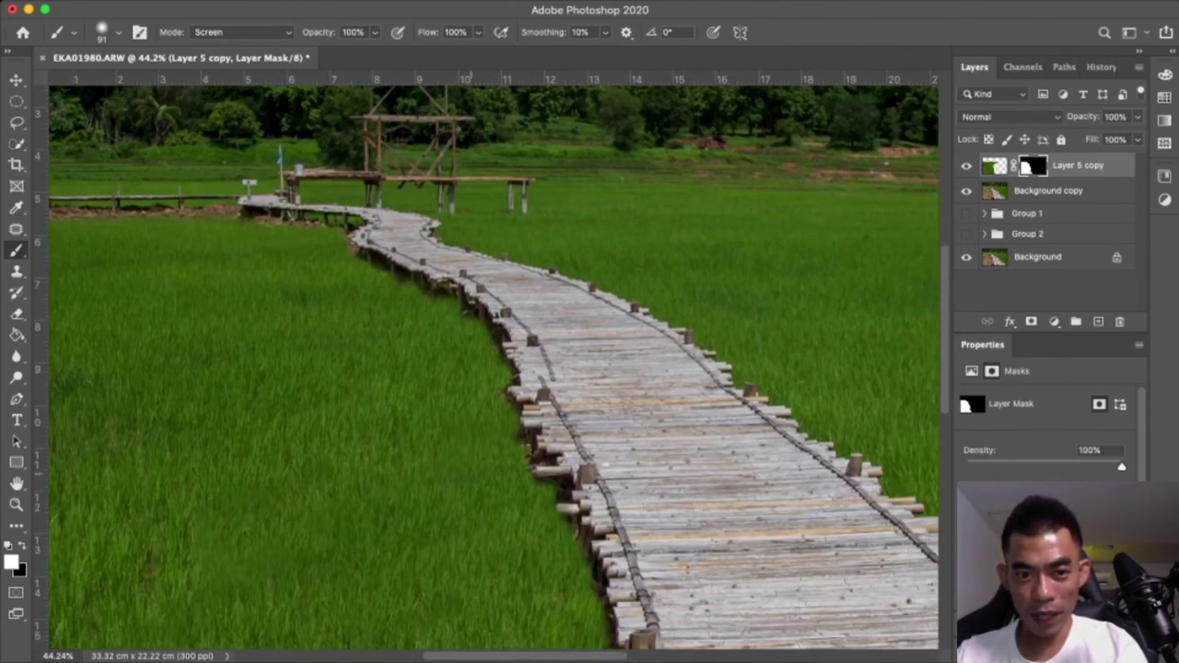
scroll(492, 368, down, 2)
scroll(493, 369, right, 1)
scroll(493, 368, down, 2)
scroll(493, 369, right, 1)
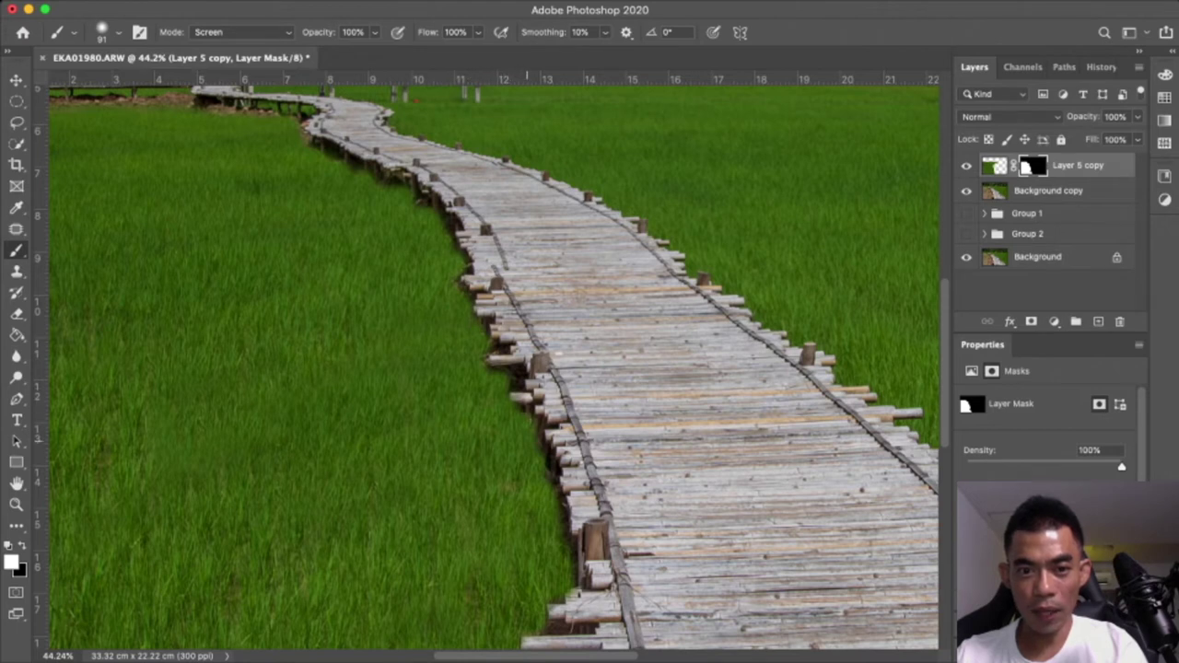
scroll(551, 474, down, 1)
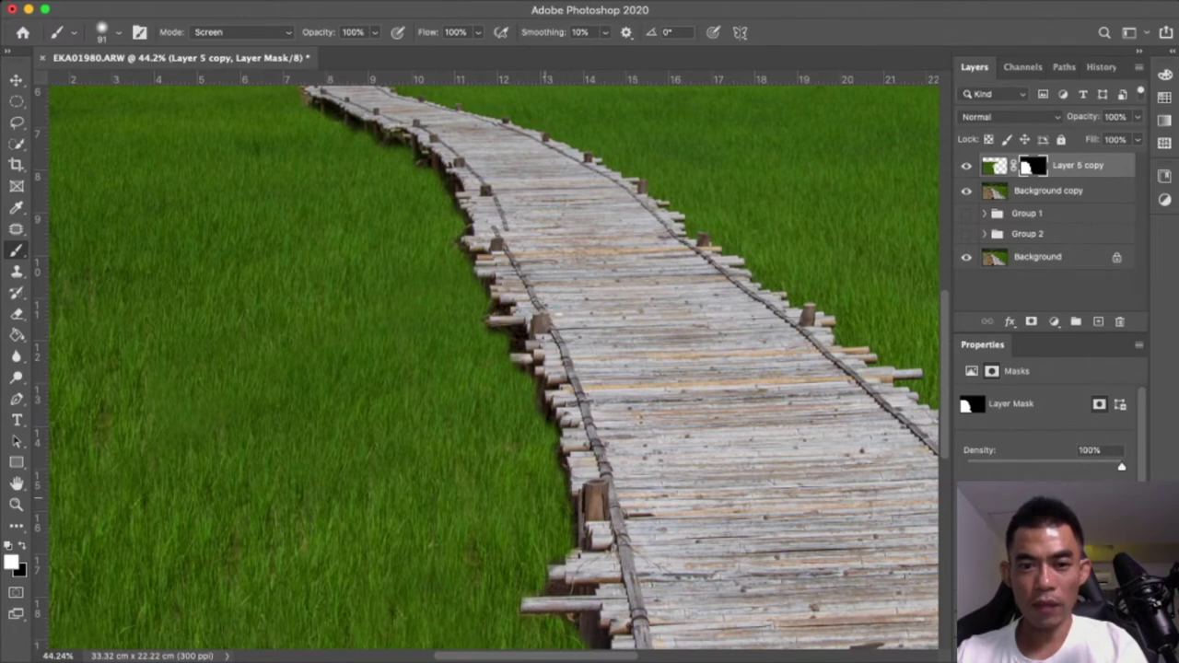
scroll(551, 474, down, 1)
scroll(546, 474, down, 2)
scroll(544, 474, down, 2)
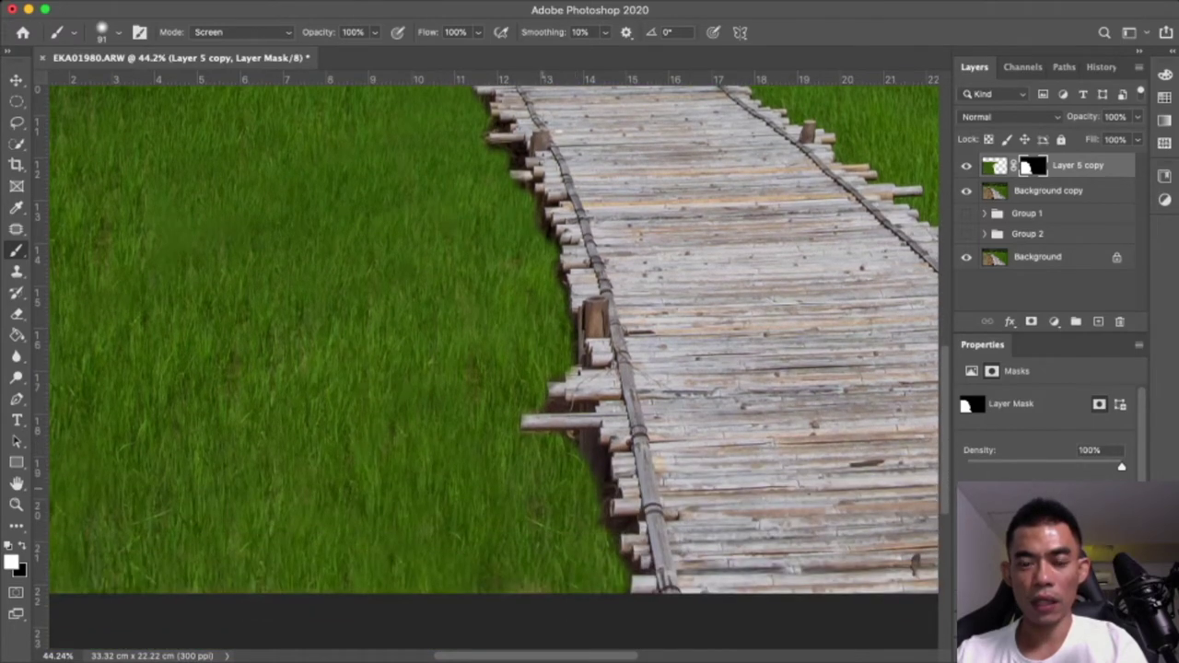
scroll(544, 474, right, 2)
scroll(544, 474, down, 1)
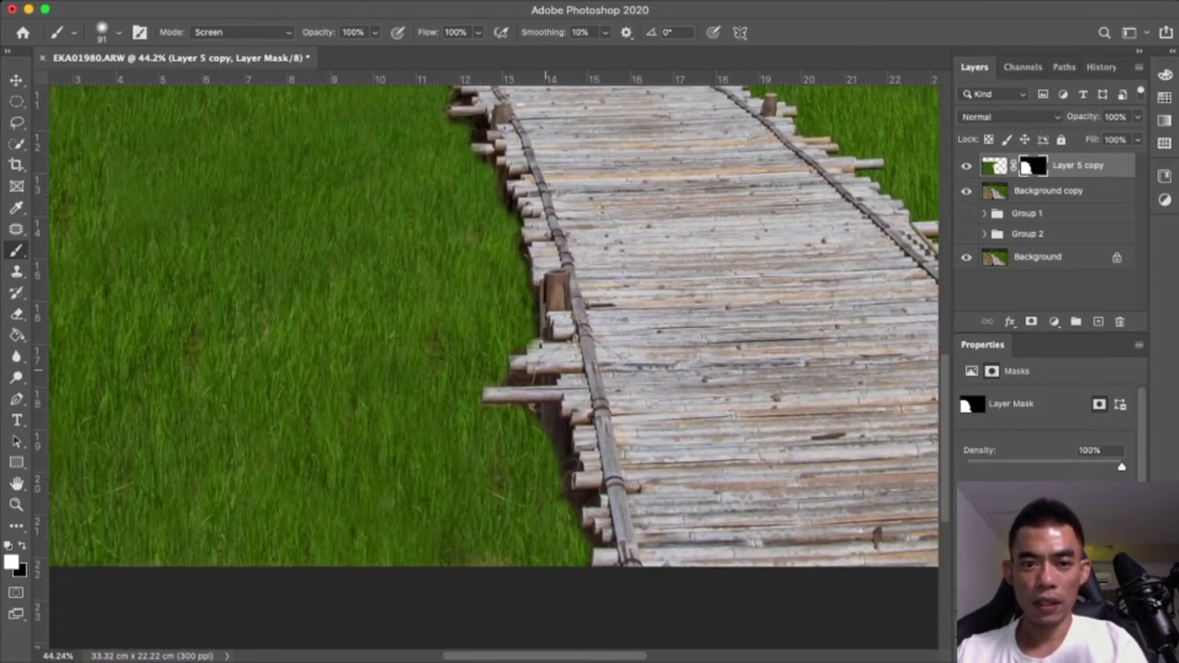
scroll(545, 474, down, 1)
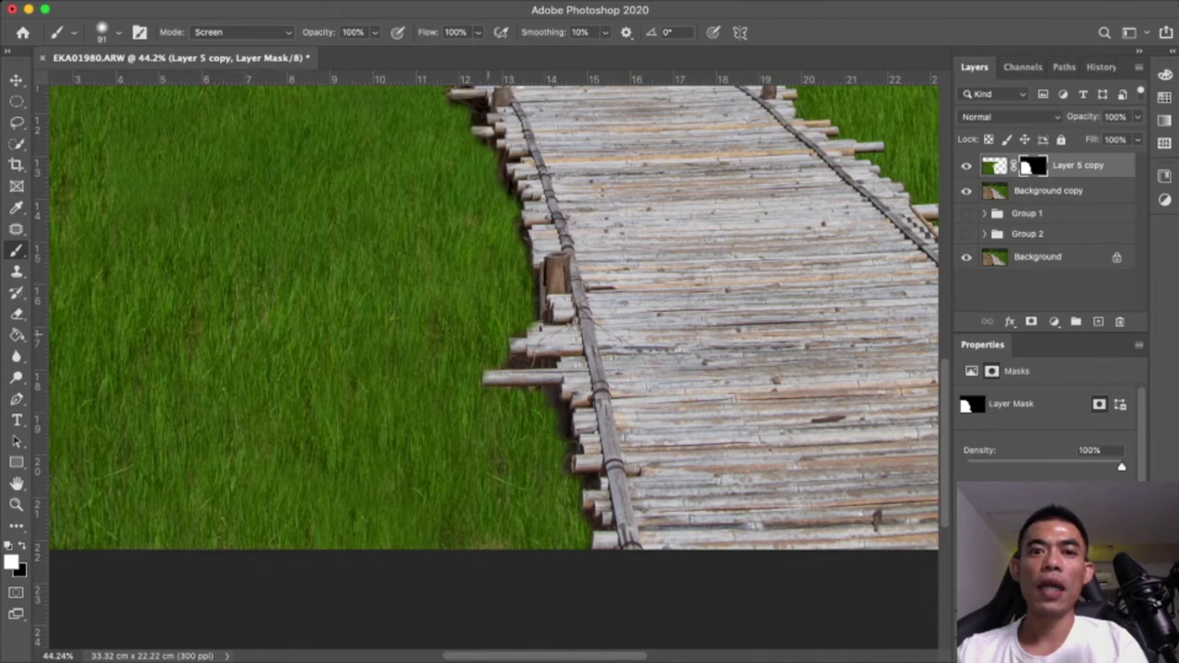
scroll(494, 317, down, 5)
scroll(467, 359, up, 3)
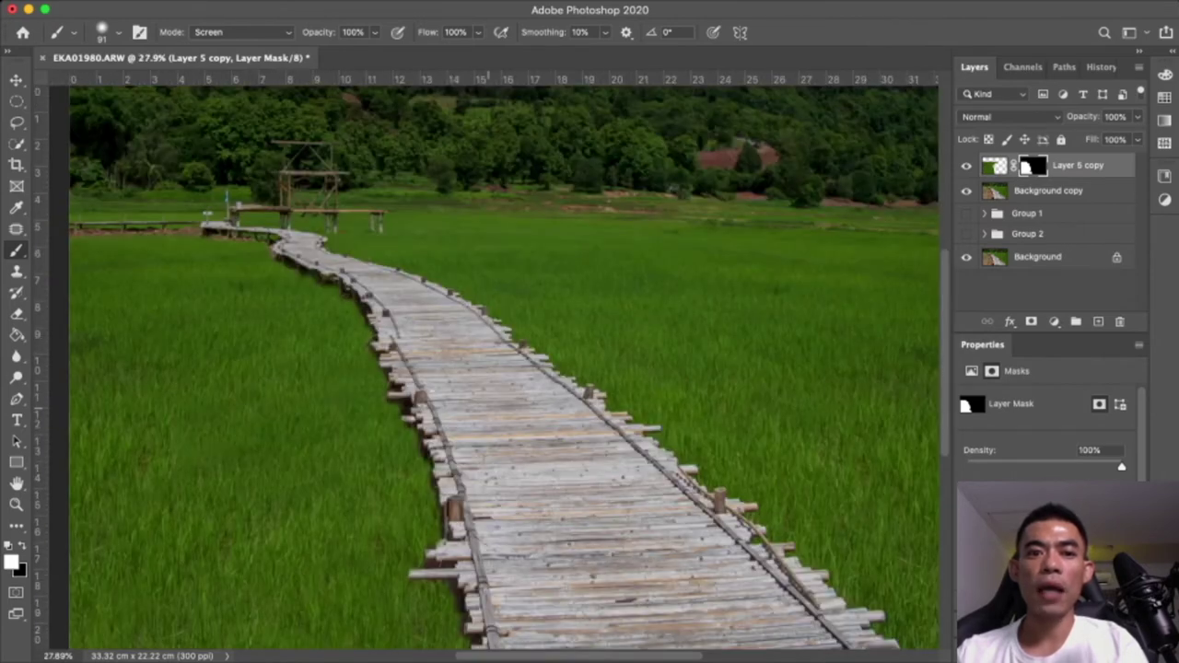
scroll(494, 368, down, 2)
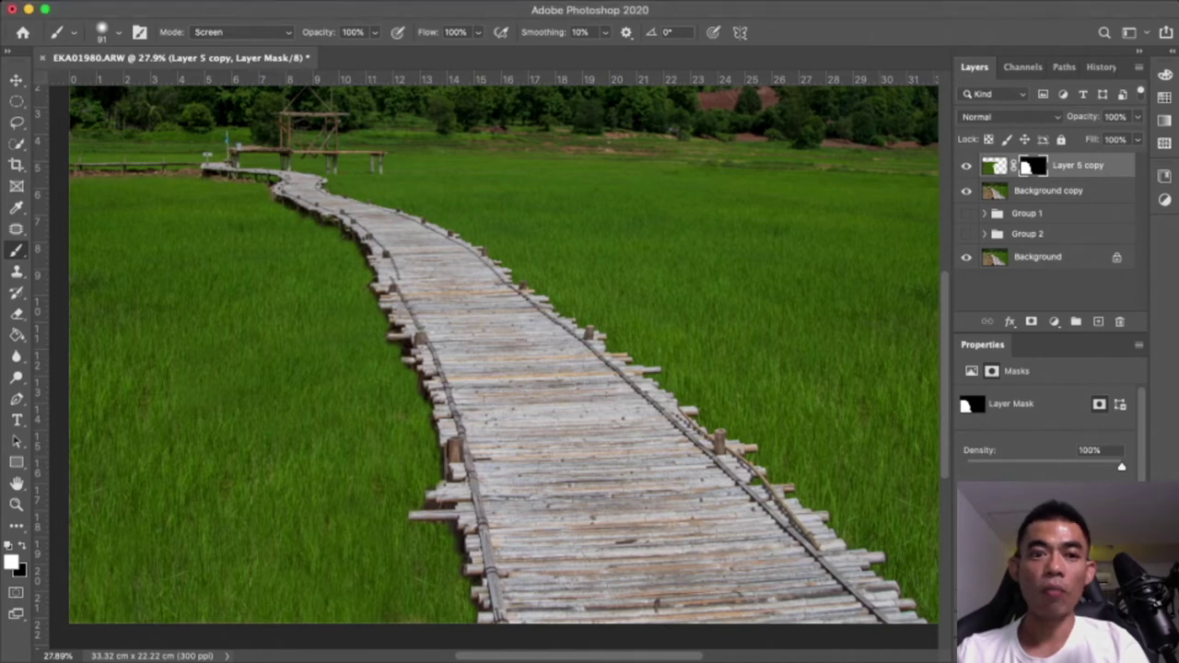
scroll(276, 276, up, 3)
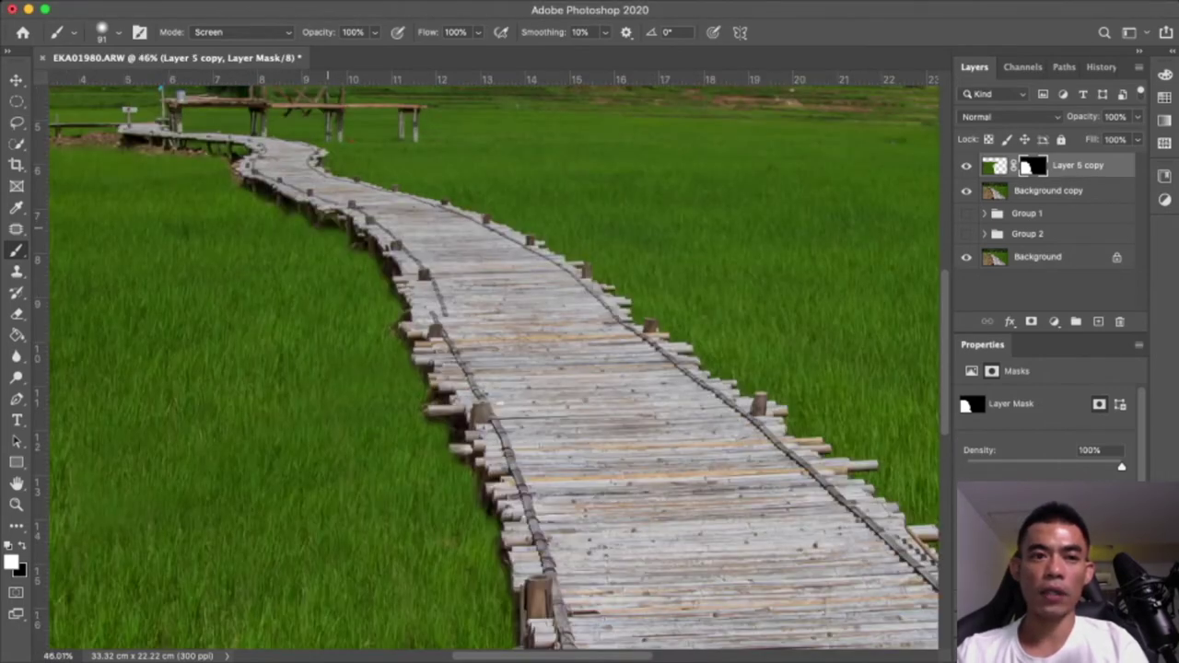
scroll(277, 276, up, 2)
Duplicate the masked grass layer, merge it down, and toggle its visibility for a before/after
key(ctrl+2)
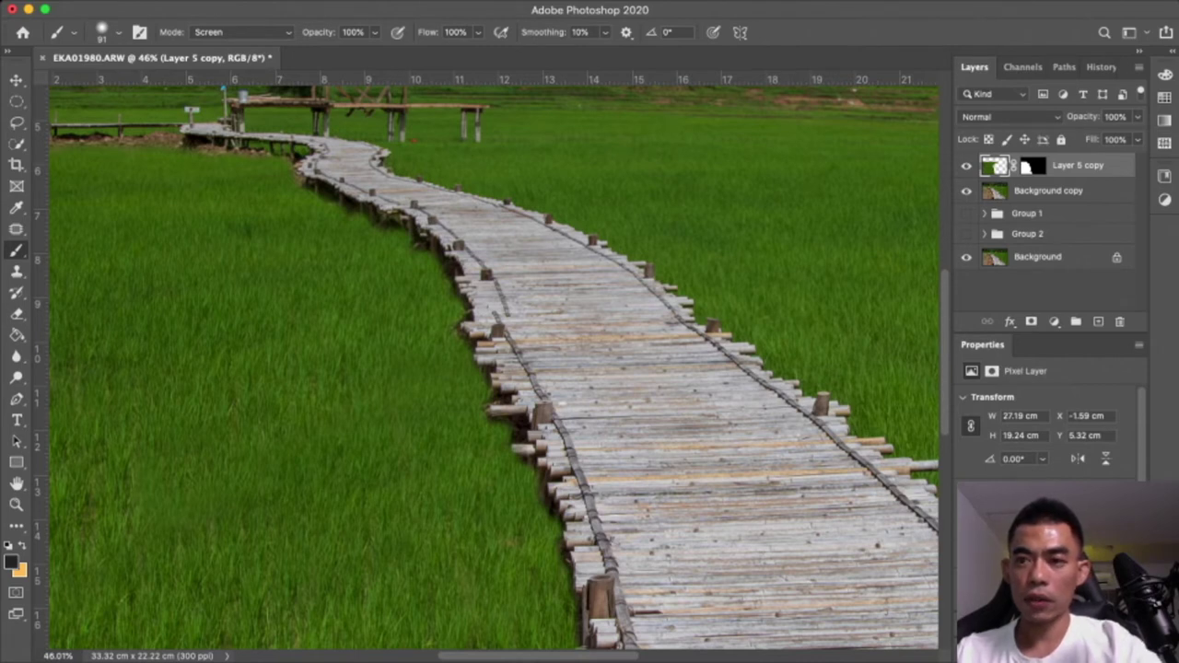
key(ctrl+j)
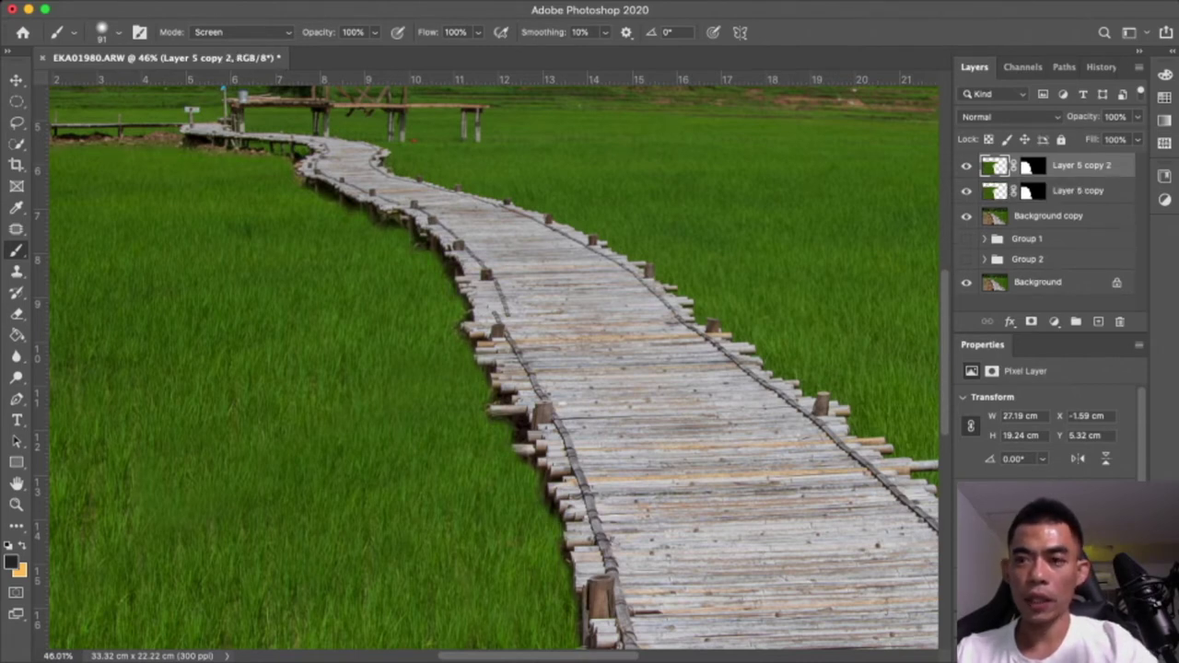
key(ctrl+e)
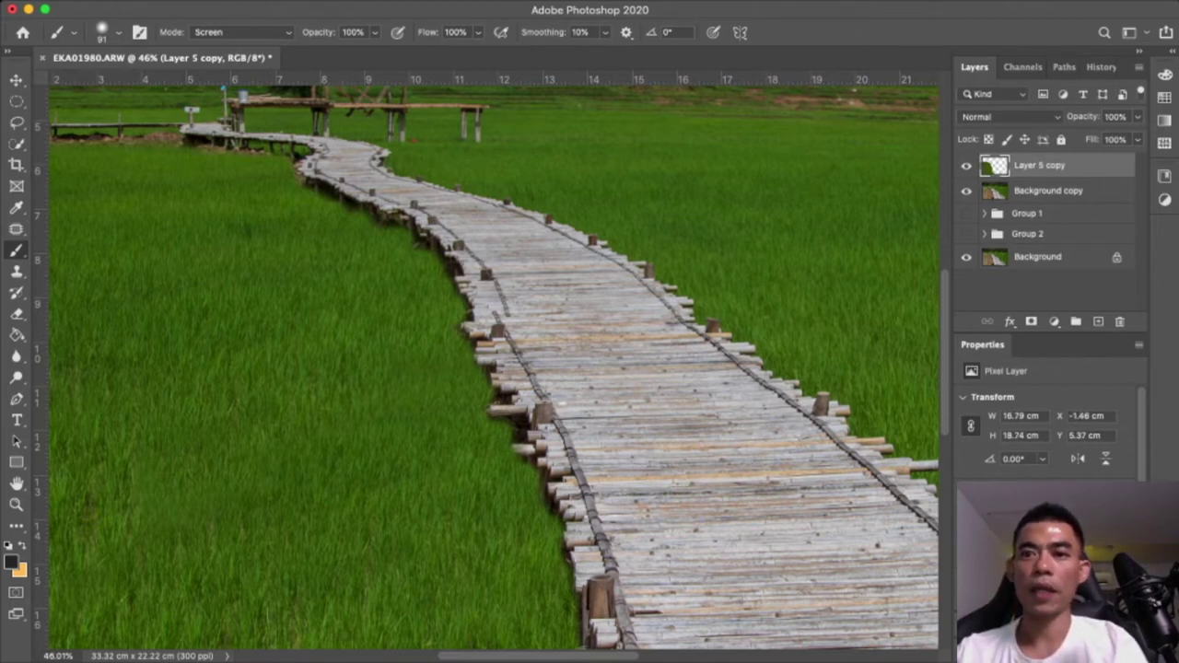
click(966, 165)
click(966, 165)
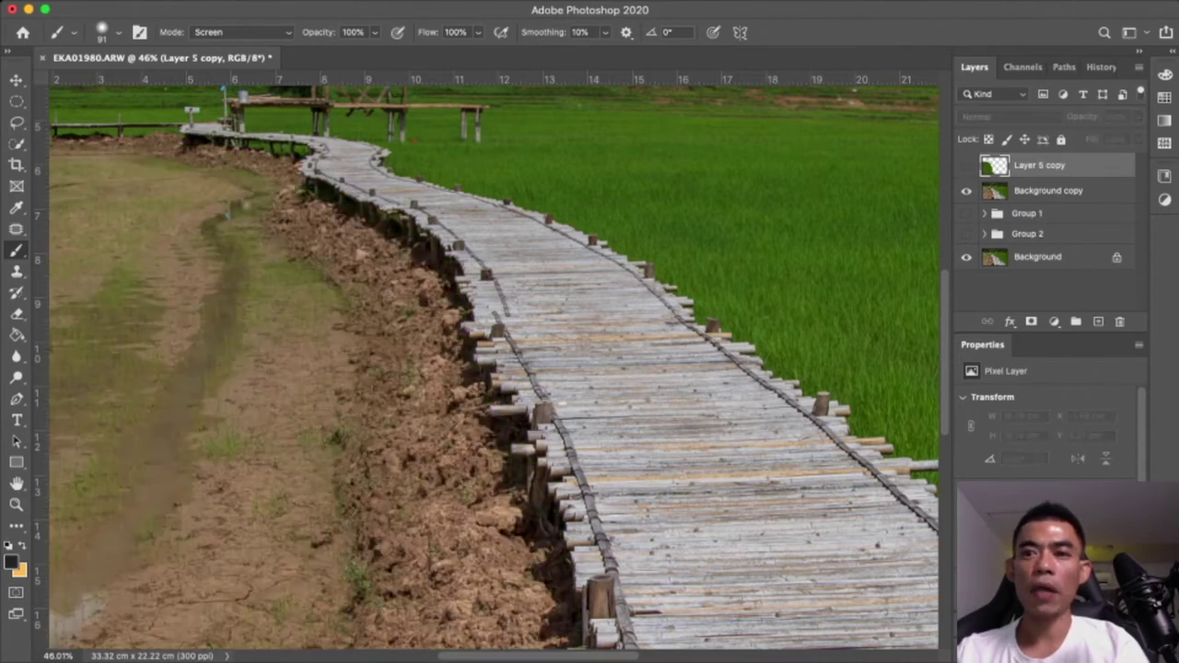
click(966, 165)
Recreate the masked Layer 5 copy 2 duplicate and target its pixels rather than its mask
key(ctrl+j)
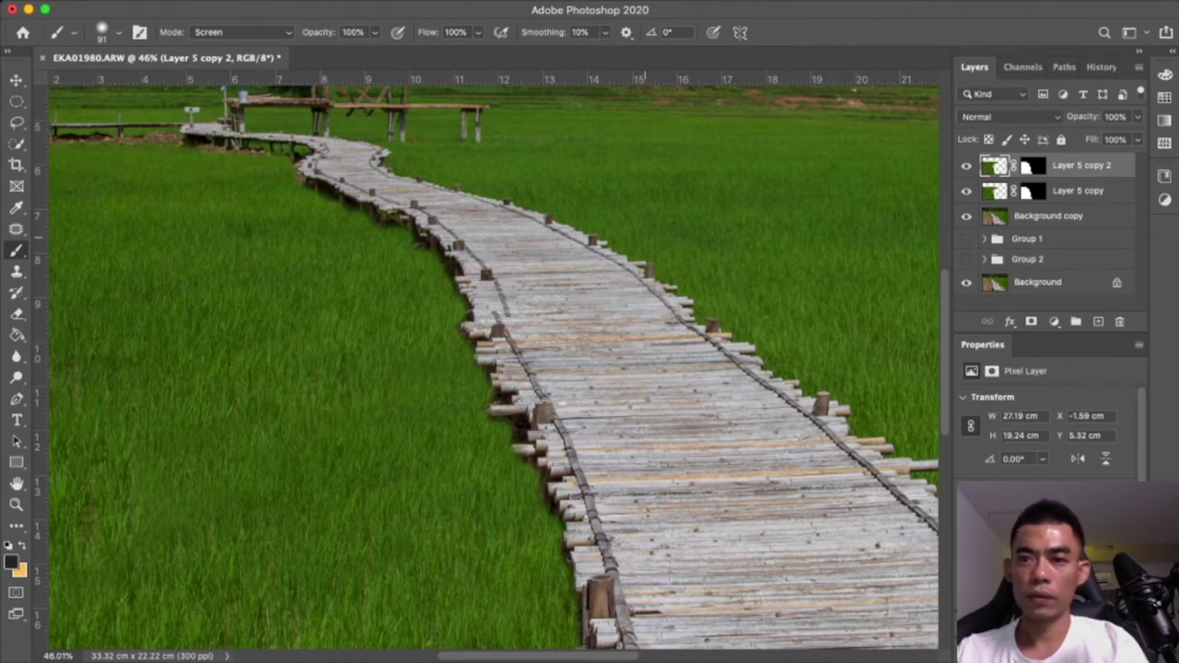
key(ctrl+z)
key(ctrl+shift+z)
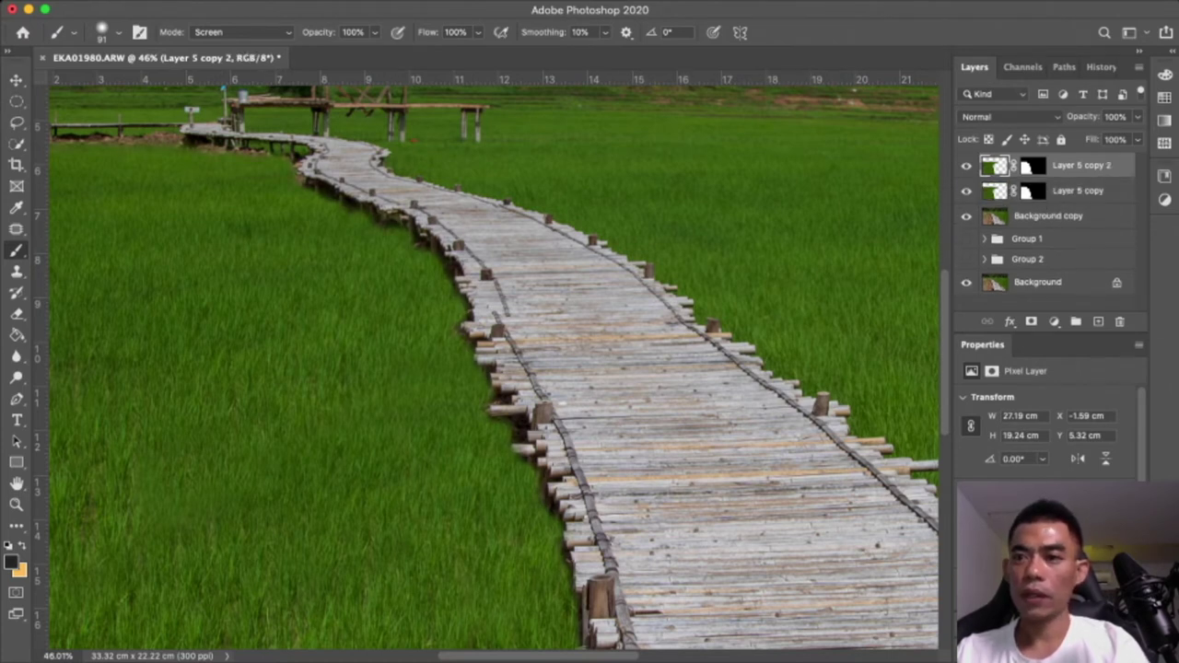
key(ctrl+z)
key(ctrl+shift+z)
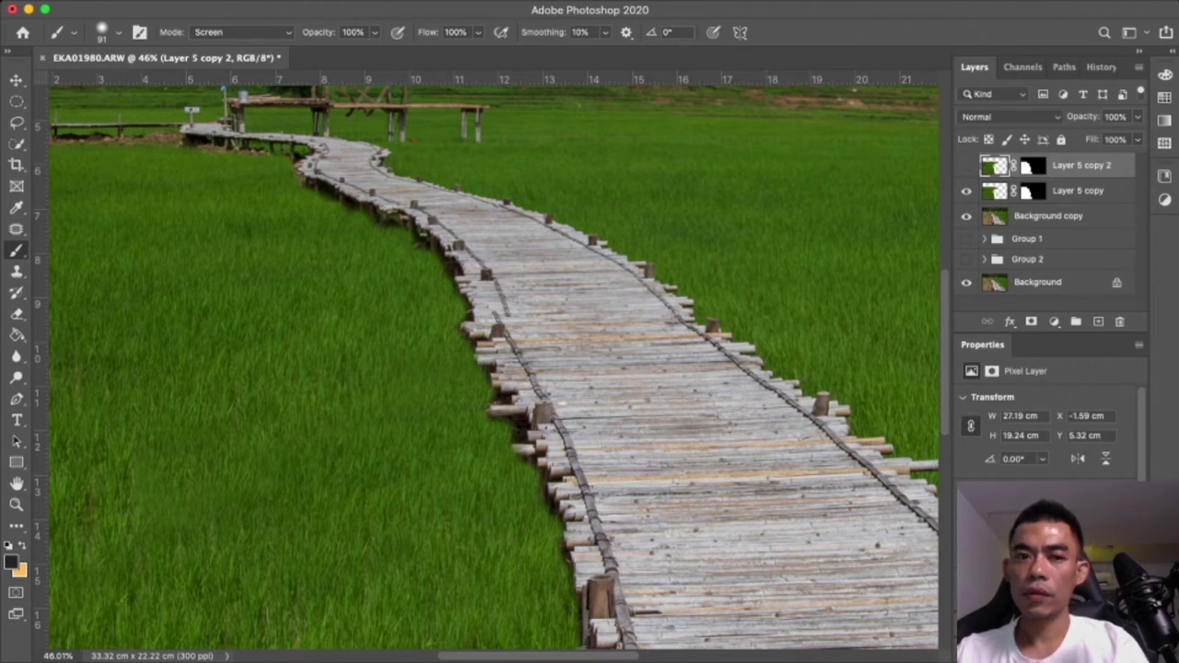
key(ctrl+comma)
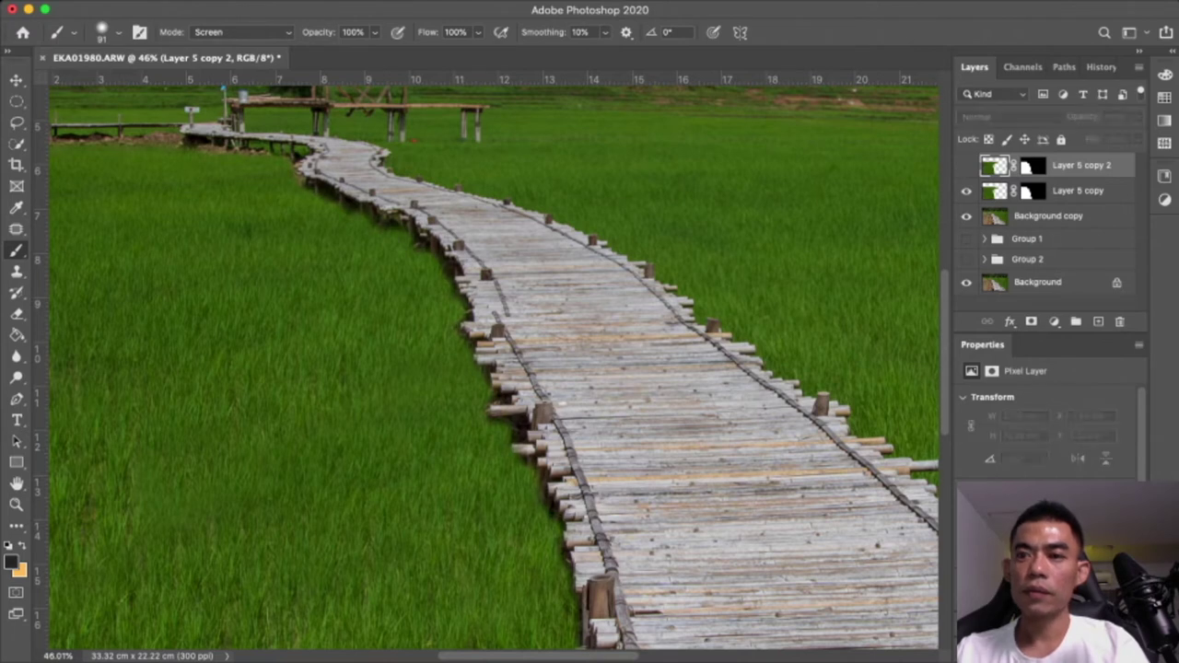
click(1028, 166)
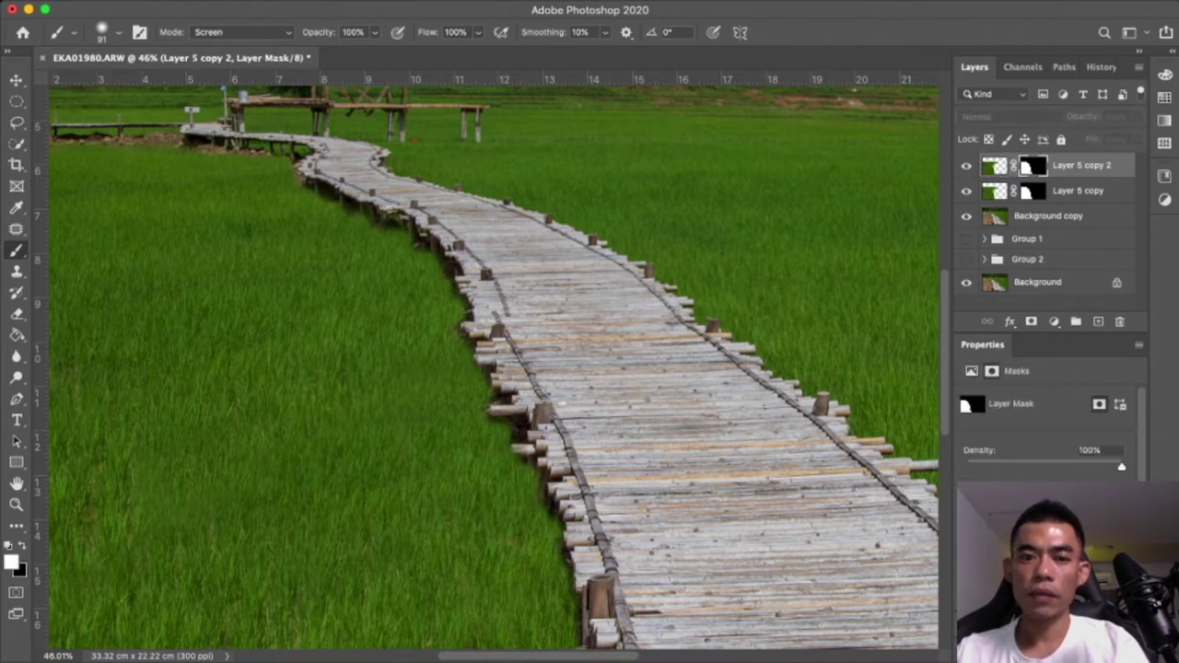
key(ctrl+2)
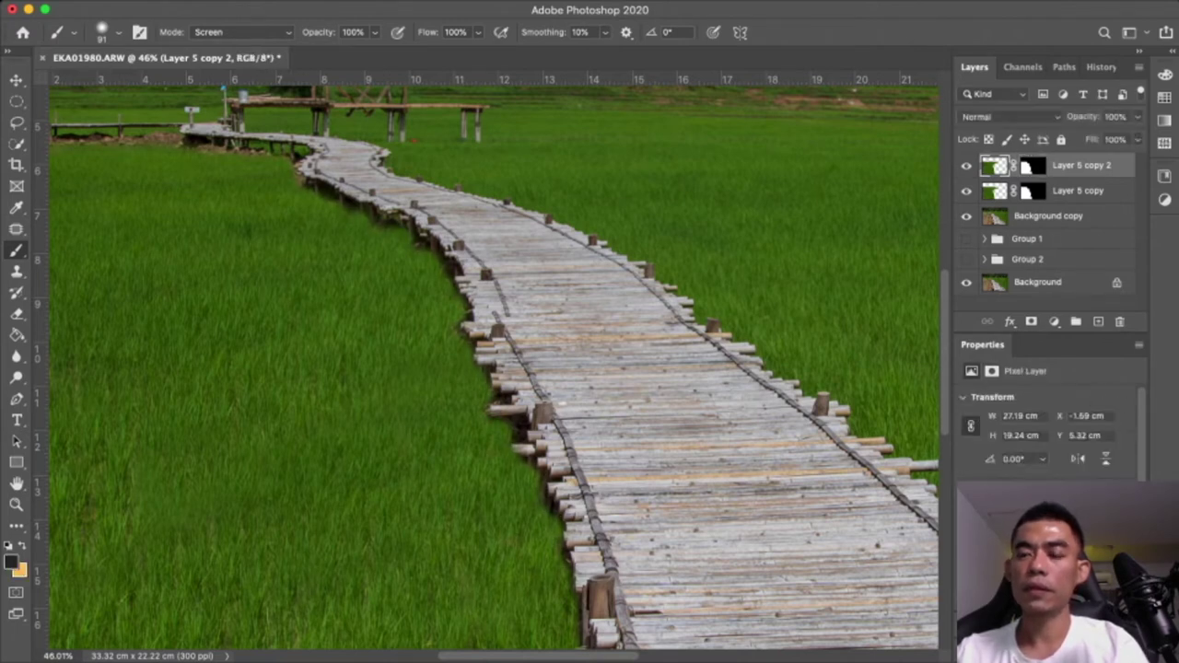
scroll(400, 304, down, 3)
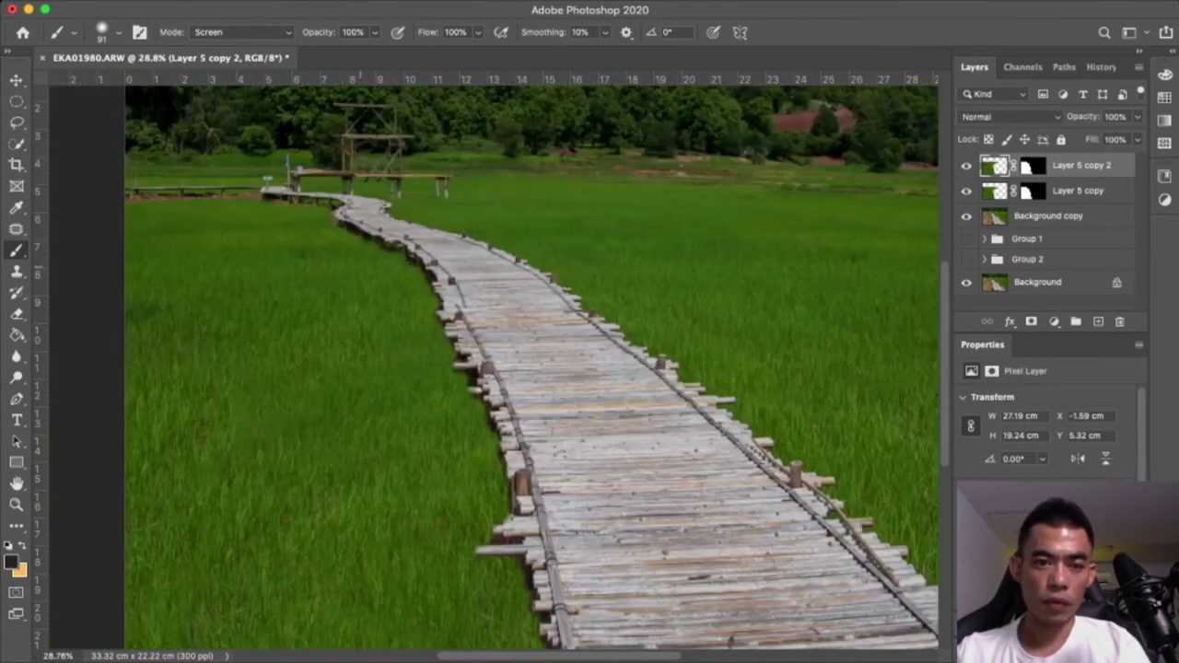
Convert Layer 5 copy 2 to a Smart Object, then rasterize it back to pixels
scroll(354, 518, up, 2)
scroll(340, 521, up, 2)
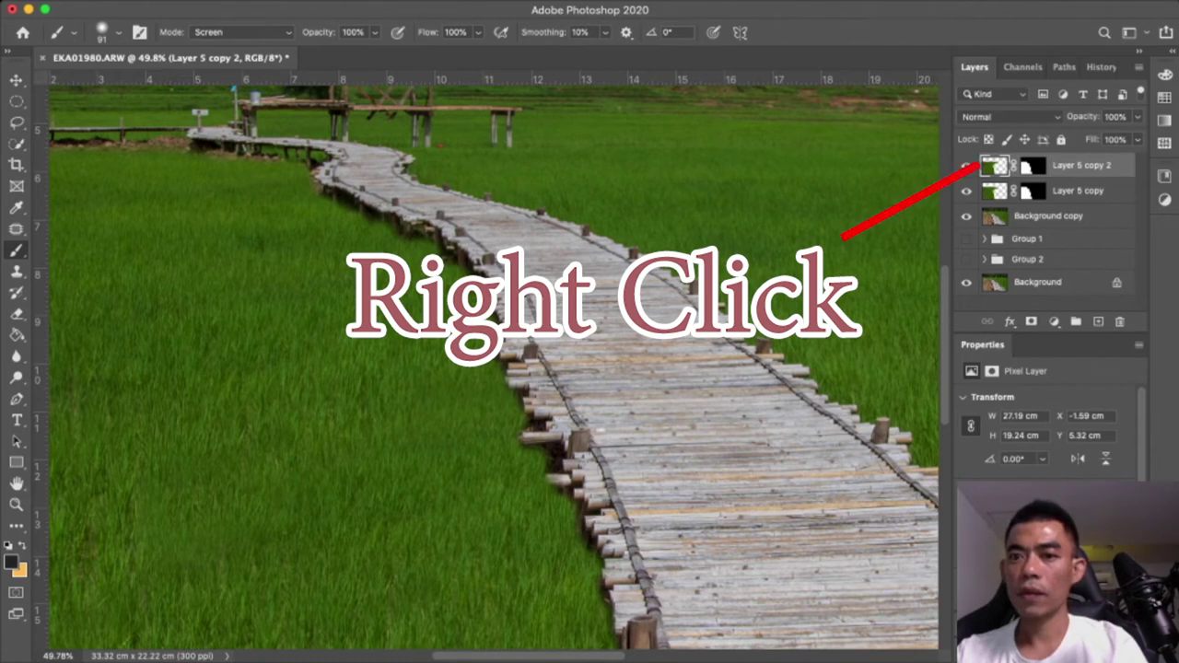
right_click(994, 166)
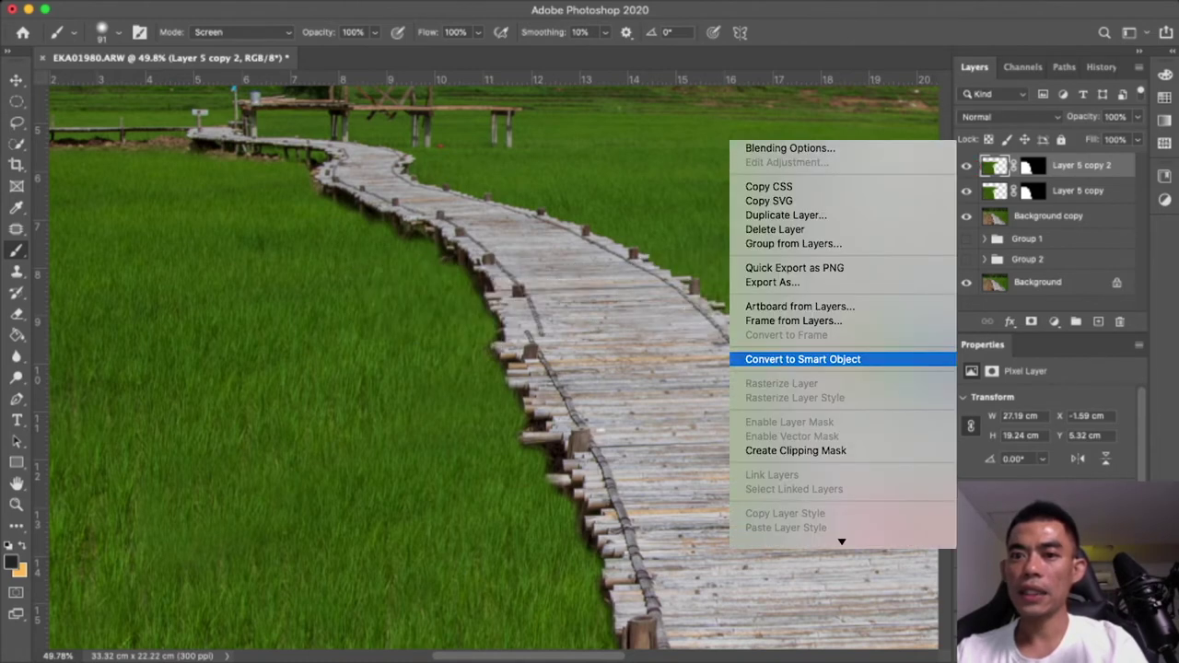
click(802, 359)
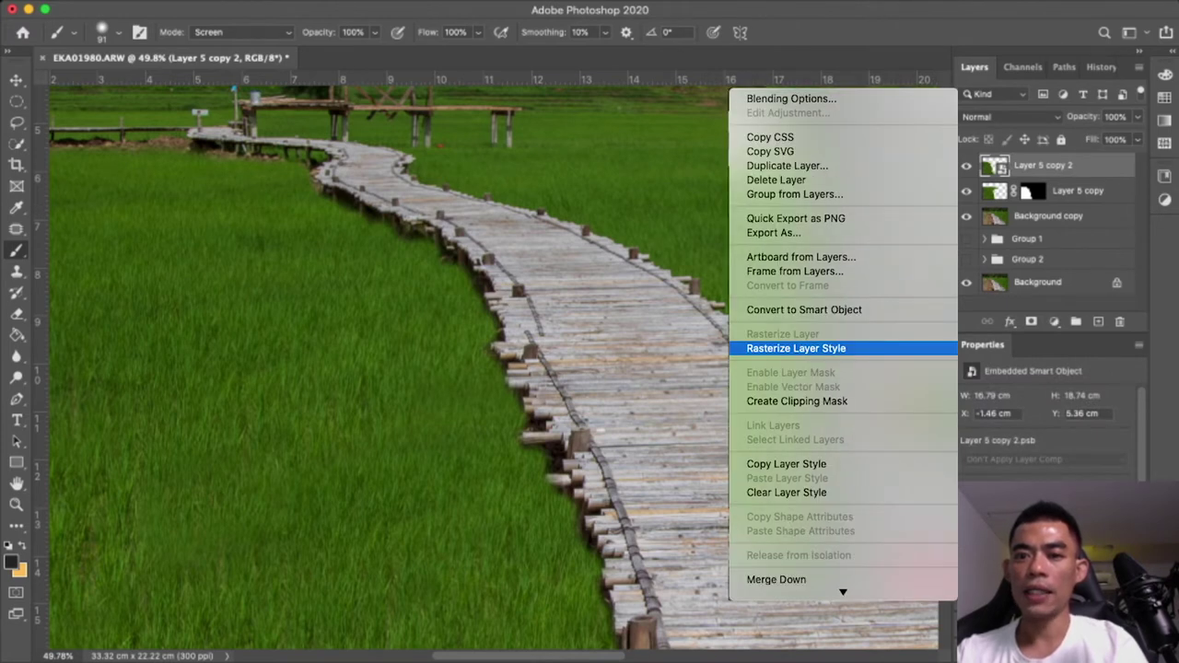
click(796, 348)
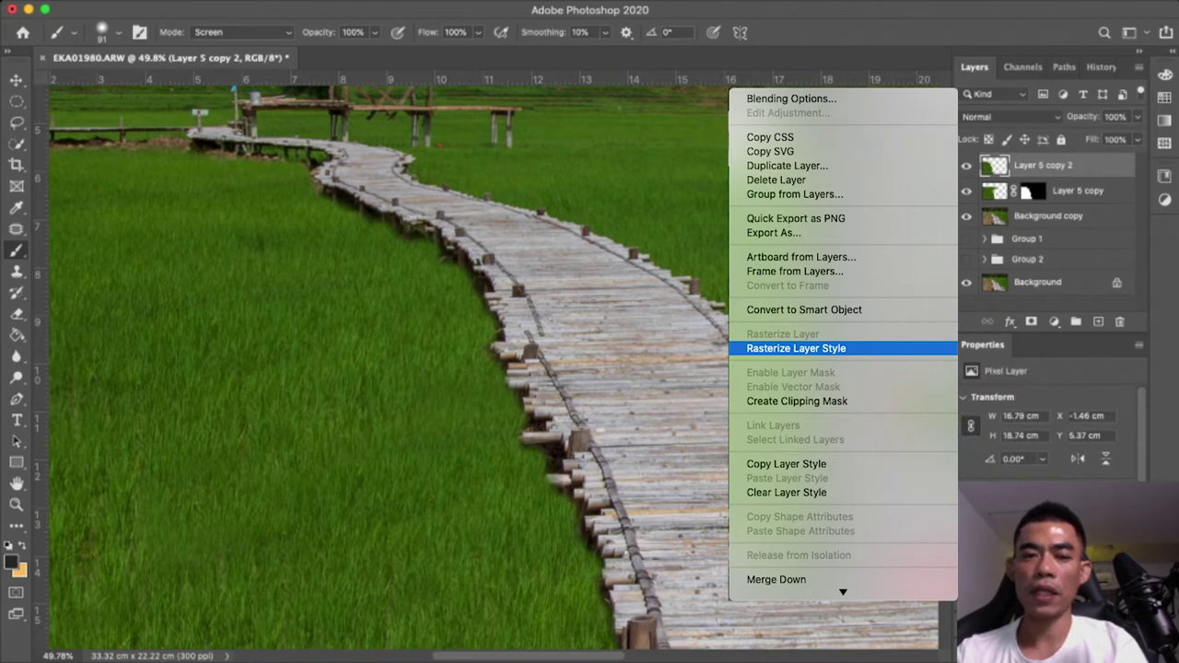
key(Escape)
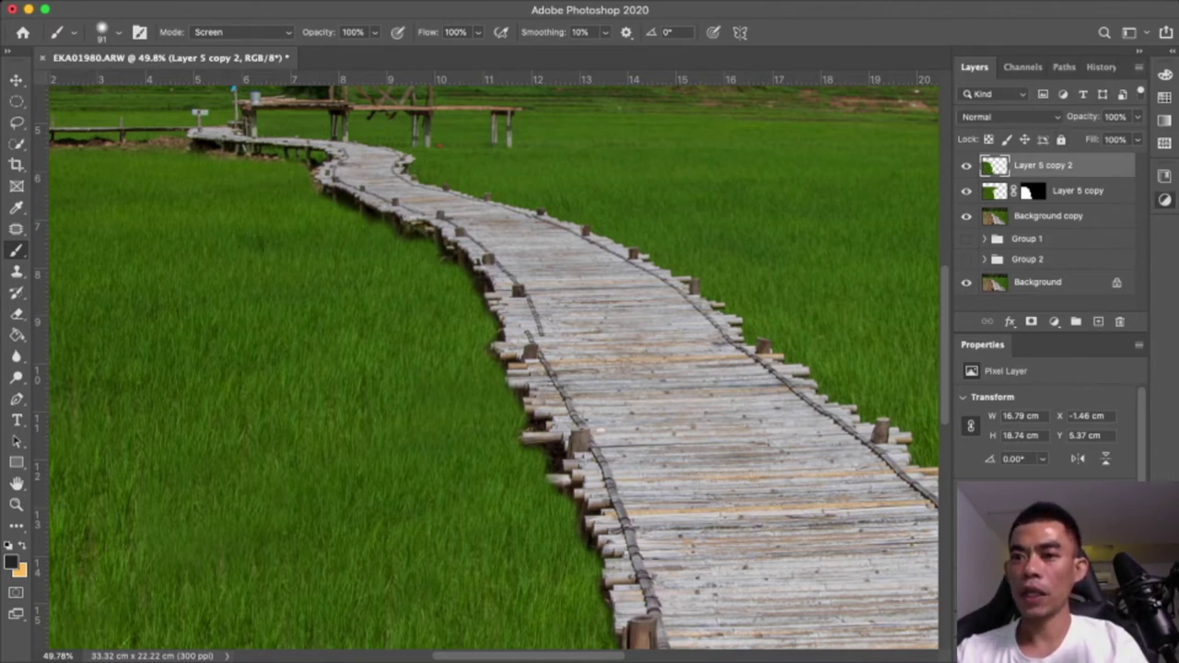
Add a darkening Curves layer clipped to Layer 5 copy 2 and merge it down
key(ctrl+m)
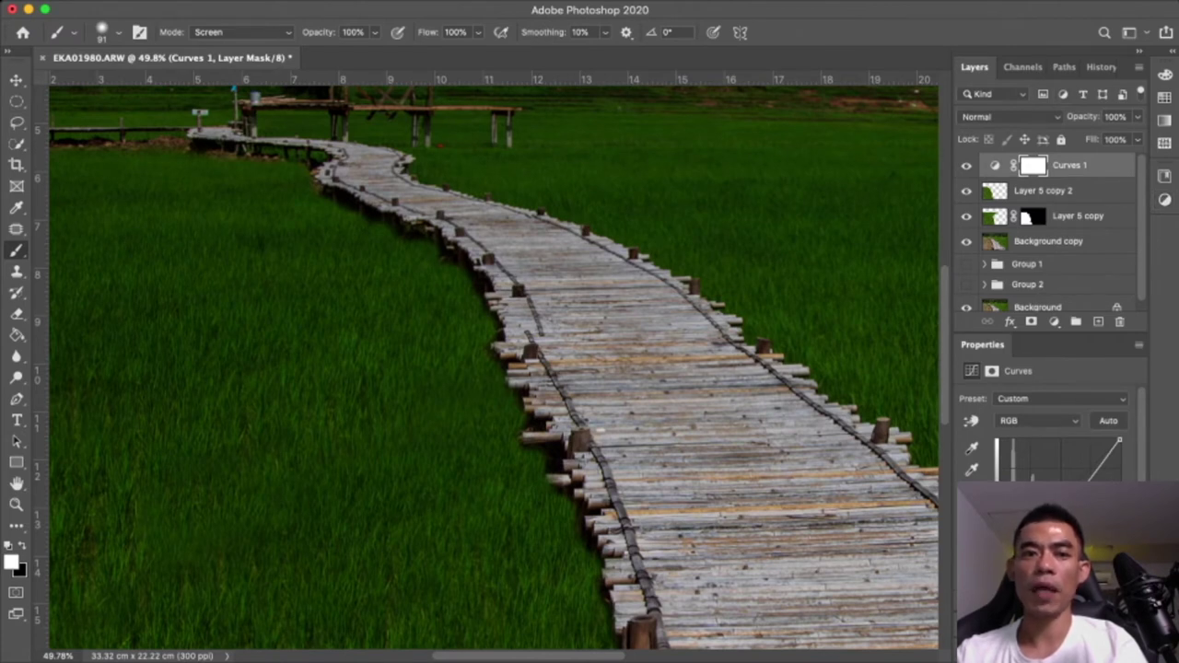
key(ctrl+alt+g)
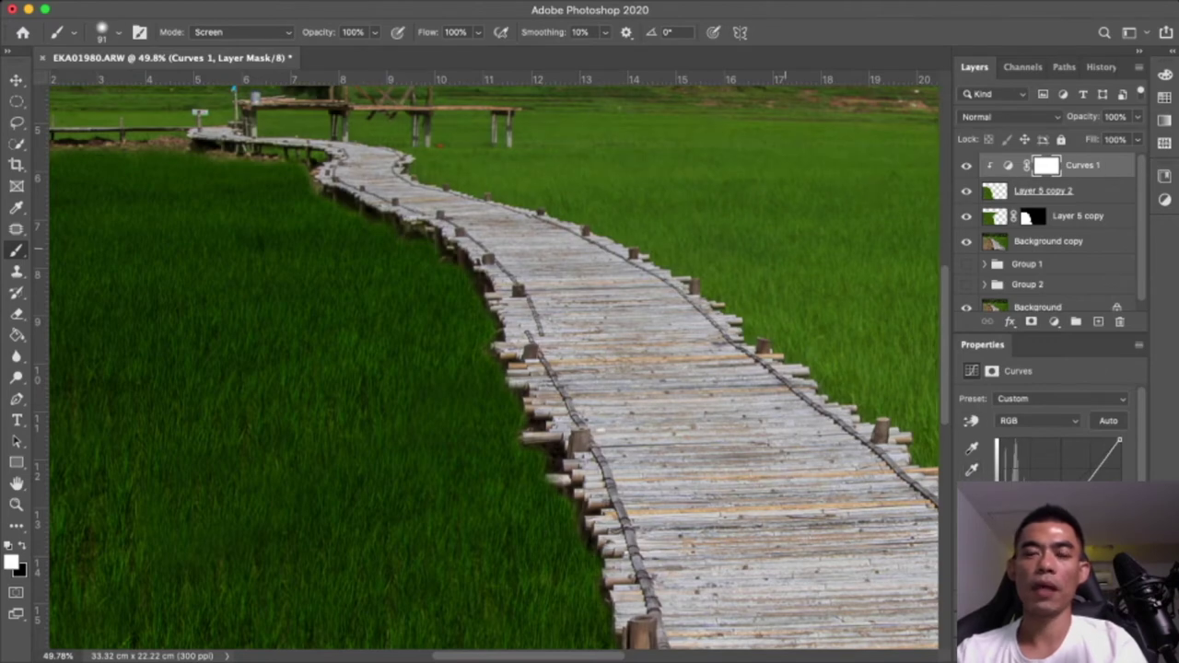
click(1007, 165)
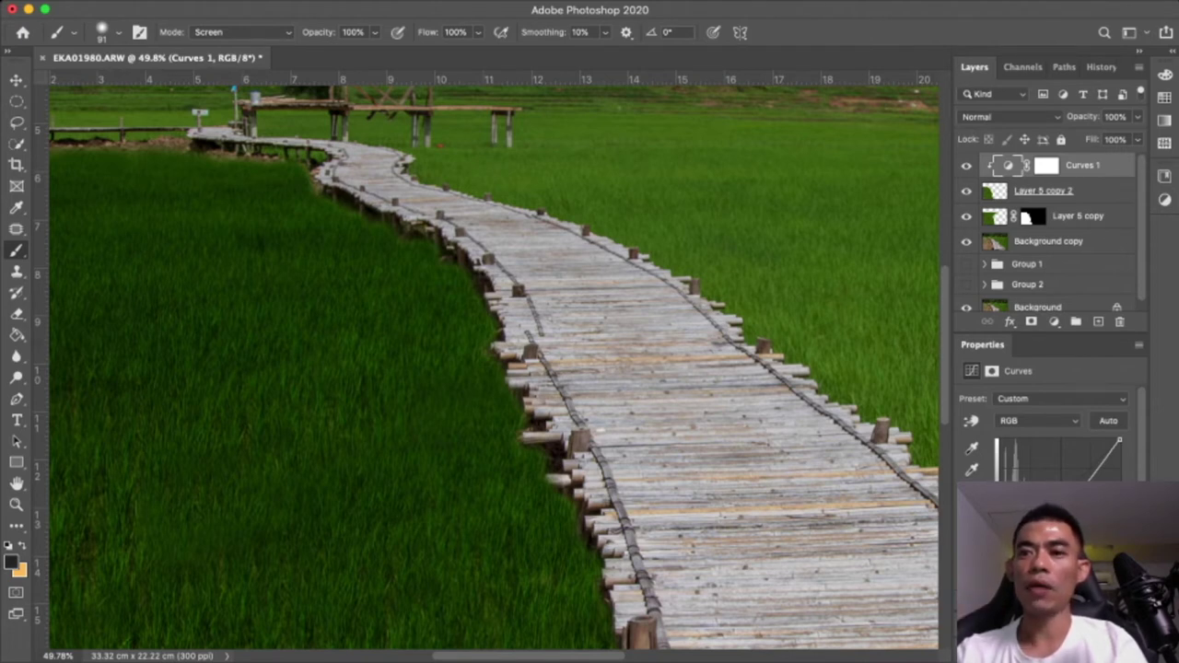
click(1044, 191)
key(ctrl+e)
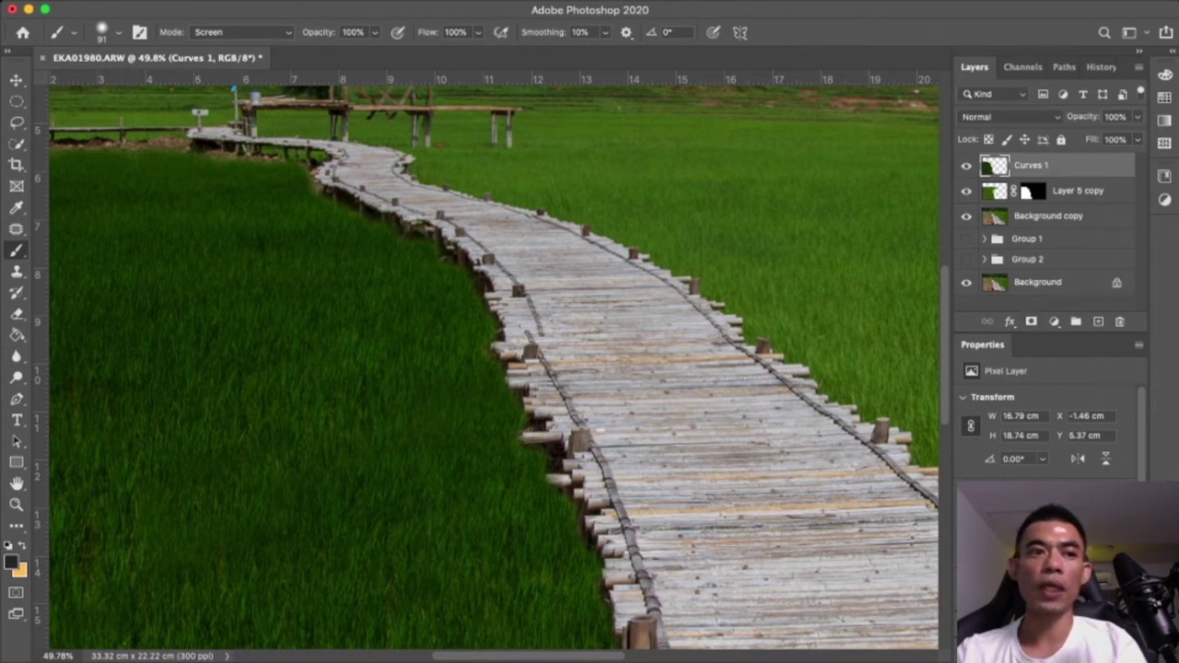
click(17, 313)
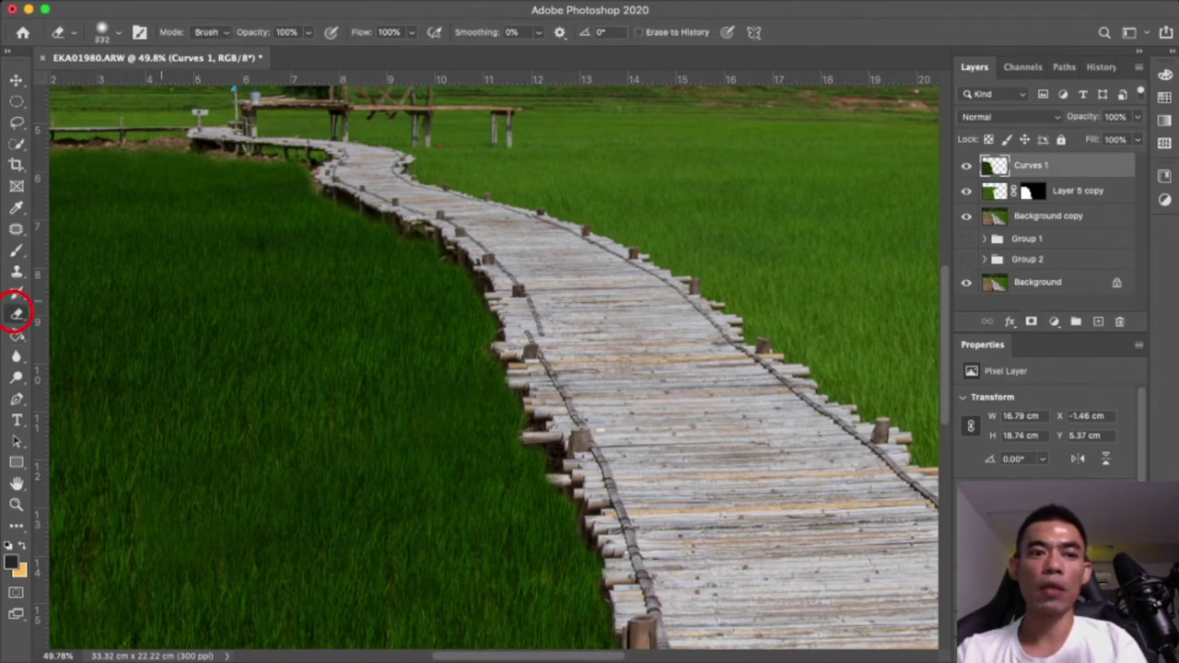
drag(196, 211, 276, 474)
mouse_move(309, 272)
mouse_down()
mouse_move(350, 419)
mouse_move(461, 543)
mouse_up()
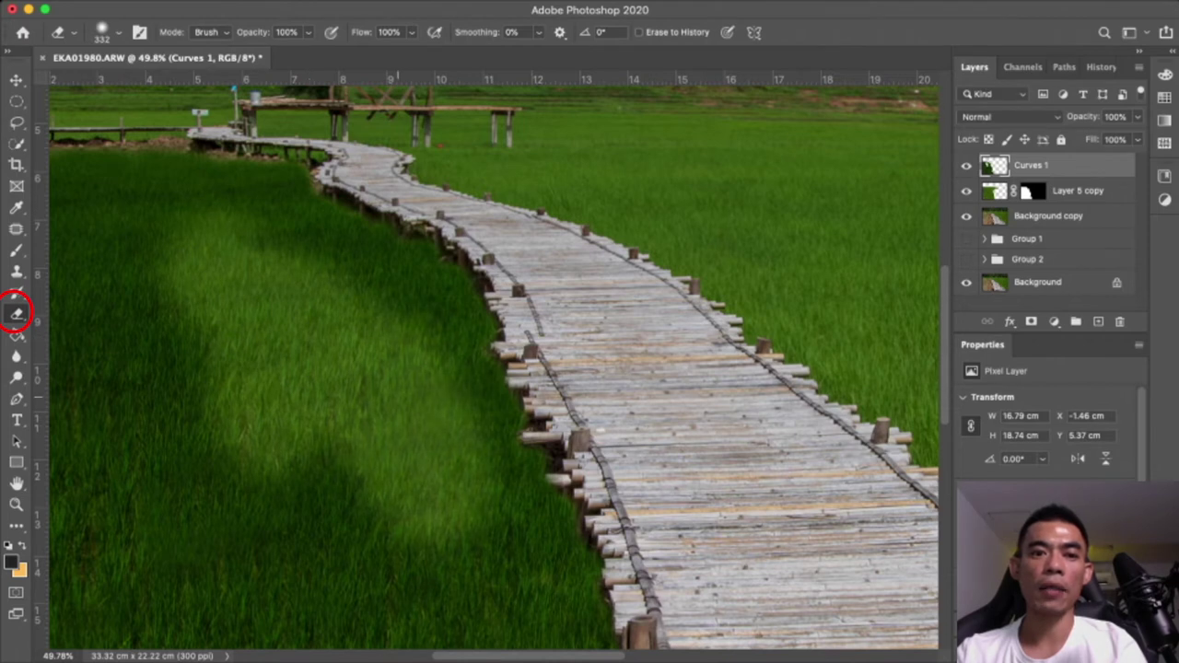
drag(433, 460, 387, 277)
drag(276, 241, 129, 242)
mouse_move(258, 211)
mouse_down()
mouse_move(203, 184)
mouse_move(102, 193)
mouse_up()
drag(212, 184, 275, 208)
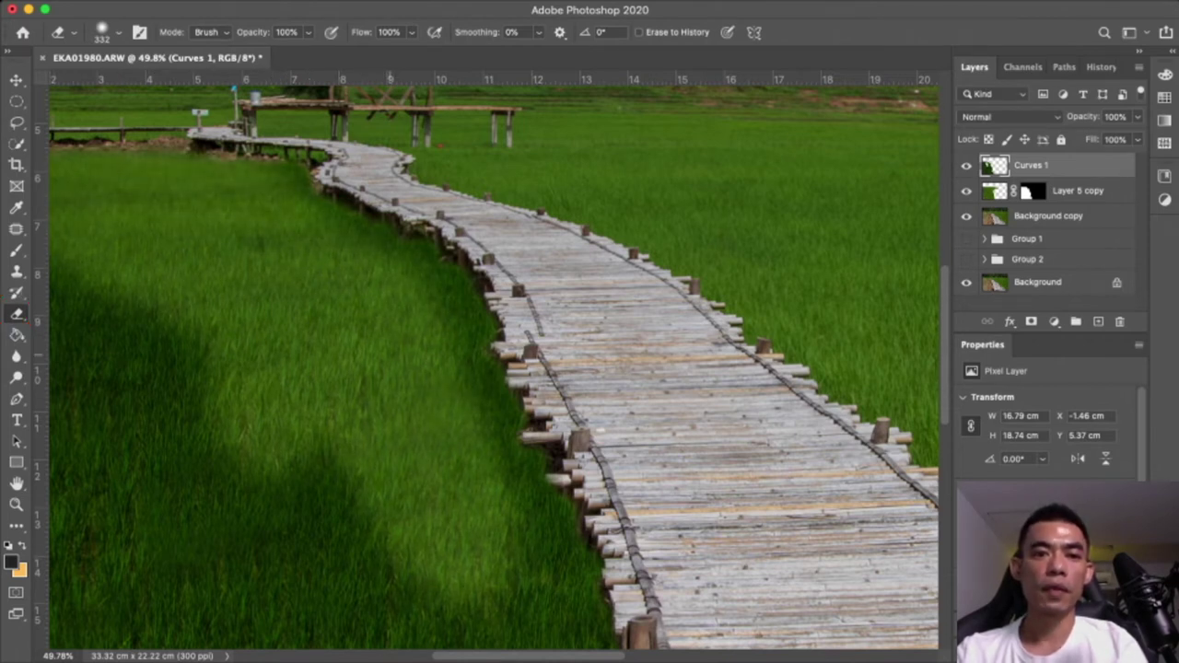
mouse_move(212, 262)
mouse_down()
mouse_move(56, 387)
mouse_move(258, 516)
mouse_up()
mouse_move(55, 506)
mouse_down()
mouse_move(120, 626)
mouse_move(248, 497)
mouse_up()
drag(258, 571, 340, 553)
mouse_move(323, 497)
mouse_down()
mouse_move(396, 635)
mouse_move(553, 580)
mouse_up()
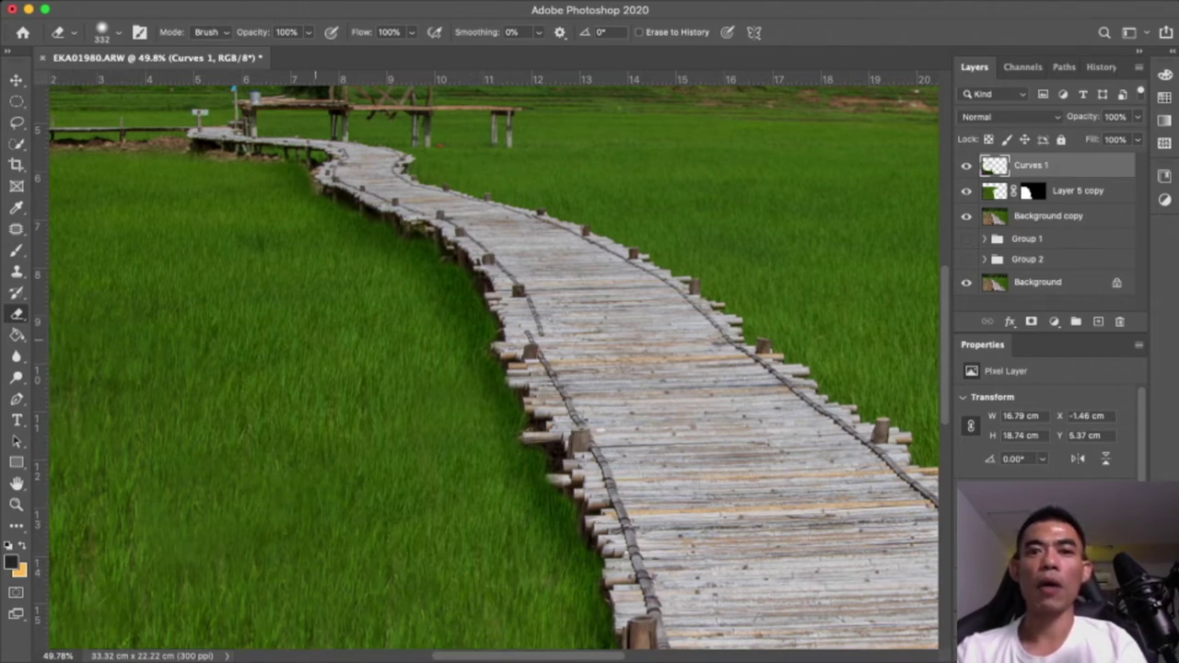
key(ctrl+minus)
key(ctrl+minus)
key(ctrl+minus)
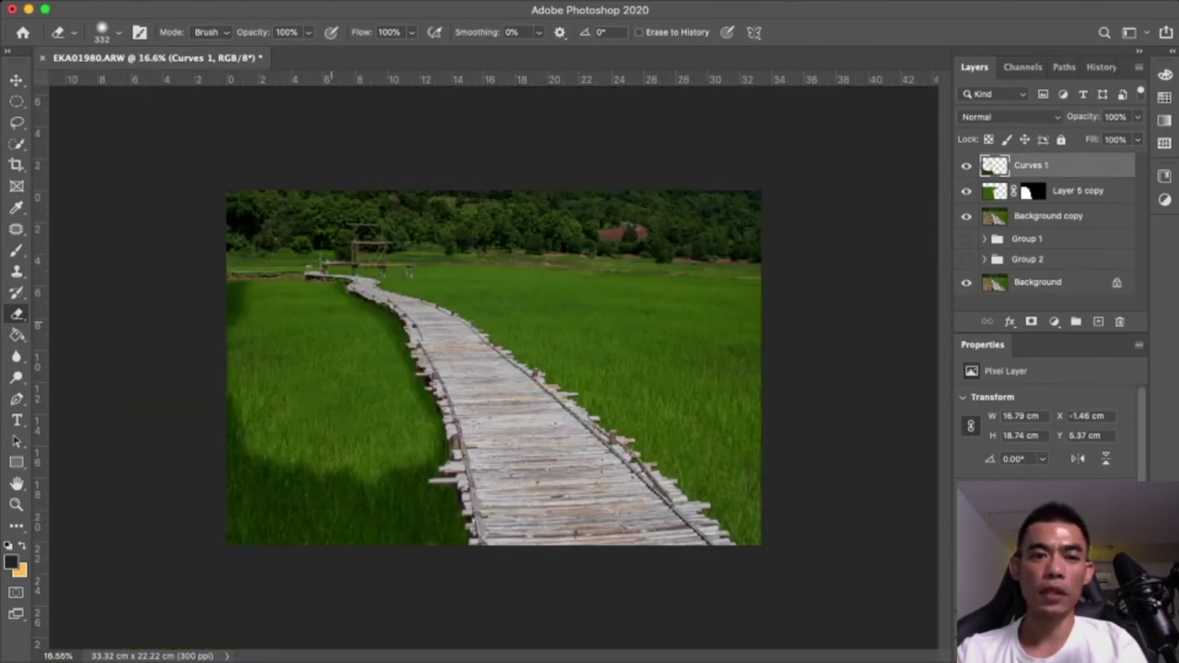
drag(235, 363, 277, 529)
key(ctrl+z)
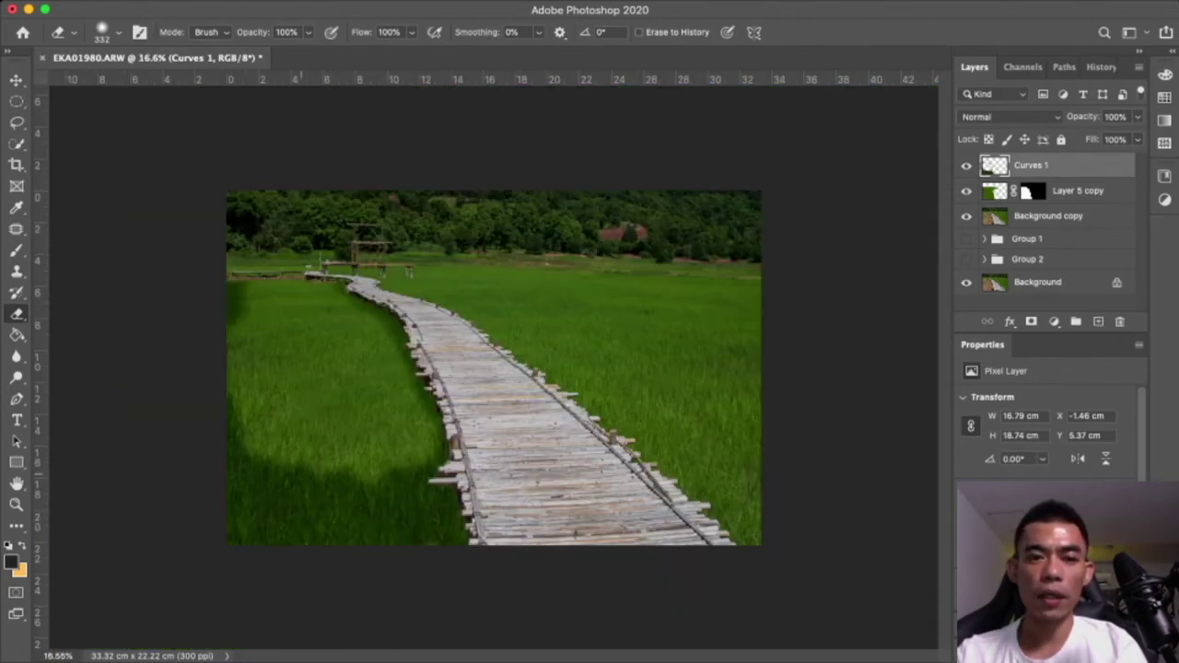
key(ctrl+z)
key(ctrl+z)
scroll(579, 310, down, 2)
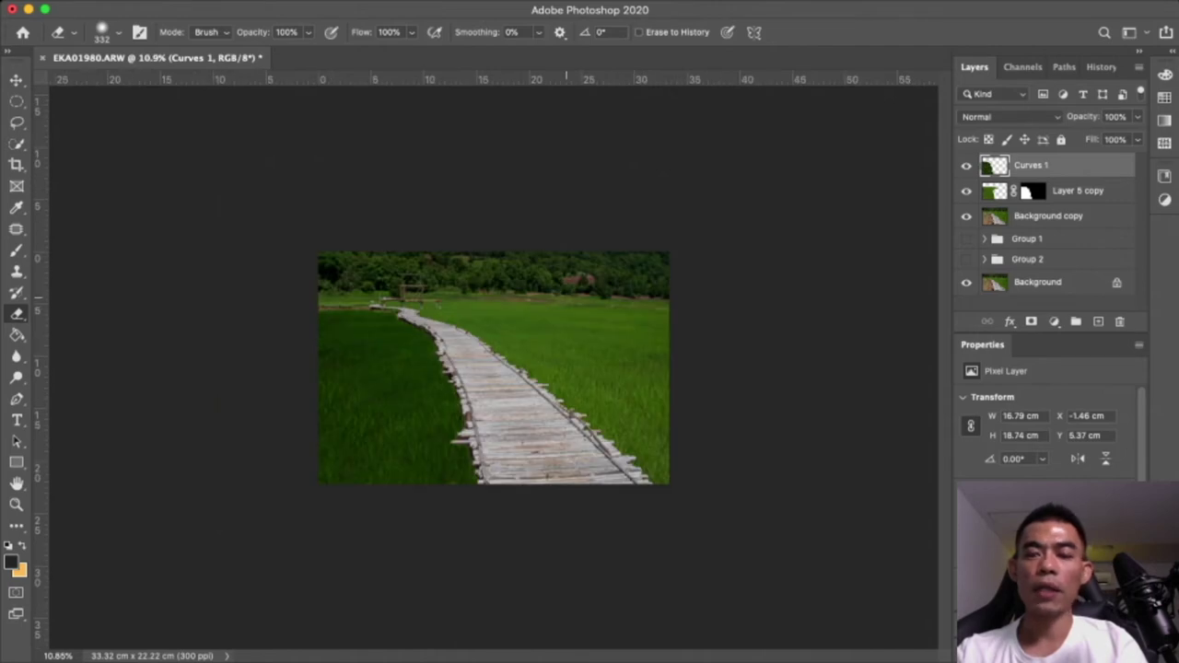
scroll(578, 311, up, 10)
scroll(494, 369, down, 3)
drag(369, 277, 515, 387)
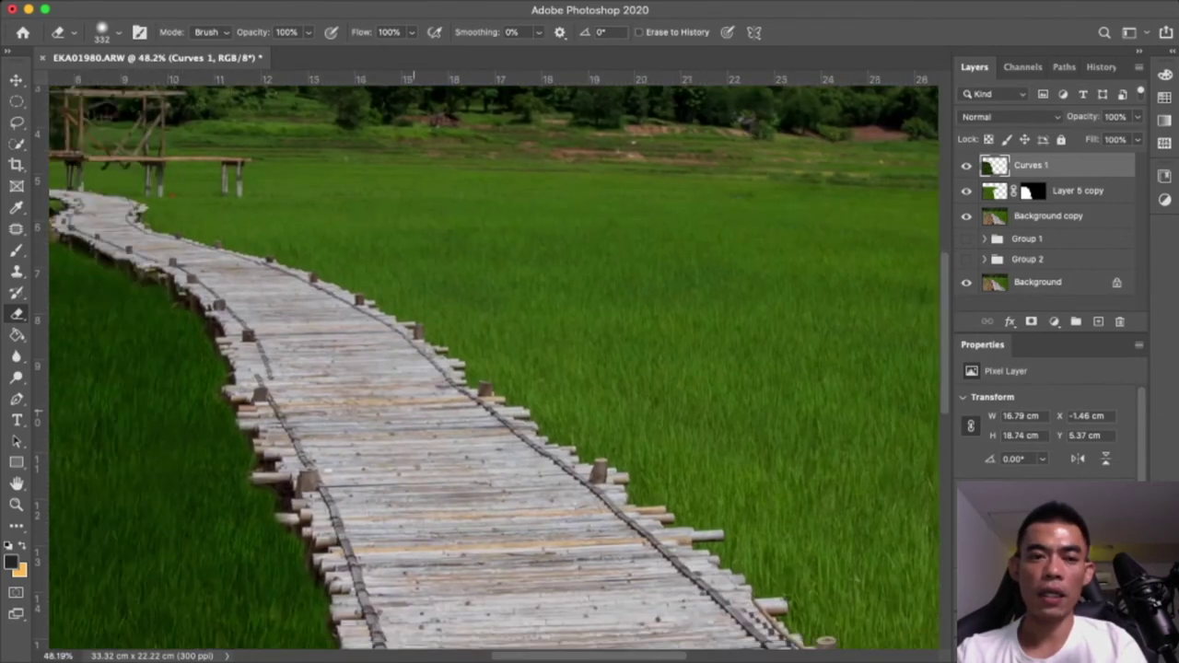
Add a mask to Curves 1 and remove its darkening from patches of the left grass
click(1031, 320)
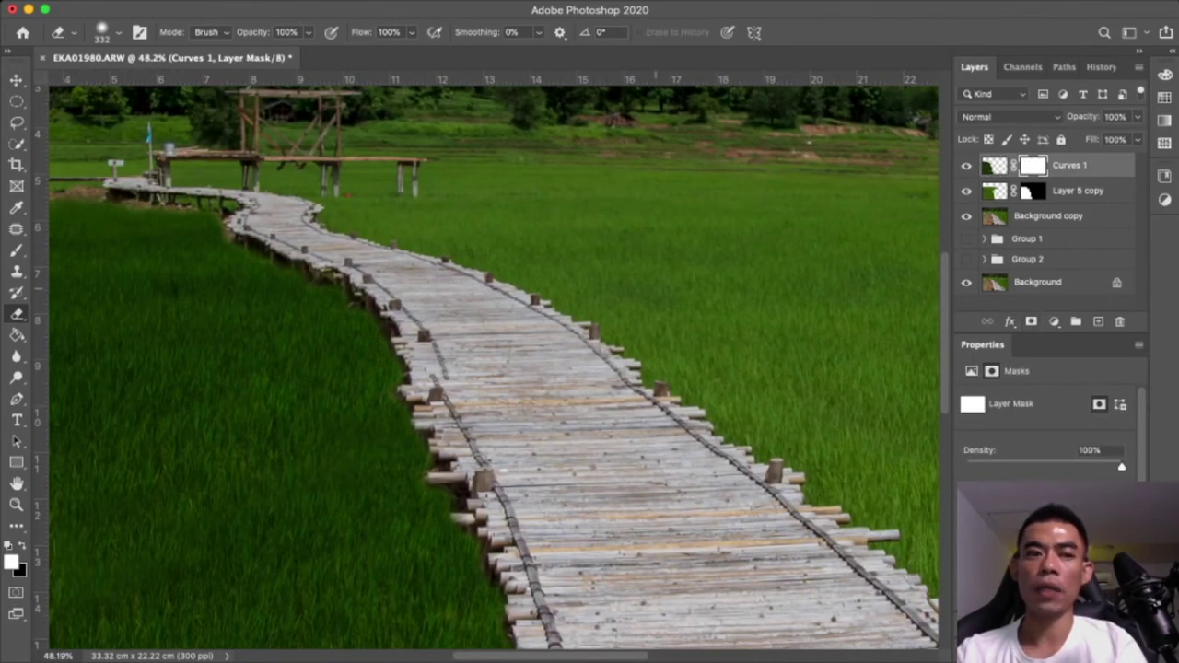
drag(267, 387, 246, 479)
drag(369, 368, 562, 341)
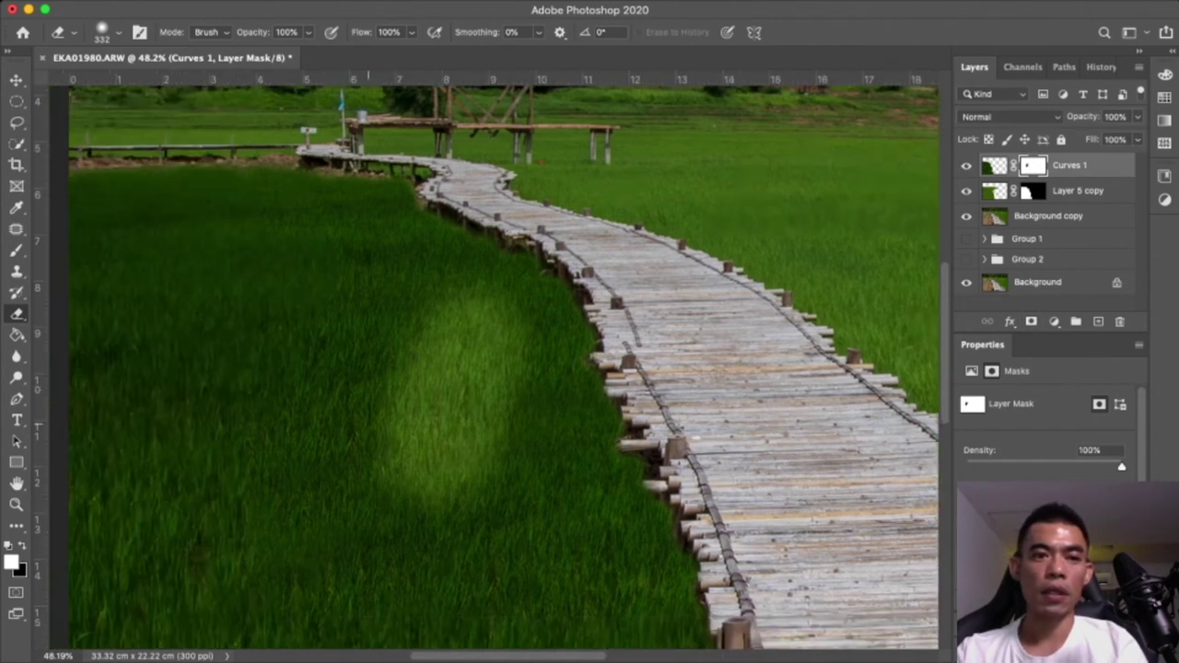
drag(328, 317, 329, 422)
key(x)
mouse_move(373, 363)
mouse_down()
mouse_move(345, 359)
mouse_move(369, 295)
mouse_move(322, 460)
mouse_move(230, 423)
mouse_up()
key(x)
key(x)
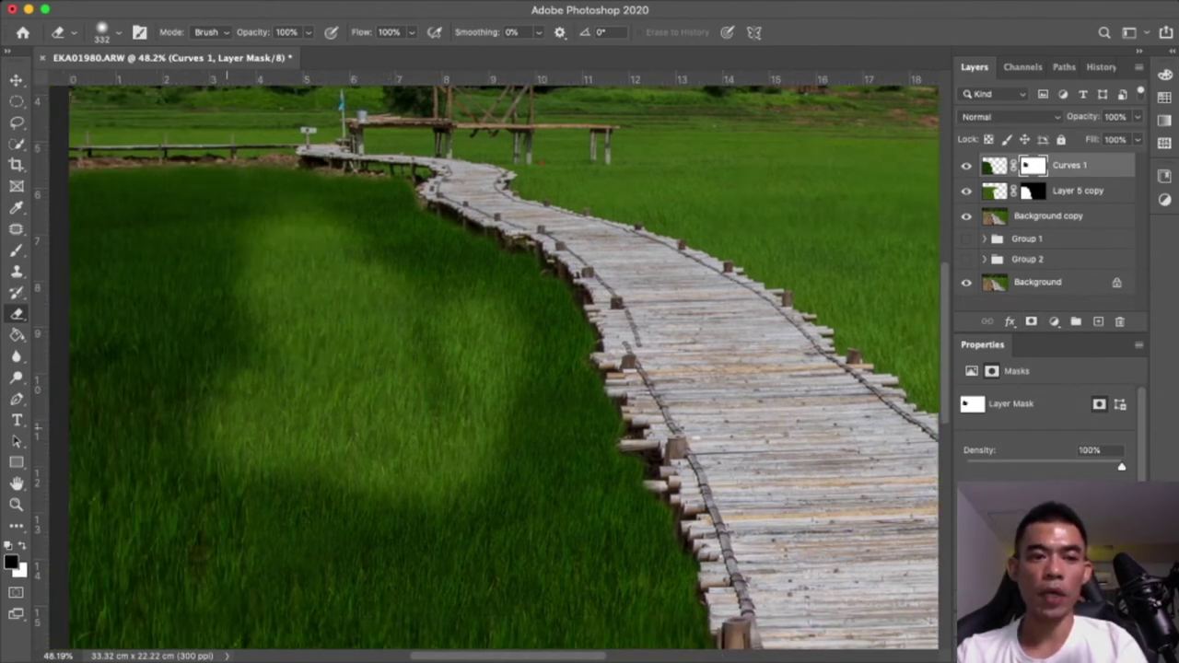
mouse_move(277, 461)
mouse_down()
mouse_move(229, 397)
mouse_move(424, 295)
mouse_move(405, 295)
mouse_up()
key(x)
drag(230, 249, 433, 387)
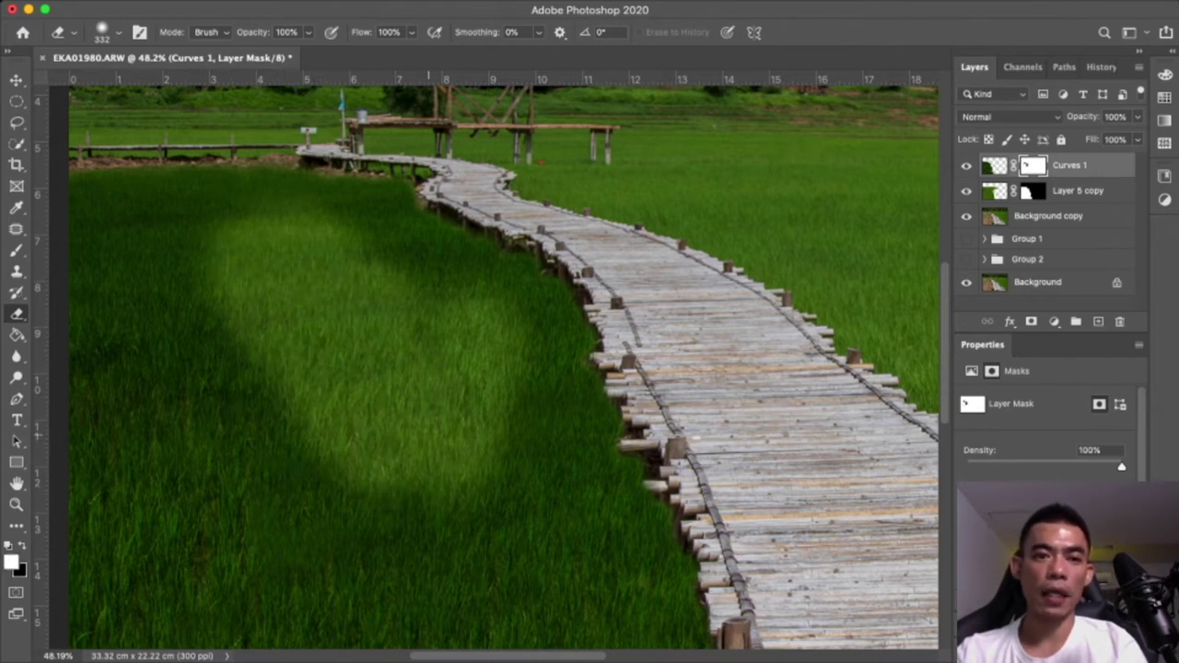
Lift the darkening from the image's left-edge band and the shadow beside the boardwalk
scroll(504, 368, left, 3)
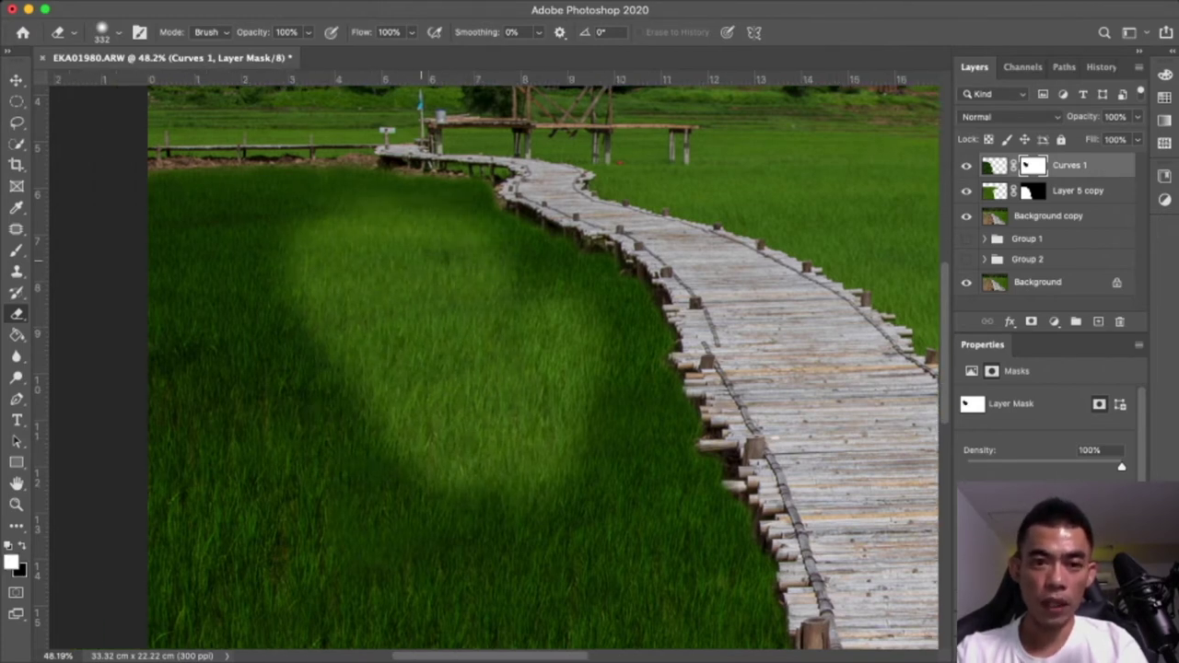
drag(391, 250, 229, 251)
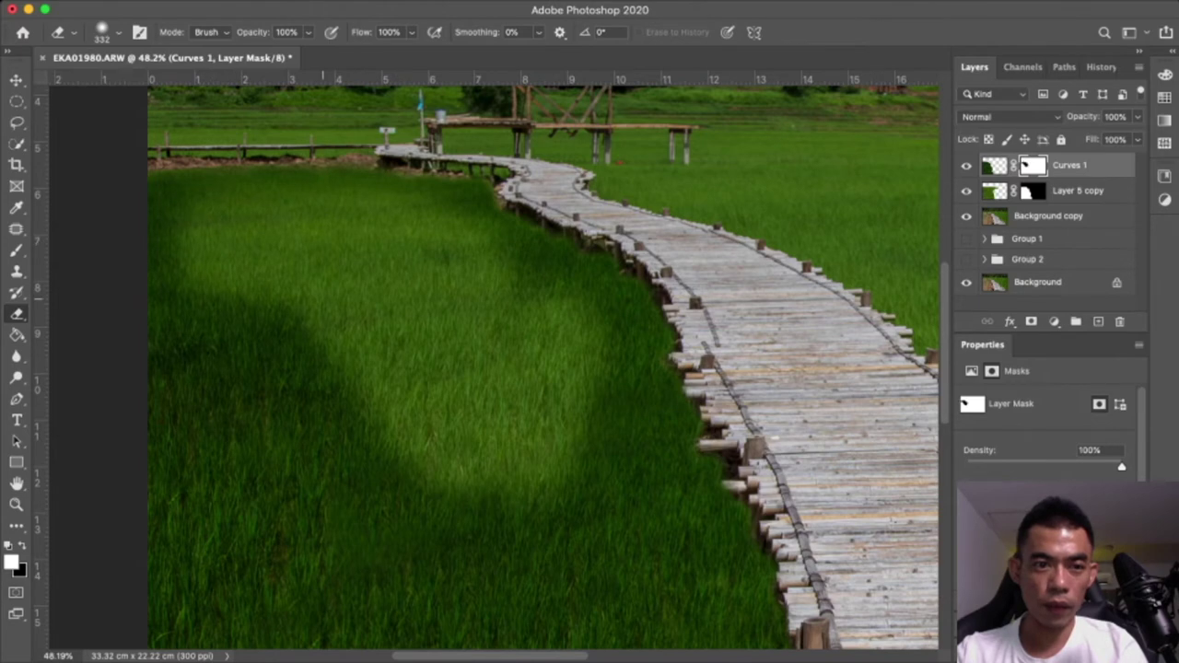
scroll(321, 313, down, 3)
click(236, 256)
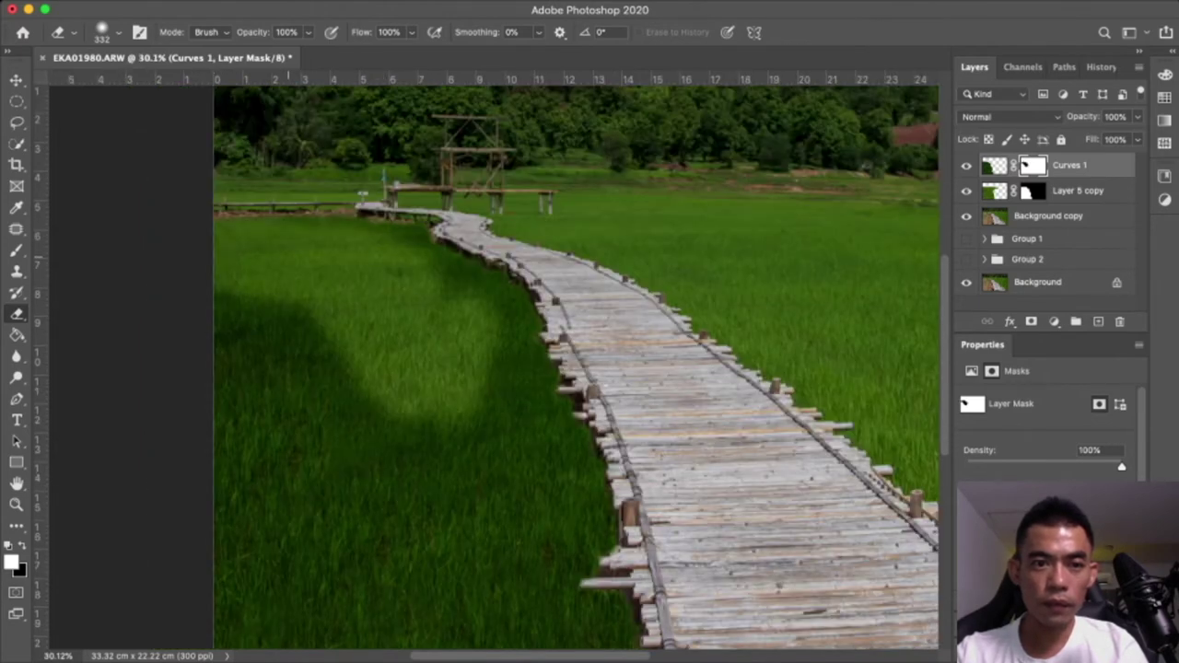
drag(276, 304, 249, 580)
scroll(576, 369, down, 2)
scroll(575, 369, down, 2)
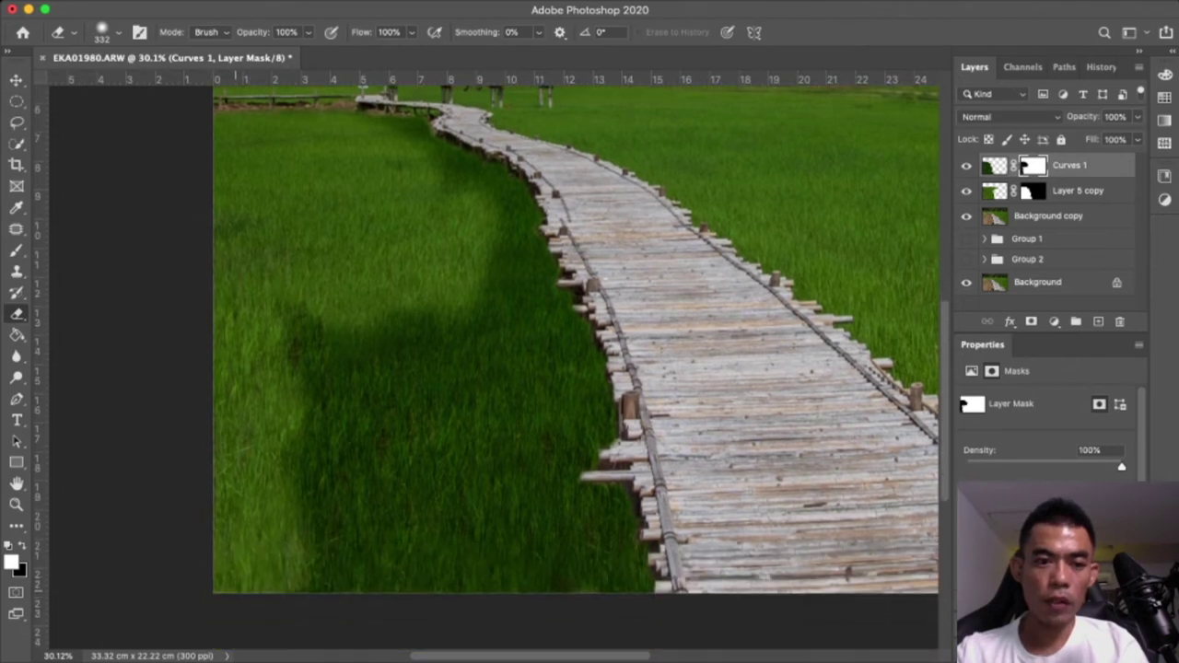
scroll(576, 368, down, 2)
drag(285, 263, 368, 515)
drag(332, 272, 369, 525)
mouse_move(391, 272)
mouse_down()
mouse_move(489, 525)
mouse_move(571, 524)
mouse_up()
mouse_move(497, 488)
mouse_down()
mouse_move(502, 529)
mouse_move(599, 474)
mouse_move(488, 258)
mouse_up()
Clear remaining darkening up the field and along the boardwalk edge, then swap back to black
scroll(497, 276, up, 1)
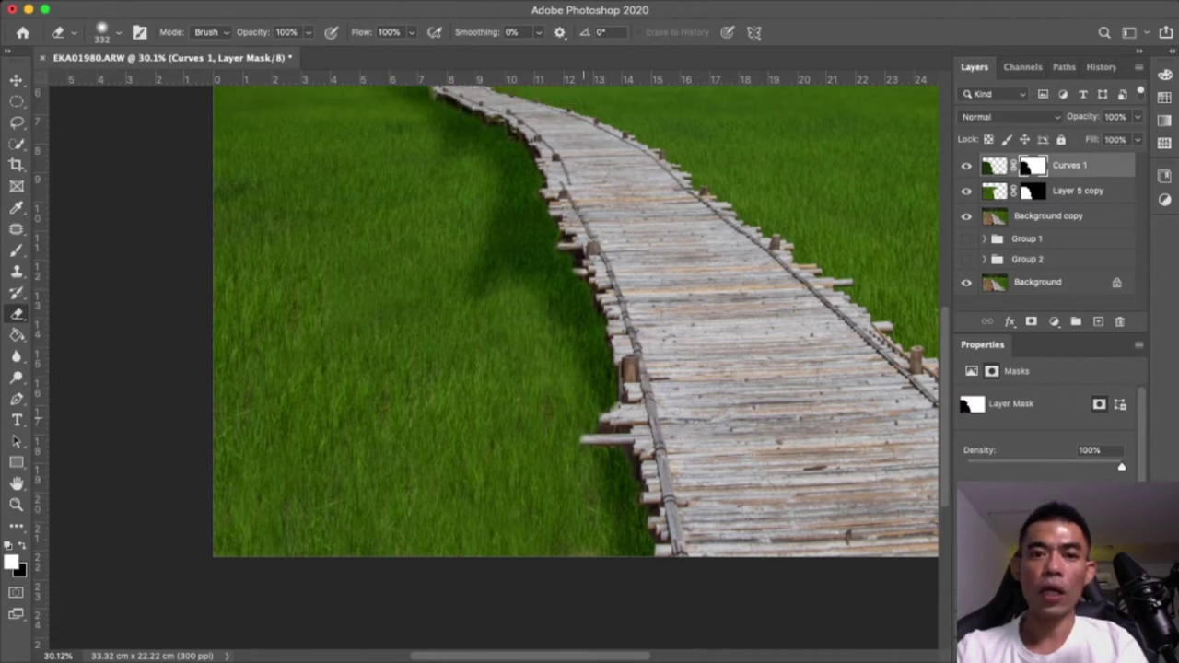
scroll(498, 276, up, 2)
drag(523, 378, 502, 235)
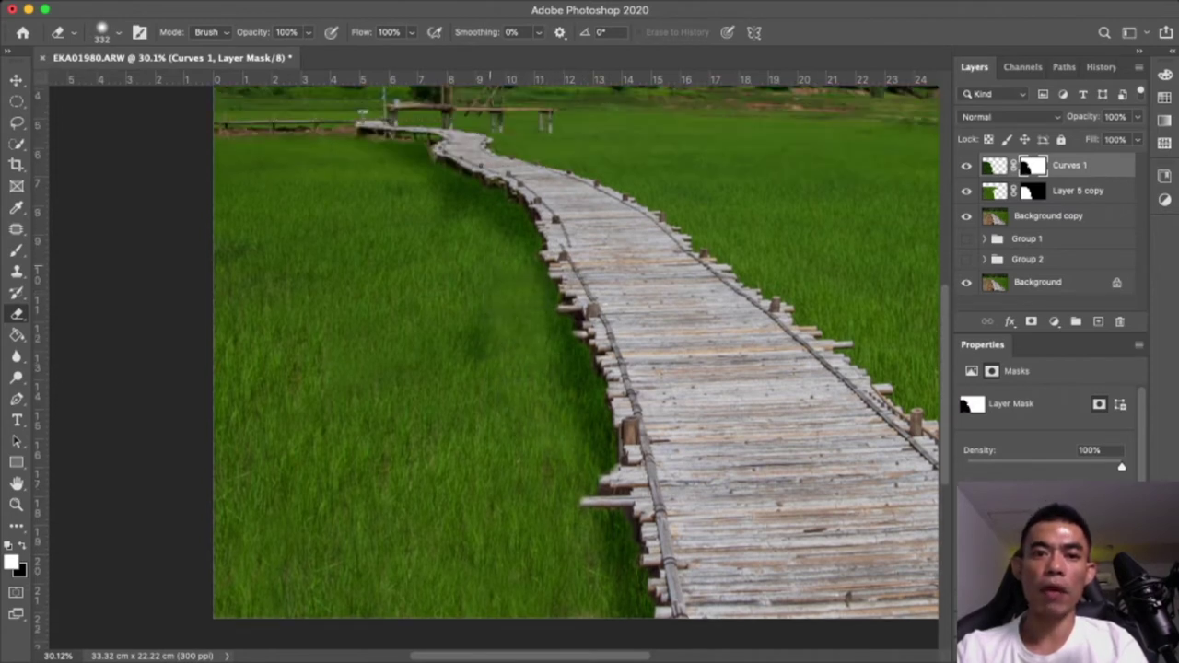
mouse_move(475, 354)
mouse_down()
mouse_move(478, 212)
mouse_move(431, 170)
mouse_up()
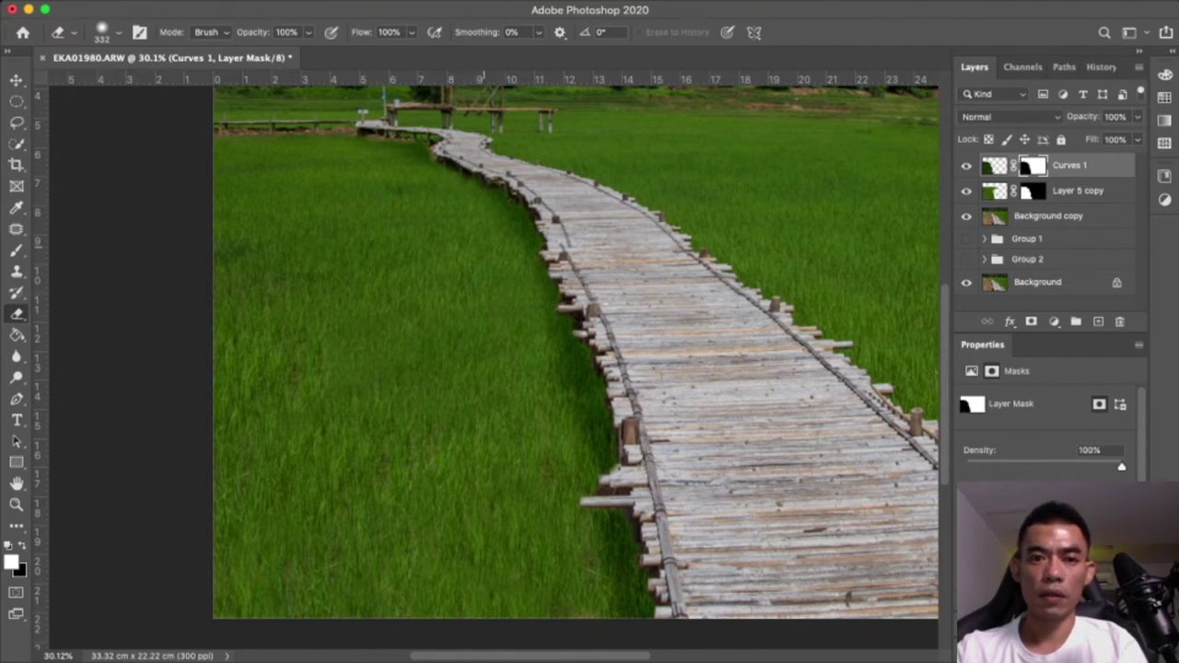
drag(553, 332, 585, 440)
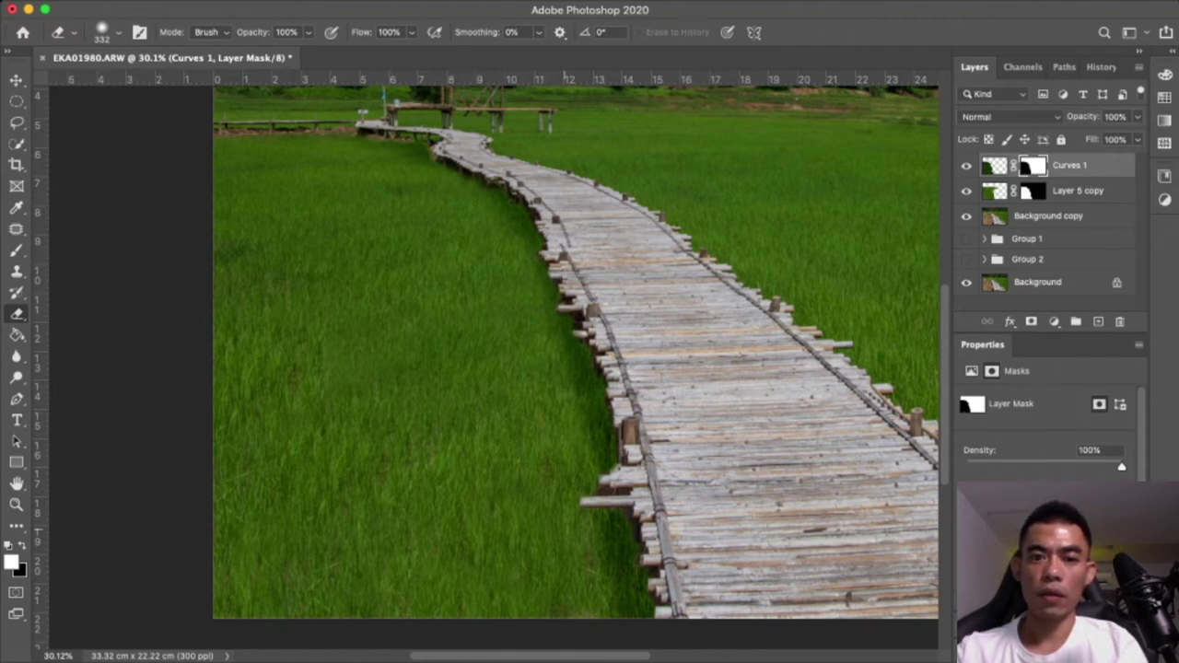
drag(597, 533, 627, 615)
scroll(626, 616, down, 3)
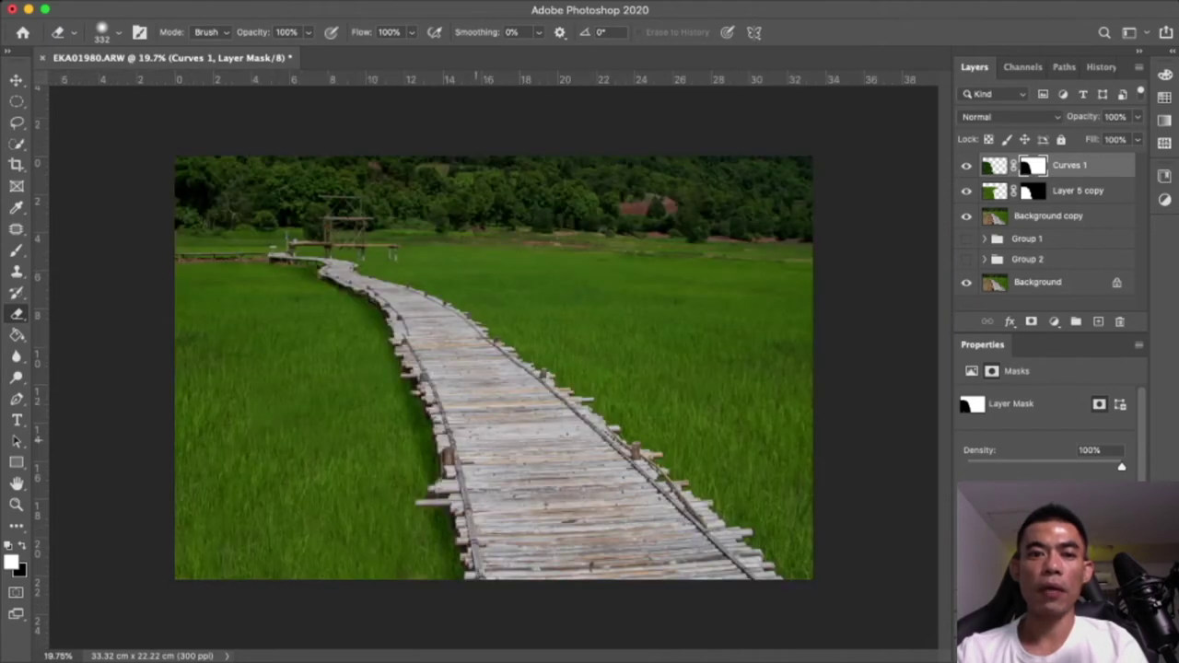
scroll(382, 305, up, 3)
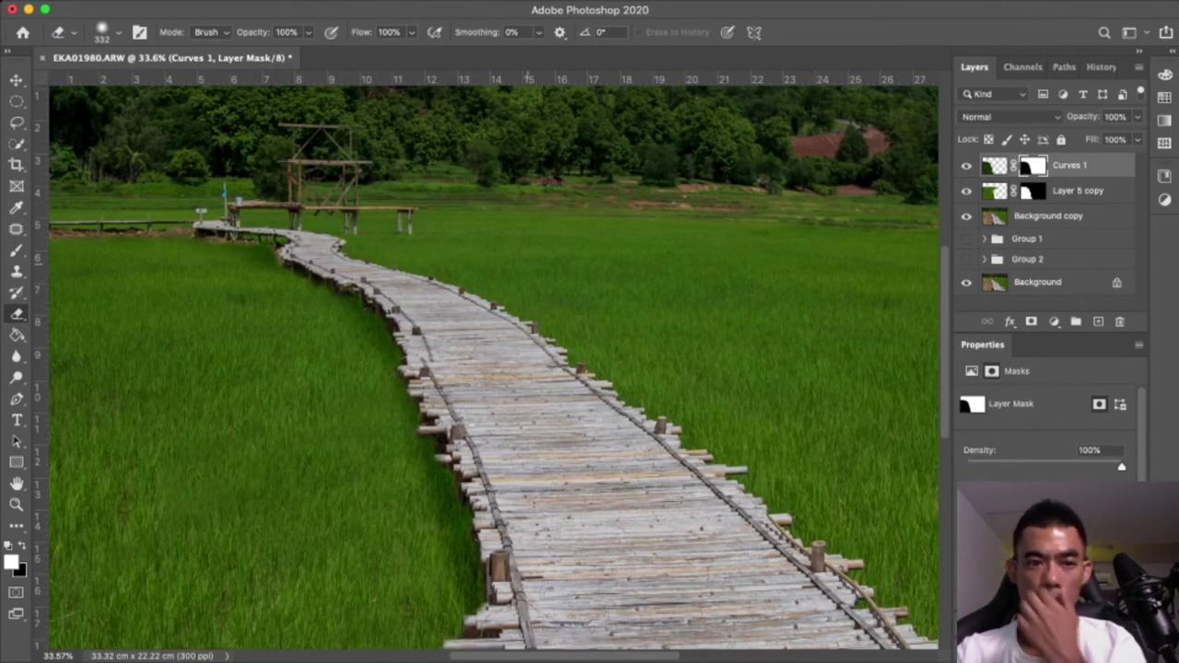
key(x)
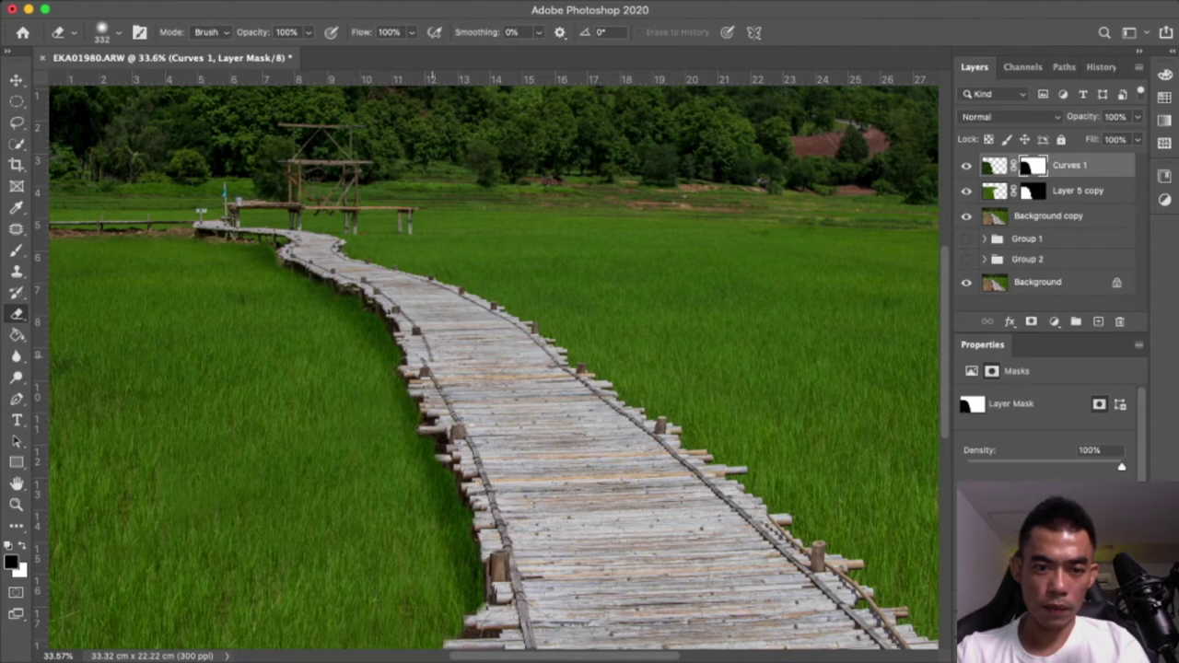
scroll(514, 366, down, 2)
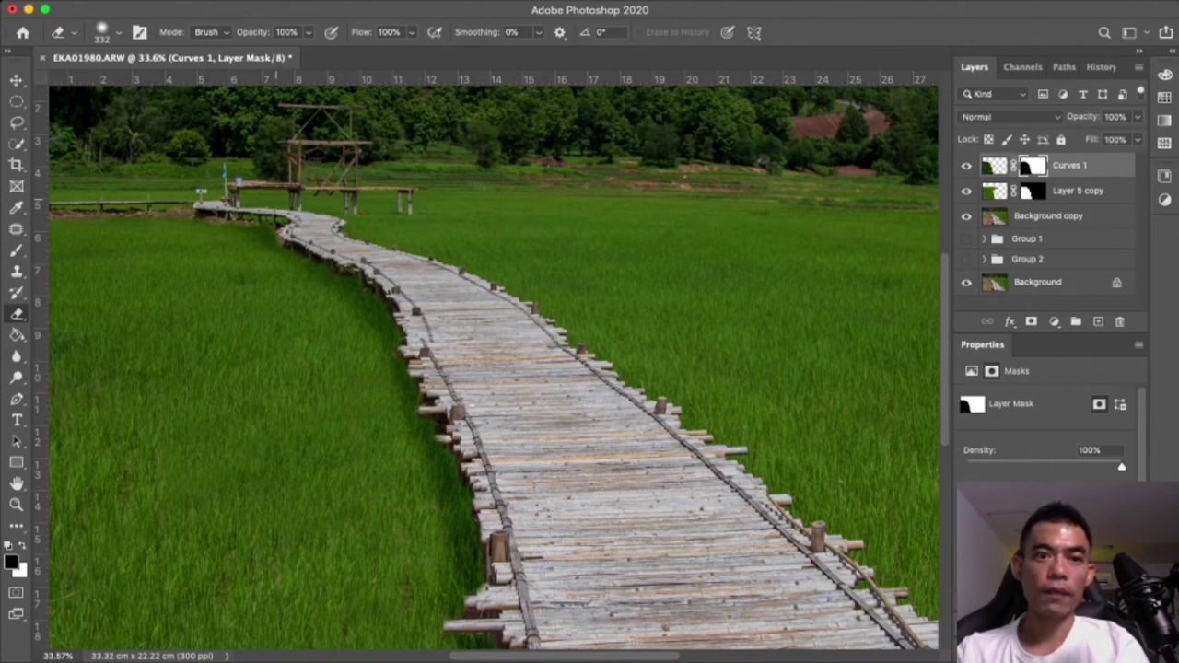
scroll(461, 369, down, 5)
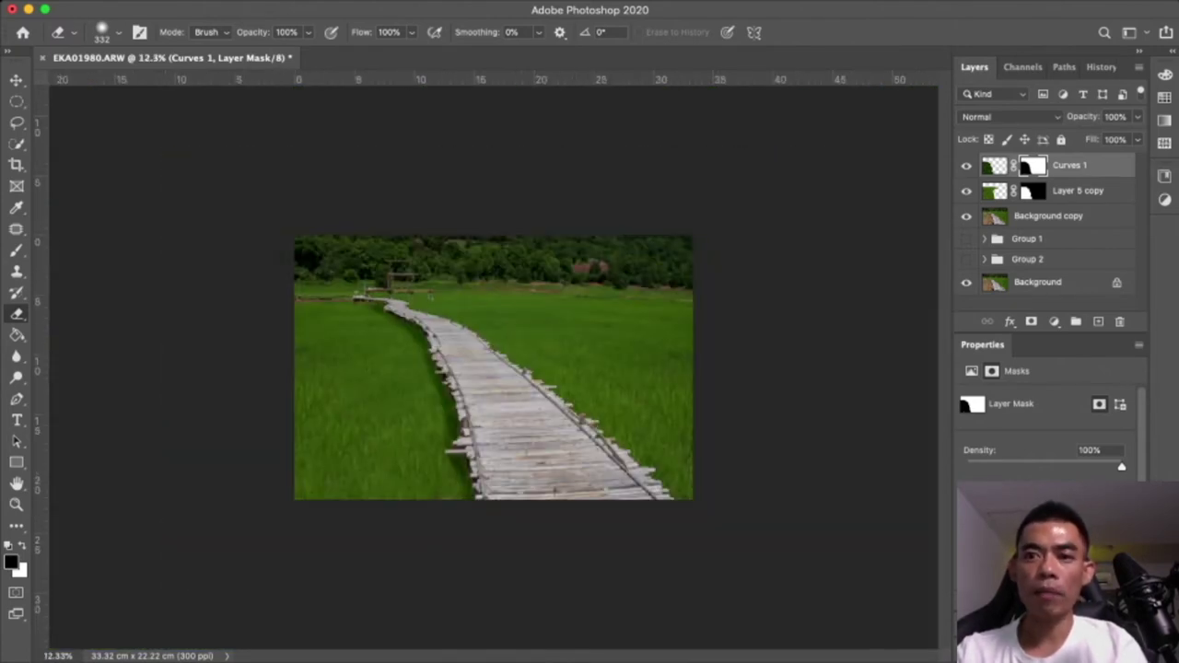
Try 34% and 72% opacity on the Curves 1 layer
text(34)
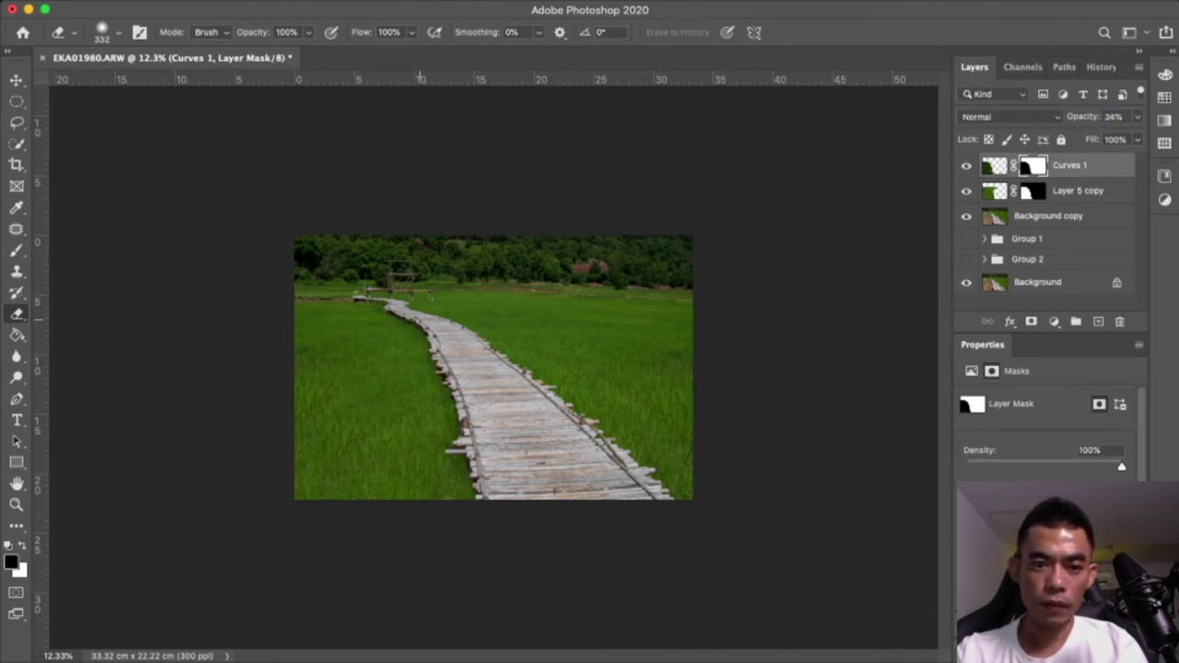
scroll(453, 356, up, 5)
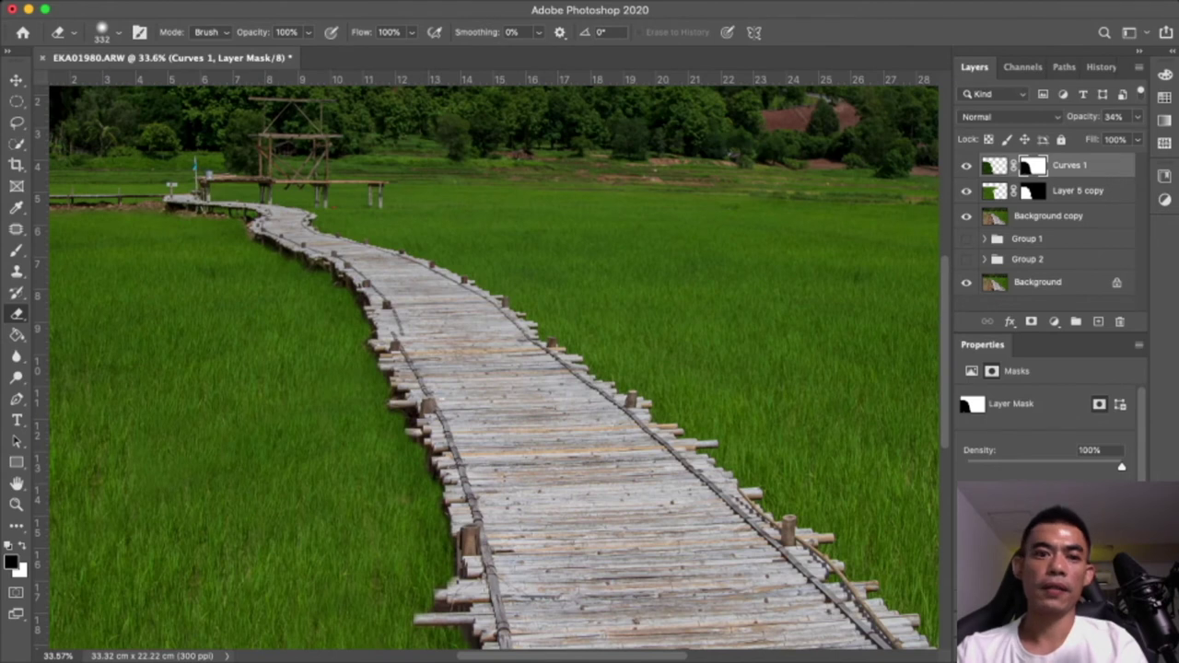
text(72)
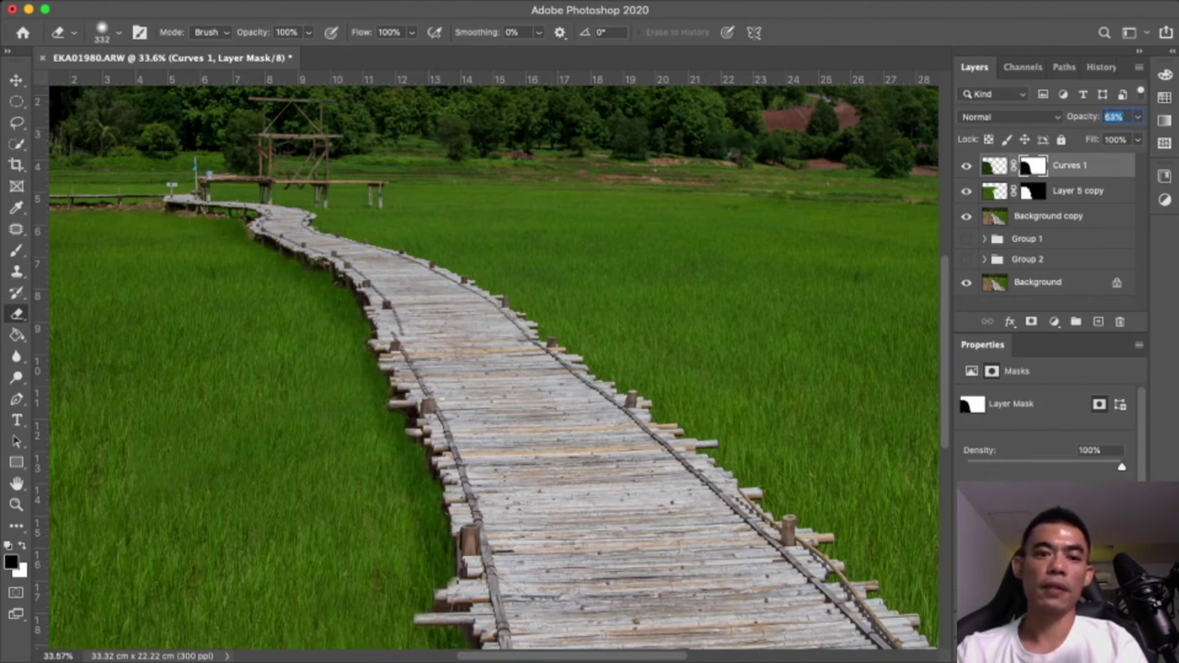
scroll(474, 357, down, 1)
scroll(473, 357, down, 4)
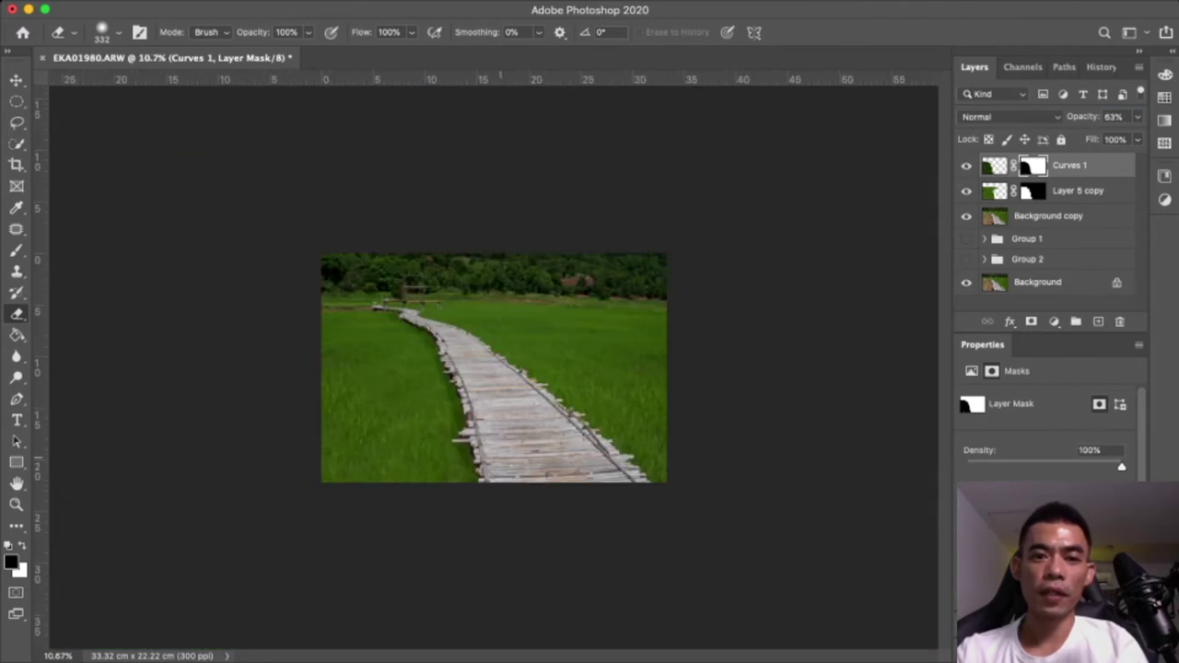
scroll(493, 398, up, 5)
scroll(492, 399, down, 1)
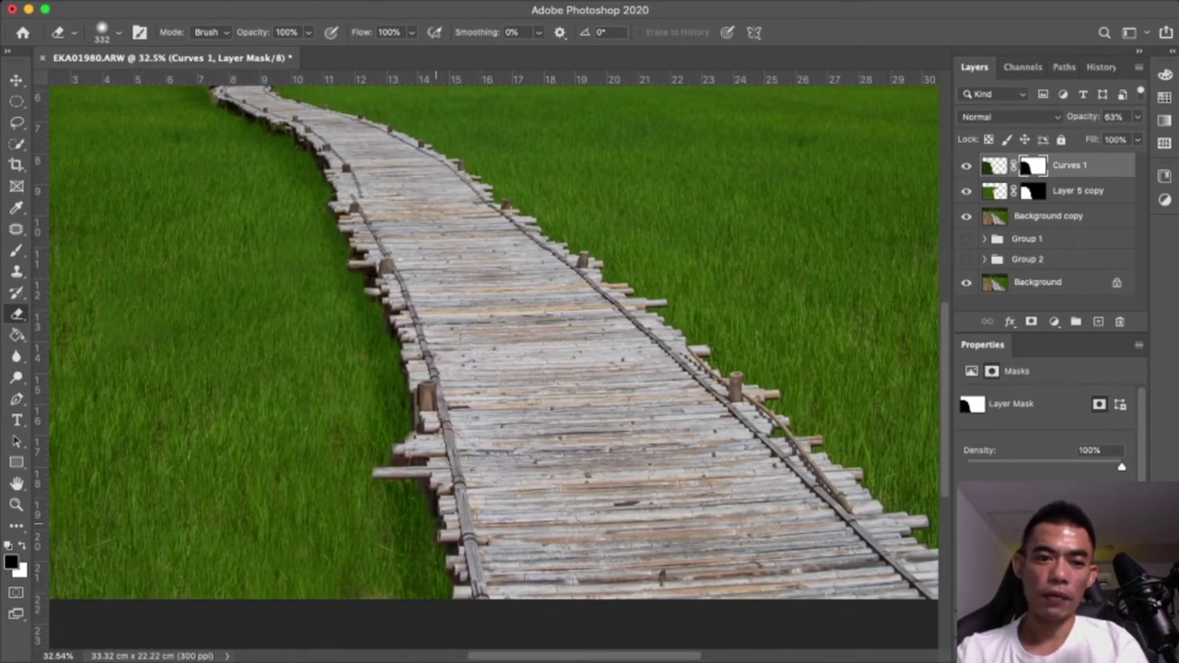
scroll(488, 565, down, 2)
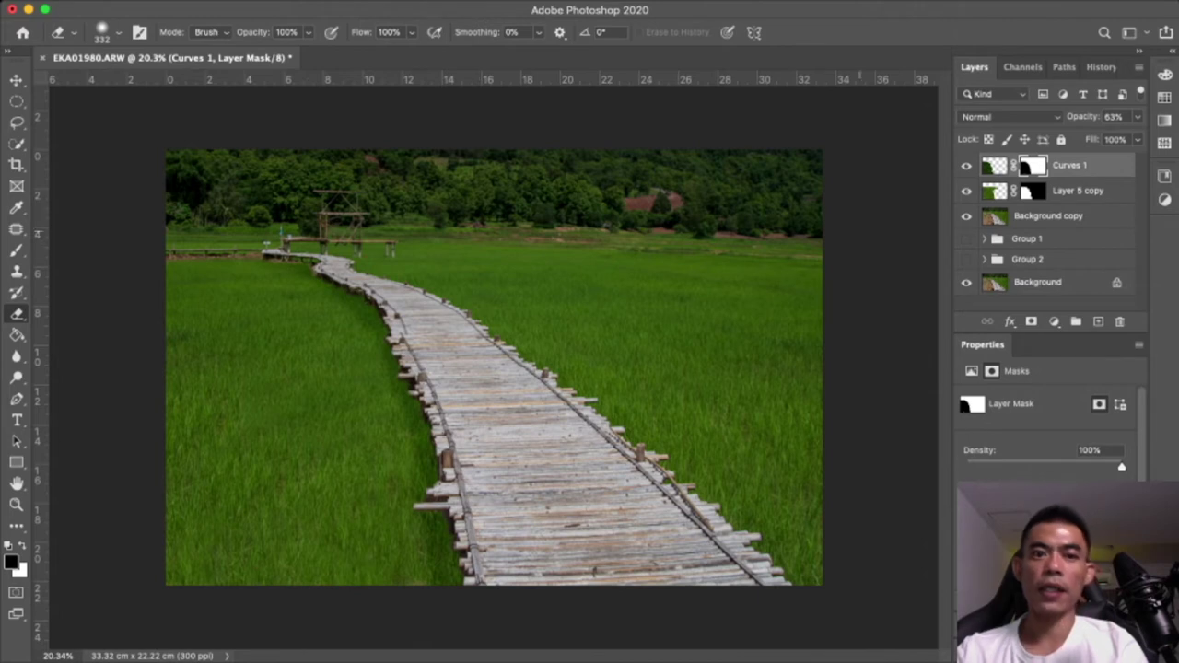
Settle Curves 1's opacity at 51%, then select Layer 5 copy
click(1113, 117)
text(51)
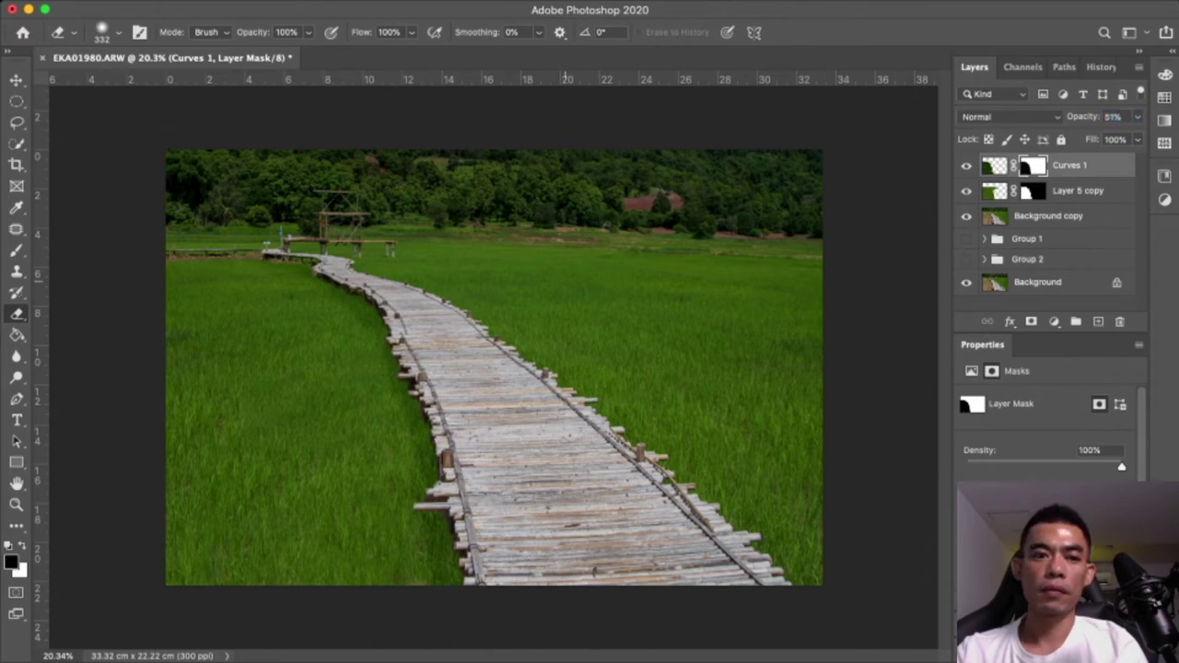
scroll(346, 298, up, 2)
scroll(346, 299, up, 2)
scroll(347, 298, up, 2)
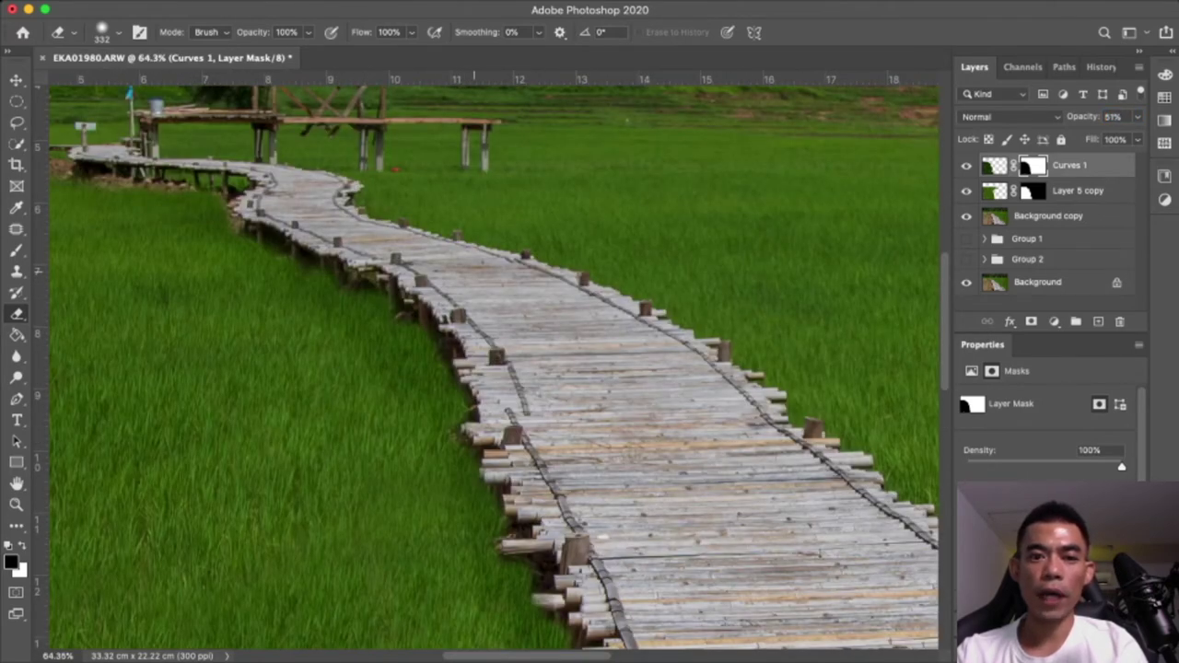
scroll(402, 319, down, 5)
scroll(465, 423, up, 5)
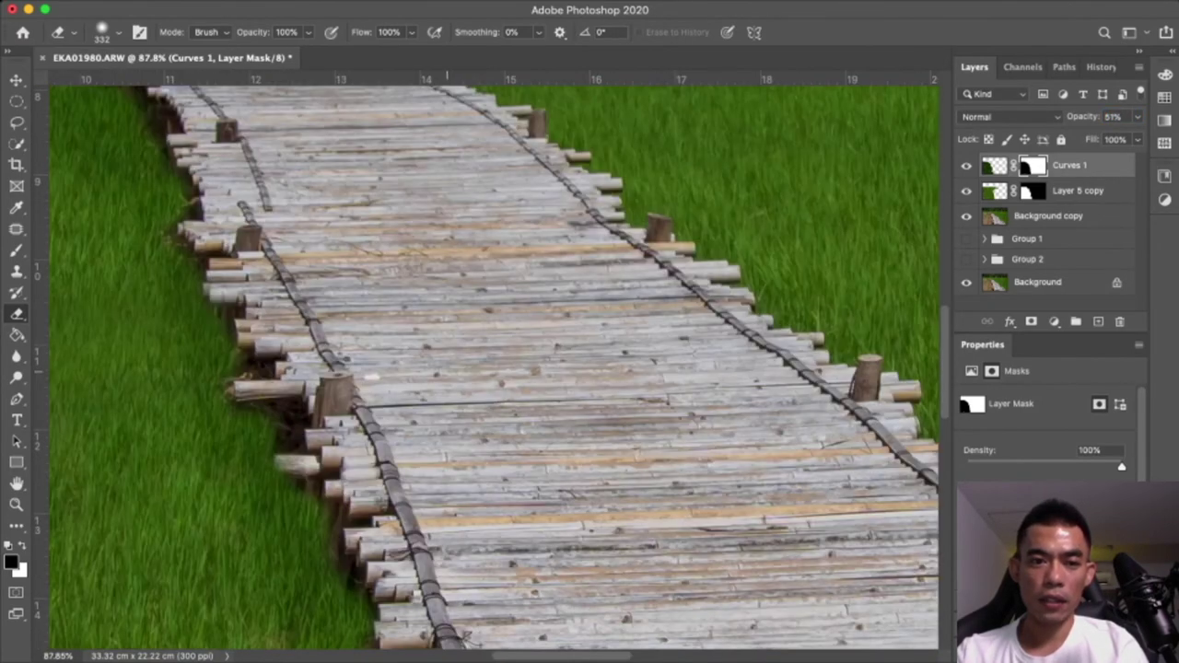
scroll(371, 377, down, 2)
scroll(371, 376, down, 3)
scroll(397, 379, up, 4)
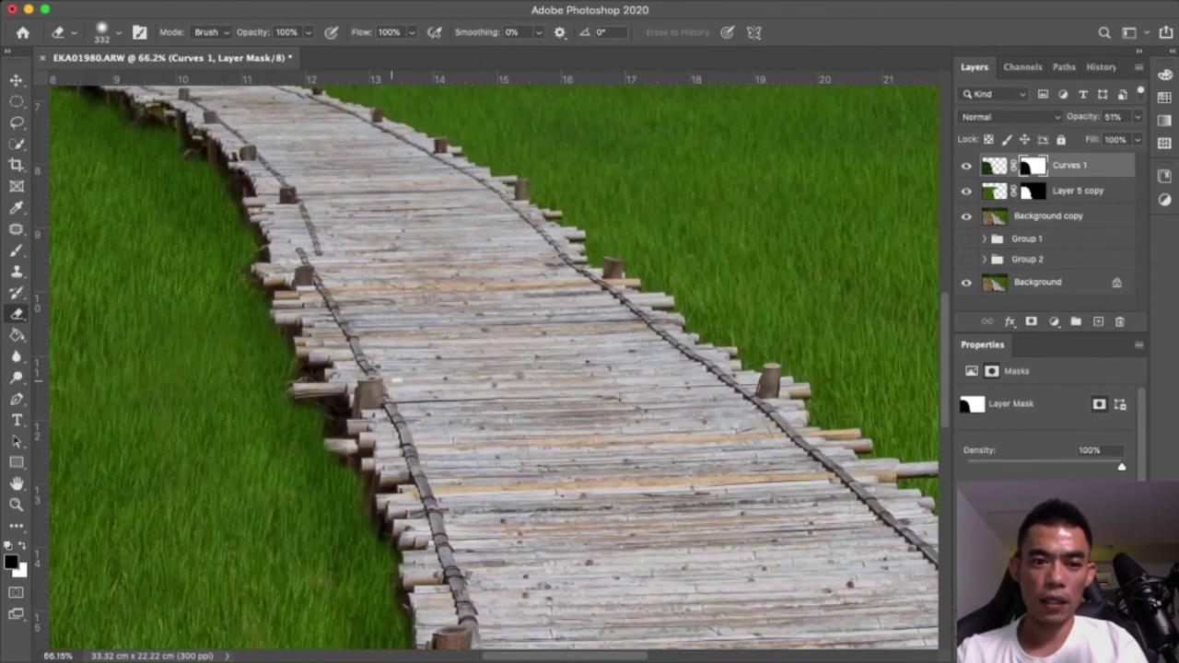
key(alt+bracketleft)
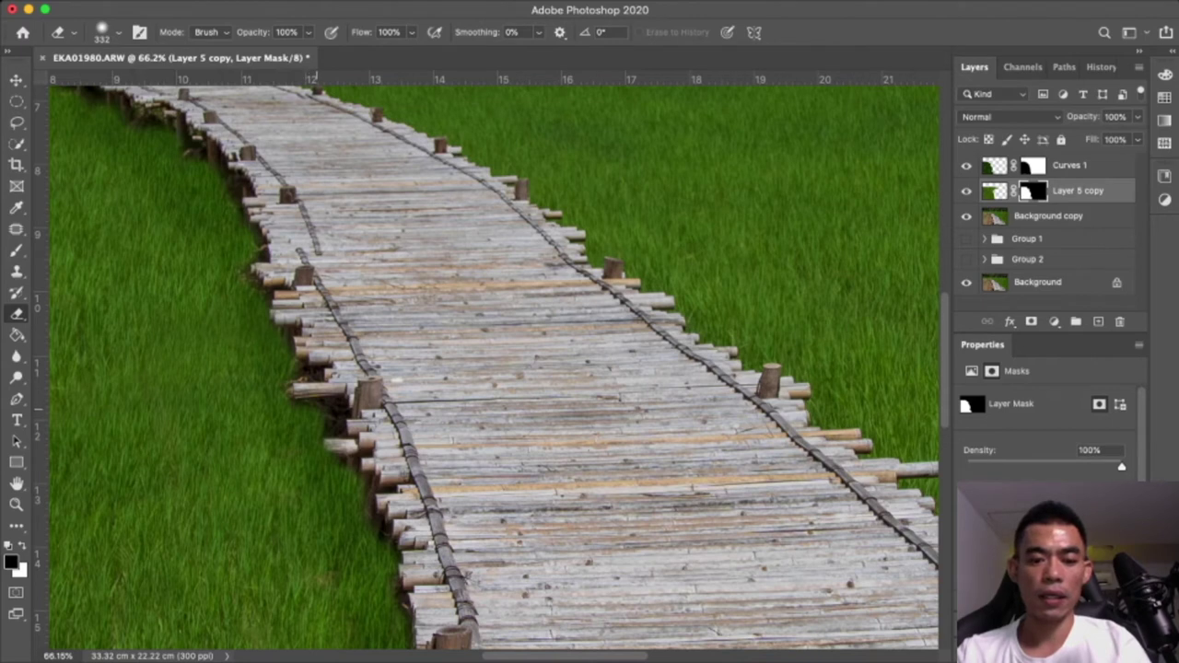
Brush white on Layer 5 copy's mask to reveal grass at two spots along the boardwalk's left edge
key(b)
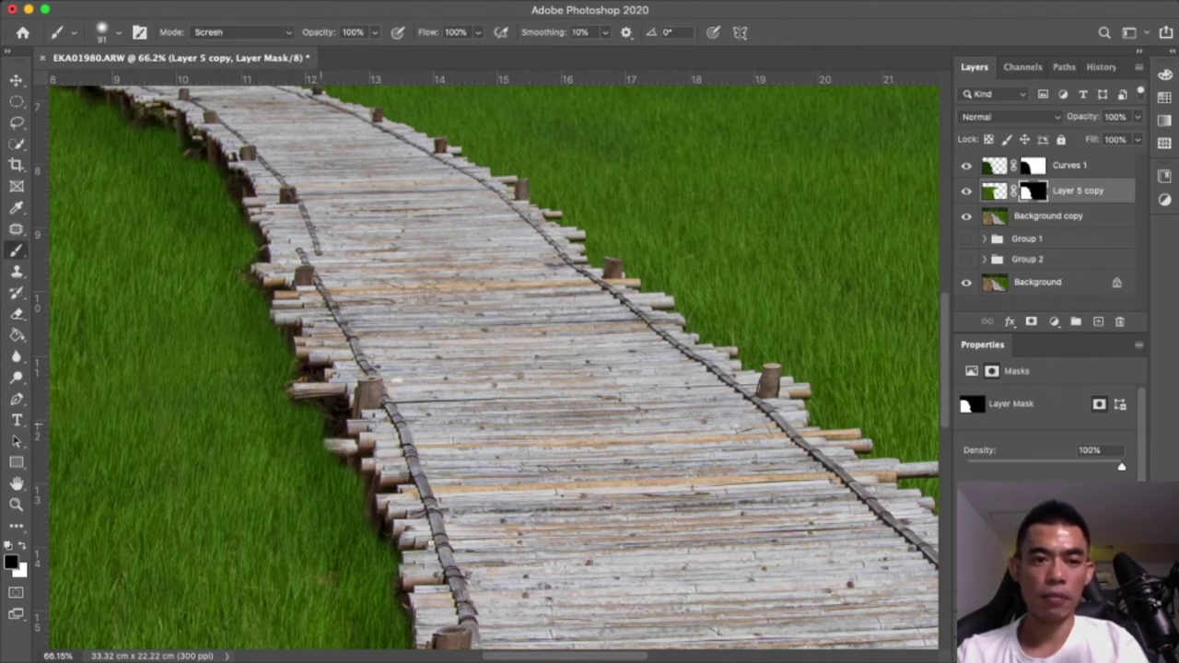
key(x)
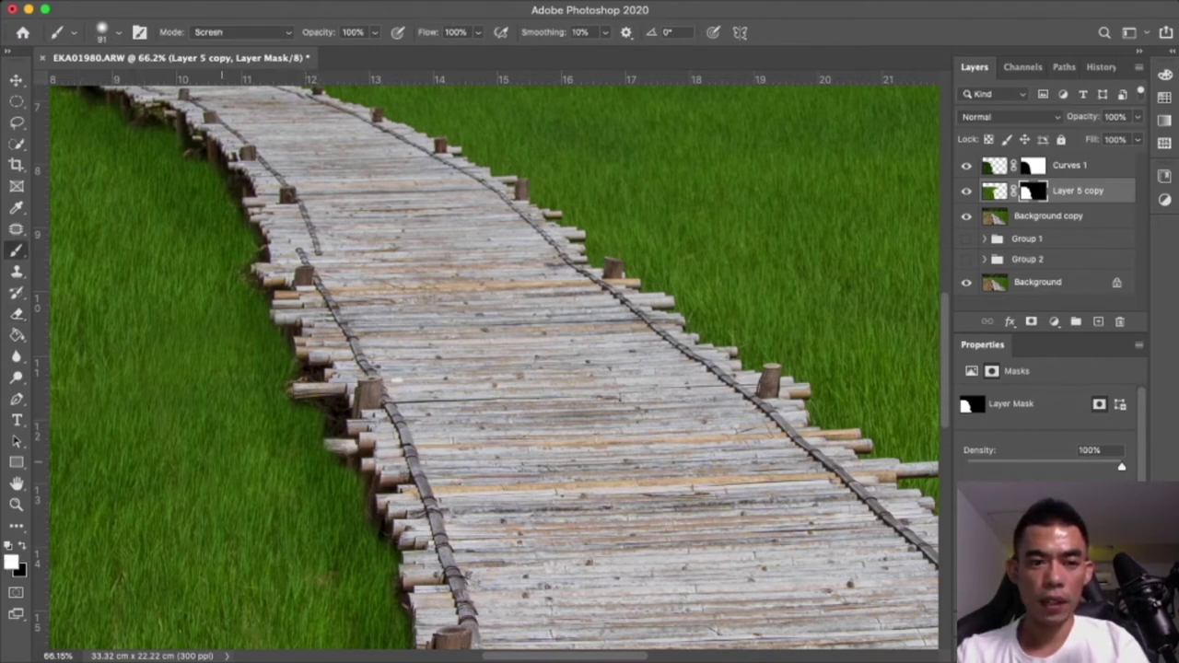
click(326, 417)
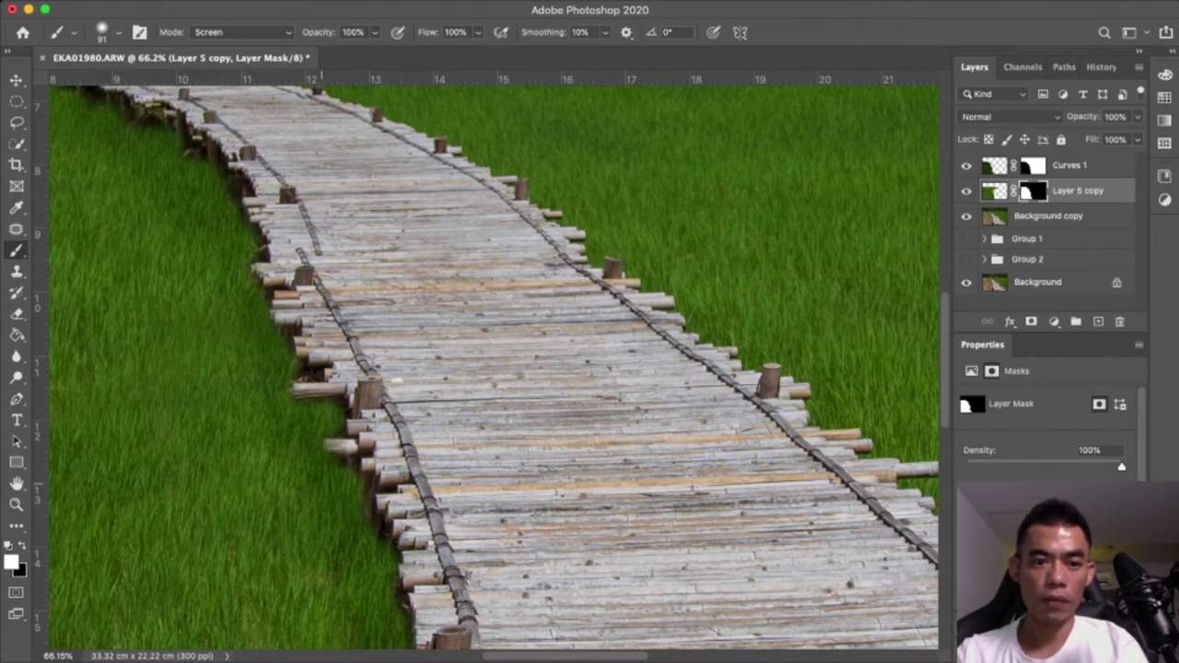
click(377, 531)
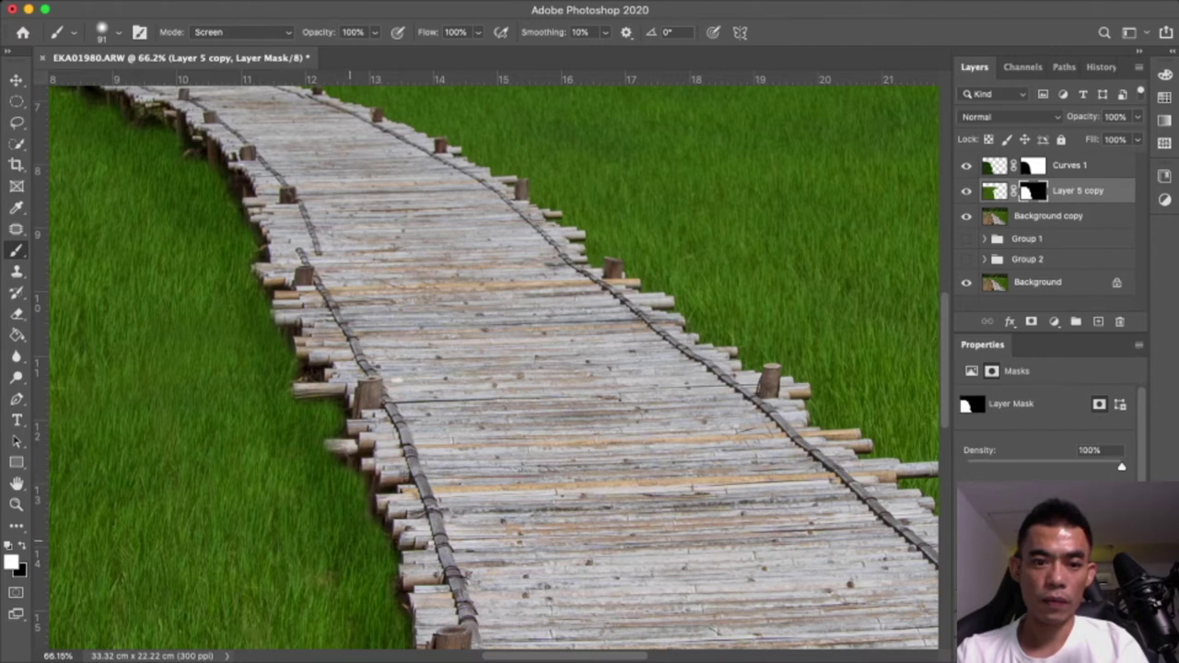
Fit the image, toggle Curves 1 on and off to compare, then reselect Curves 1
key(ctrl+0)
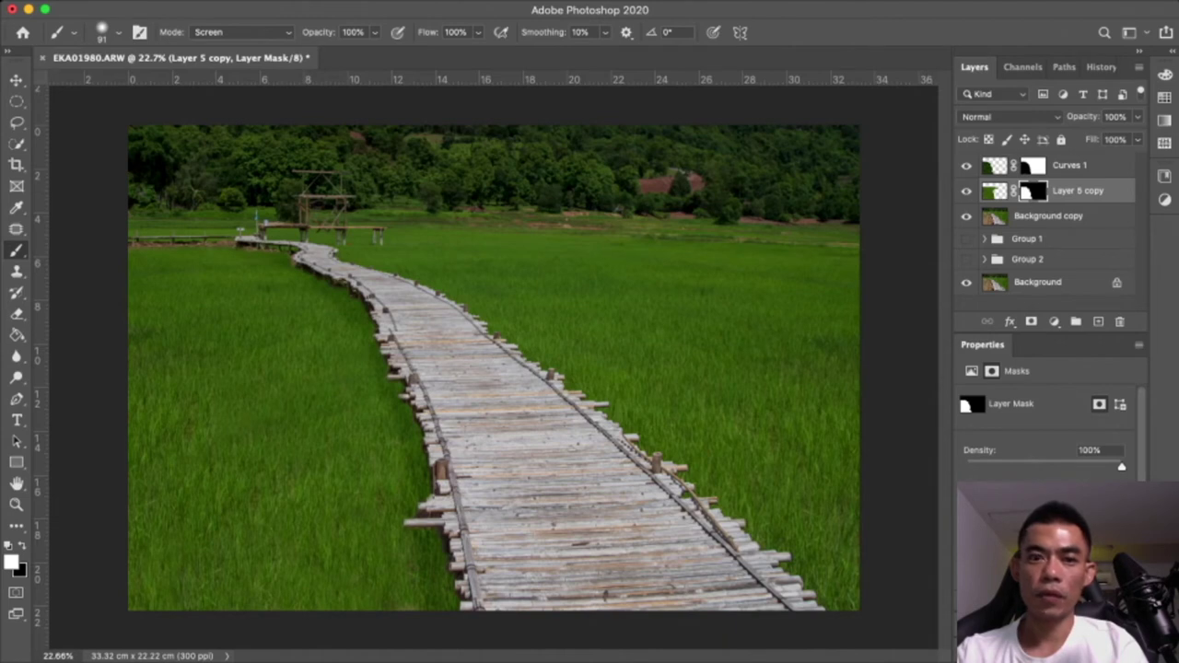
click(966, 165)
click(966, 165)
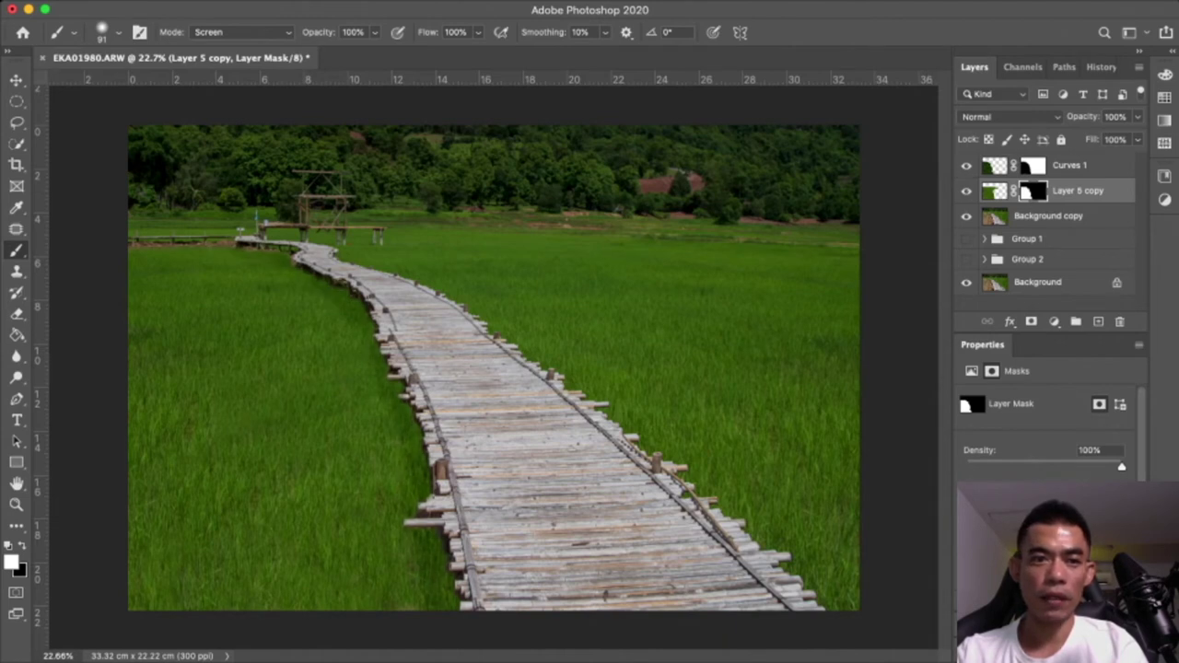
click(966, 165)
click(966, 165)
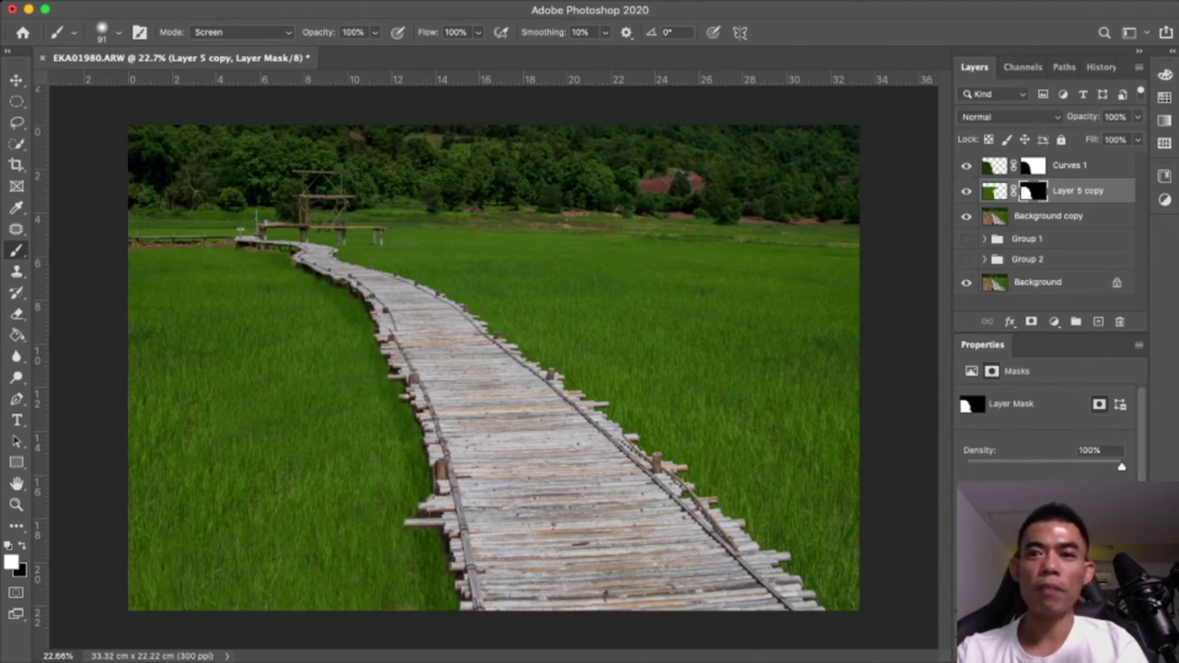
click(1068, 165)
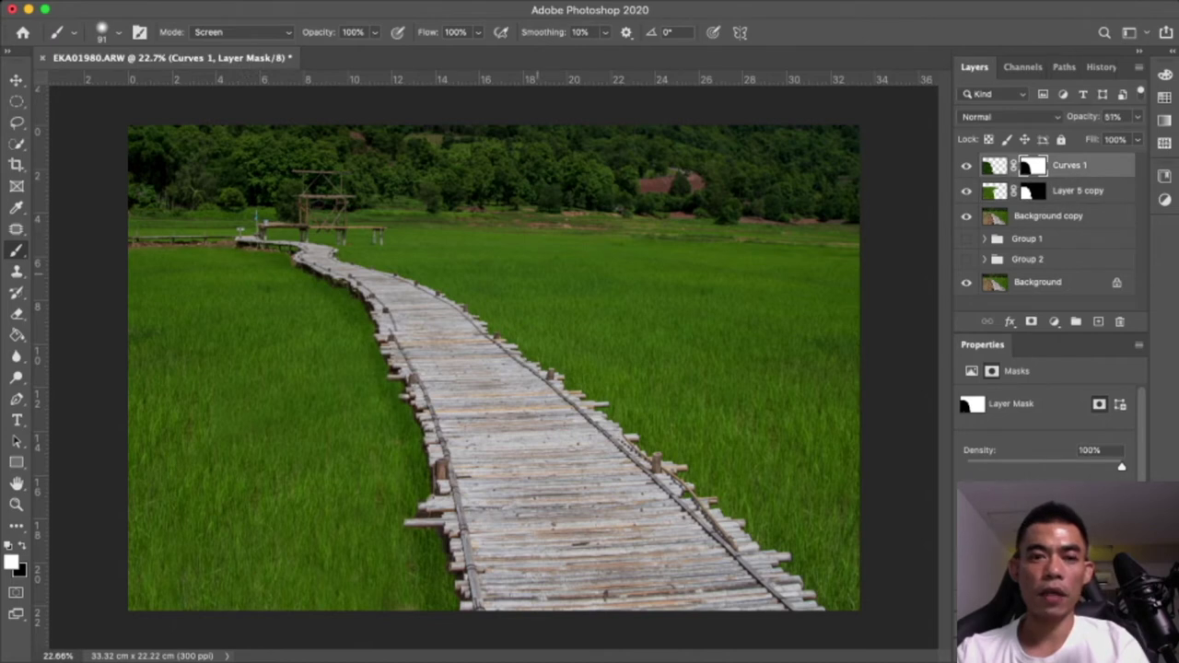
Resize the brush to 1400 px, paint the left-edge grass strip, and lower Curves 1's opacity from 51%
key(x)
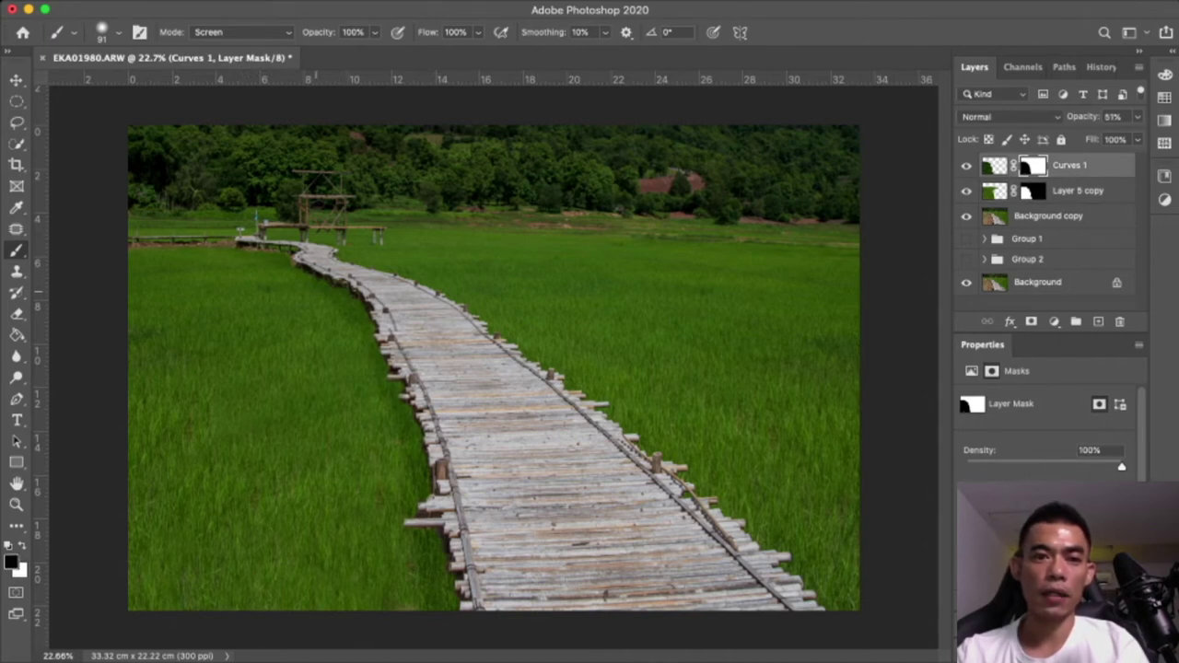
key(bracketright)
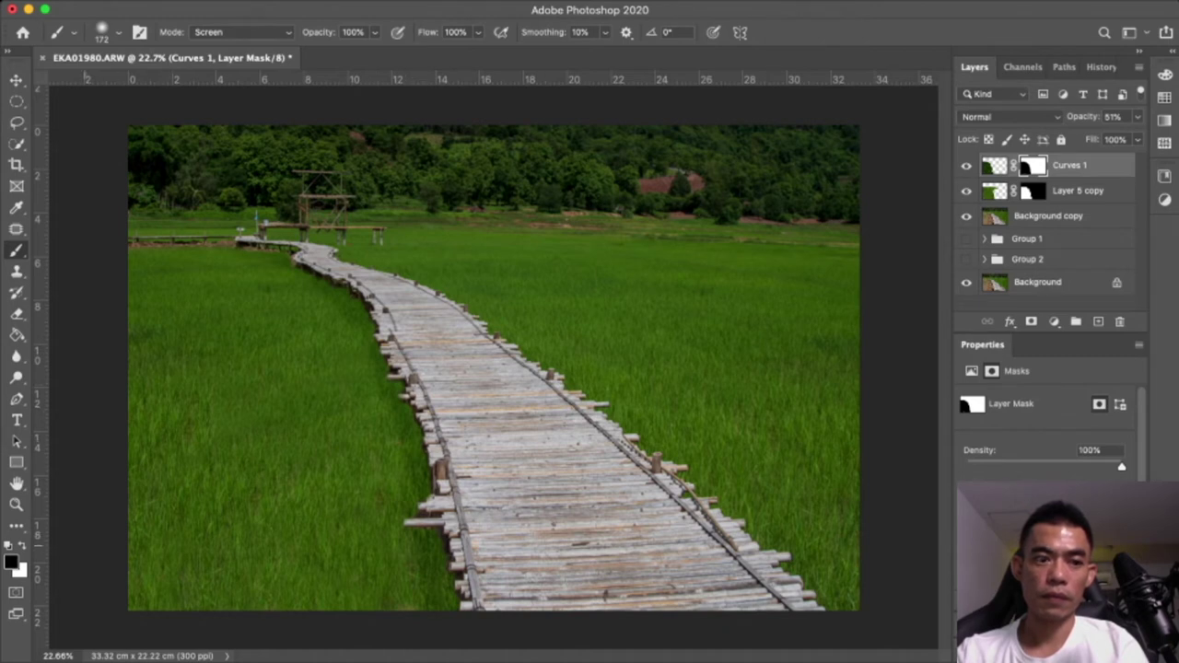
key(x)
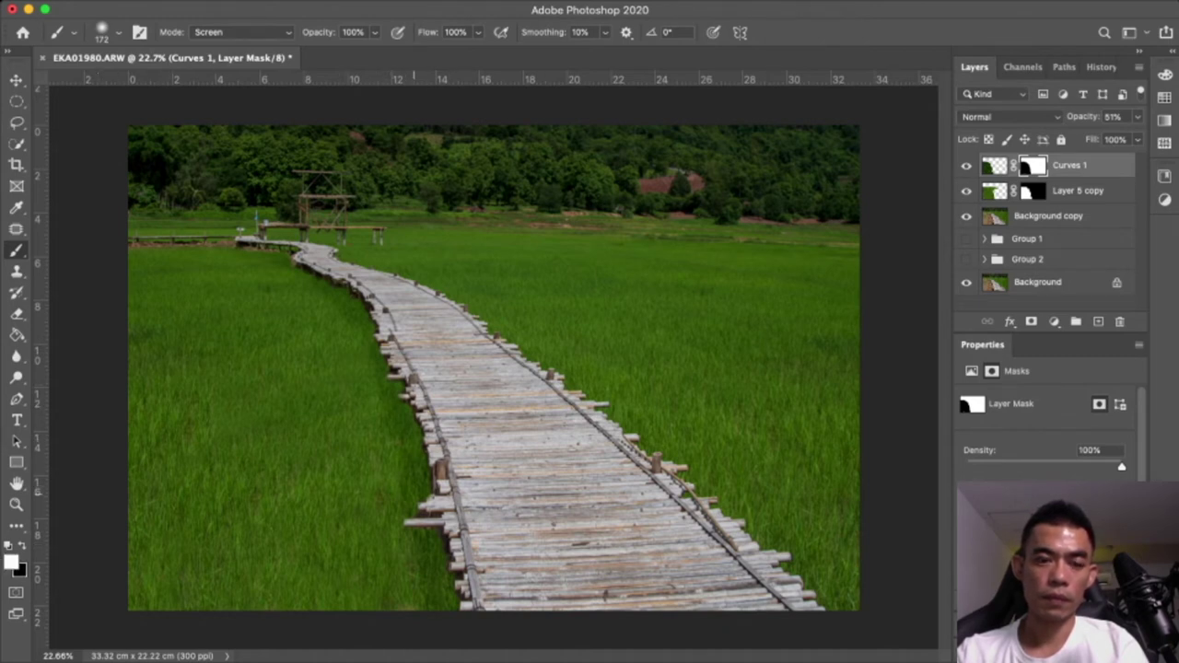
key(bracketright)
key(bracketright)
key(bracketright)
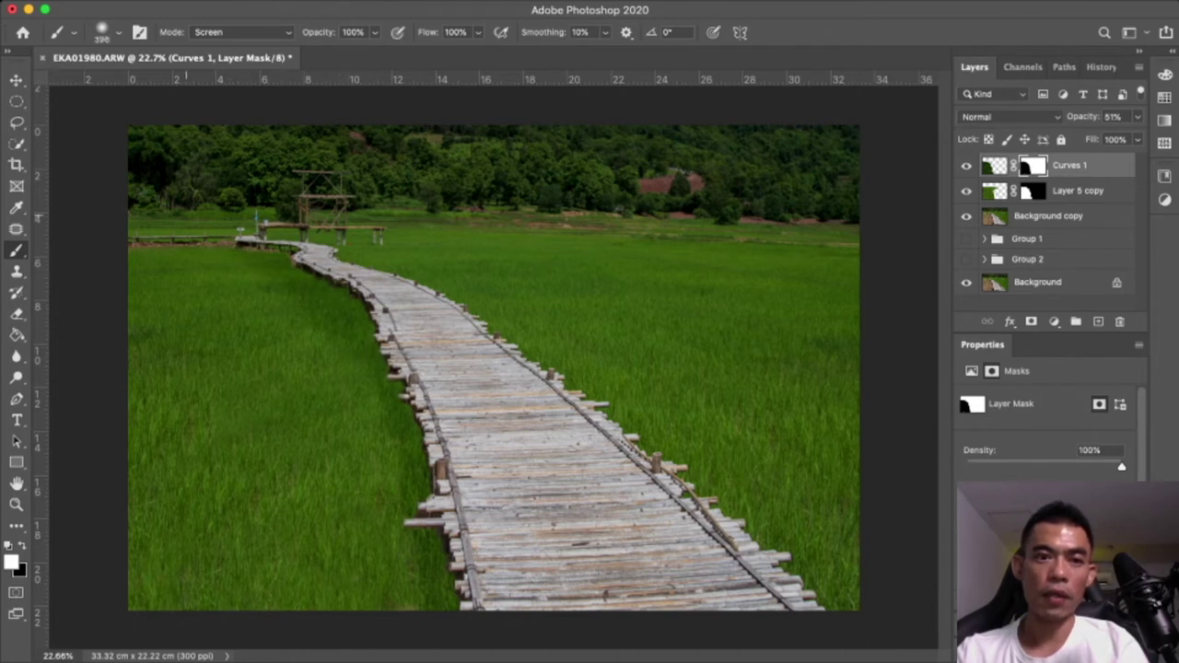
drag(134, 261, 221, 261)
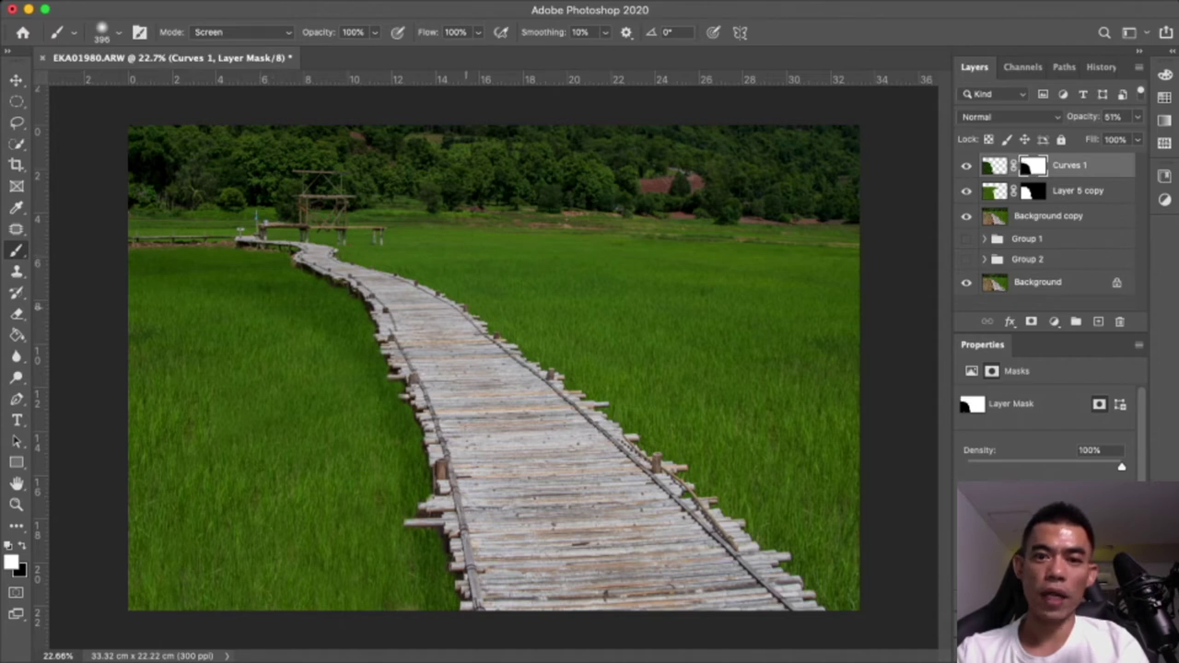
key(bracketright)
key(bracketright)
key(bracketright)
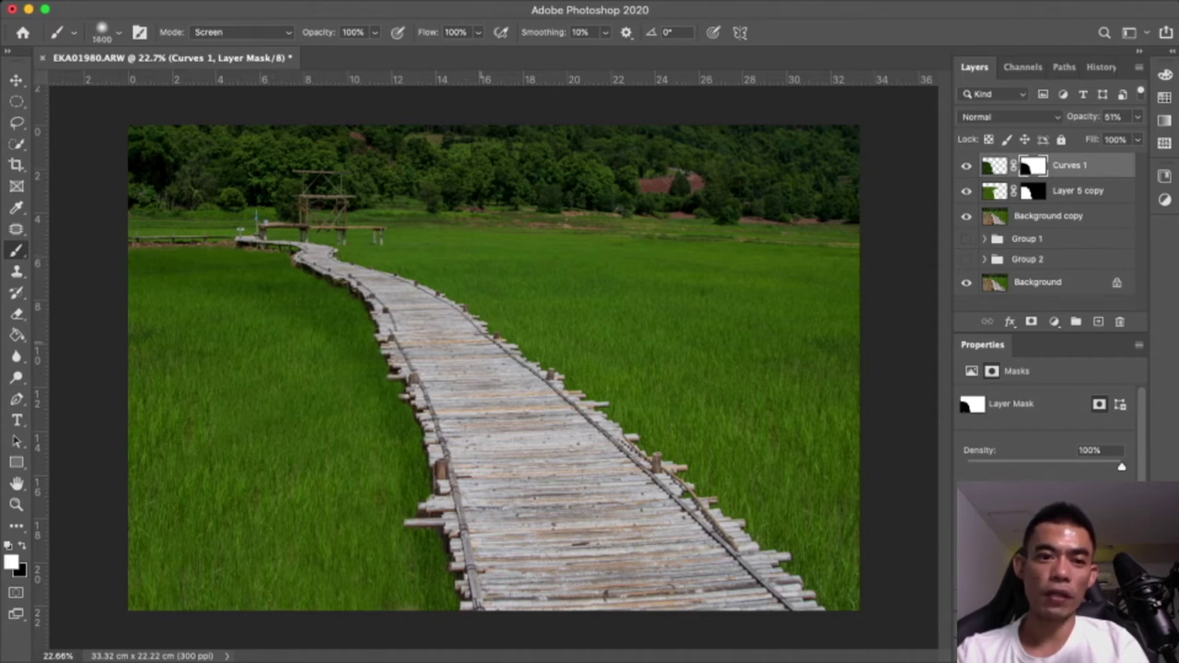
key(bracketleft)
key(bracketleft)
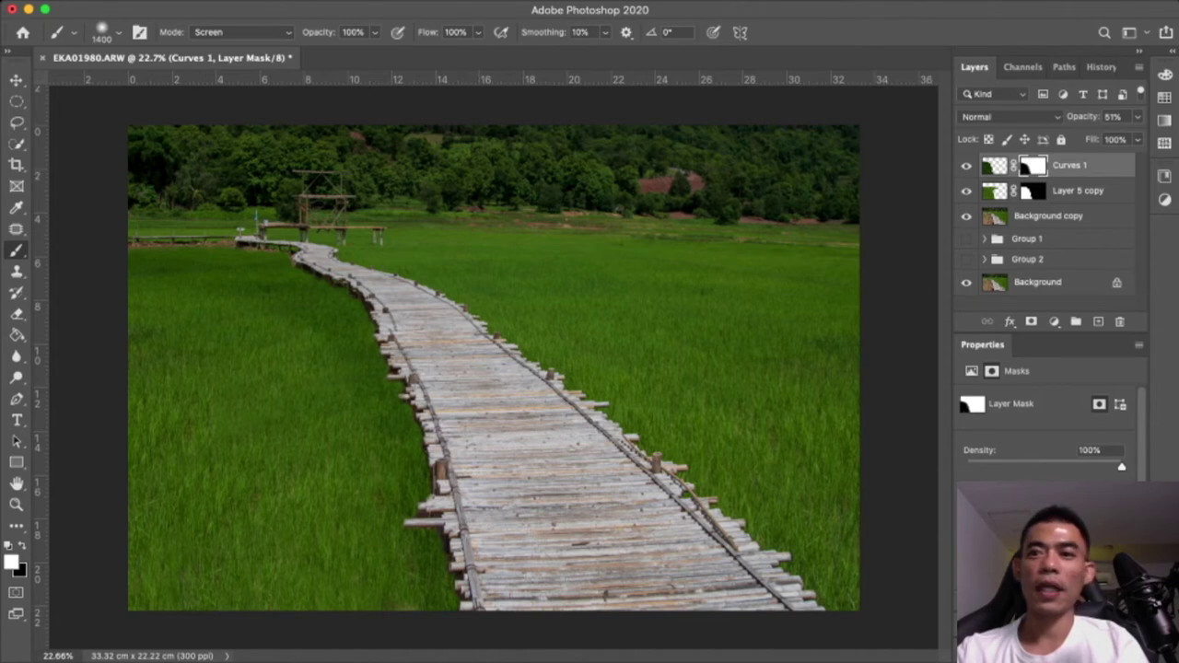
text(28)
key(Return)
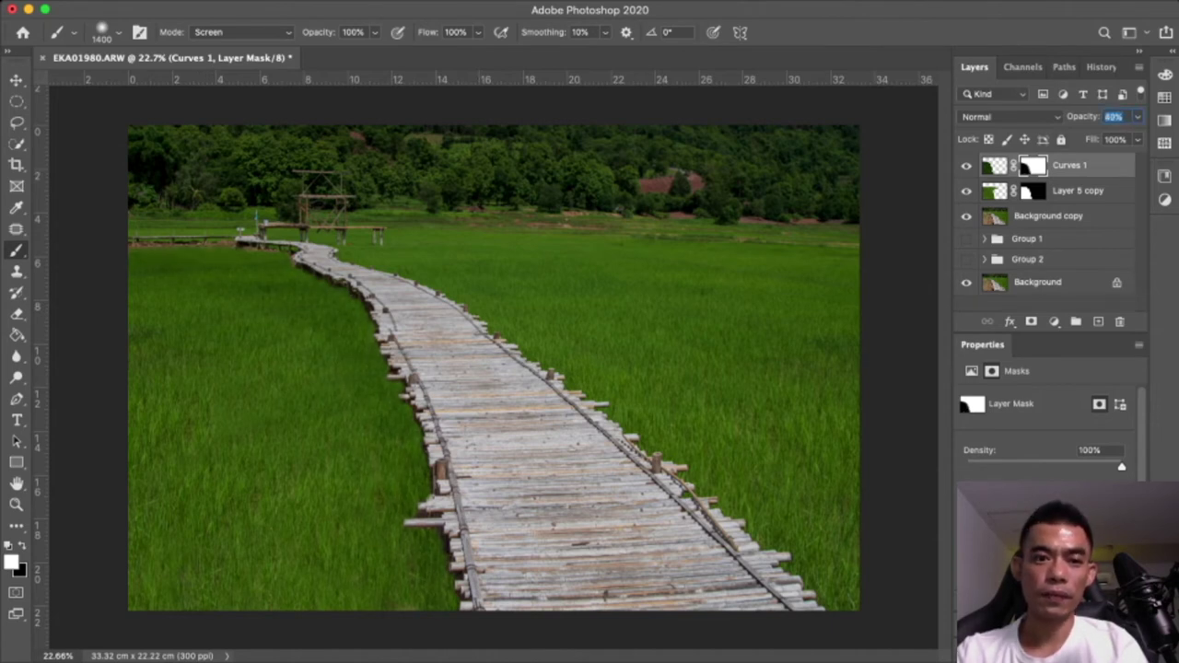
Set the Curves 1 layer opacity to 60% and zoom out to view the whole image
key(Return)
scroll(494, 368, down, 5)
scroll(494, 368, up, 2)
scroll(514, 373, up, 5)
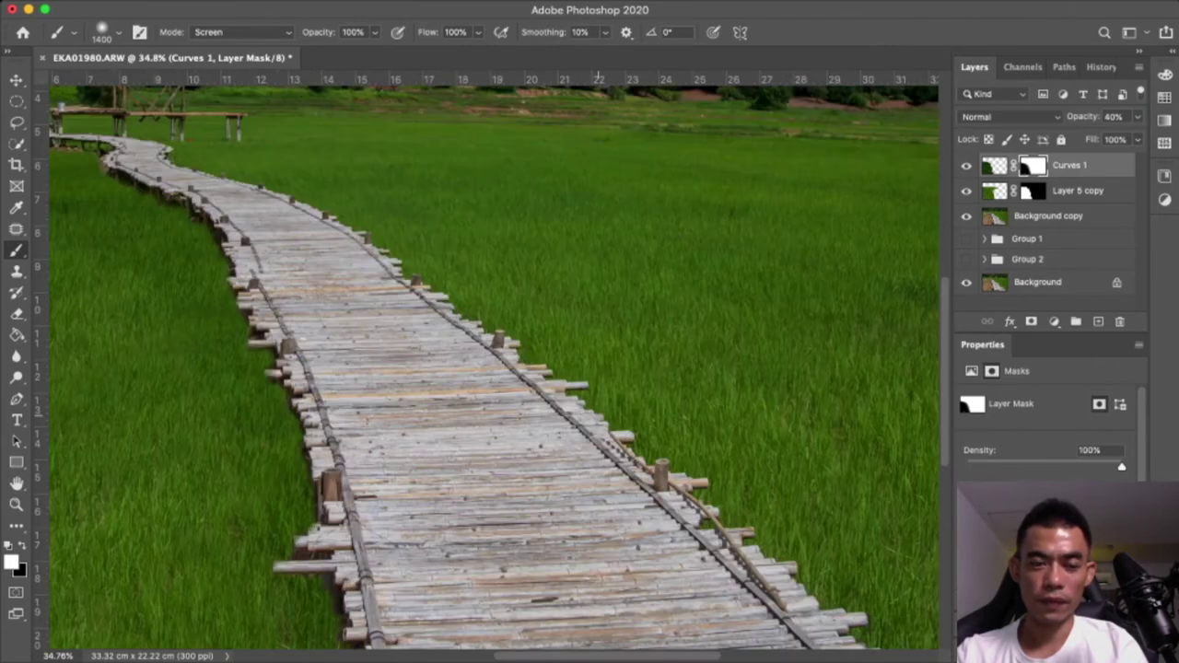
scroll(514, 373, up, 1)
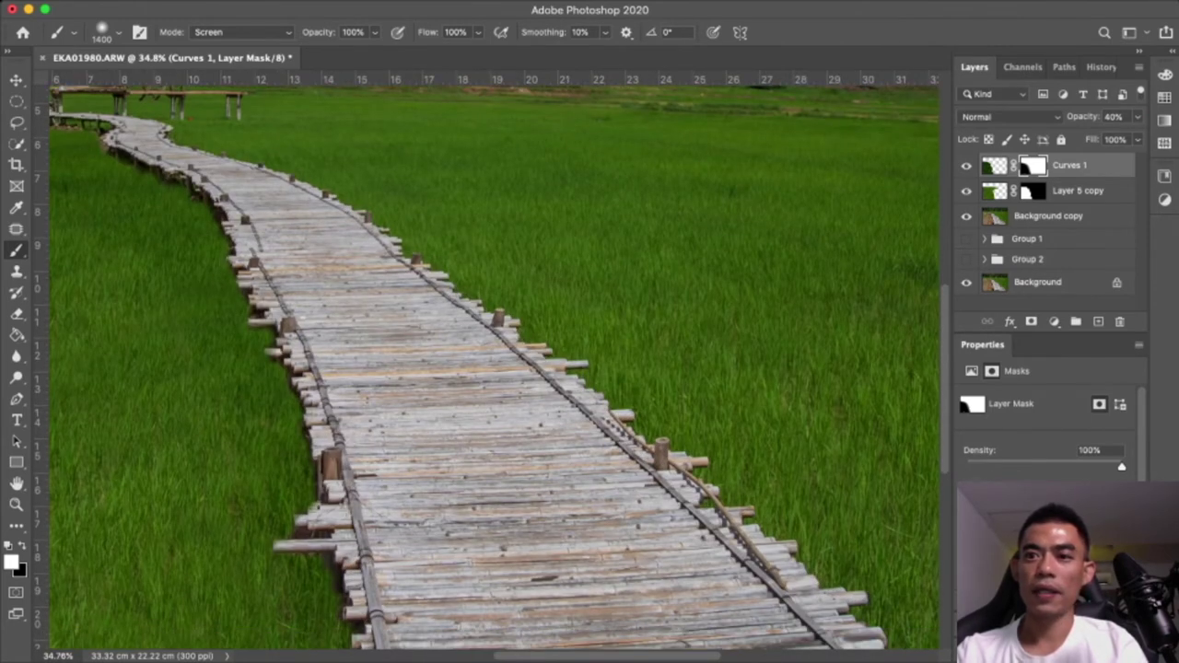
text(27)
text(60)
key(Return)
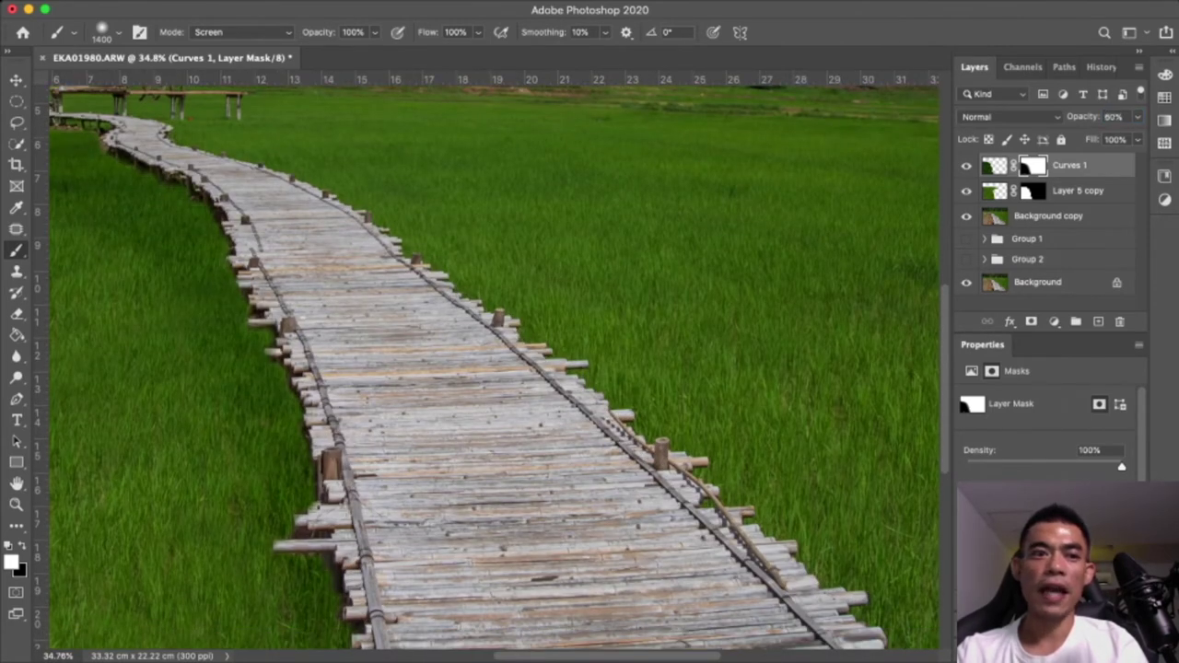
scroll(494, 367, left, 5)
scroll(520, 369, down, 3)
scroll(521, 368, left, 3)
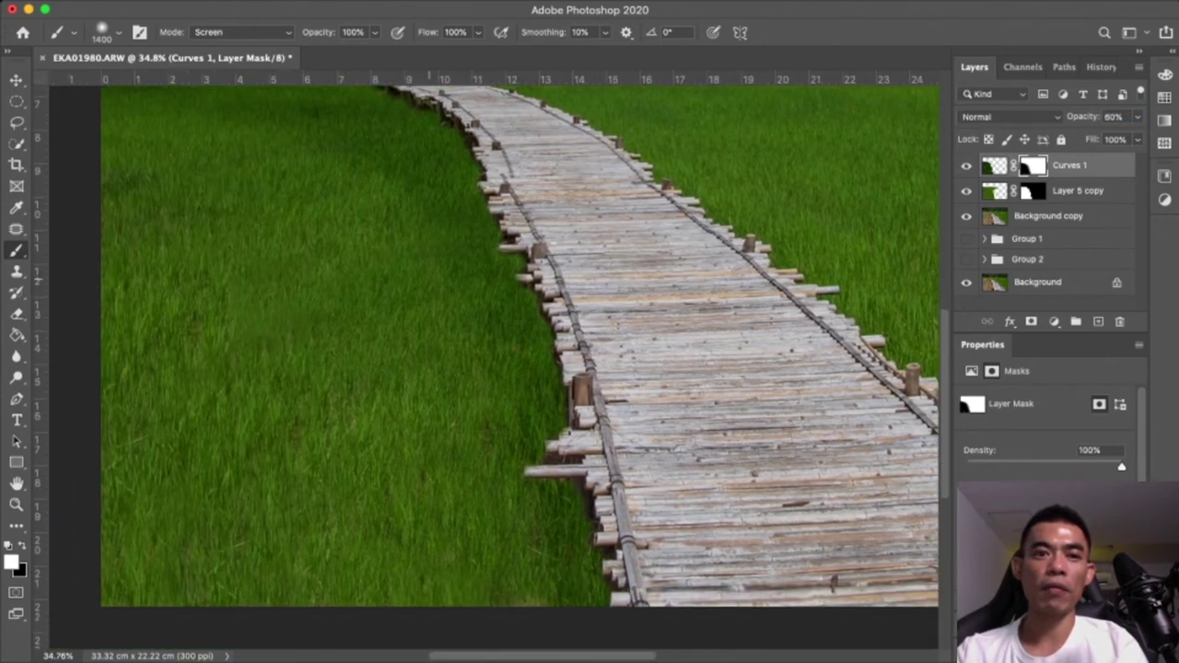
scroll(520, 369, down, 2)
Toggle the foreground colour between black and white, ending on black
key(x)
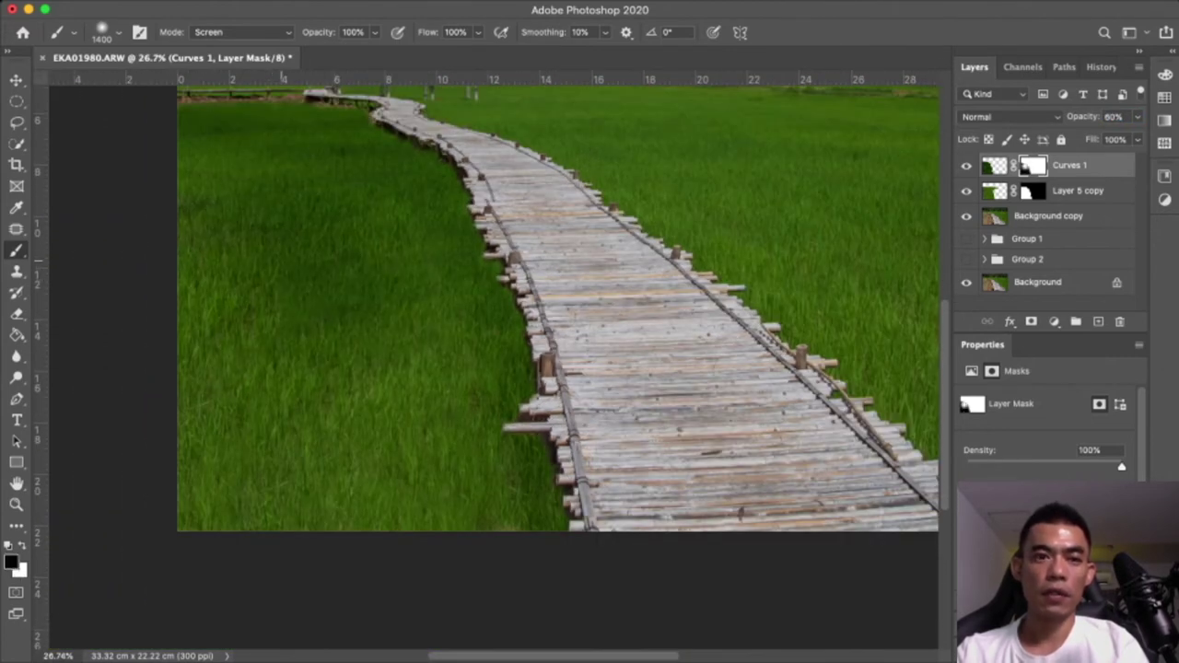
scroll(313, 262, down, 3)
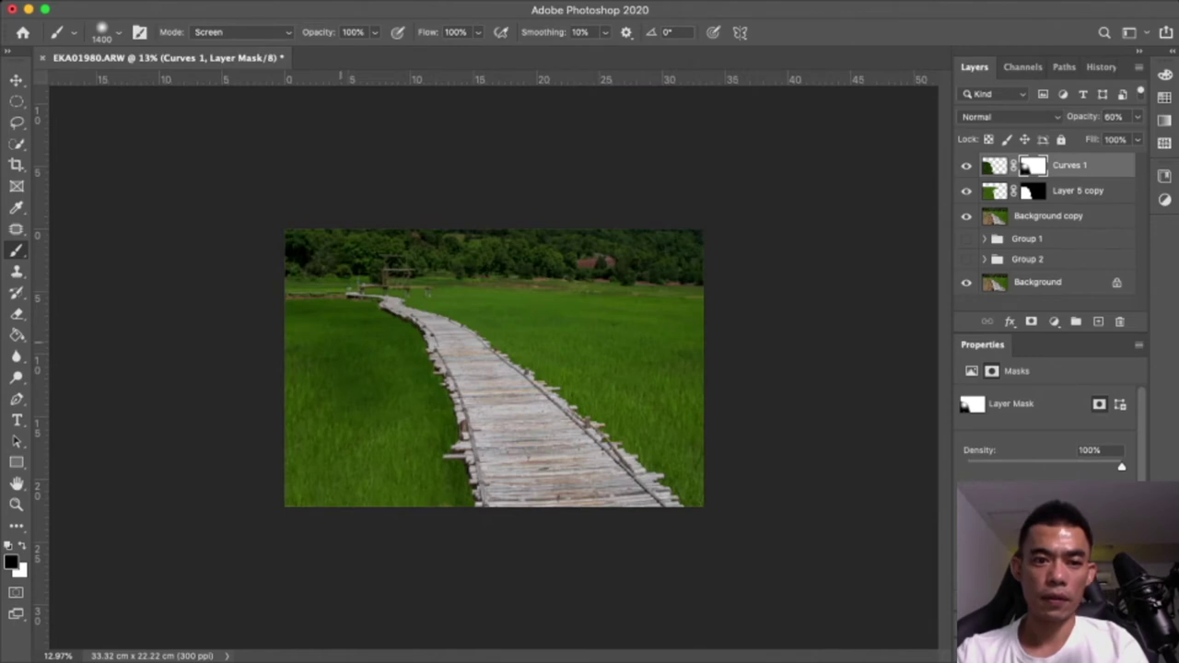
scroll(342, 267, up, 2)
key(x)
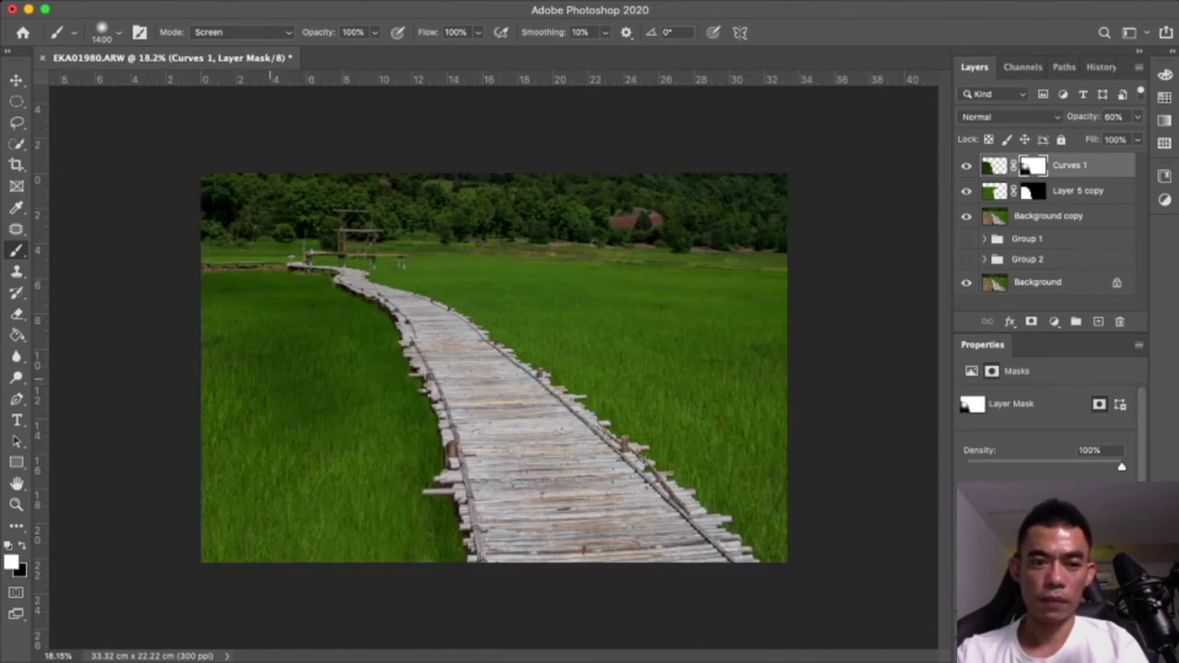
key(x)
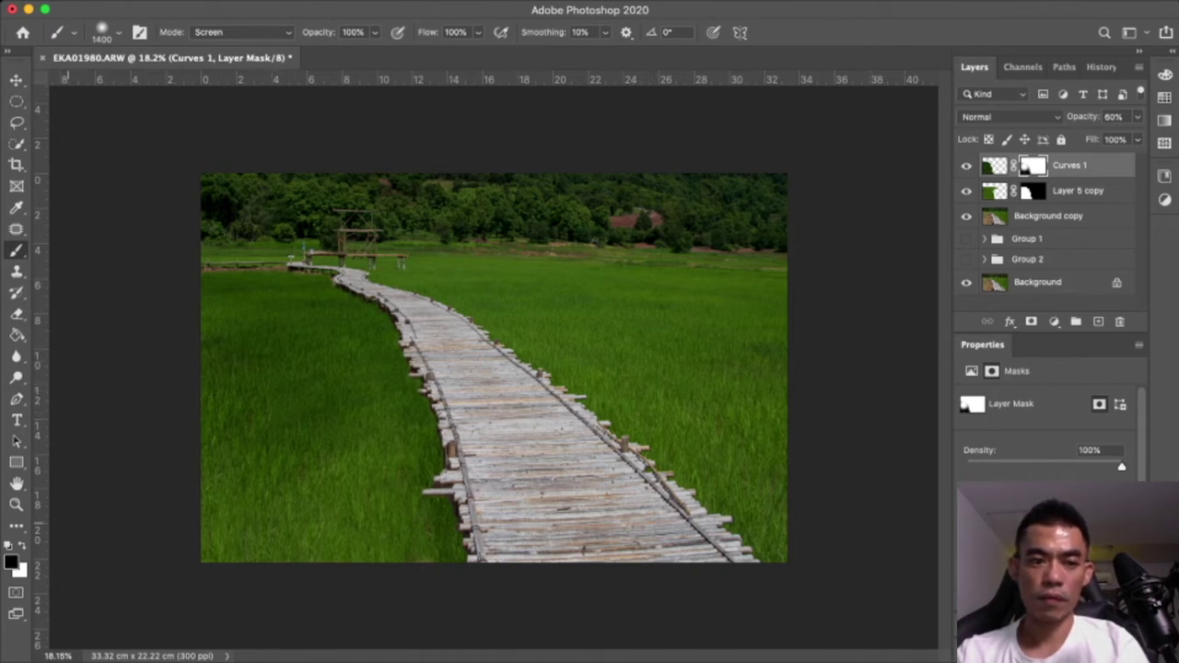
Cycle through the eyedropper, move and brush tools, returning to the brush with black foreground
key(i)
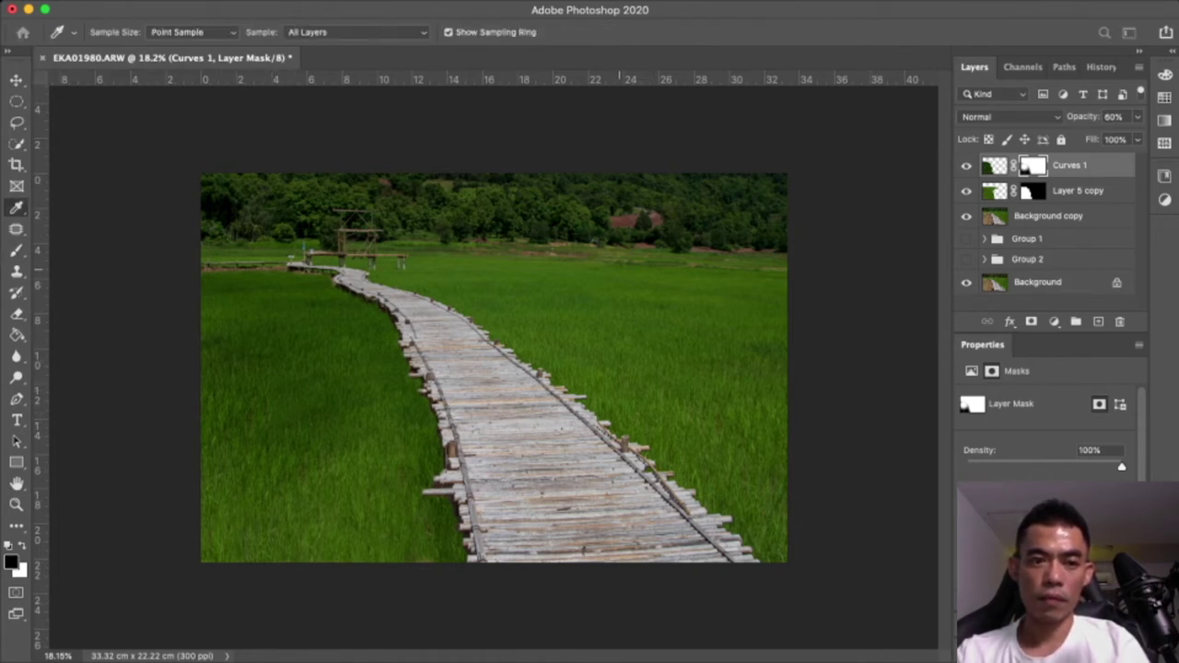
key(b)
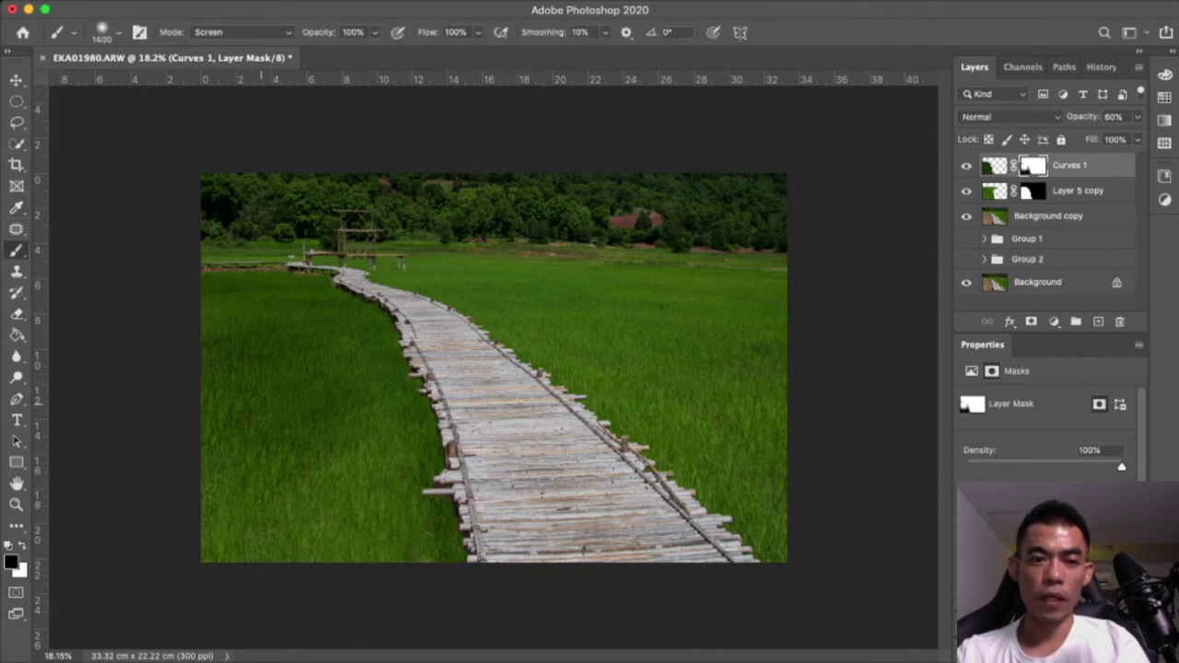
key(c)
key(x)
key(v)
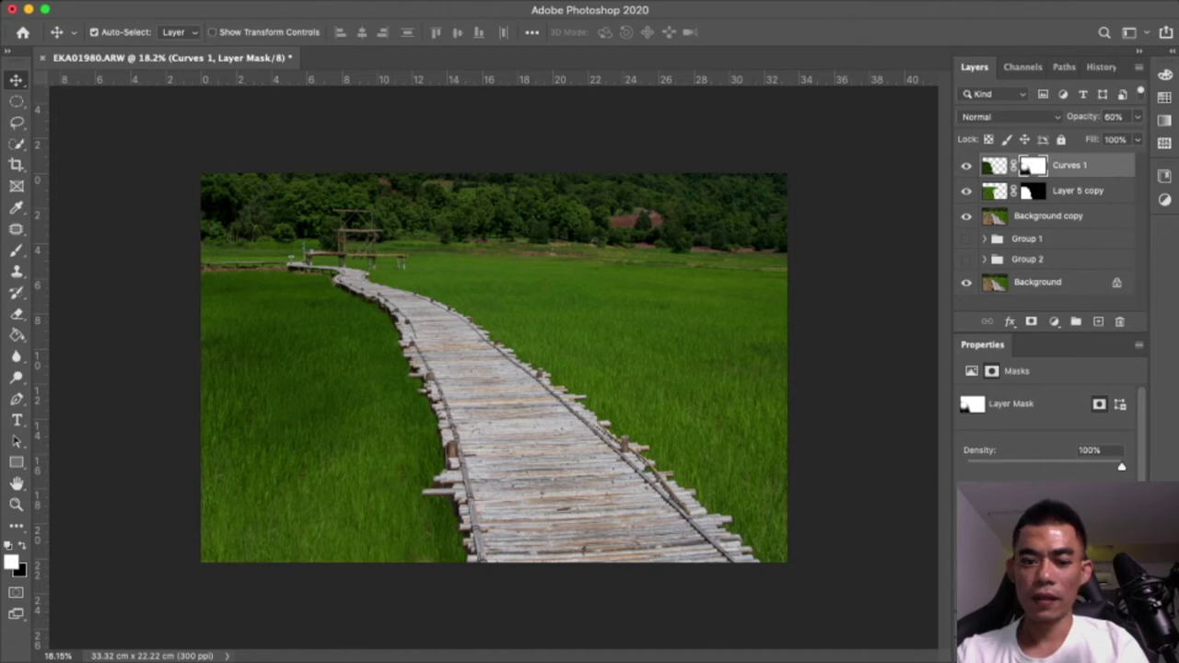
key(b)
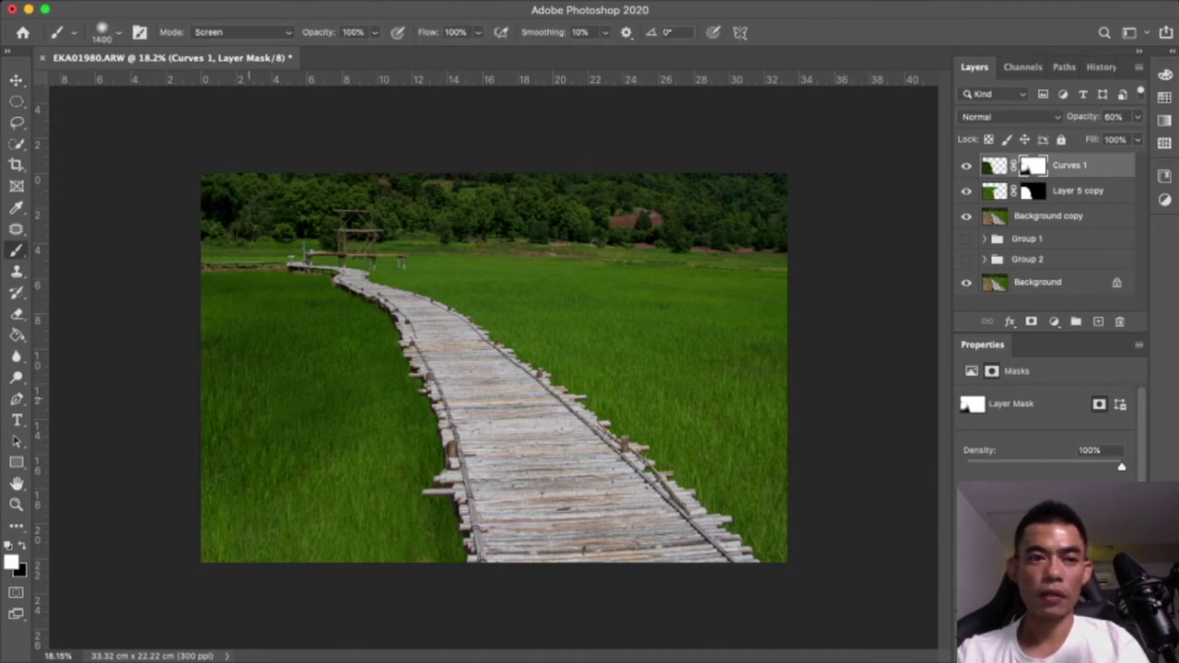
key(x)
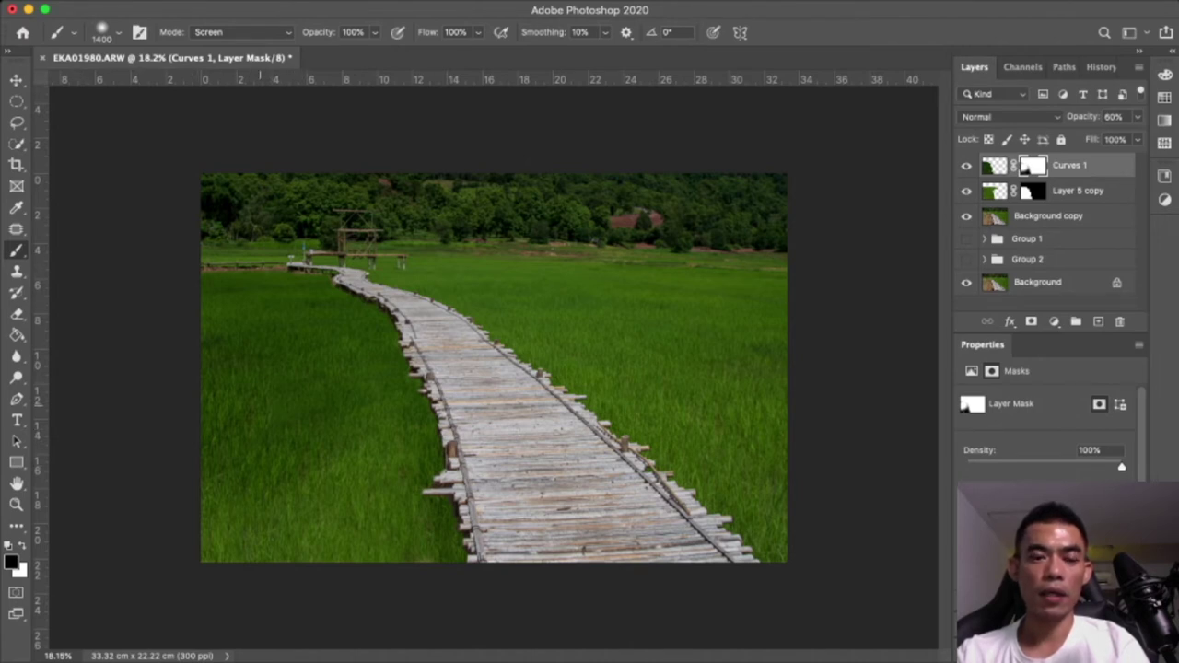
Cancel out of Select and Mask, then lower Curves 1 opacity to 31% and zoom in
key(ctrl+alt+r)
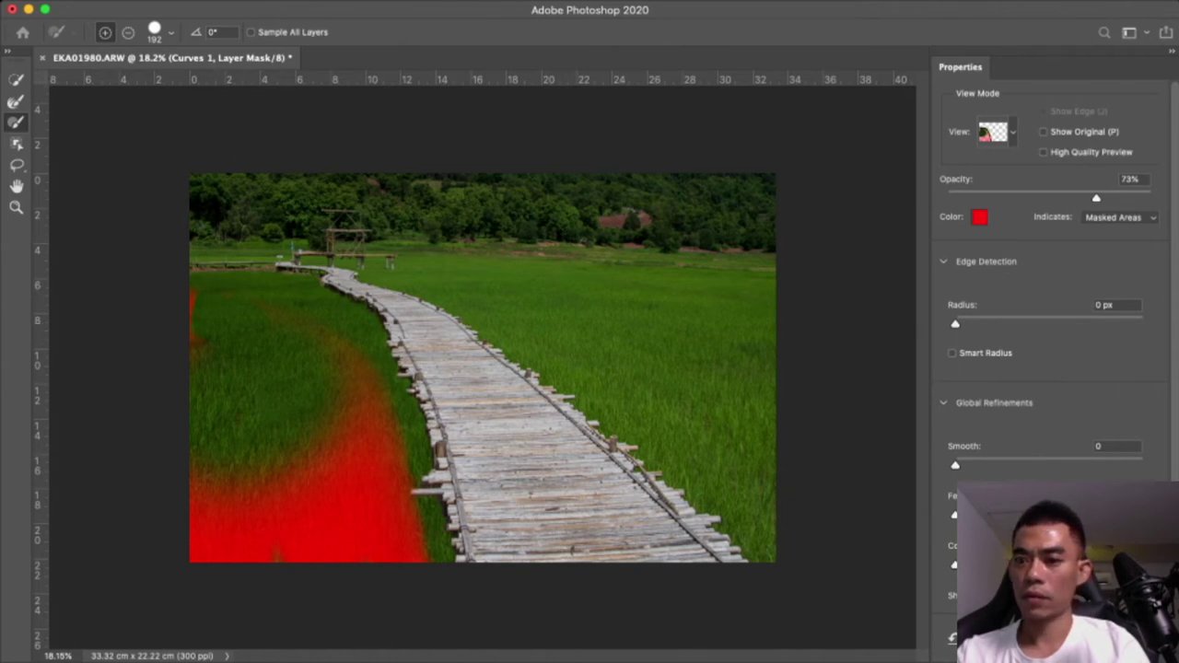
key(Escape)
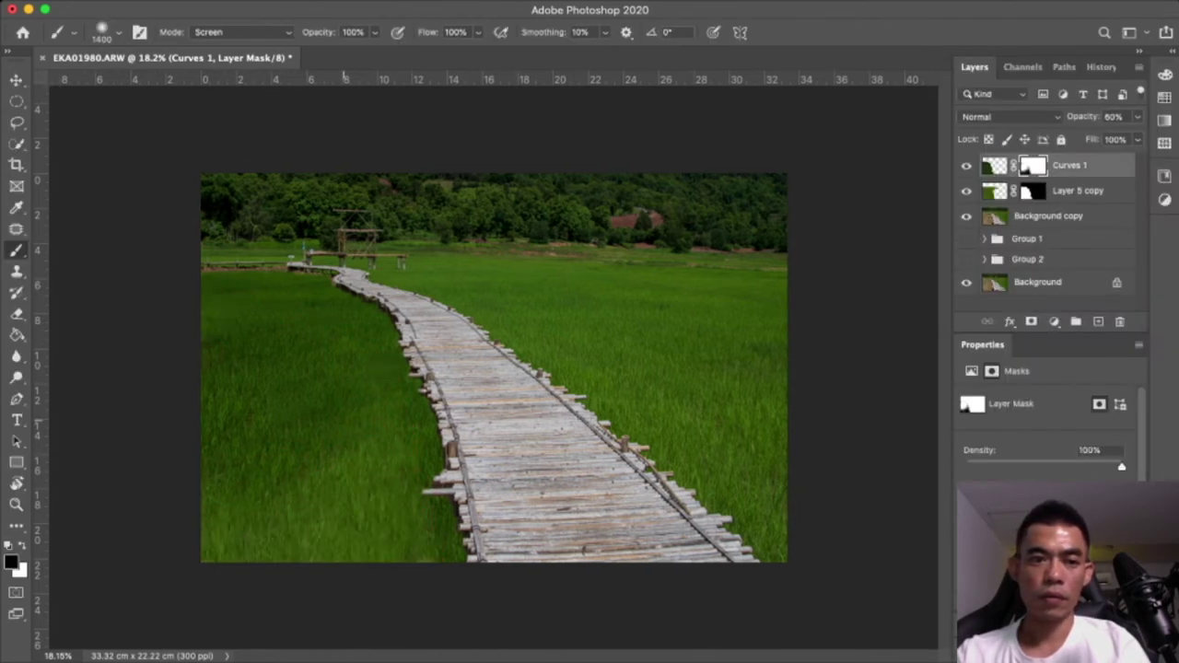
text(63)
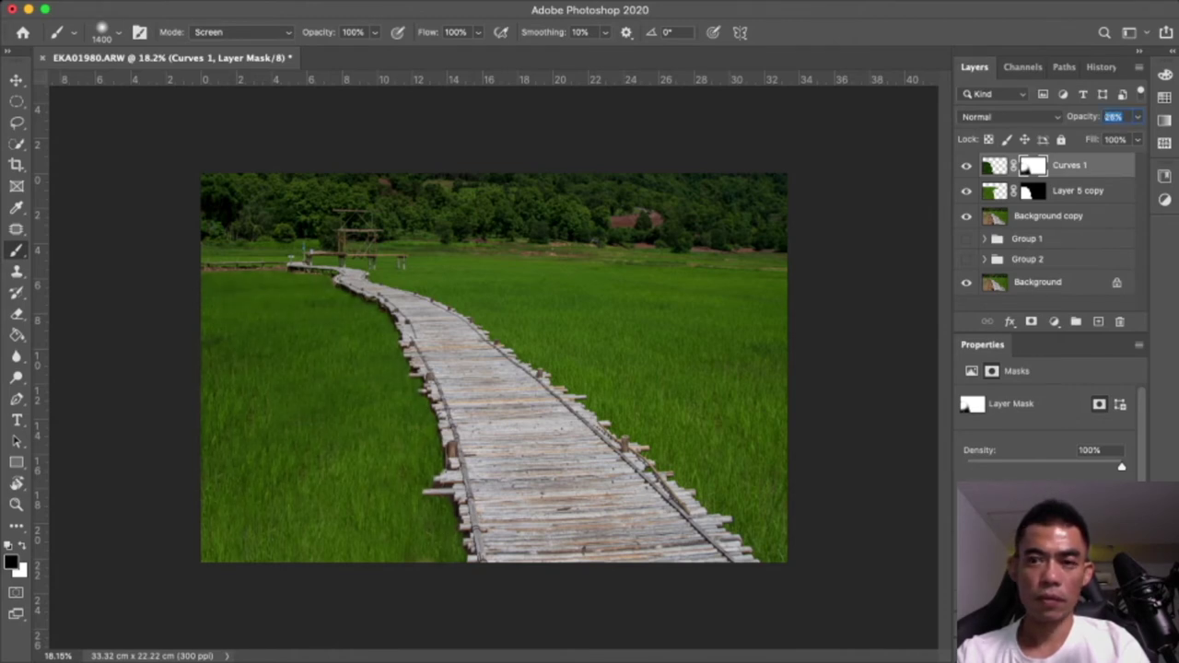
text(18)
key(Return)
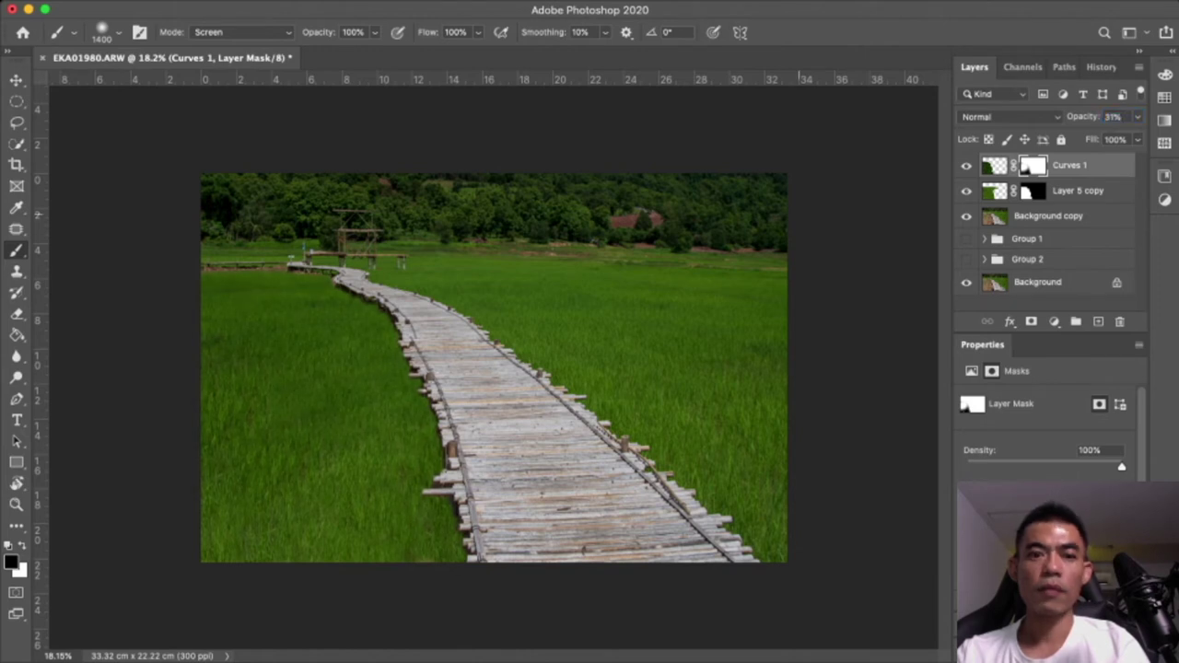
scroll(493, 369, down, 5)
scroll(493, 369, up, 5)
scroll(496, 370, up, 2)
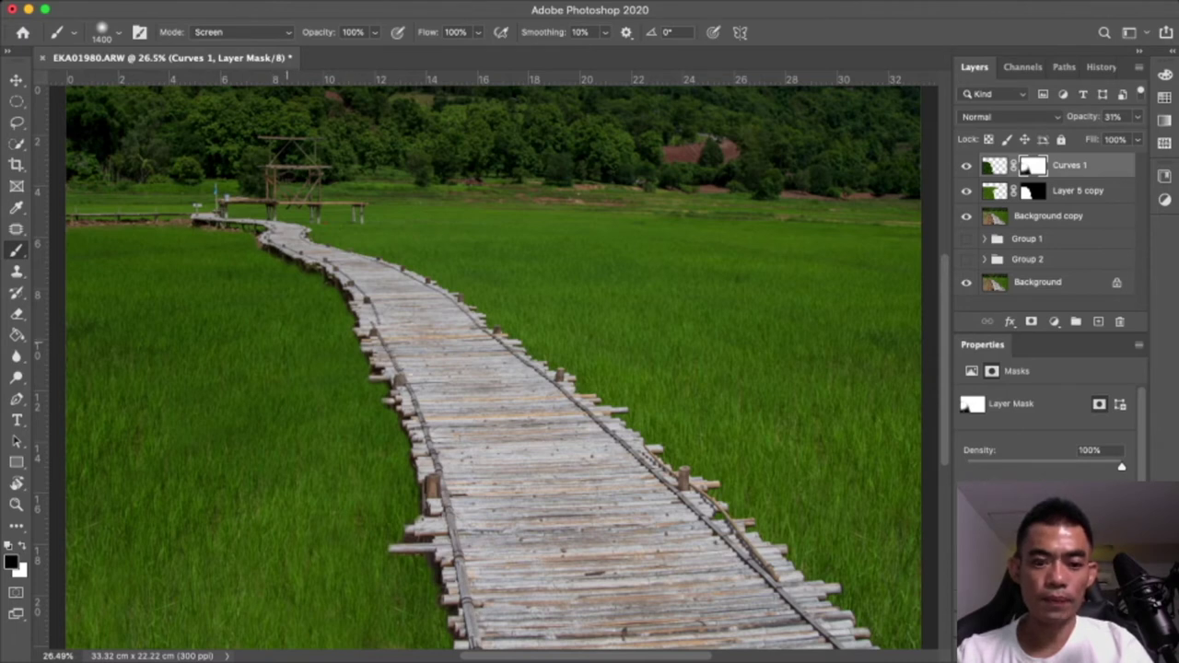
Target the Curves 1 mask with the brush at about size 83 and black foreground
key(v)
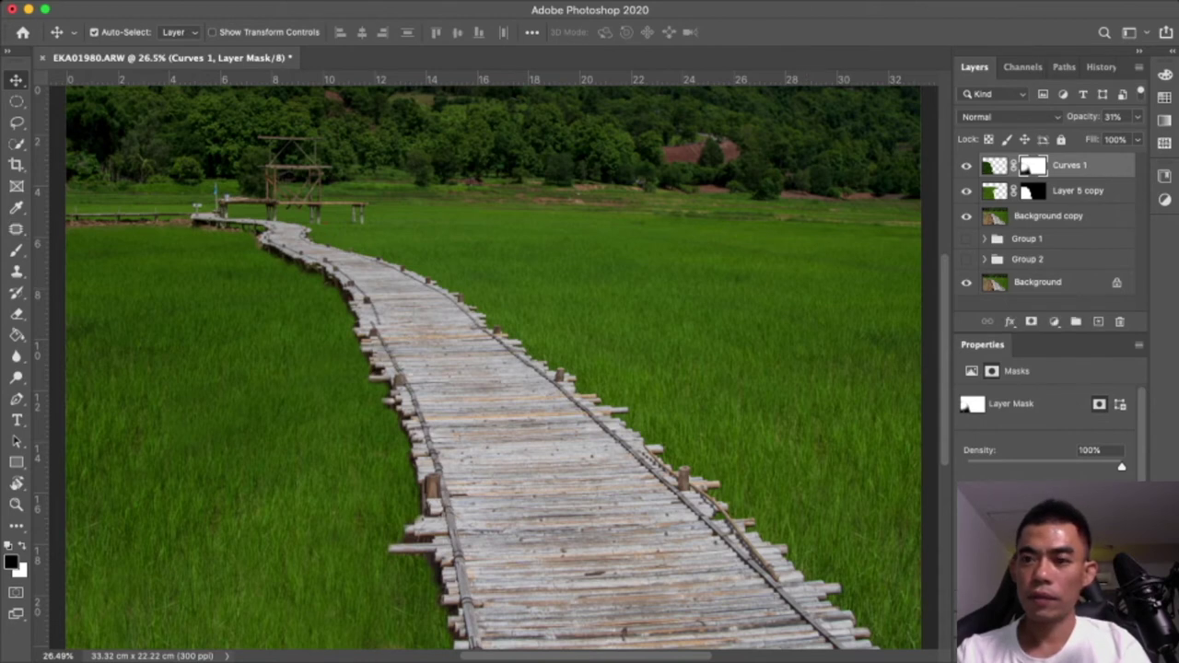
key(ctrl+2)
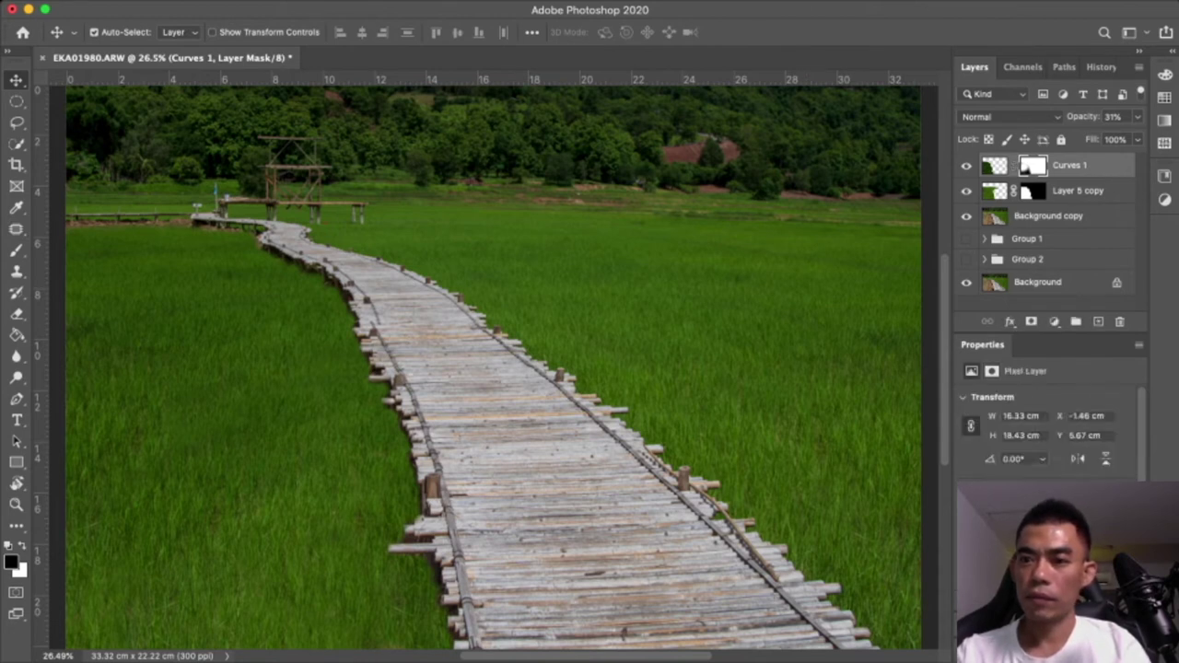
key(ctrl+backslash)
key(b)
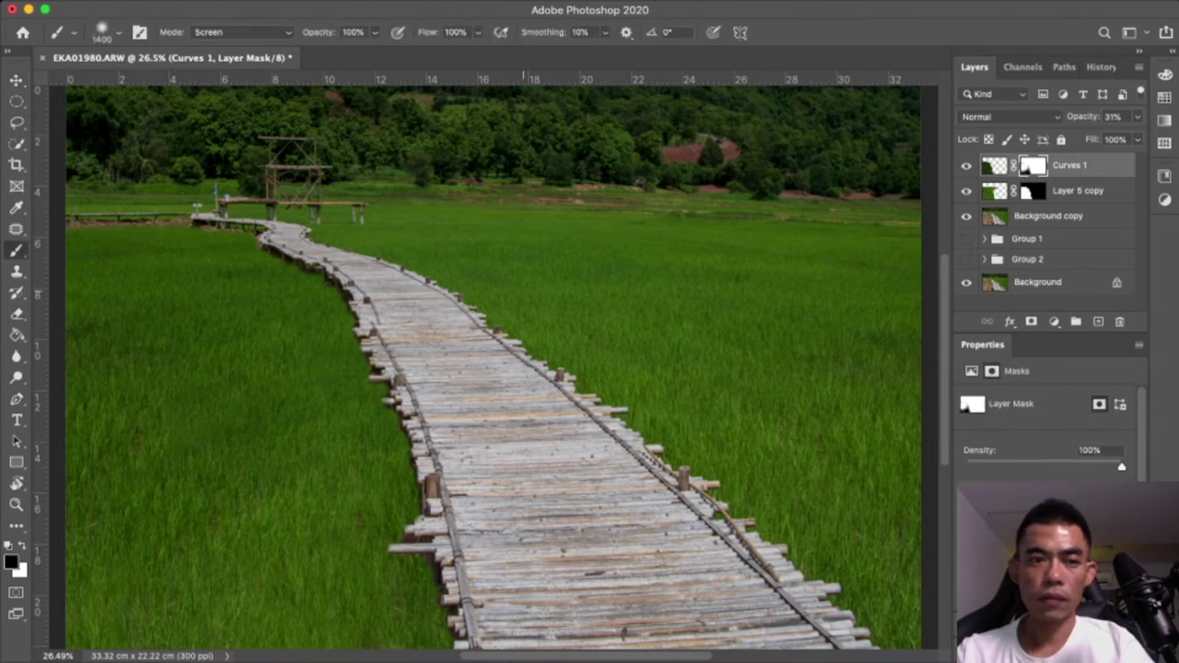
key(bracketleft)
key(bracketleft)
key(bracketleft)
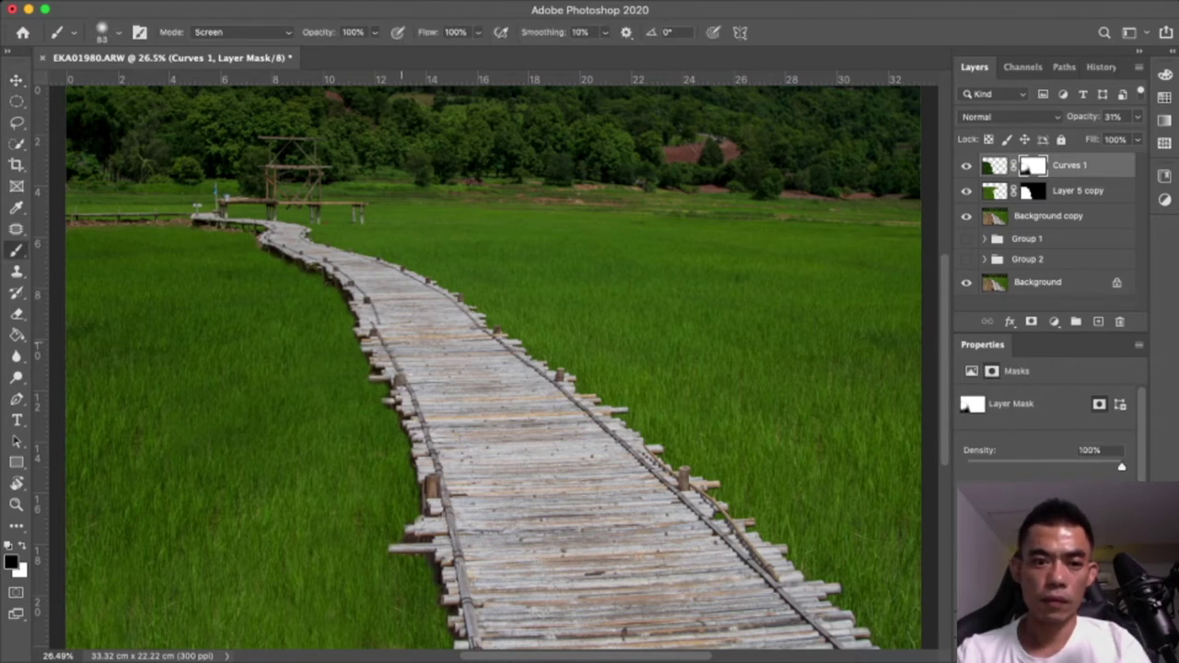
key(x)
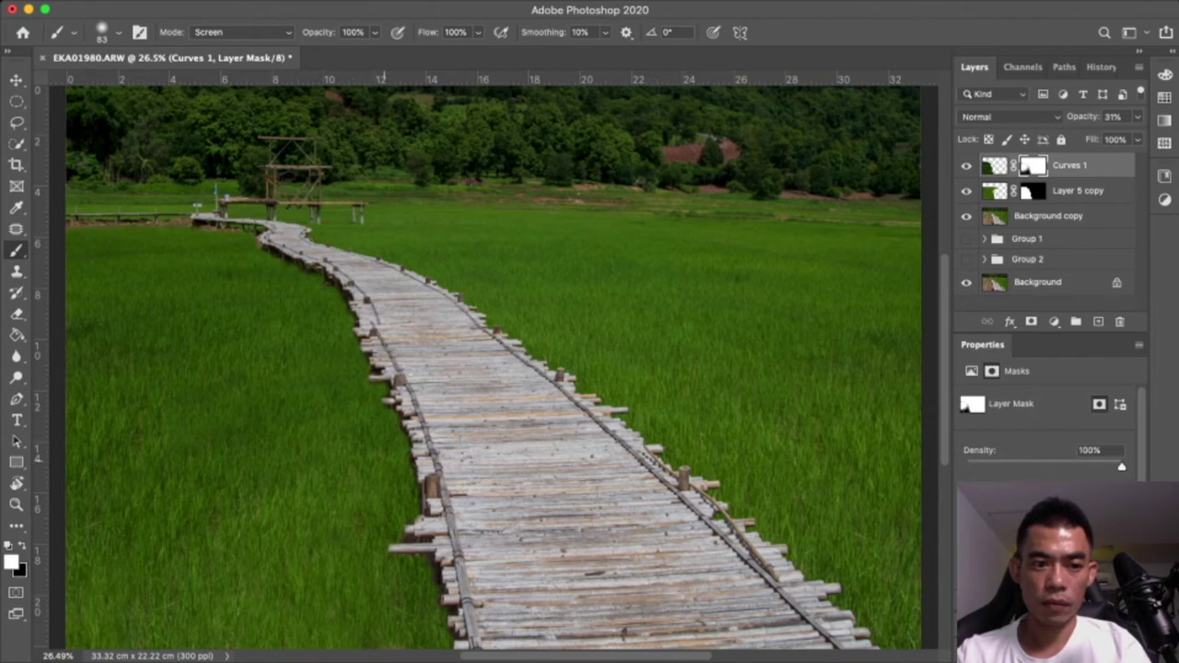
key(x)
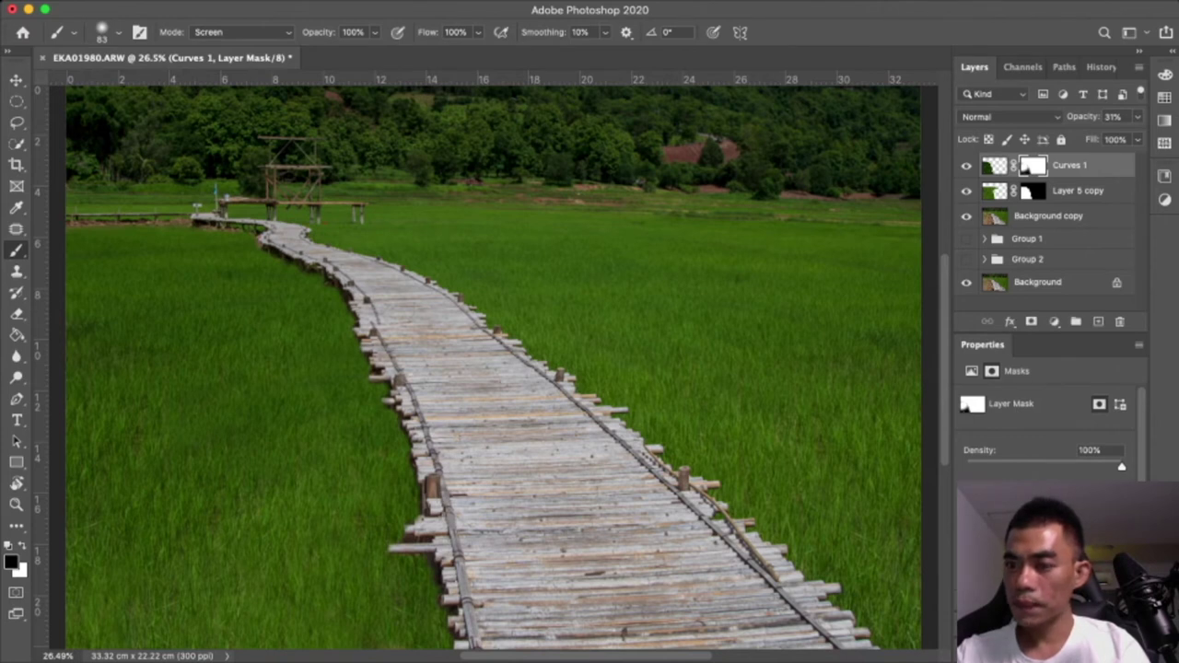
key(ctrl+2)
key(ctrl+backslash)
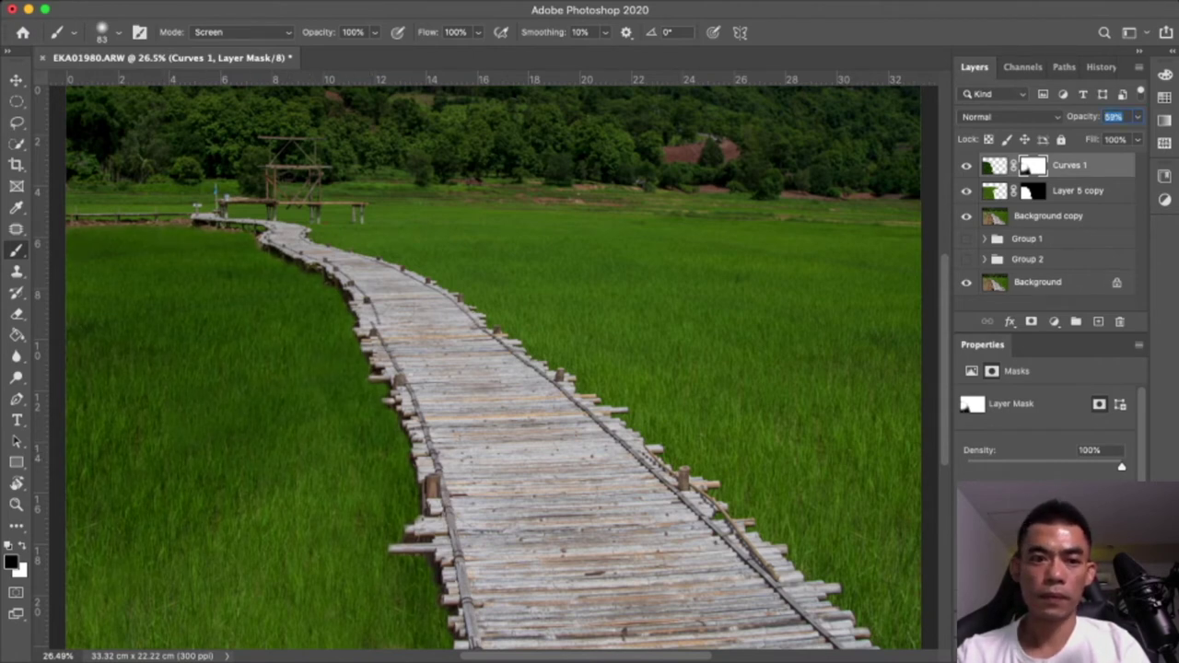
Raise Curves 1 opacity to 74% and set a size 143 black brush in Lighten mode
click(1112, 116)
text(62)
key(Return)
text(74)
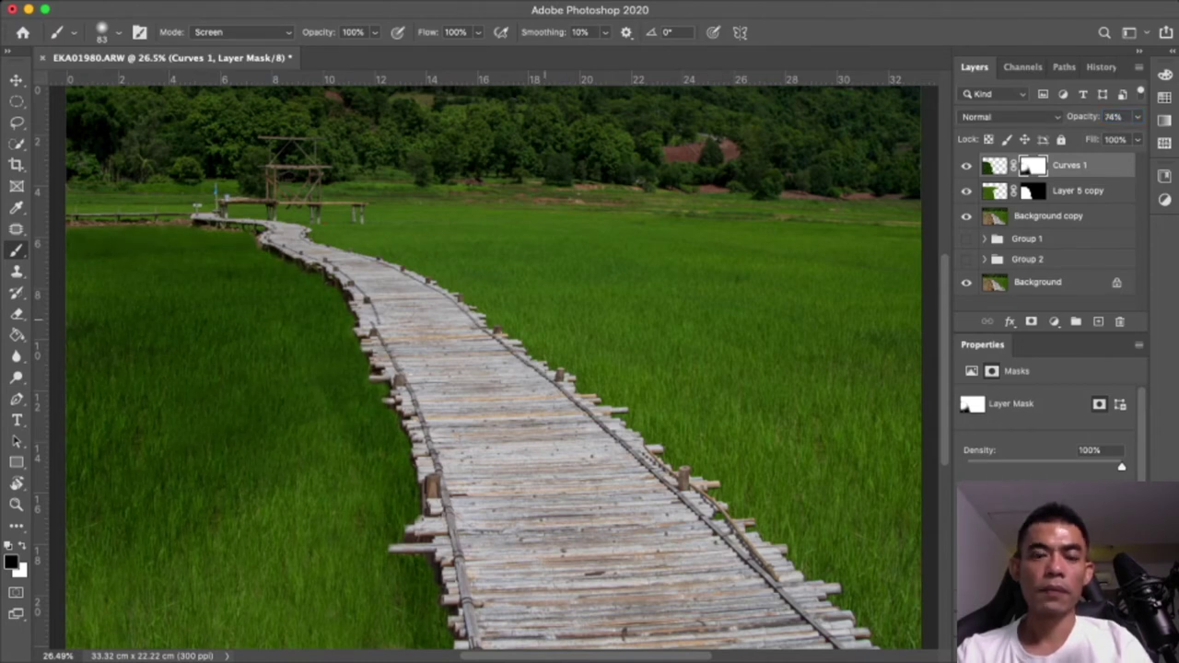
key(bracketright)
key(bracketright)
key(bracketright)
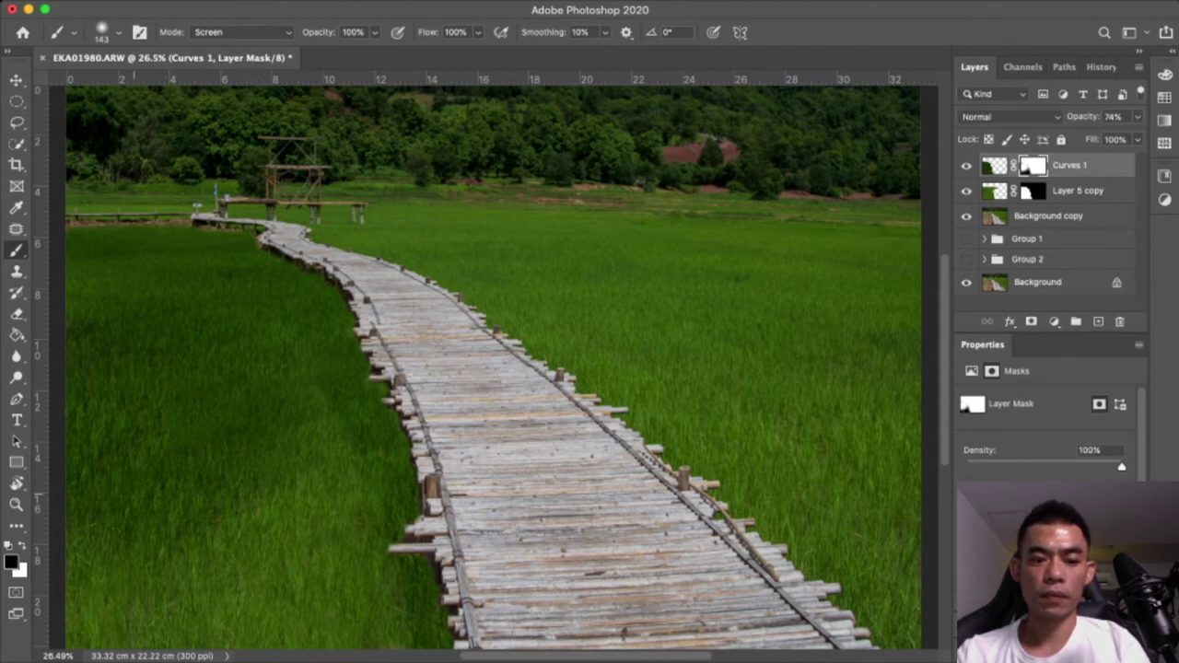
key(x)
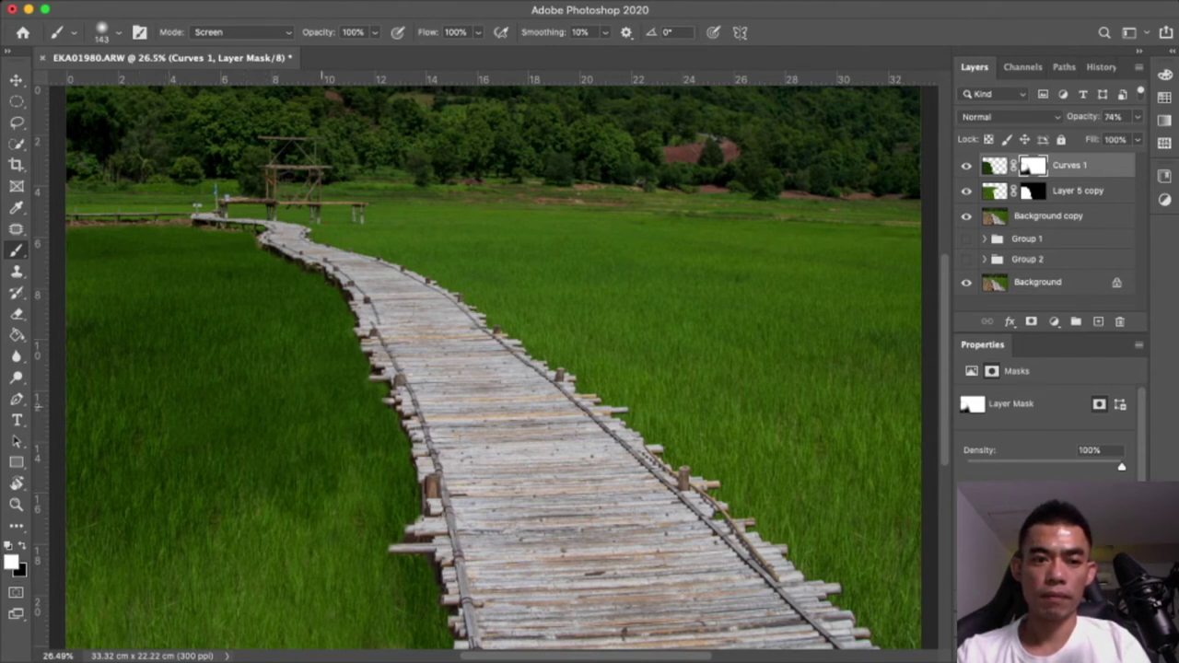
key(x)
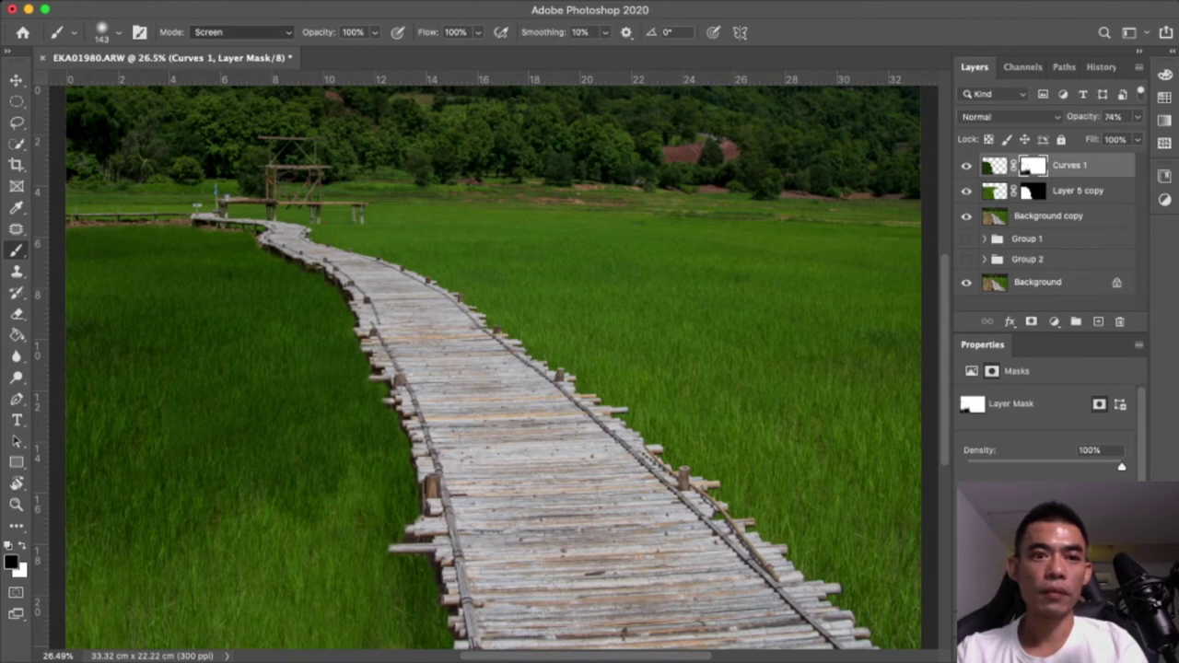
key(shift+minus)
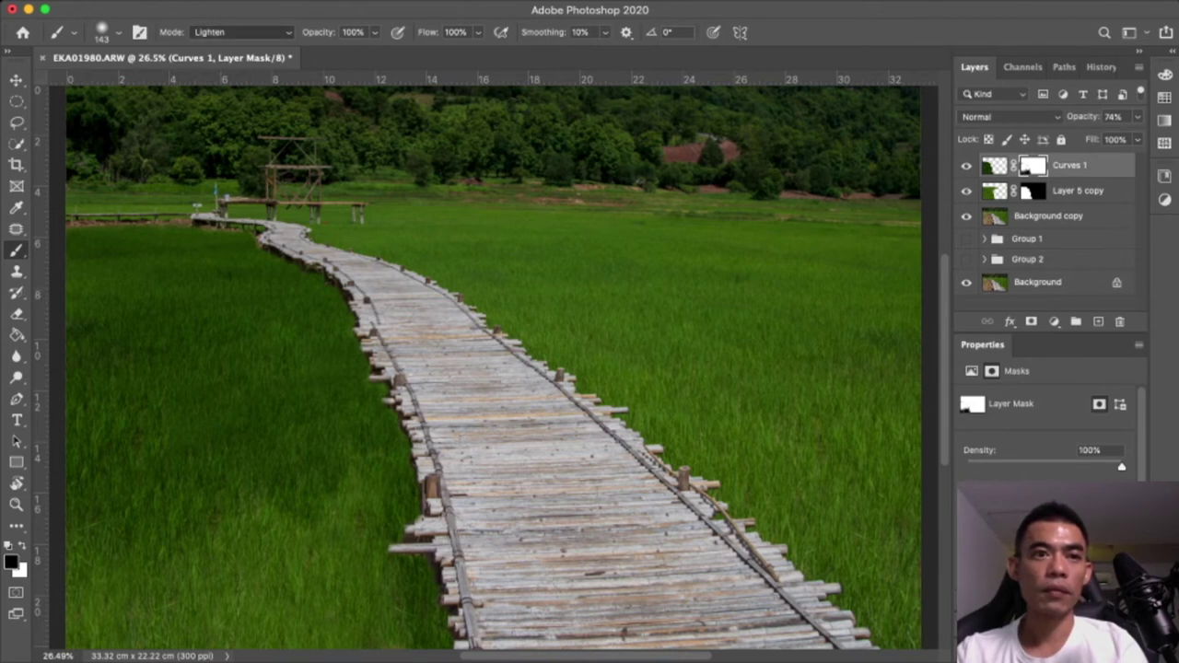
Switch the brush to Normal mode and paint black on the mask over the left grass
key(alt+shift+n)
drag(234, 290, 290, 387)
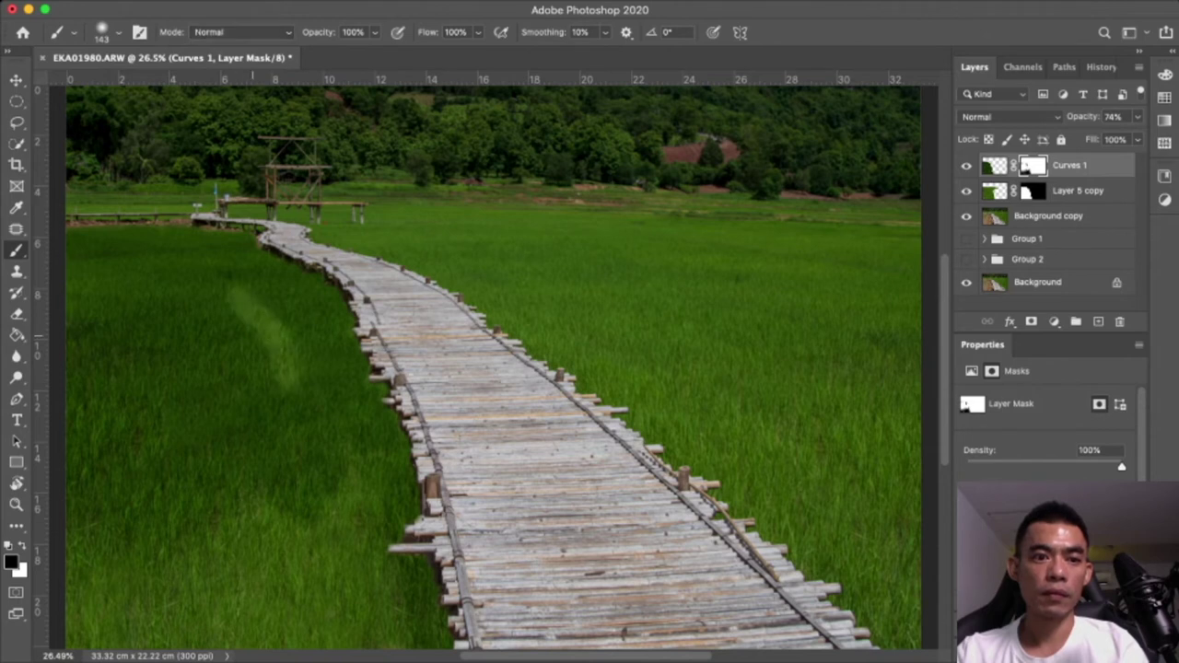
drag(240, 322, 299, 410)
drag(272, 258, 323, 387)
mouse_move(232, 321)
mouse_down()
mouse_move(198, 266)
mouse_move(276, 323)
mouse_up()
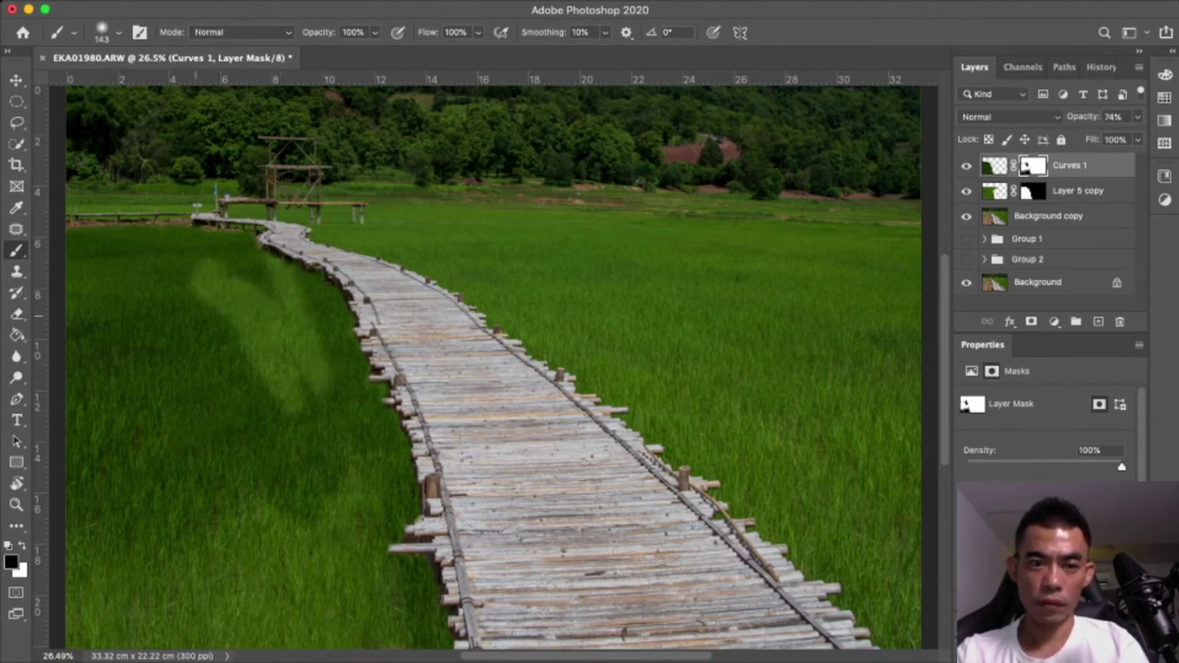
mouse_move(248, 373)
mouse_down()
mouse_move(184, 316)
mouse_move(236, 337)
mouse_move(153, 354)
mouse_move(237, 396)
mouse_up()
Enlarge the brush to 444 and paint out the remaining dark shadows on the left grass
key(bracketright)
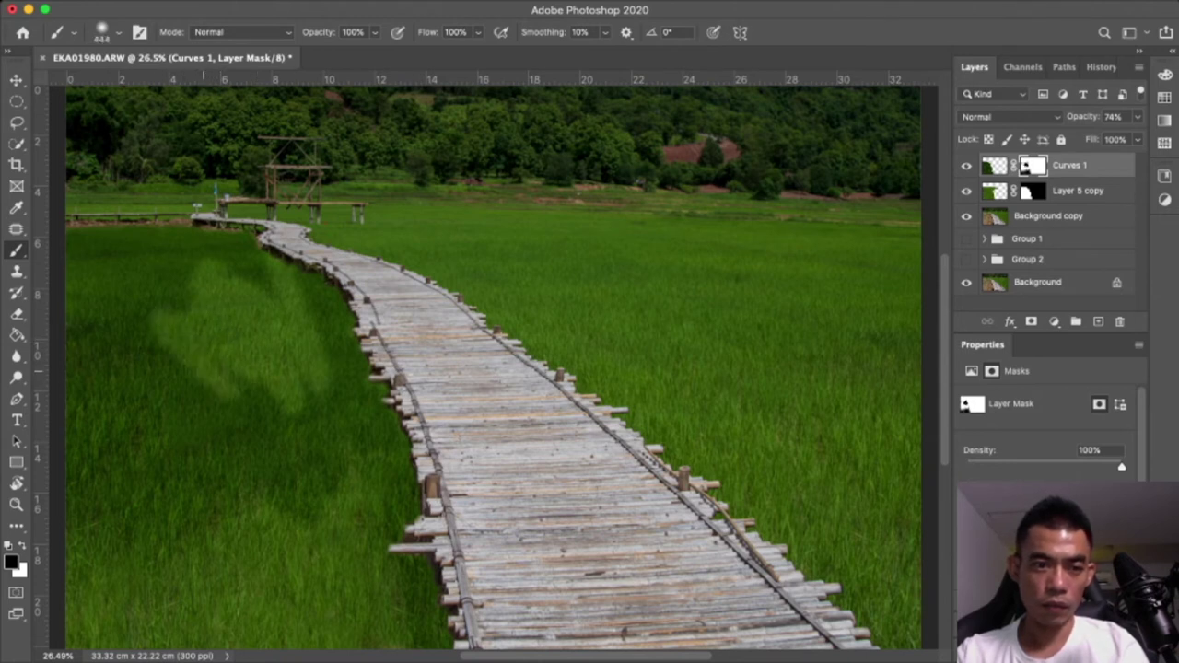
mouse_move(180, 253)
mouse_down()
mouse_move(148, 364)
mouse_move(83, 286)
mouse_move(87, 244)
mouse_up()
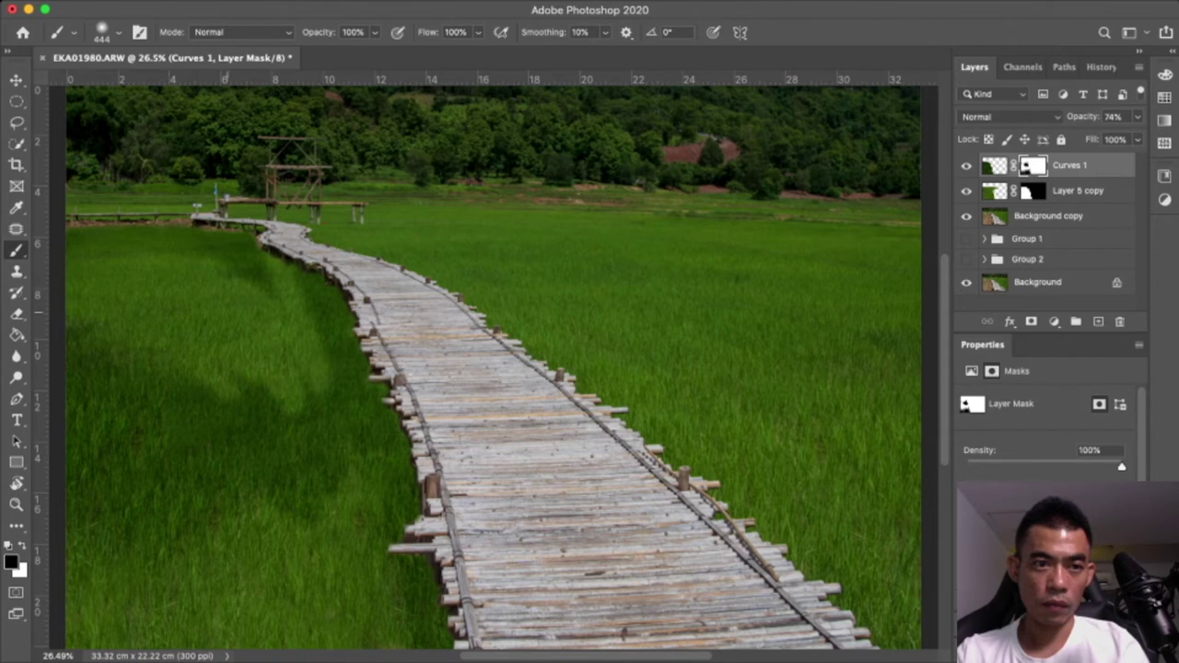
drag(267, 415, 327, 322)
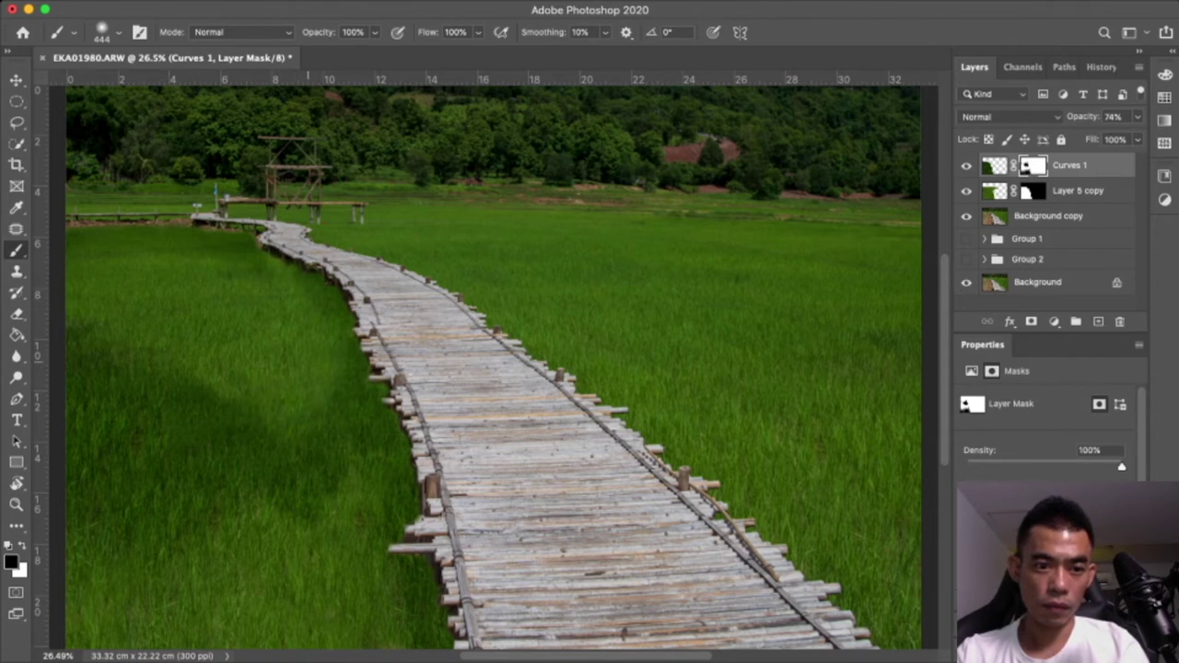
mouse_move(318, 406)
mouse_down()
mouse_move(358, 419)
mouse_move(308, 509)
mouse_move(184, 442)
mouse_move(83, 364)
mouse_move(120, 543)
mouse_move(184, 515)
mouse_move(219, 401)
mouse_up()
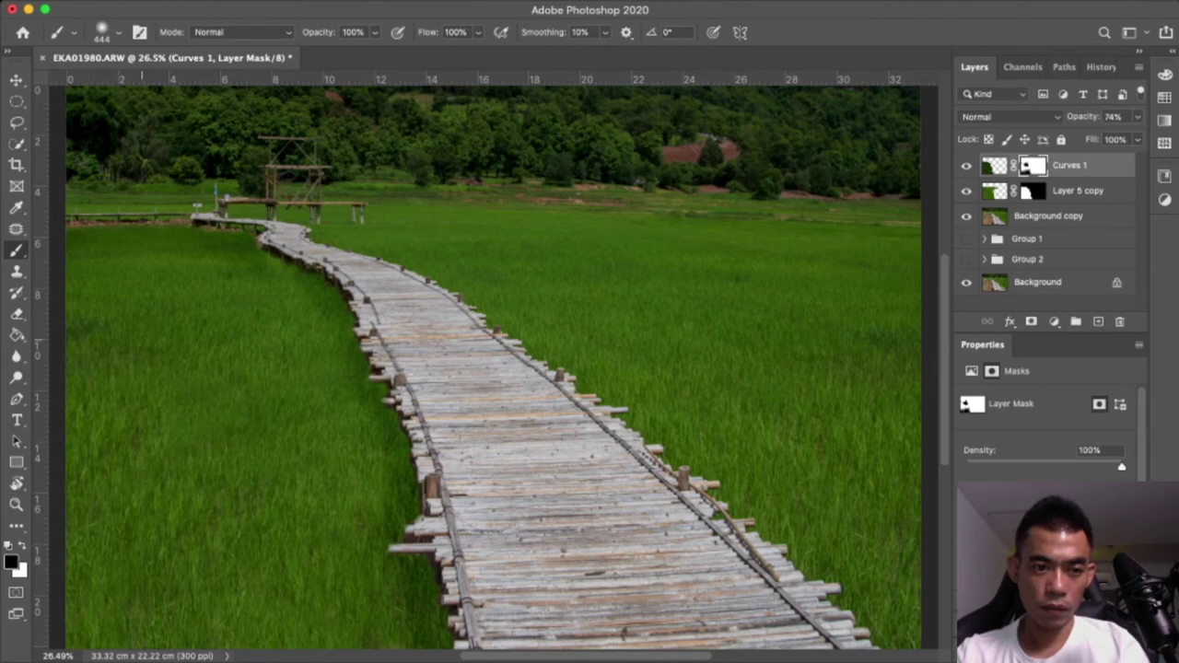
Try Curves 1 opacity values of 82%, 79%, 100% and 91%
scroll(493, 369, down, 5)
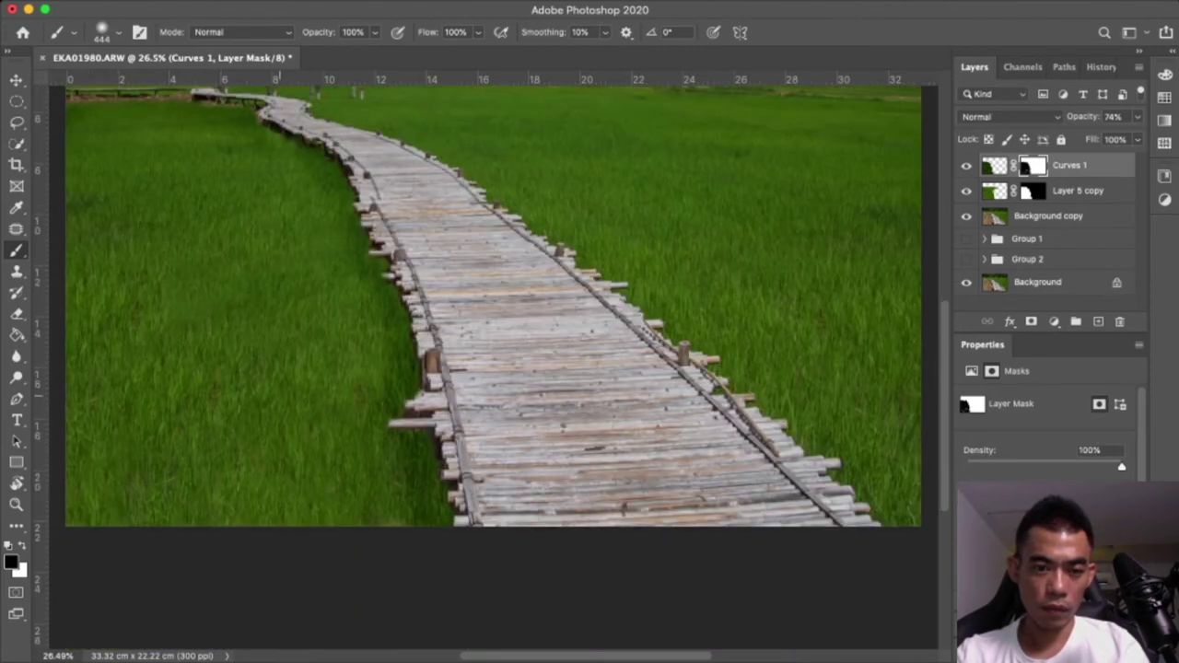
scroll(493, 368, down, 2)
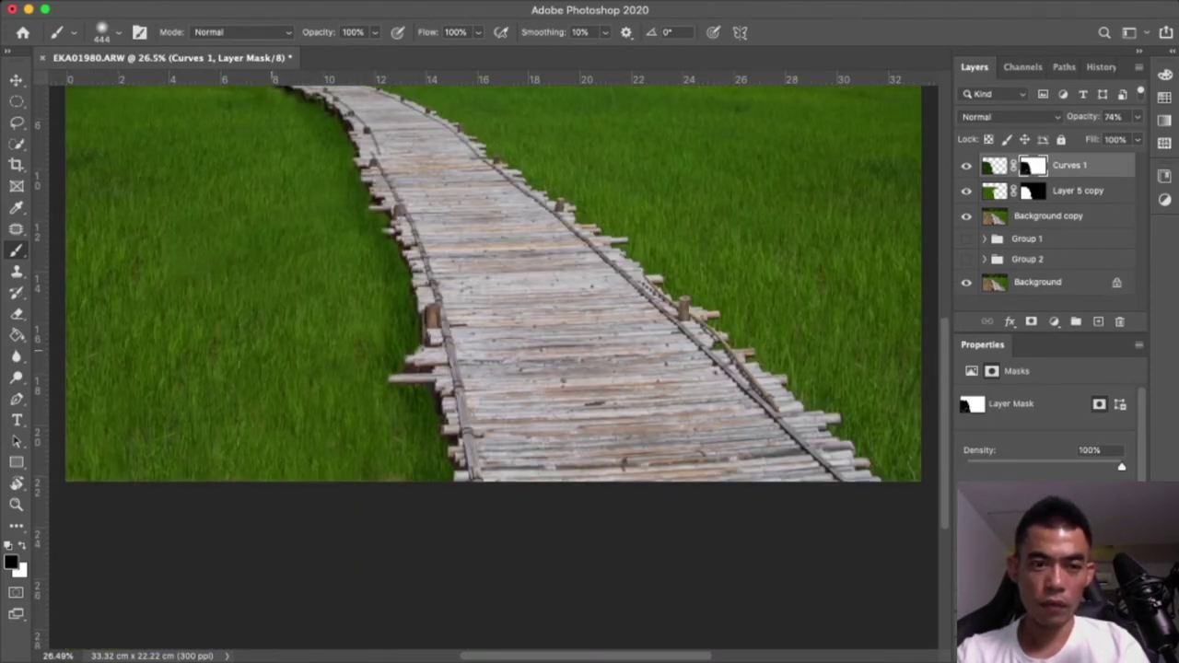
scroll(295, 322, up, 3)
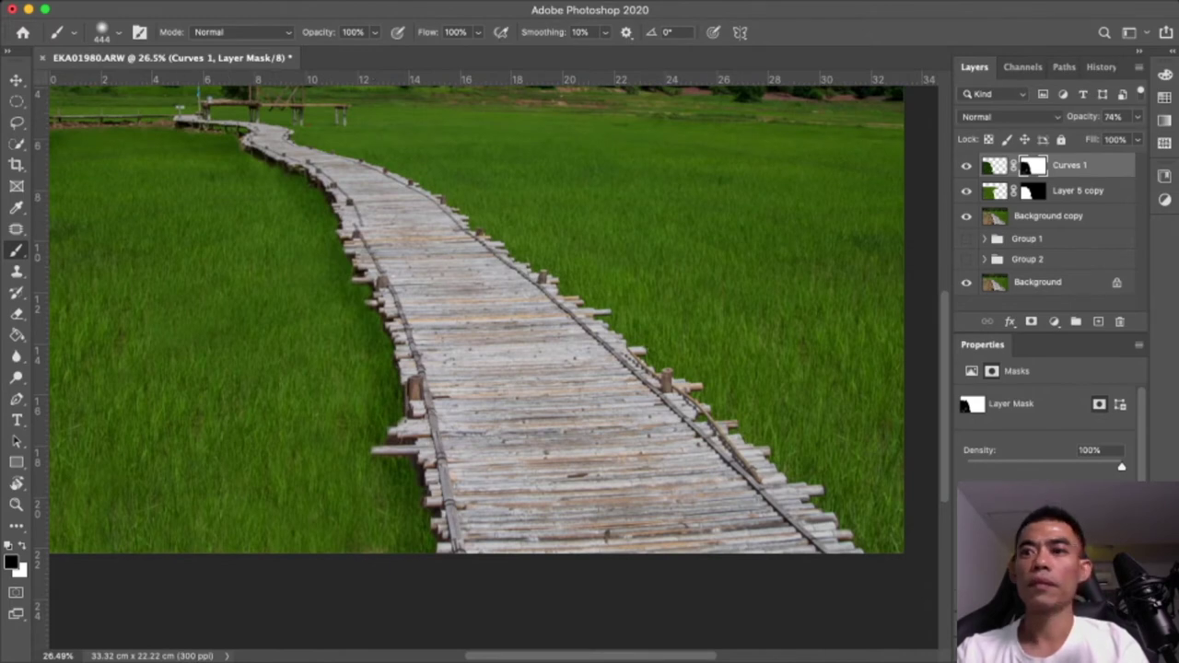
text(82)
key(Return)
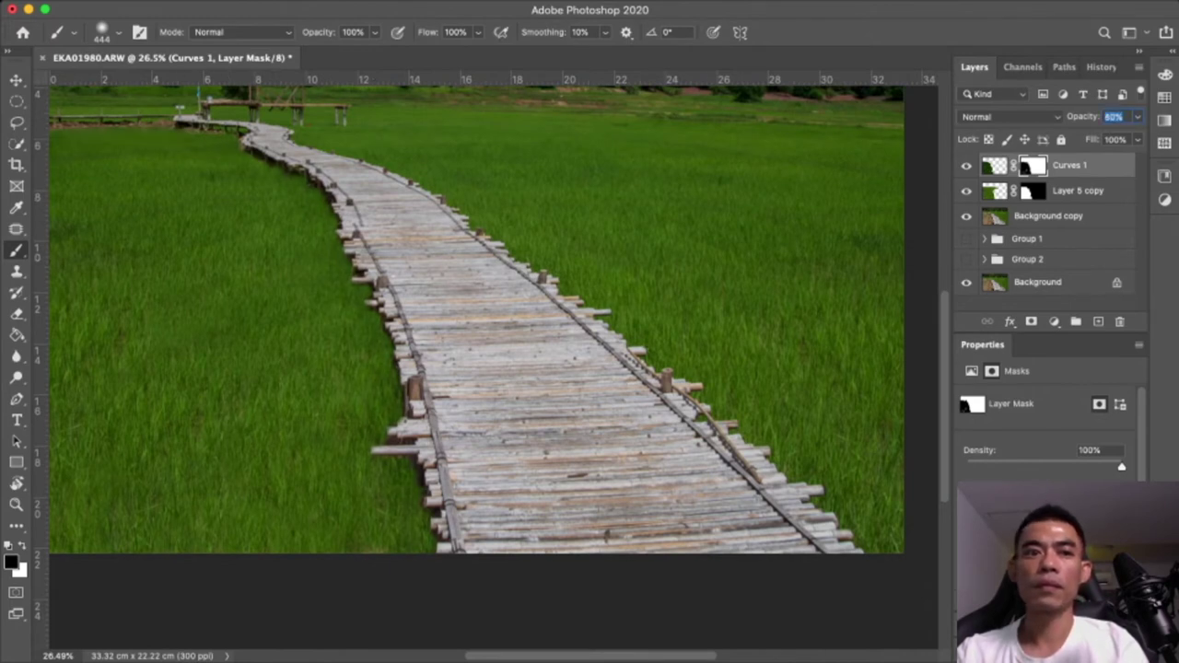
text(79)
key(Return)
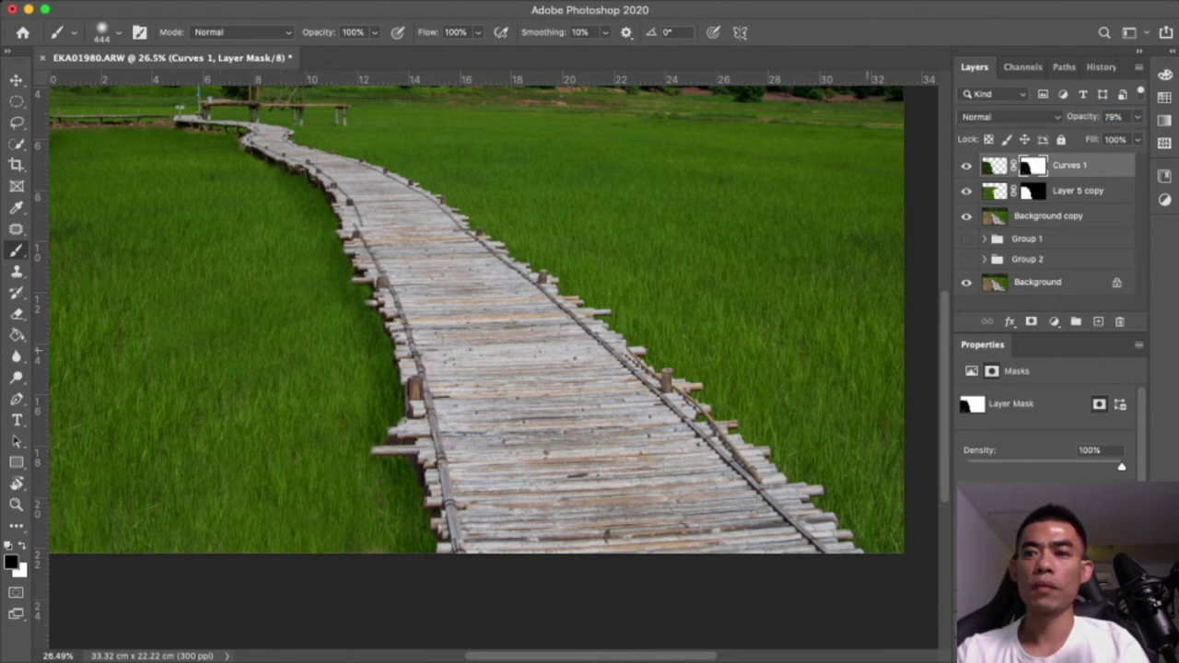
text(100)
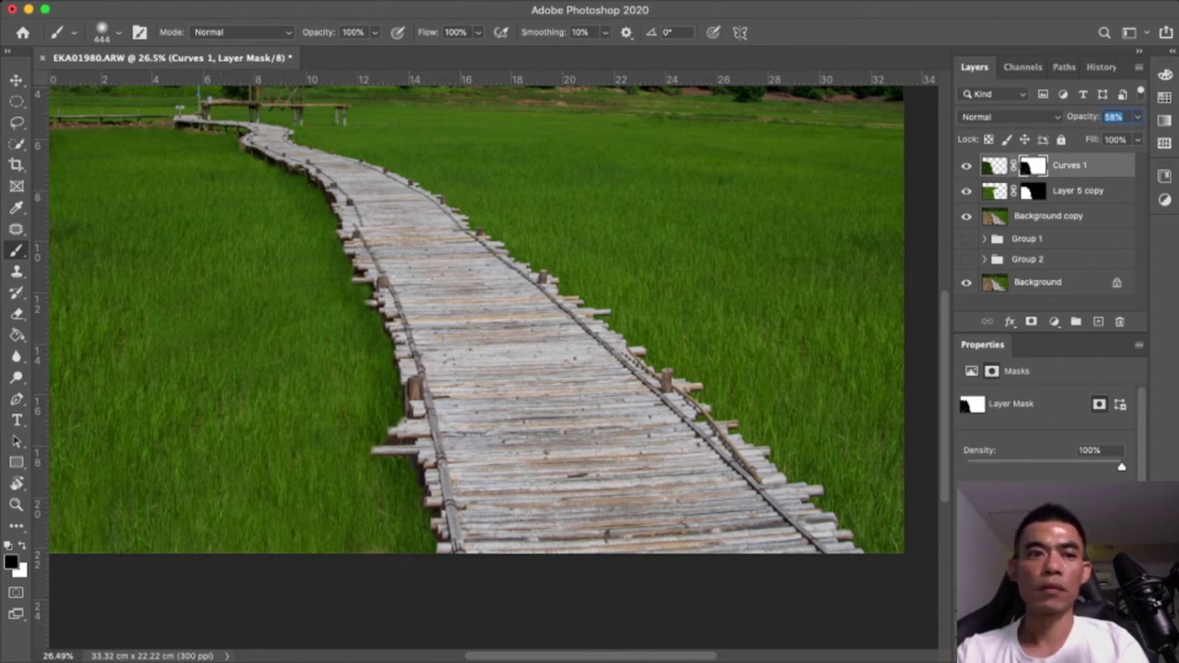
key(Return)
text(91)
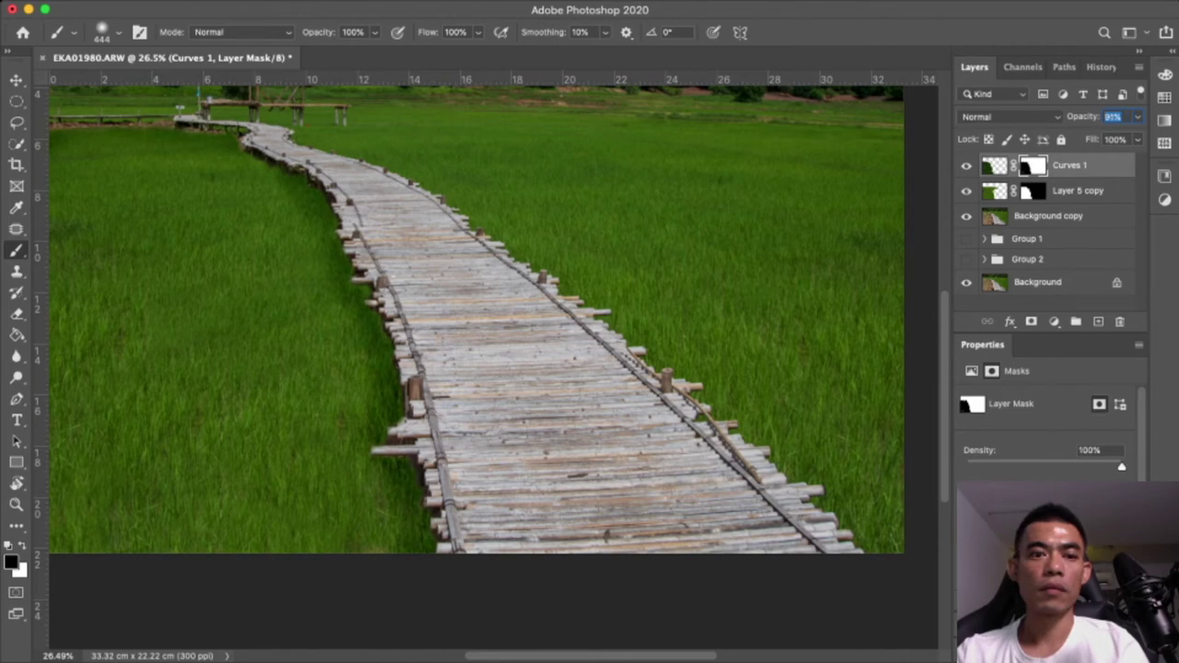
Paint white on the mask over the far-left grass and along the boardwalk
scroll(476, 329, up, 1)
scroll(476, 329, up, 5)
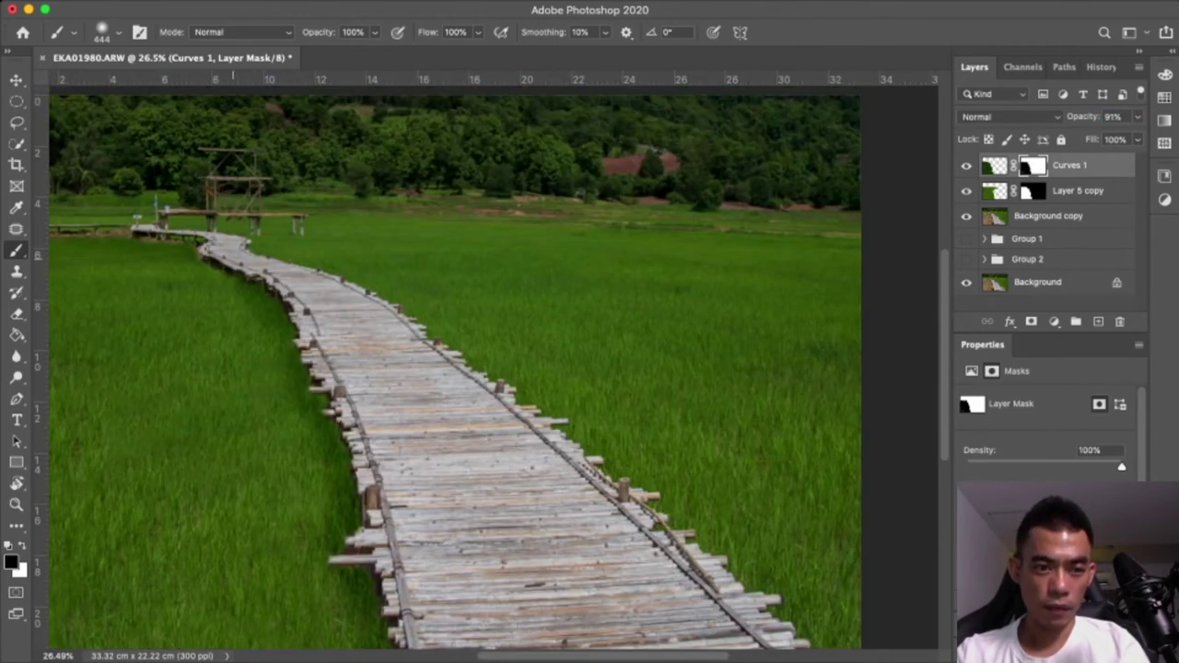
key(x)
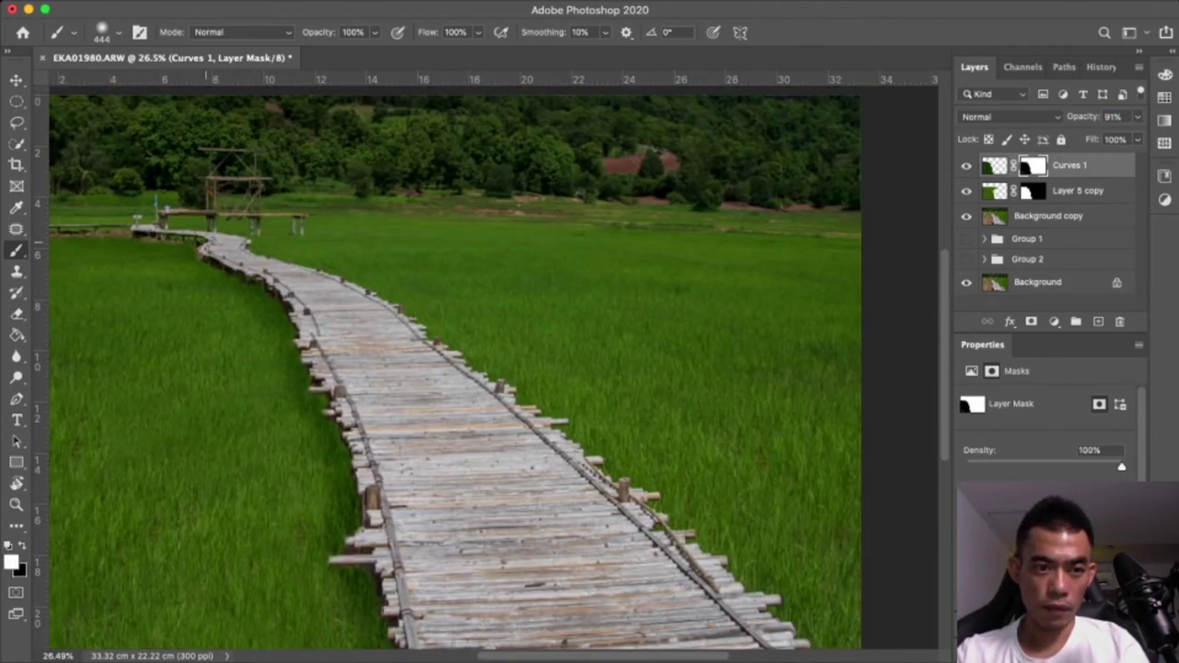
drag(148, 263, 69, 256)
drag(171, 265, 228, 291)
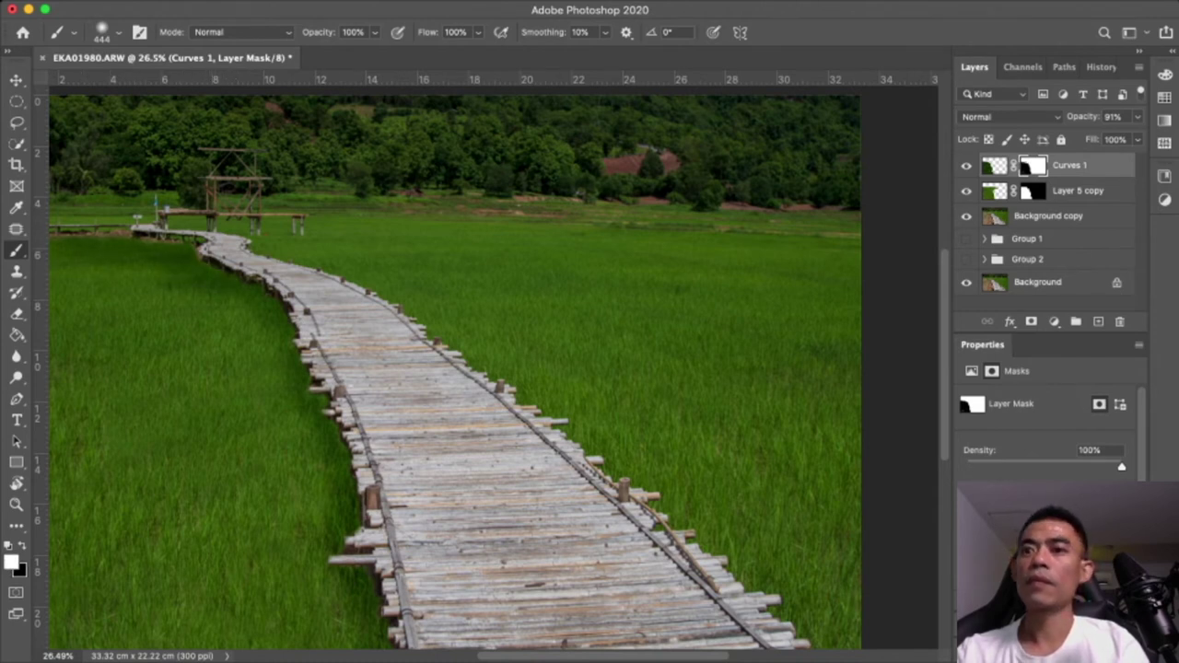
Set Curves 1 opacity to 65% and select the Background copy layer
text(61)
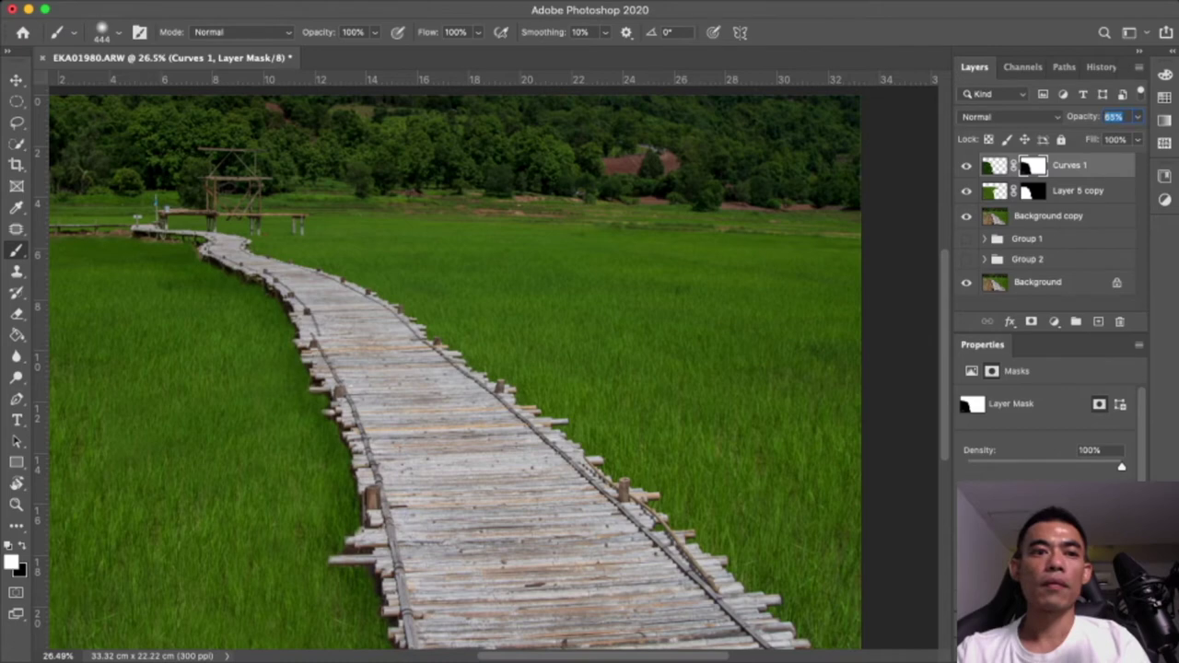
scroll(611, 337, down, 3)
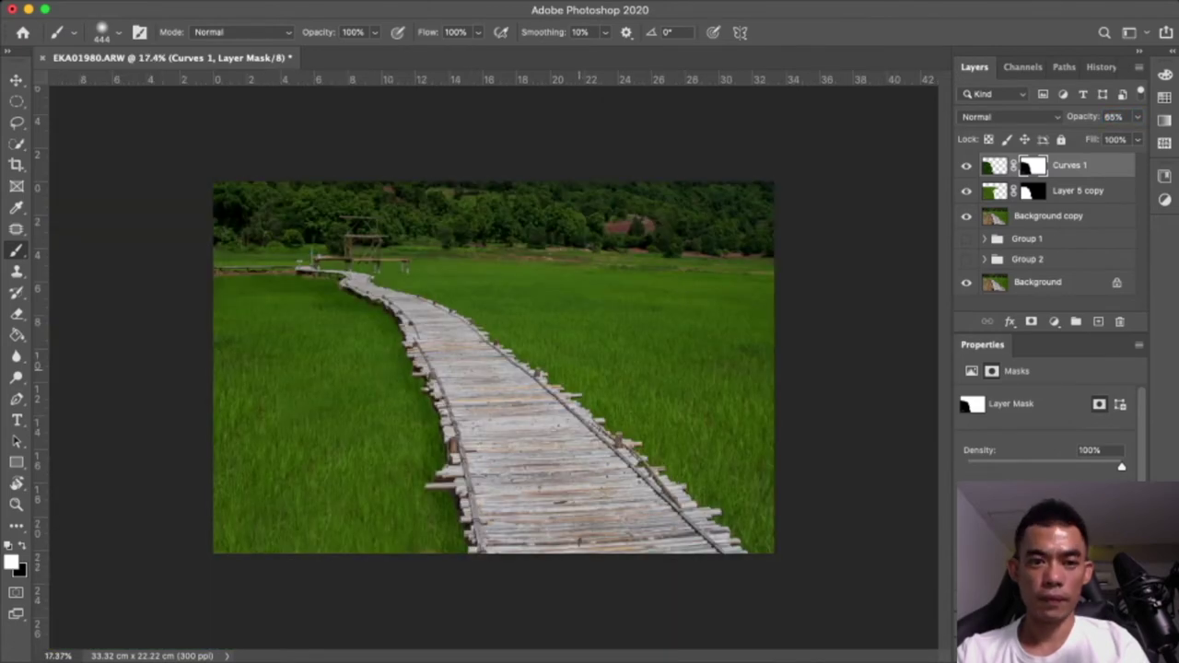
scroll(494, 367, down, 3)
scroll(493, 366, up, 2)
scroll(497, 363, up, 3)
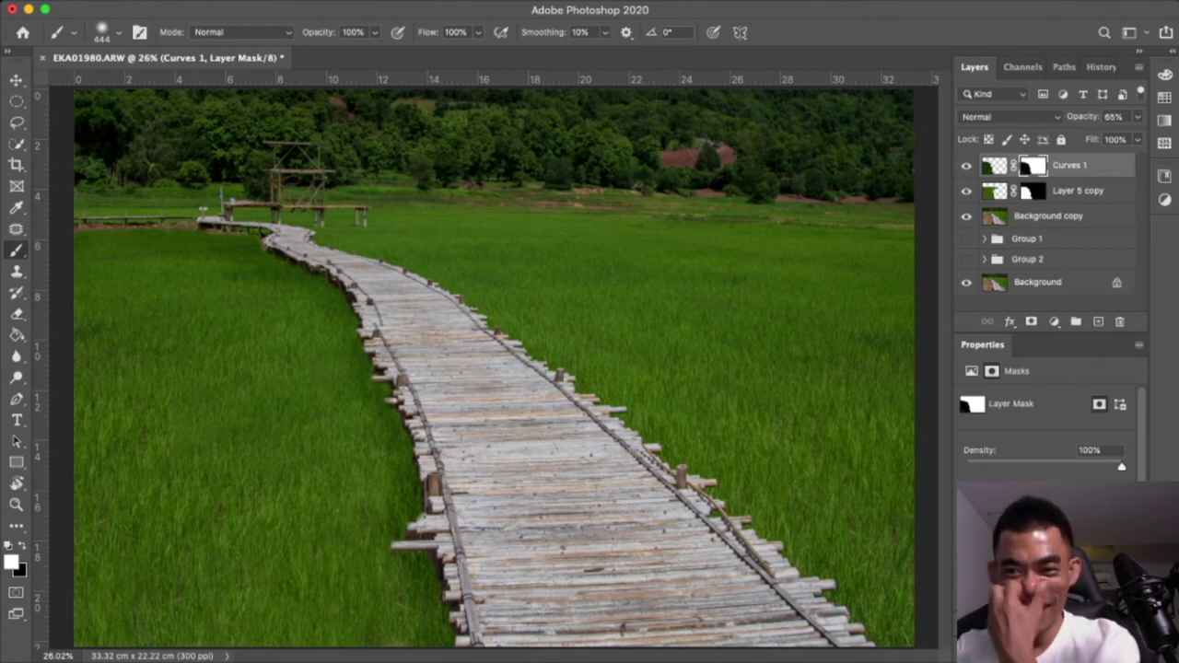
key(alt+bracketleft)
key(alt+bracketleft)
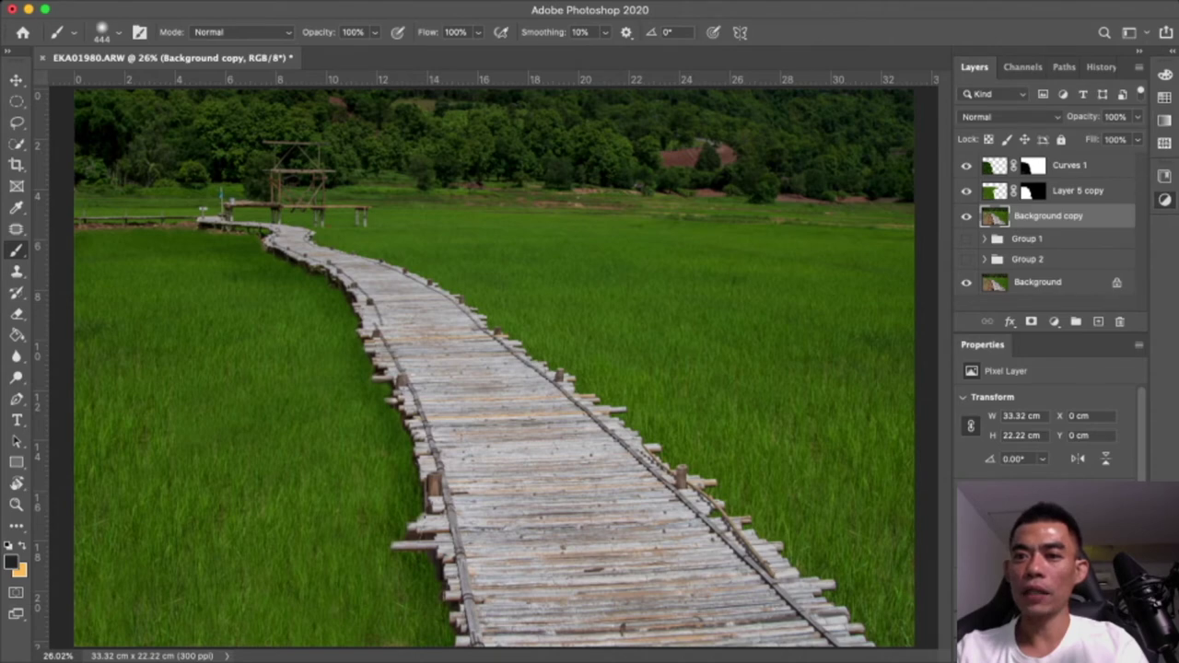
Add a Levels adjustment above Background copy with the black input slider moved right
key(ctrl+l)
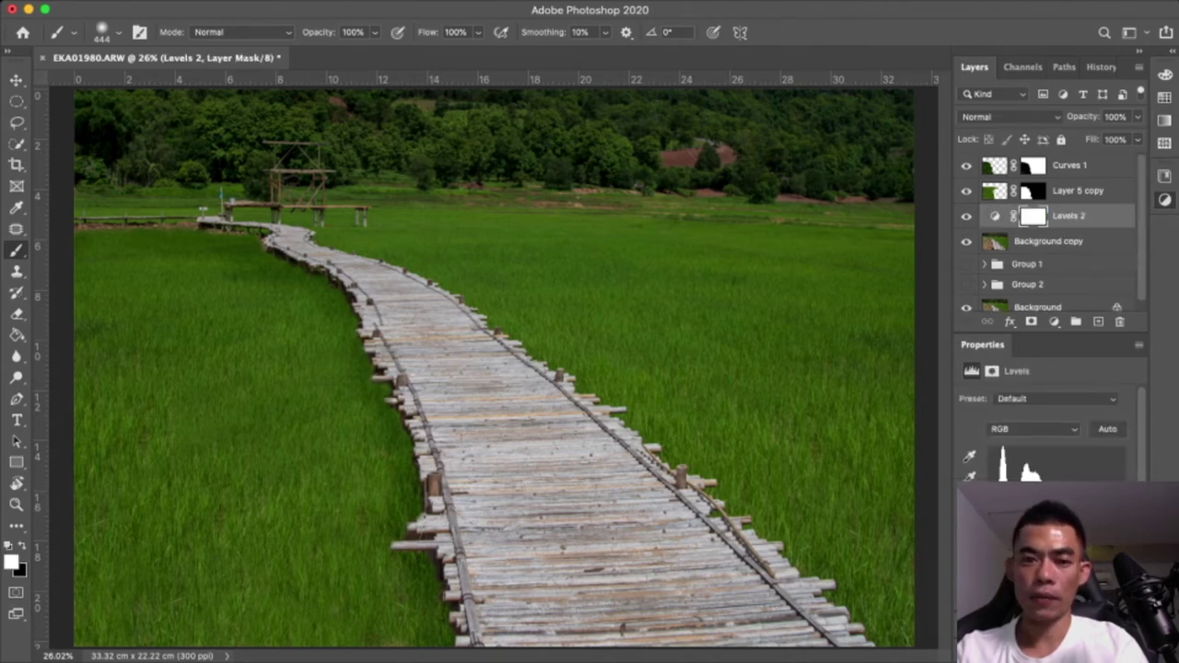
drag(992, 485, 1013, 485)
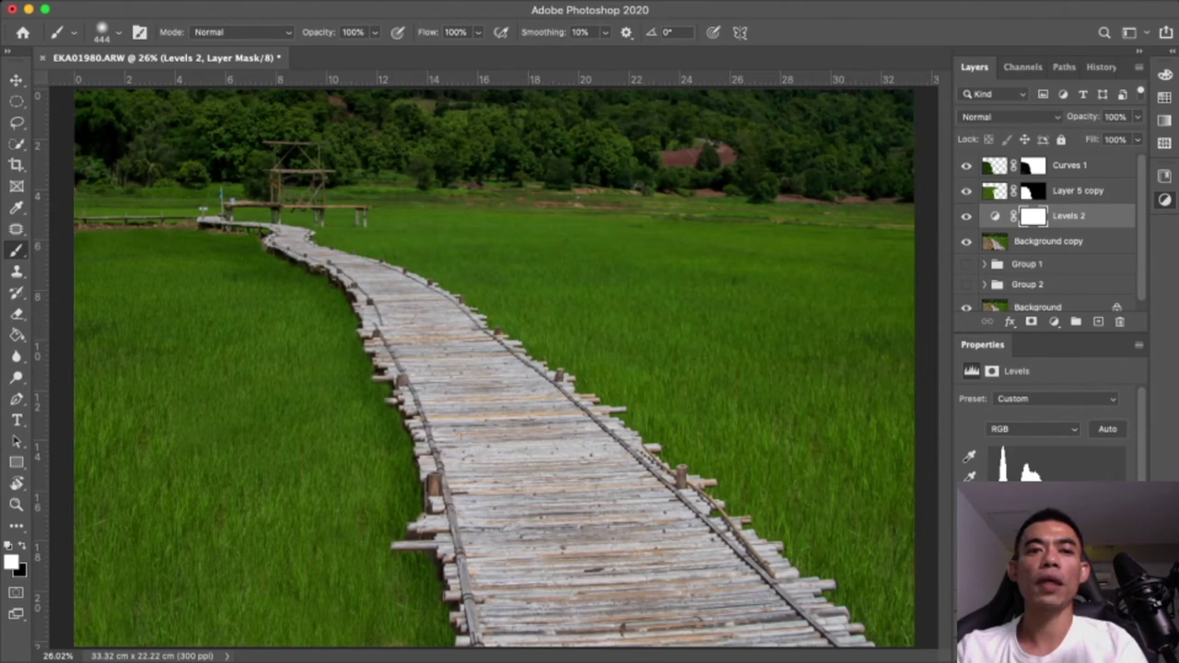
key(super+minus)
key(super+minus)
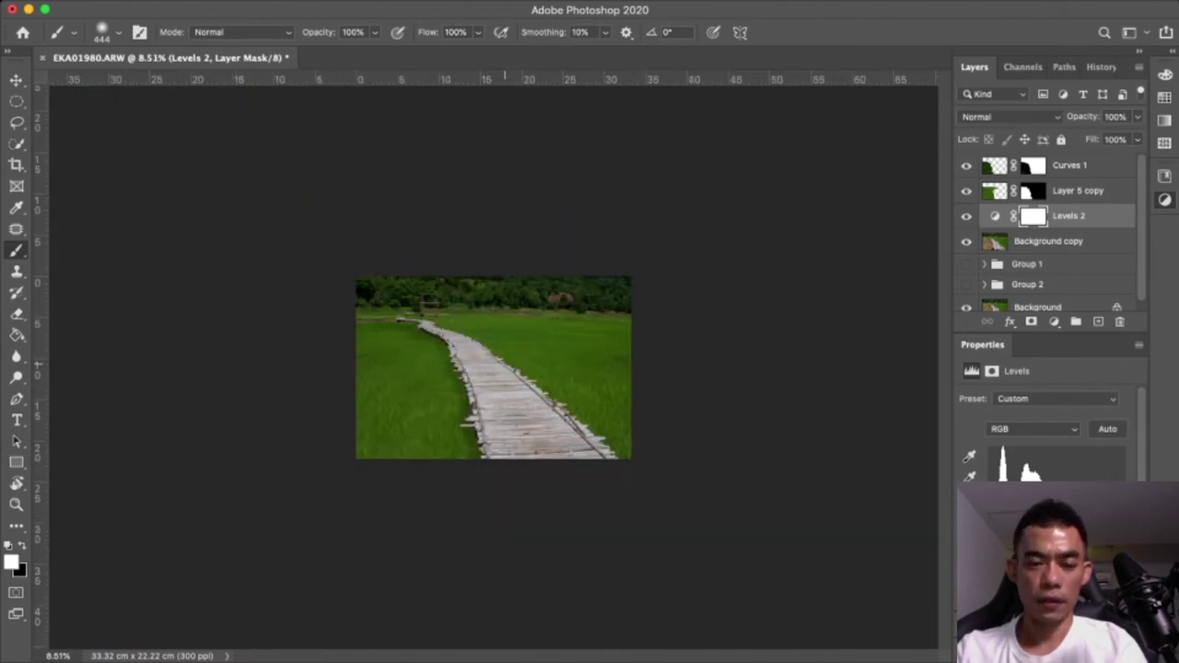
key(super+0)
key(super+plus)
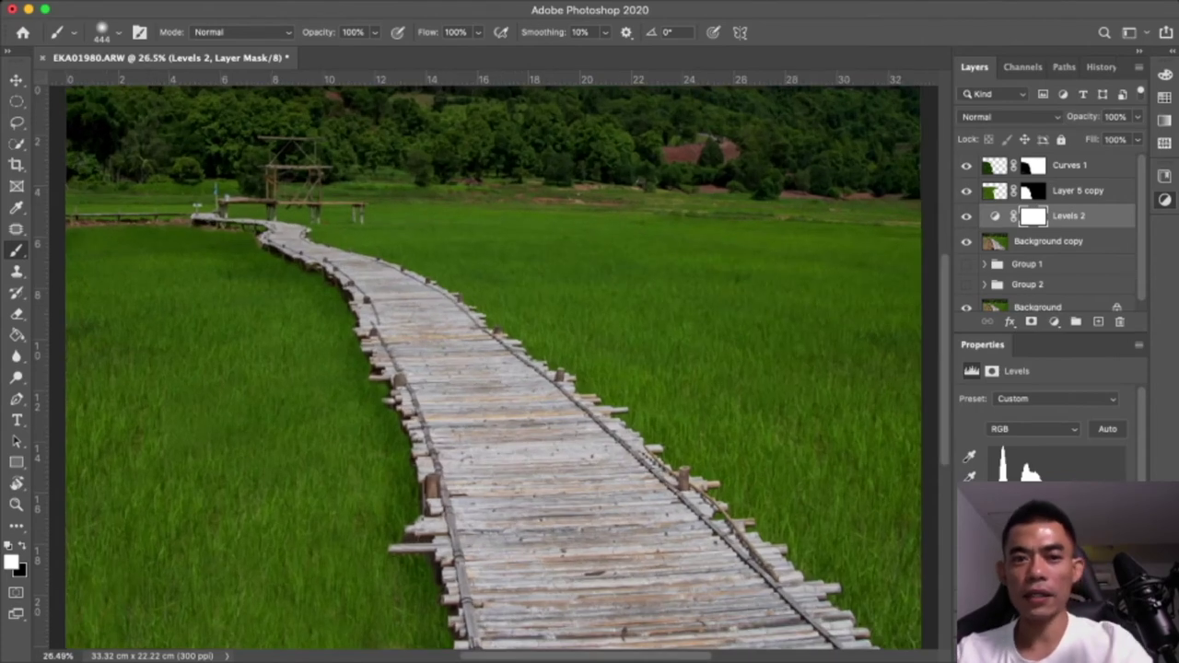
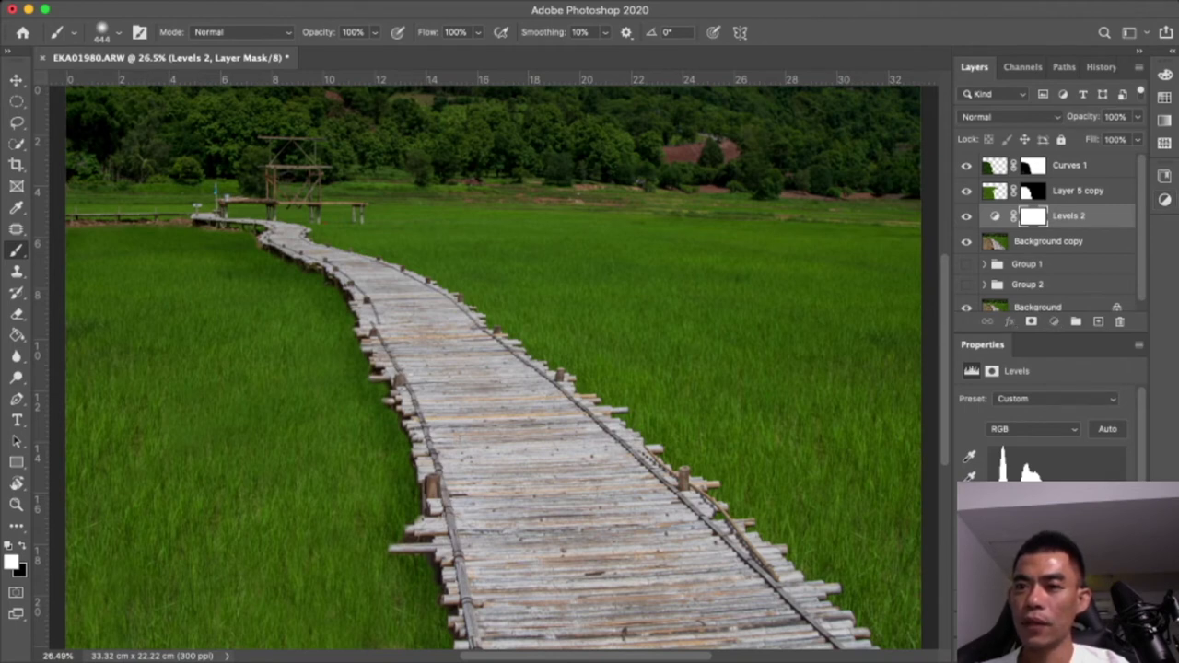
Group Background copy through Curves 1 as Group 3, then duplicate it and merge the copy
key(alt+bracketleft)
key(alt+shift+period)
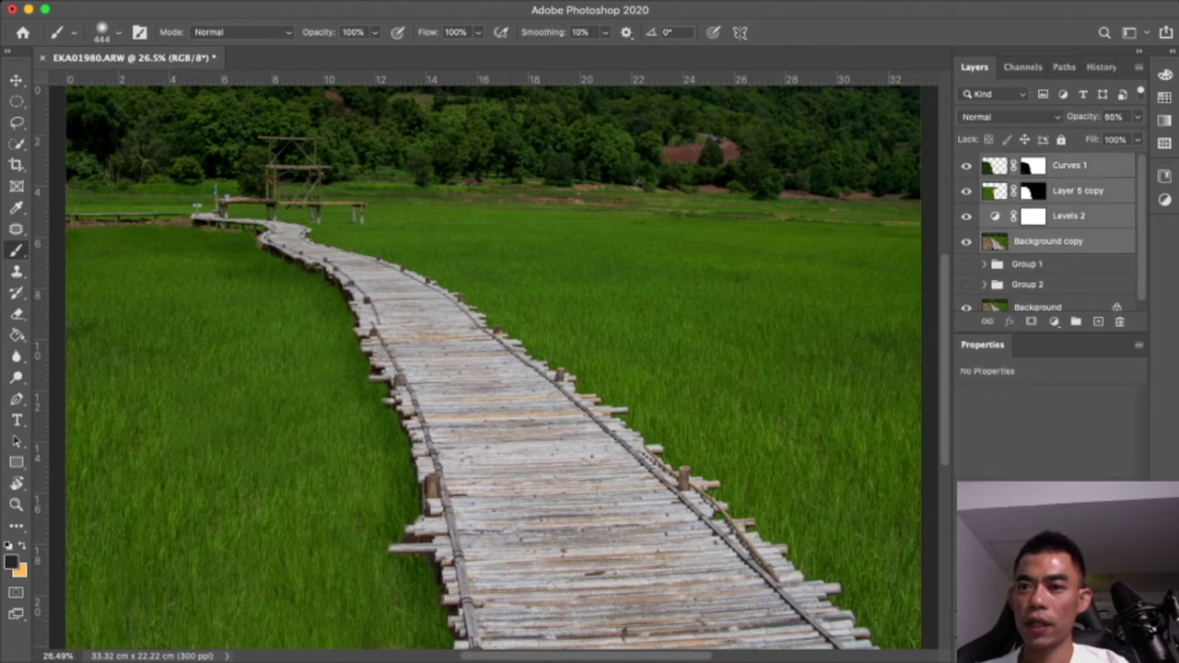
key(ctrl+g)
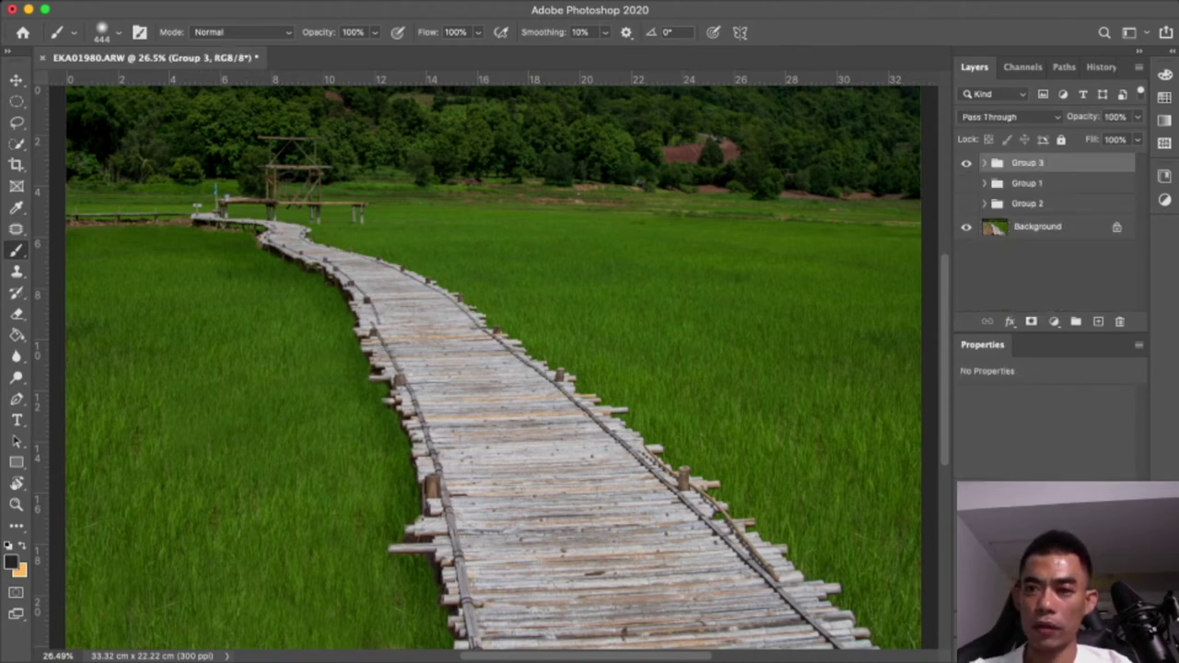
key(ctrl+j)
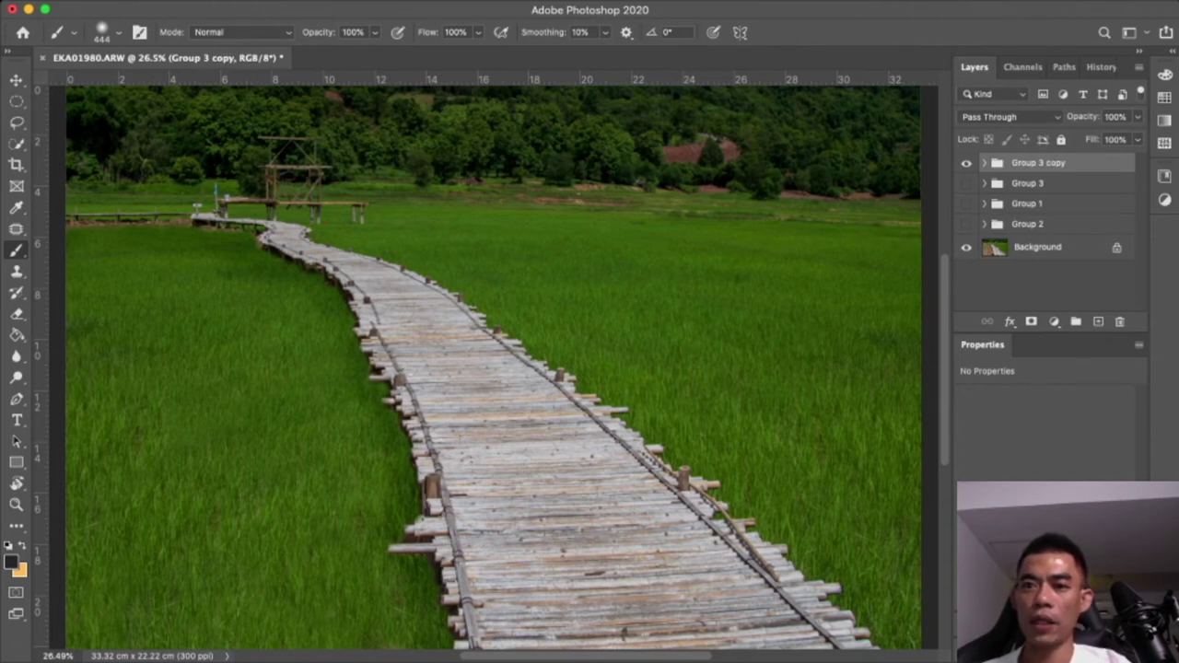
key(ctrl+e)
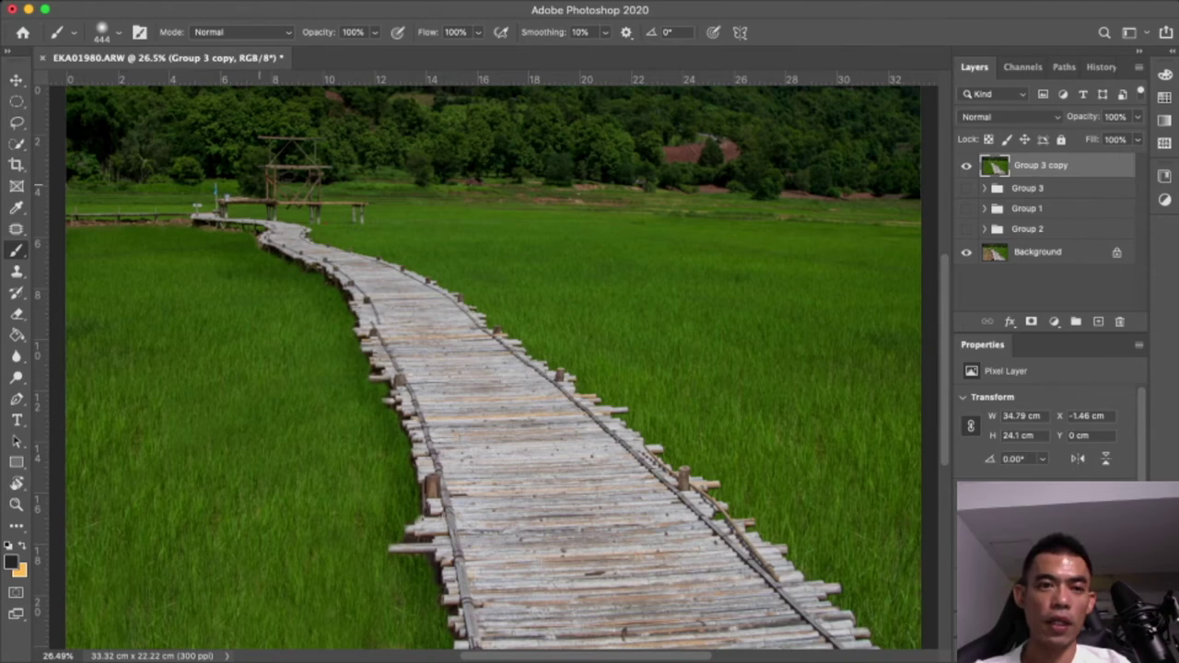
Patch the lower section of the wooden tower with the adjacent field
scroll(247, 138, up, 5)
scroll(247, 139, down, 2)
scroll(247, 138, down, 2)
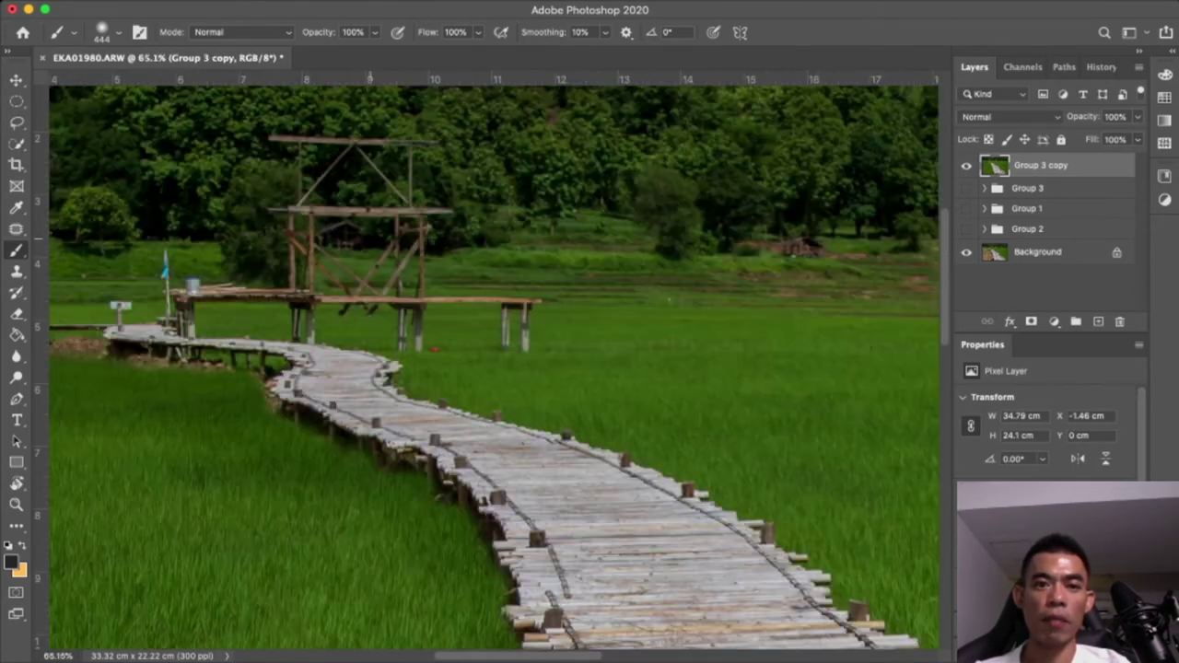
scroll(369, 241, down, 2)
scroll(369, 241, down, 2)
scroll(366, 246, down, 2)
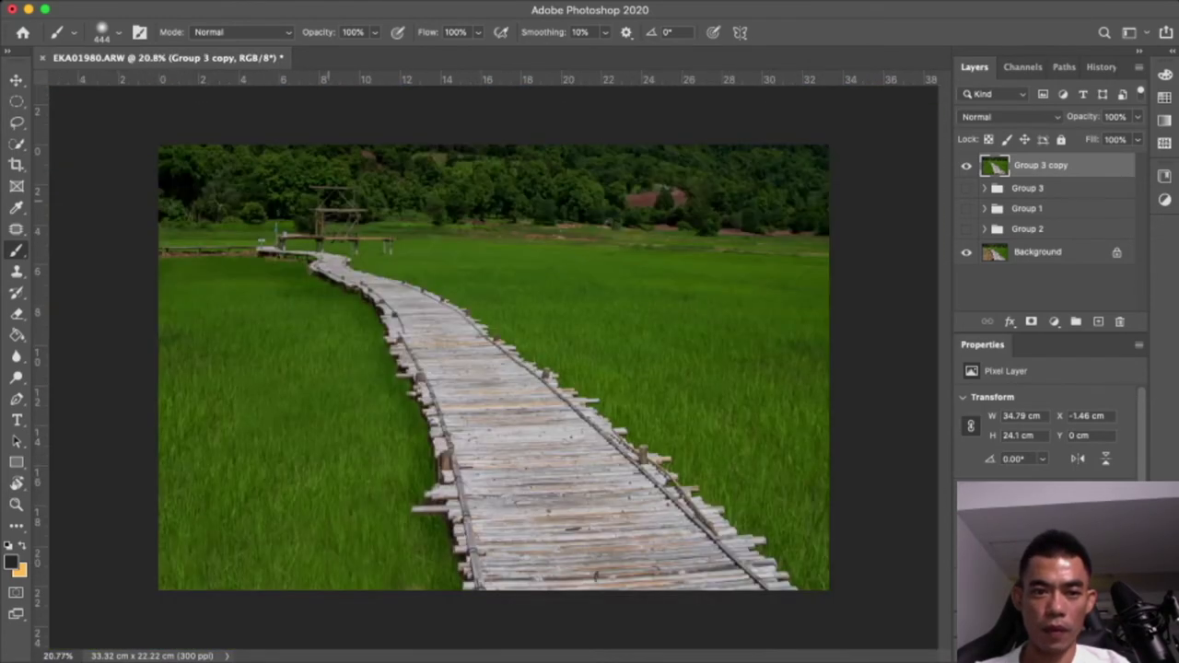
scroll(341, 189, up, 2)
scroll(350, 189, up, 1)
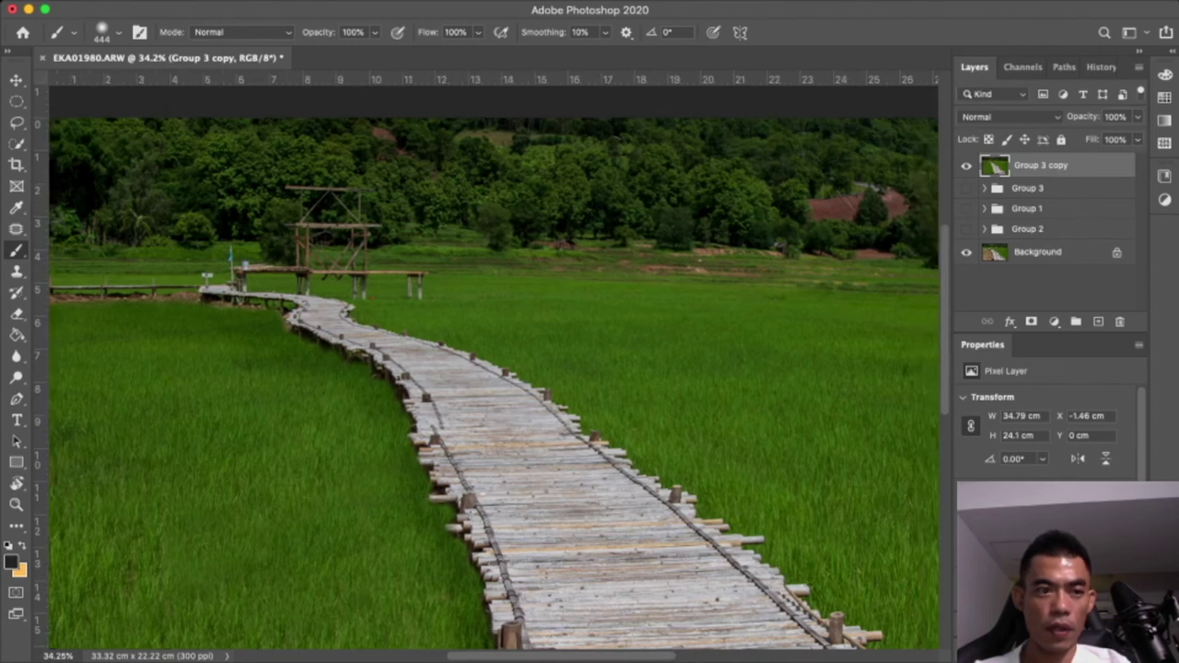
click(15, 229)
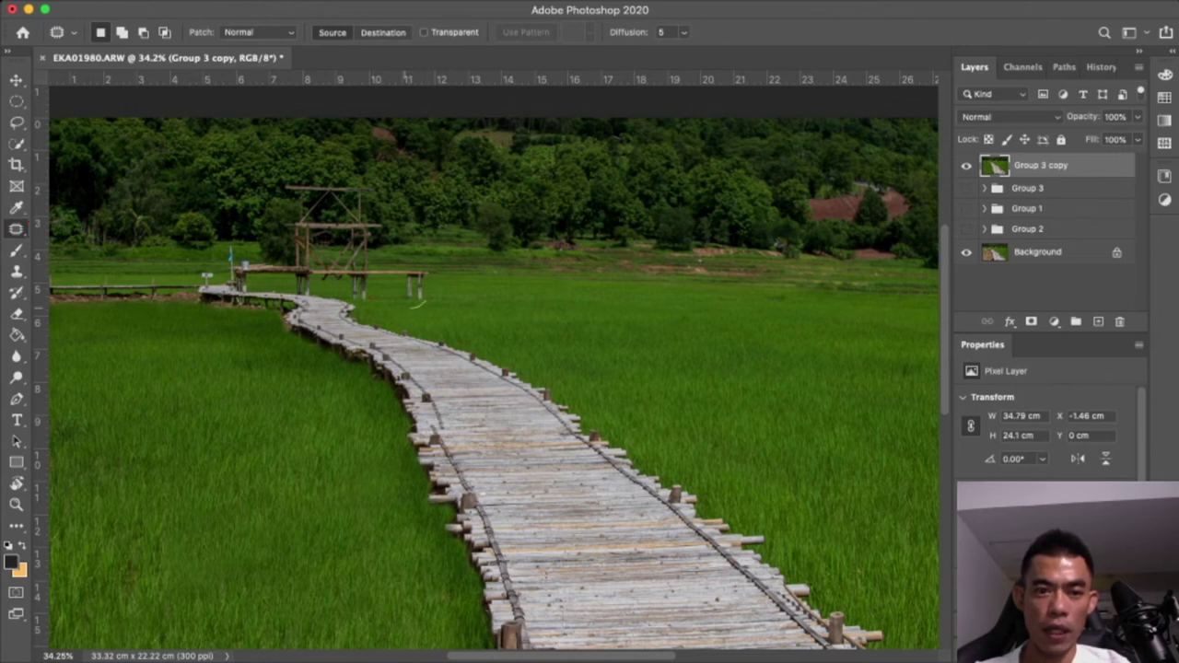
drag(368, 304, 343, 295)
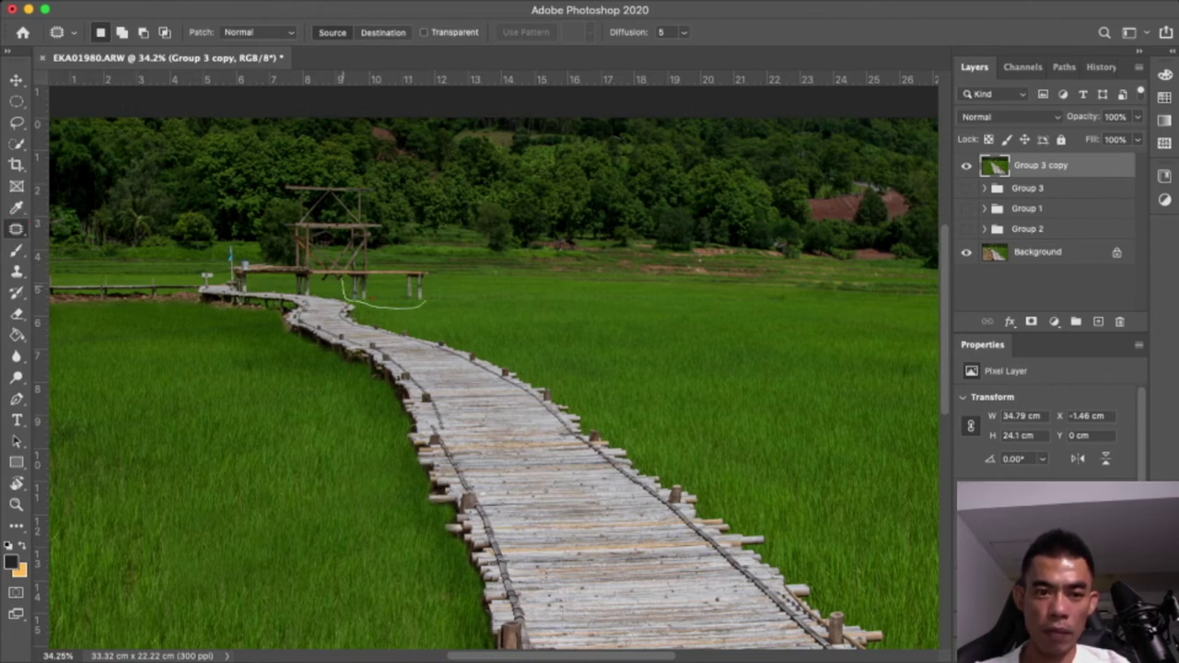
drag(338, 188, 375, 185)
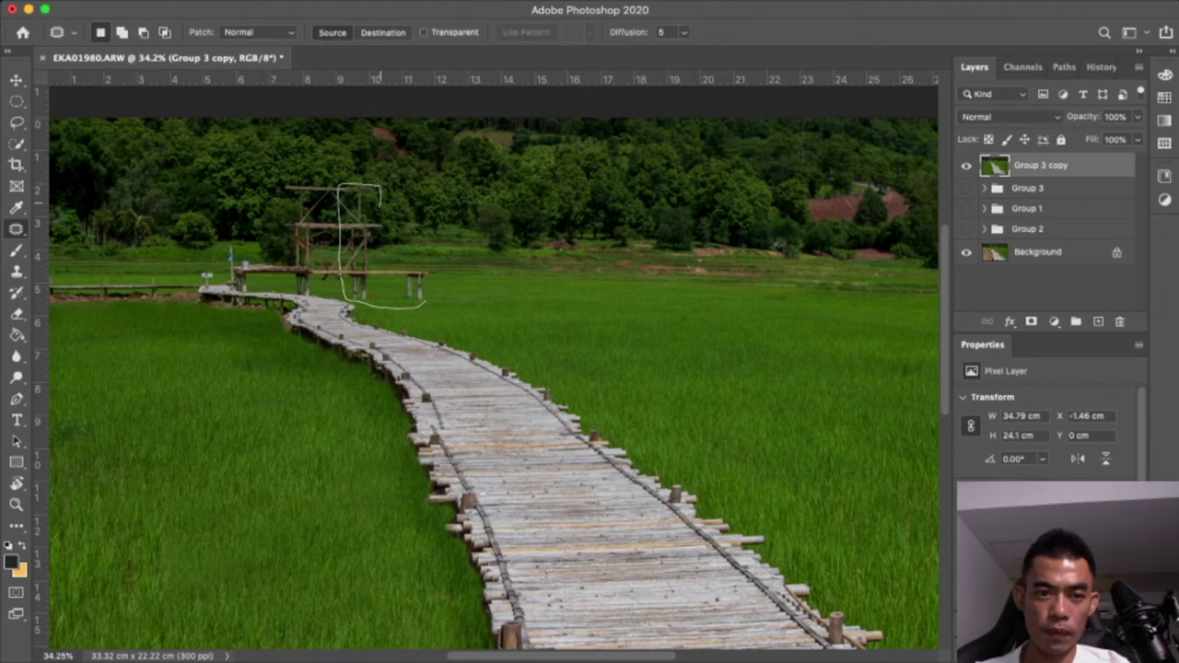
mouse_move(398, 232)
mouse_down()
mouse_move(376, 249)
mouse_move(433, 267)
mouse_move(343, 286)
mouse_move(554, 244)
mouse_up()
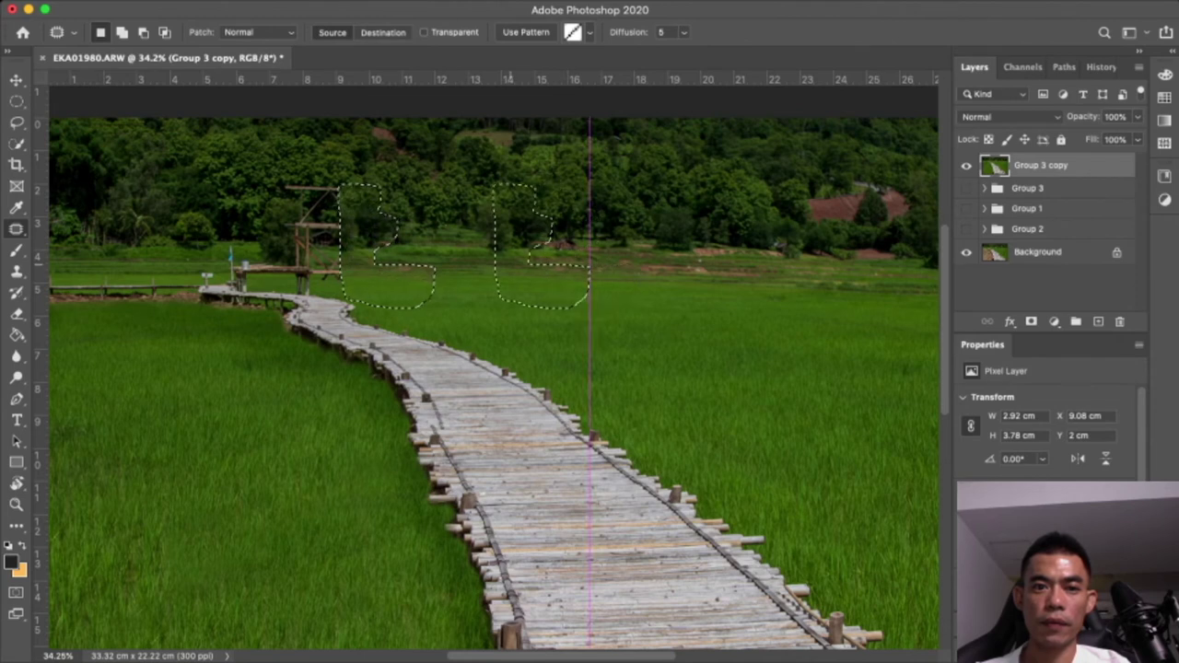
mouse_move(554, 244)
mouse_down()
mouse_move(498, 244)
mouse_move(606, 244)
mouse_up()
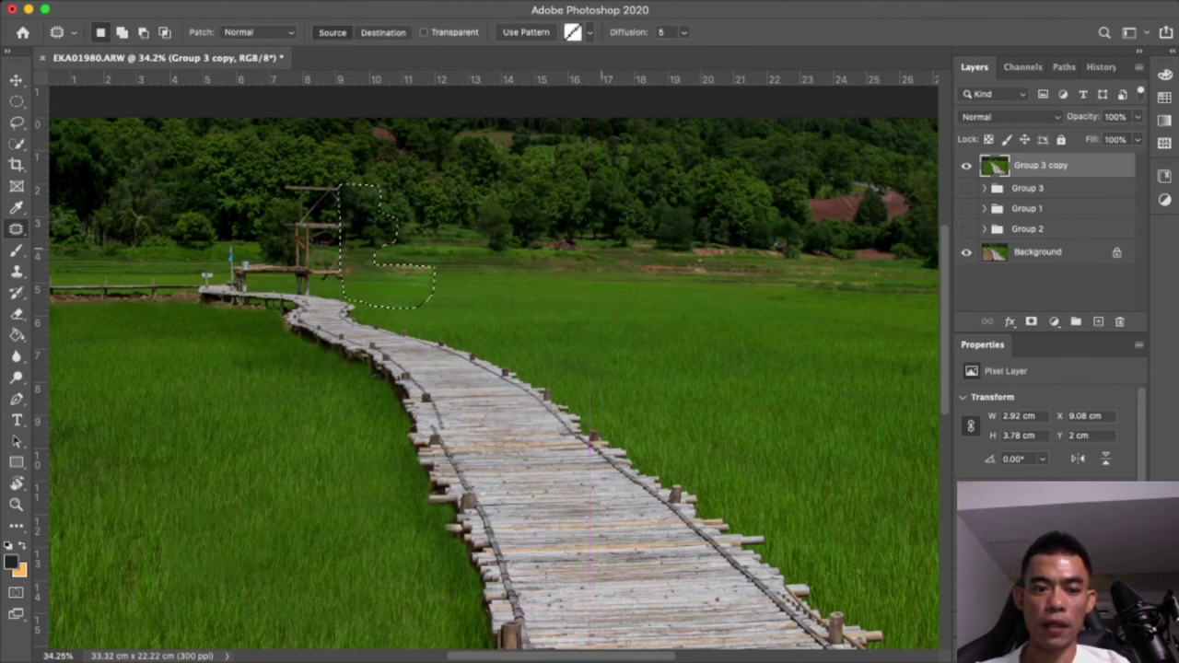
key(ctrl+d)
Patch the tower's top crossbar and remaining post with nearby trees
scroll(494, 383, left, 2)
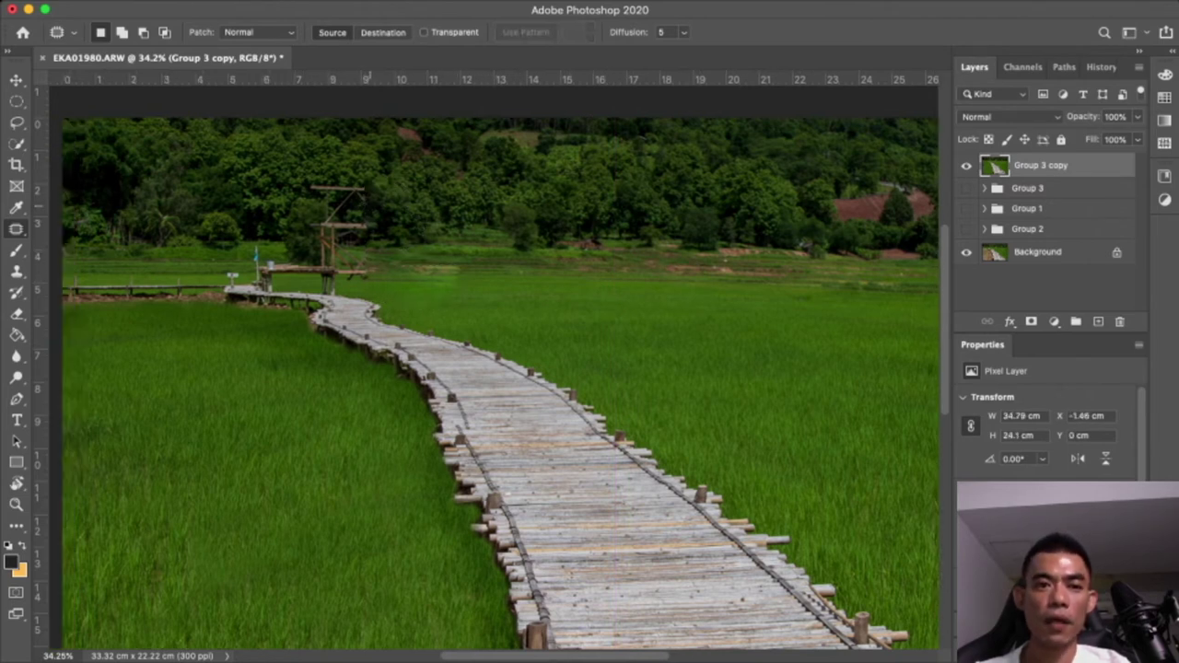
drag(333, 177, 361, 205)
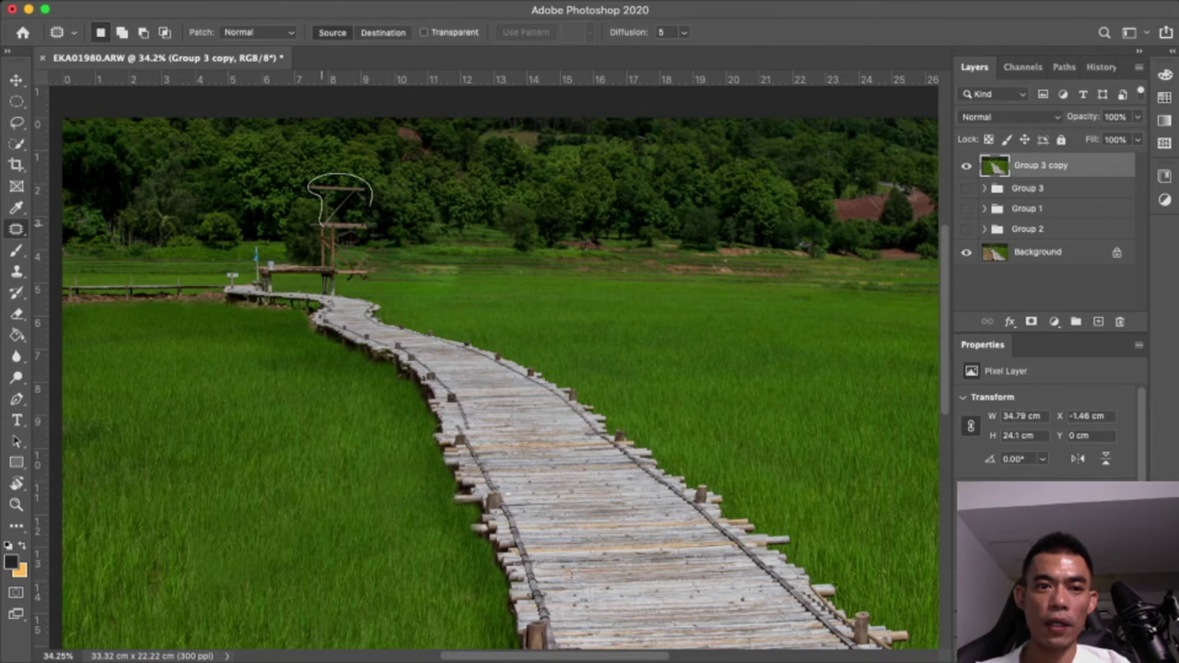
mouse_move(370, 221)
mouse_down()
mouse_move(322, 222)
mouse_move(272, 174)
mouse_up()
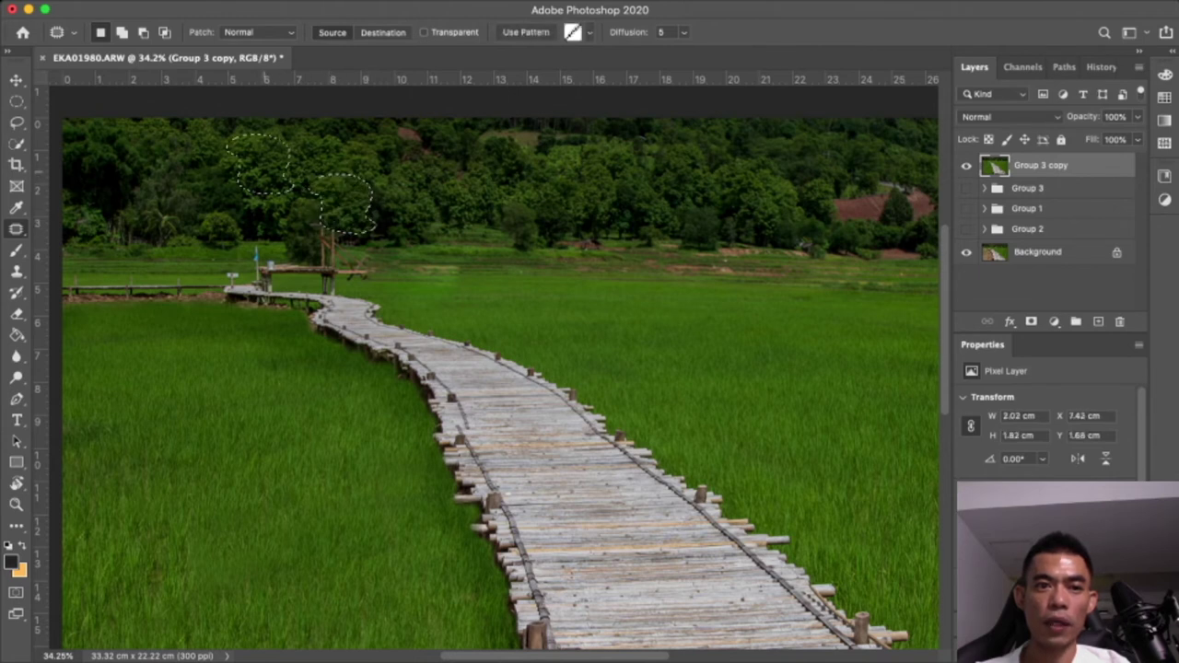
key(ctrl+d)
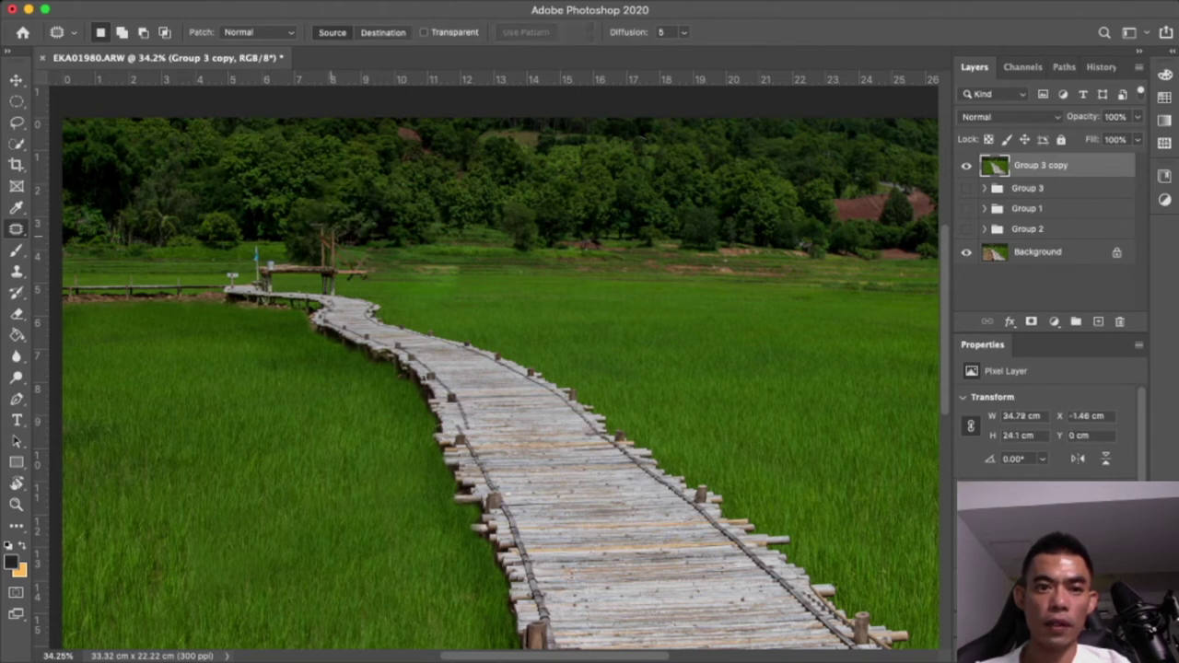
drag(336, 236, 298, 233)
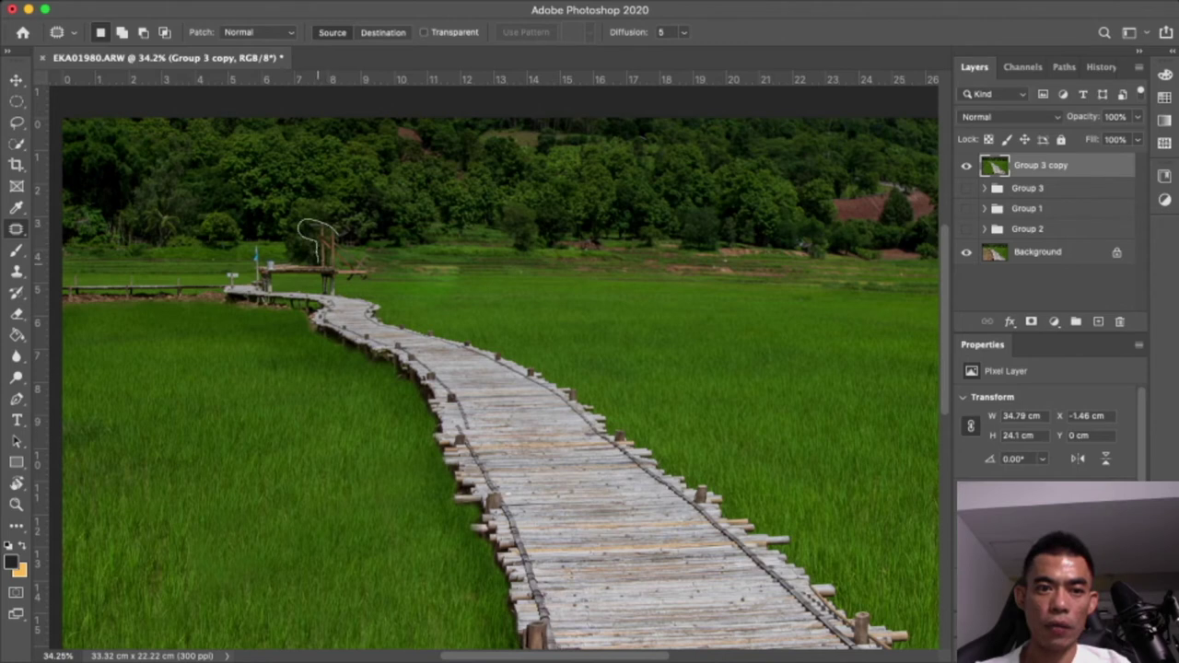
mouse_move(320, 276)
mouse_down()
mouse_move(362, 285)
mouse_move(370, 242)
mouse_move(332, 242)
mouse_move(453, 214)
mouse_move(610, 228)
mouse_up()
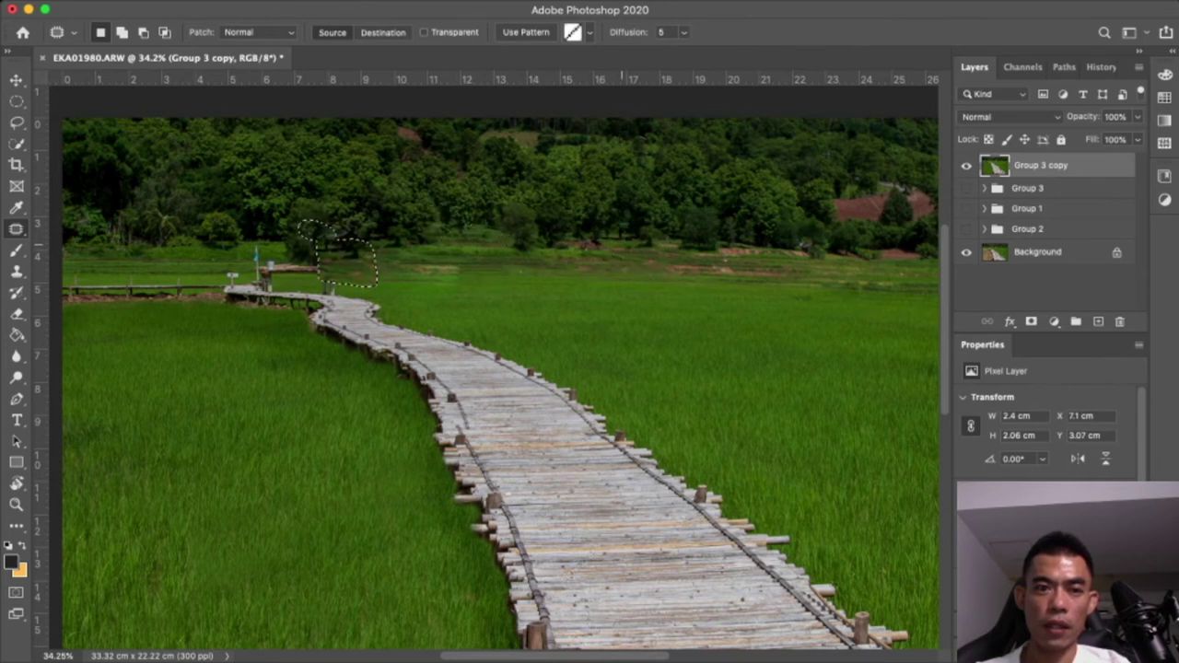
key(ctrl+d)
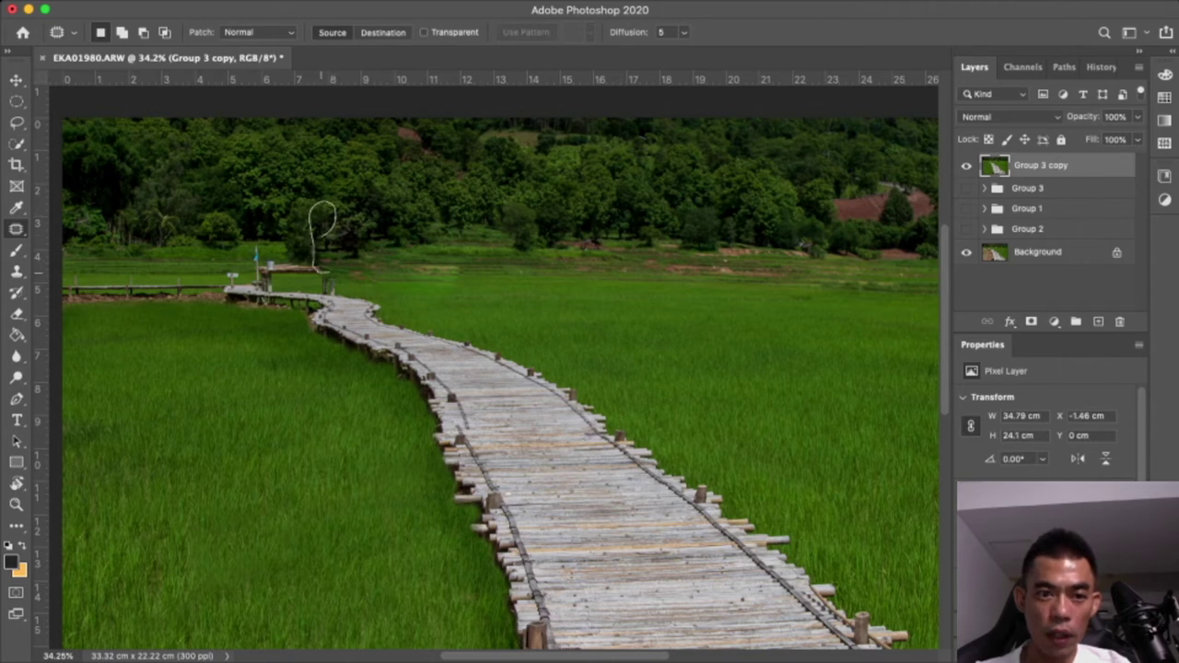
mouse_move(329, 271)
mouse_down()
mouse_move(712, 243)
mouse_move(715, 225)
mouse_up()
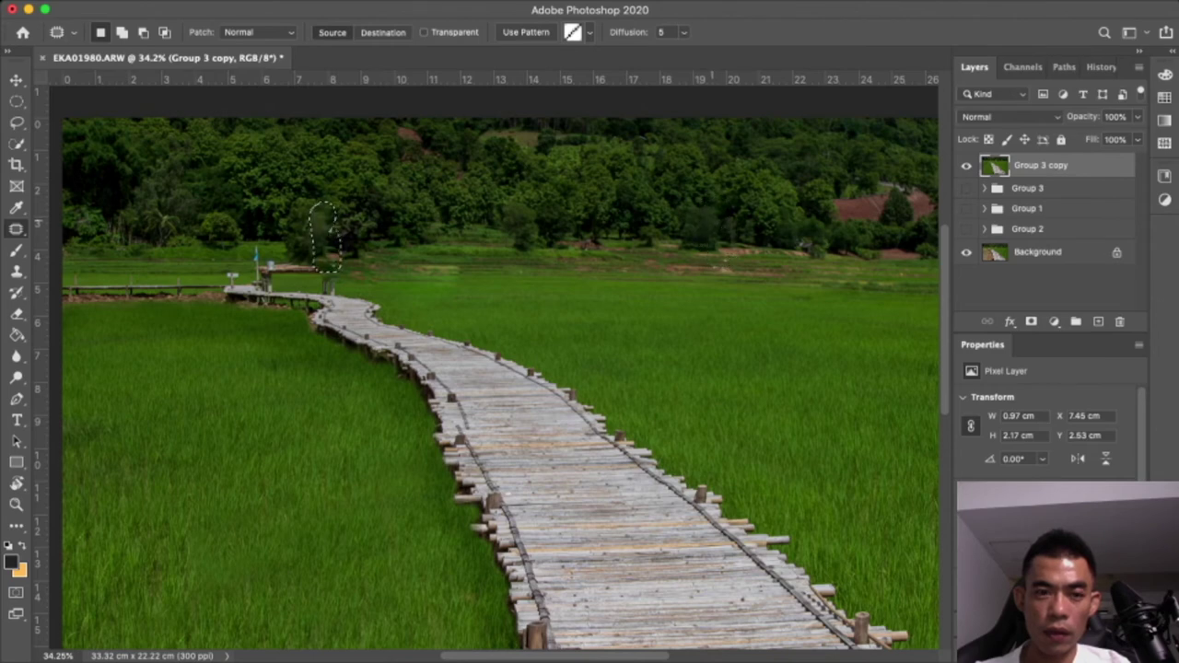
key(ctrl+d)
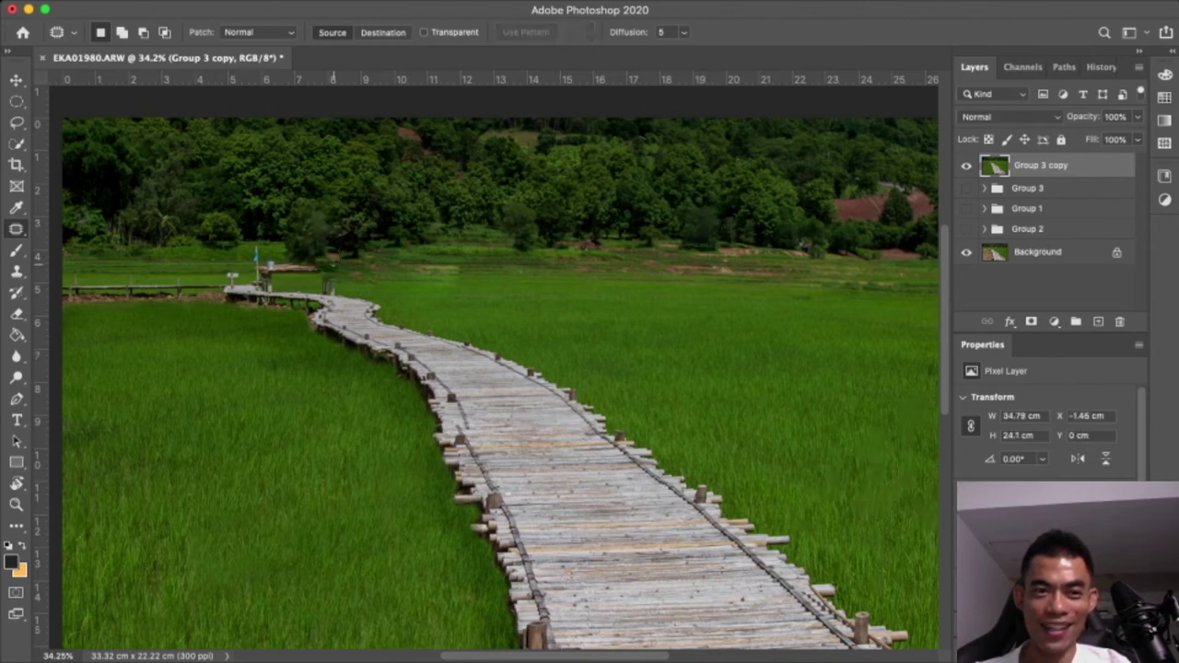
Patch out the leftover posts near the start of the boardwalk
scroll(329, 269, up, 5)
scroll(329, 269, up, 1)
scroll(329, 269, down, 2)
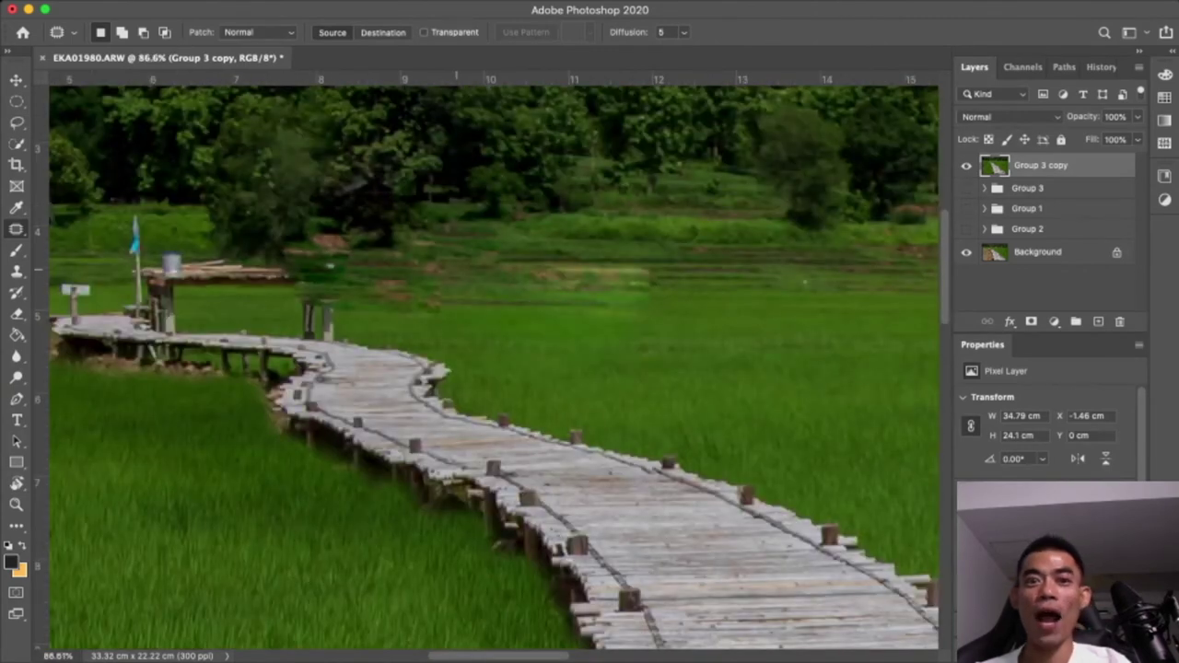
scroll(329, 269, down, 1)
scroll(329, 269, up, 3)
scroll(329, 269, down, 1)
scroll(329, 269, down, 1)
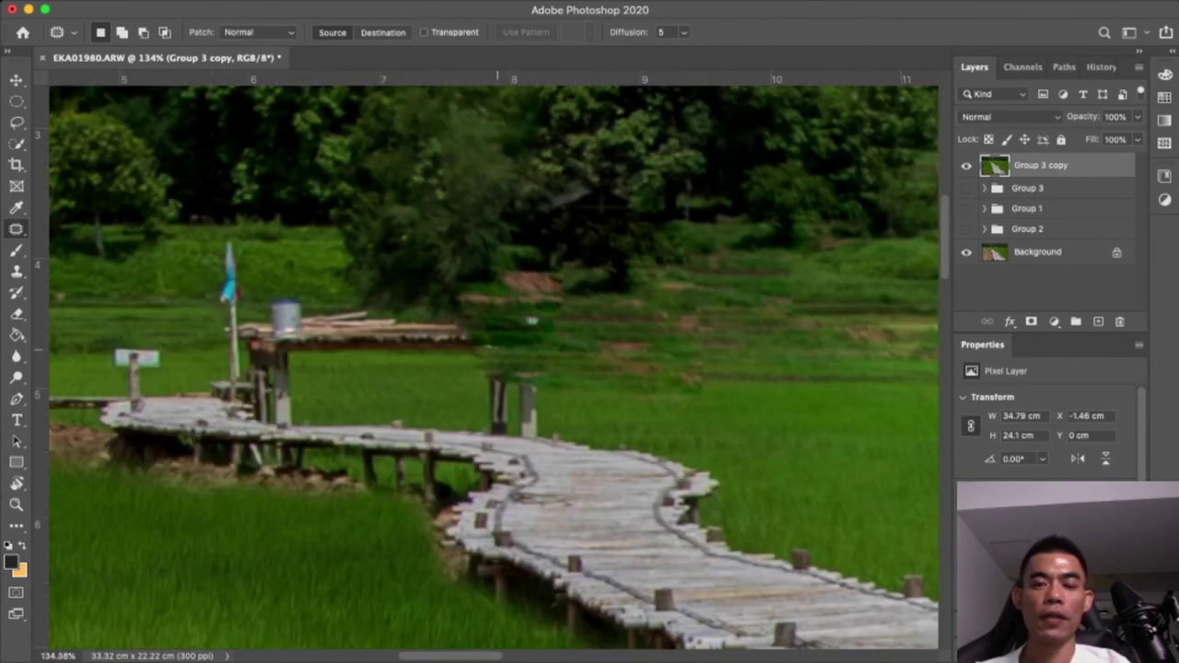
scroll(328, 269, up, 1)
scroll(328, 269, down, 3)
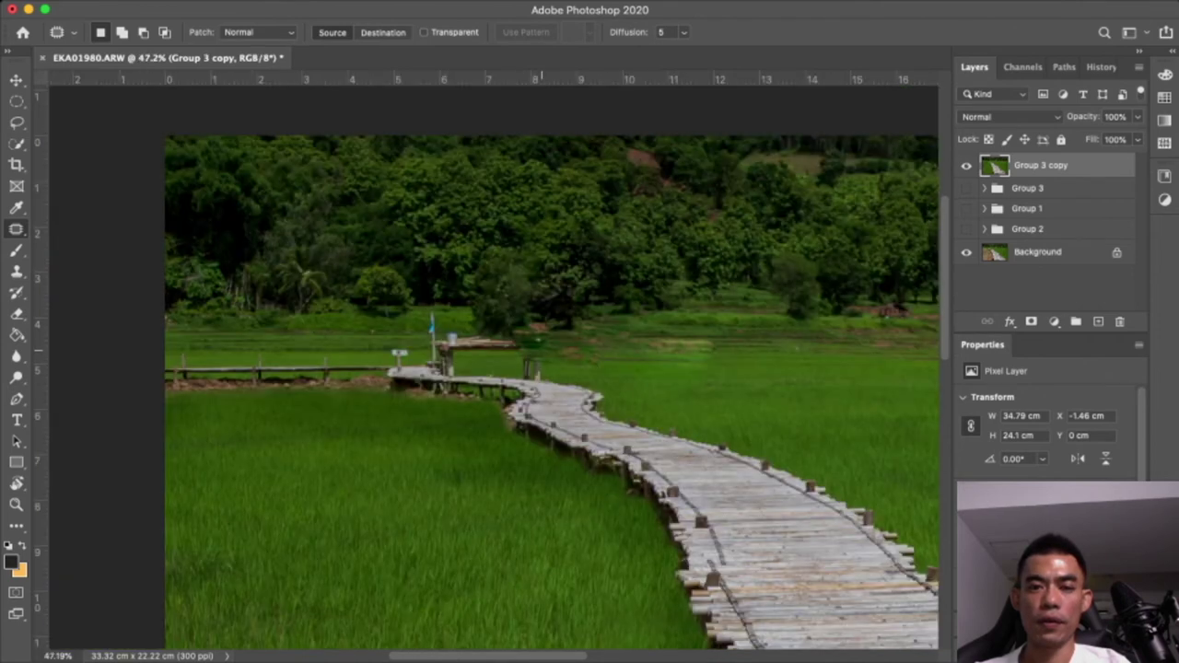
scroll(531, 392, right, 2)
scroll(531, 393, right, 2)
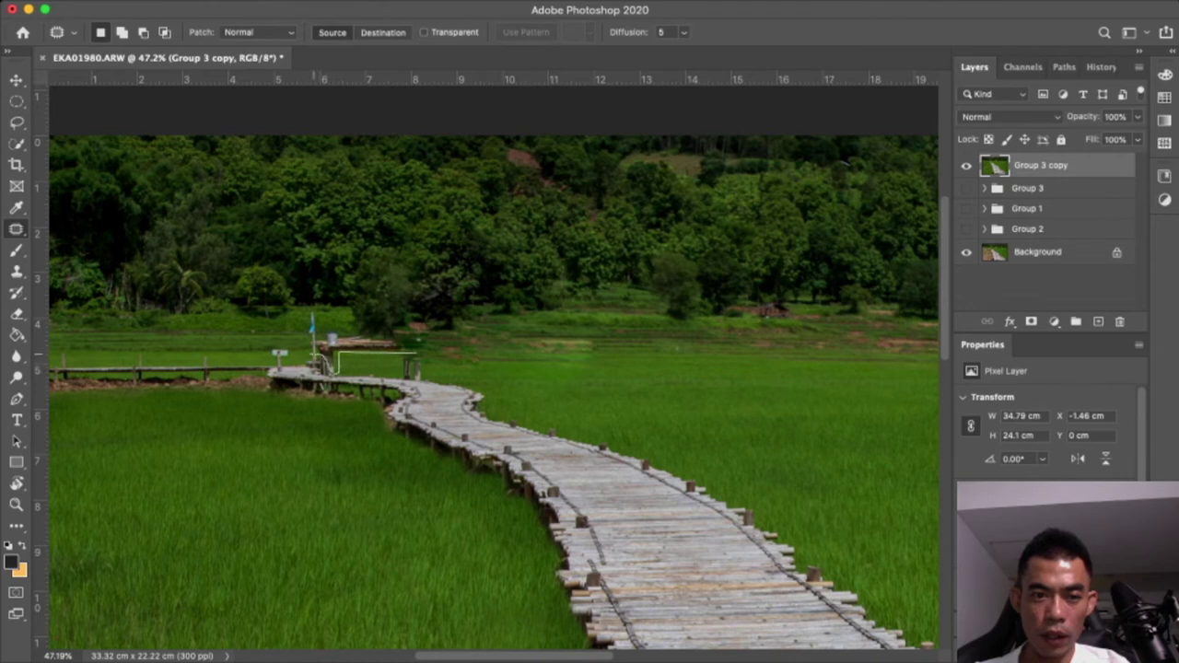
mouse_move(312, 354)
mouse_down()
mouse_move(378, 329)
mouse_move(417, 348)
mouse_move(734, 350)
mouse_up()
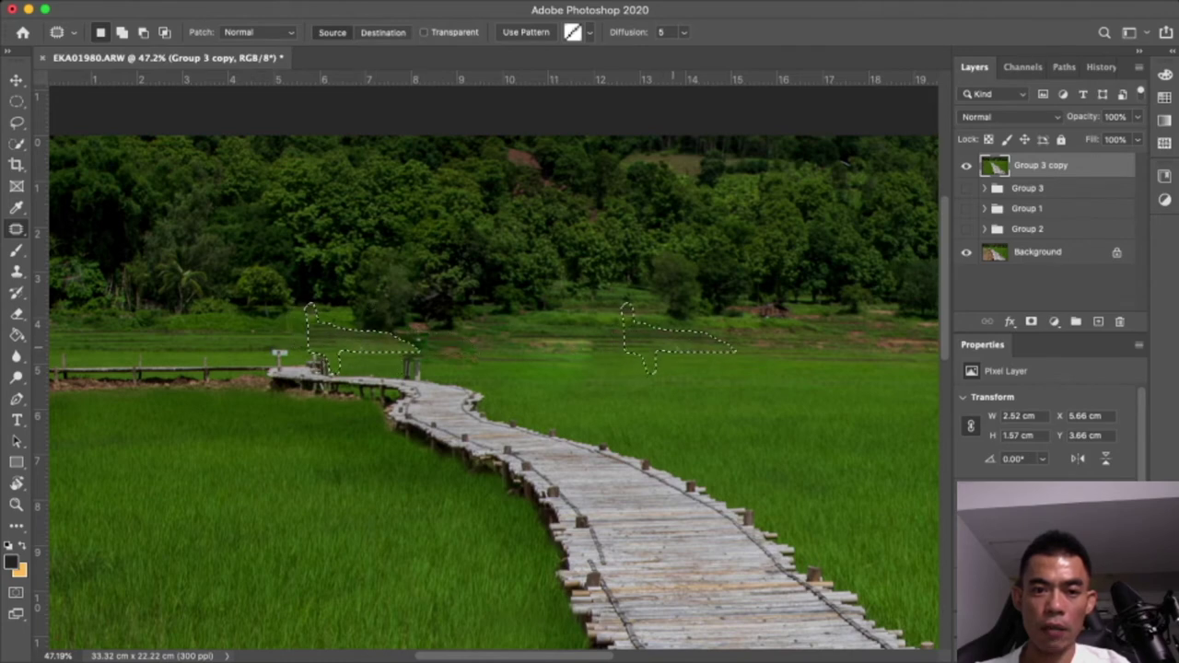
key(ctrl+d)
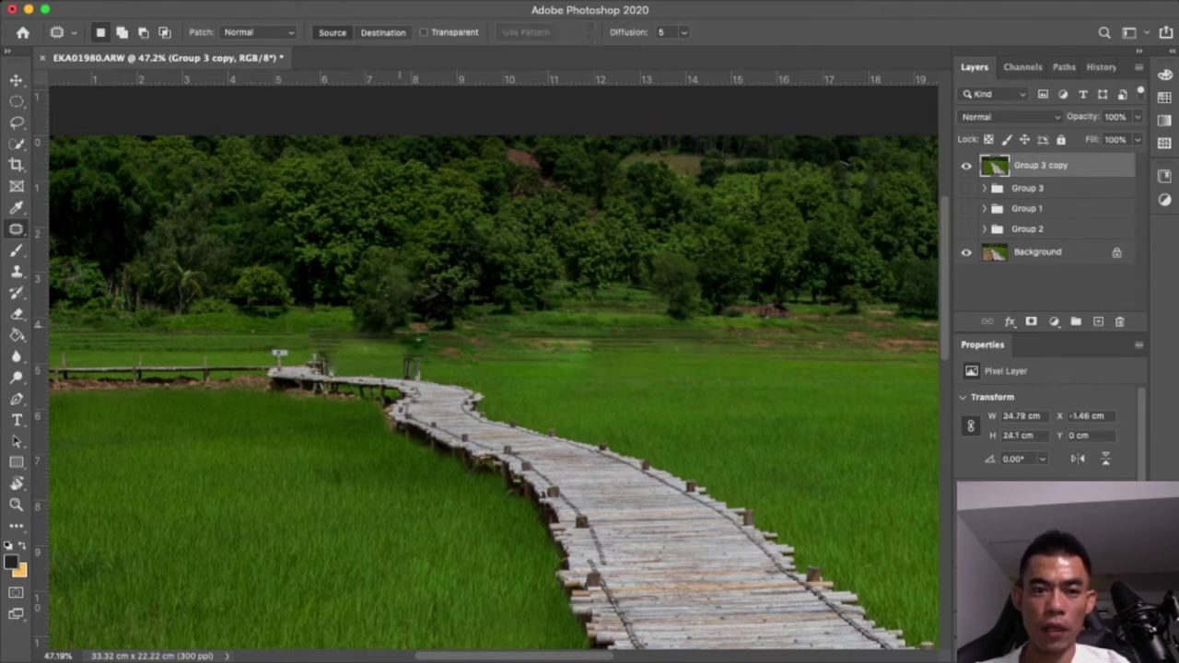
Patch the post remnants beside the platform
scroll(331, 332, up, 5)
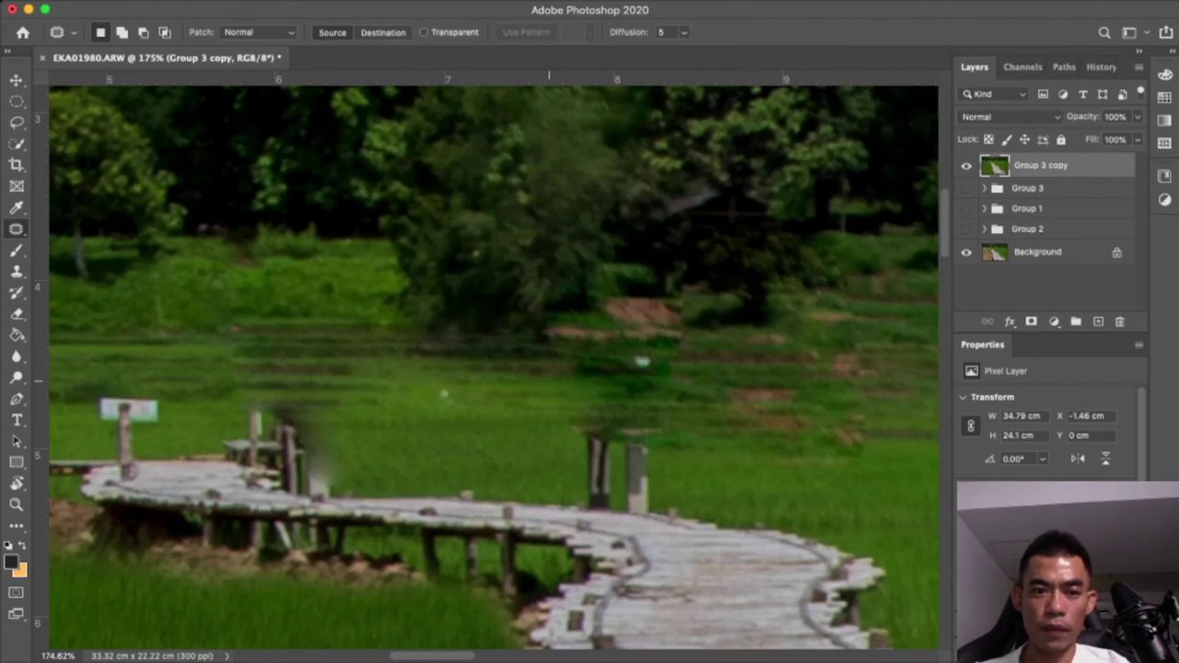
scroll(549, 381, down, 3)
scroll(441, 363, up, 2)
mouse_move(424, 374)
mouse_down()
mouse_move(402, 419)
mouse_move(392, 368)
mouse_up()
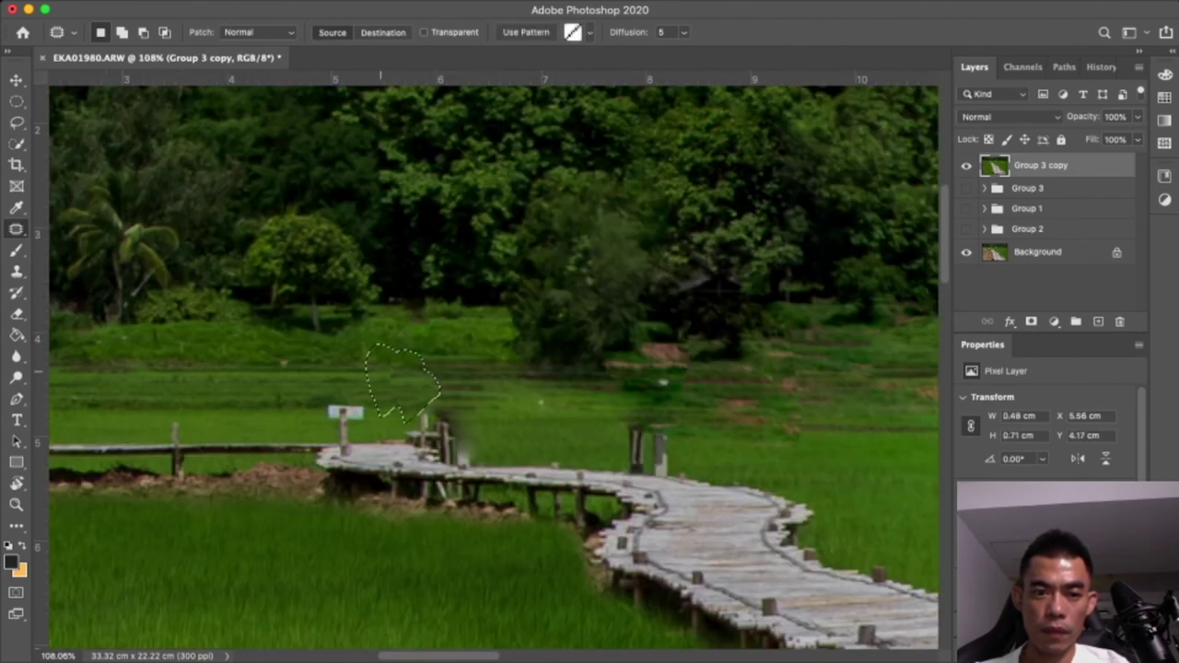
key(ctrl+d)
Patch several small specks in the mid-ground field with clean grass from their right
scroll(453, 397, down, 2)
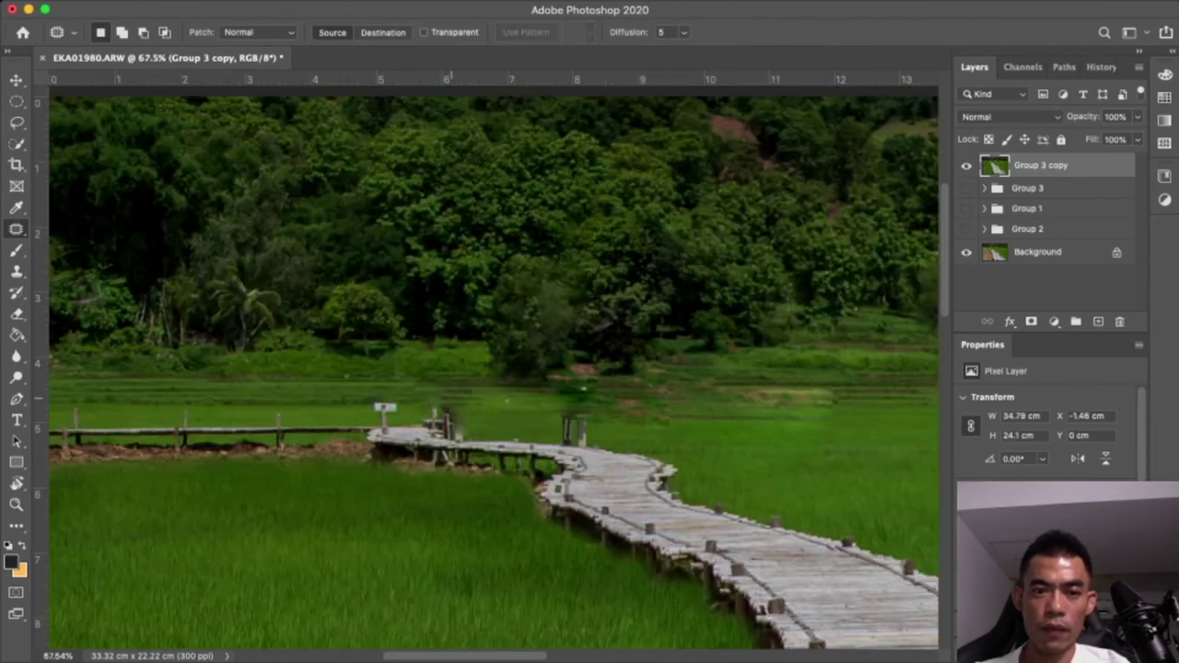
scroll(472, 406, down, 1)
scroll(525, 404, down, 1)
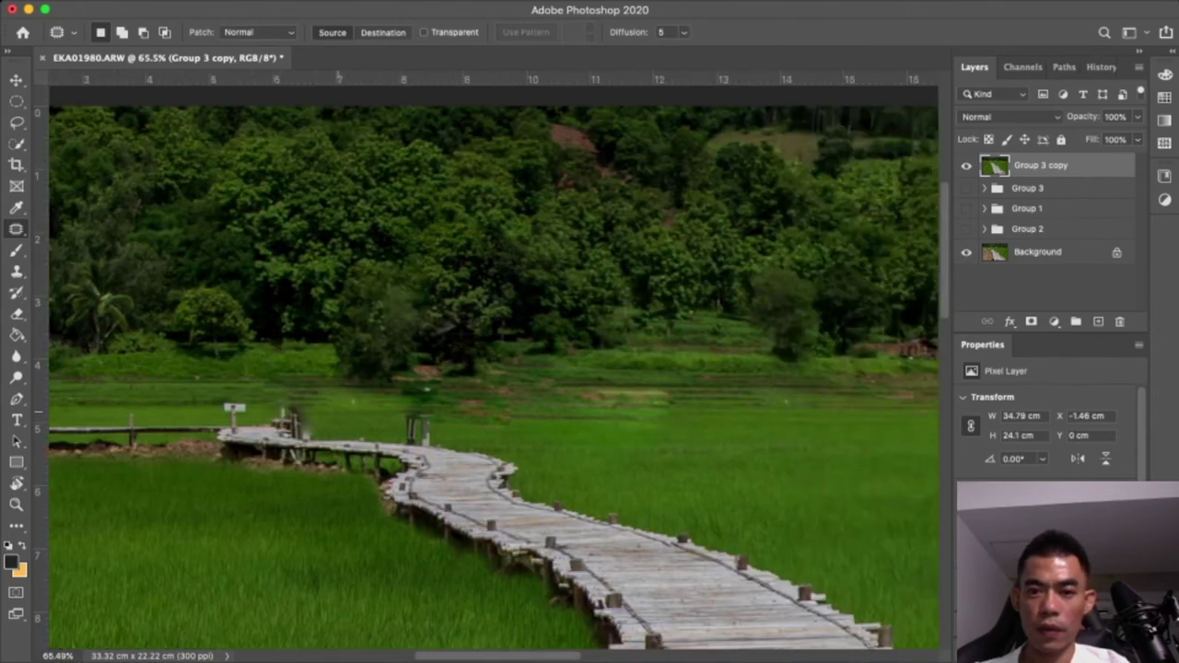
scroll(576, 403, down, 1)
scroll(629, 401, down, 1)
mouse_move(643, 414)
mouse_down()
mouse_move(633, 426)
mouse_move(738, 406)
mouse_up()
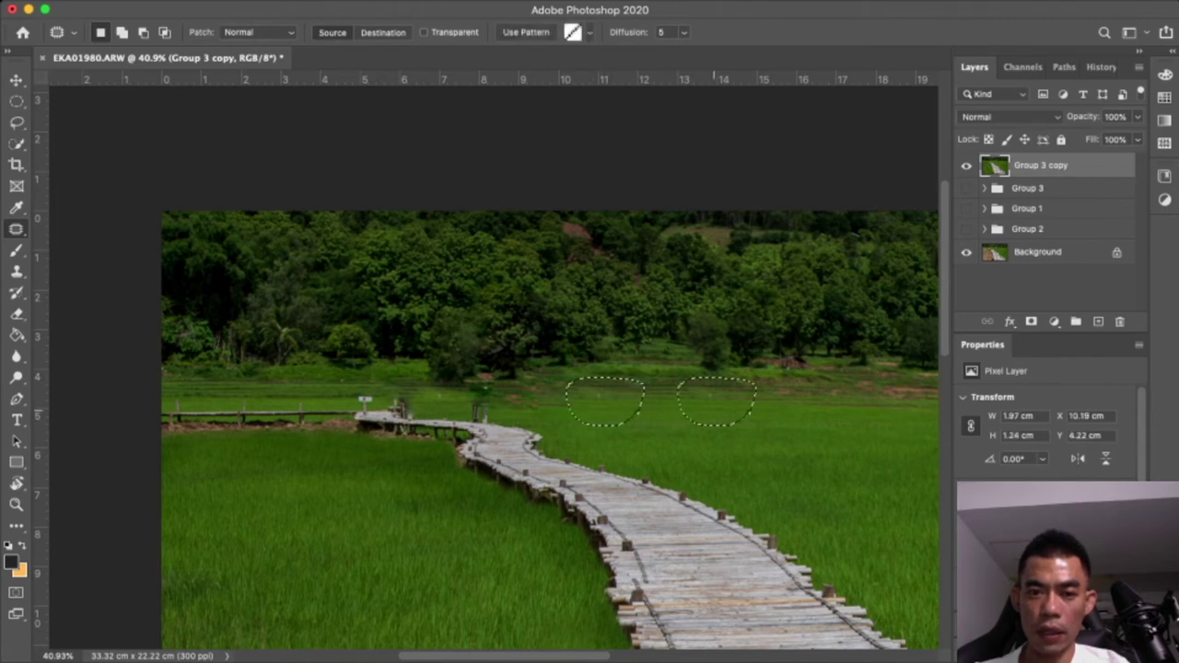
key(ctrl+d)
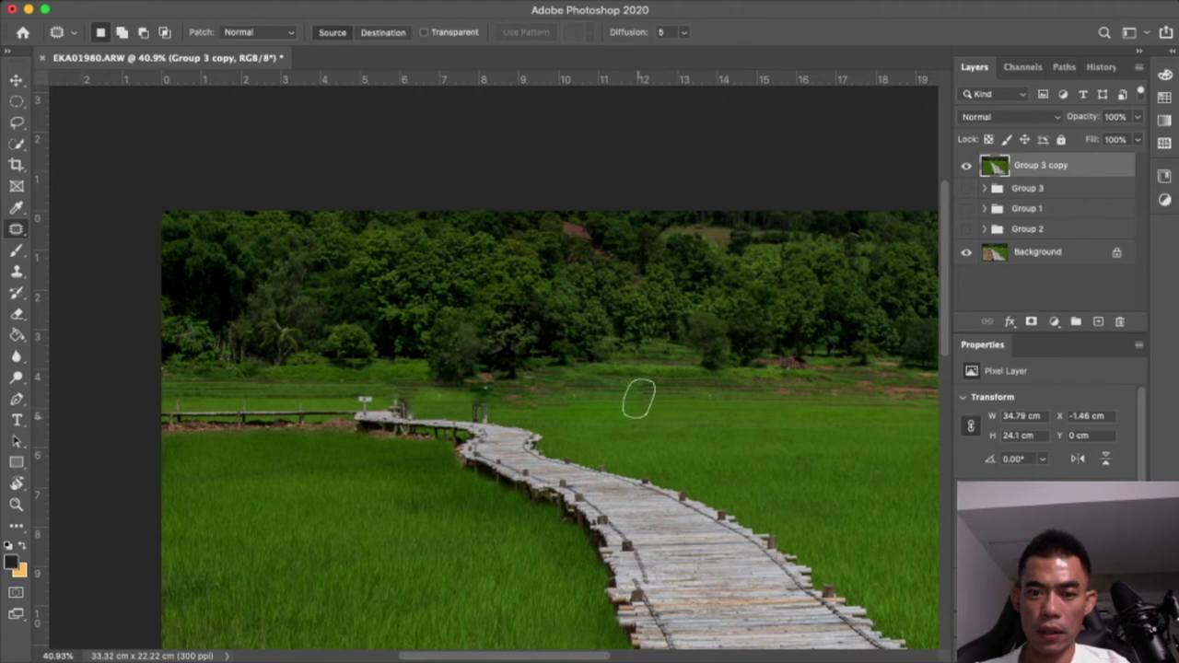
drag(642, 399, 762, 401)
key(ctrl+d)
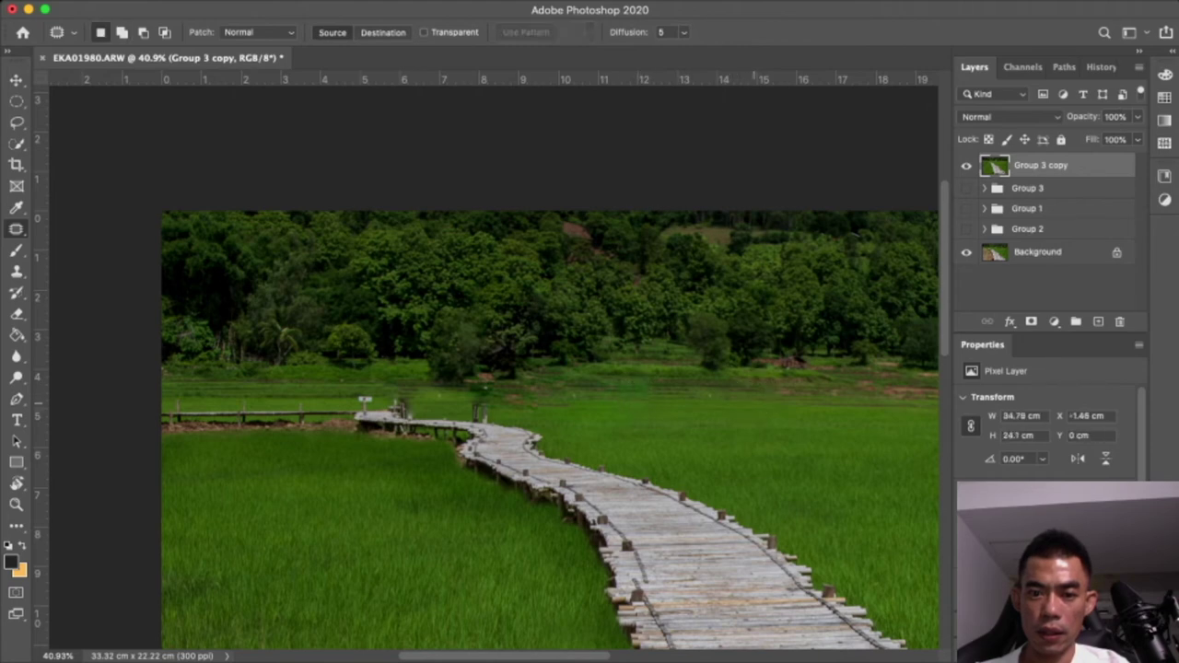
scroll(652, 404, up, 5)
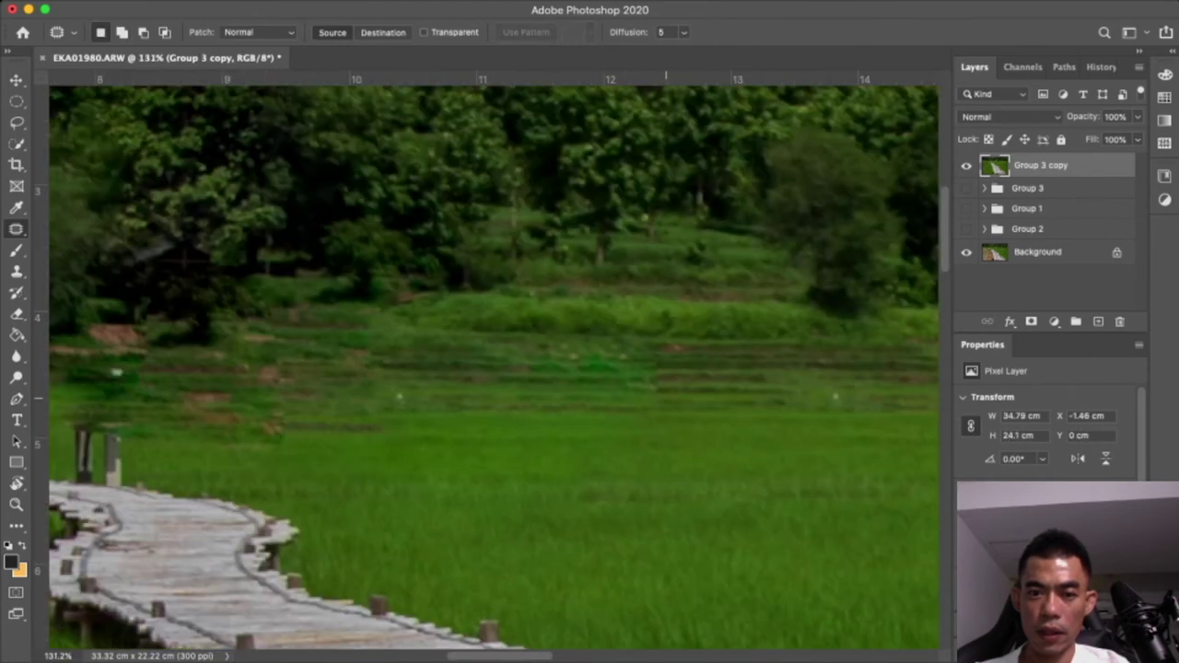
drag(668, 396, 638, 382)
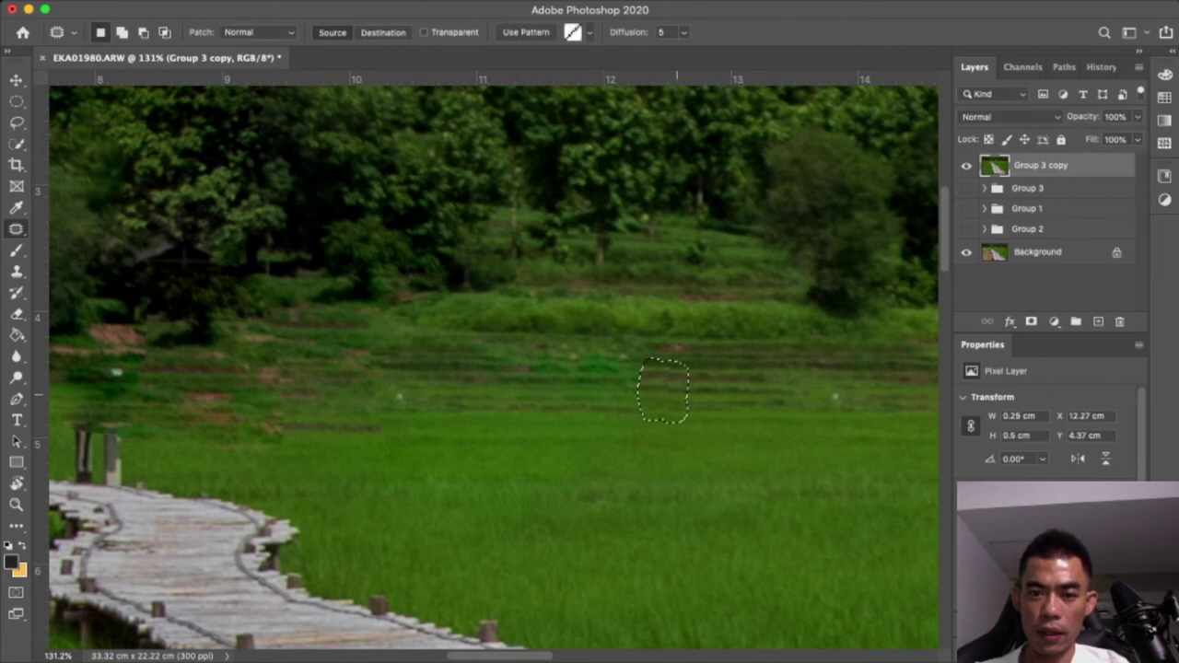
key(ctrl+d)
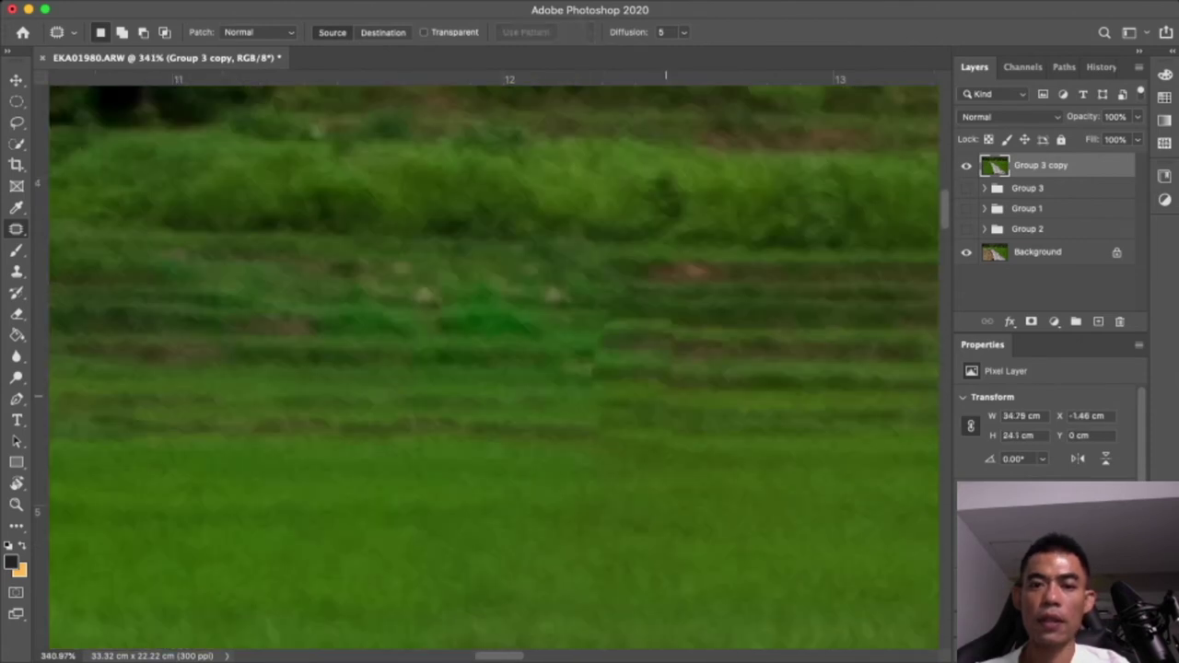
scroll(672, 393, up, 5)
Smooth the stepped grass seam using the Clone Stamp
key(s)
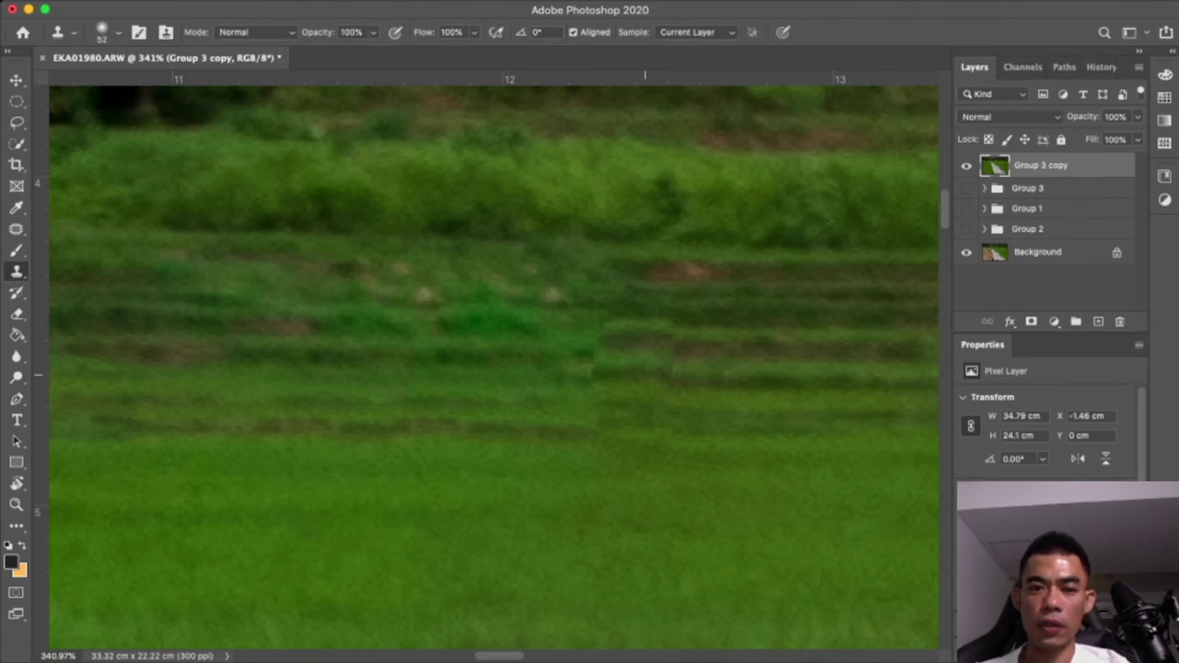
drag(640, 378, 600, 381)
scroll(639, 438, down, 3)
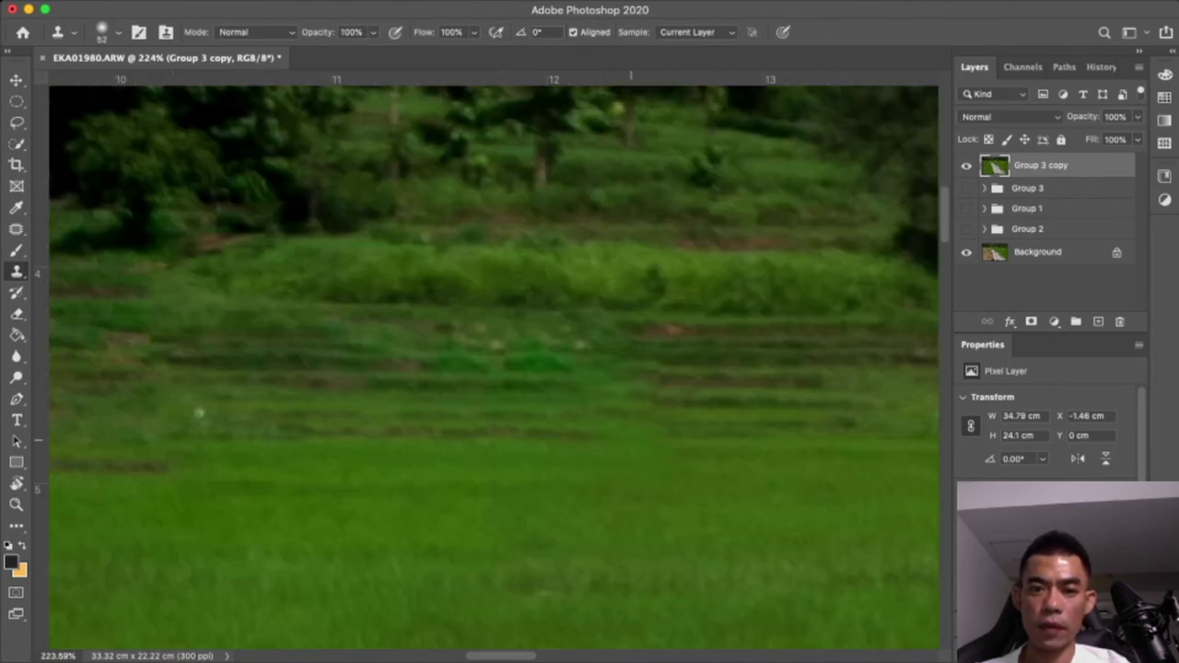
scroll(594, 403, down, 3)
scroll(594, 403, down, 2)
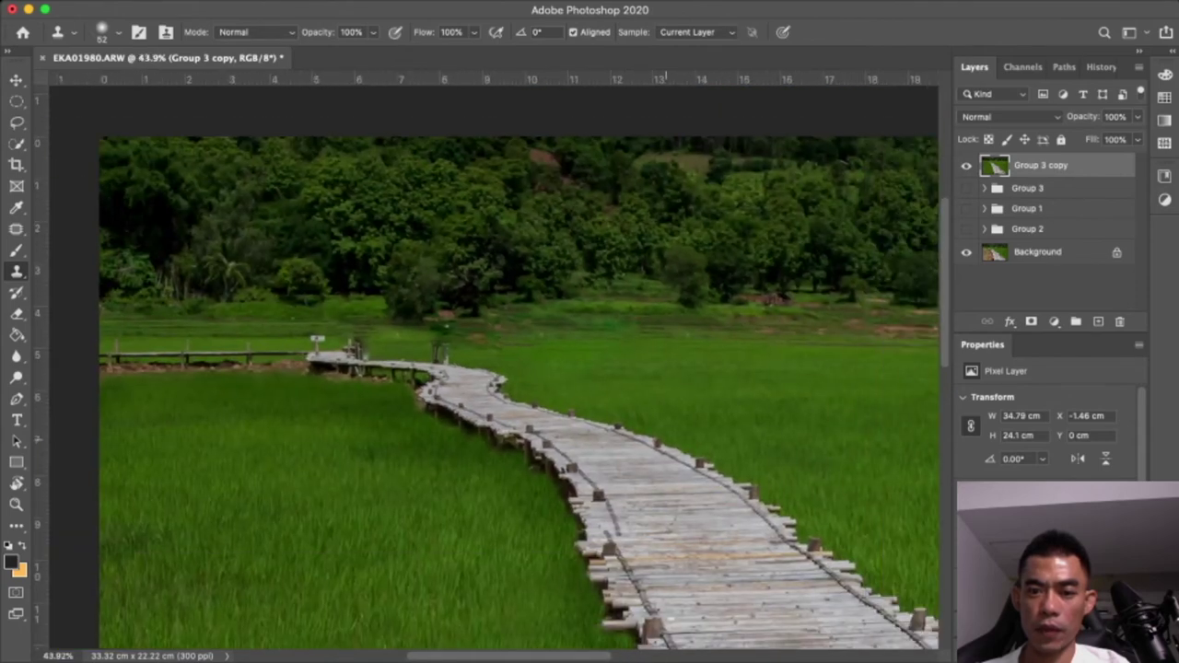
scroll(682, 336, up, 2)
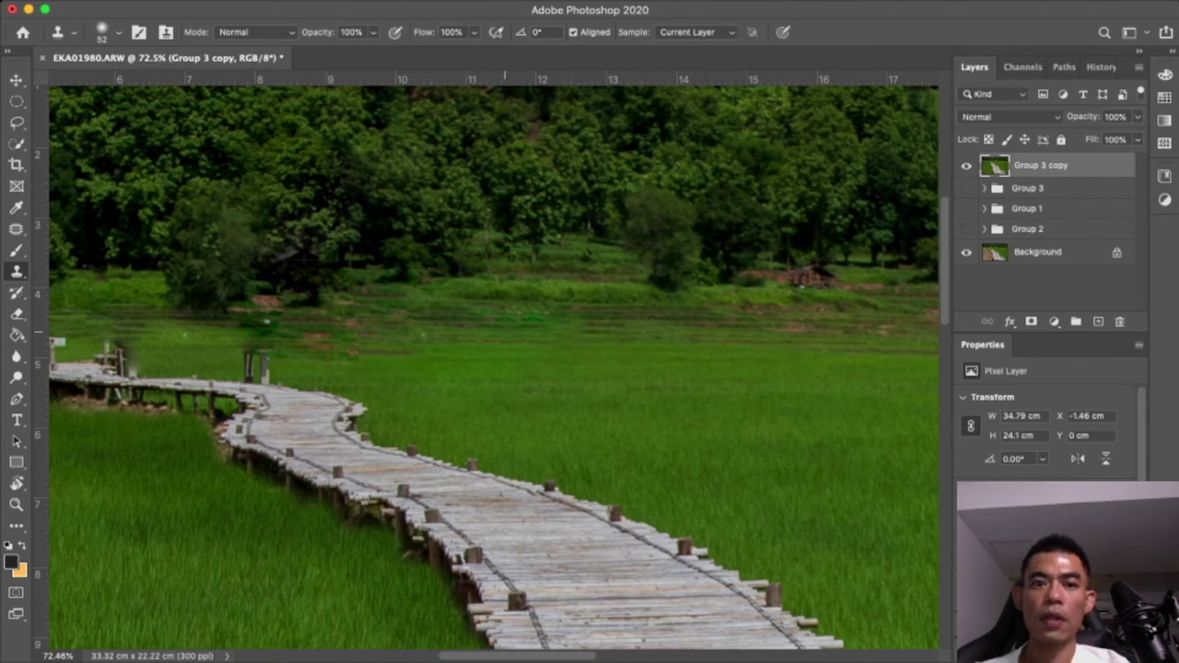
Clone grass over the tall posts and the short post at the boardwalk's left bend
drag(428, 339, 574, 341)
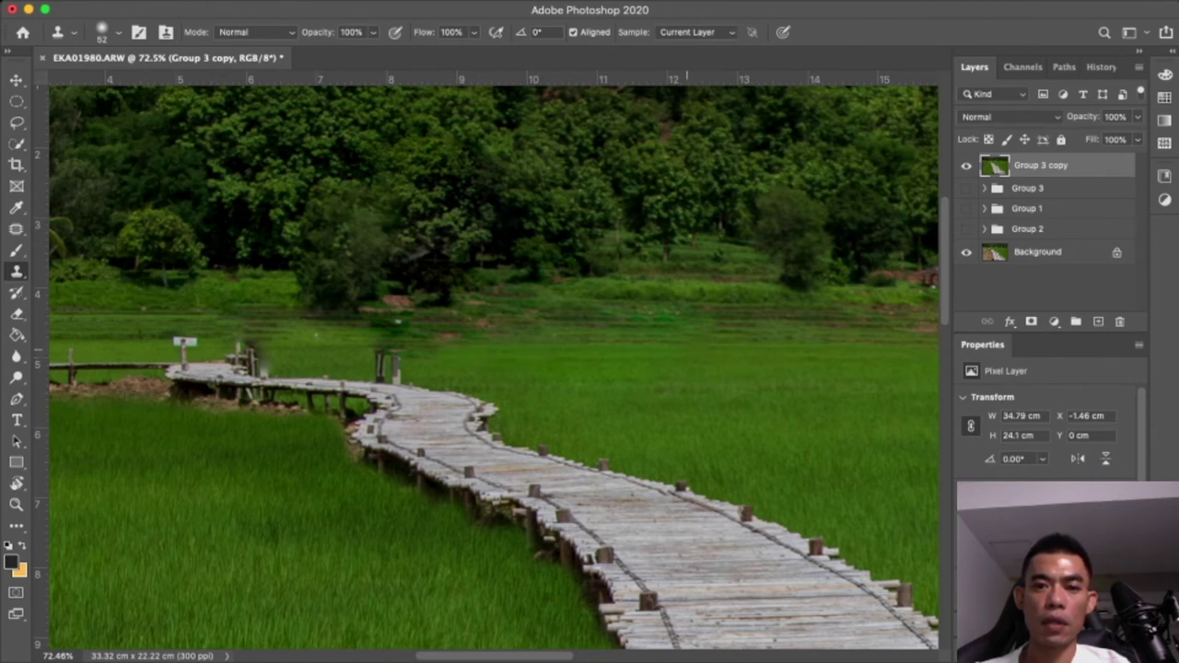
scroll(645, 353, left, 3)
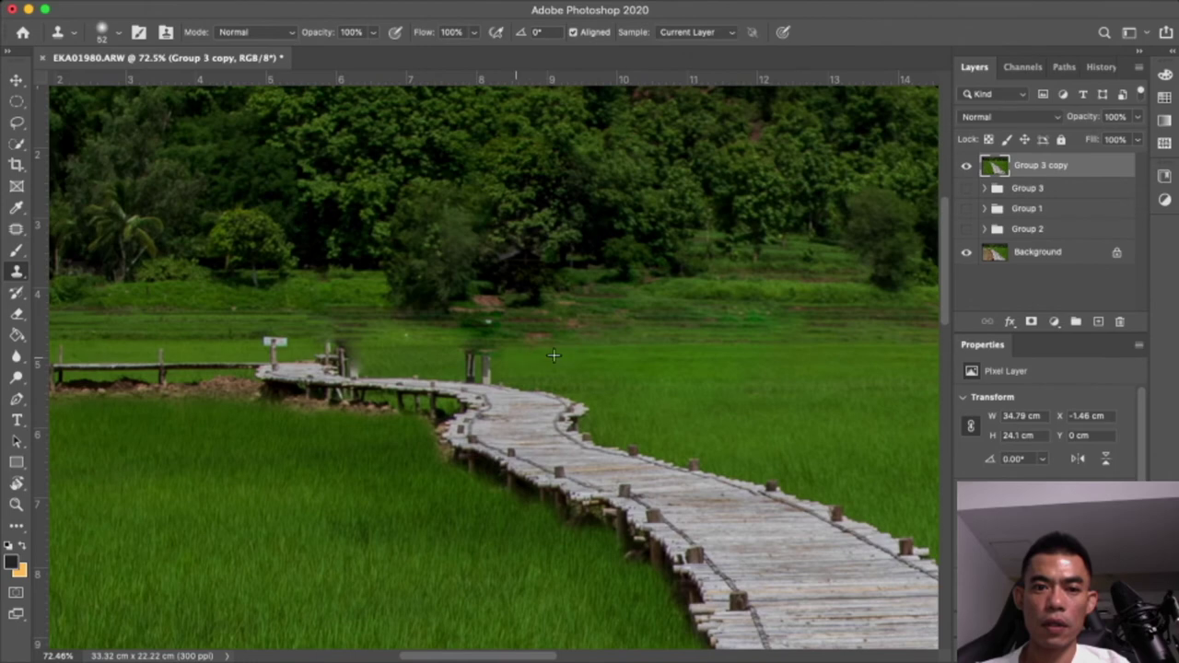
drag(477, 357, 464, 361)
click(487, 375)
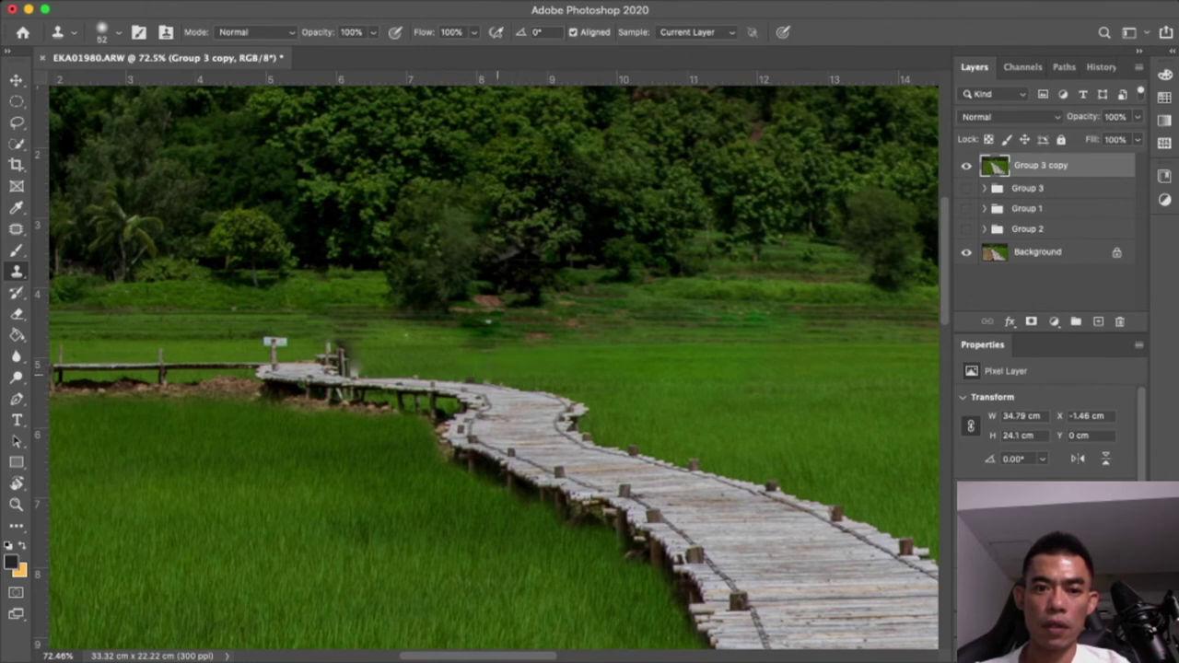
scroll(510, 361, up, 5)
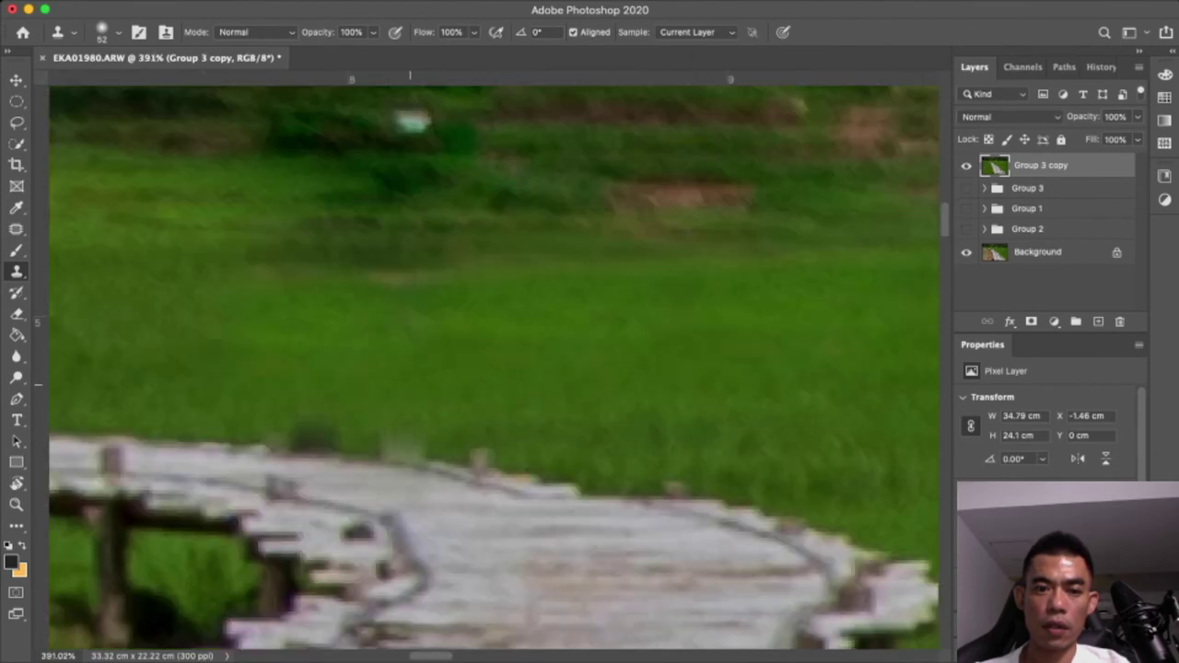
scroll(372, 371, up, 6)
scroll(460, 359, down, 2)
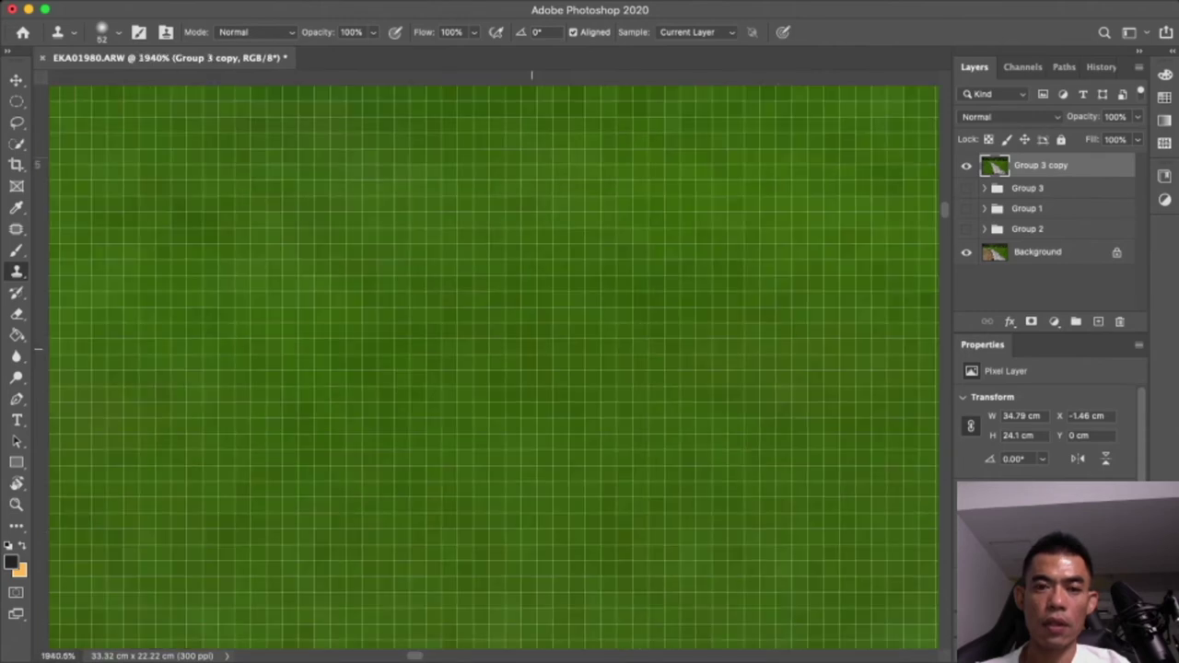
scroll(531, 350, down, 2)
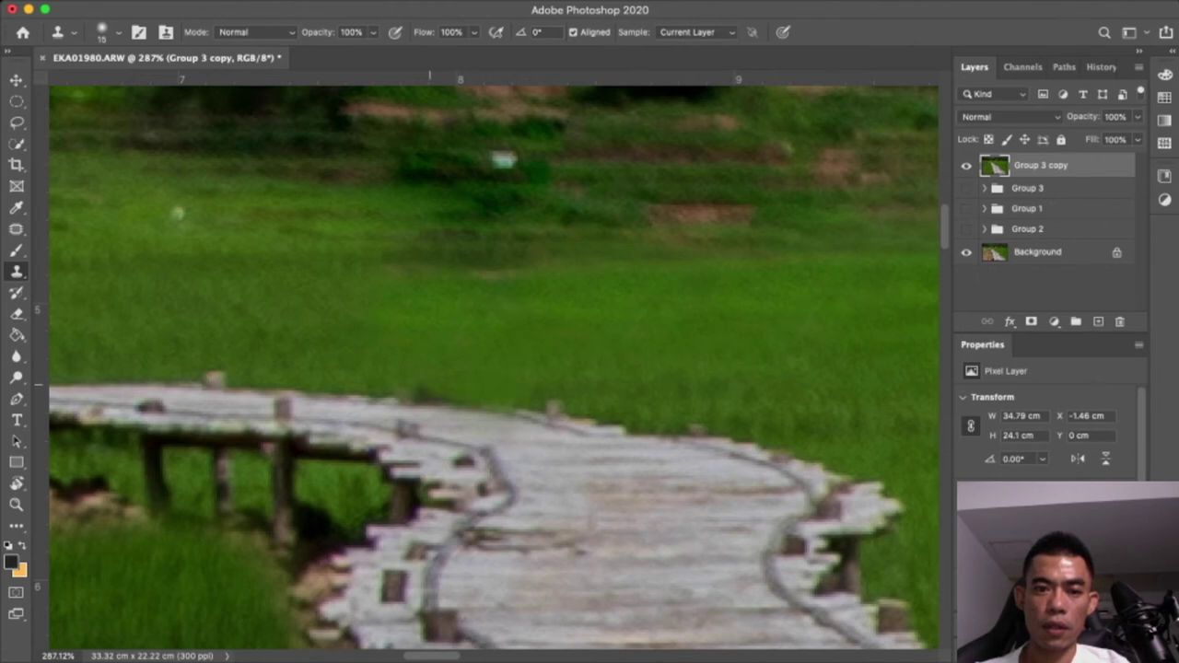
scroll(436, 358, left, 8)
scroll(488, 285, left, 2)
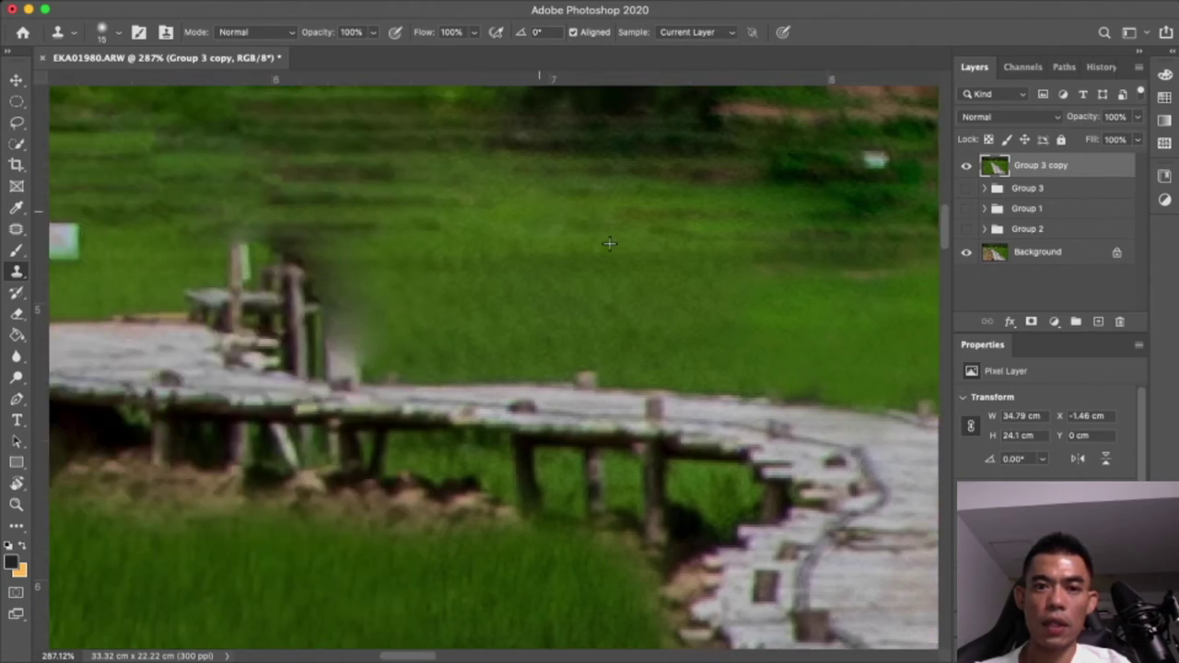
scroll(599, 304, up, 2)
scroll(599, 304, down, 3)
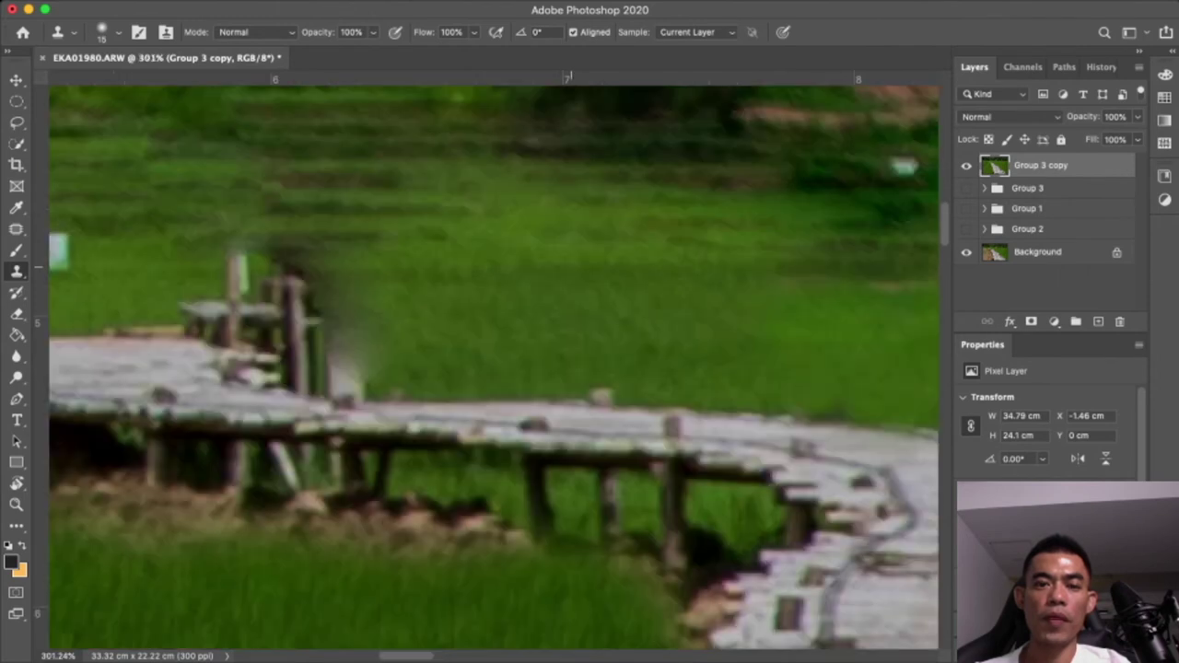
scroll(598, 304, down, 2)
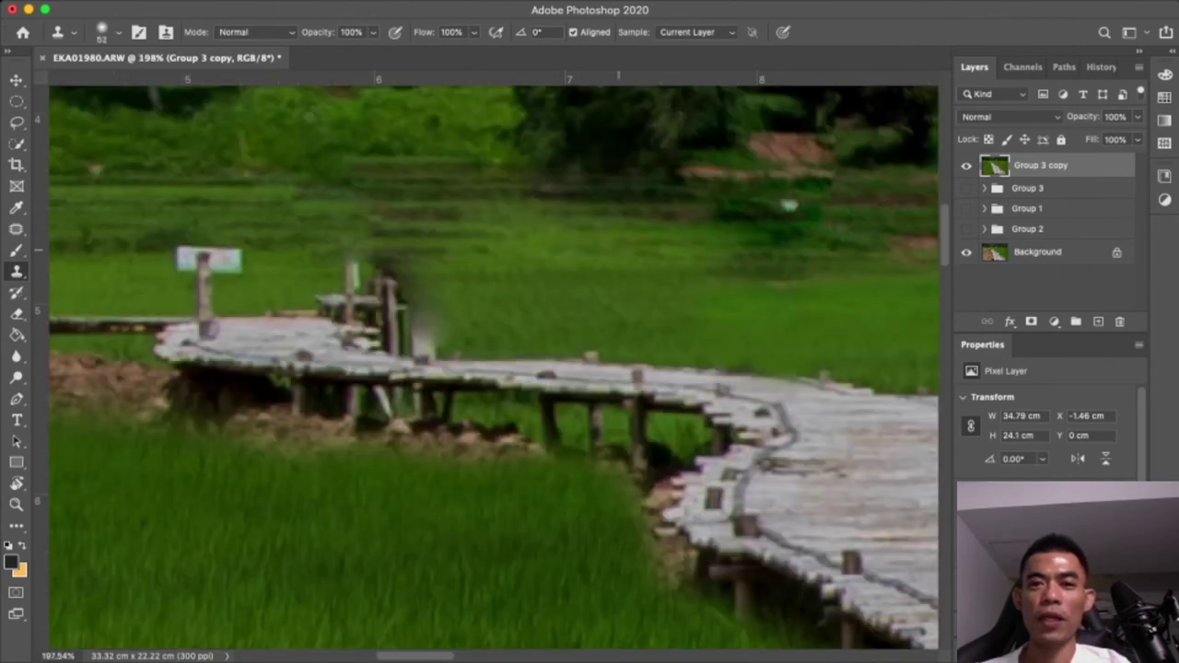
With a 52 px brush, clone grass over the dark post and railing posts, undoing the last stroke
key(bracketright)
key(bracketright)
key(bracketright)
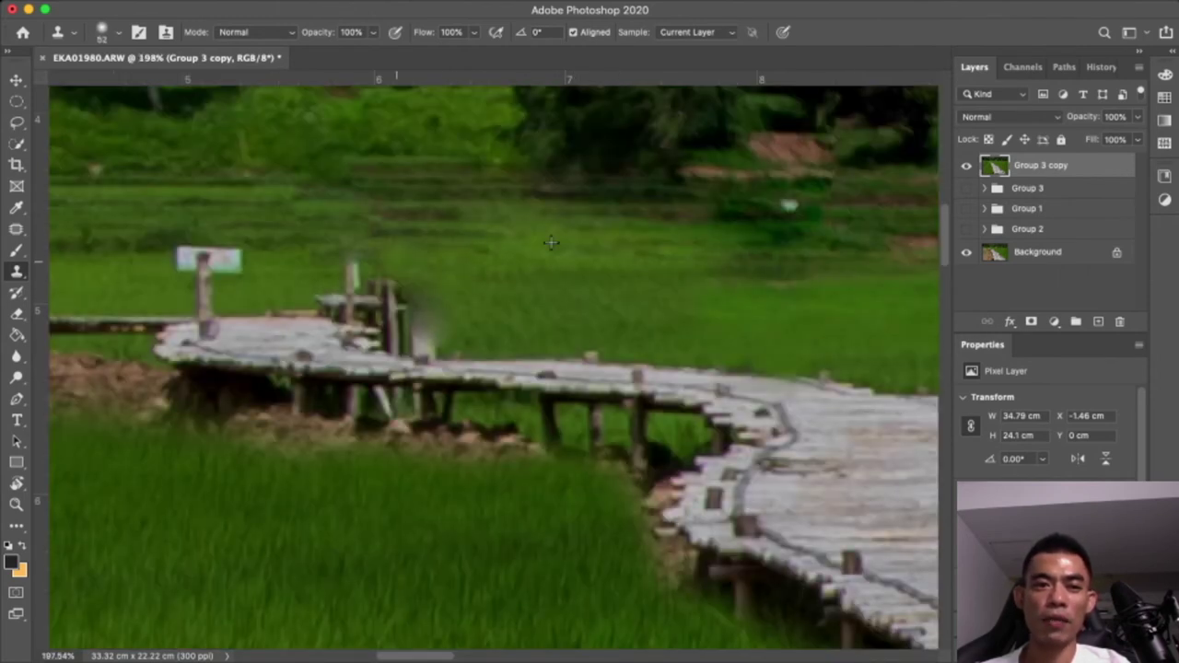
mouse_move(443, 268)
mouse_down()
mouse_move(396, 286)
mouse_move(412, 341)
mouse_up()
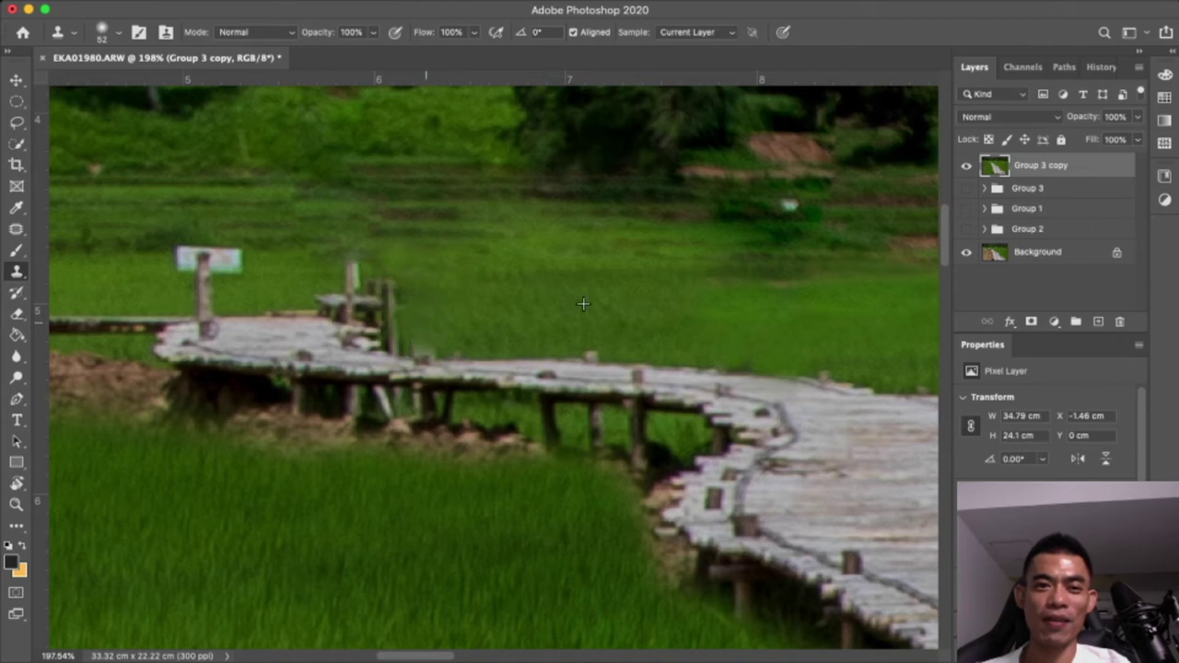
drag(378, 304, 354, 331)
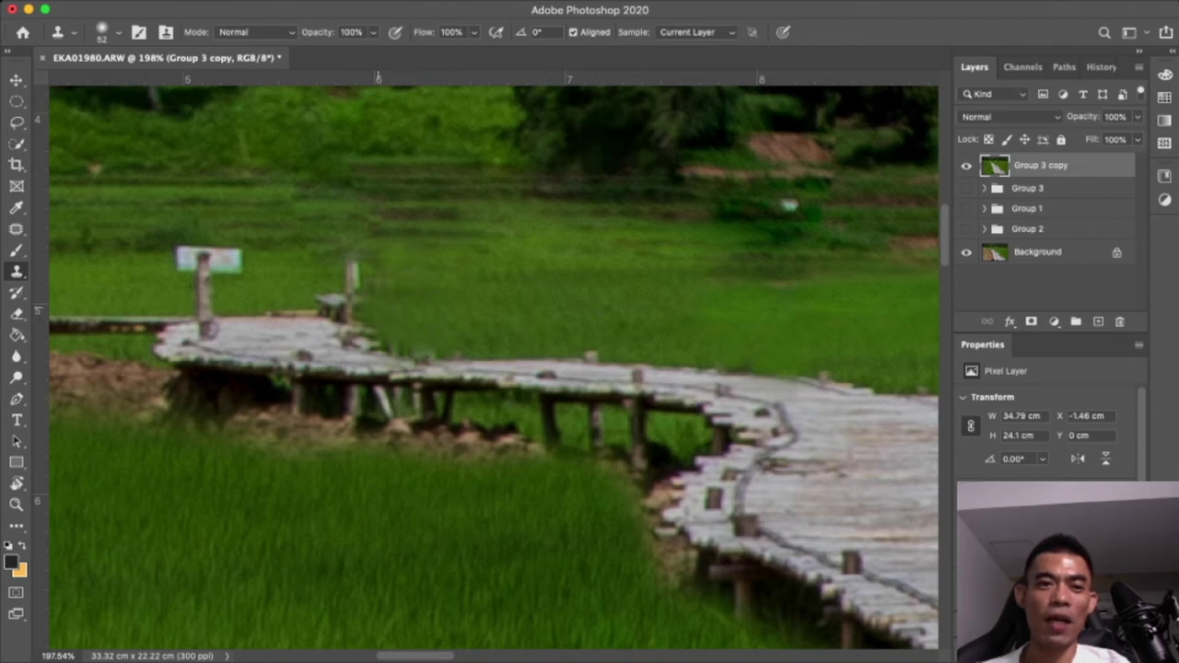
drag(350, 267, 345, 313)
key(ctrl+z)
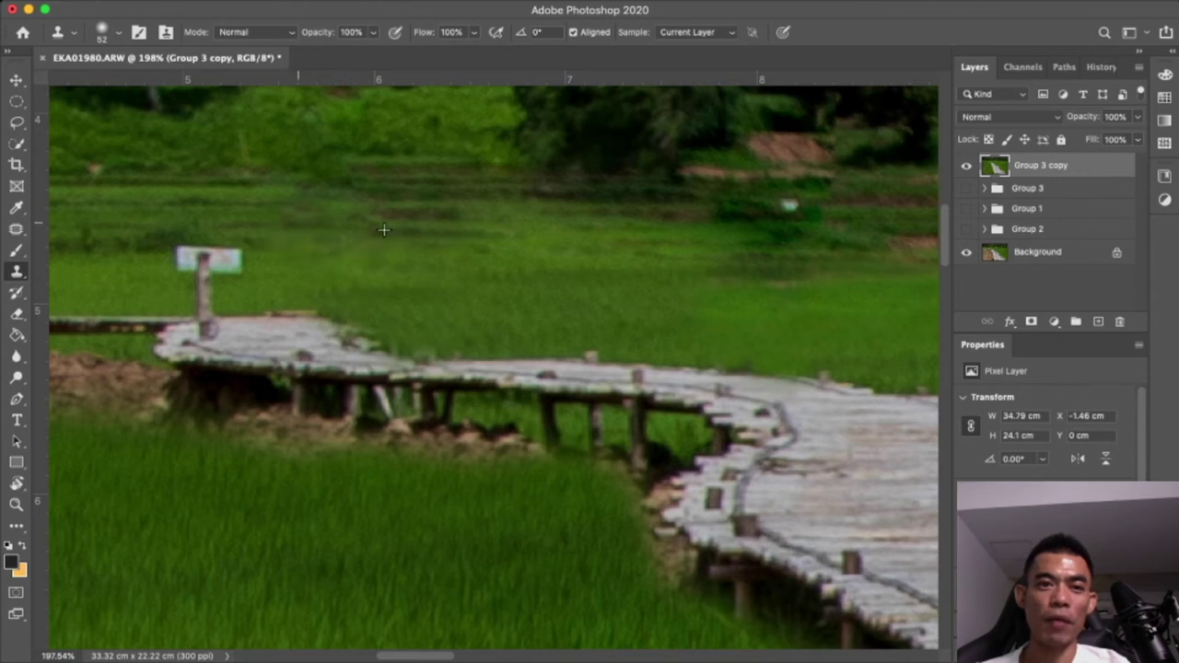
scroll(348, 269, down, 3)
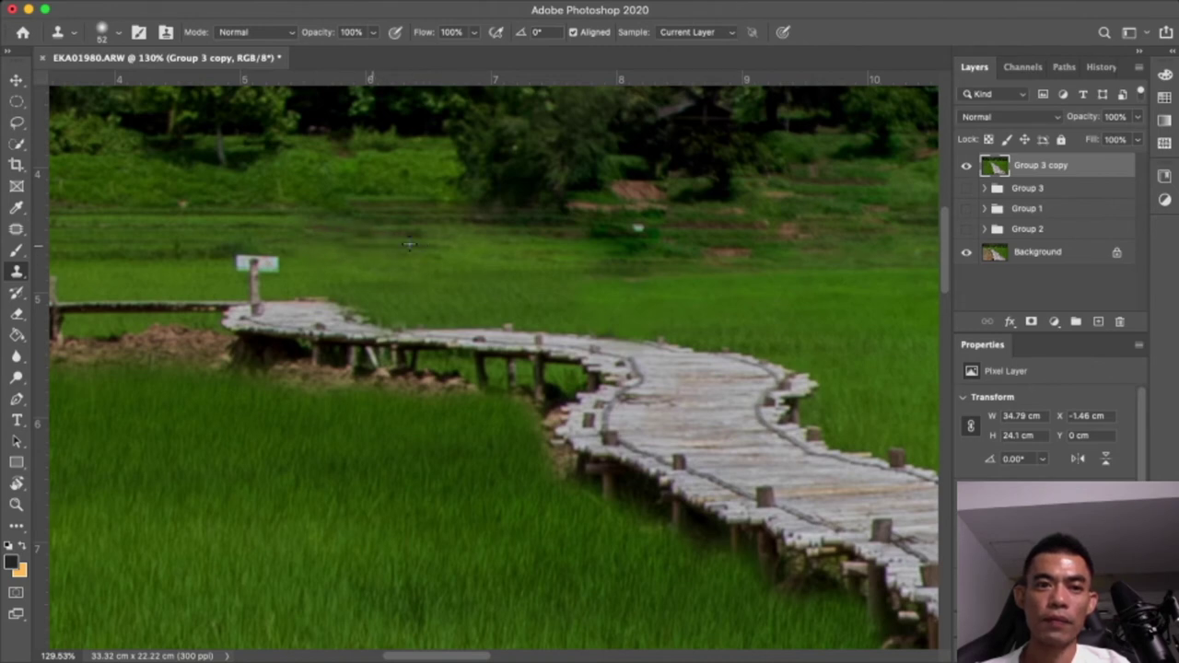
drag(300, 233, 537, 244)
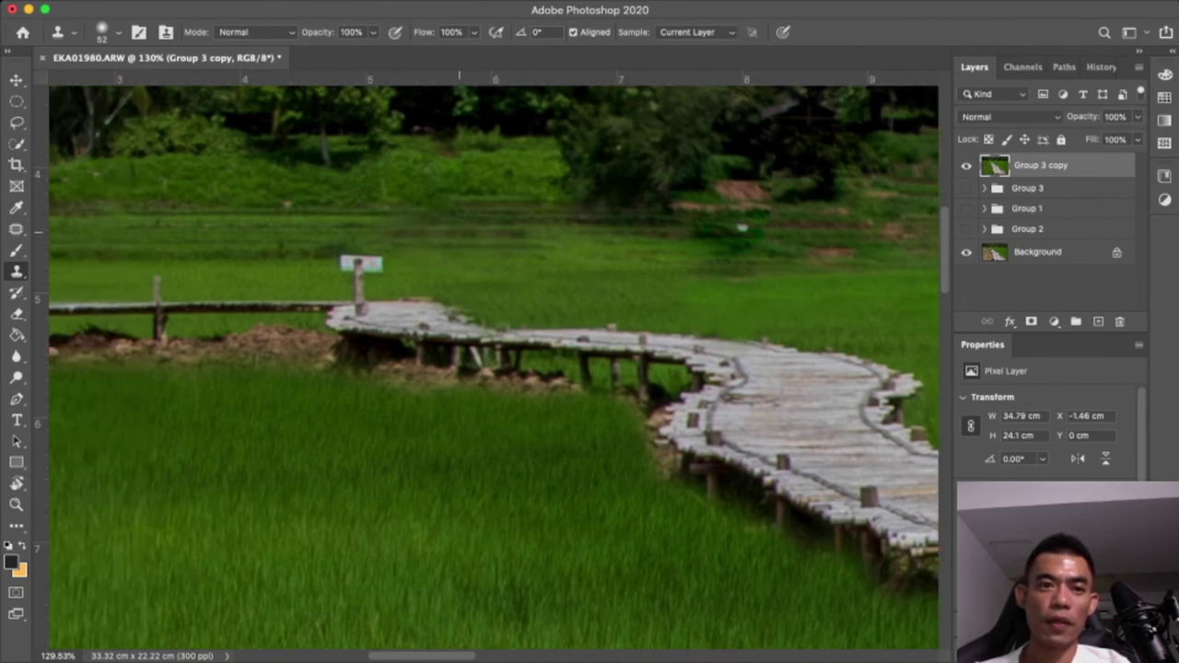
Brighten the dark grass band on the field's left side with cloned grass
scroll(645, 271, down, 3)
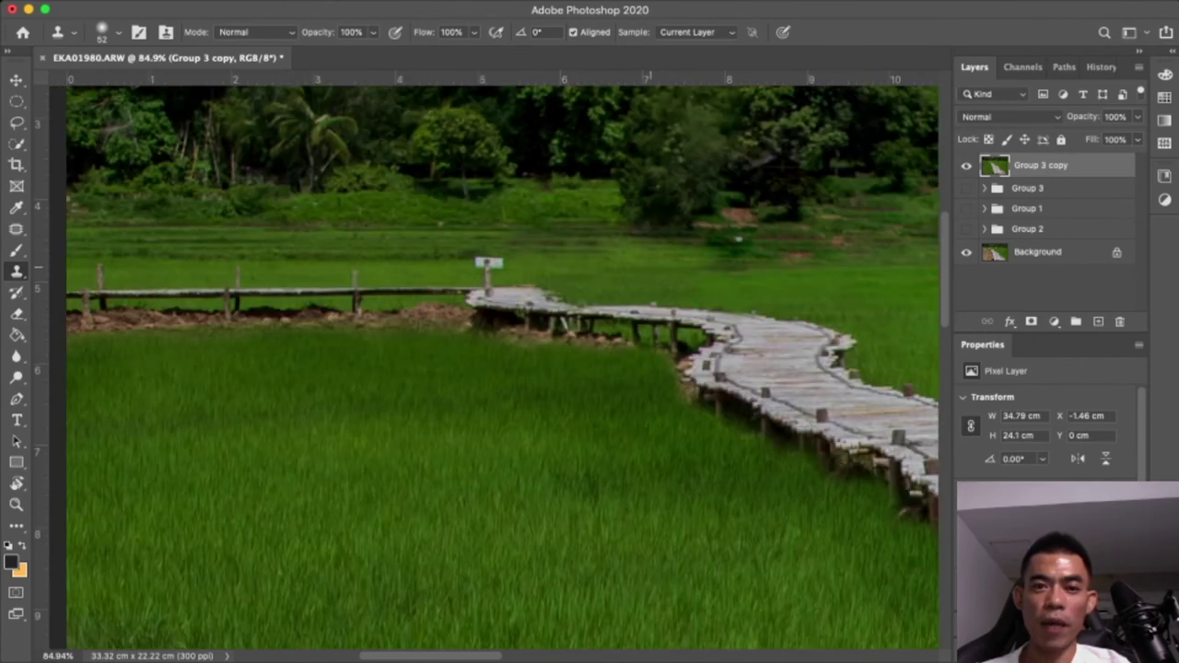
scroll(645, 271, down, 3)
scroll(748, 277, right, 3)
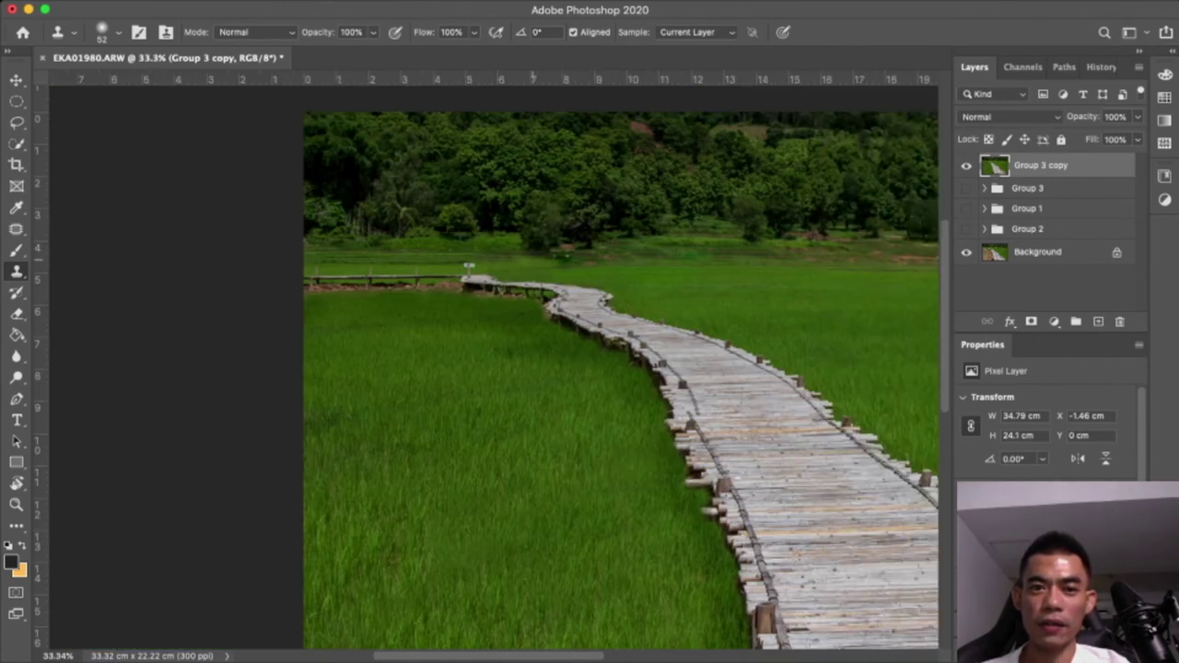
scroll(512, 266, up, 3)
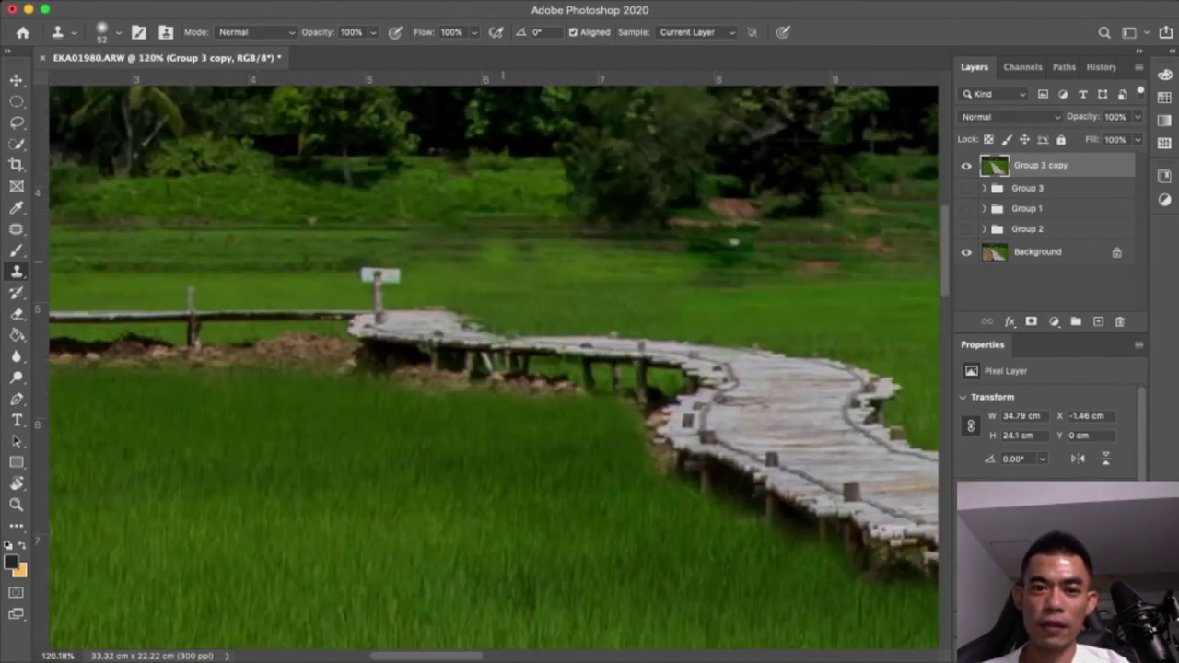
scroll(511, 266, up, 5)
scroll(511, 266, down, 2)
scroll(580, 272, down, 3)
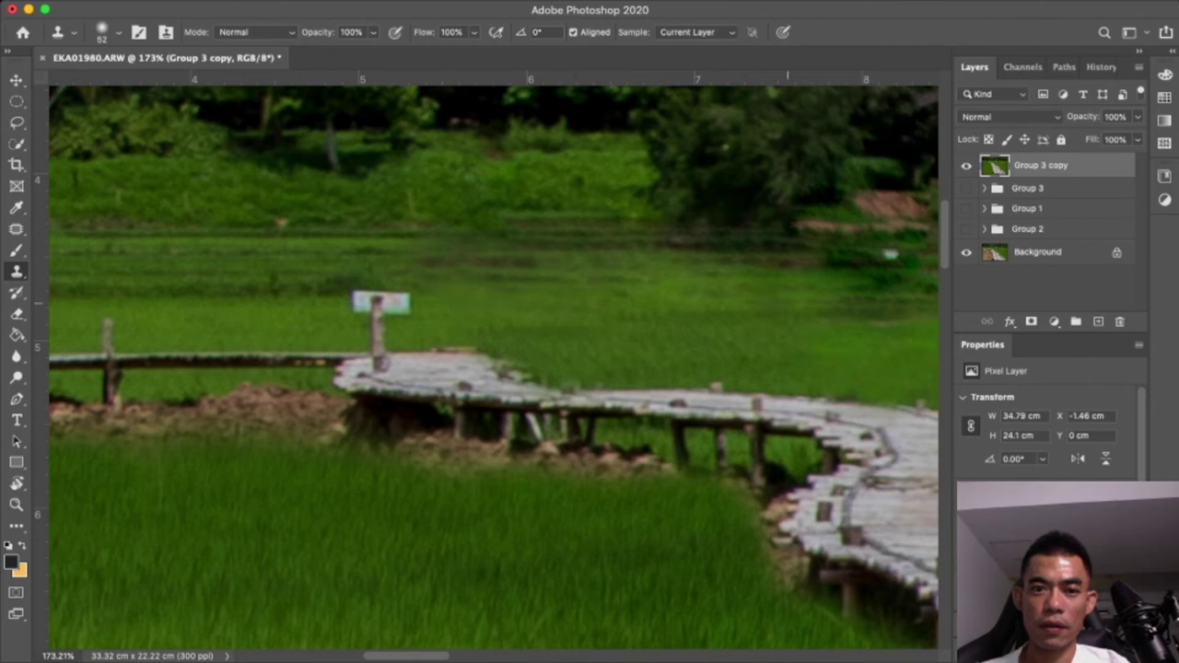
scroll(764, 286, down, 2)
scroll(765, 286, down, 2)
scroll(765, 287, right, 3)
scroll(765, 286, down, 1)
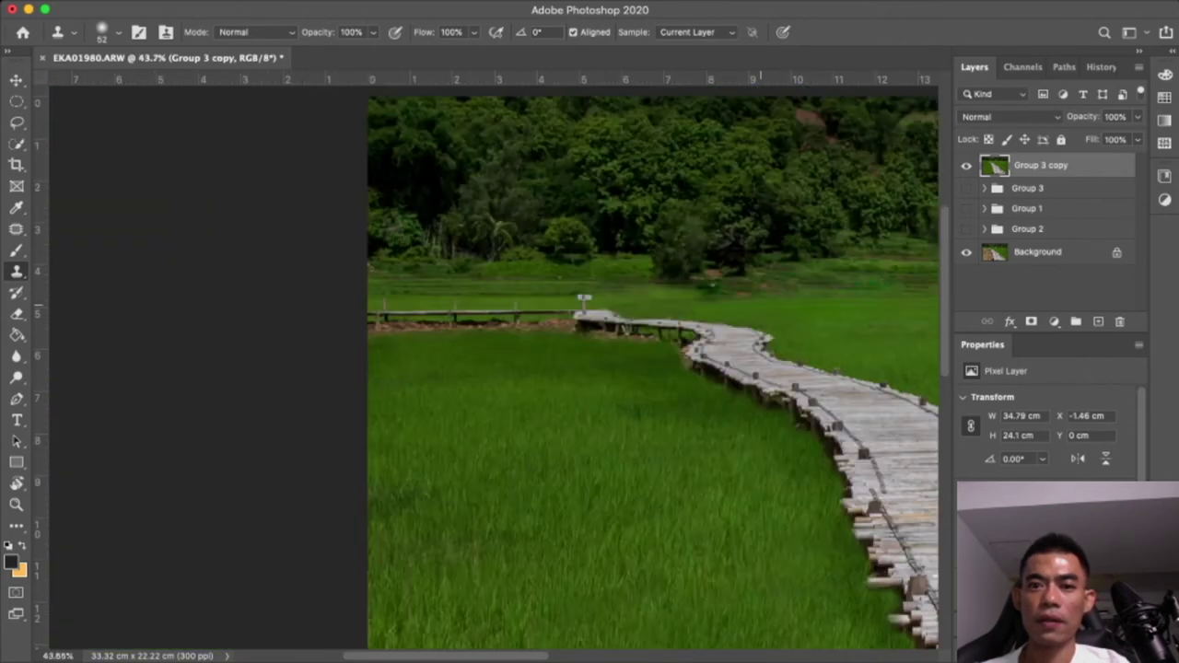
scroll(764, 286, down, 1)
scroll(617, 406, right, 3)
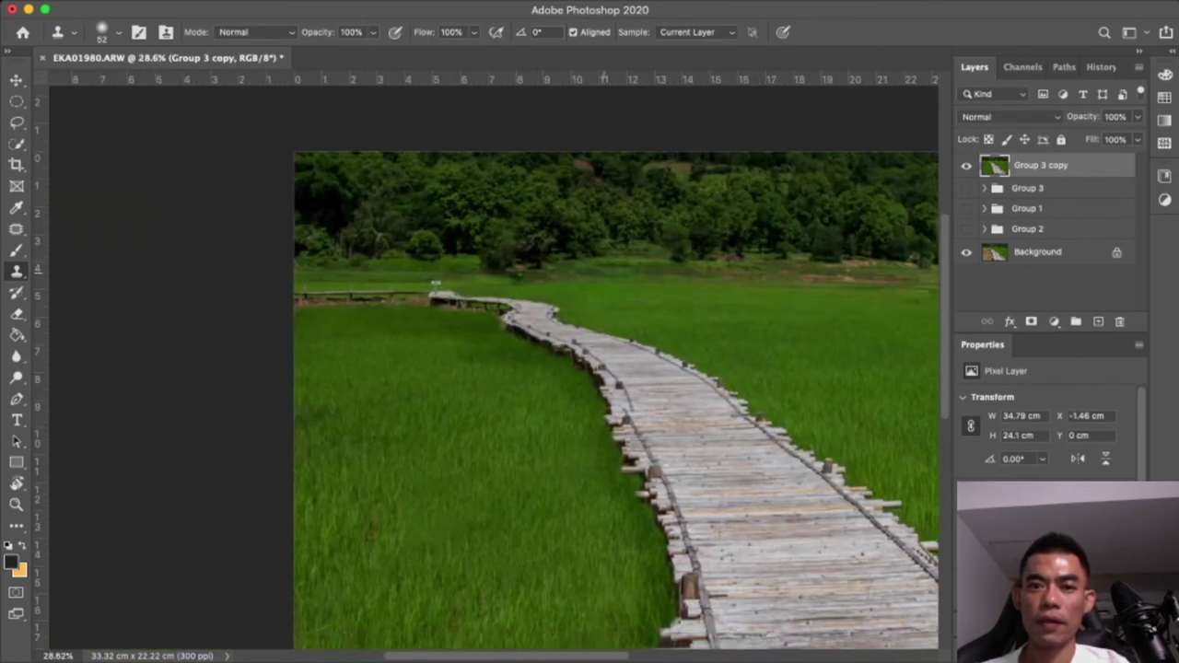
scroll(603, 272, up, 2)
scroll(604, 271, up, 1)
scroll(608, 276, up, 2)
scroll(644, 281, up, 2)
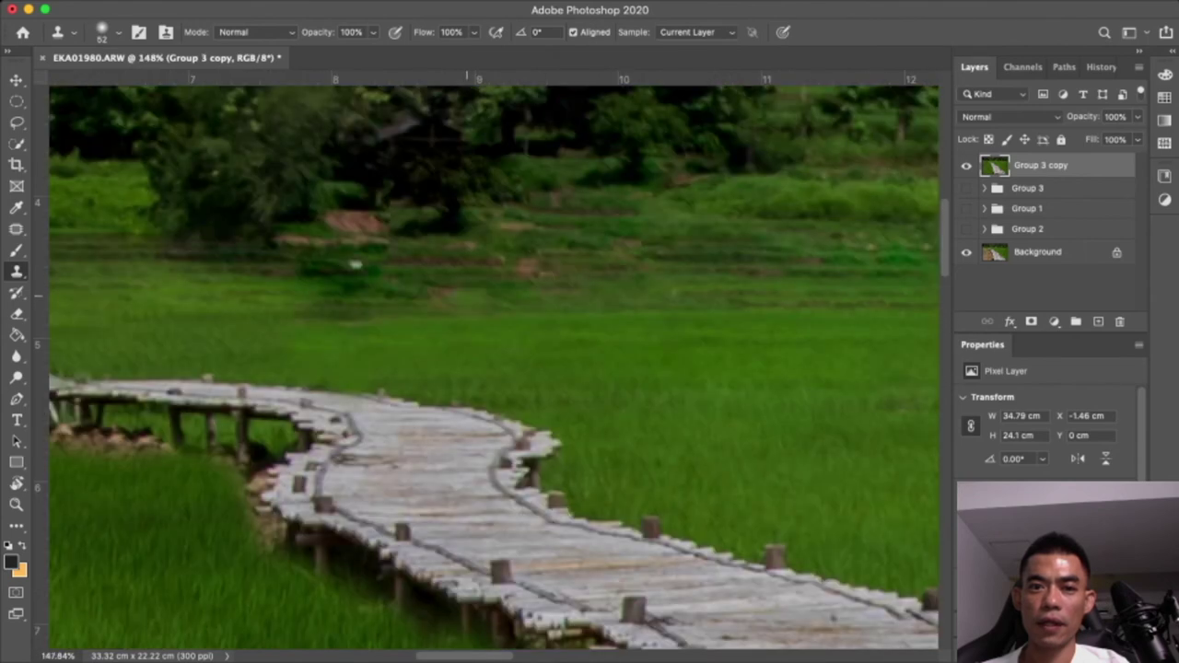
mouse_move(451, 293)
mouse_down()
mouse_move(350, 293)
mouse_move(293, 267)
mouse_up()
scroll(396, 221, down, 5)
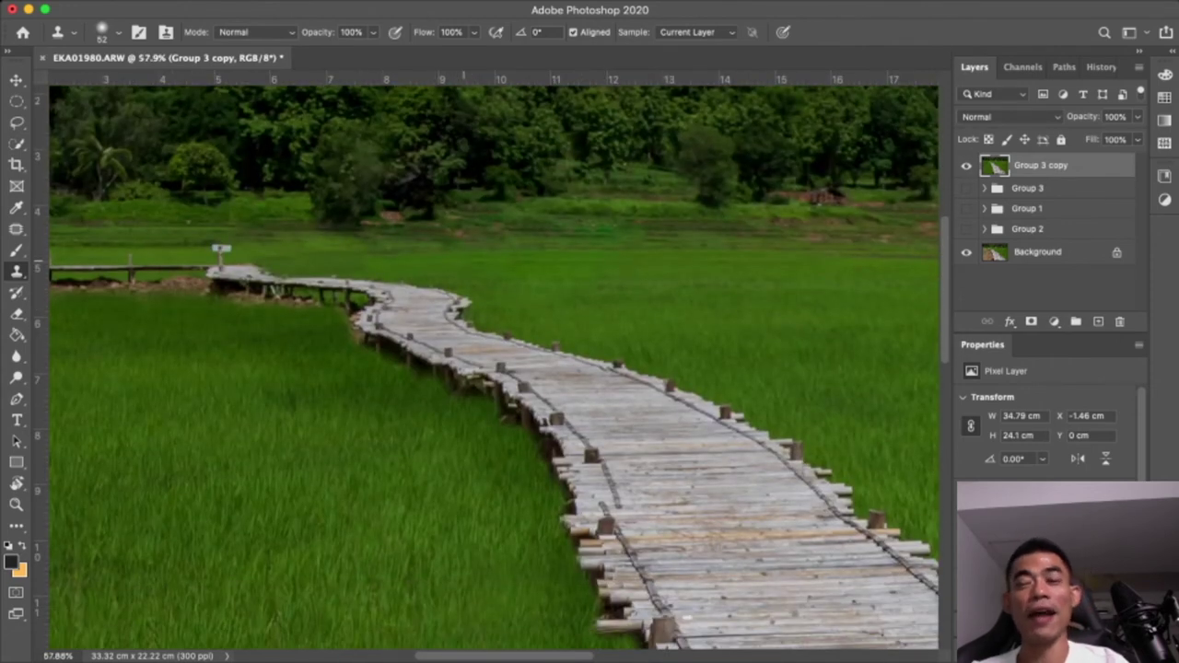
Fit the whole photo in the window at about 26% zoom and select the Patch tool
key(ctrl+0)
scroll(493, 368, down, 2)
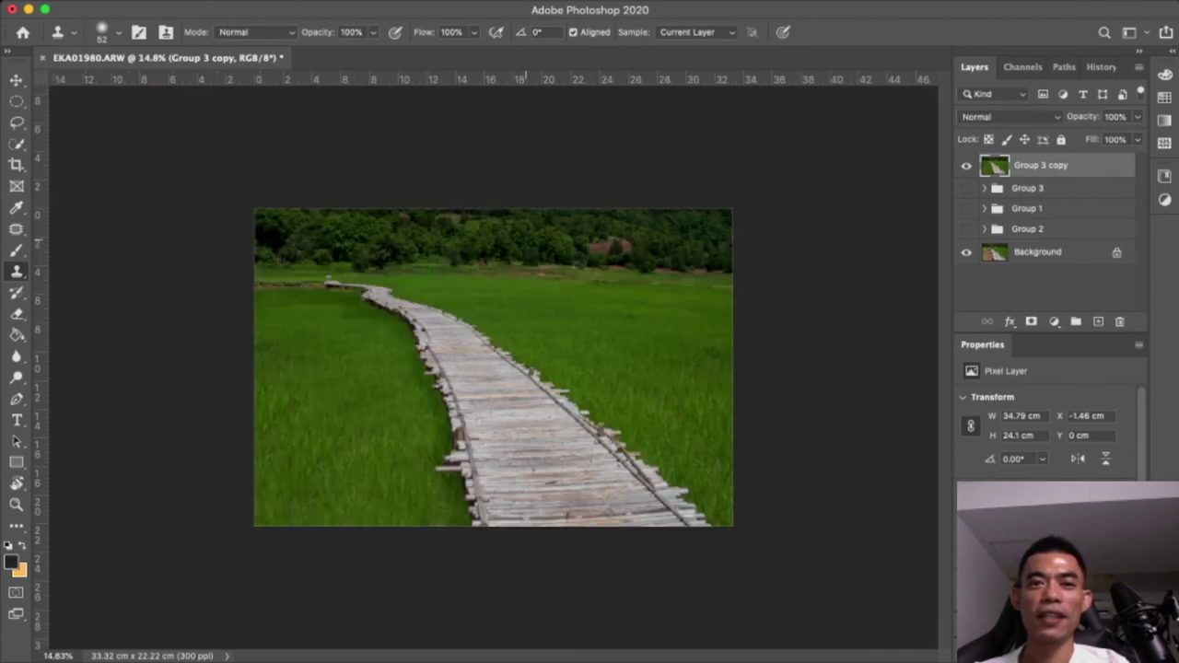
key(ctrl+0)
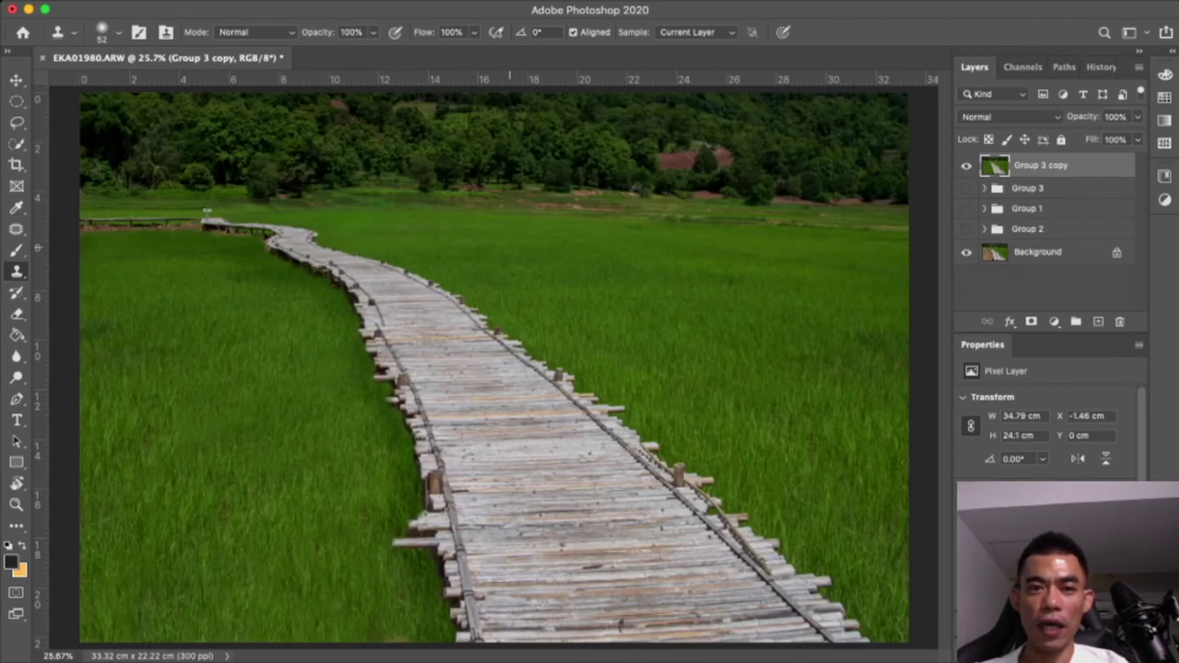
scroll(493, 369, down, 3)
scroll(494, 368, up, 3)
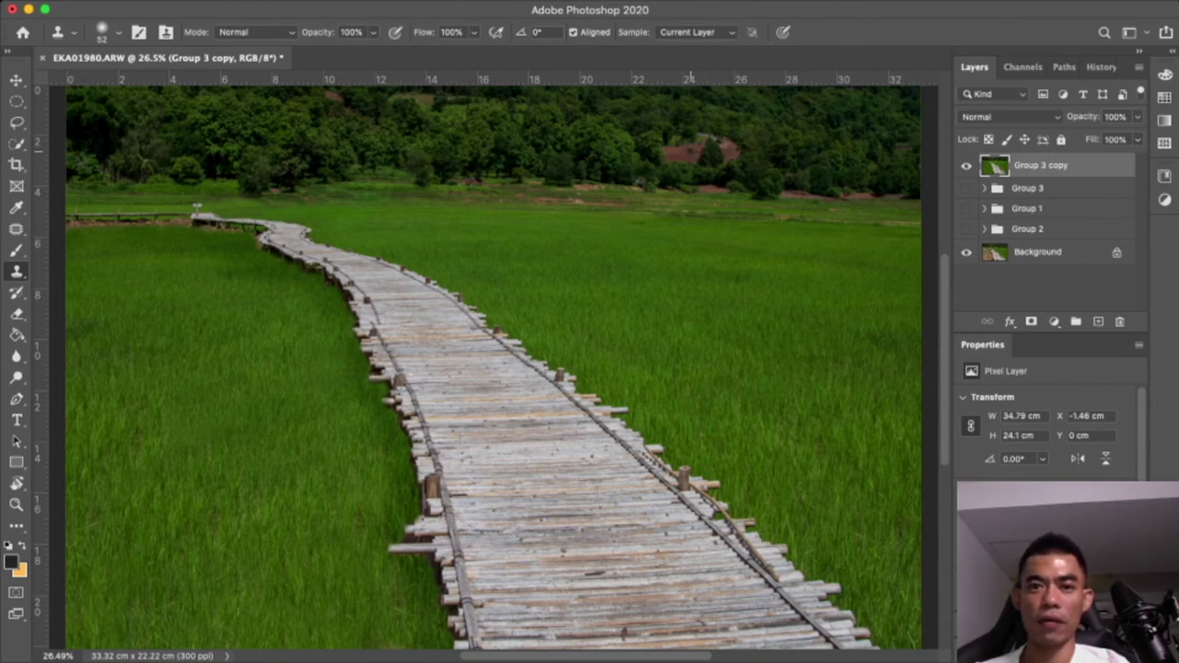
key(j)
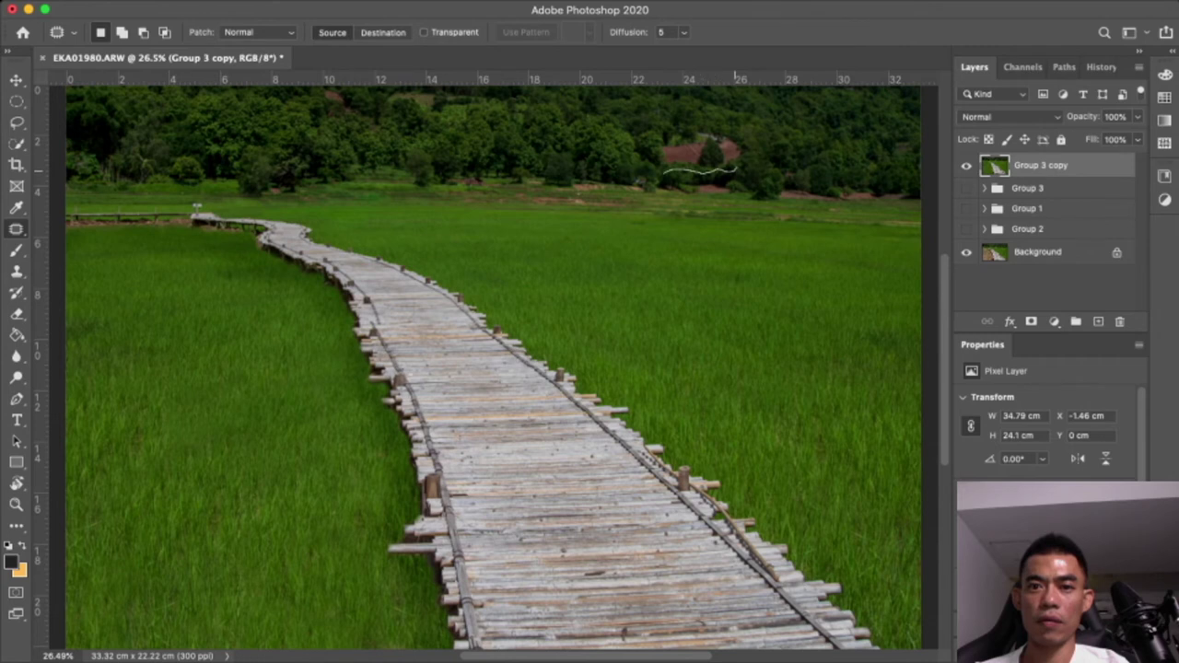
Patch the red-roofed building in the tree line with nearby tree texture
mouse_move(723, 131)
mouse_down()
mouse_move(665, 138)
mouse_move(637, 156)
mouse_up()
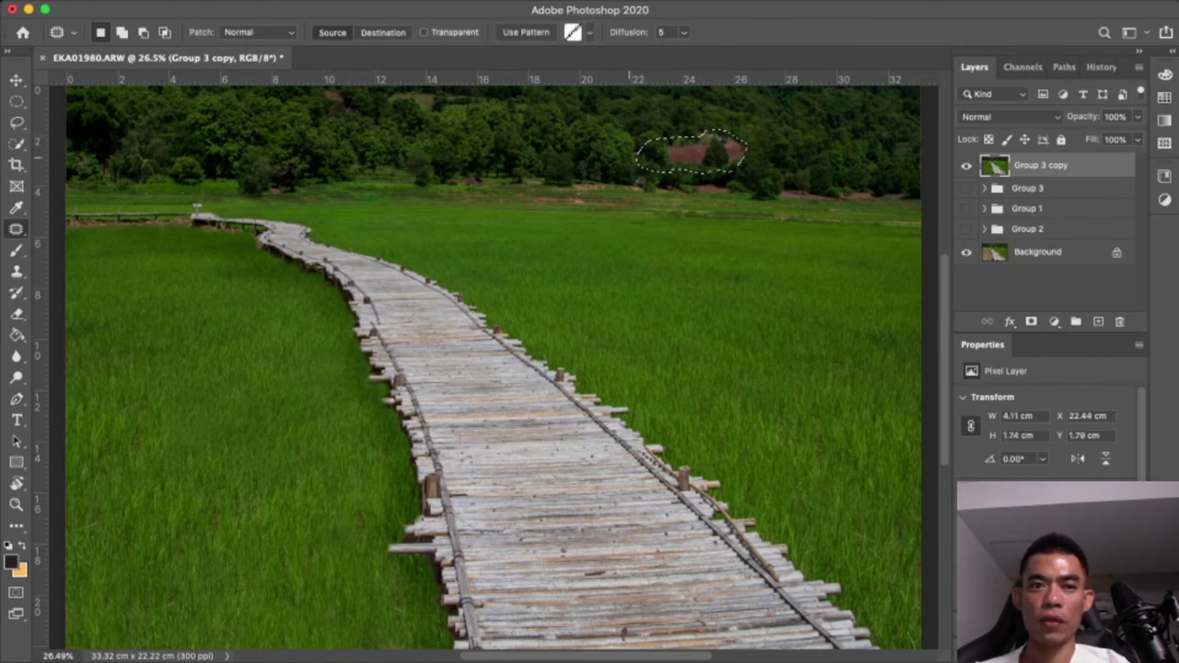
drag(719, 143, 395, 132)
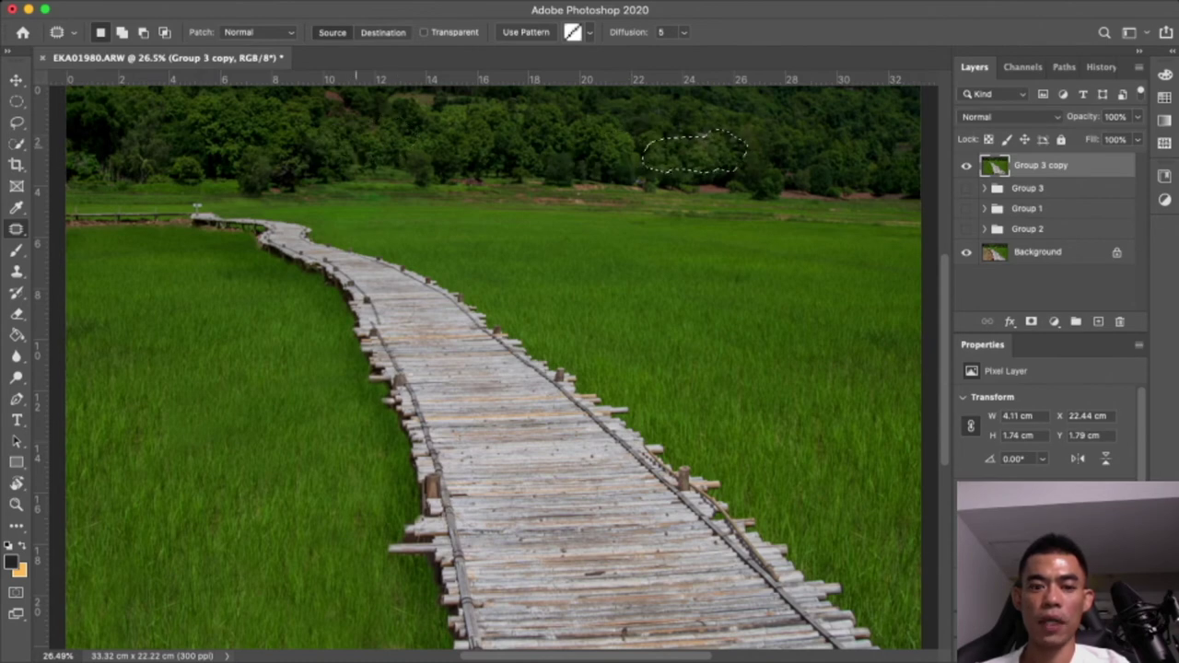
key(ctrl+d)
scroll(746, 230, up, 5)
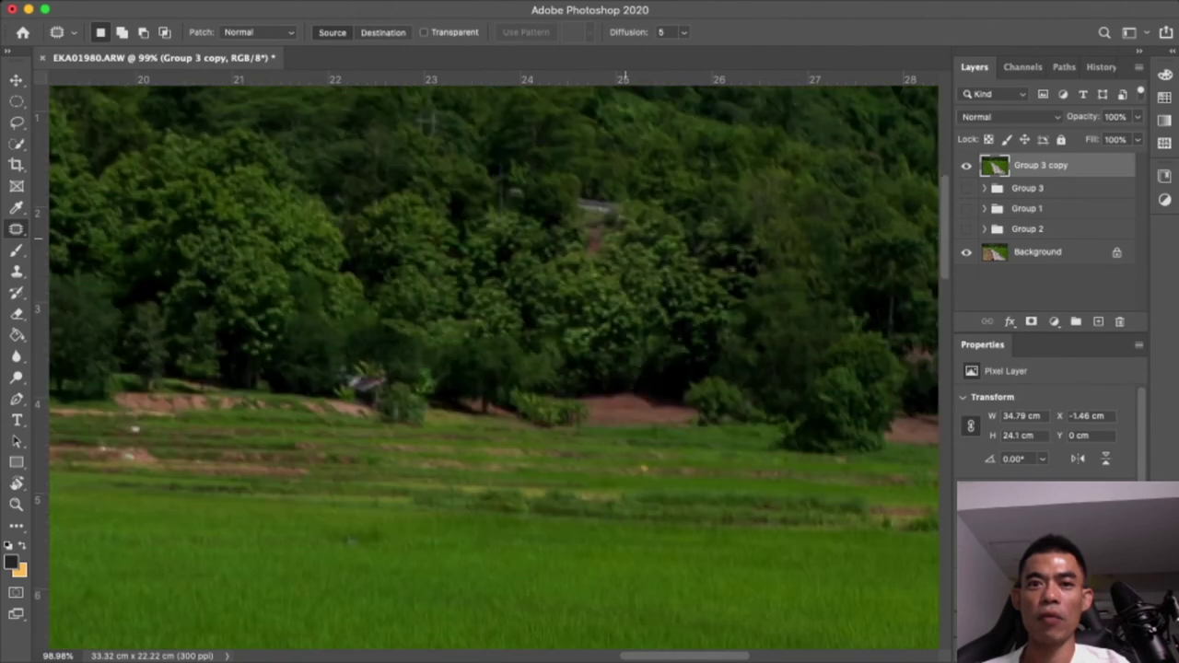
mouse_move(636, 235)
mouse_down()
mouse_move(288, 194)
mouse_move(216, 256)
mouse_move(211, 174)
mouse_up()
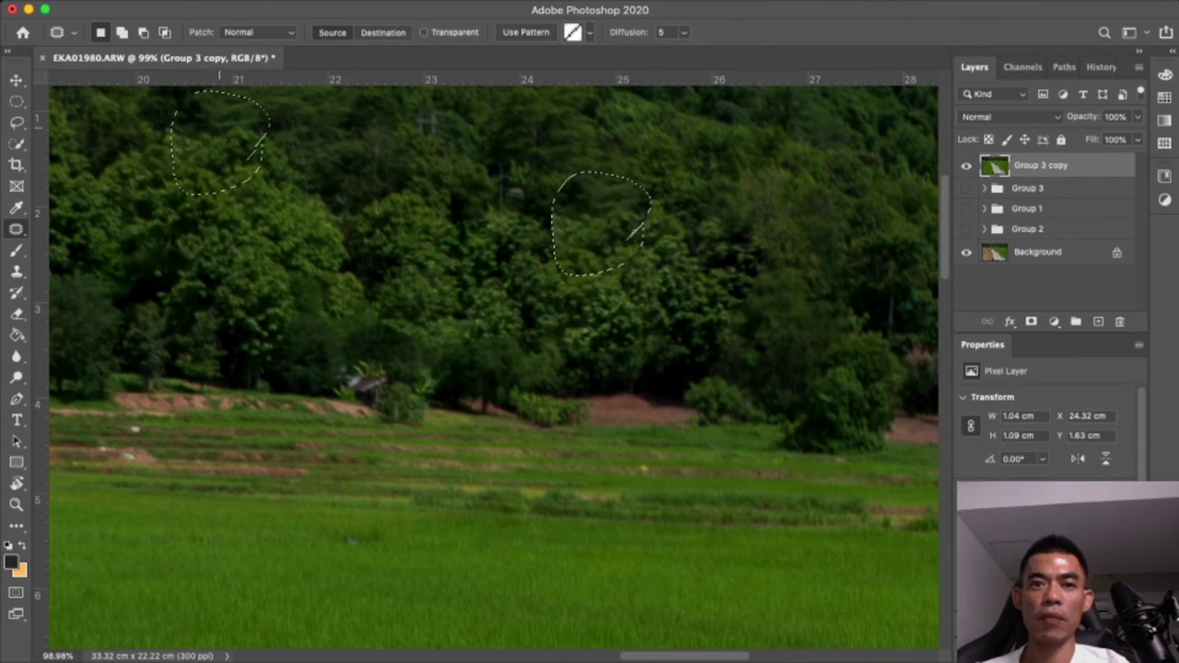
drag(207, 171, 242, 148)
key(ctrl+d)
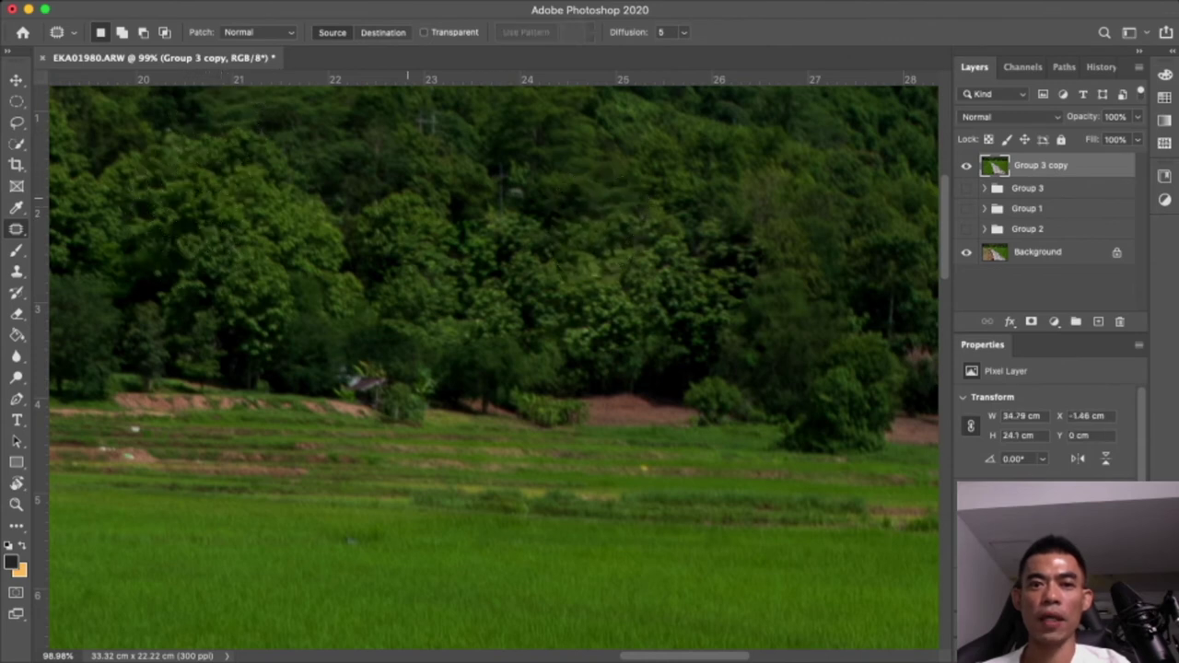
Patch two small grey spots among the trees with surrounding foliage
scroll(723, 202, left, 5)
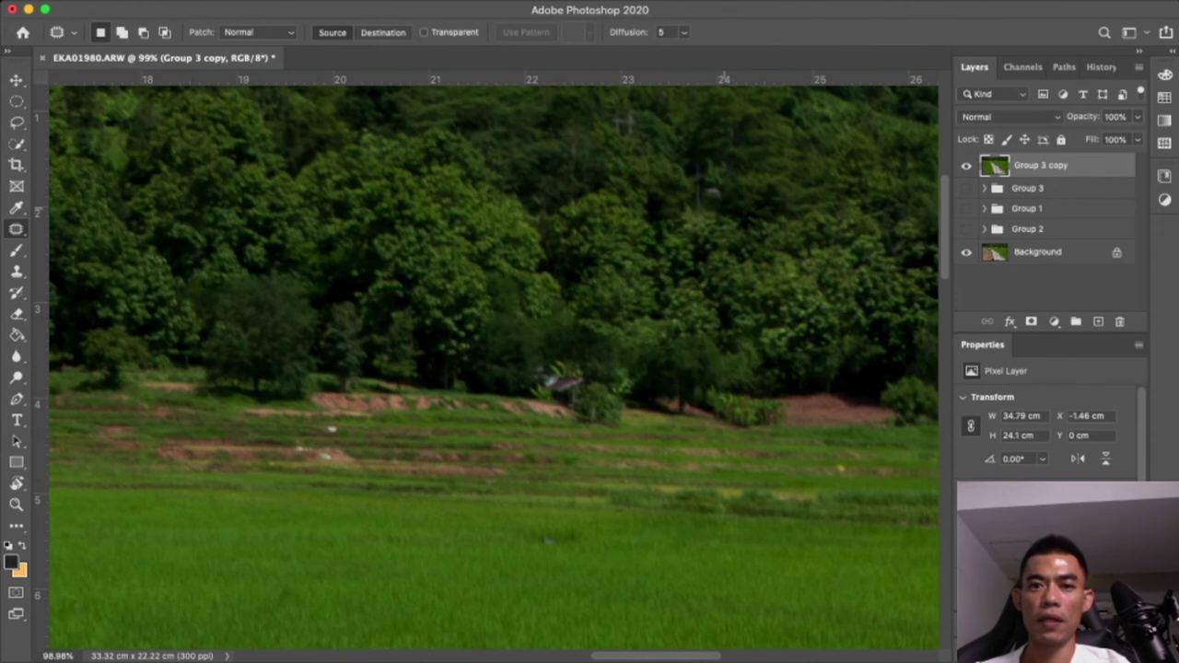
mouse_move(710, 184)
mouse_down()
mouse_move(704, 198)
mouse_move(569, 184)
mouse_up()
key(ctrl+d)
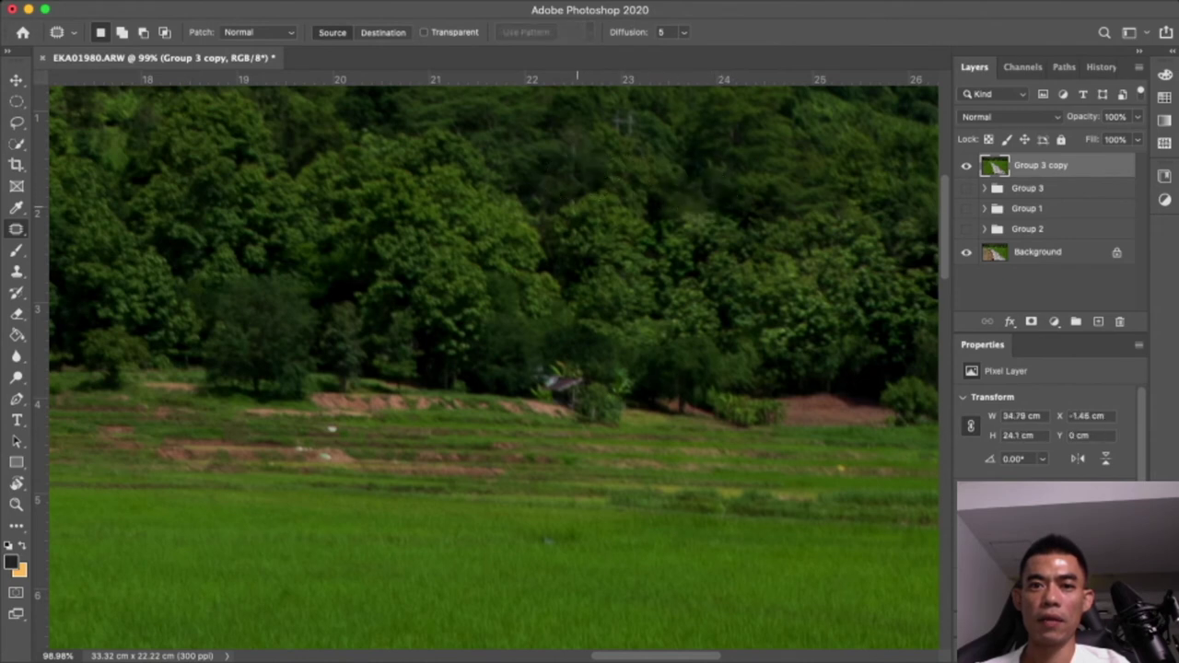
mouse_move(627, 119)
mouse_down()
mouse_move(617, 115)
mouse_move(706, 141)
mouse_up()
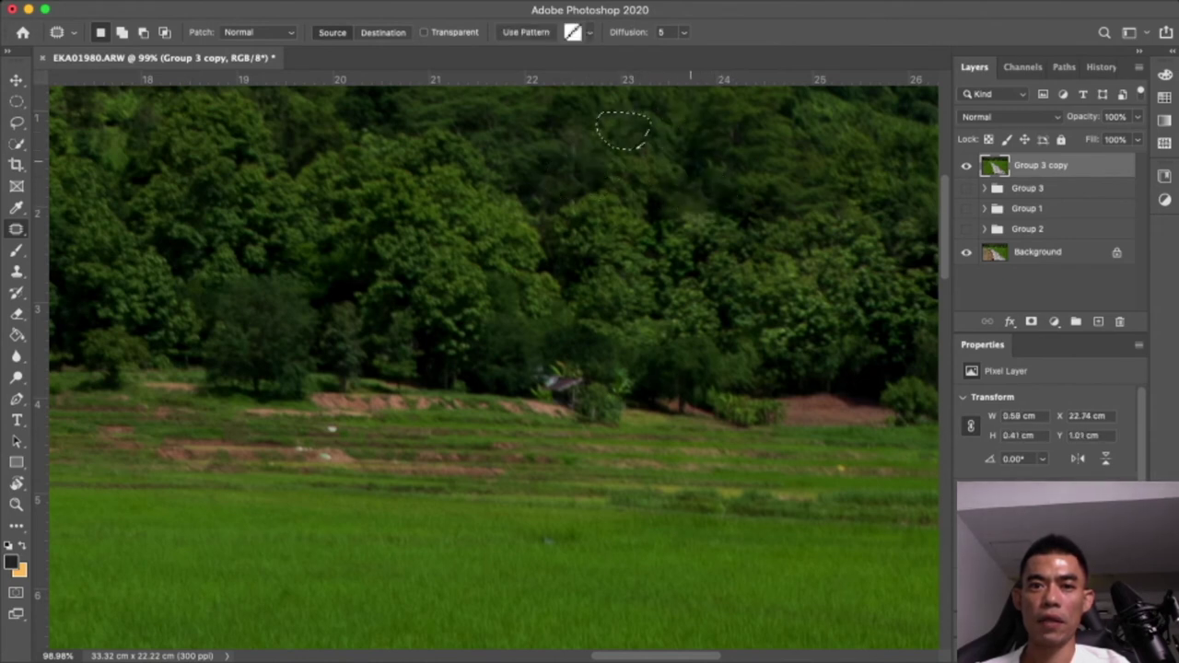
key(ctrl+d)
Zoom in on the treeline and patch the small hut away with nearby foliage
scroll(671, 368, up, 3)
scroll(594, 369, right, 5)
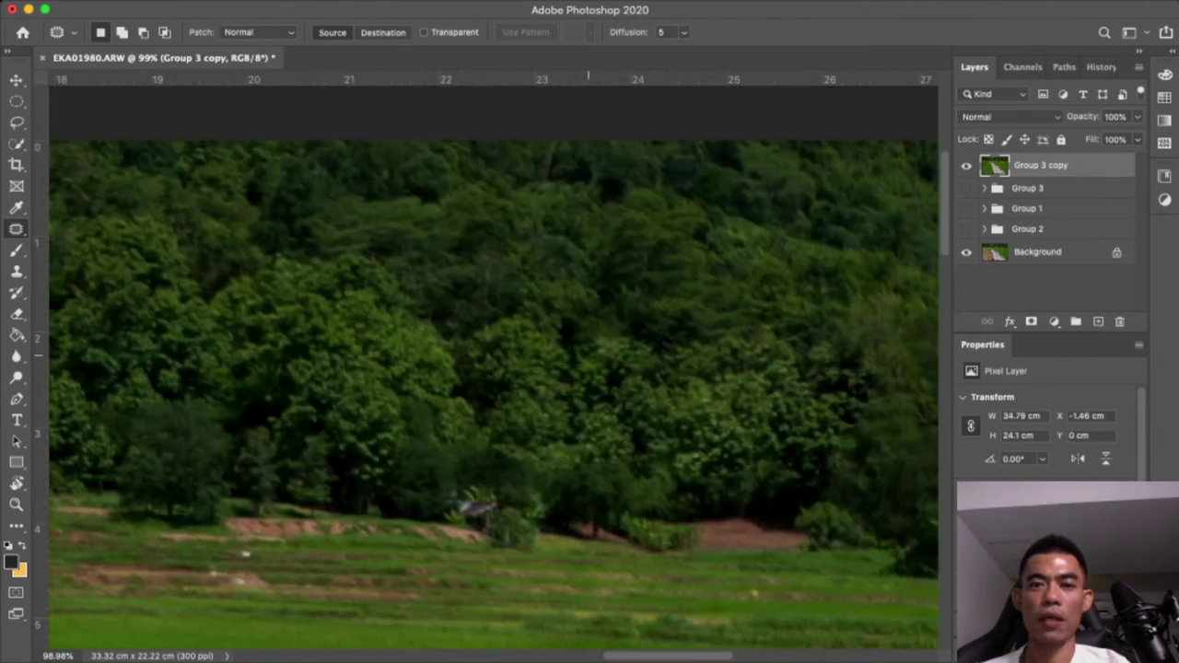
scroll(594, 369, right, 5)
scroll(594, 368, right, 5)
scroll(595, 368, right, 5)
scroll(589, 357, down, 5)
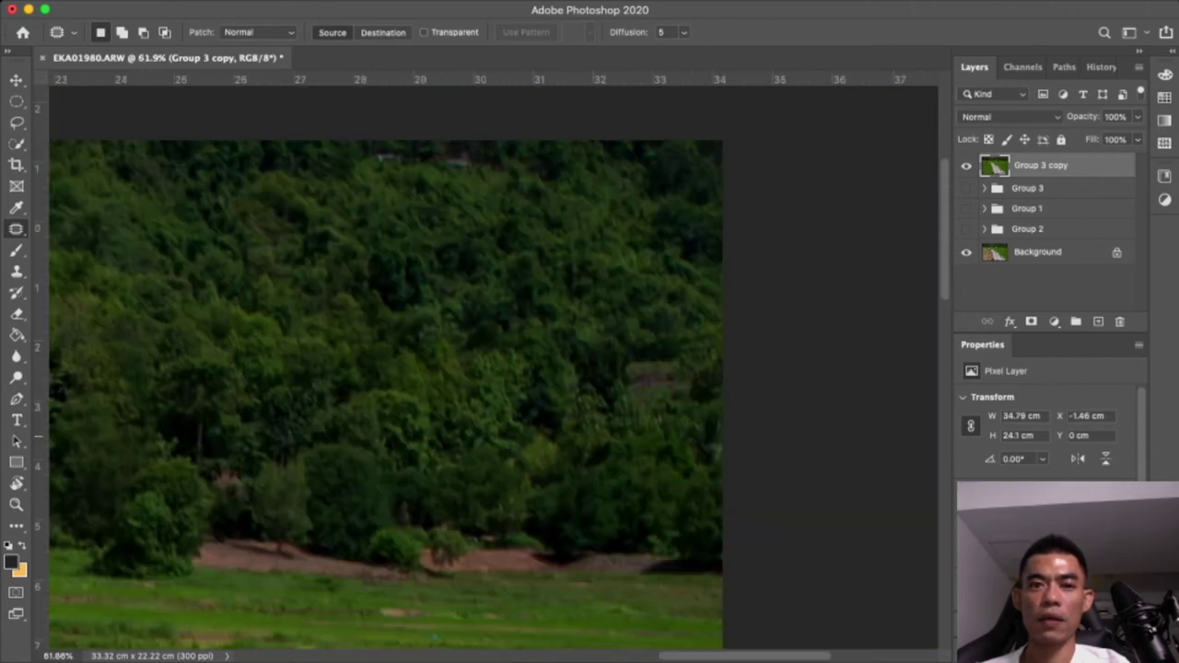
scroll(275, 406, up, 3)
scroll(368, 433, up, 3)
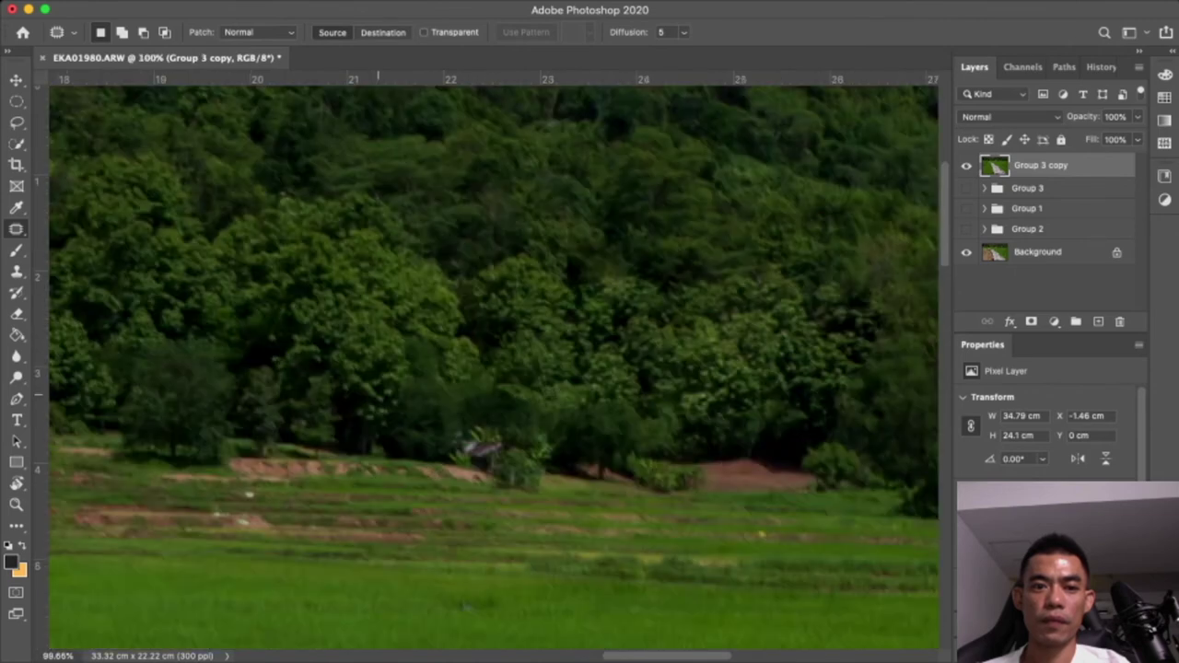
scroll(507, 460, up, 2)
scroll(665, 497, up, 4)
drag(653, 558, 507, 539)
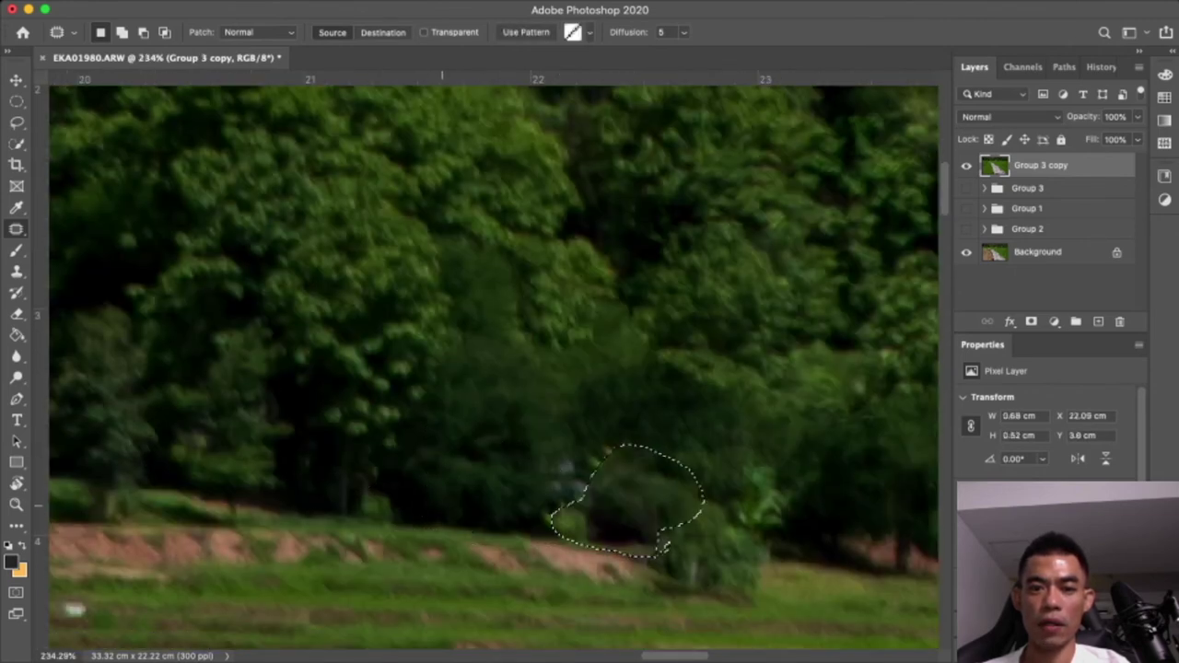
key(ctrl+d)
Patch out the object beside the hut, then zoom back out to the whole photo
mouse_move(567, 507)
mouse_down()
mouse_move(608, 452)
mouse_move(564, 506)
mouse_move(459, 488)
mouse_up()
key(ctrl+d)
scroll(661, 485, down, 2)
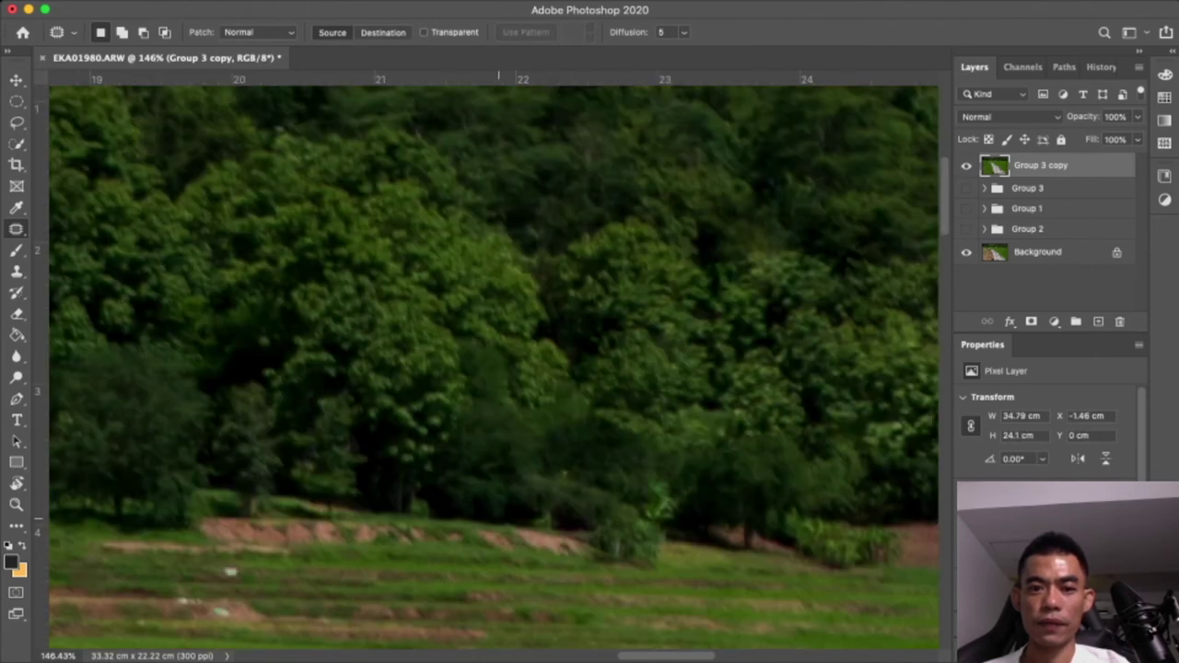
scroll(661, 484, down, 2)
scroll(660, 485, down, 2)
scroll(660, 484, down, 2)
scroll(661, 484, down, 3)
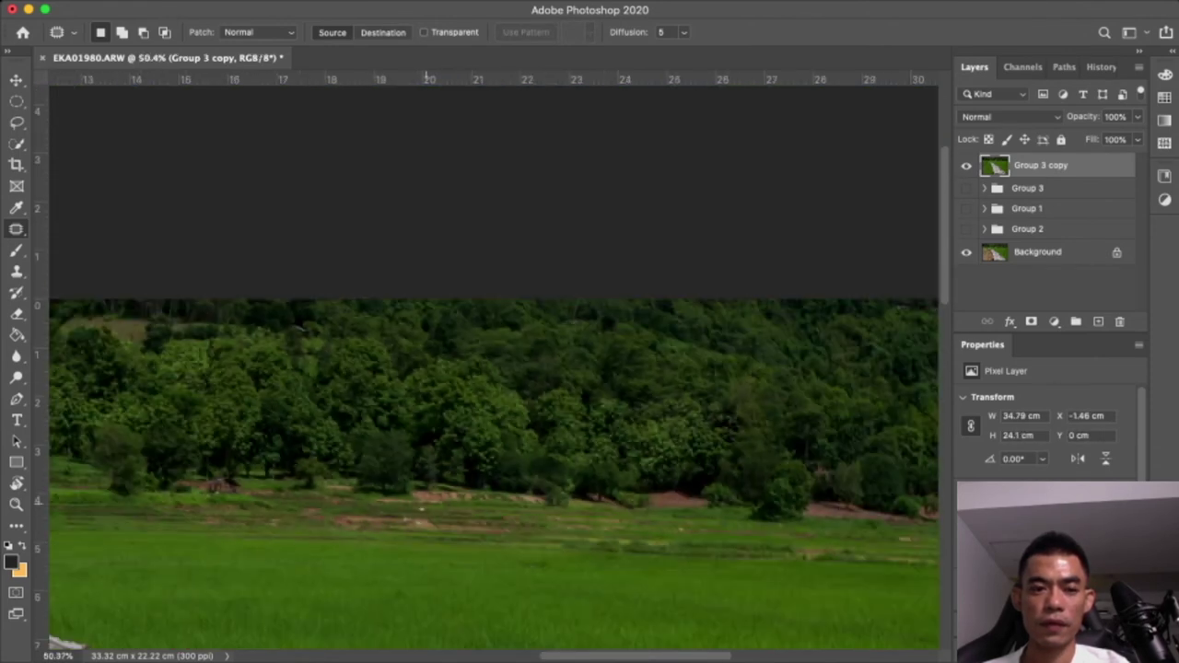
scroll(660, 484, down, 1)
scroll(660, 485, down, 2)
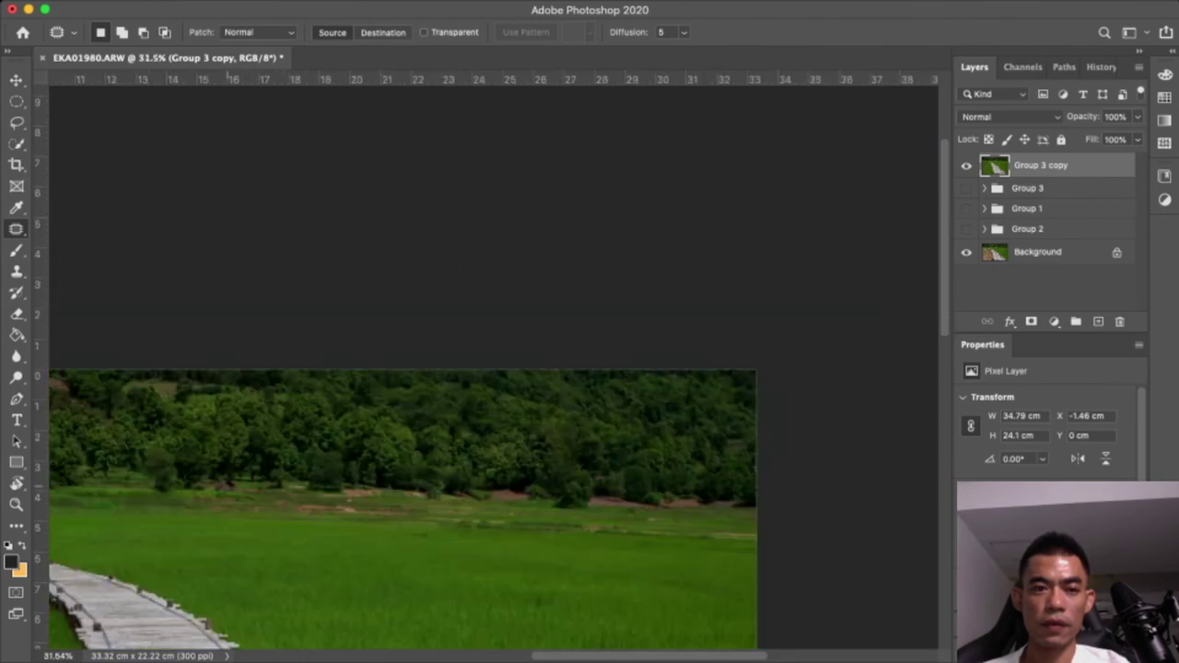
scroll(660, 484, down, 2)
scroll(500, 367, up, 1)
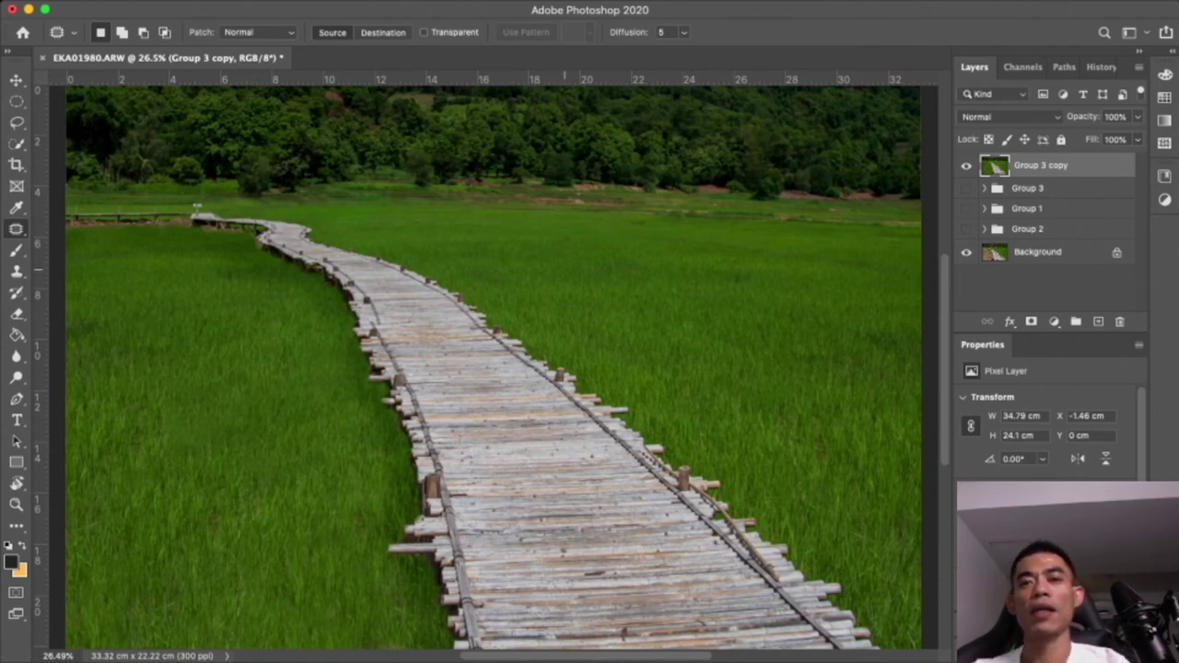
key(v)
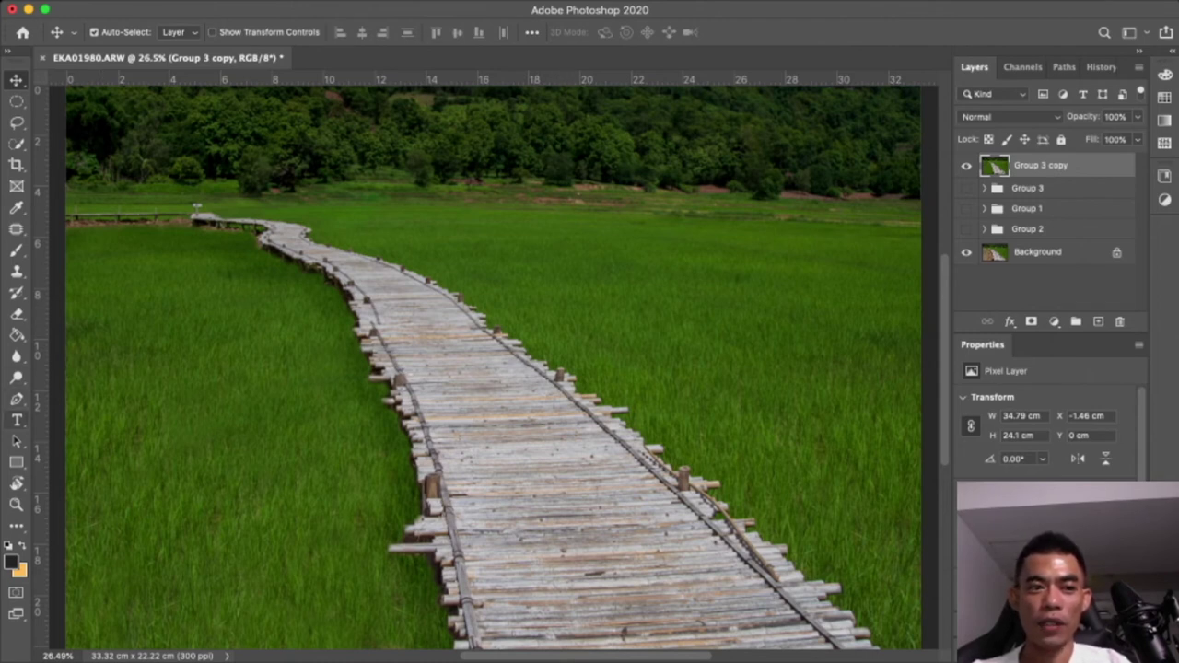
click(17, 420)
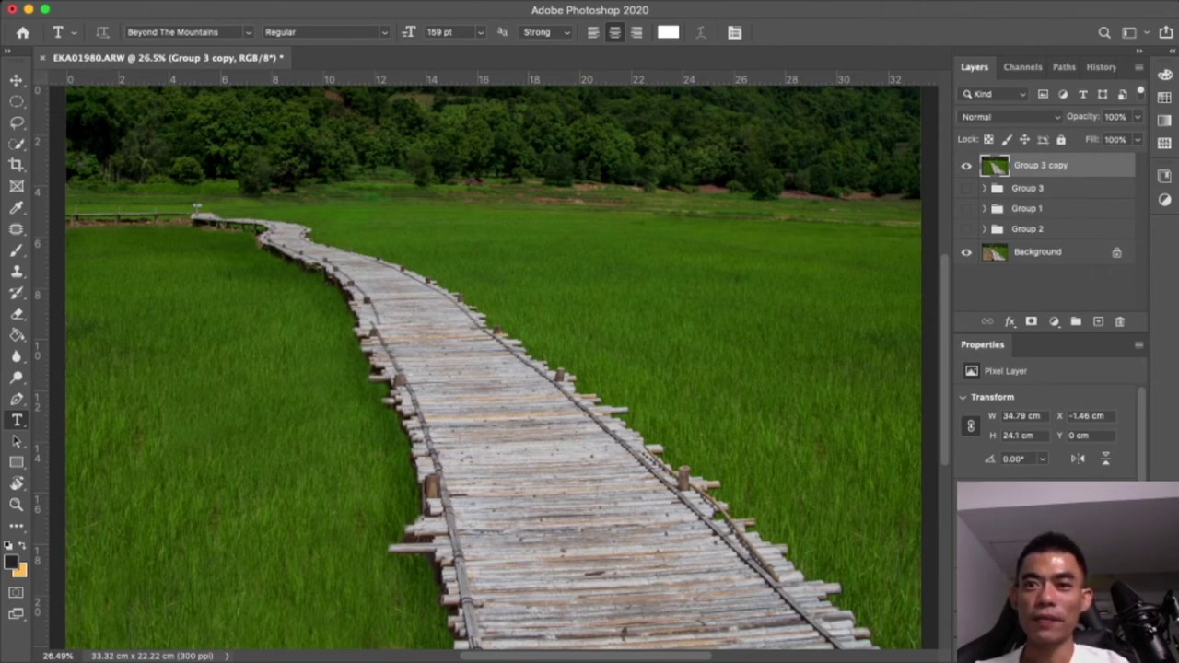
click(966, 165)
click(966, 165)
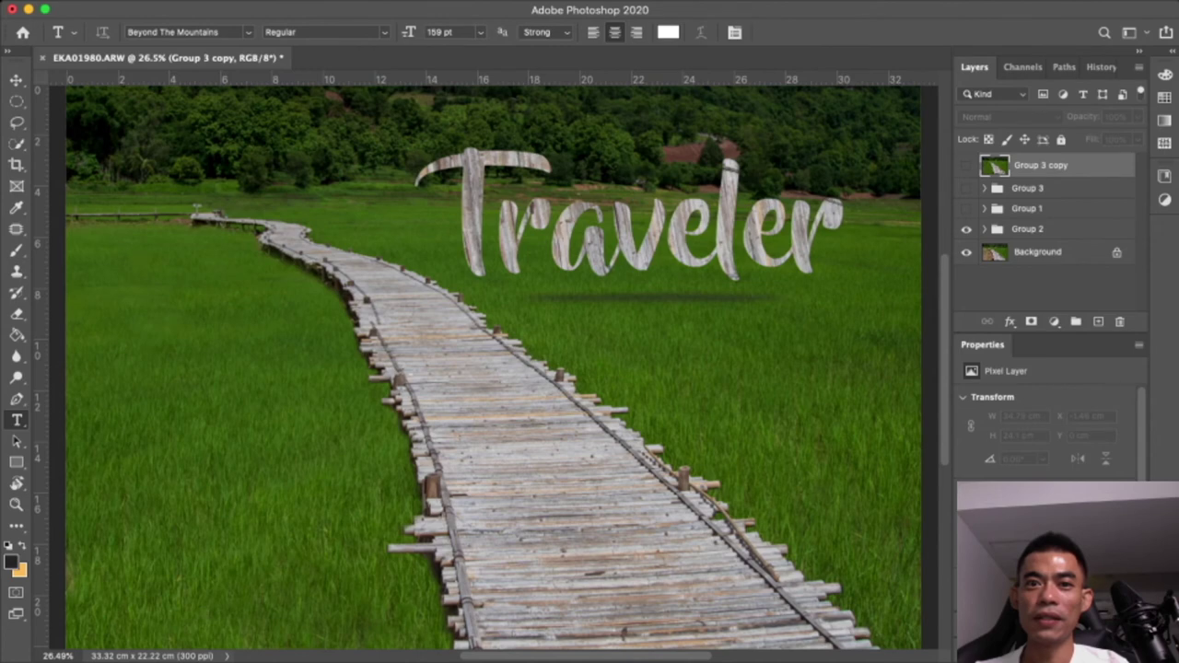
click(967, 165)
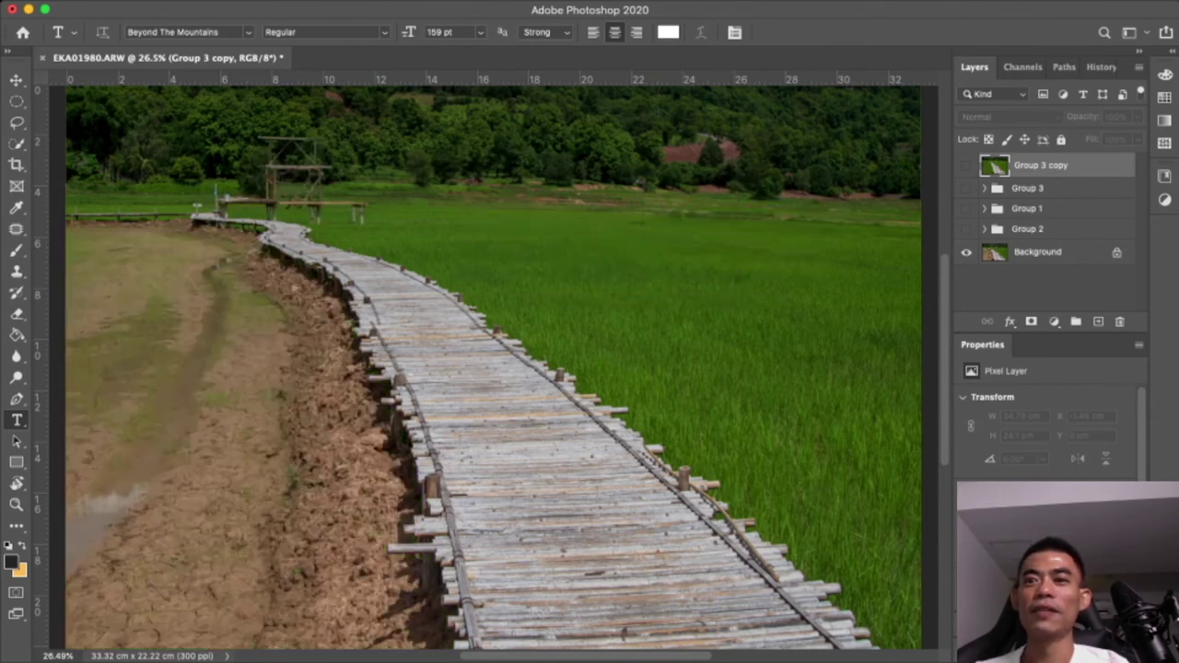
click(966, 165)
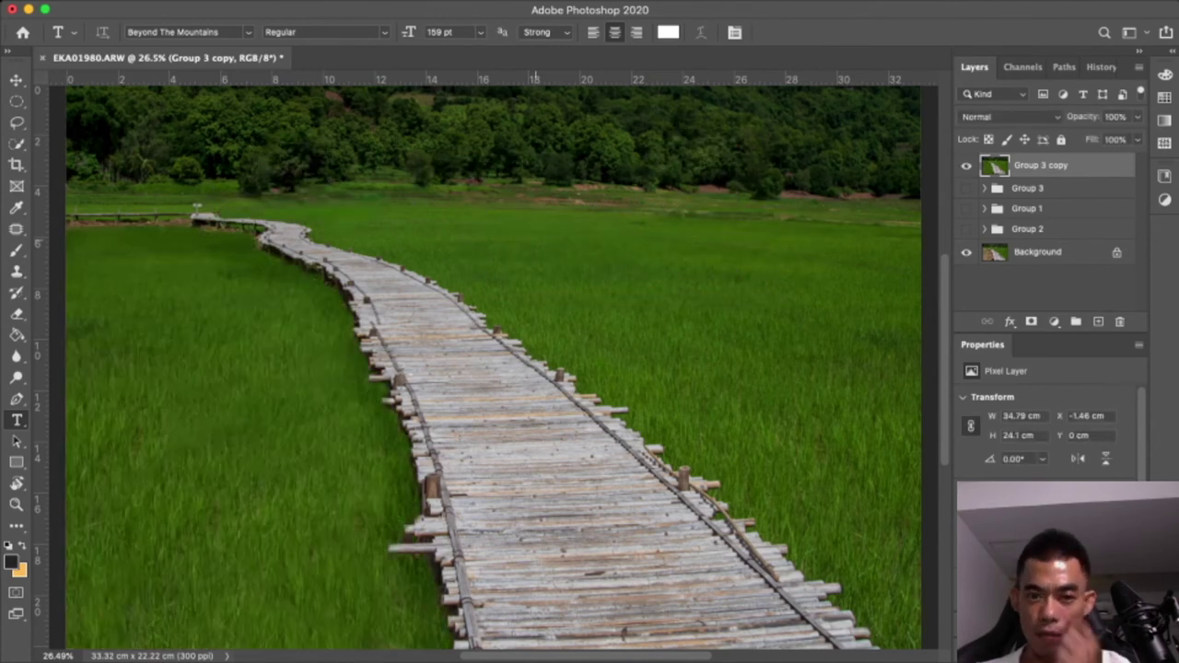
Add a trial text layer reading 'Nakornchum' above the boardwalk
click(475, 238)
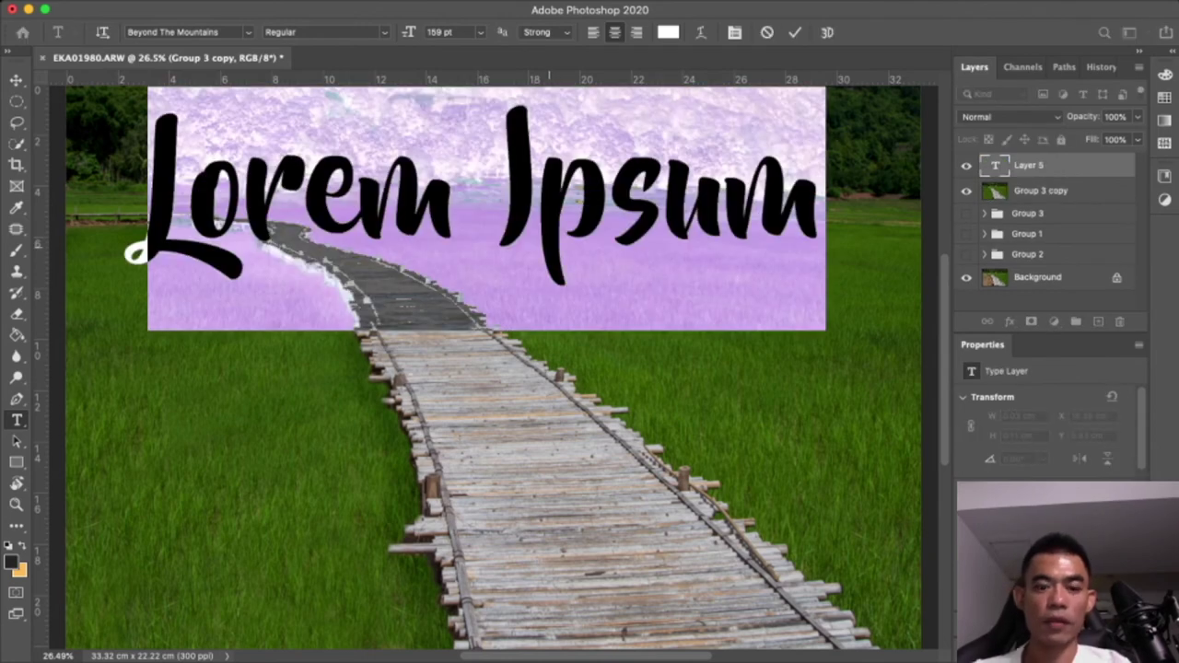
text(T)
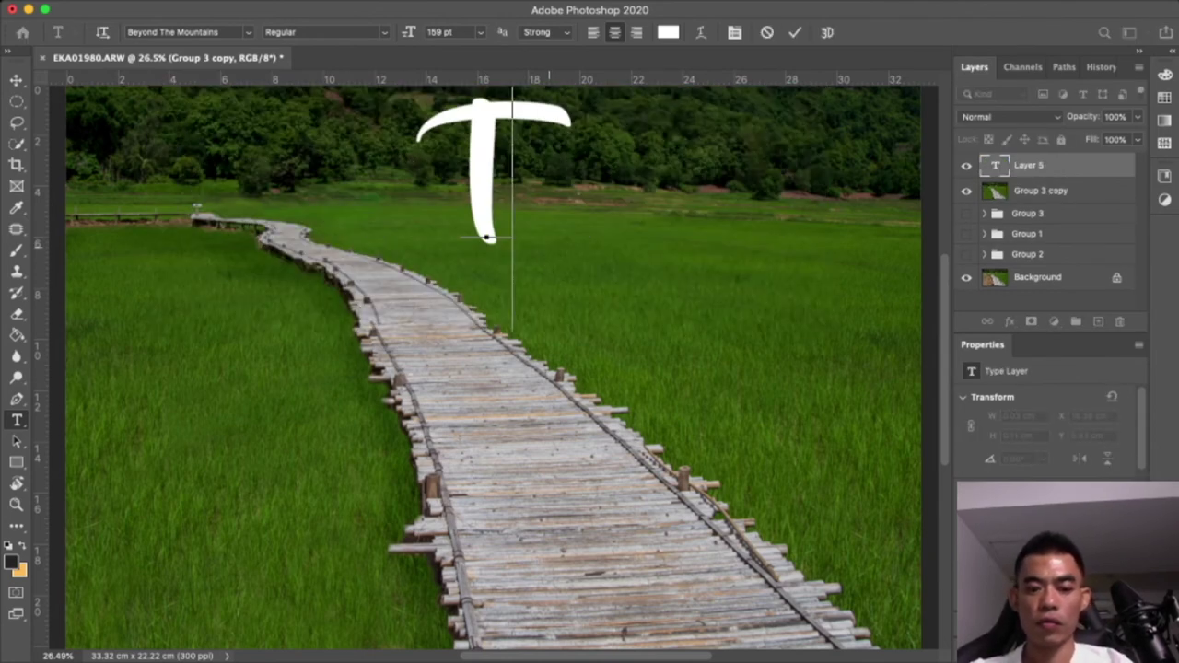
text(ra)
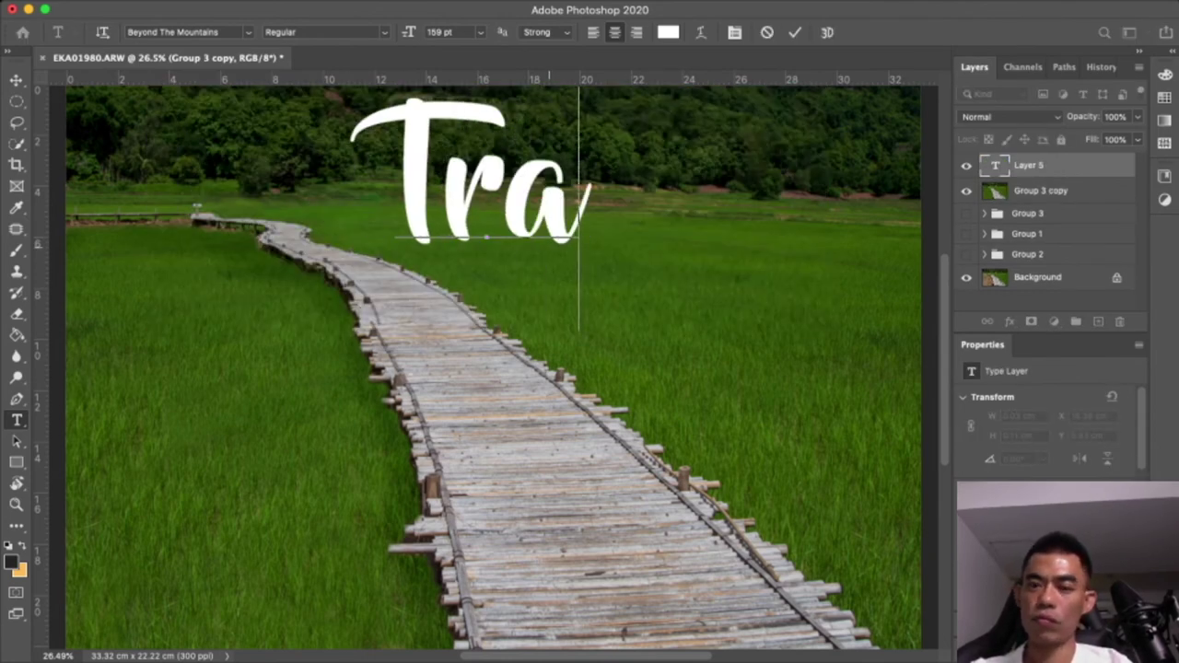
key(BackSpace)
key(BackSpace)
key(BackSpace)
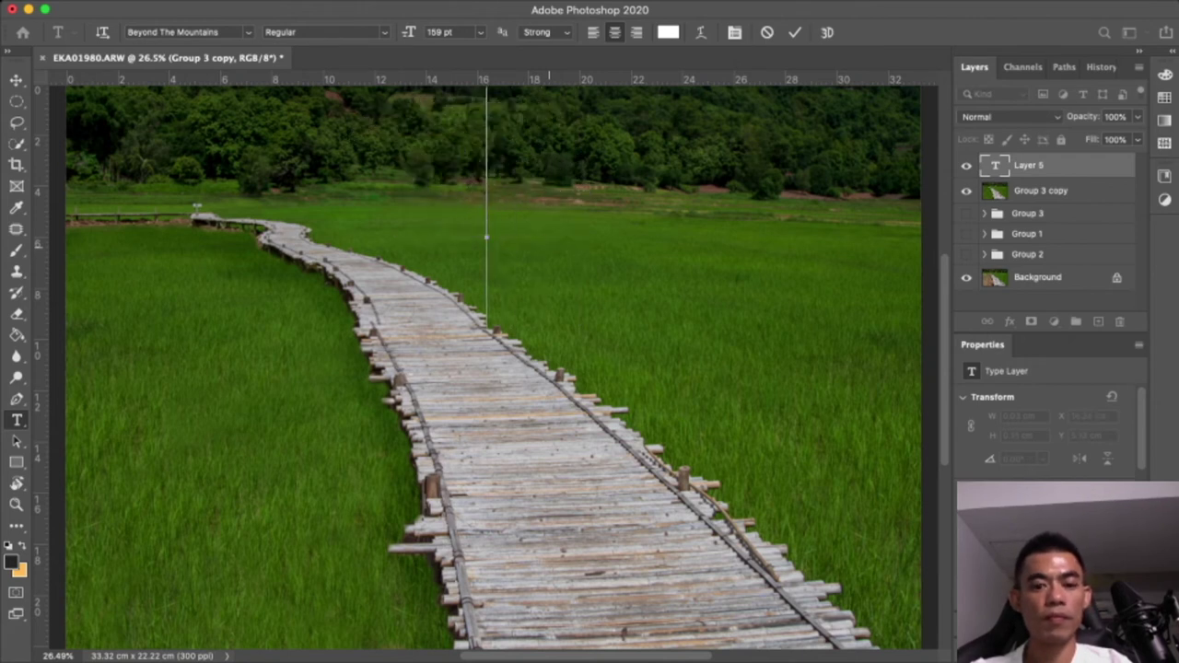
text(Na)
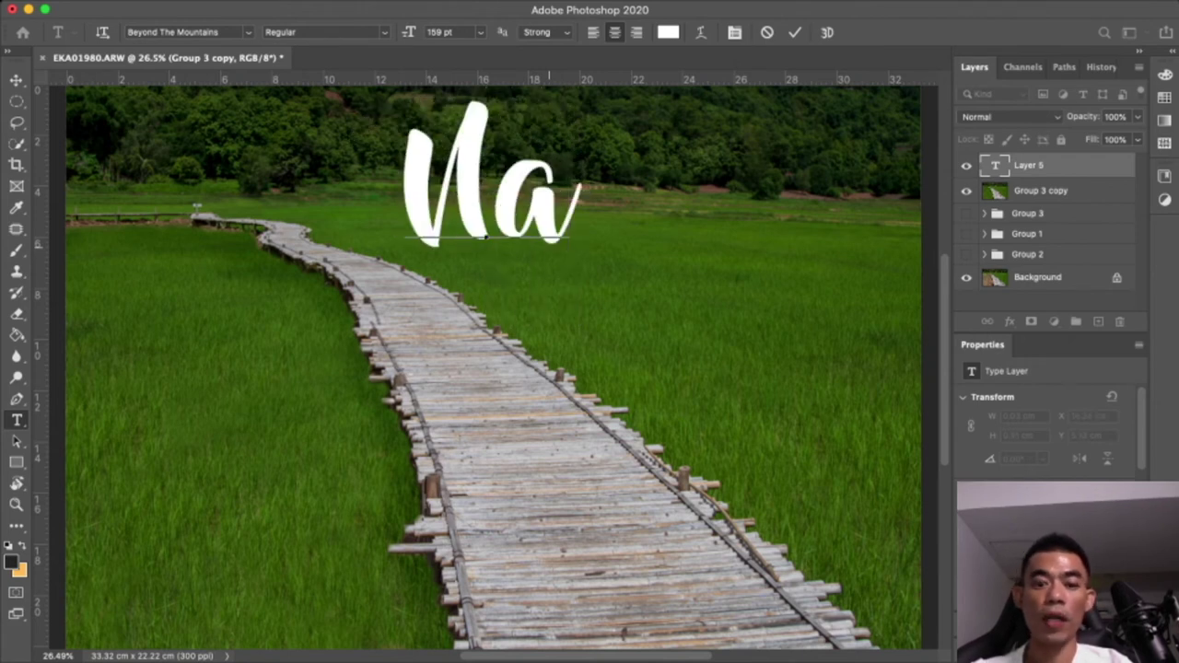
text(korn)
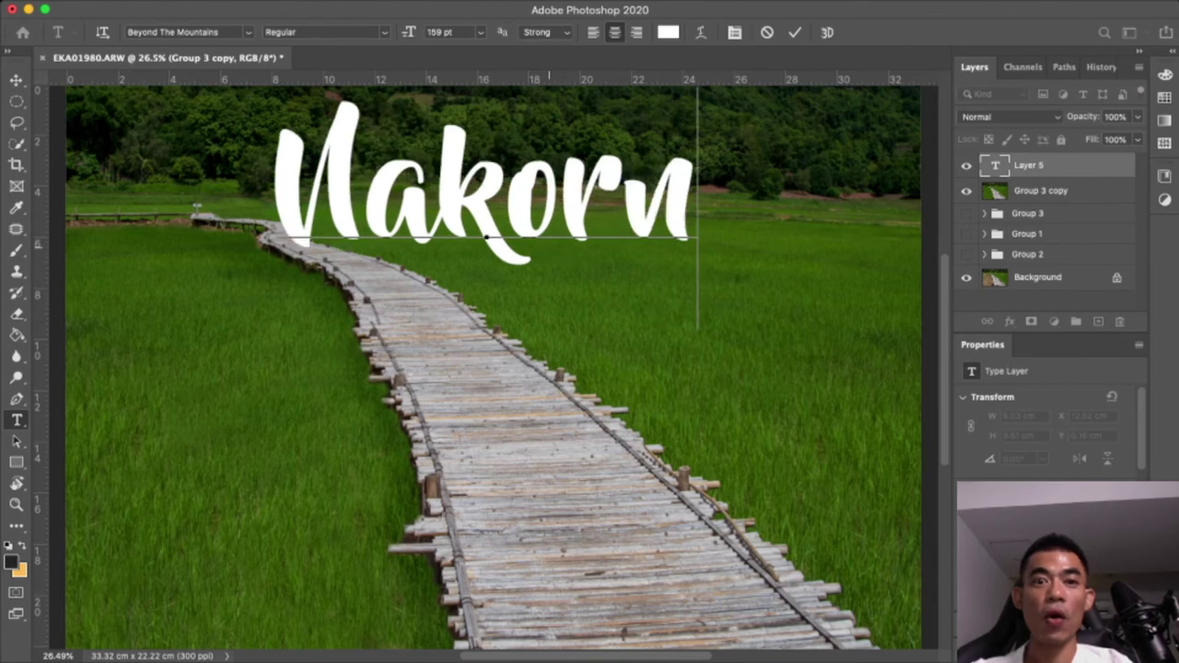
text(c)
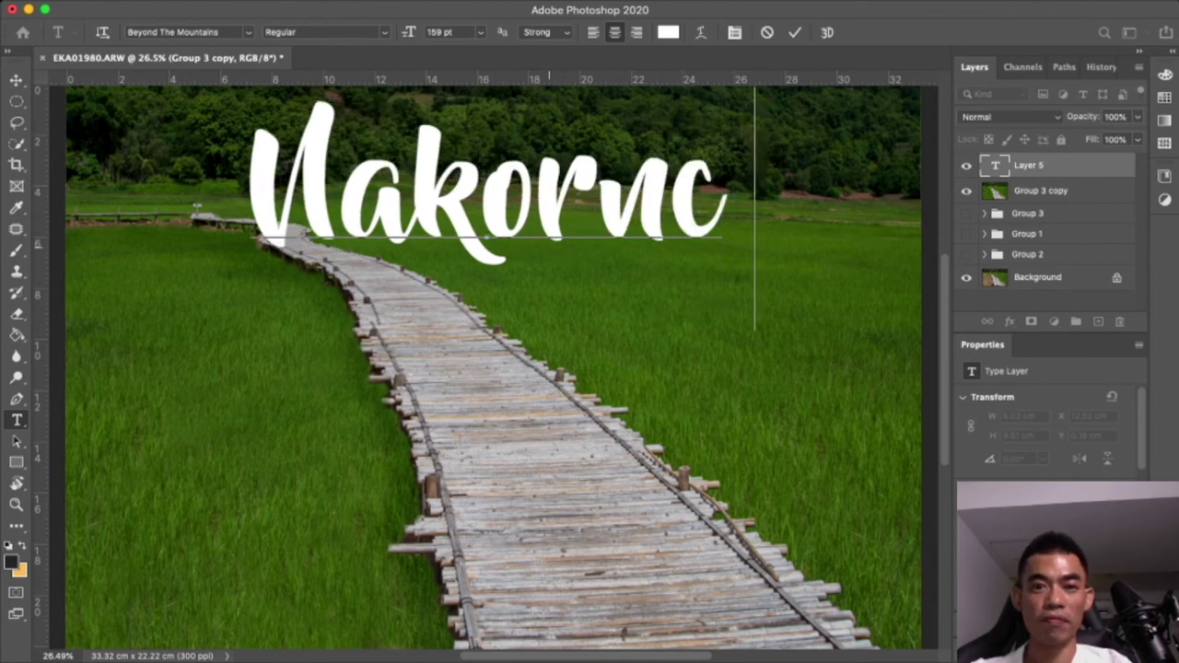
text(hu,)
key(BackSpace)
text(m)
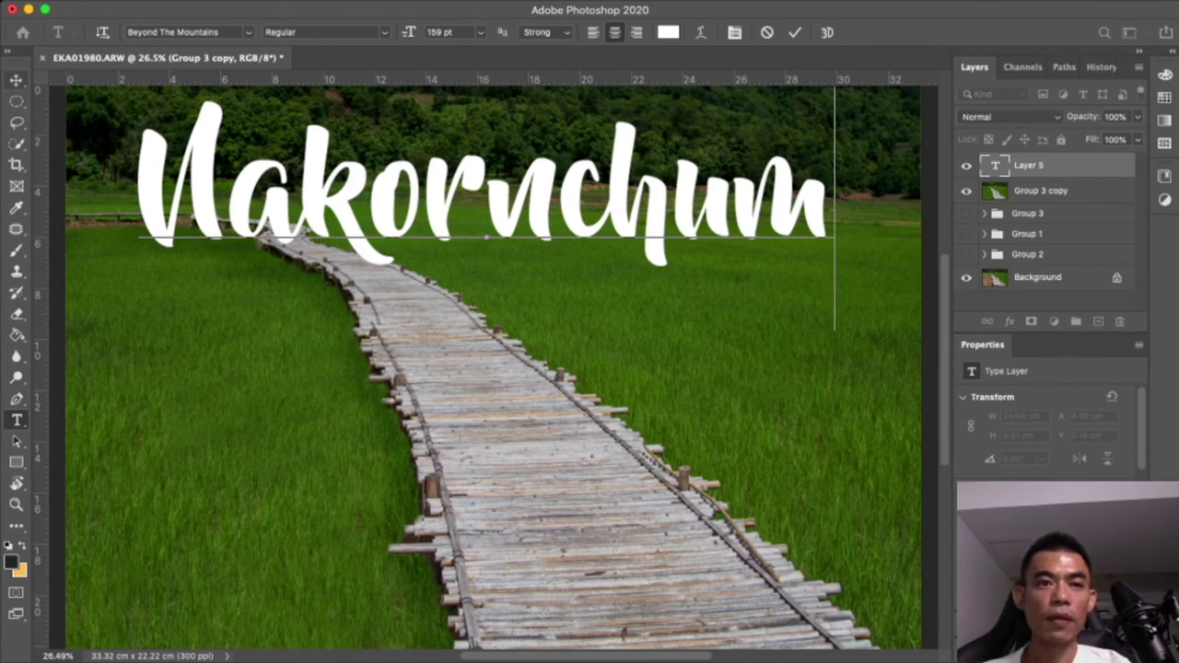
Replace the trial text with Thai and Latin test characters
double_click(560, 184)
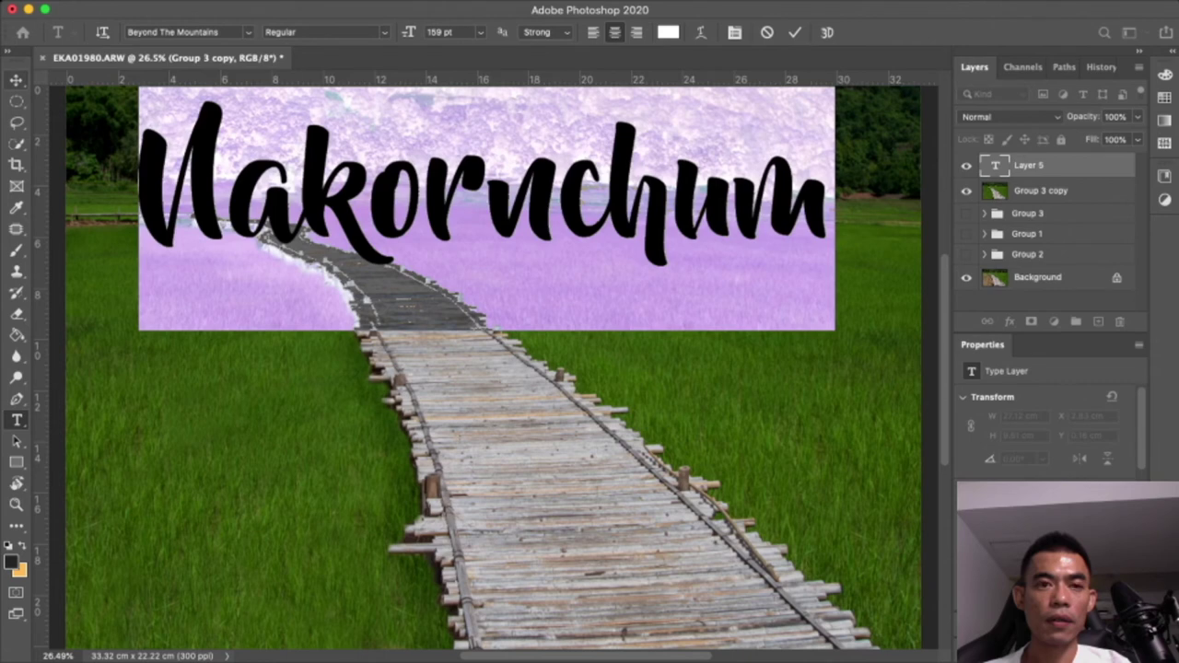
click(428, 184)
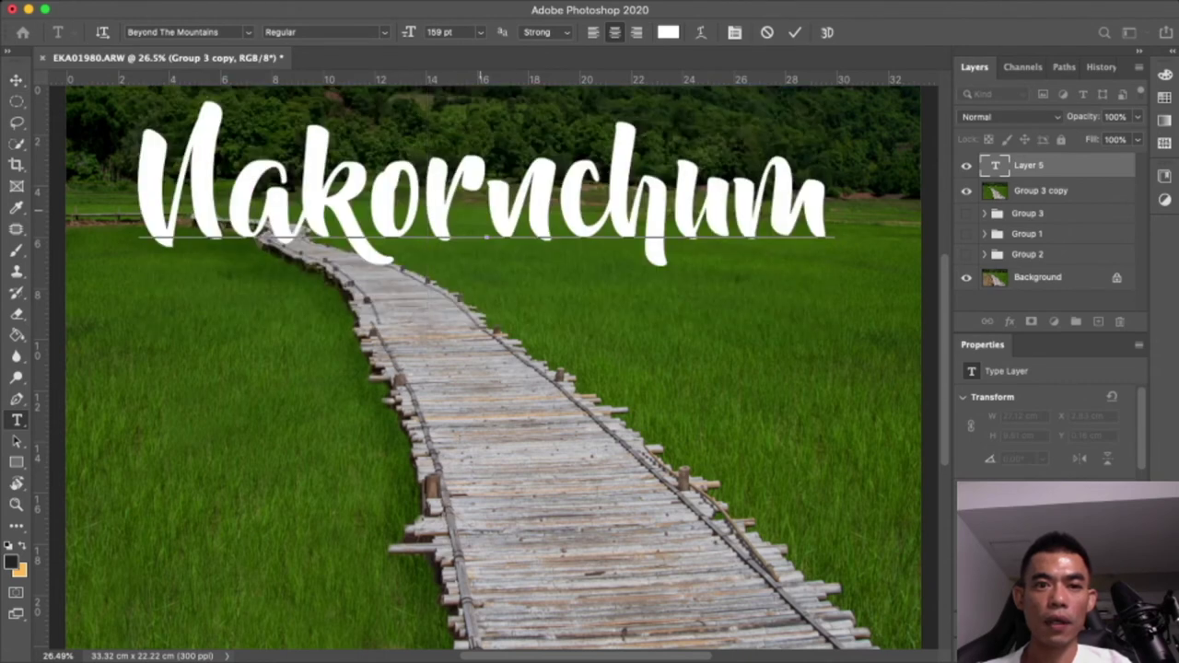
key(ctrl+a)
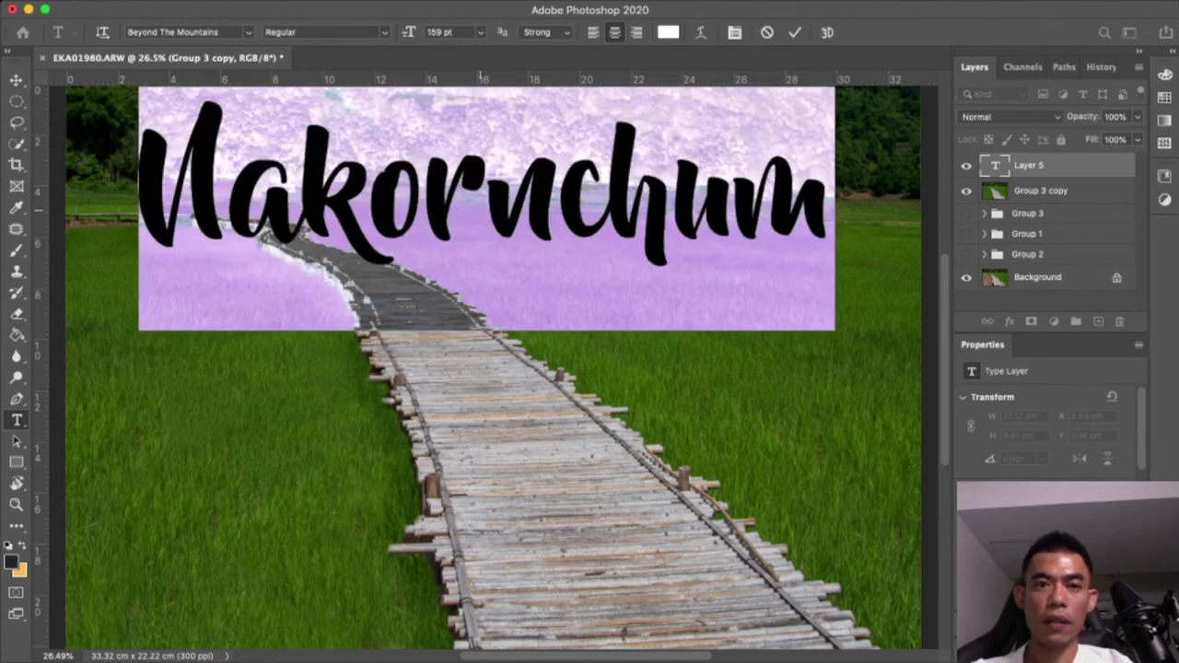
text(น)
key(BackSpace)
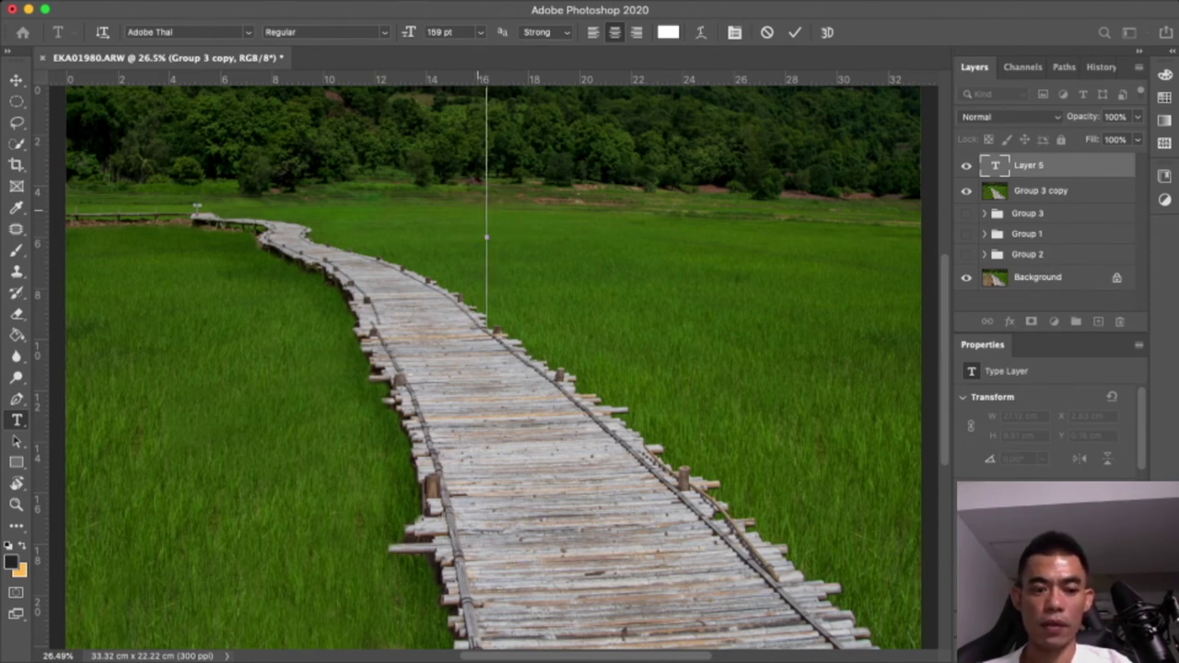
text(d)
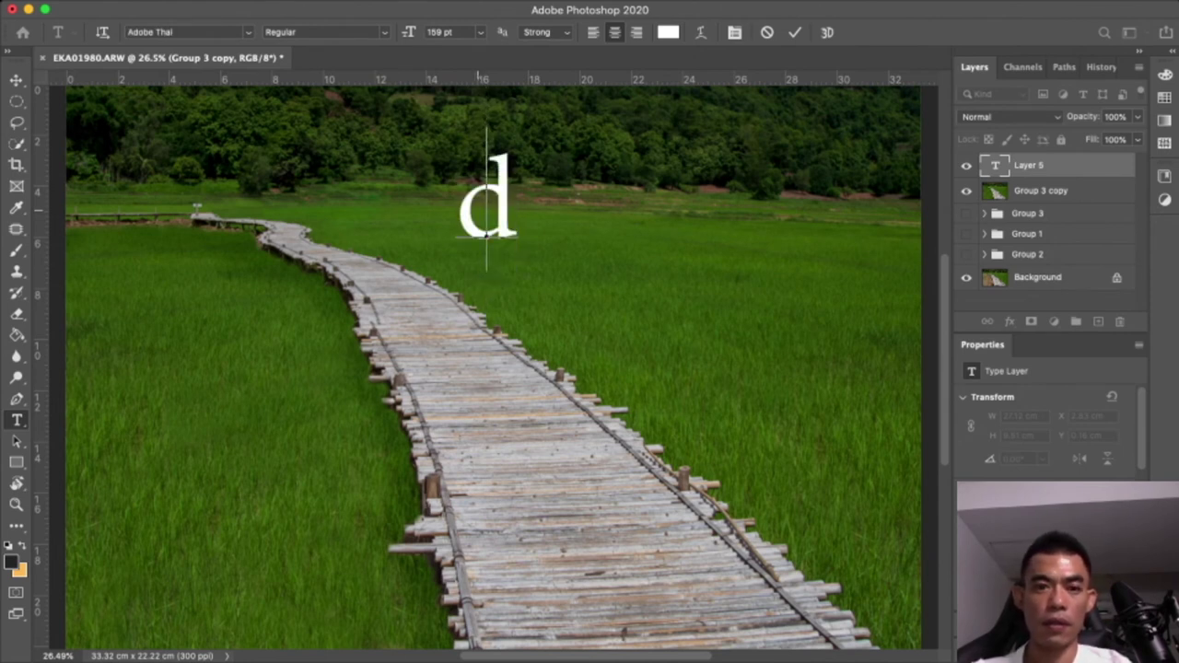
key(BackSpace)
text(กก)
Delete the trial text layer, show the Group 2 'Traveler' artwork, and hide the guides
key(ctrl+a)
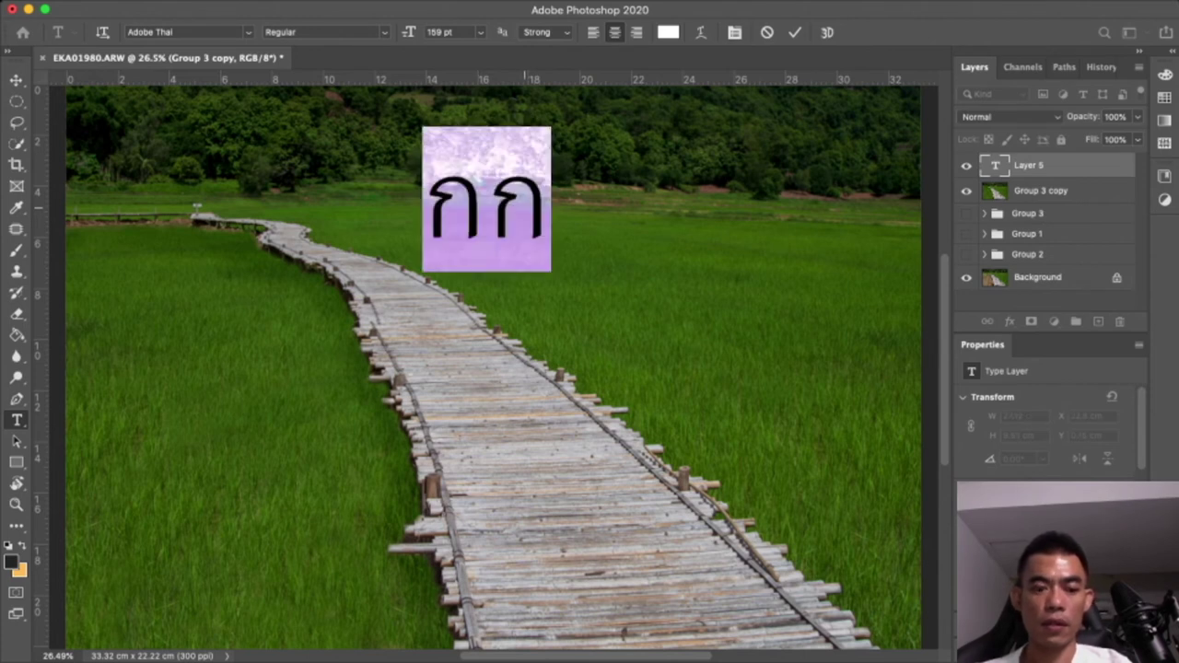
text(f)
drag(487, 198, 322, 189)
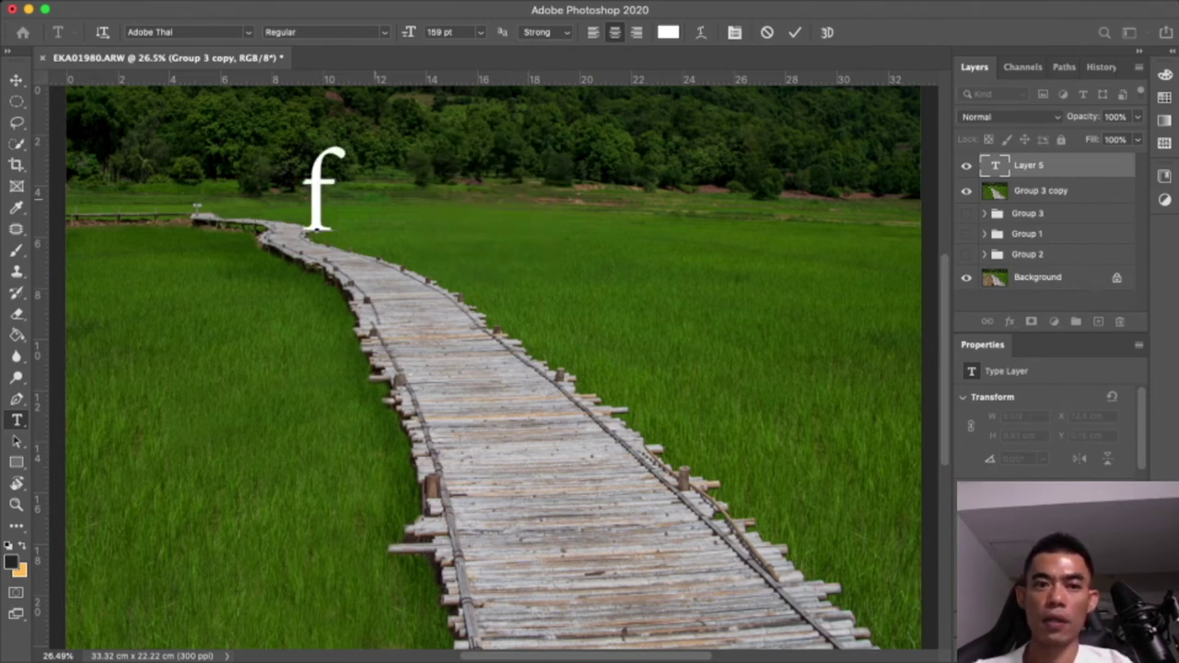
key(Delete)
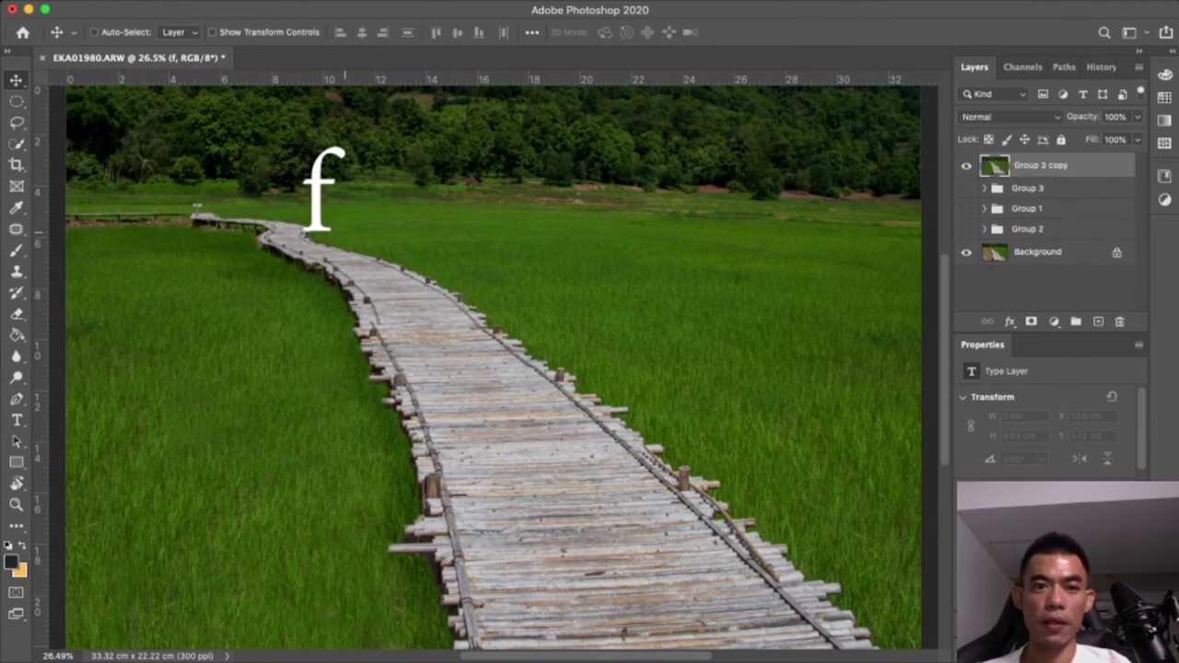
key(ctrl+comma)
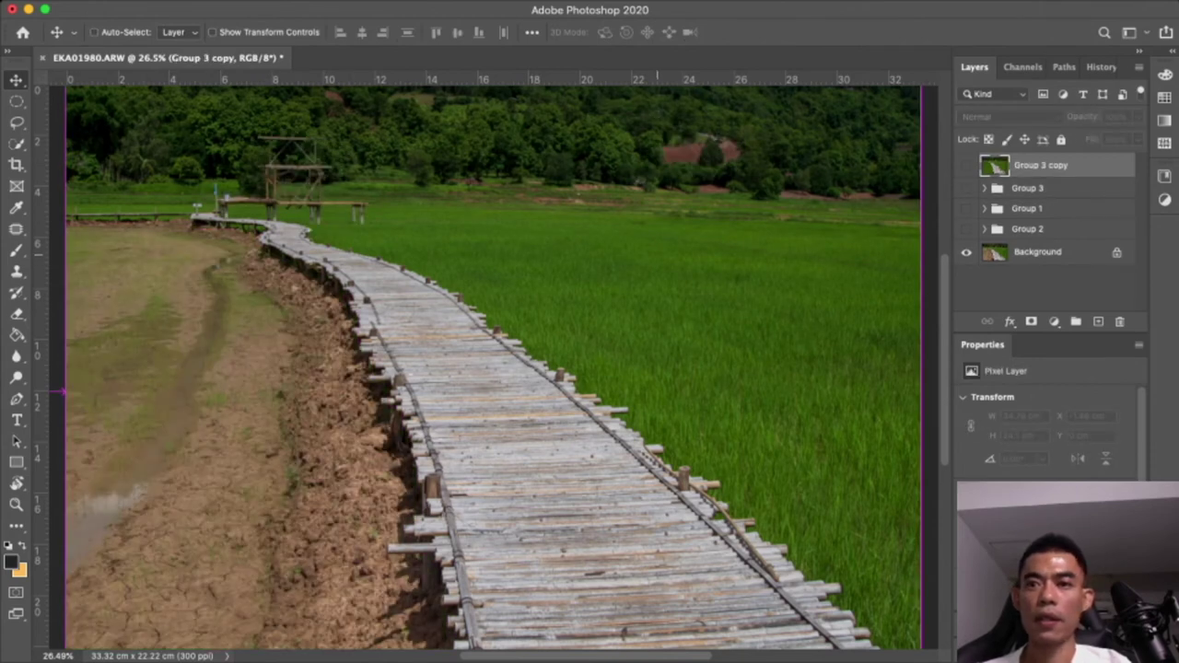
click(967, 229)
key(ctrl)
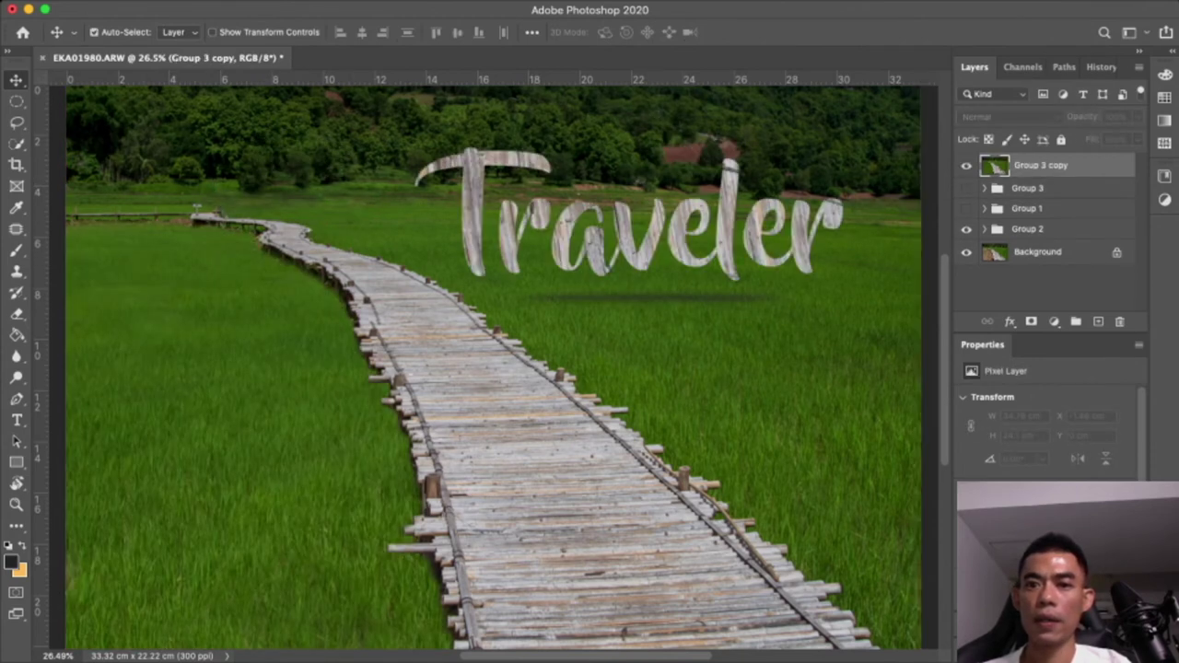
Add a white 'Nakornchum' text layer in the Beyond The Mountains font
key(t)
click(532, 266)
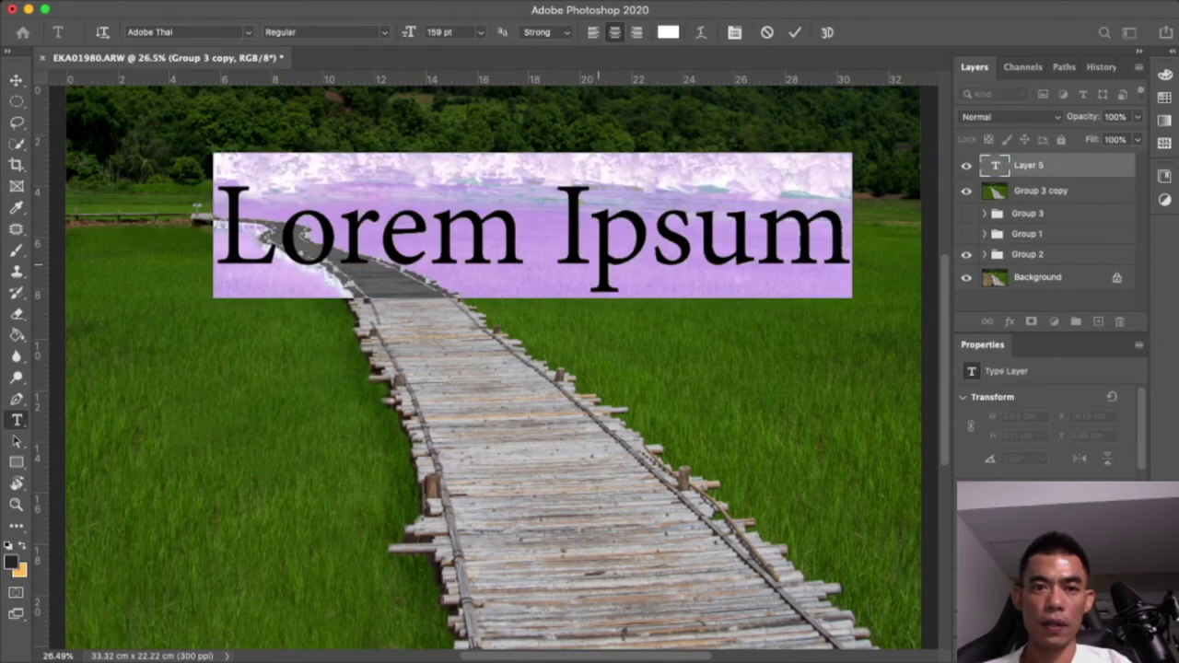
click(166, 32)
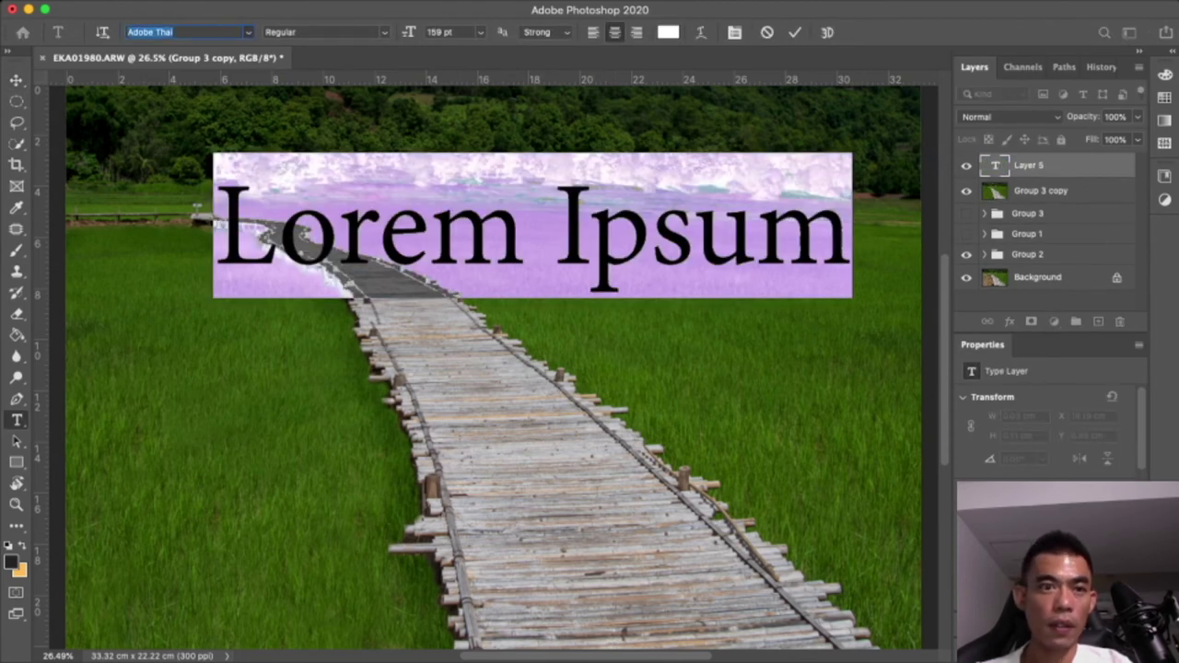
text(Beyond)
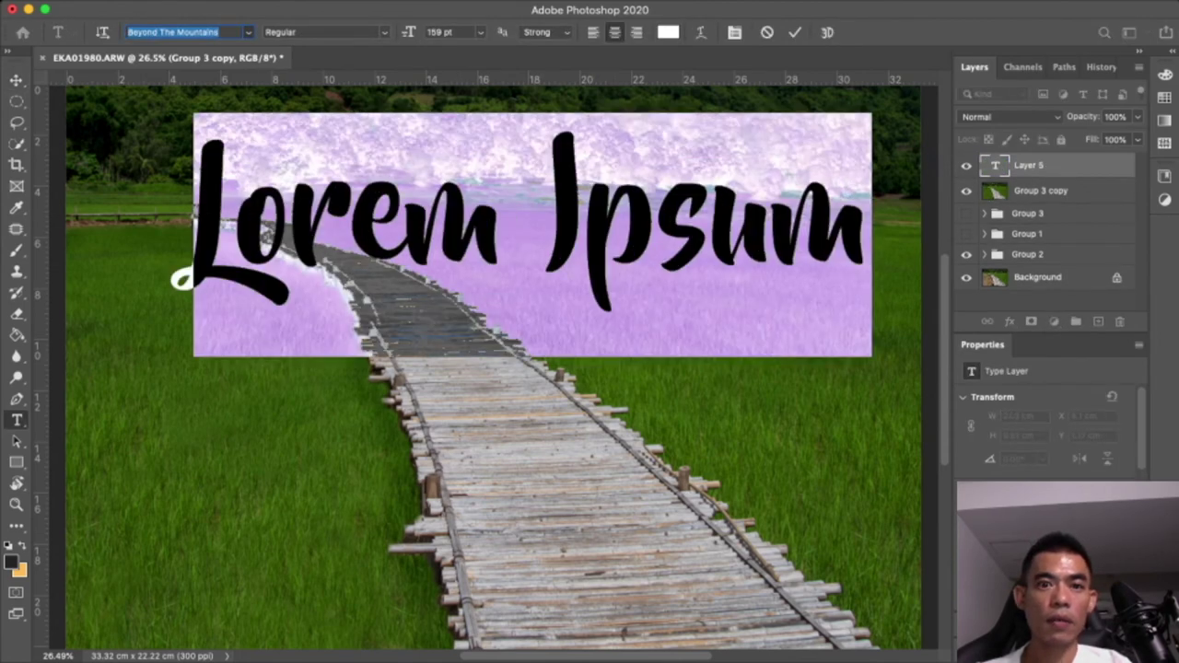
key(Return)
text(Na)
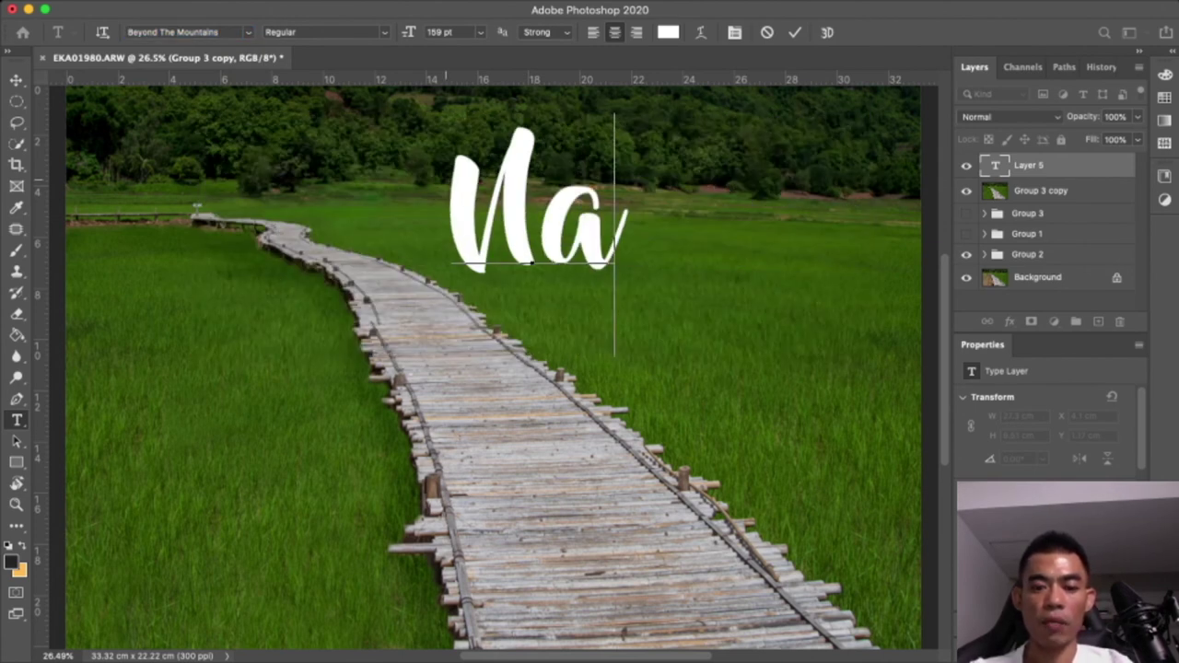
text(korn)
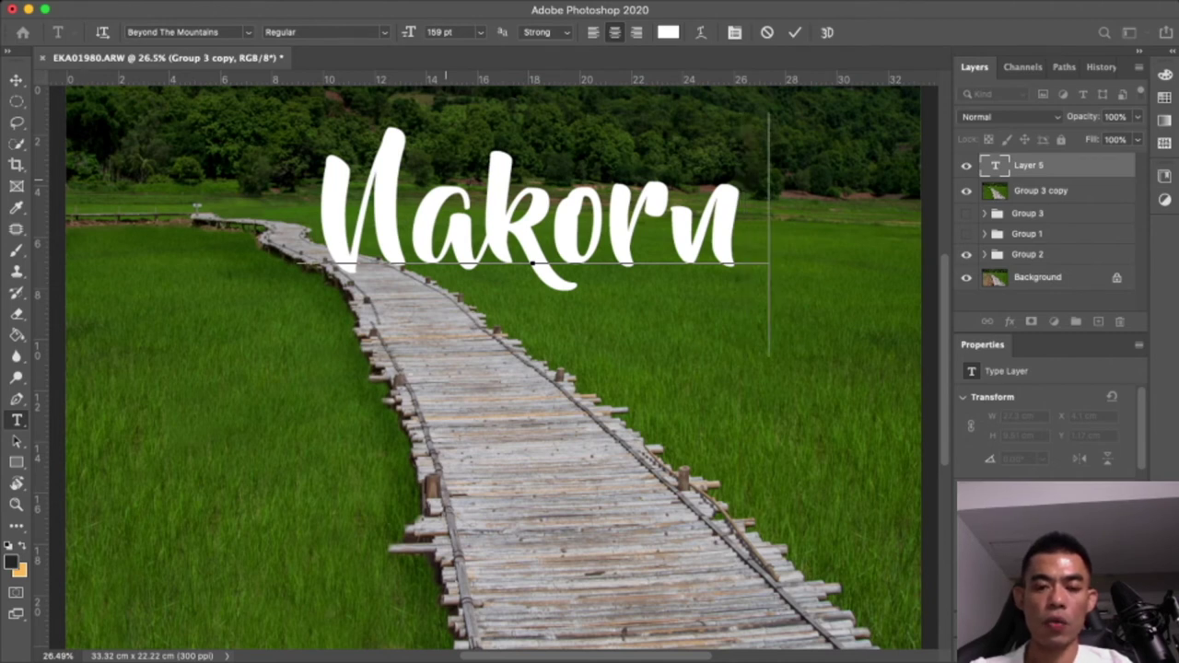
text(chum)
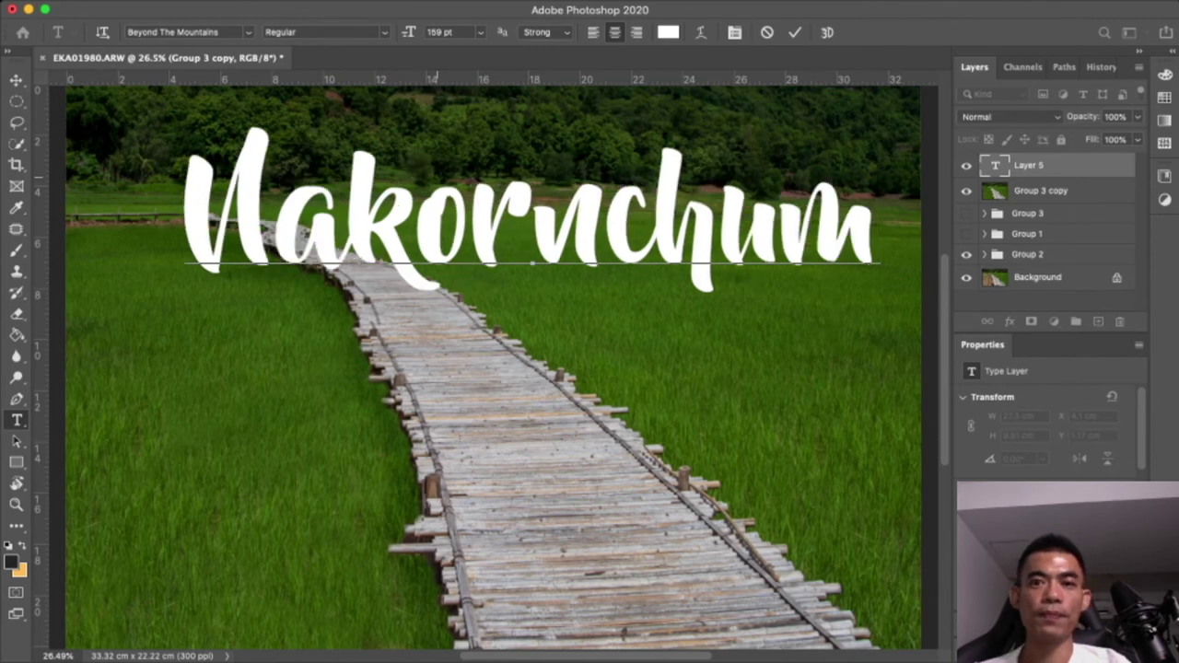
key(ctrl+Return)
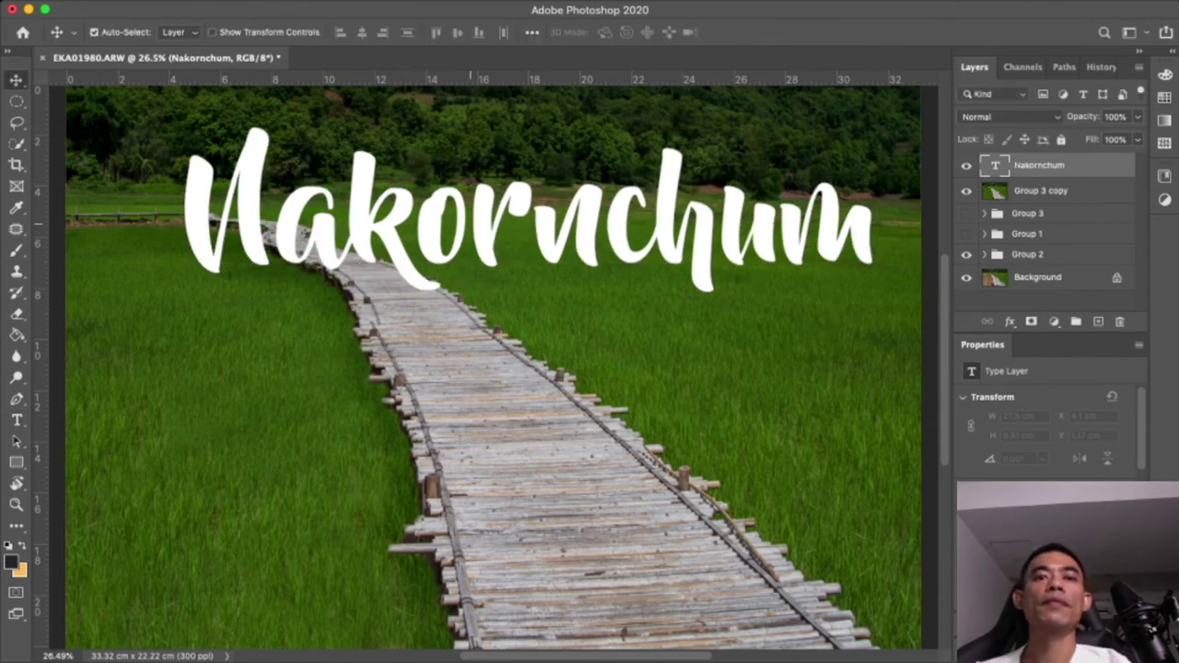
Move the Nakornchum text up and left over the image
scroll(493, 369, down, 5)
scroll(493, 369, up, 2)
scroll(493, 368, up, 3)
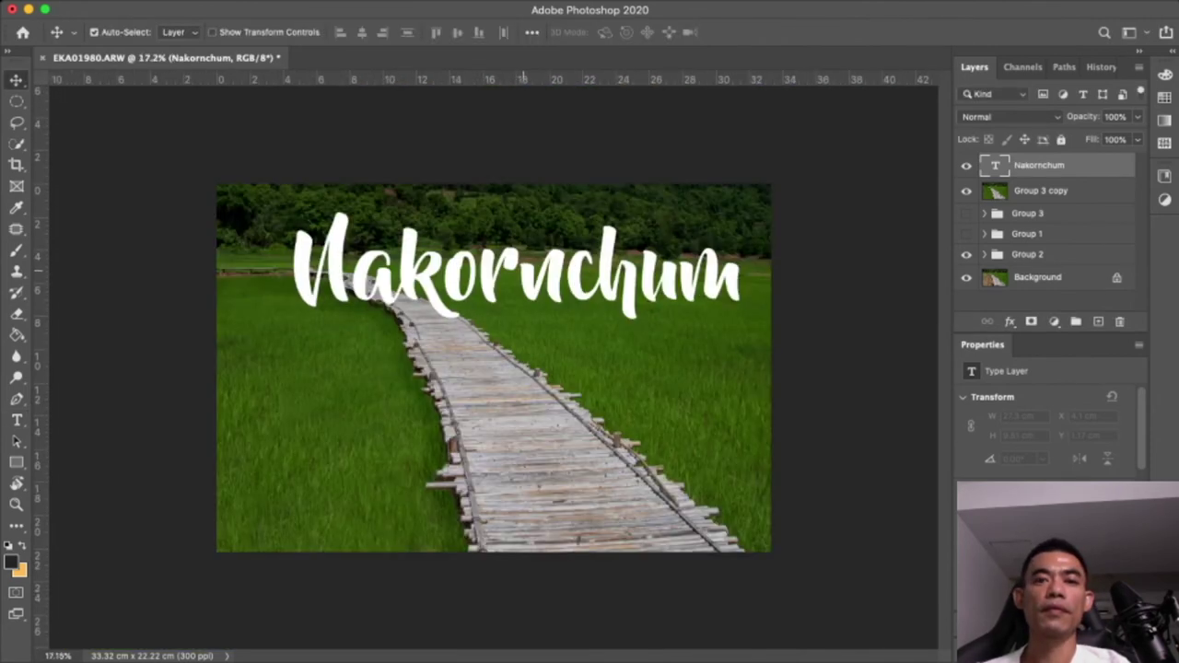
drag(516, 276, 480, 267)
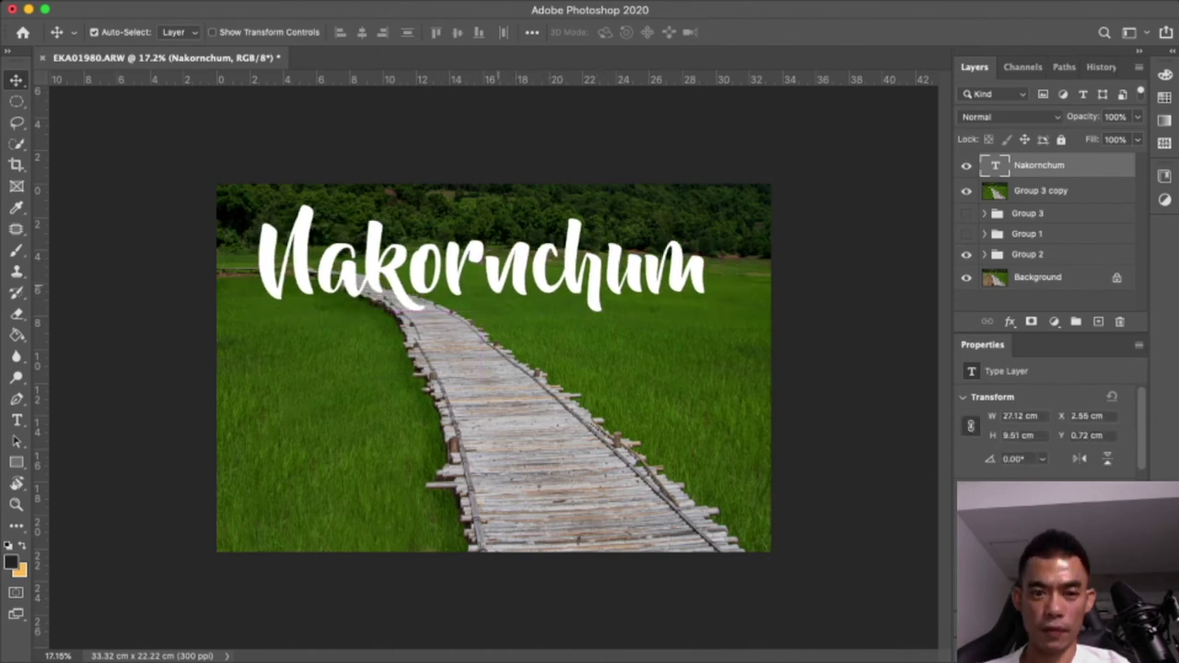
click(492, 267)
Break the word into 'Nakorn' and 'chum' on two lines and move it upper right
double_click(994, 165)
click(526, 267)
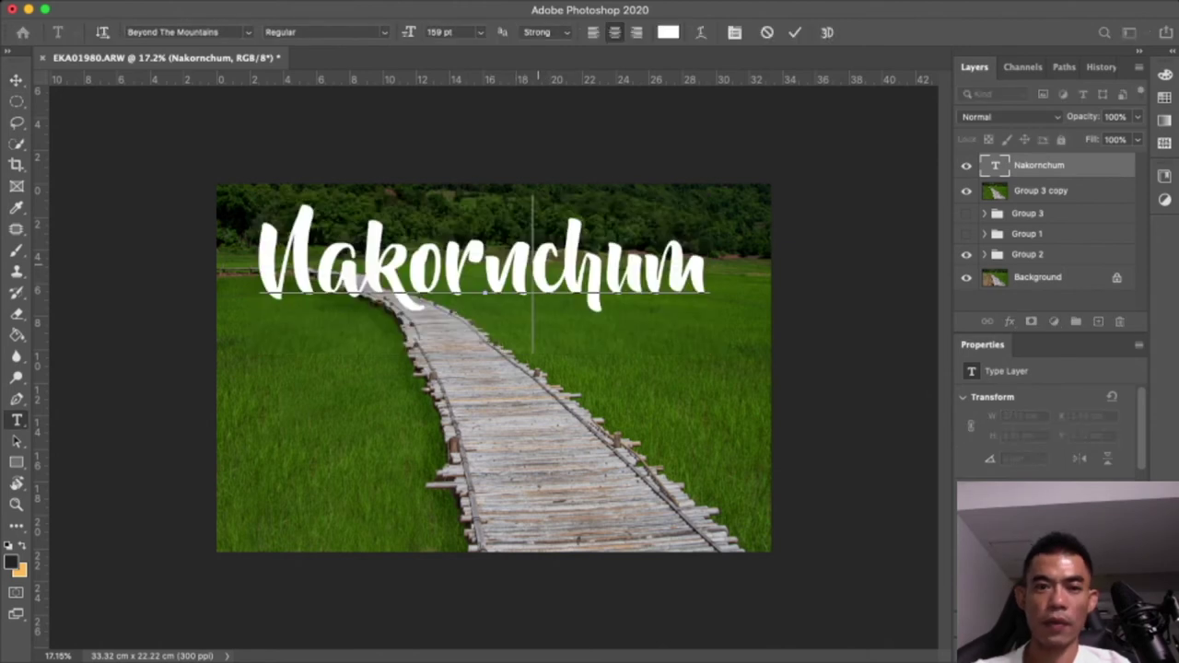
key(Return)
click(17, 80)
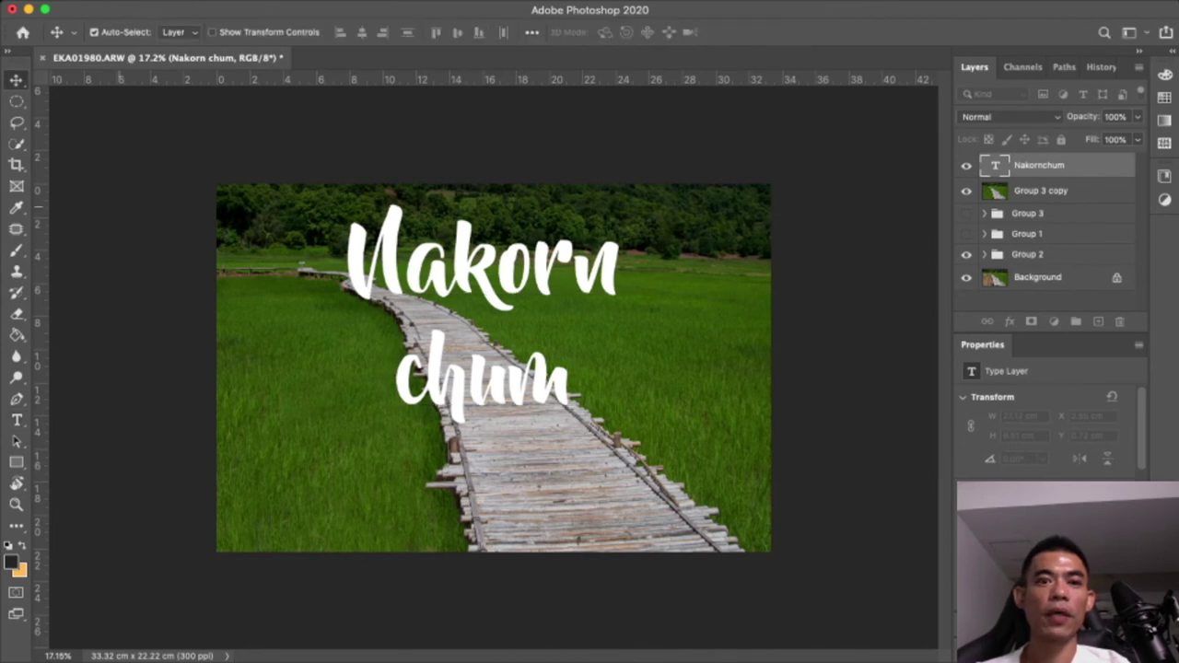
mouse_move(483, 277)
mouse_down()
mouse_move(635, 250)
mouse_move(625, 258)
mouse_up()
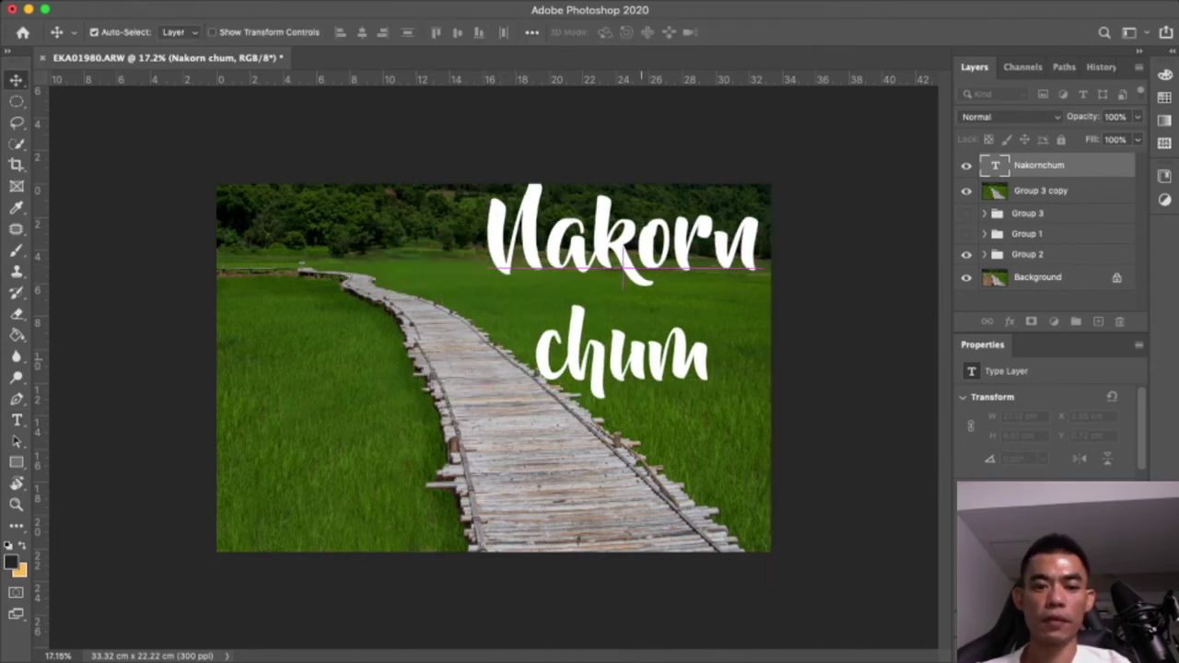
Shrink the two-line text to about 80% with its top aligned to the image top
key(ctrl+t)
drag(624, 171, 624, 225)
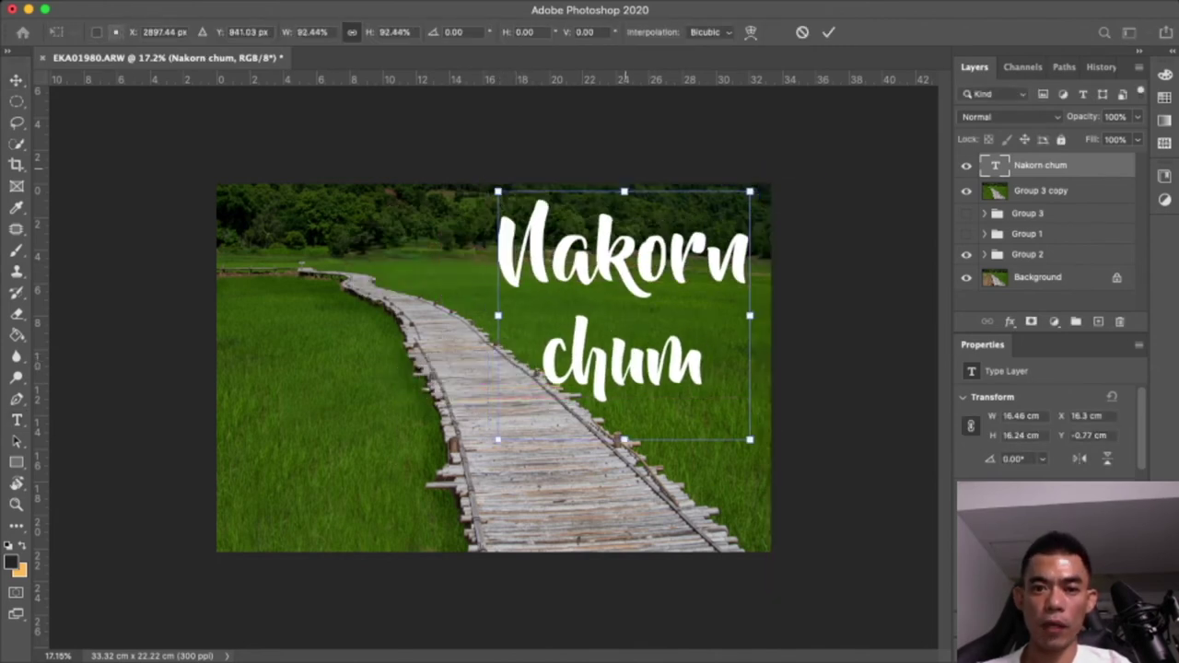
drag(624, 307, 623, 267)
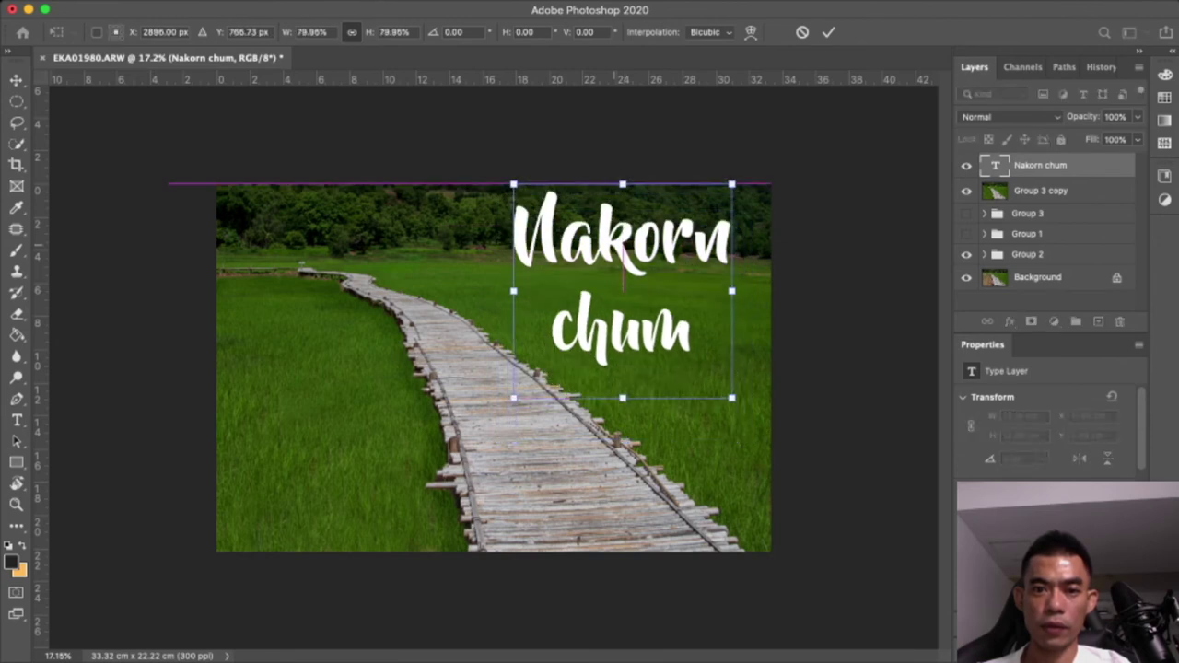
key(Return)
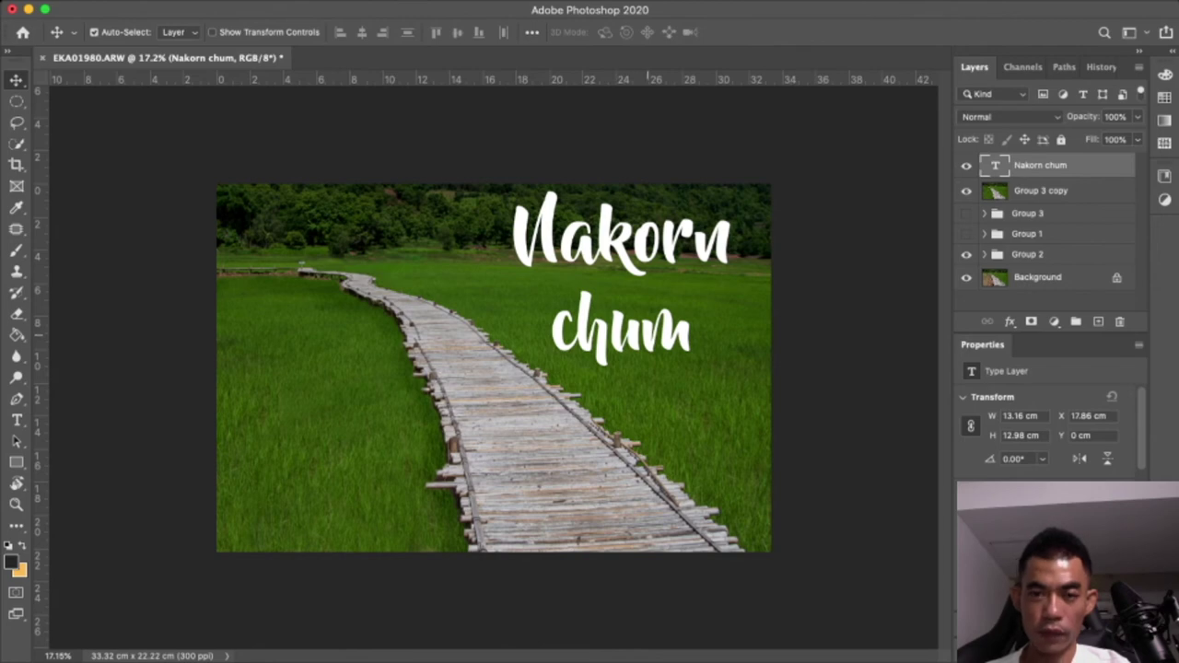
drag(637, 277, 645, 282)
Enlarge the text and move it toward the centre of the image
scroll(494, 369, down, 2)
scroll(494, 369, up, 3)
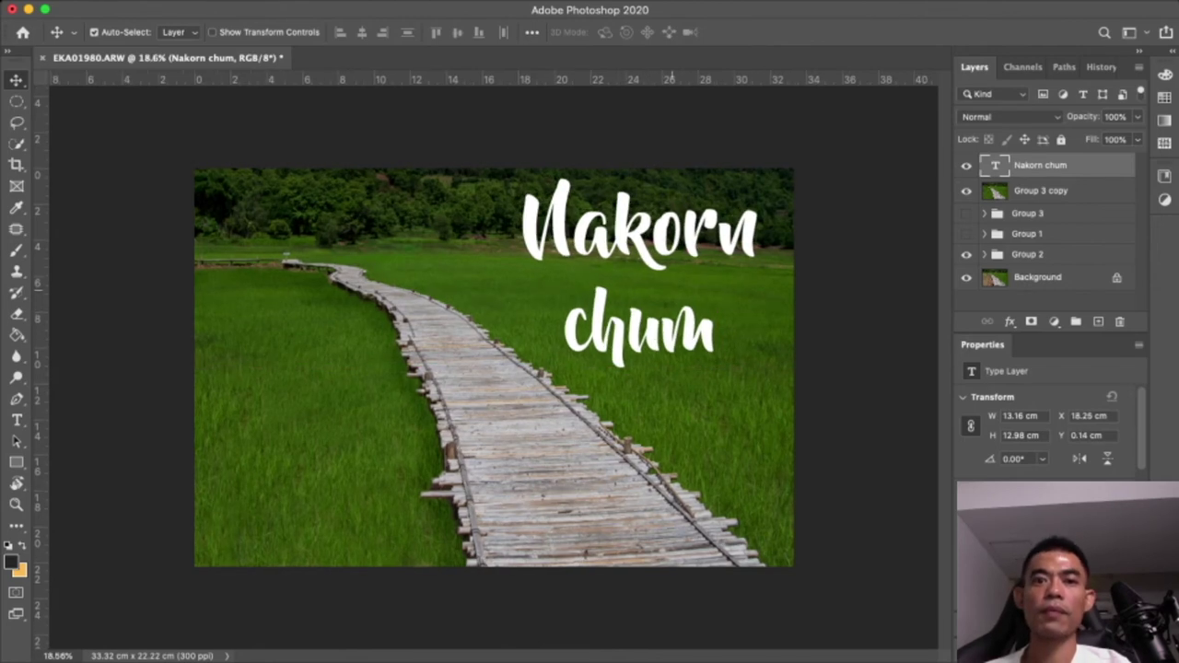
scroll(560, 329, up, 5)
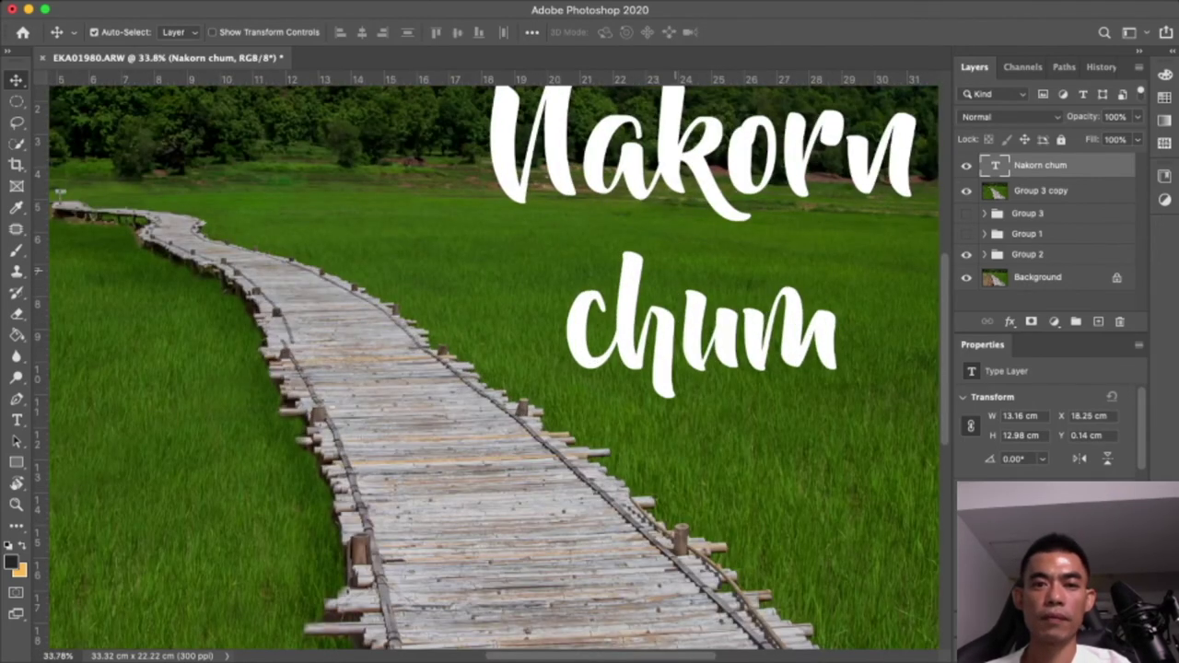
scroll(493, 365, up, 3)
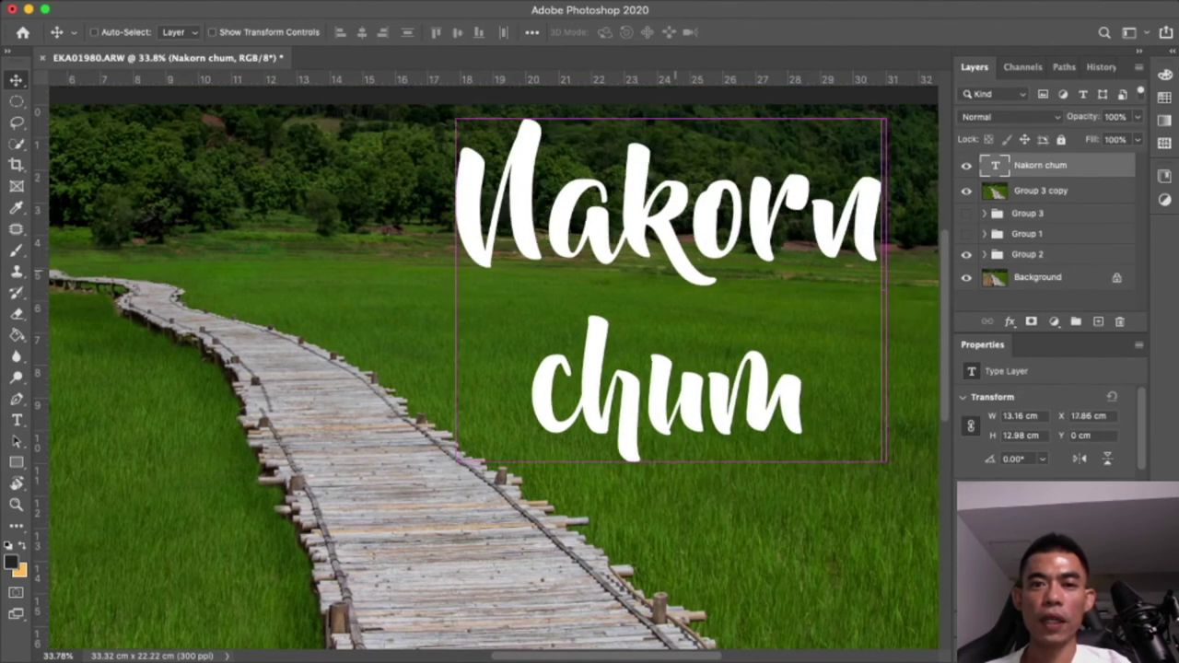
drag(685, 295, 399, 360)
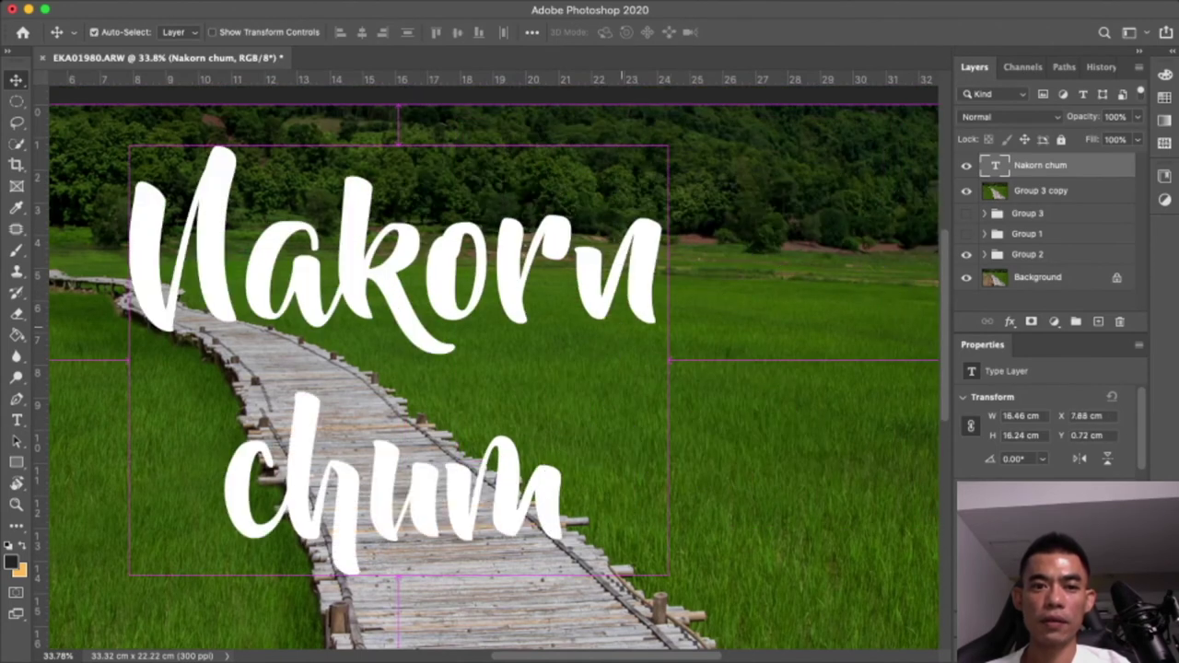
scroll(551, 300, down, 4)
scroll(551, 300, down, 4)
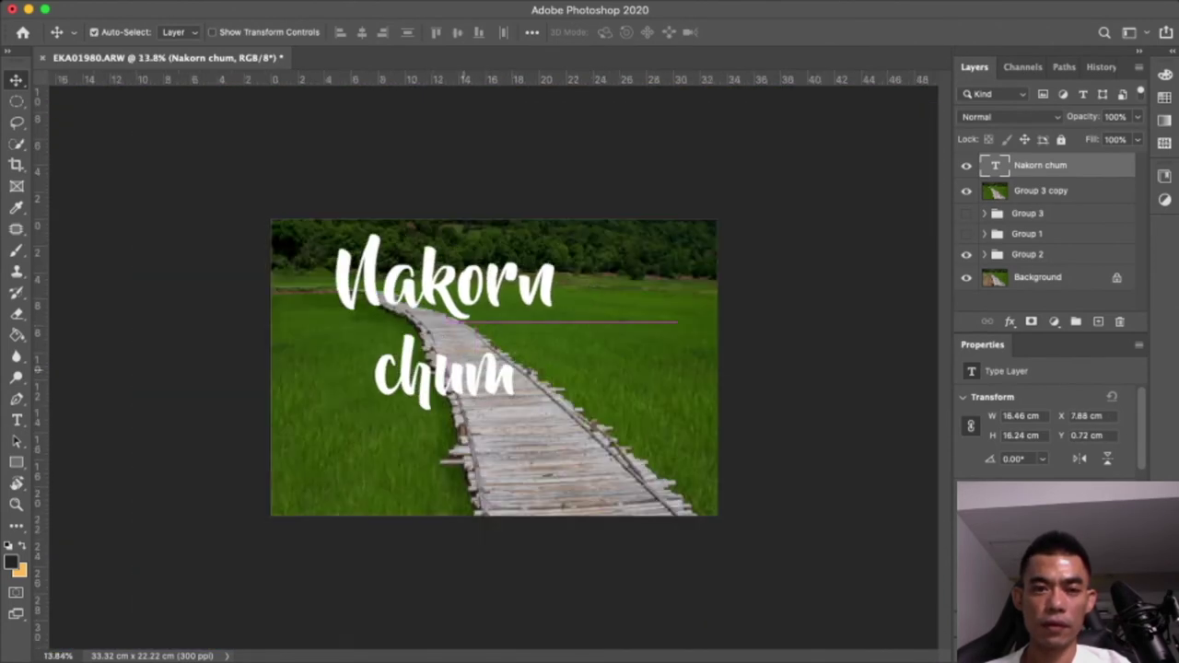
drag(517, 350, 489, 348)
Scale the text up to about 123% and shift it left
key(ctrl+t)
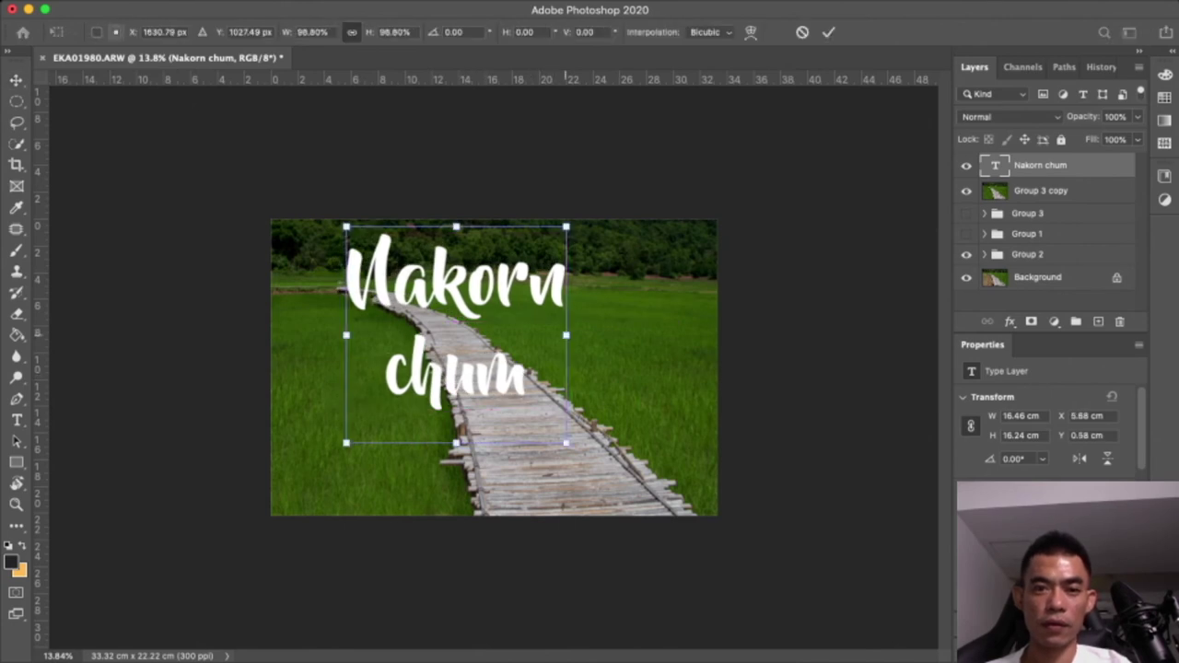
drag(565, 443, 610, 493)
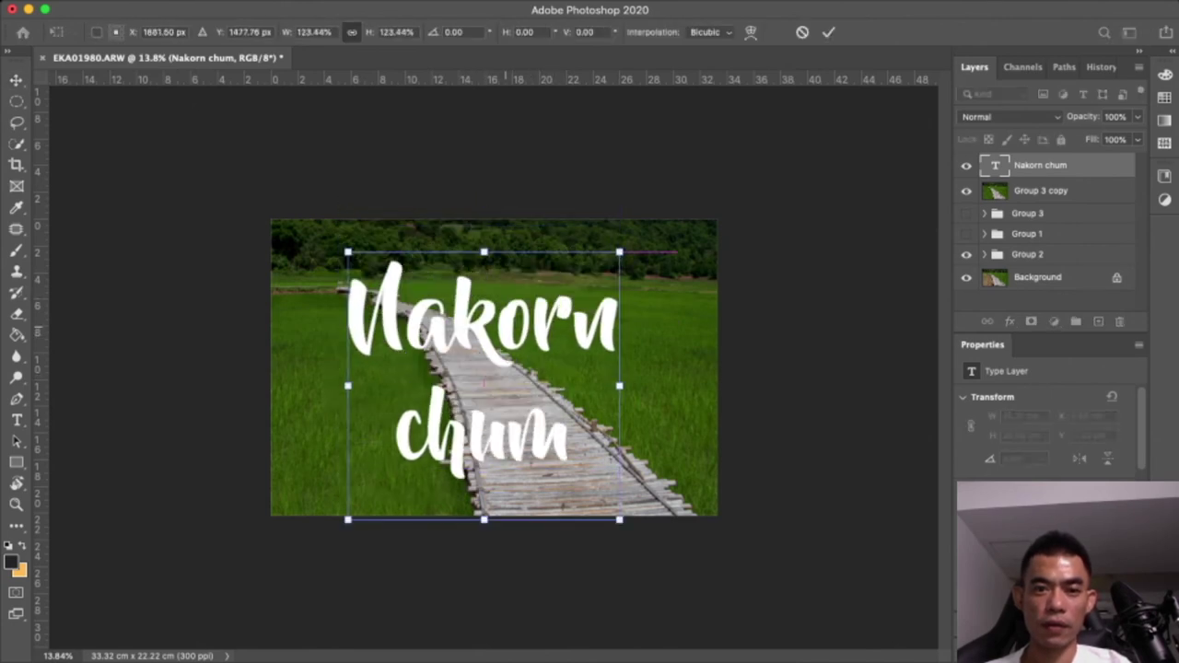
drag(505, 387, 465, 394)
key(Return)
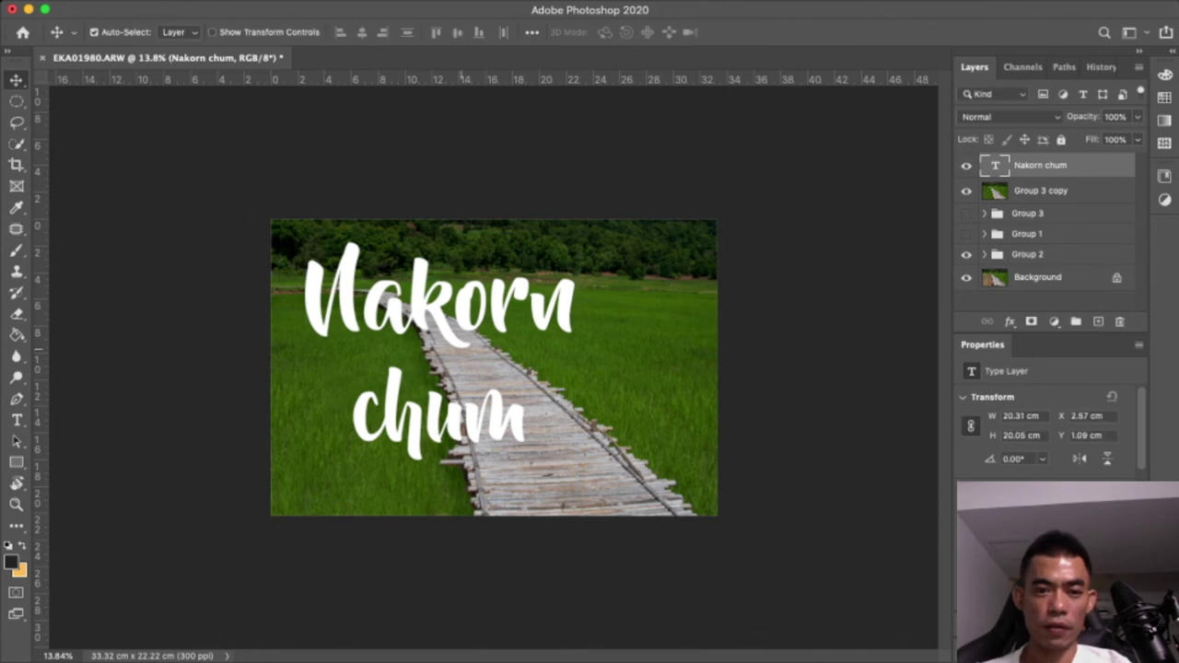
Rejoin the text onto a single 'Nakornchum' line and lower it slightly
double_click(480, 386)
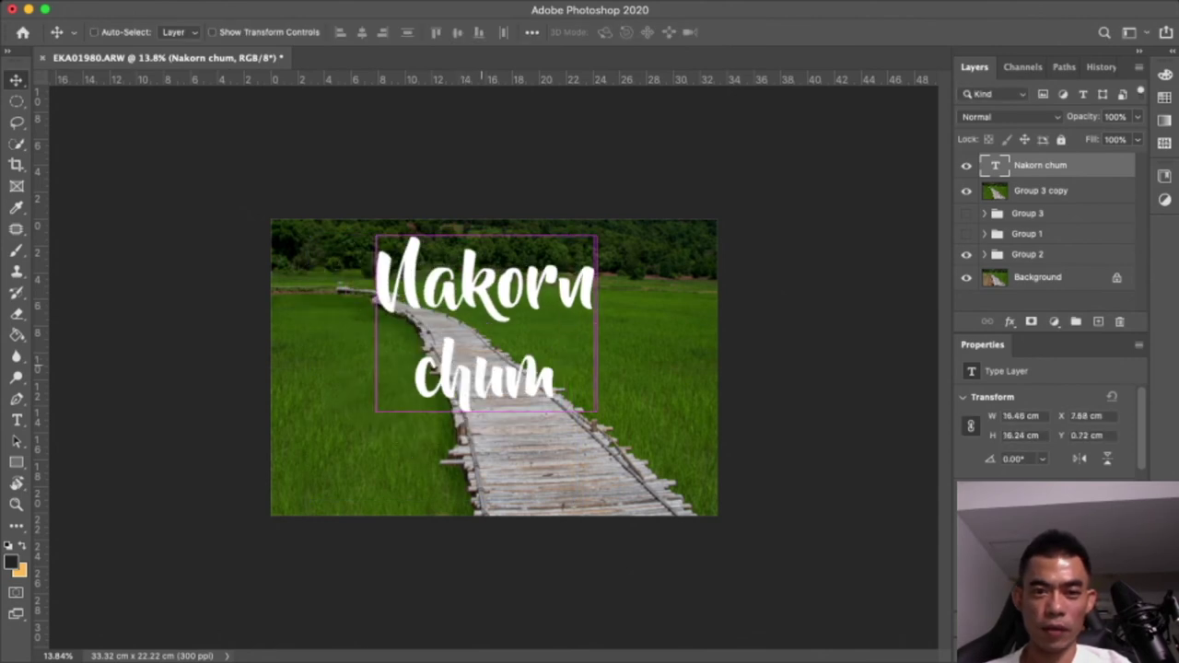
key(Delete)
key(ctrl+Return)
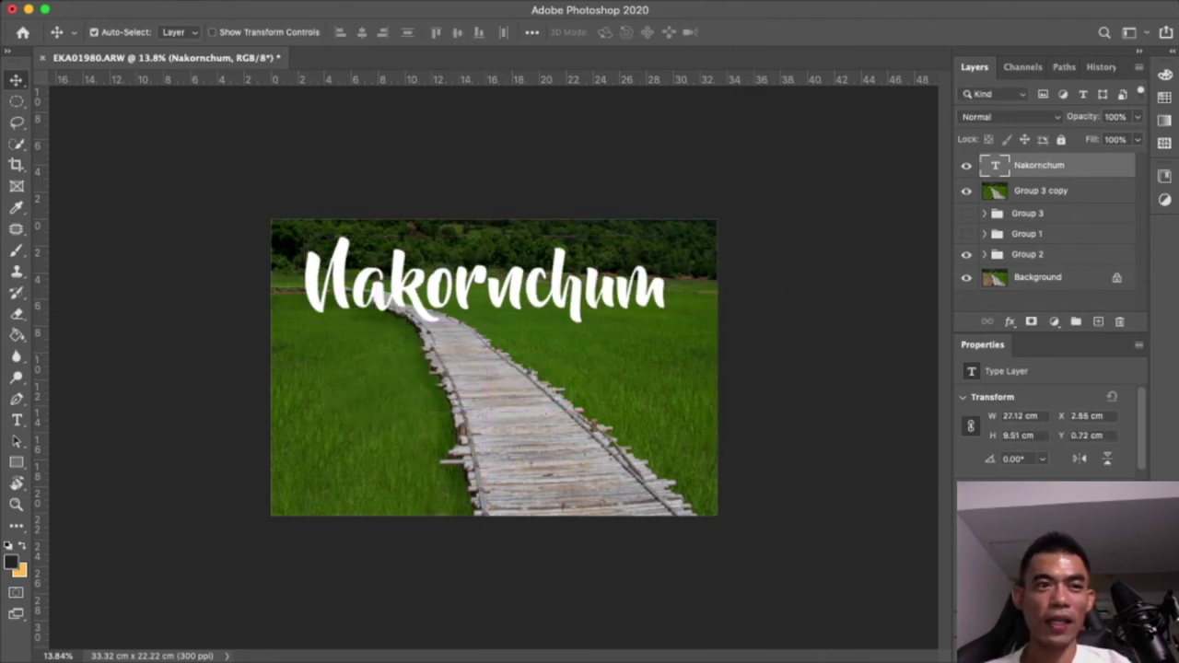
drag(513, 285, 516, 304)
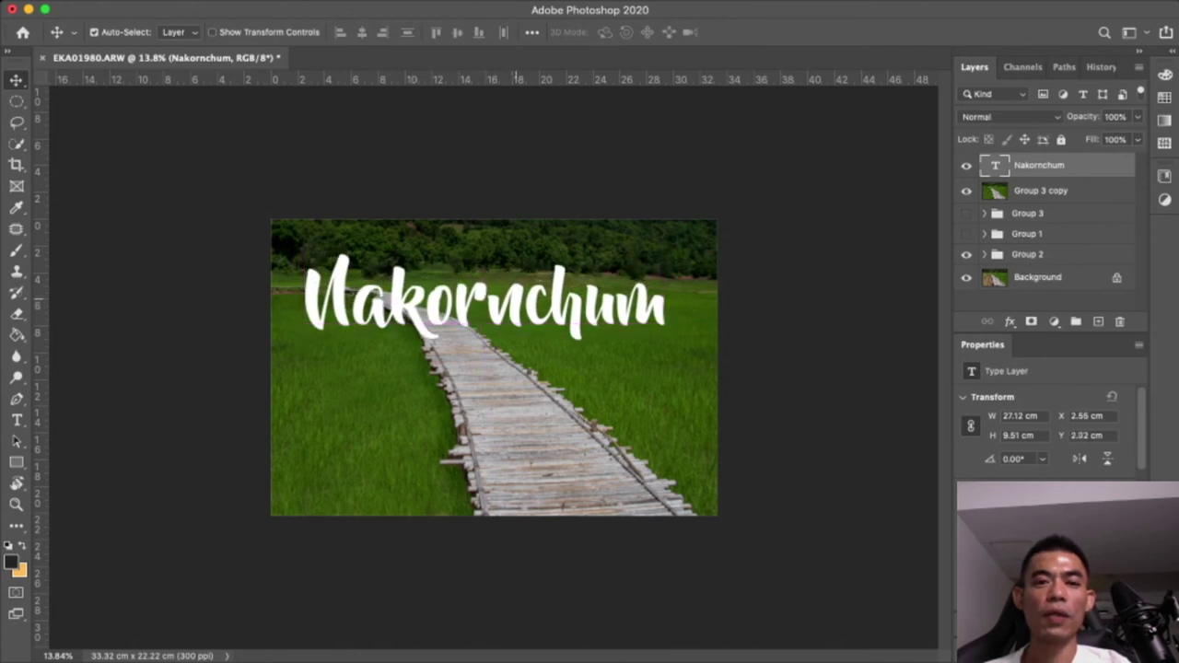
Position the Nakornchum text across the treeline at the top of the field
scroll(497, 368, up, 5)
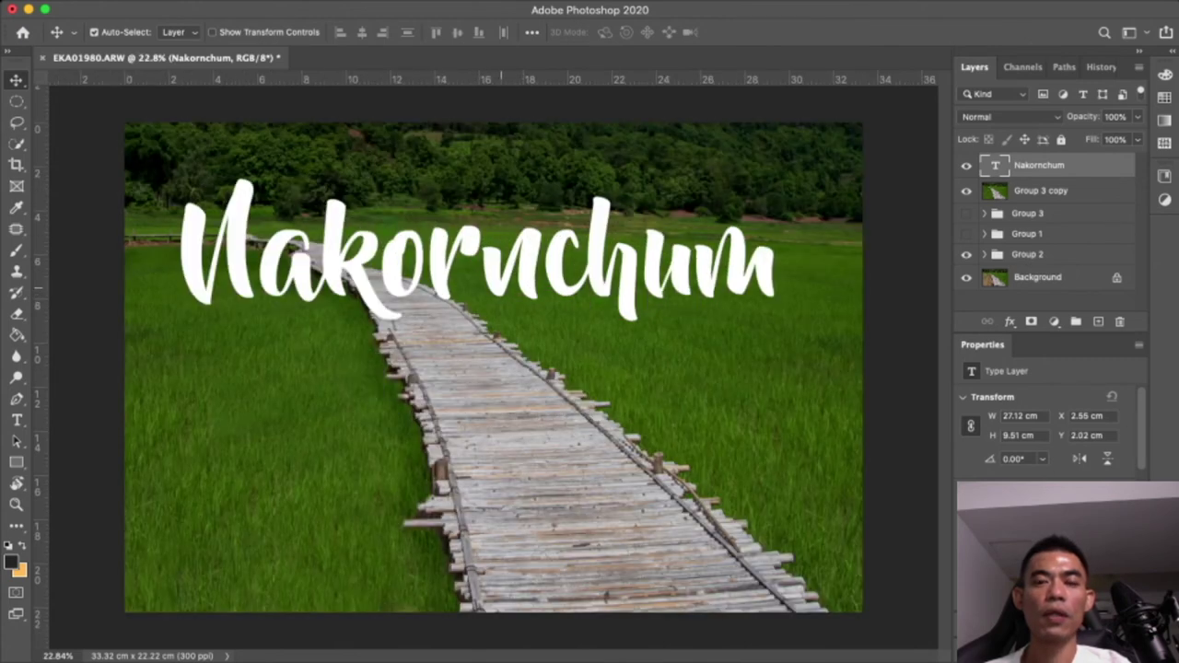
mouse_move(479, 268)
mouse_down()
mouse_move(479, 206)
mouse_move(521, 207)
mouse_up()
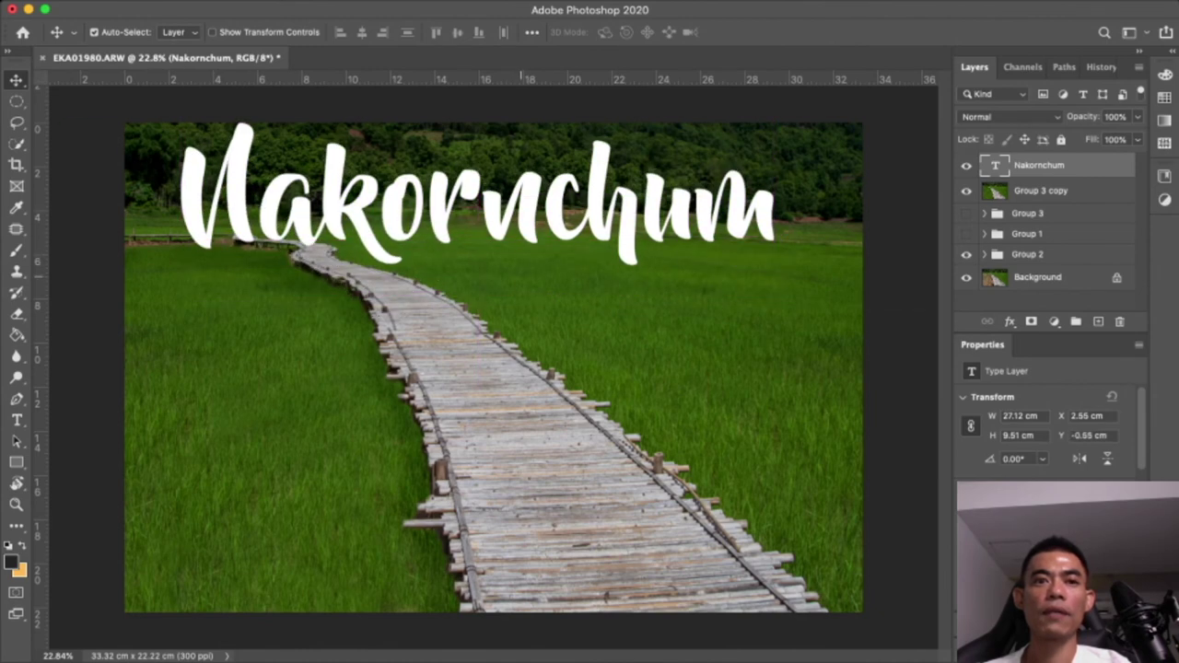
scroll(494, 368, down, 3)
scroll(494, 368, down, 3)
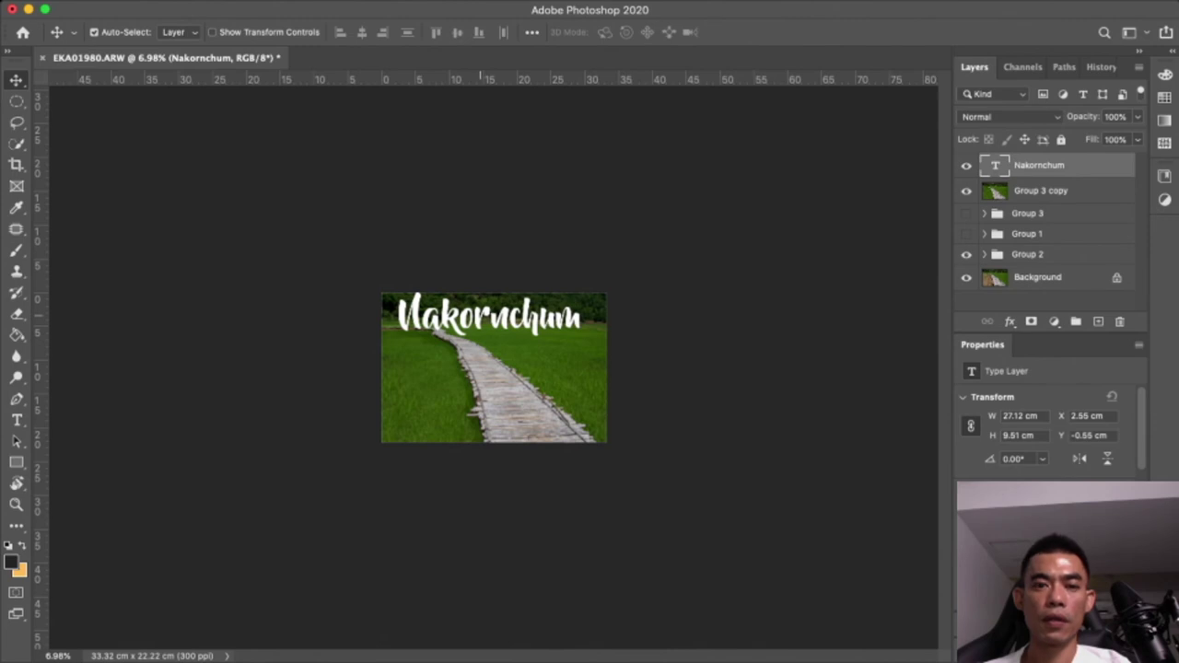
scroll(494, 368, up, 2)
scroll(493, 367, up, 1)
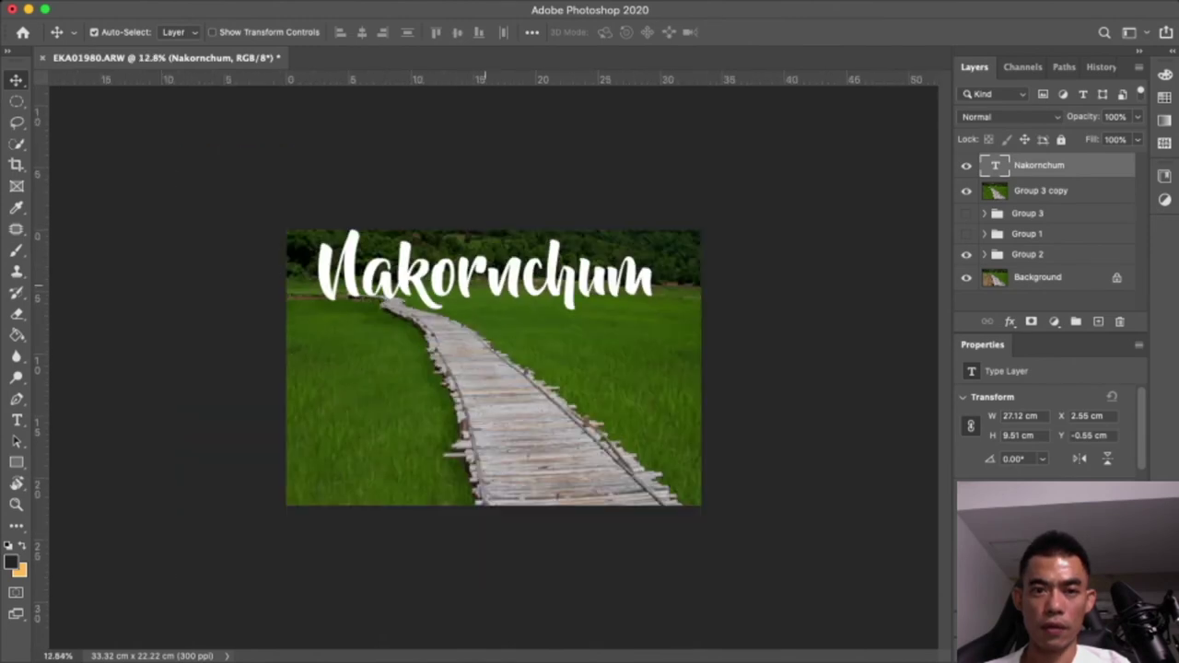
scroll(494, 367, up, 3)
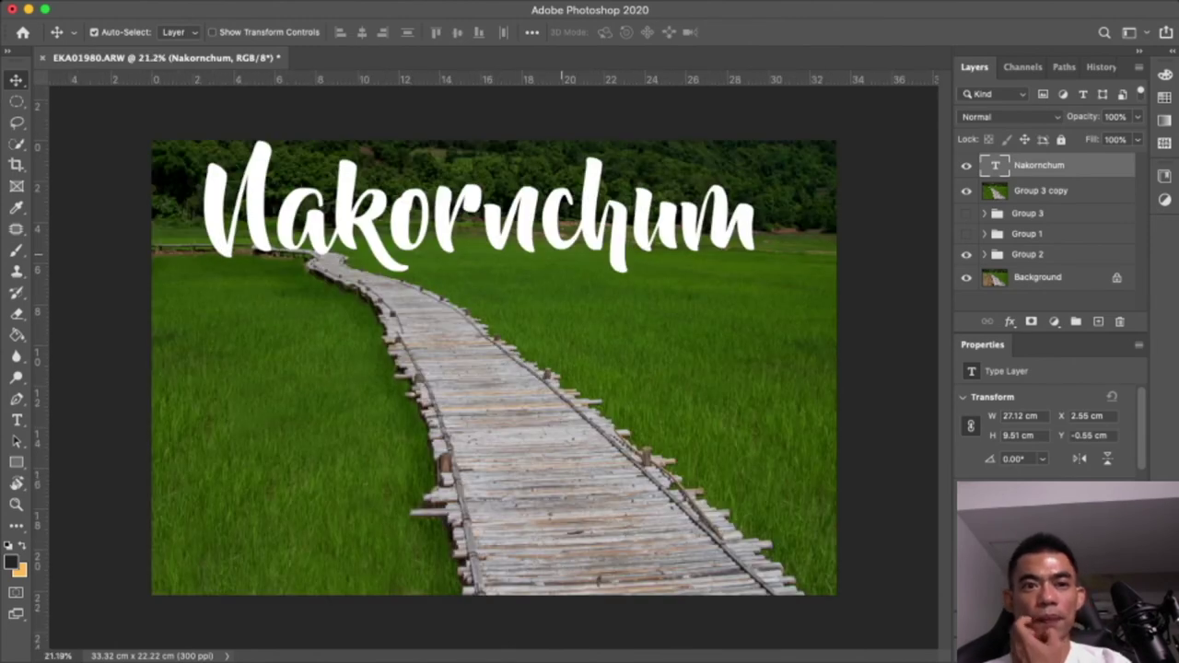
drag(528, 221, 528, 236)
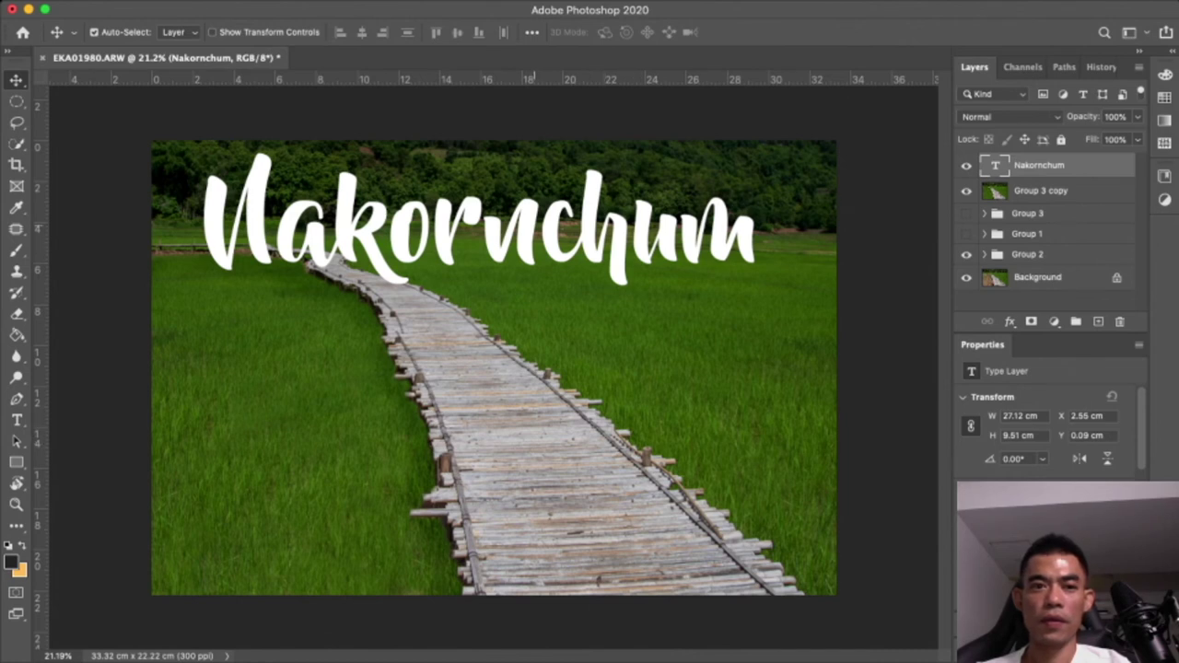
mouse_move(527, 236)
mouse_down()
mouse_move(523, 250)
mouse_move(505, 225)
mouse_up()
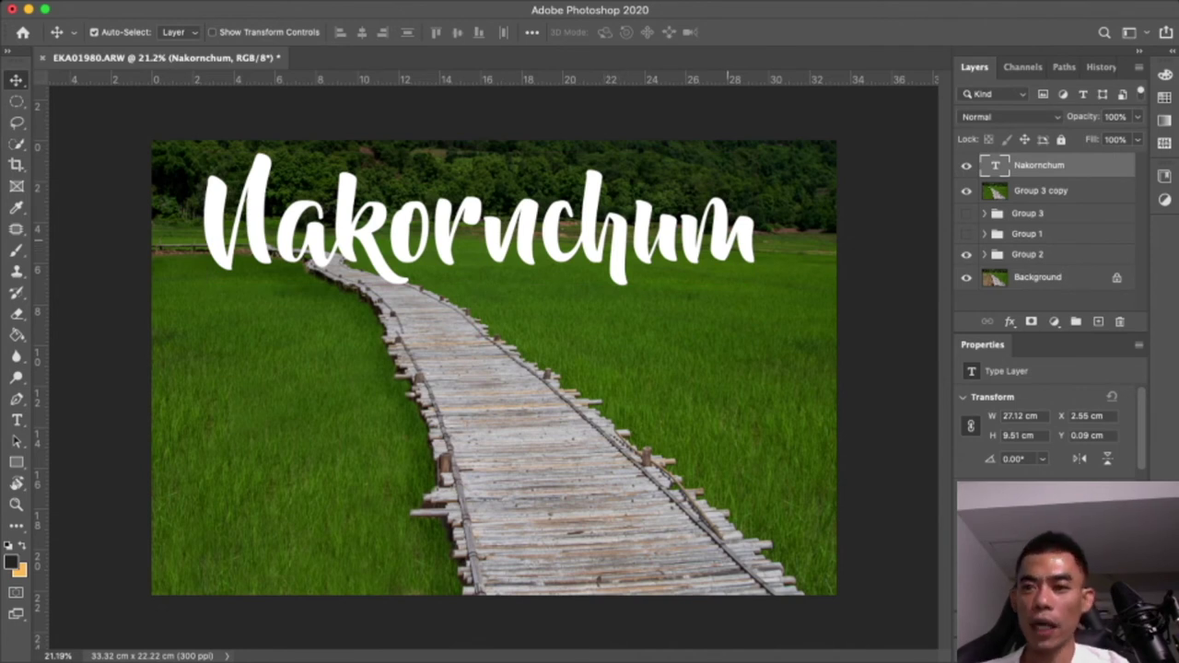
Recolour the Nakornchum lettering light grey and shift it slightly right to recentre it
double_click(597, 221)
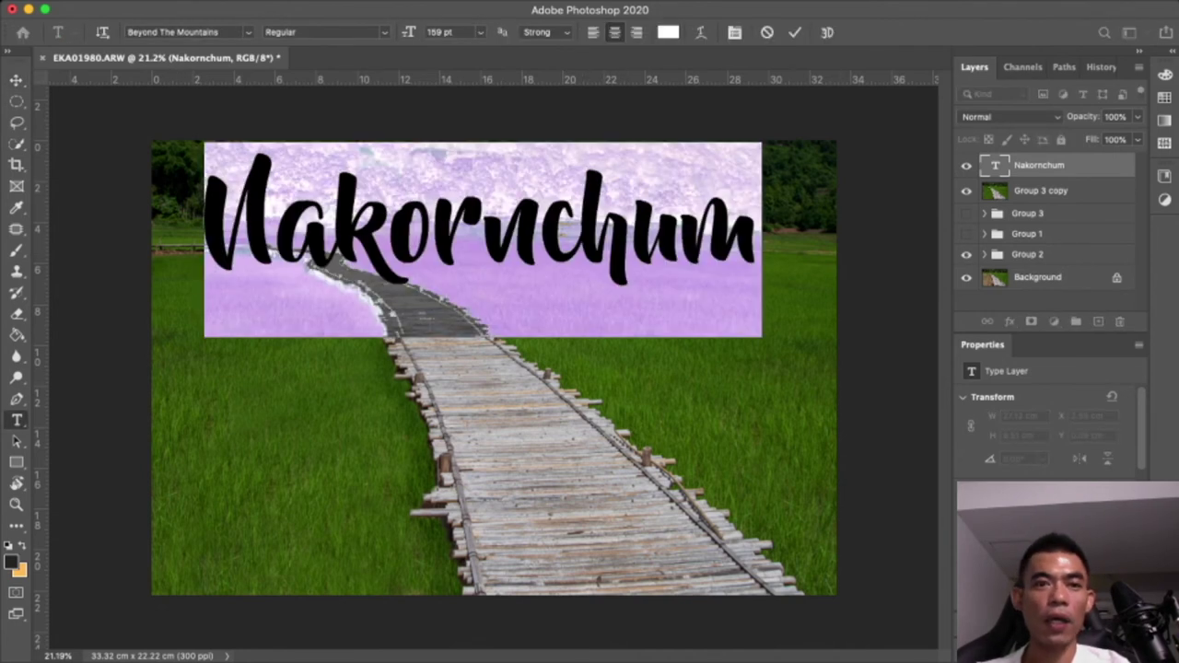
key(Right)
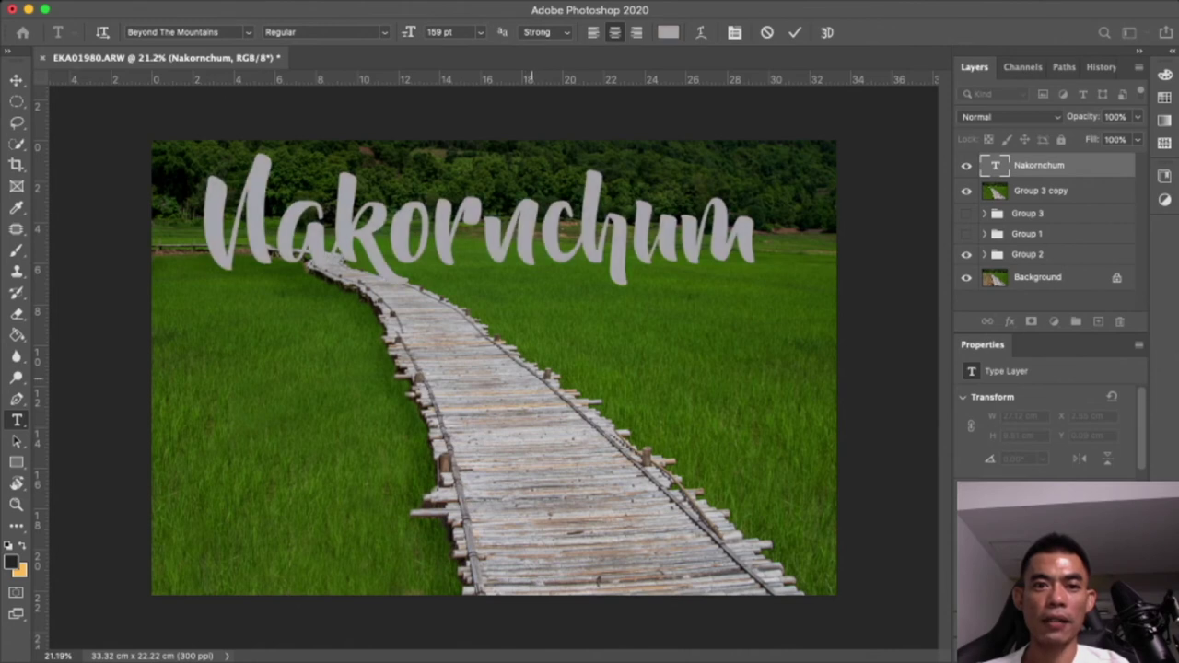
key(ctrl+a)
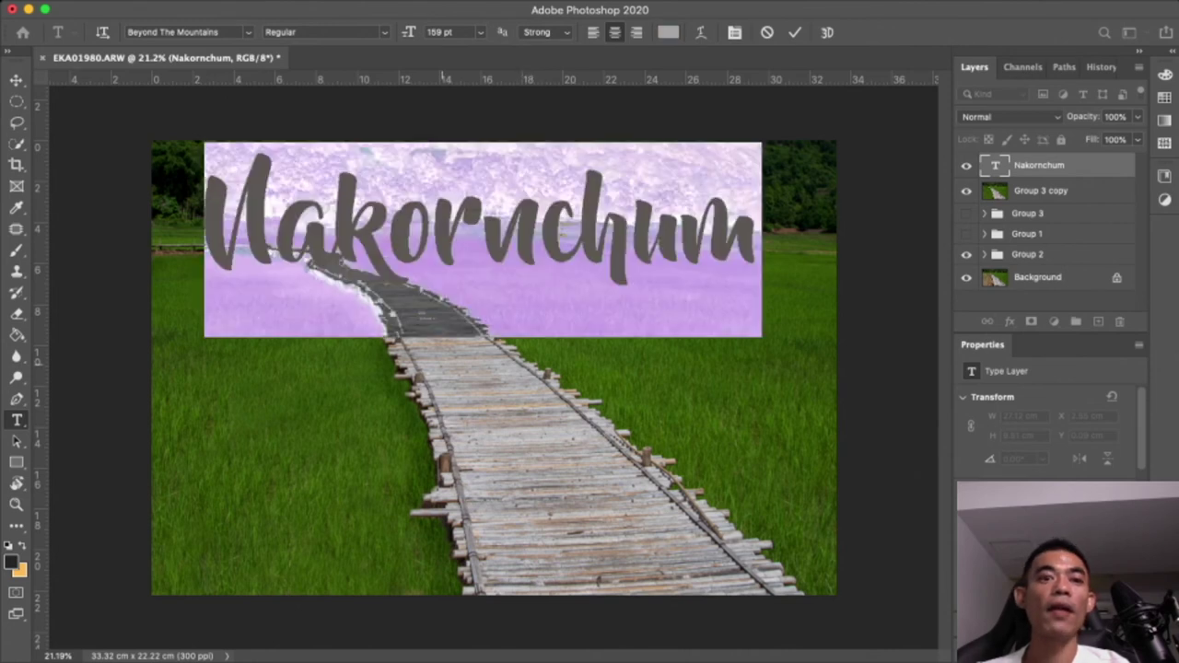
key(Escape)
key(v)
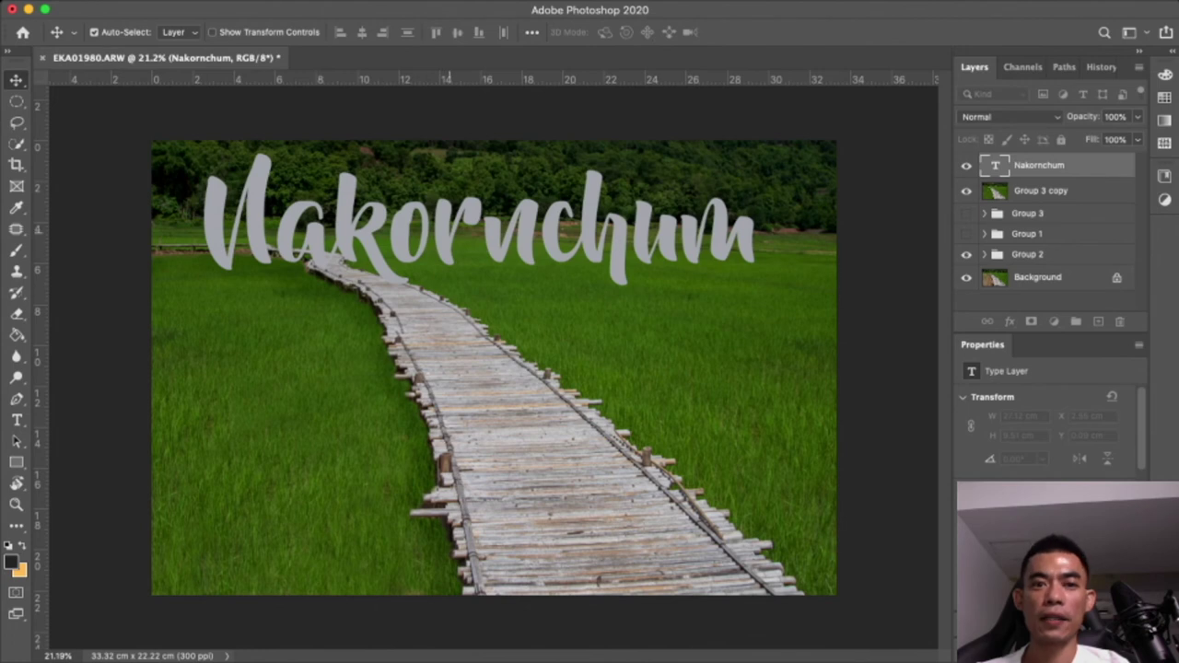
drag(445, 221, 437, 222)
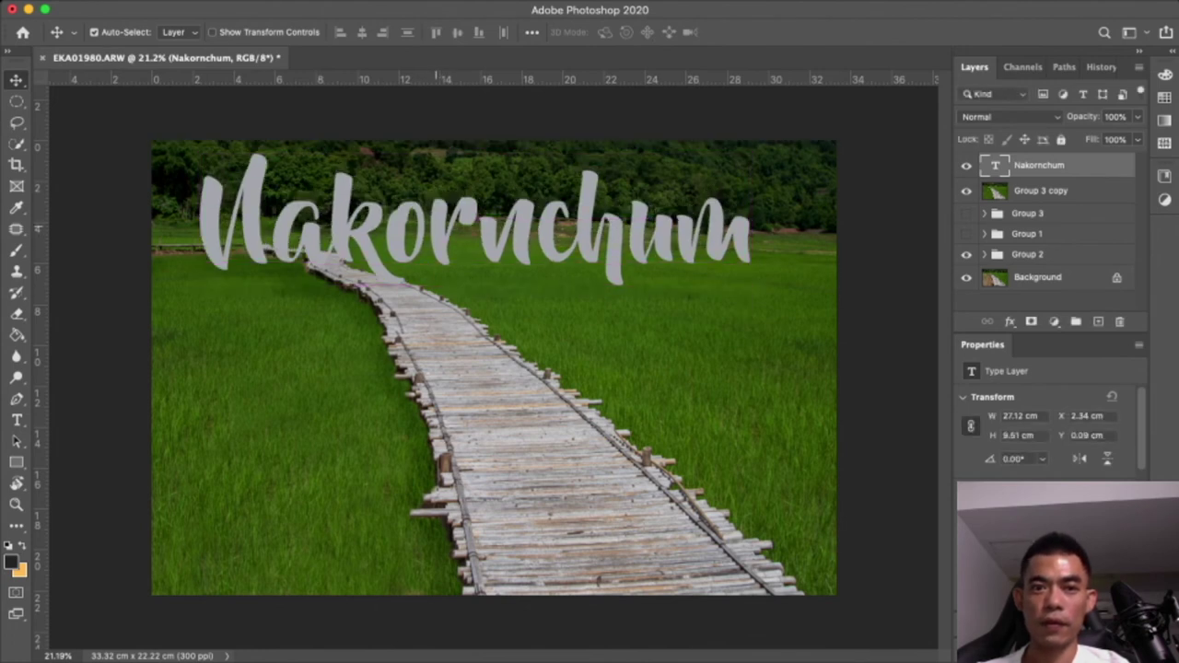
drag(588, 221, 604, 221)
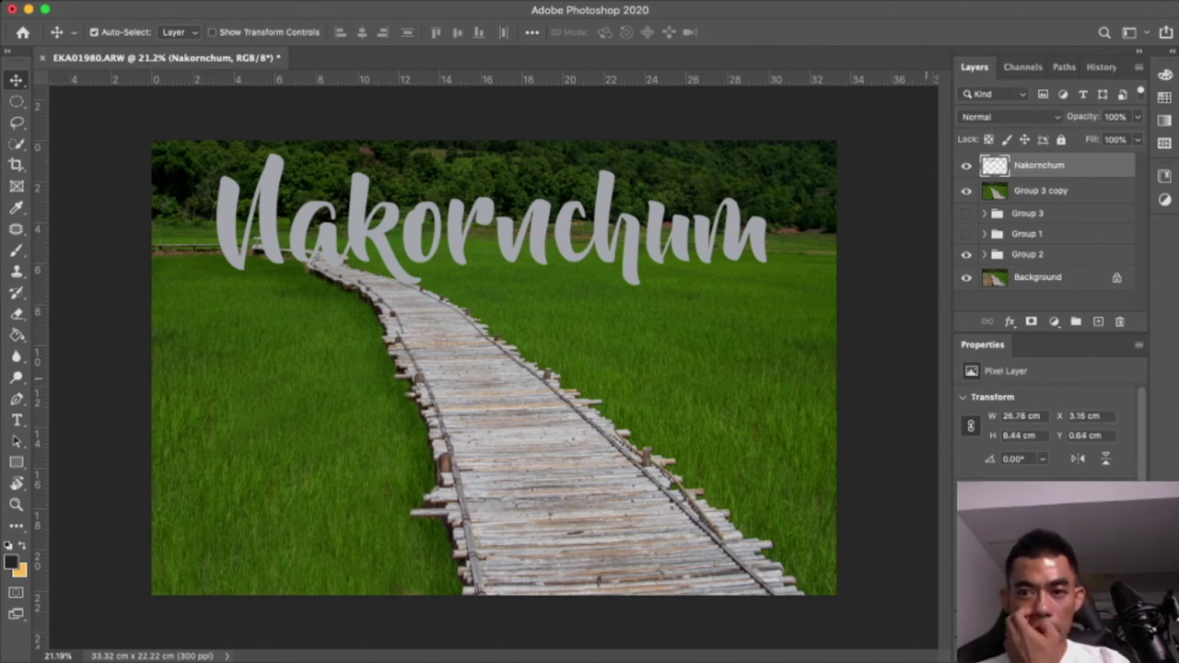
Rasterize the Nakornchum type layer and target the Group 3 copy photo layer
key(ctrl+comma)
key(ctrl+comma)
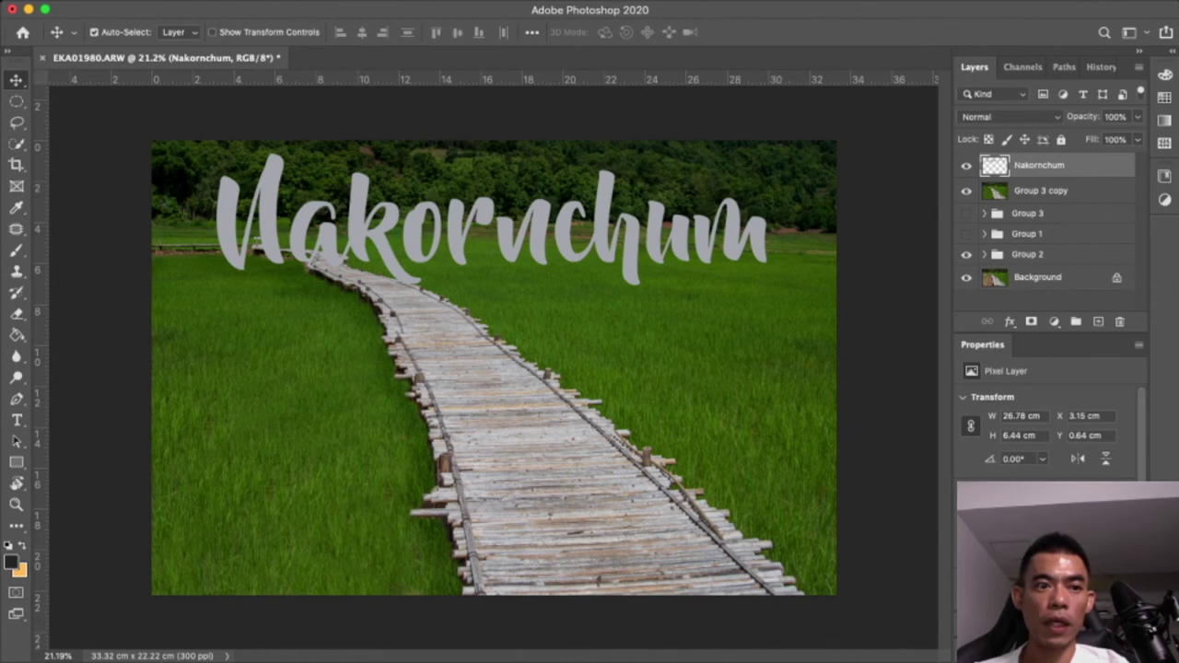
click(16, 399)
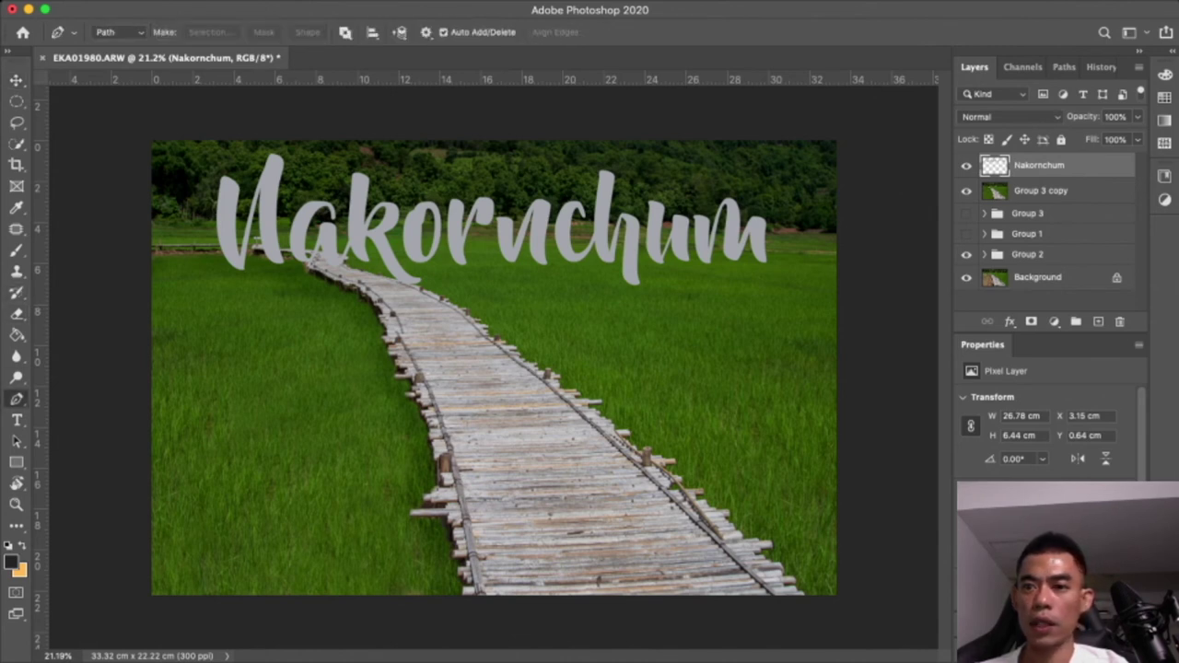
key(alt+bracketleft)
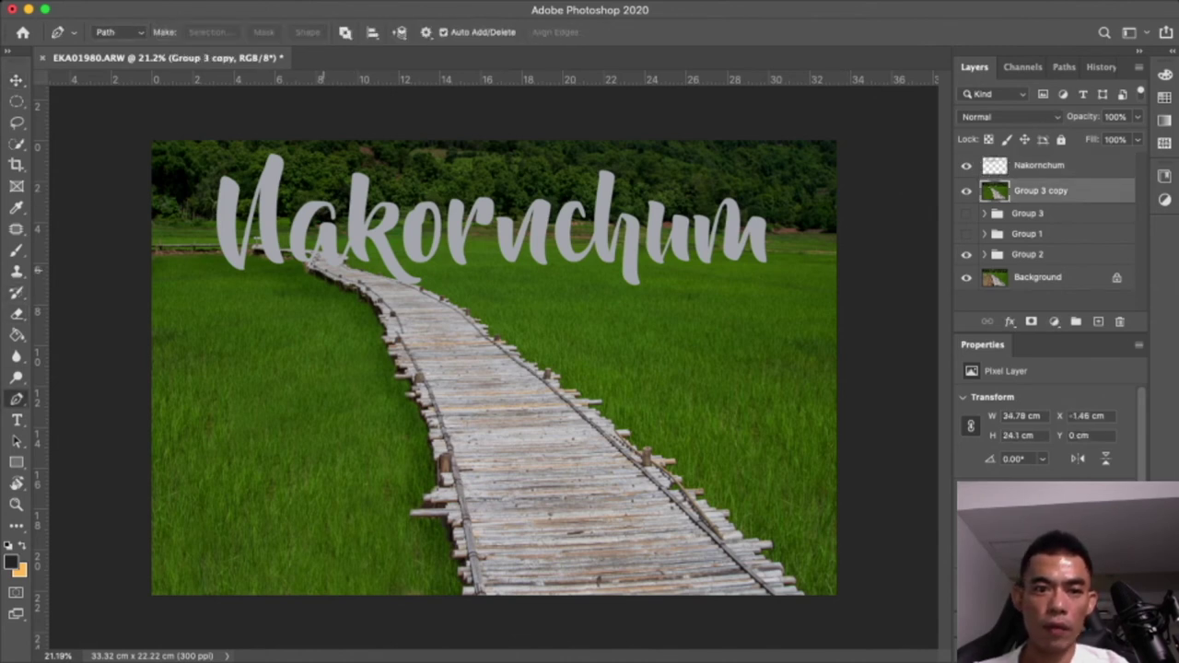
Trace a Pen path across the boardwalk's far end and down its right edge
click(361, 291)
click(421, 290)
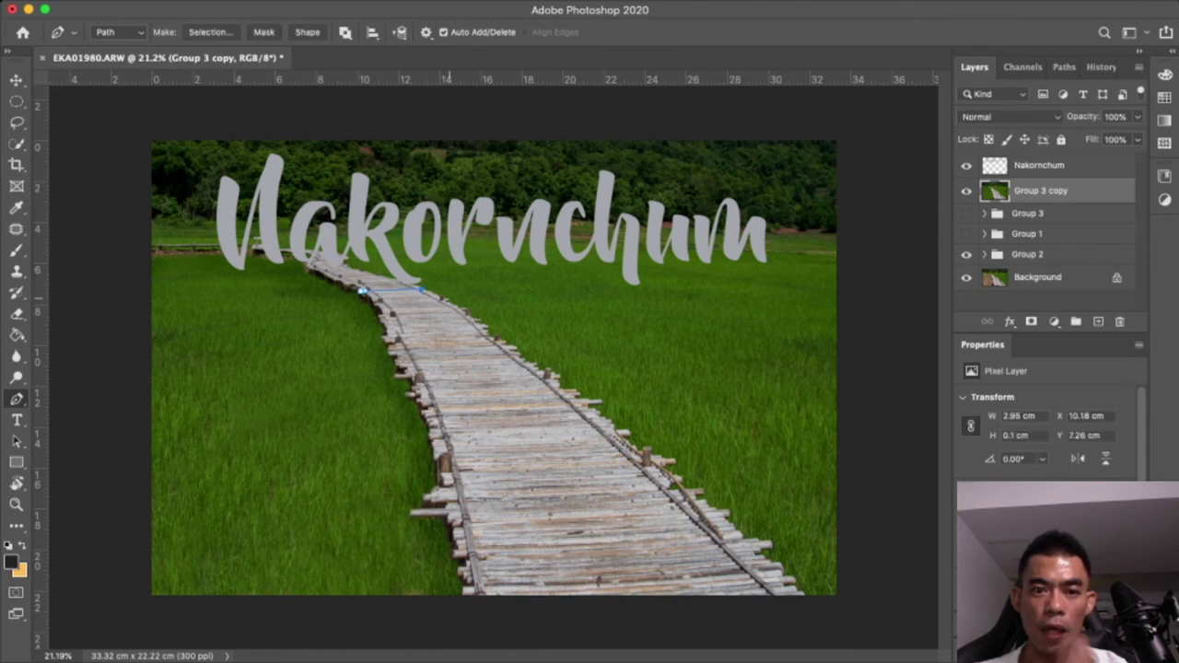
click(447, 298)
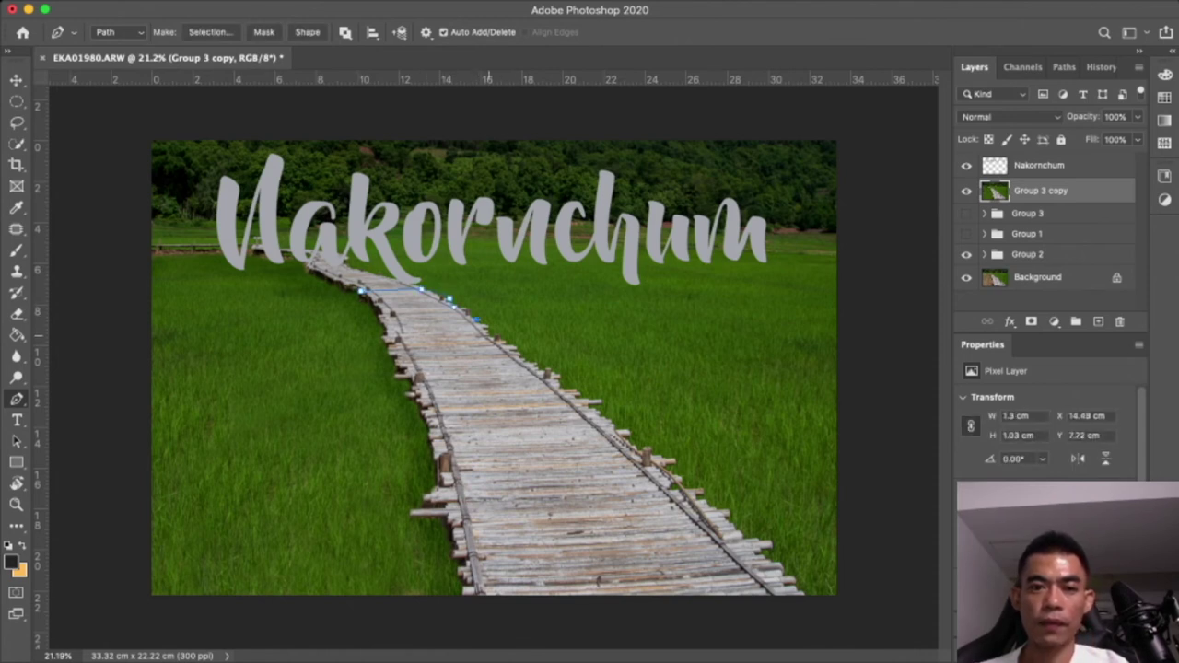
click(483, 334)
click(552, 381)
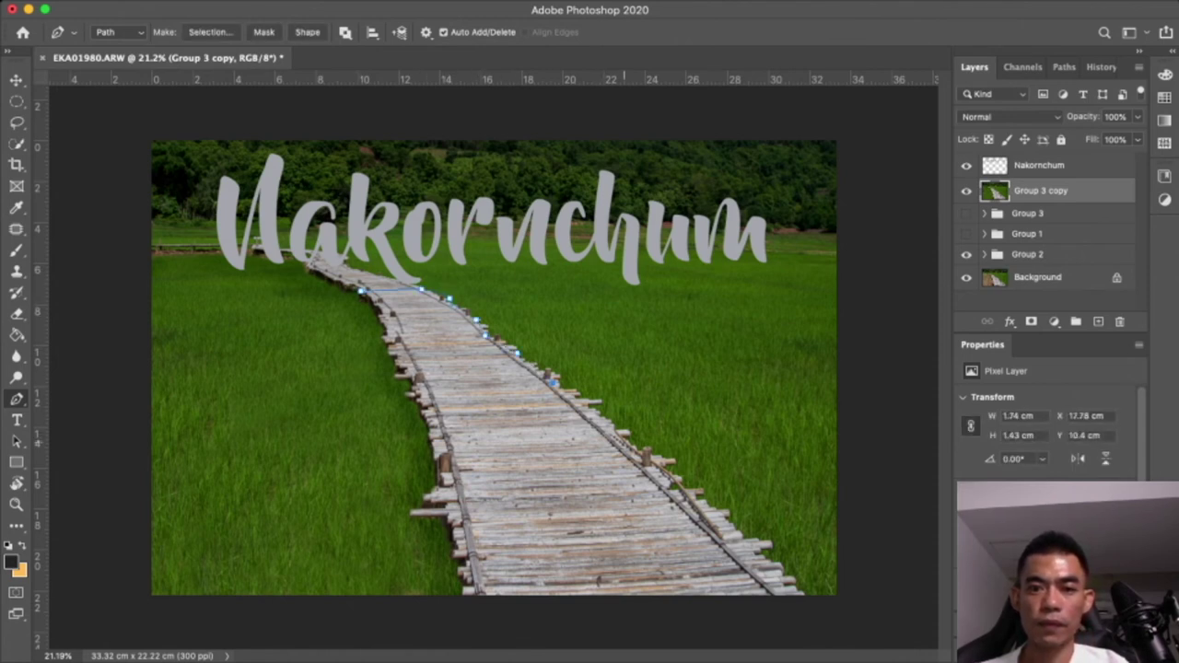
click(628, 444)
click(698, 505)
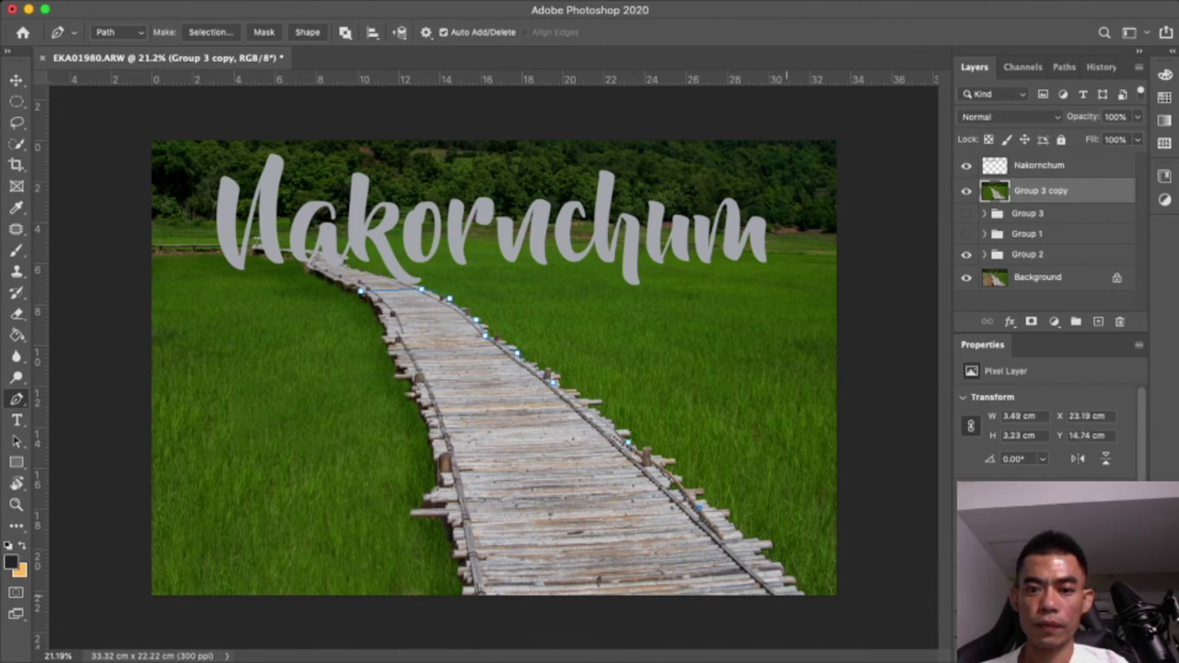
click(796, 598)
Close the path up the left edge and copy the boardwalk selection onto Layer 5
click(466, 612)
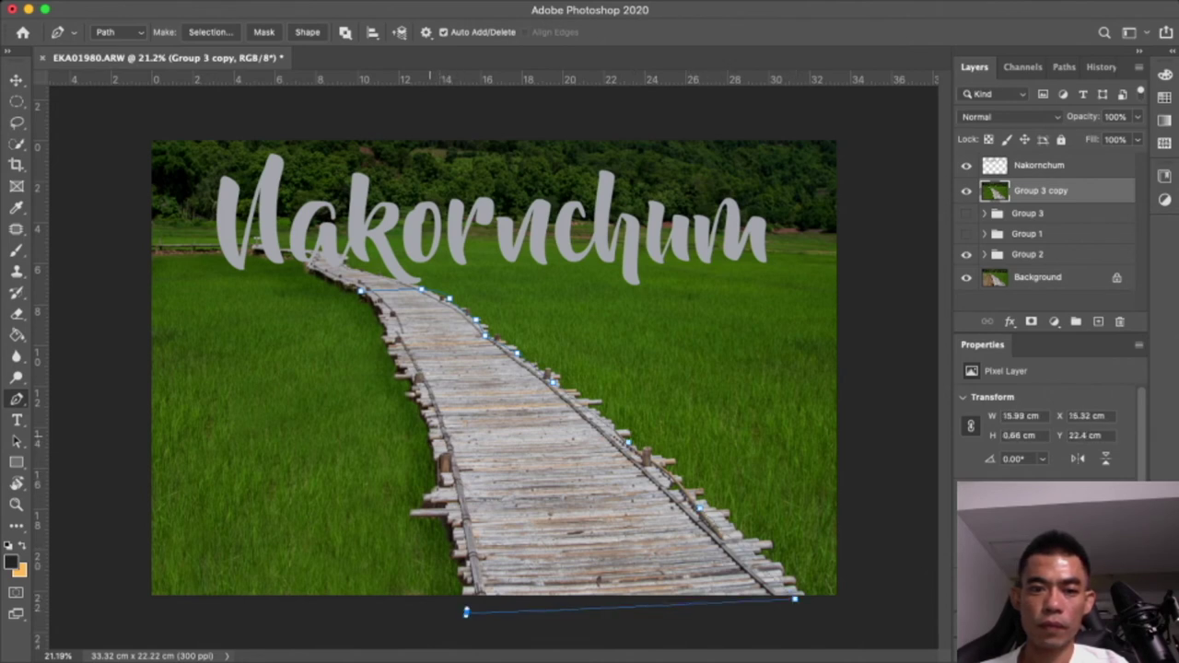
click(429, 428)
click(413, 395)
click(399, 364)
click(387, 338)
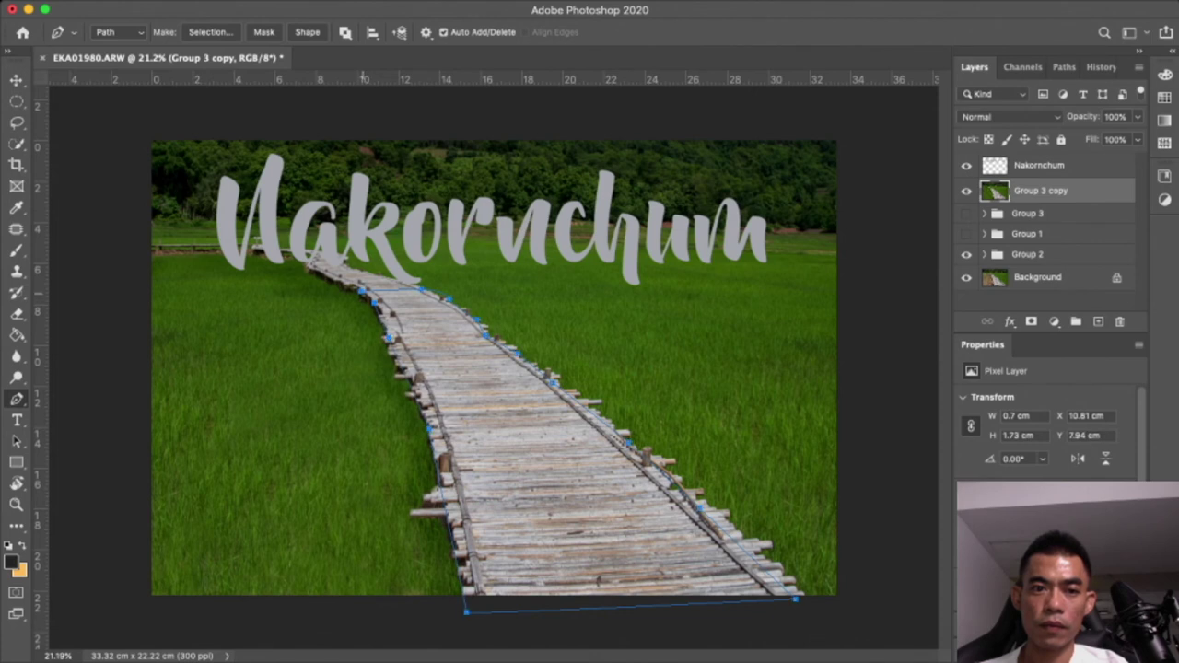
key(i)
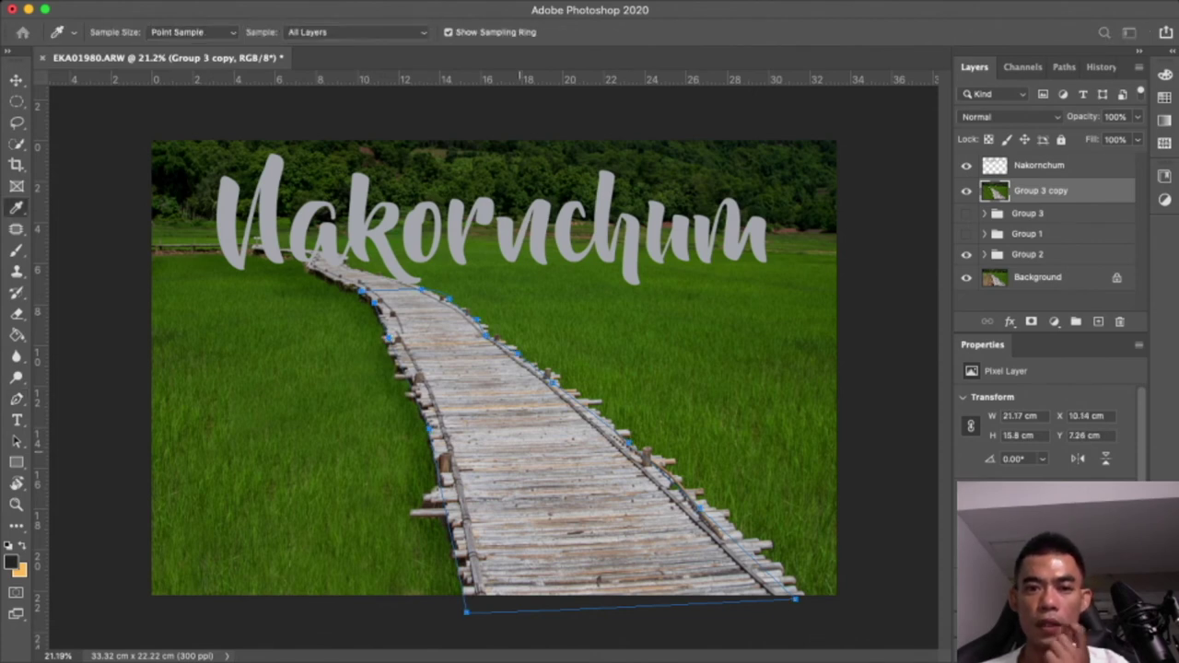
key(p)
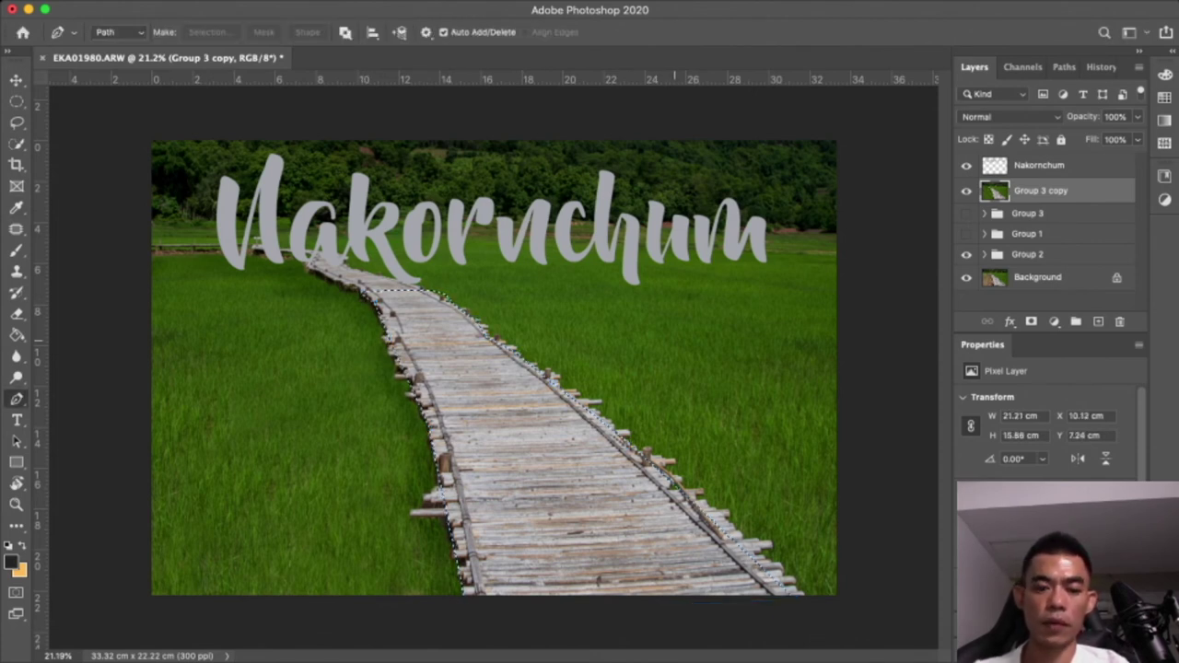
key(ctrl+shift+alt+n)
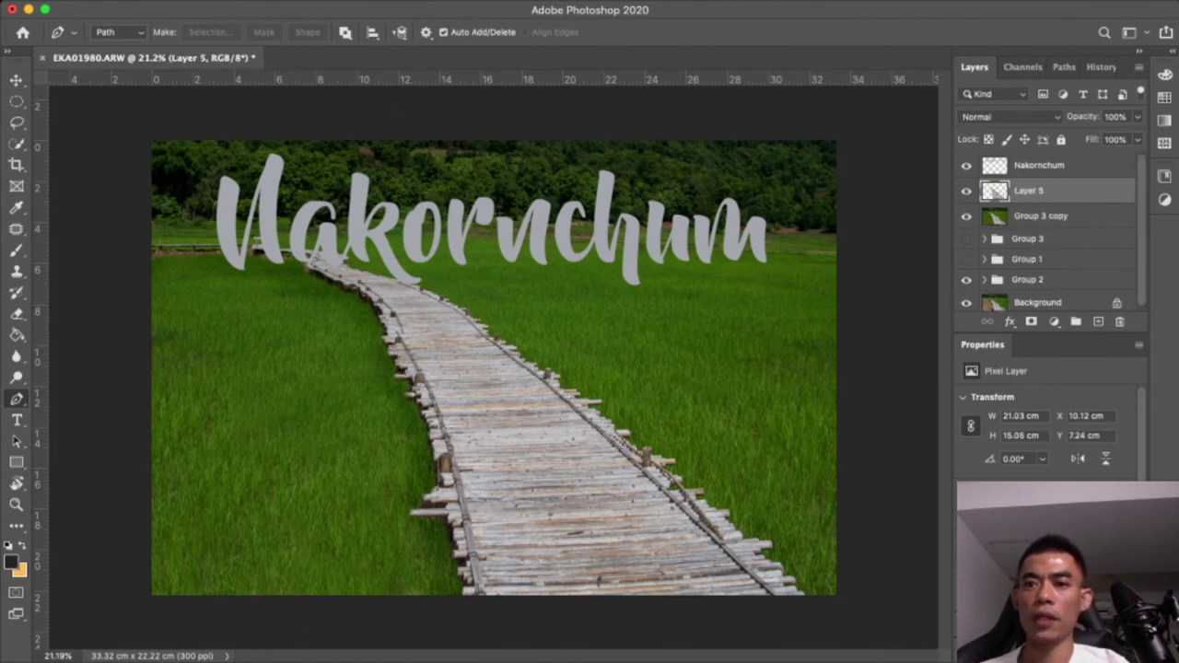
Place Layer 5 above the lettering, scaled to 120.4% and rotated into a slanted band at top-left
drag(1028, 190, 996, 159)
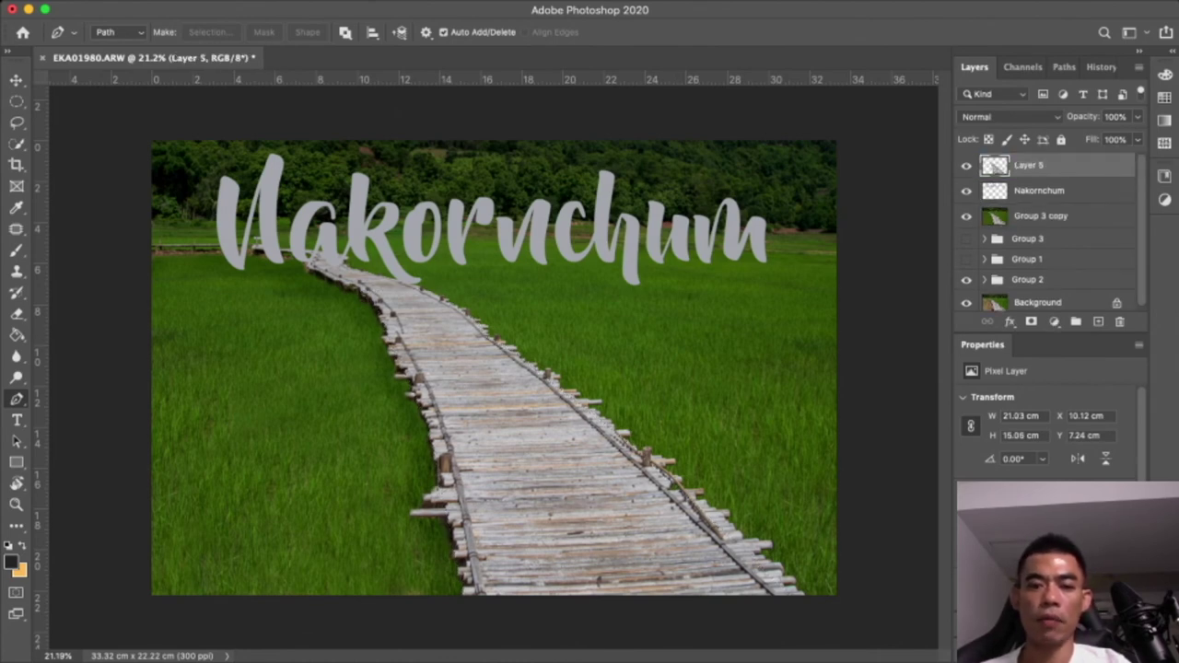
key(ctrl+t)
drag(350, 608, 677, 184)
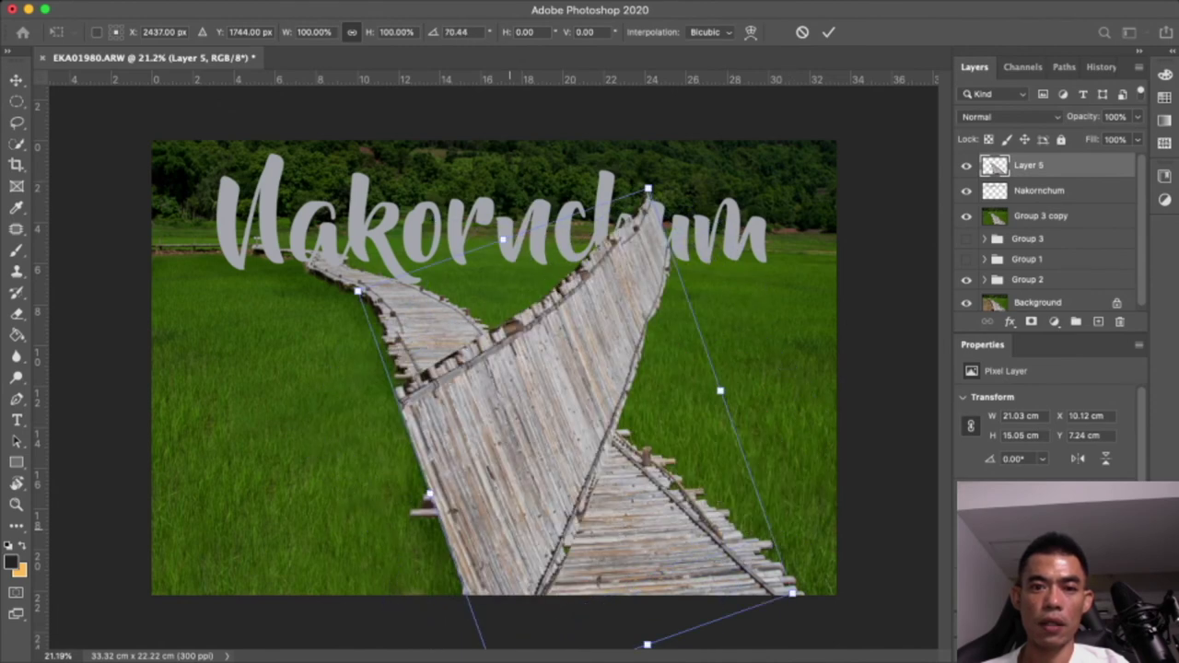
drag(677, 184, 485, 184)
drag(506, 316, 346, 226)
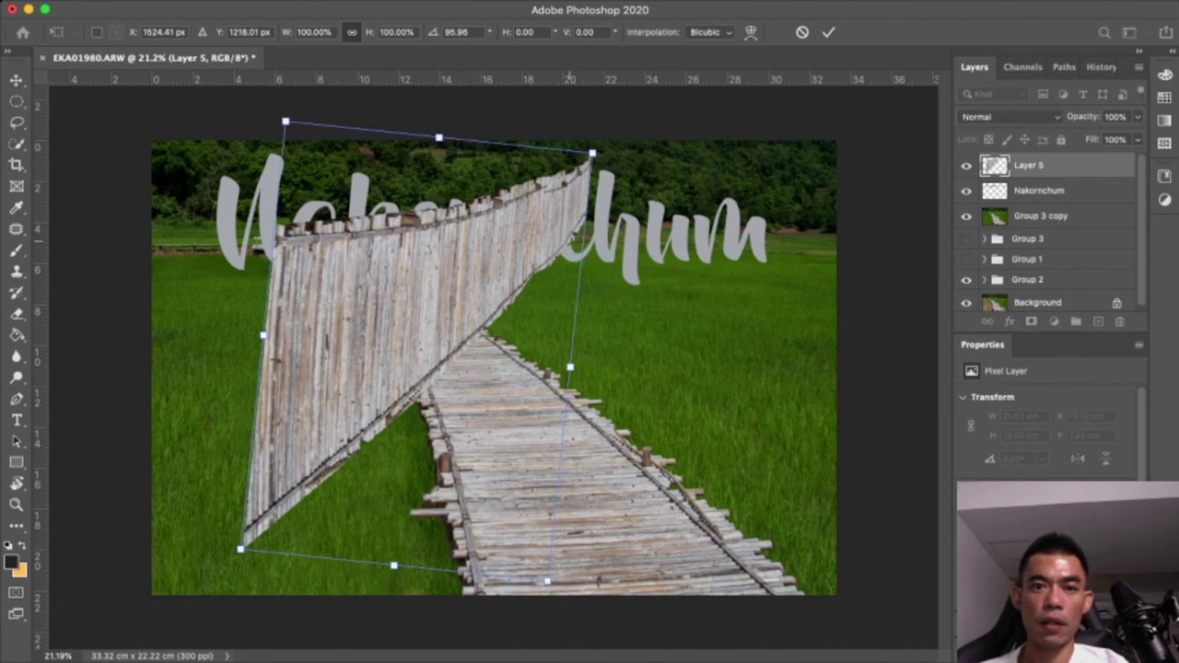
drag(570, 367, 632, 373)
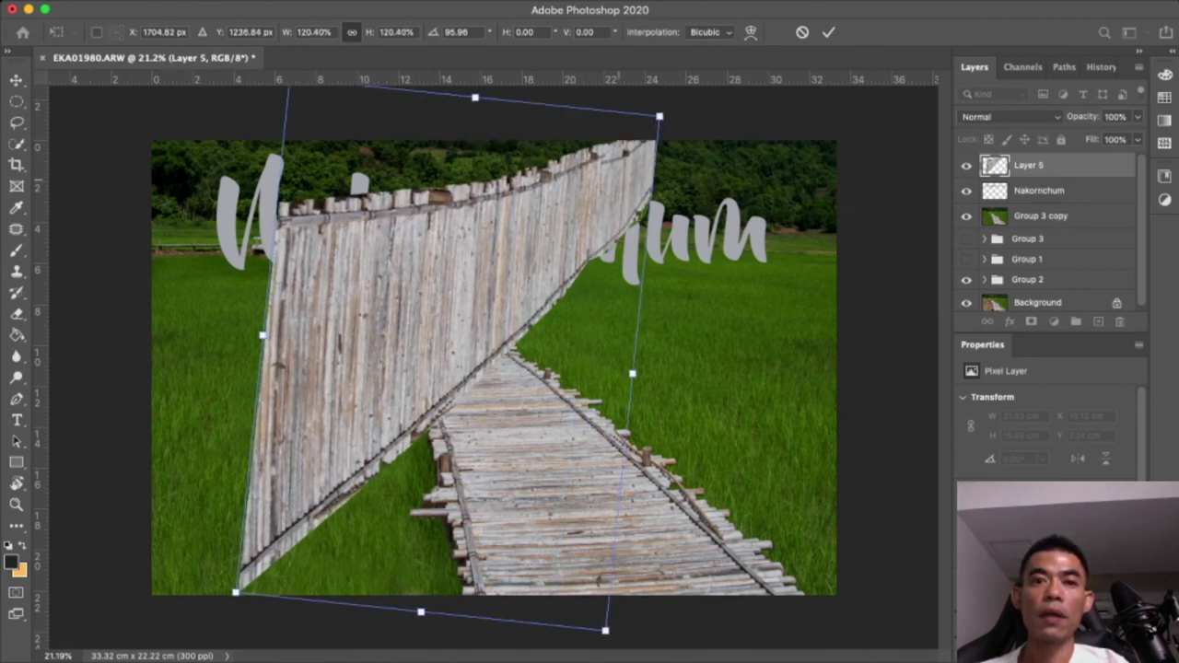
mouse_move(661, 115)
mouse_down()
mouse_move(653, 204)
mouse_move(575, 180)
mouse_up()
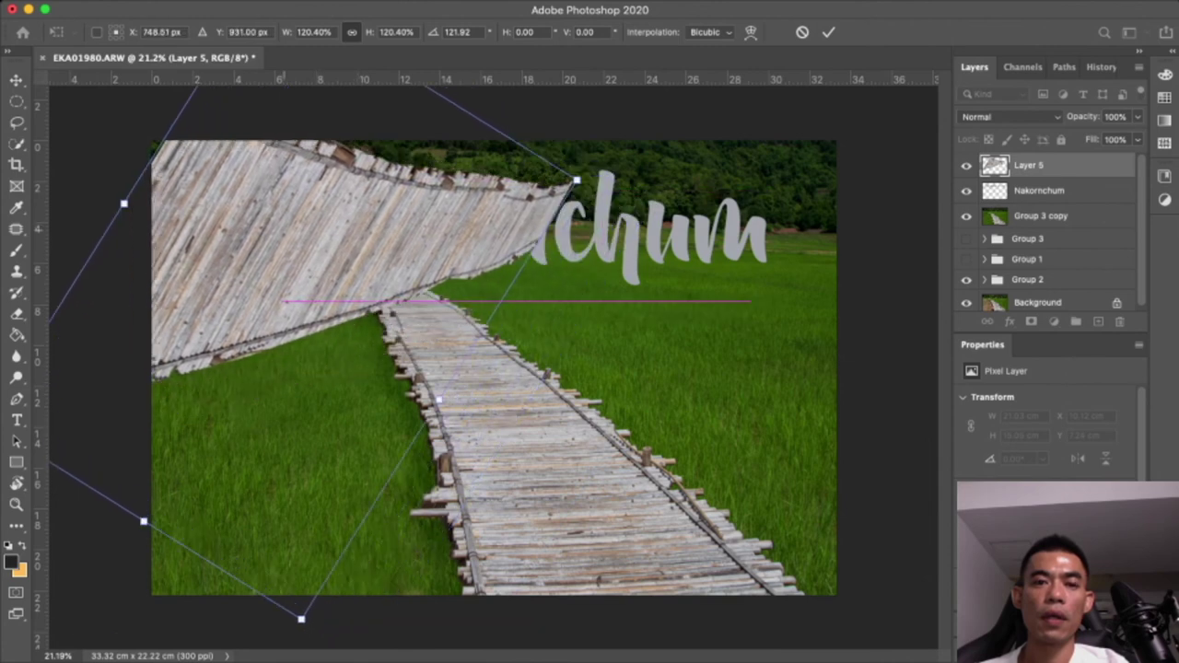
mouse_move(422, 427)
mouse_down()
mouse_move(409, 425)
mouse_move(419, 394)
mouse_move(419, 405)
mouse_up()
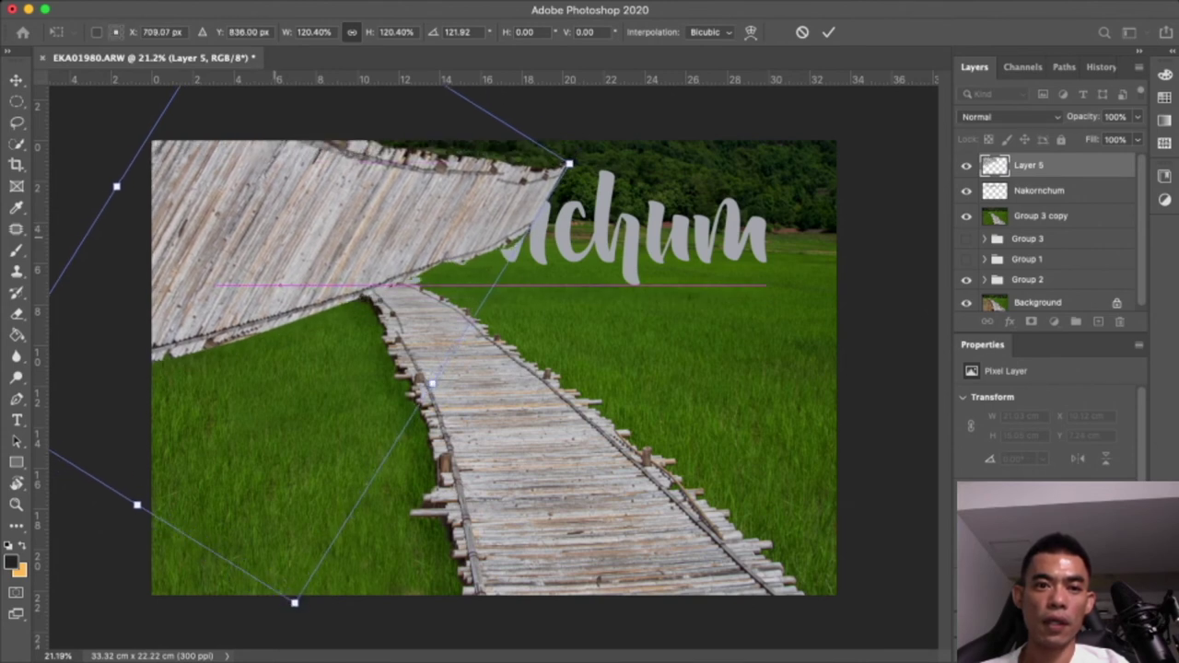
key(Return)
key(p)
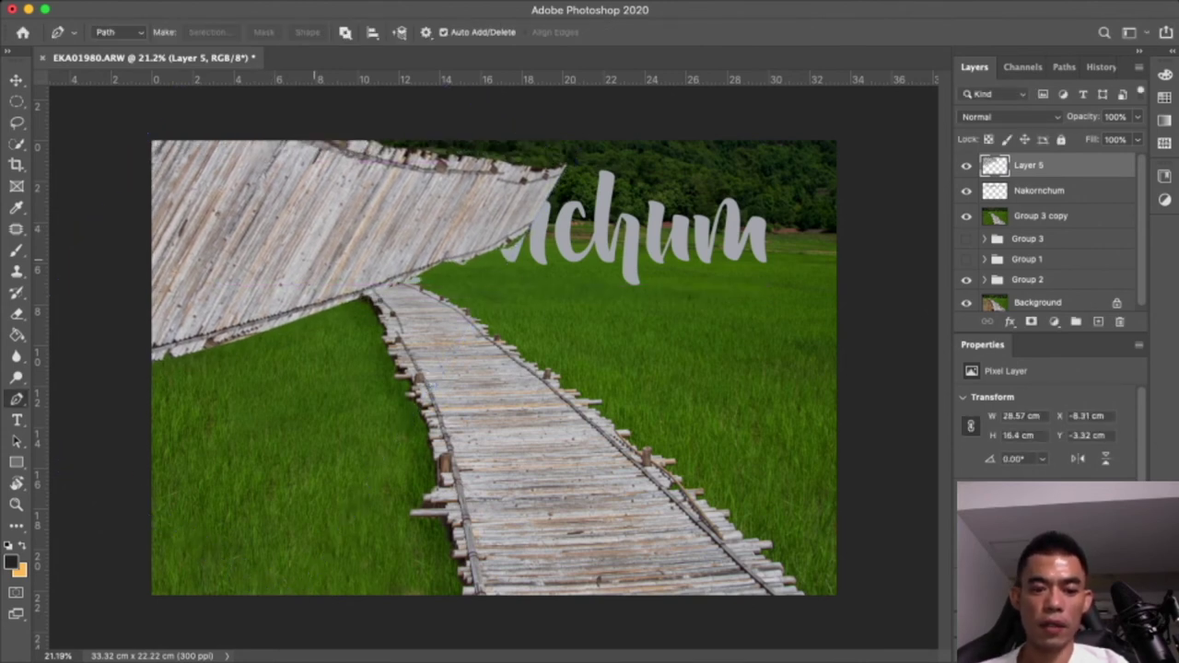
key(v)
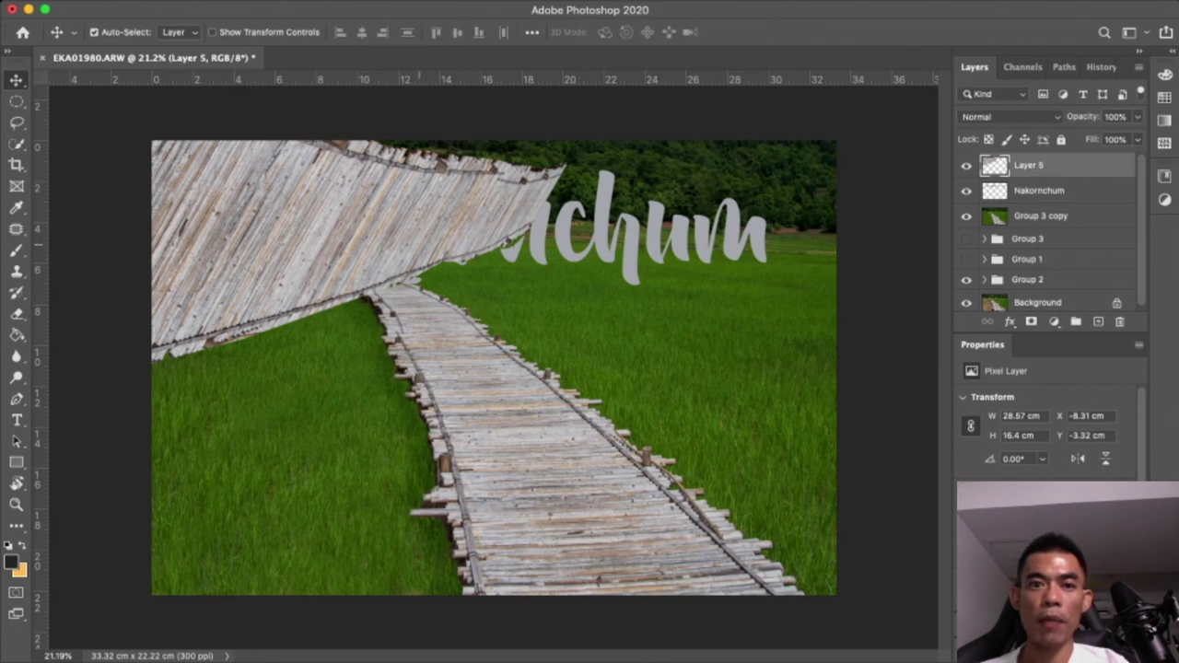
Duplicate the wooden slab as Layer 5 copy 2, mirrored horizontally and tilted into the upper-right
drag(419, 405, 728, 417)
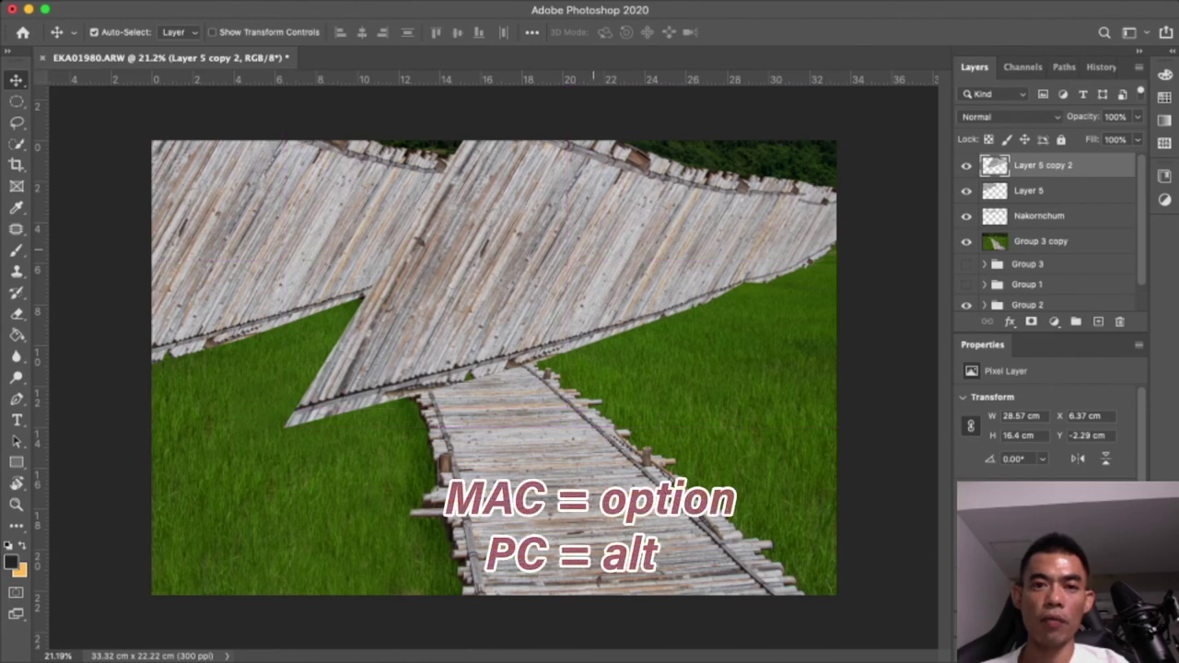
key(ctrl+t)
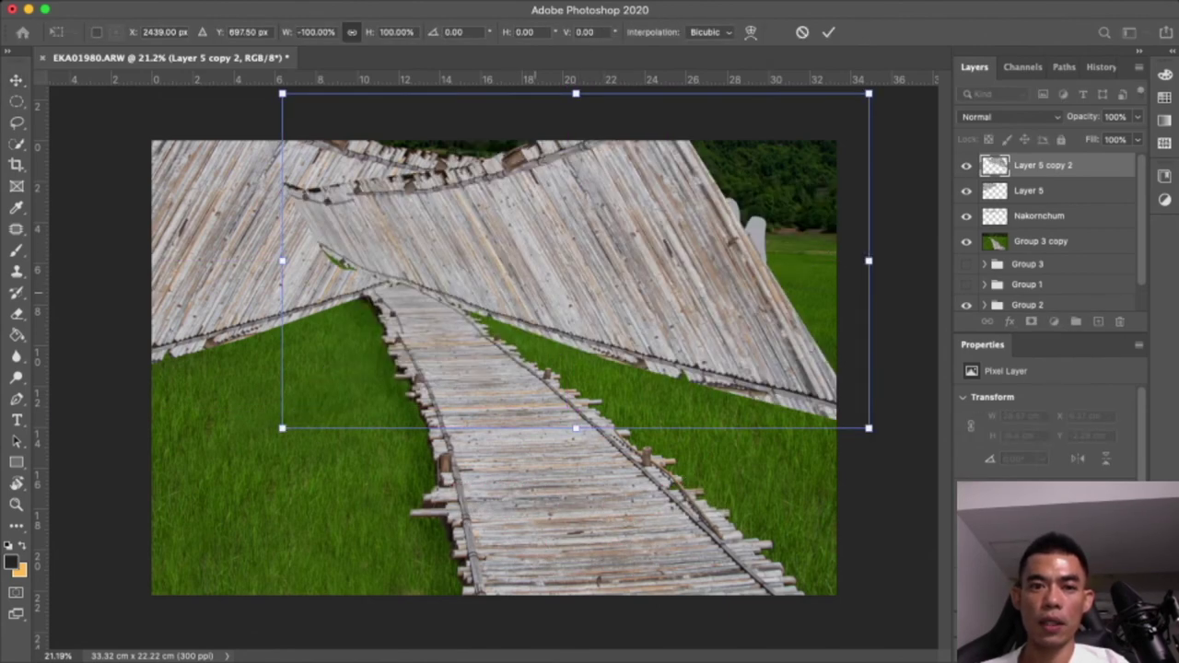
mouse_move(575, 261)
mouse_down()
mouse_move(732, 219)
mouse_move(652, 236)
mouse_up()
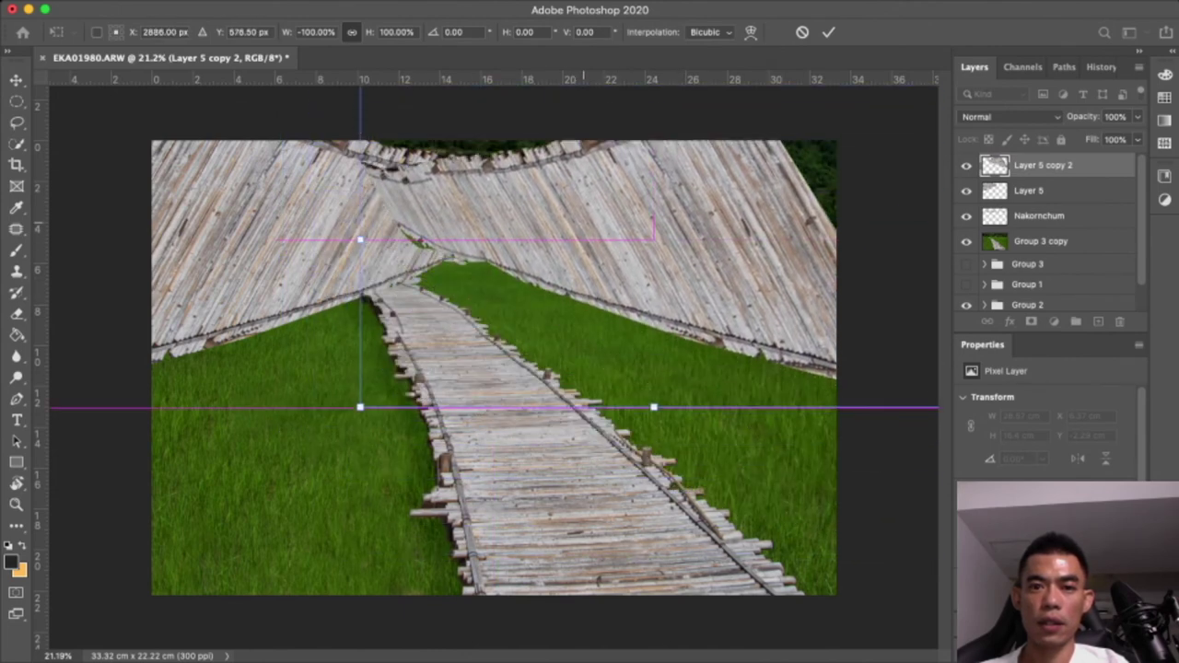
drag(299, 440, 322, 427)
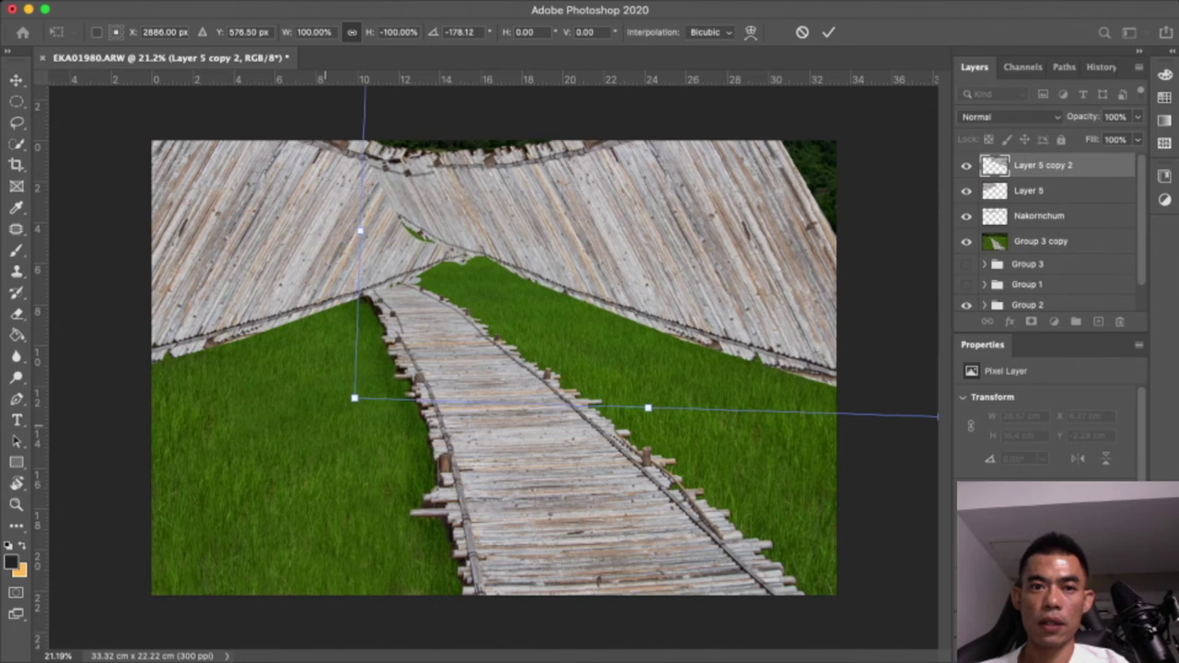
key(Return)
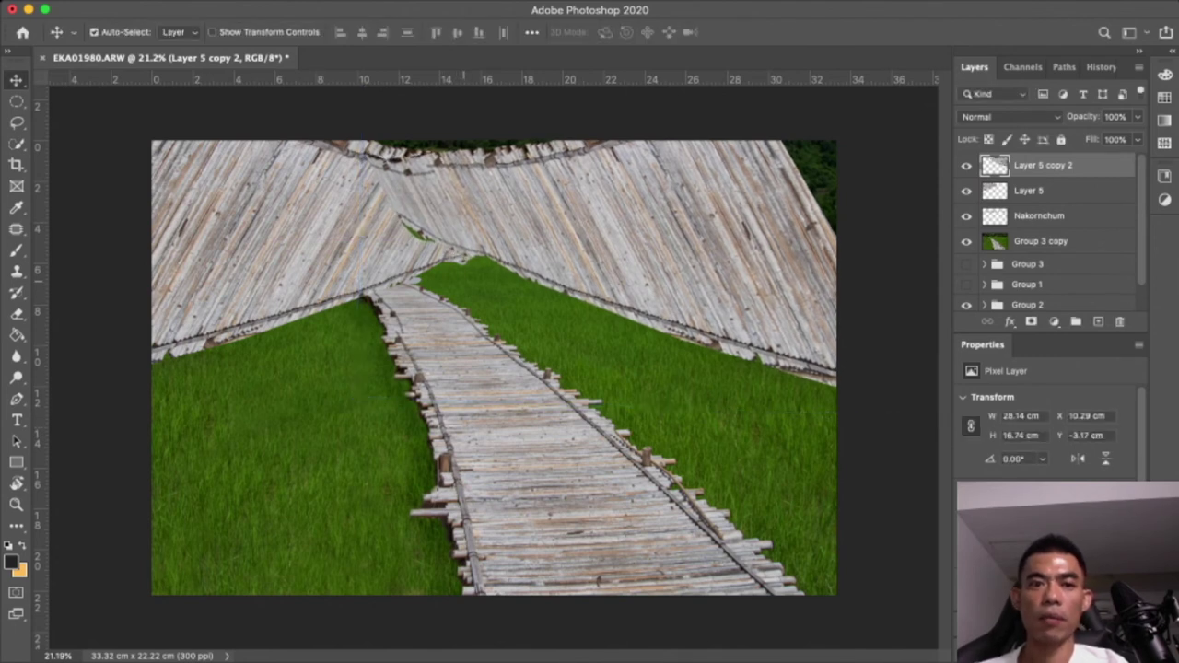
drag(568, 240, 557, 246)
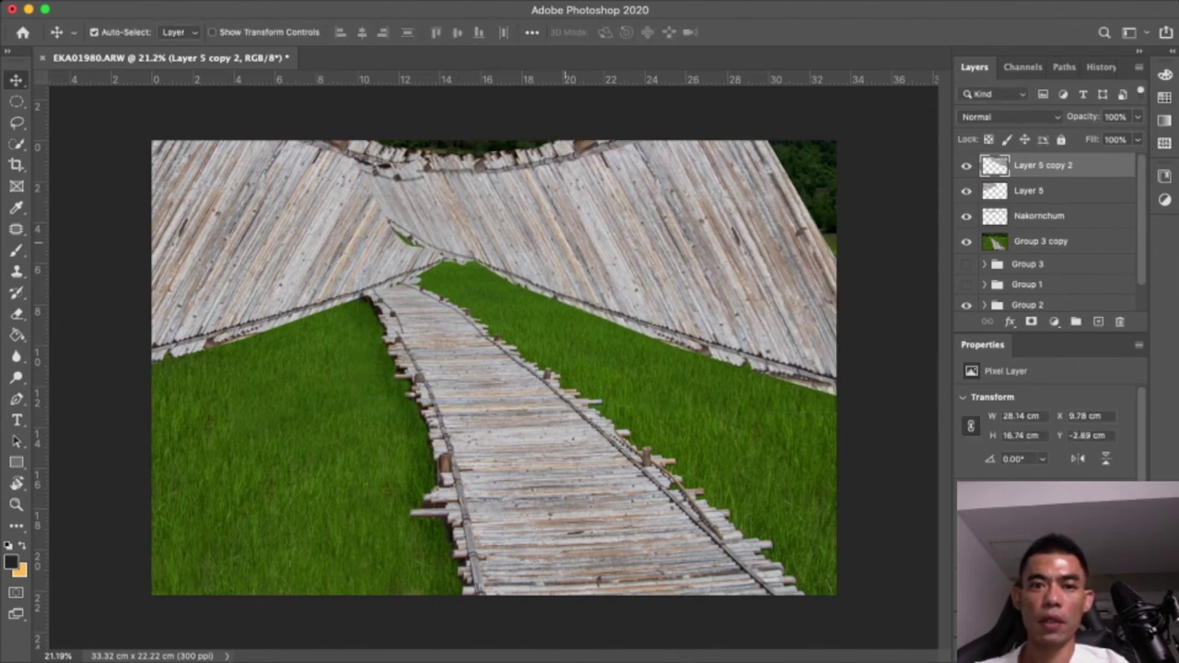
Erase a stray green patch on the wood with a hard-edged eraser
key(e)
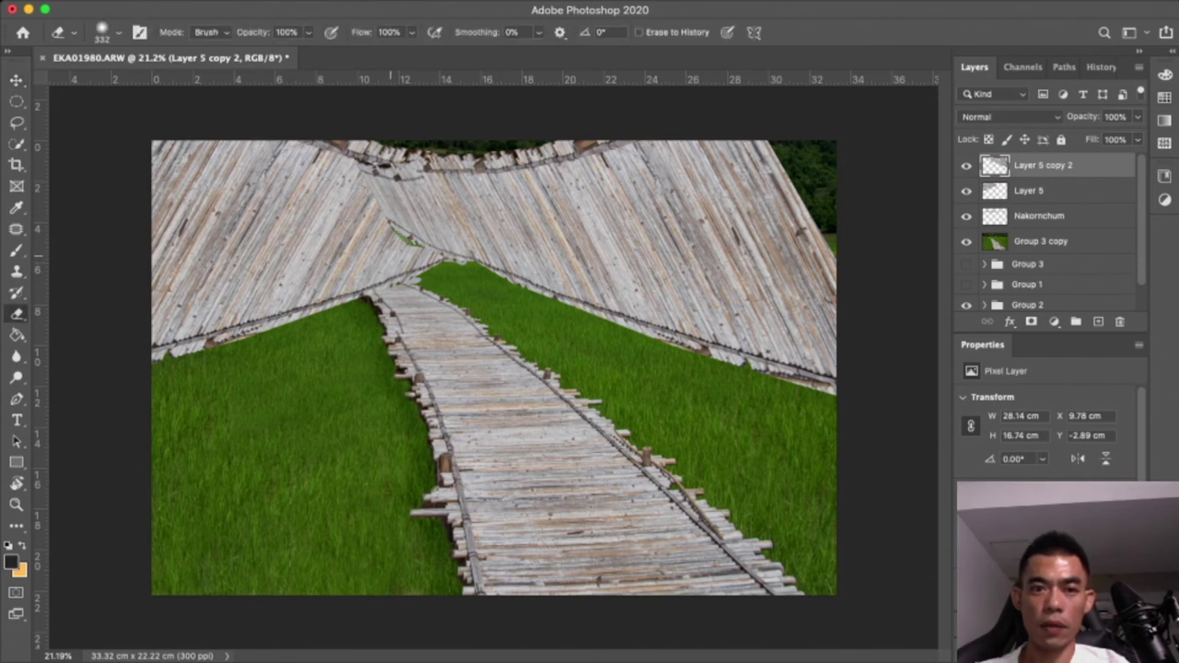
key(shift+bracketright)
drag(383, 258, 391, 258)
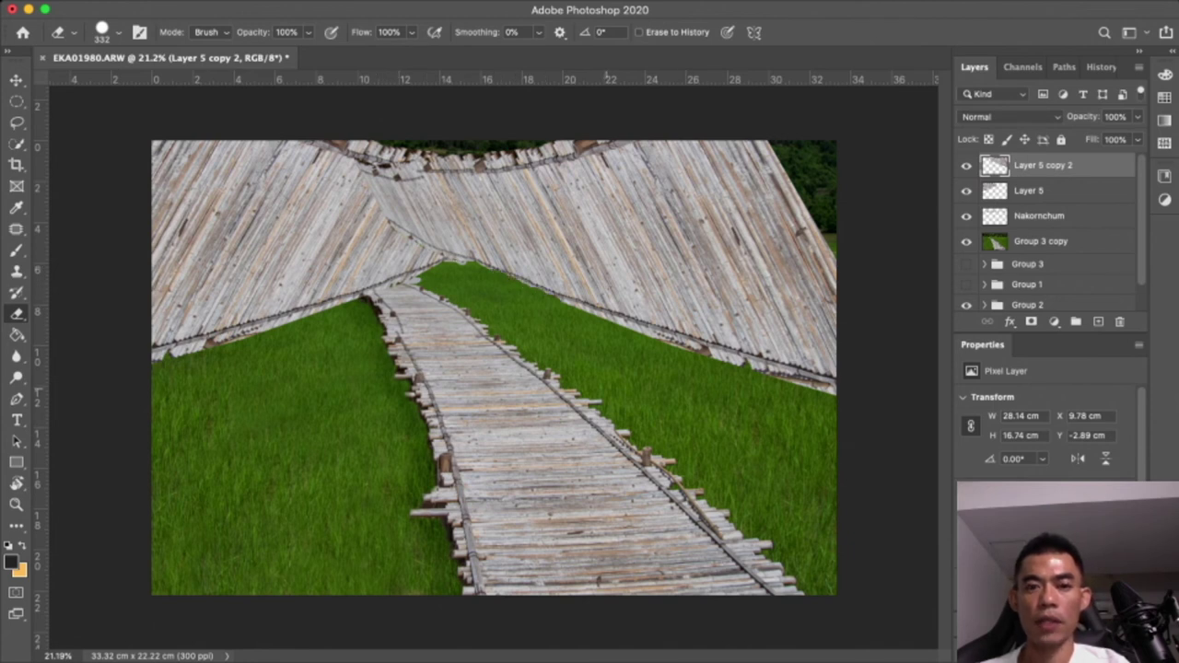
Merge Layer 5 with the other wooden slab and clip it into the Nakornchum lettering
key(v)
shift+click(1027, 190)
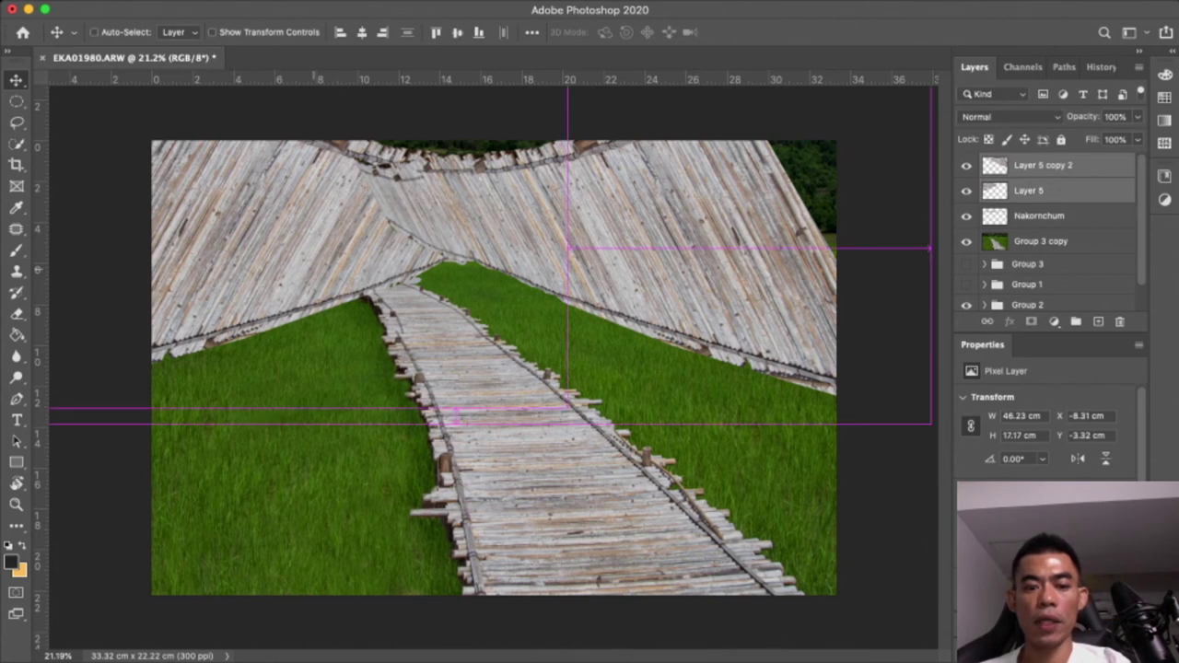
key(ctrl+e)
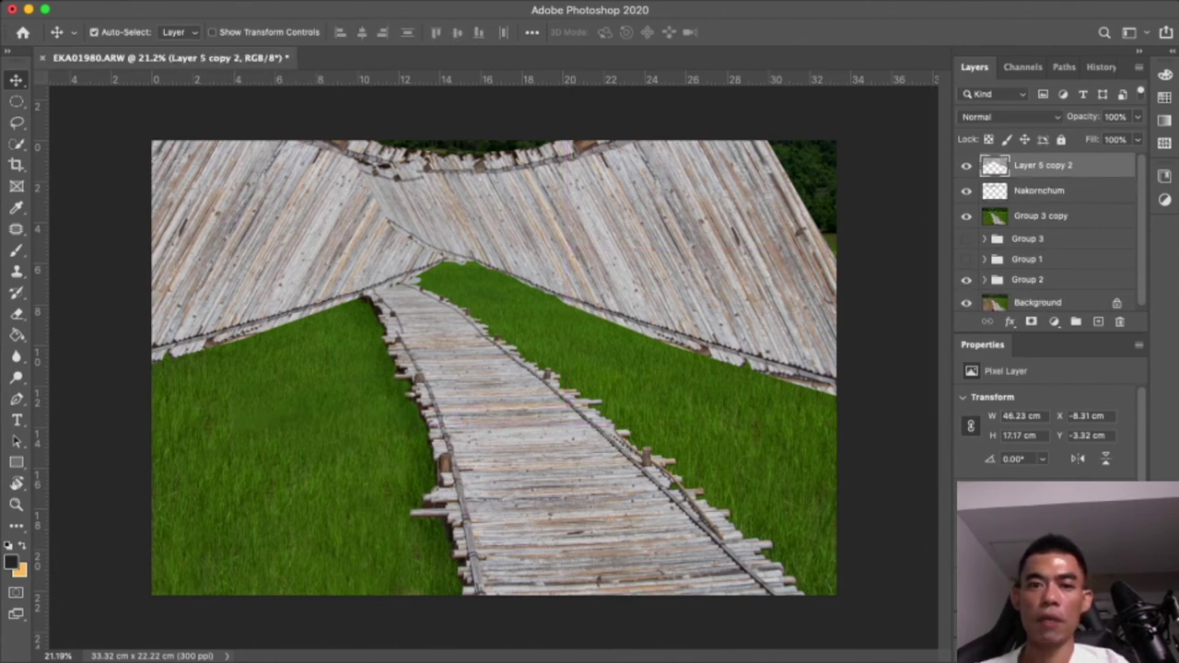
key(ctrl+alt+g)
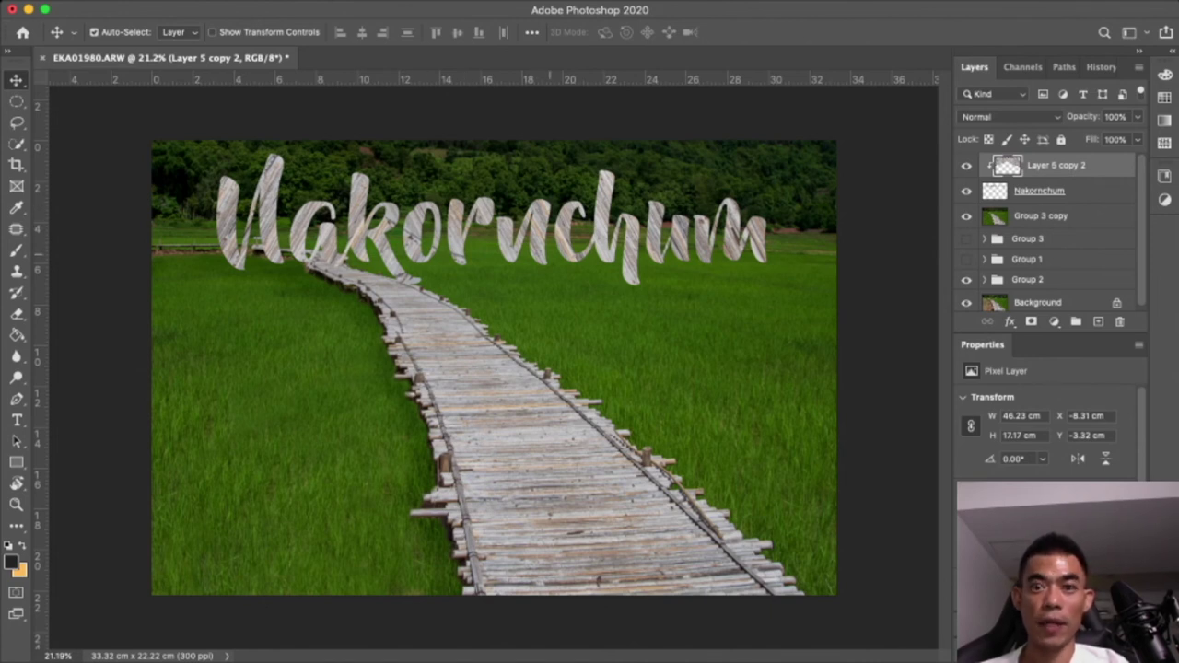
Reposition the clipped wood texture inside the Nakornchum letters
scroll(405, 368, down, 3)
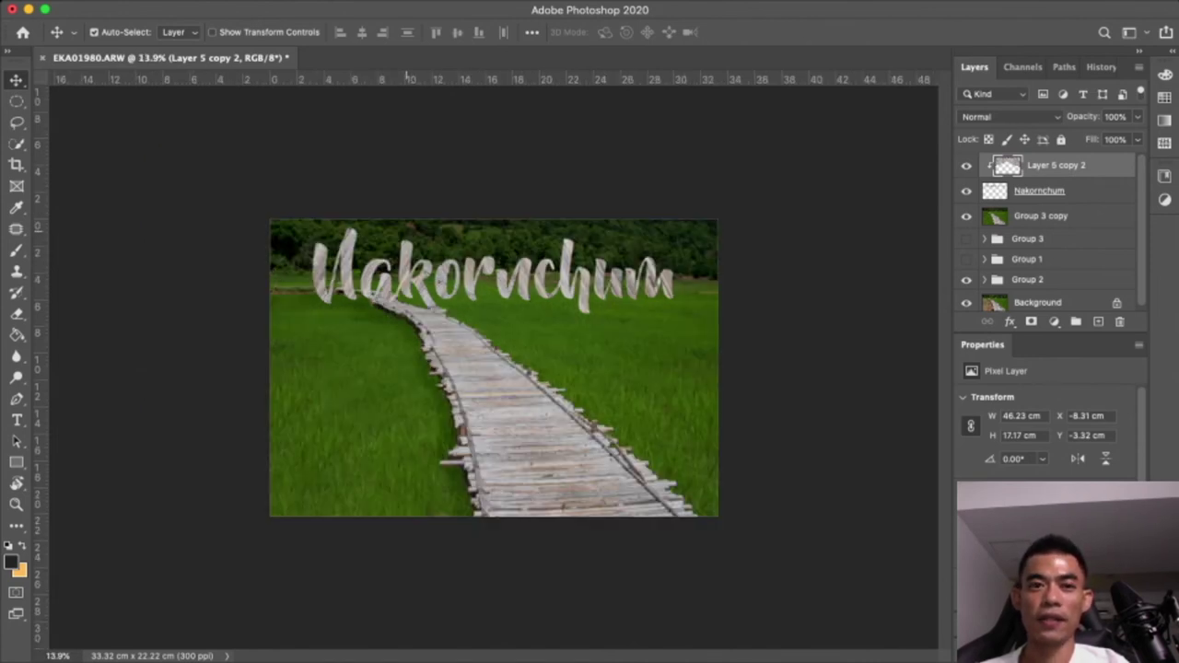
scroll(405, 368, up, 2)
scroll(433, 350, up, 3)
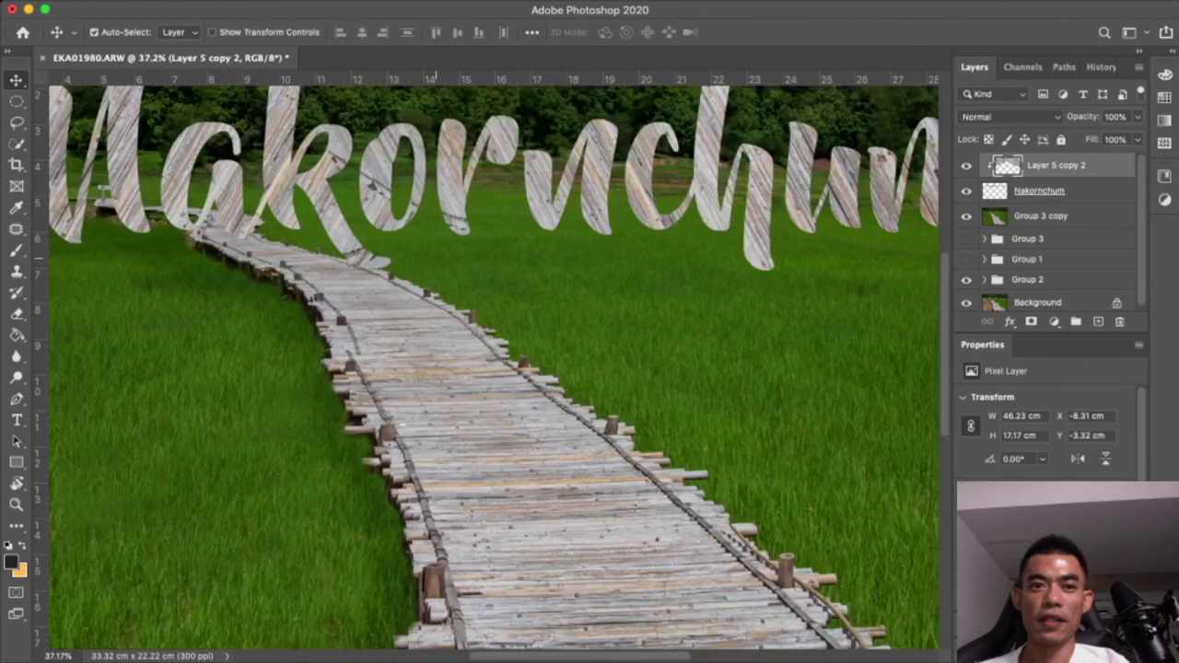
scroll(405, 231, up, 2)
drag(383, 249, 347, 274)
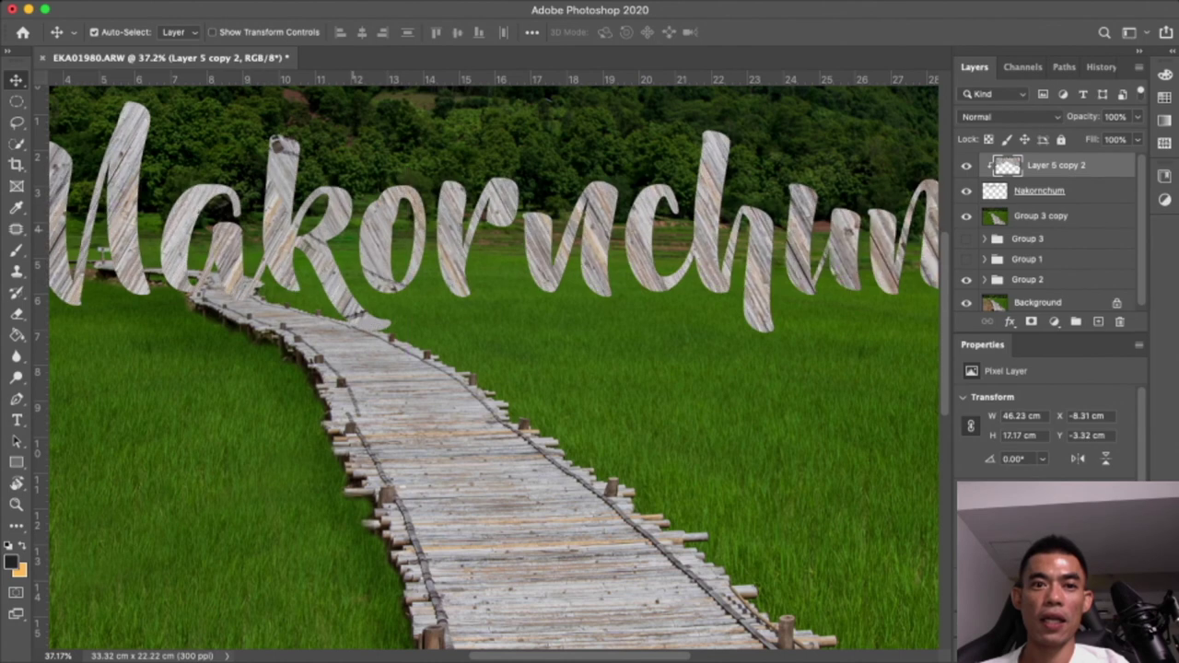
mouse_move(346, 274)
mouse_down()
mouse_move(359, 228)
mouse_move(410, 268)
mouse_up()
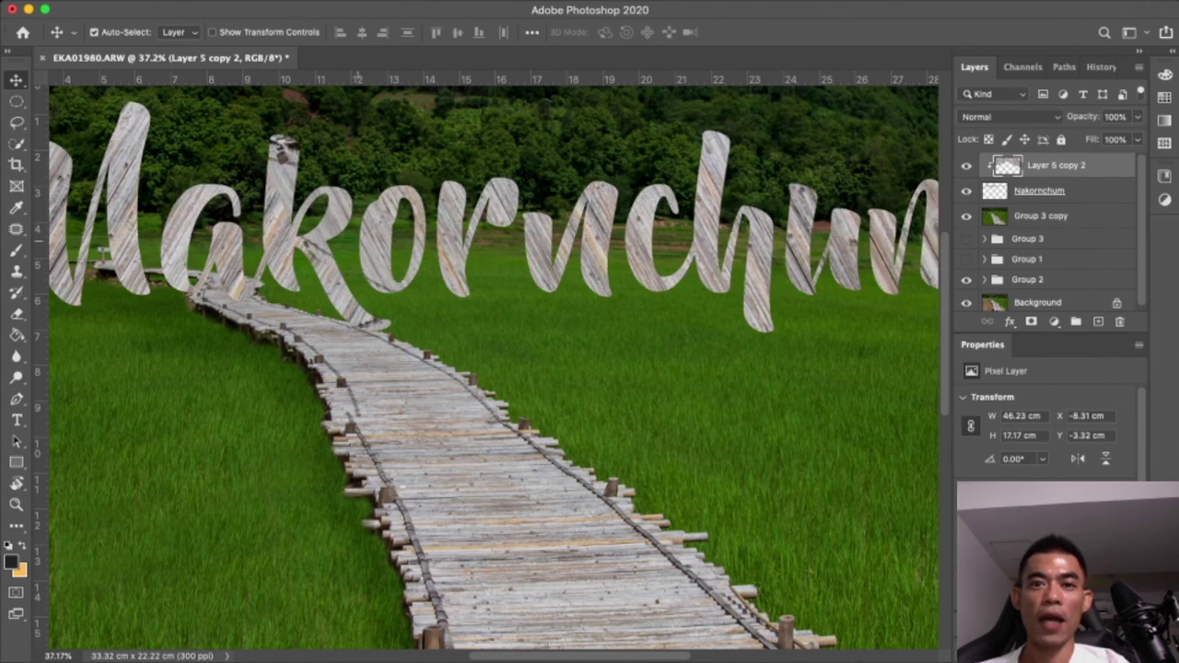
key(ctrl+0)
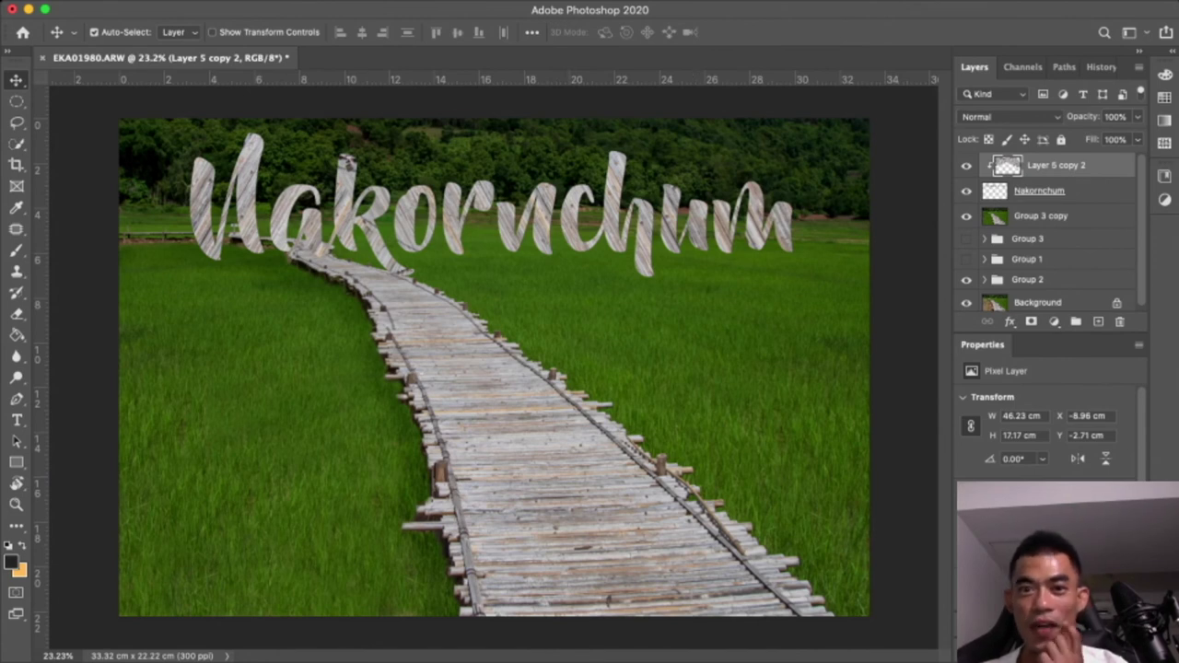
Leave the wood layer unclipped and move it to X -8.31 cm, Y -3.32 cm
key(alt+bracketleft)
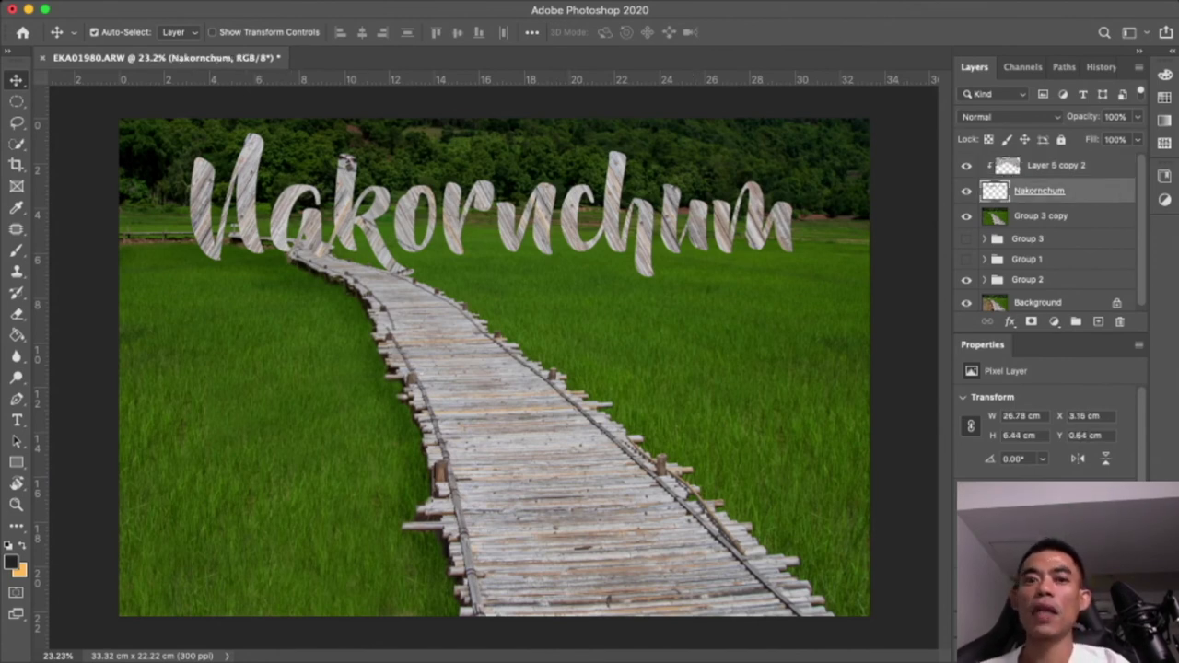
key(alt+bracketright)
key(alt+bracketleft)
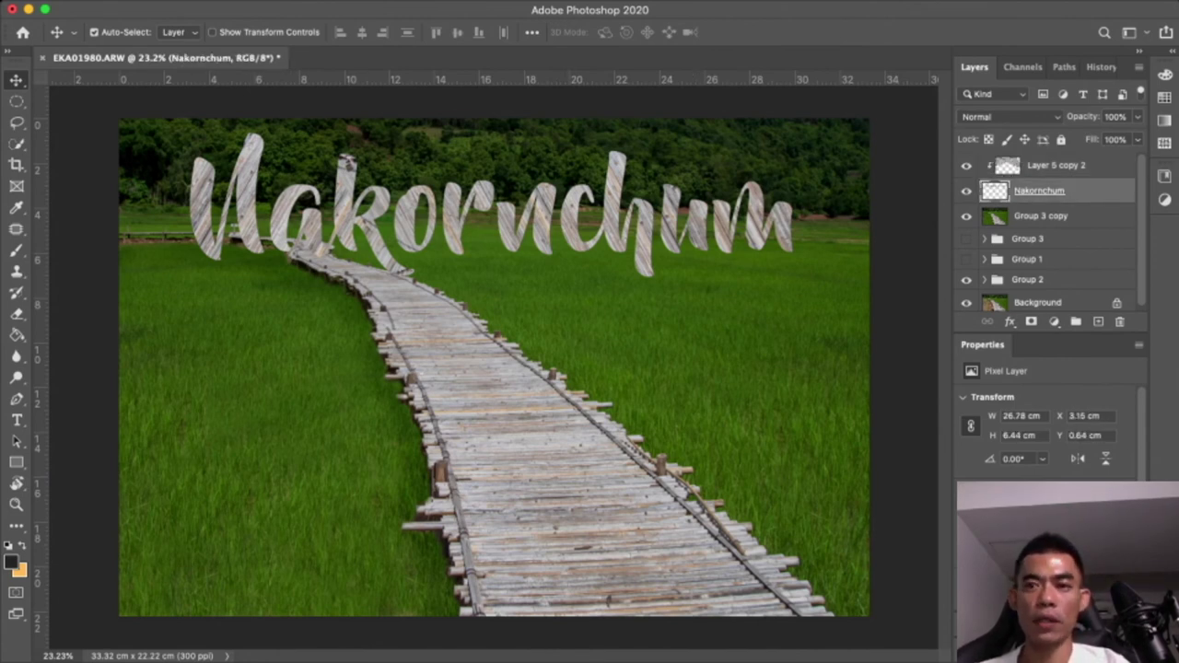
key(alt+shift+bracketright)
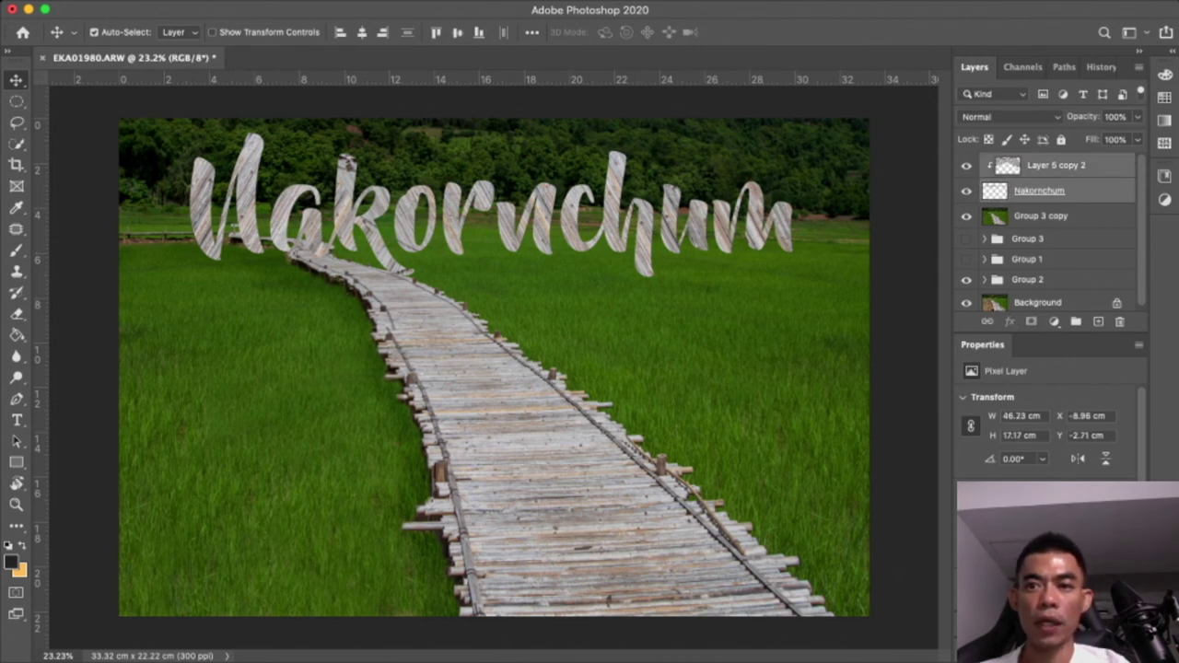
key(alt+bracketright)
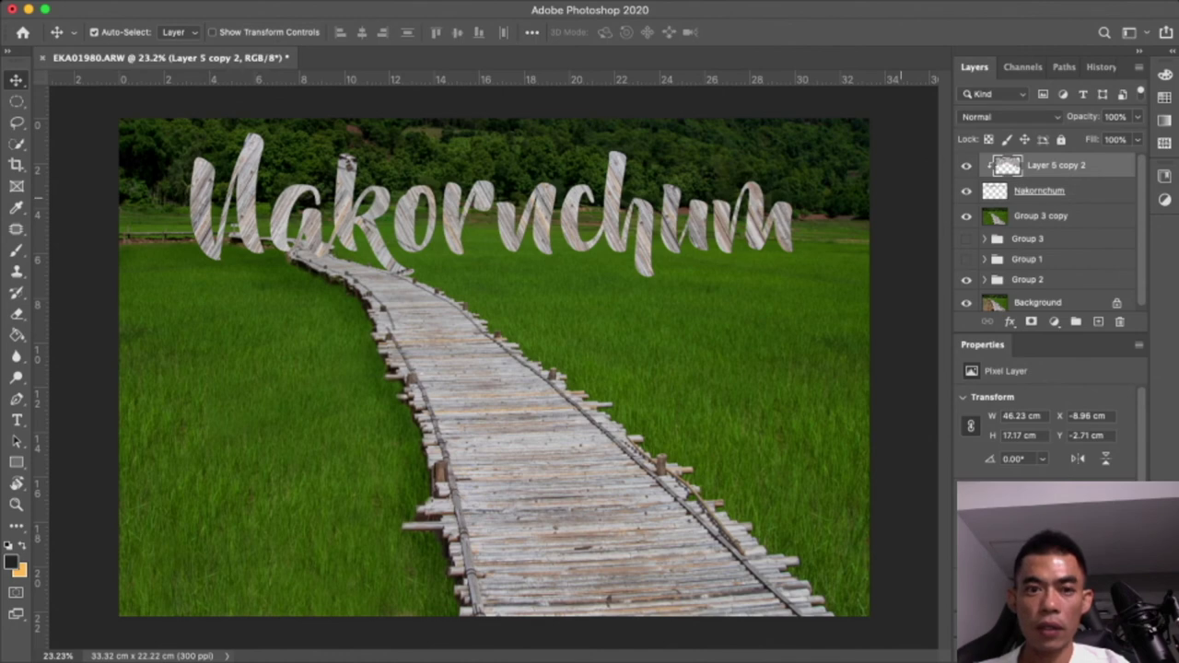
drag(497, 369, 512, 354)
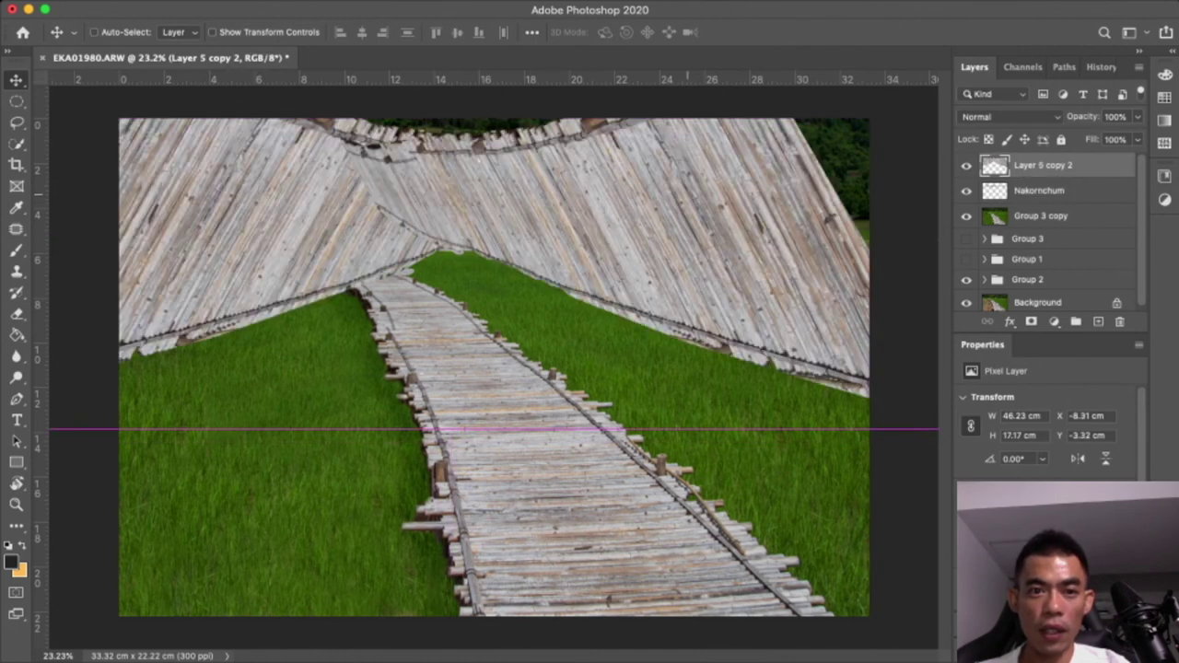
Rotate the mirrored slab nearly upside down, move it up-left, and delete the extra fence copy
drag(666, 221, 704, 238)
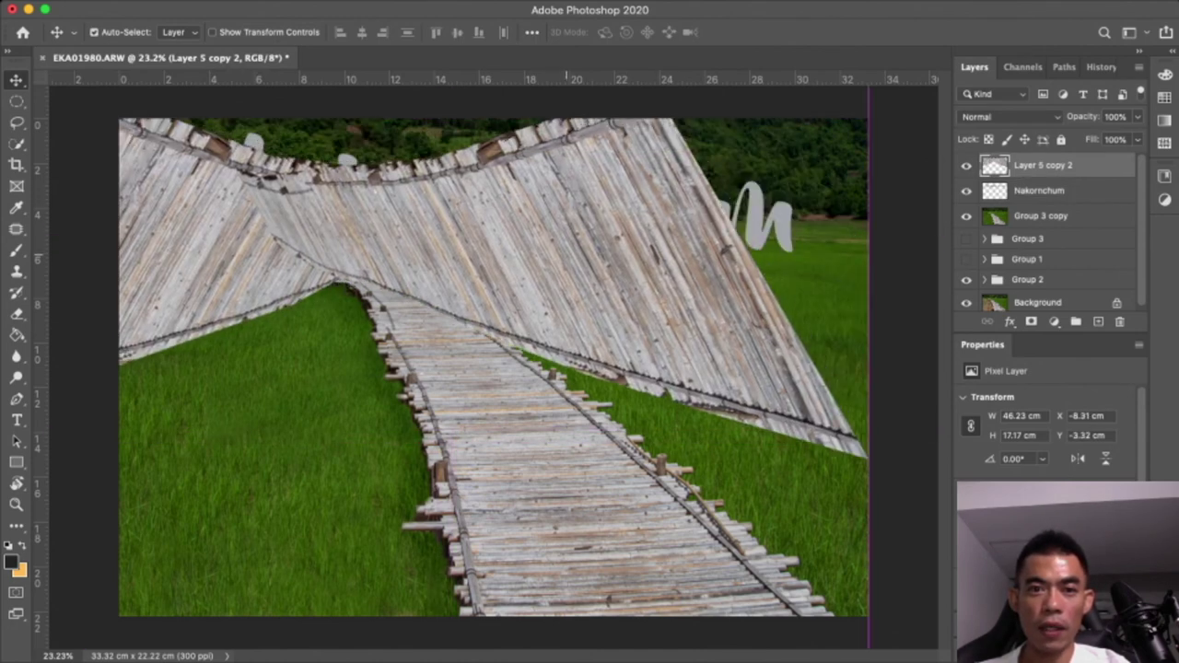
key(ctrl+z)
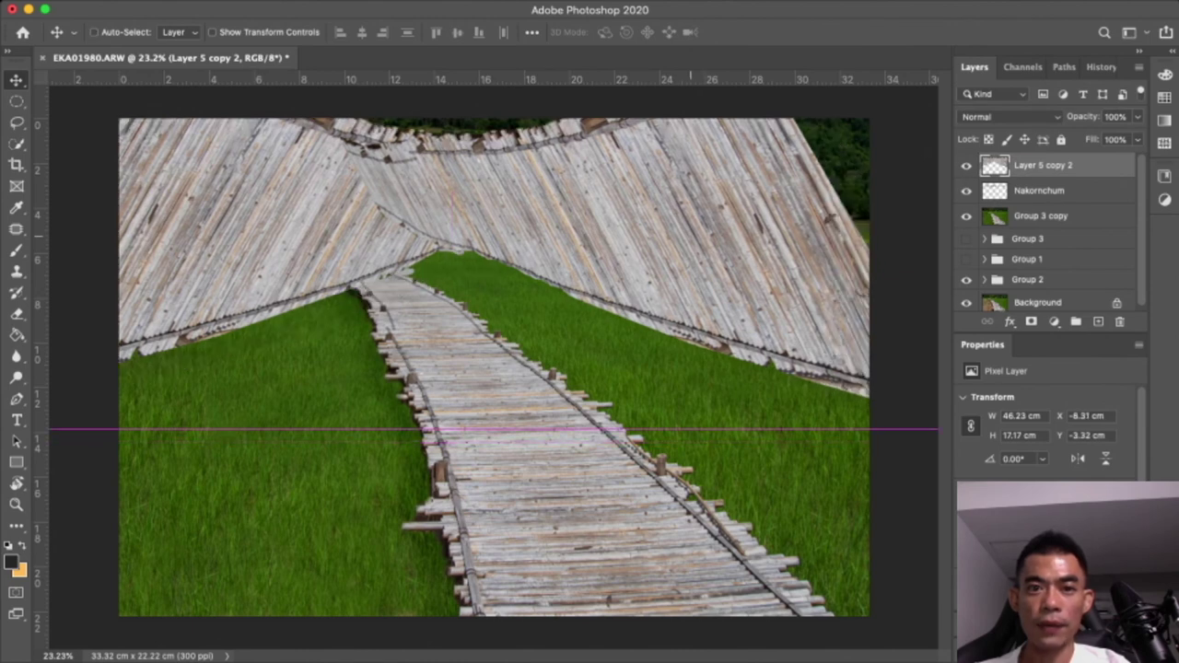
key(ctrl+z)
key(ctrl+z)
key(ctrl+z)
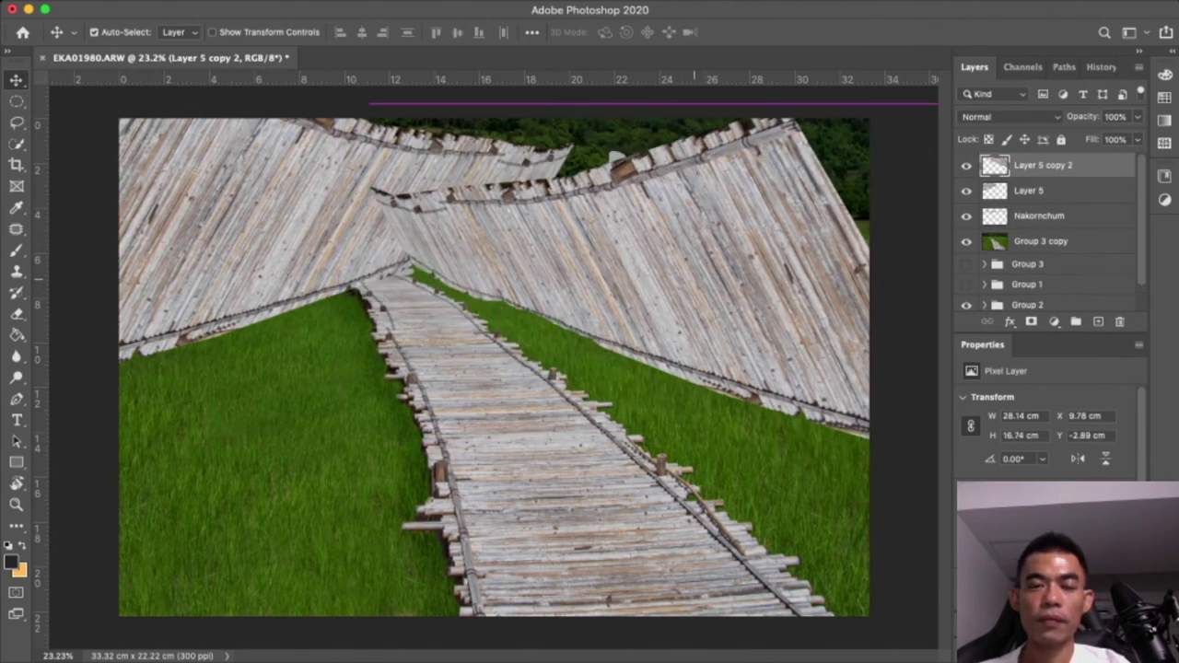
key(ctrl+t)
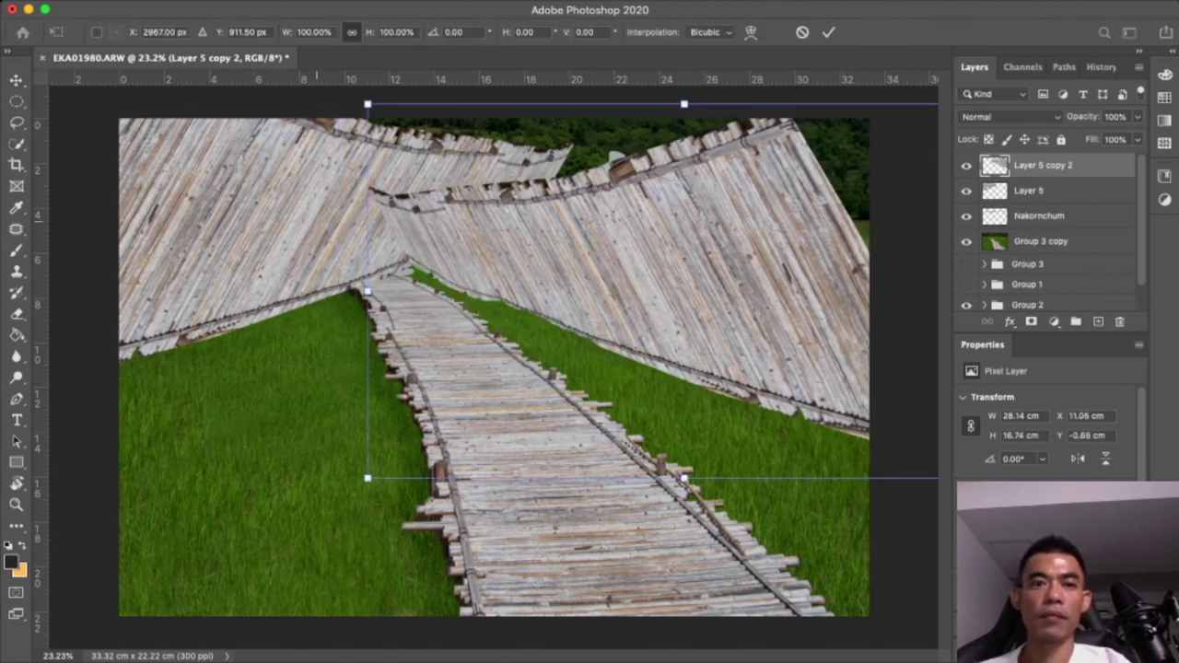
mouse_move(683, 478)
mouse_down()
mouse_move(668, 478)
mouse_move(923, 248)
mouse_up()
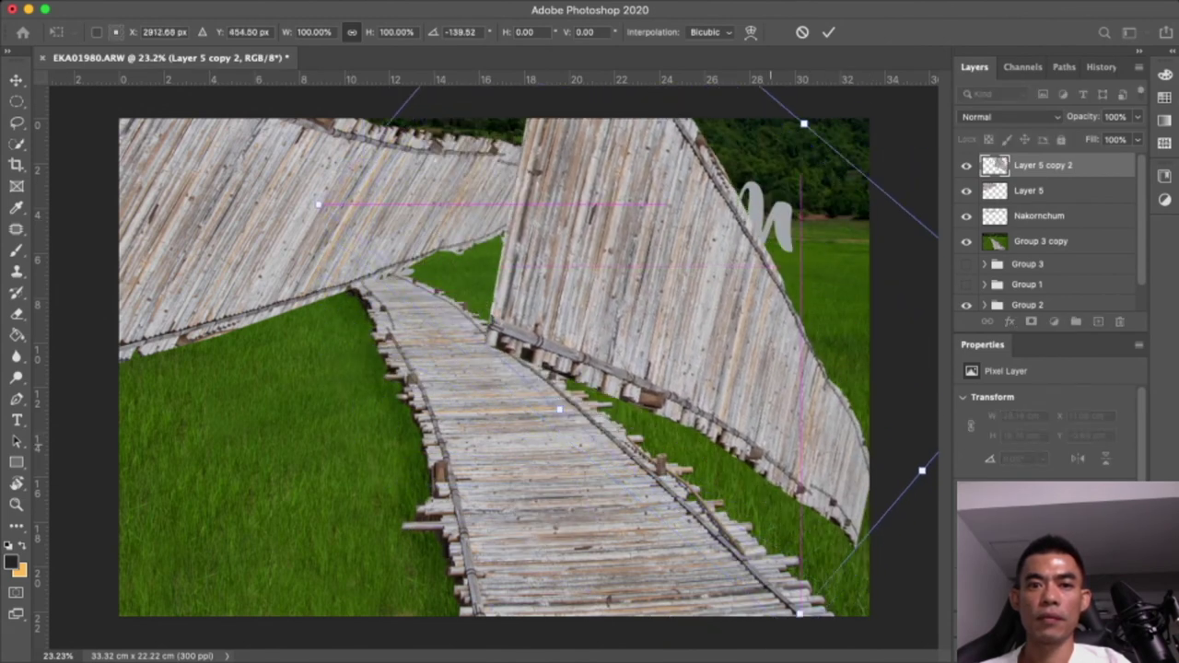
mouse_move(645, 415)
mouse_down()
mouse_move(608, 186)
mouse_move(473, 508)
mouse_up()
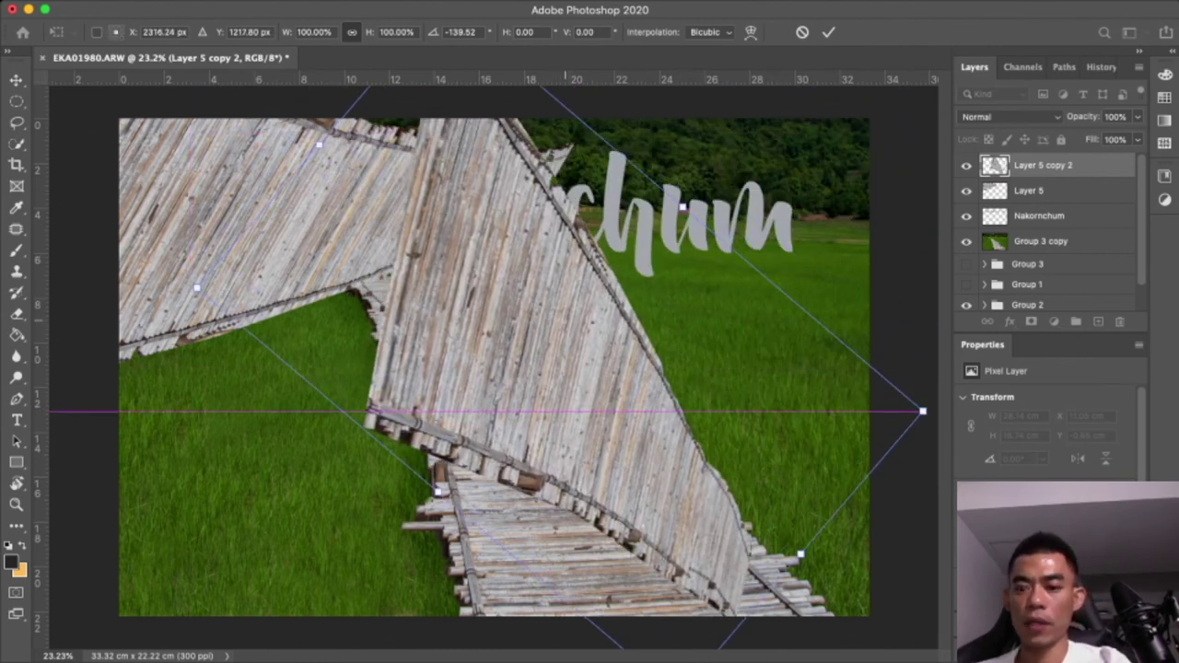
key(Return)
key(Delete)
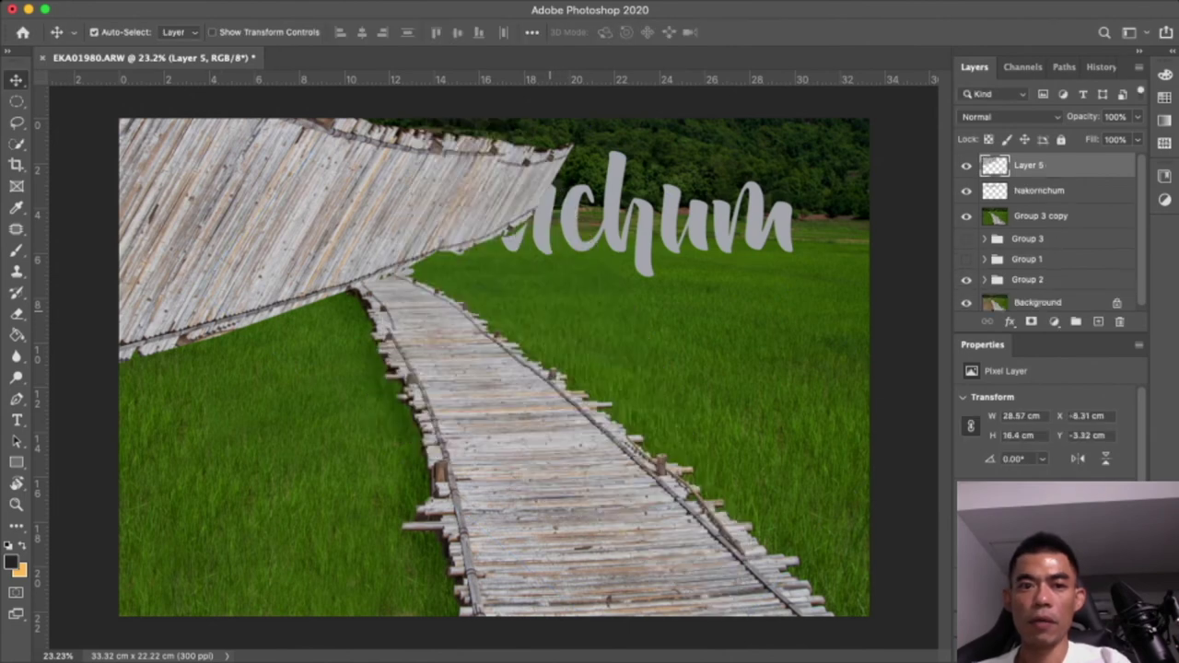
Shrink the fence piece to about 70%, move it up-left and tilt it about 2° clockwise
mouse_move(576, 219)
mouse_down()
mouse_move(643, 223)
mouse_move(813, 399)
mouse_move(639, 407)
mouse_up()
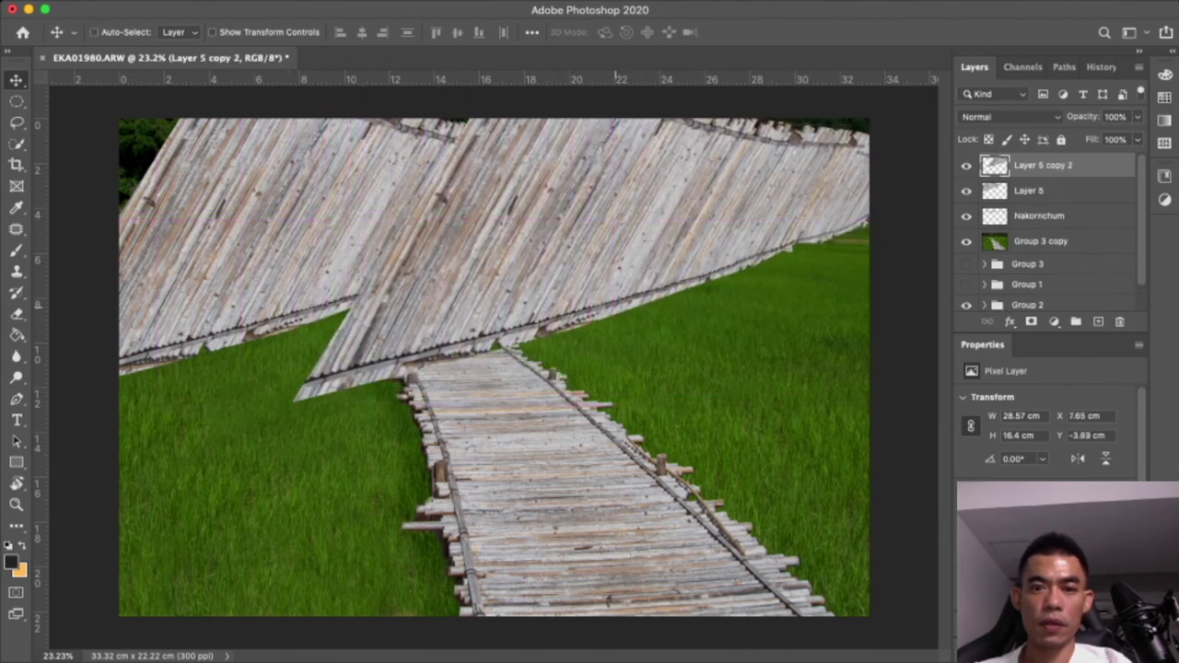
key(ctrl+t)
drag(291, 402, 385, 316)
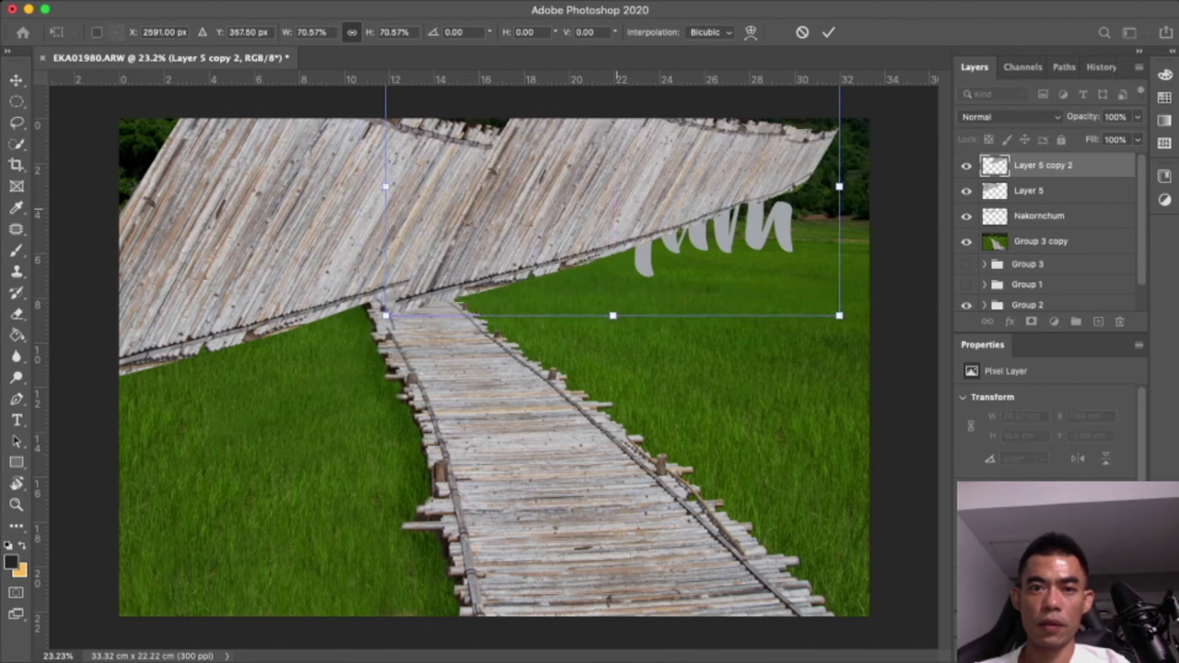
key(super+minus)
mouse_move(575, 251)
mouse_down()
mouse_move(540, 242)
mouse_move(640, 272)
mouse_up()
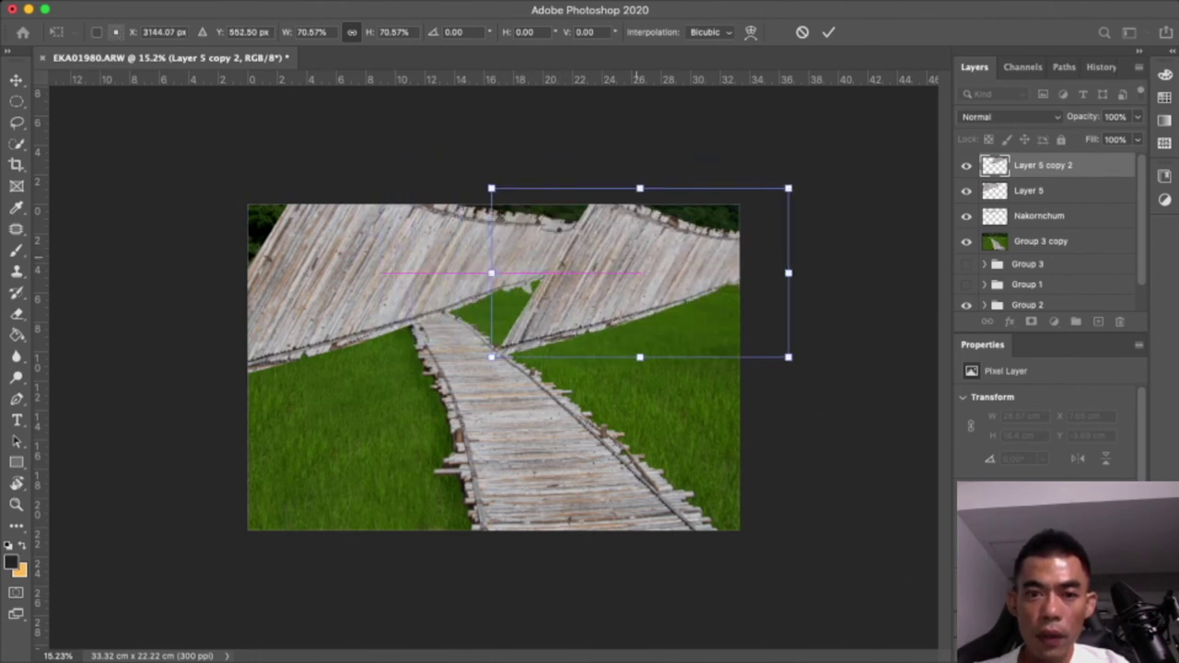
drag(402, 364, 424, 341)
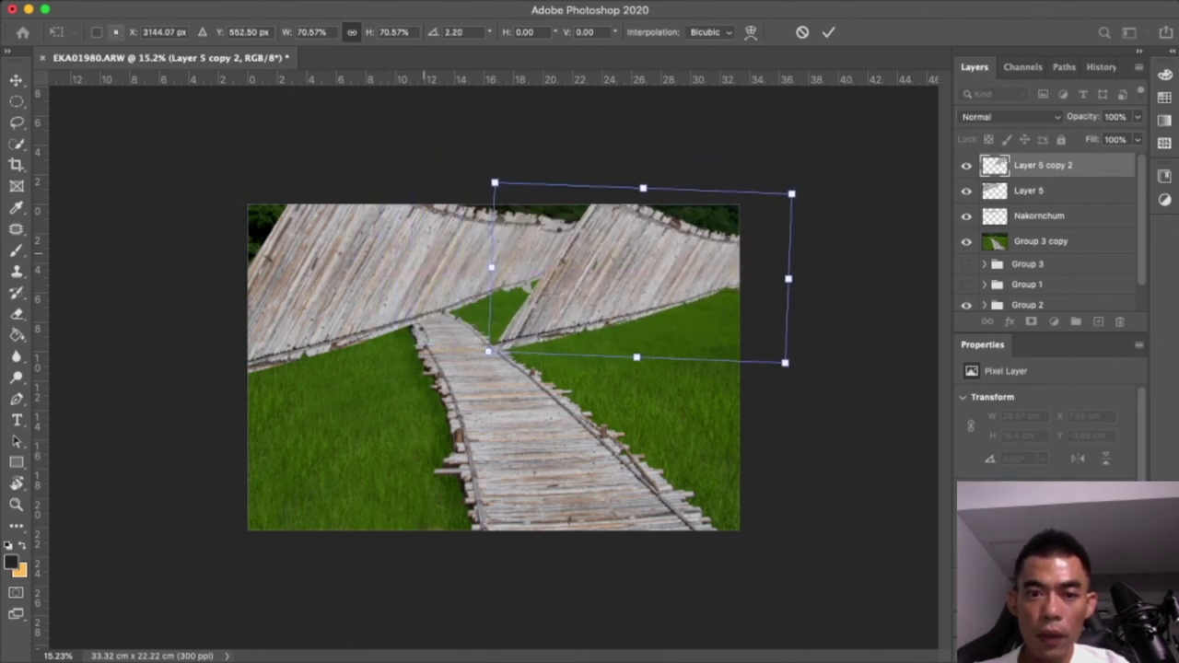
key(Return)
Enlarge the Layer 5 fence slightly leftward, then merge both fence layers into Layer 5 copy 2
key(alt+bracketleft)
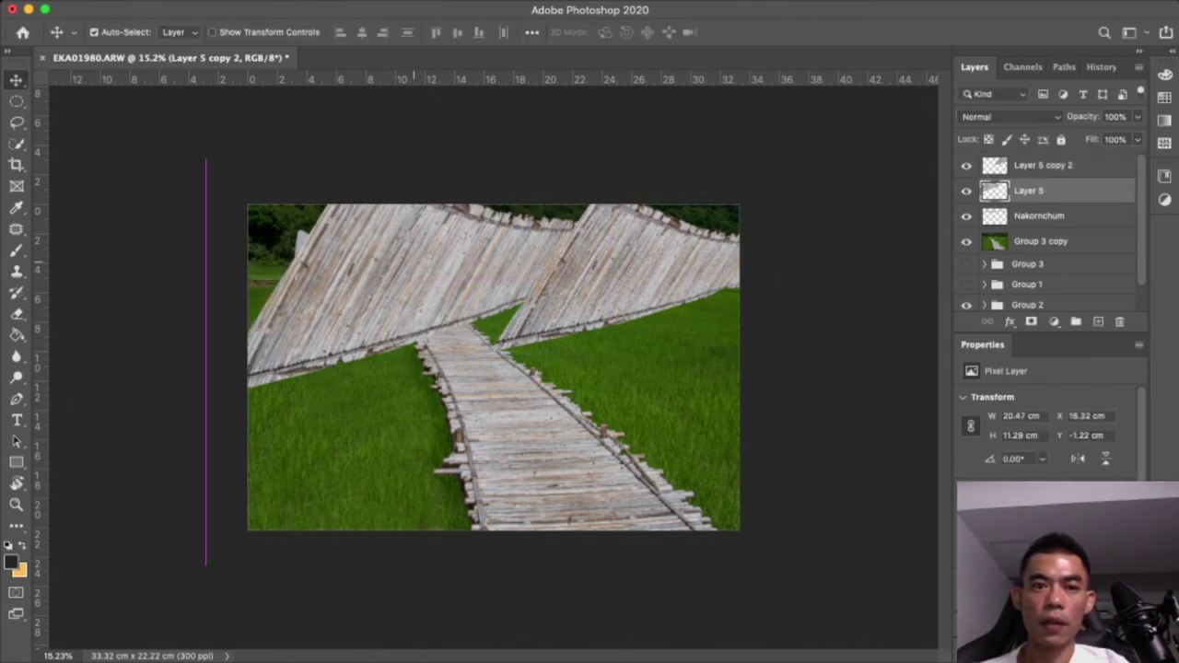
key(ctrl+t)
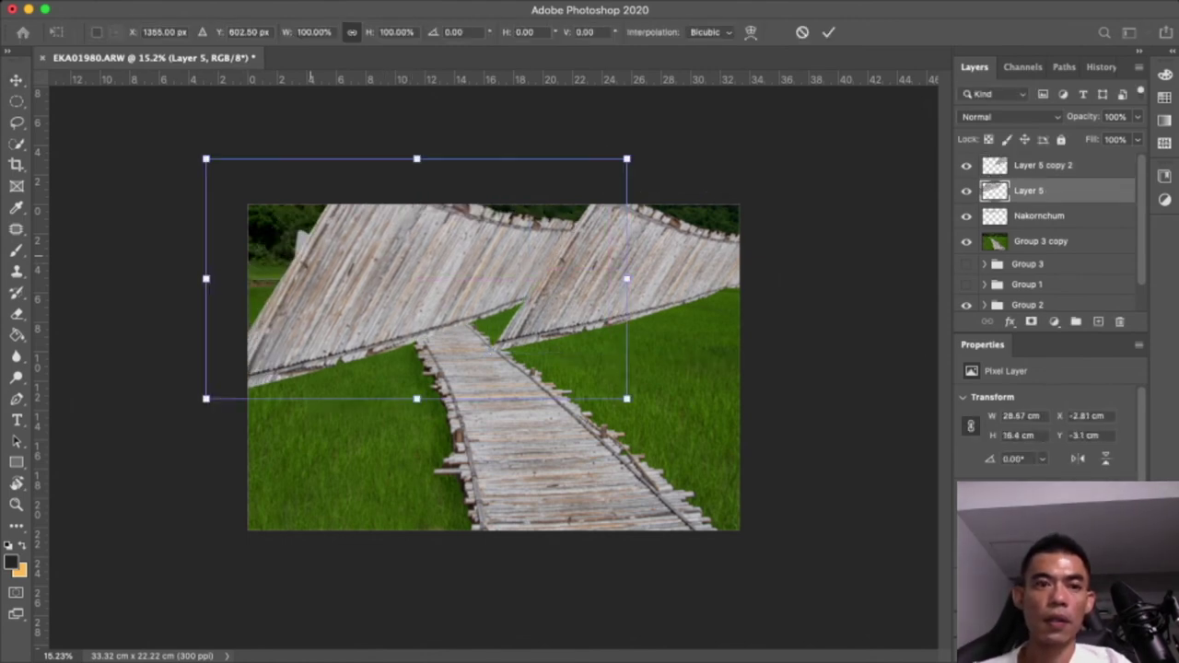
drag(205, 278, 187, 278)
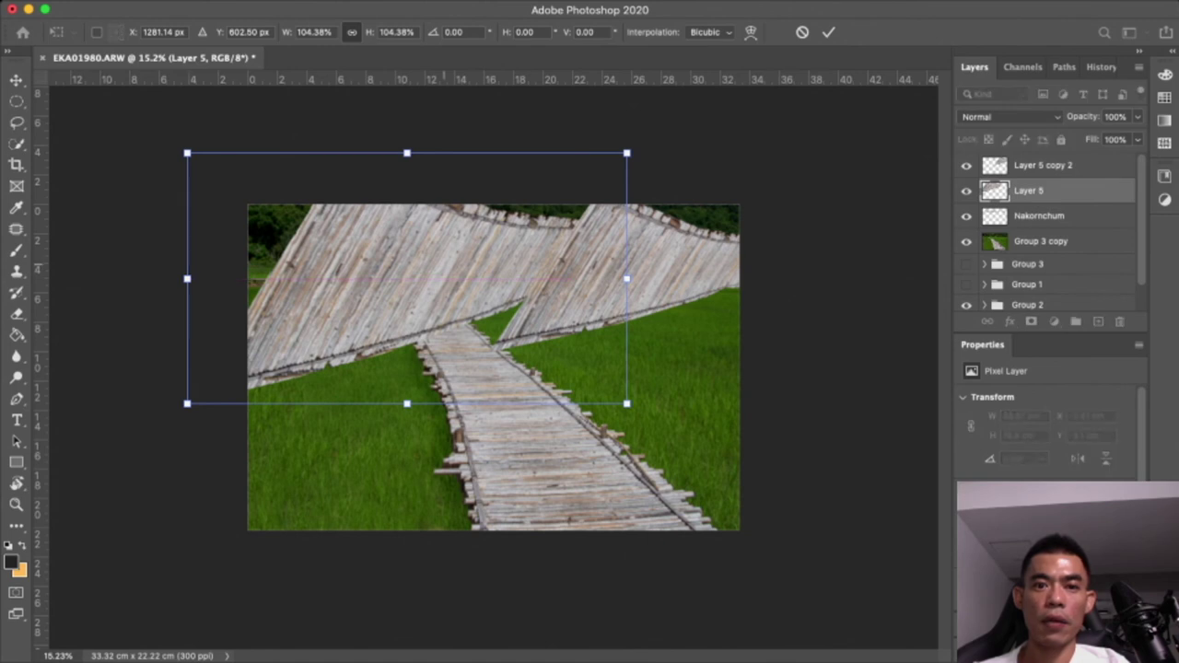
key(Return)
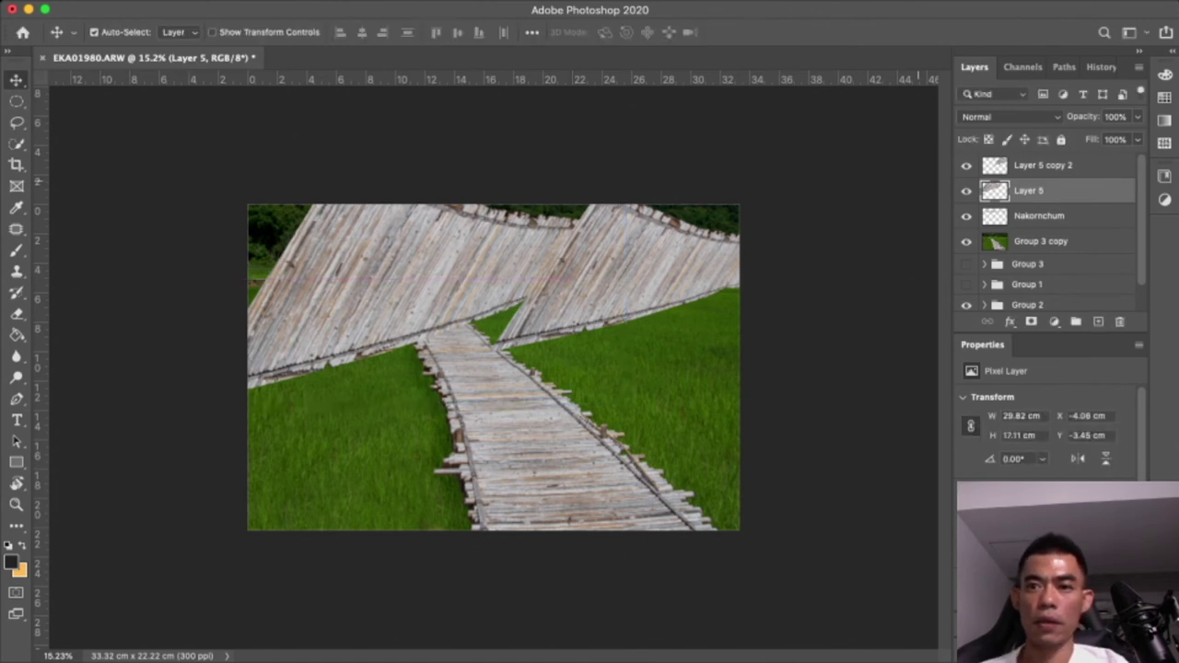
key(shift+alt+bracketright)
key(ctrl+e)
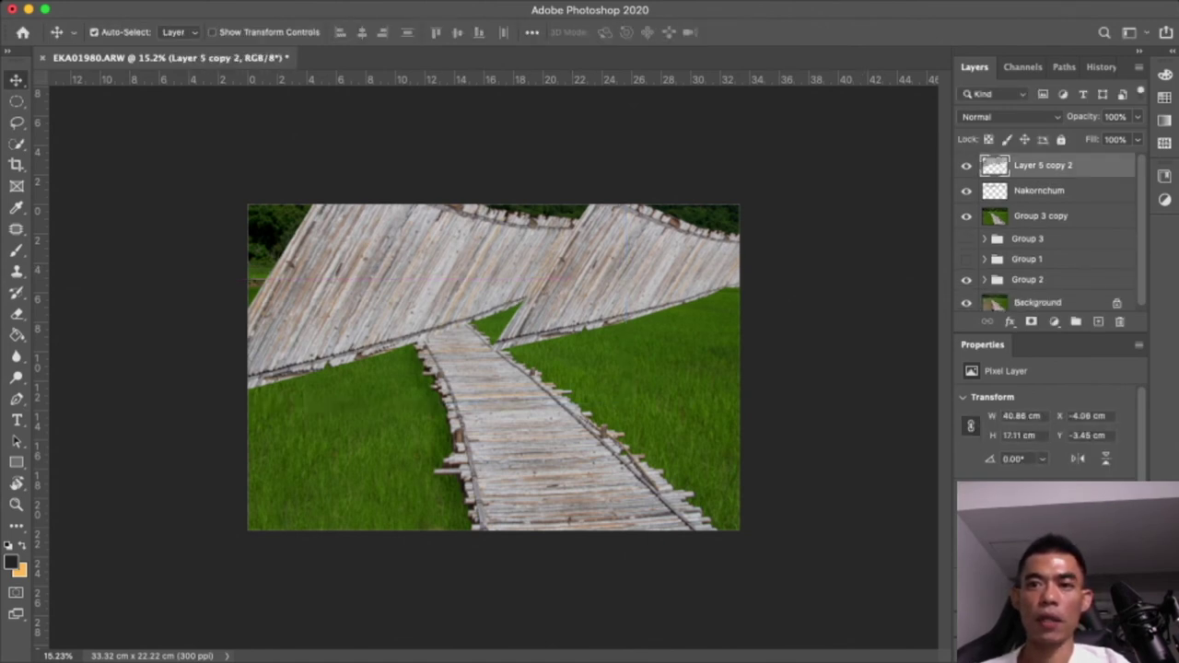
Clip the merged wood texture to the Nakornchum lettering
key(ctrl+alt+g)
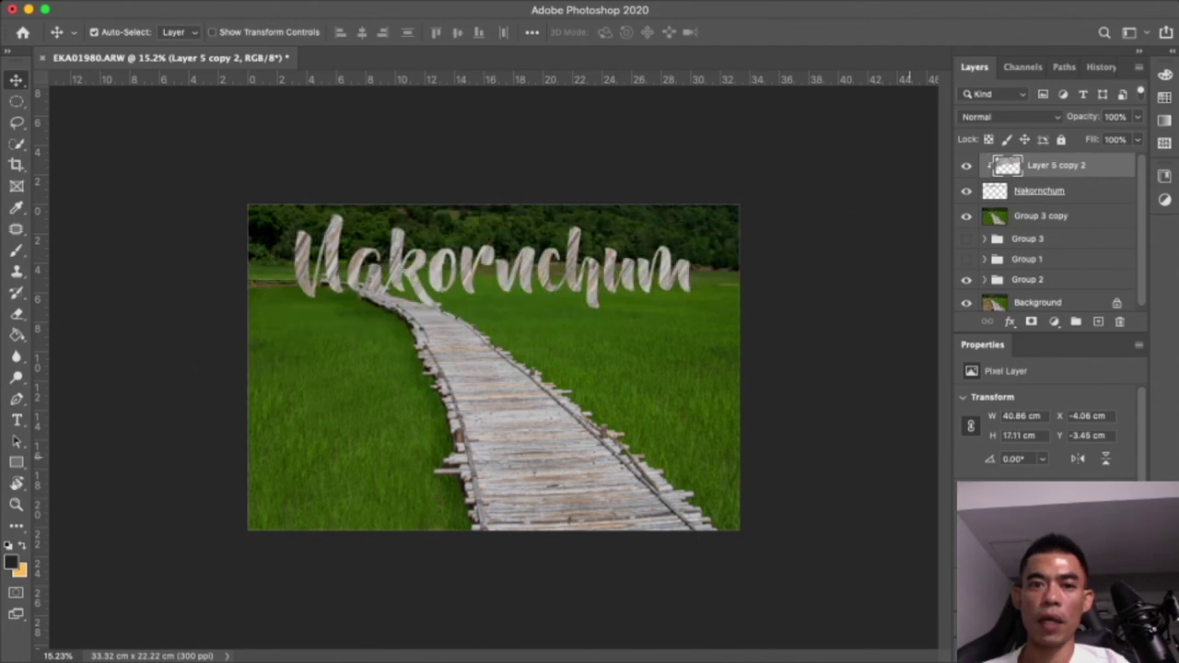
key(ctrl+0)
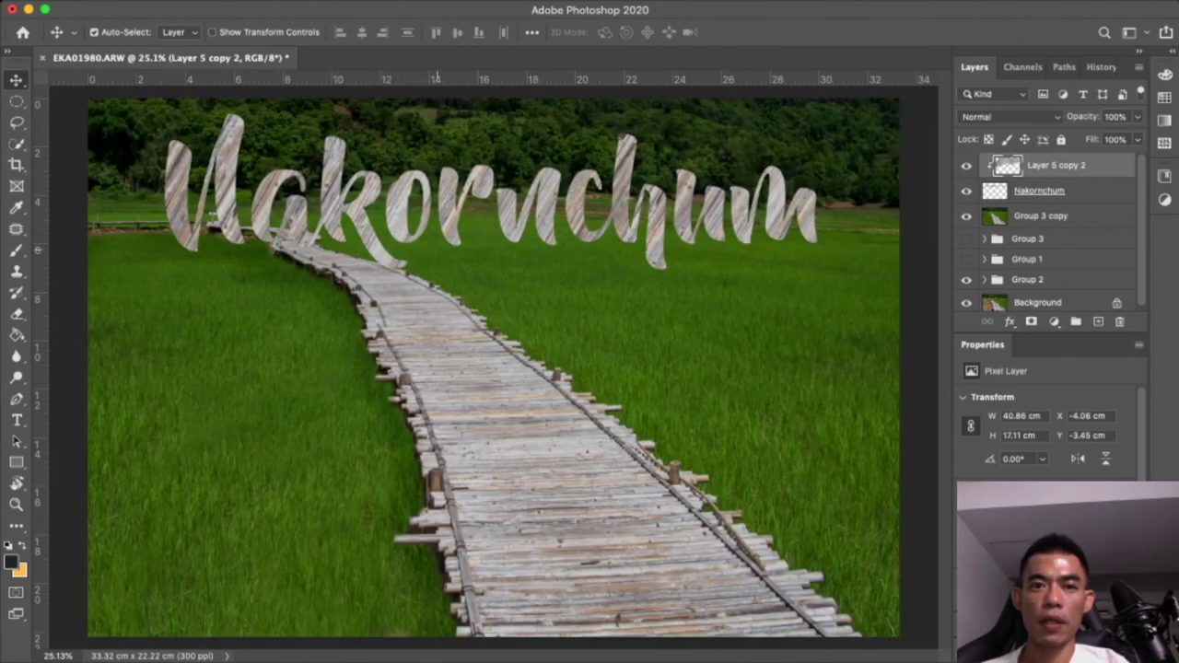
scroll(504, 210, up, 3)
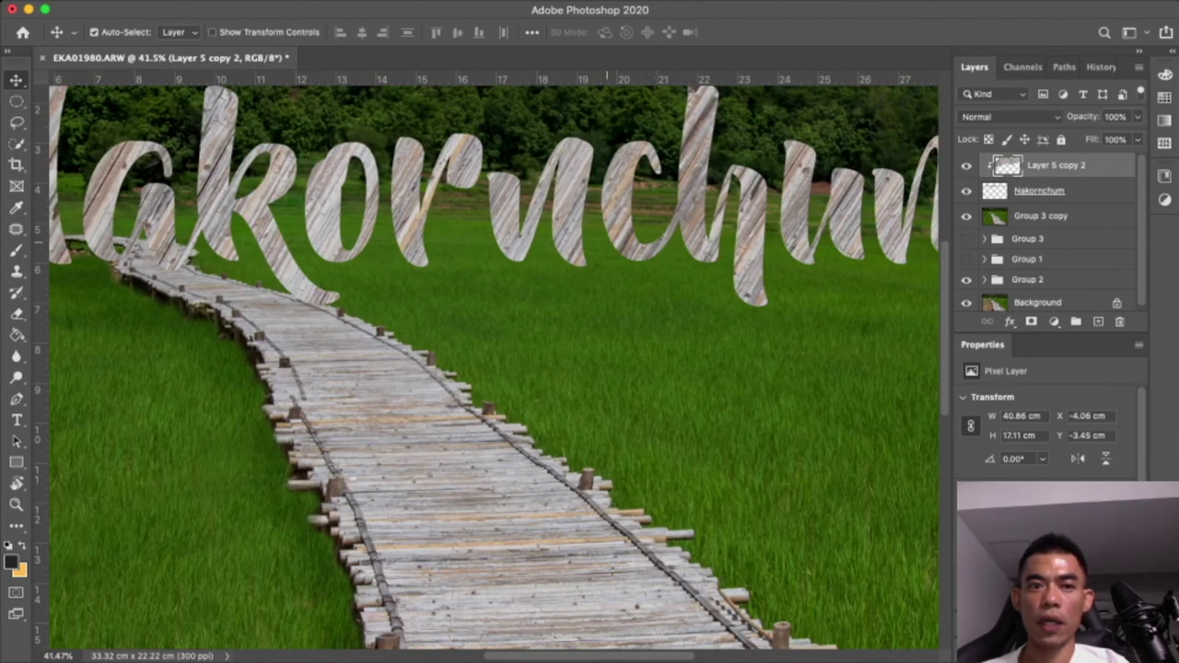
scroll(494, 368, down, 2)
scroll(494, 368, right, 1)
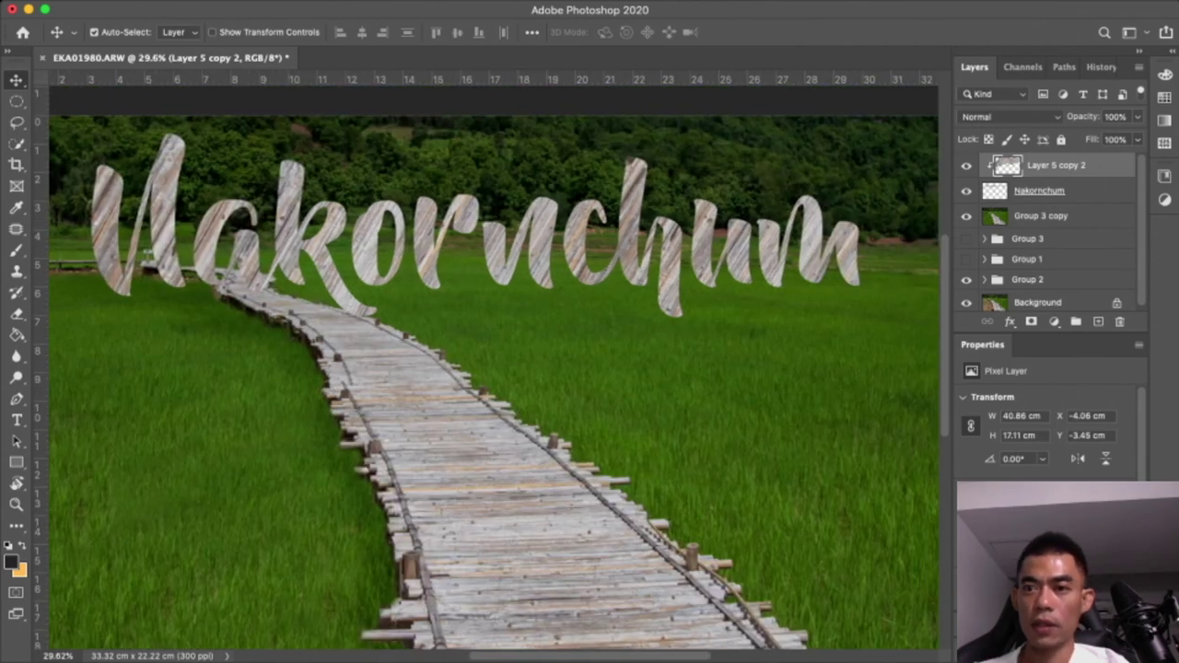
Merge the lettering into the textured layer and give it Stroke and Drop Shadow effects
key(ctrl+e)
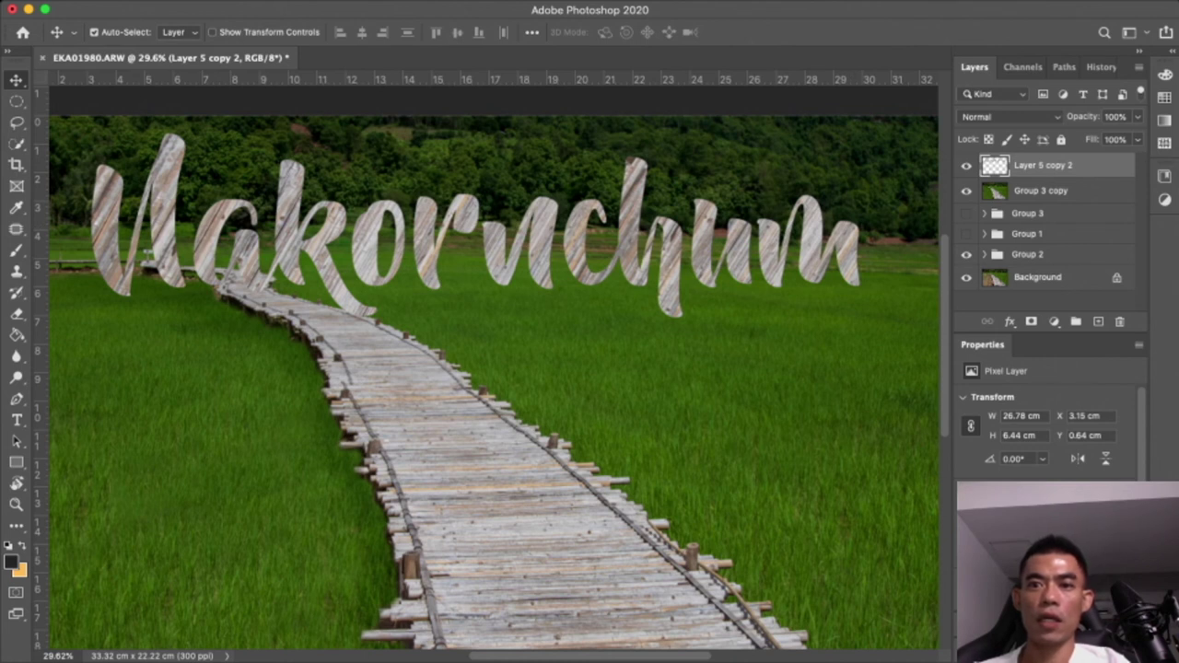
key(space)
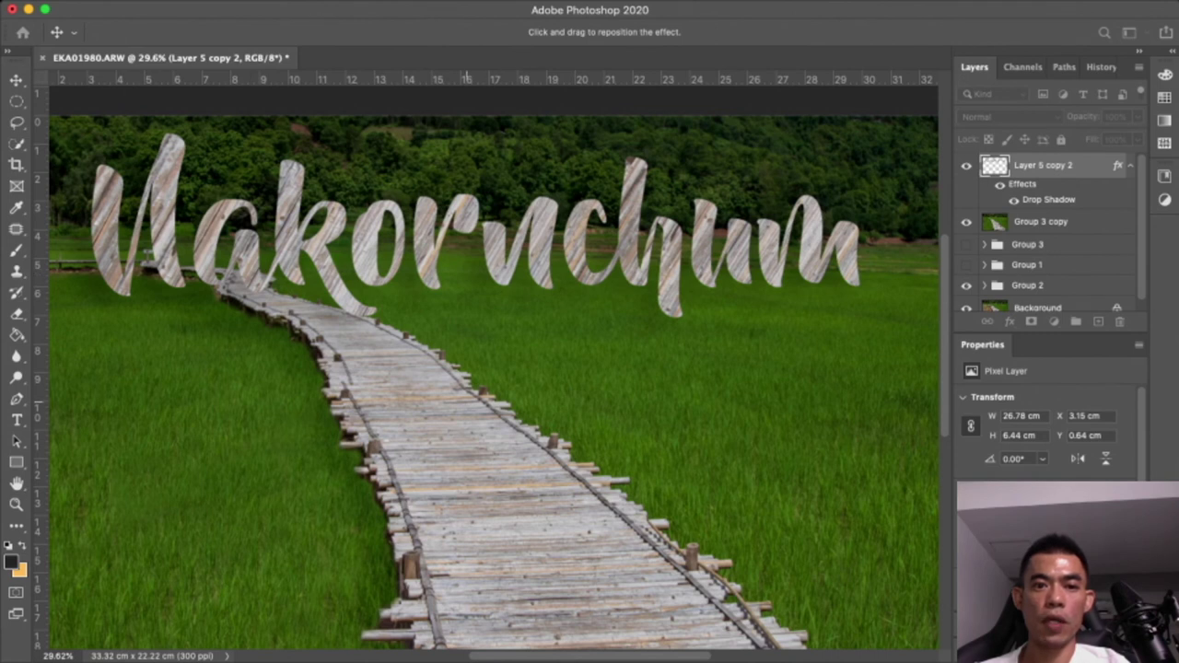
key(Return)
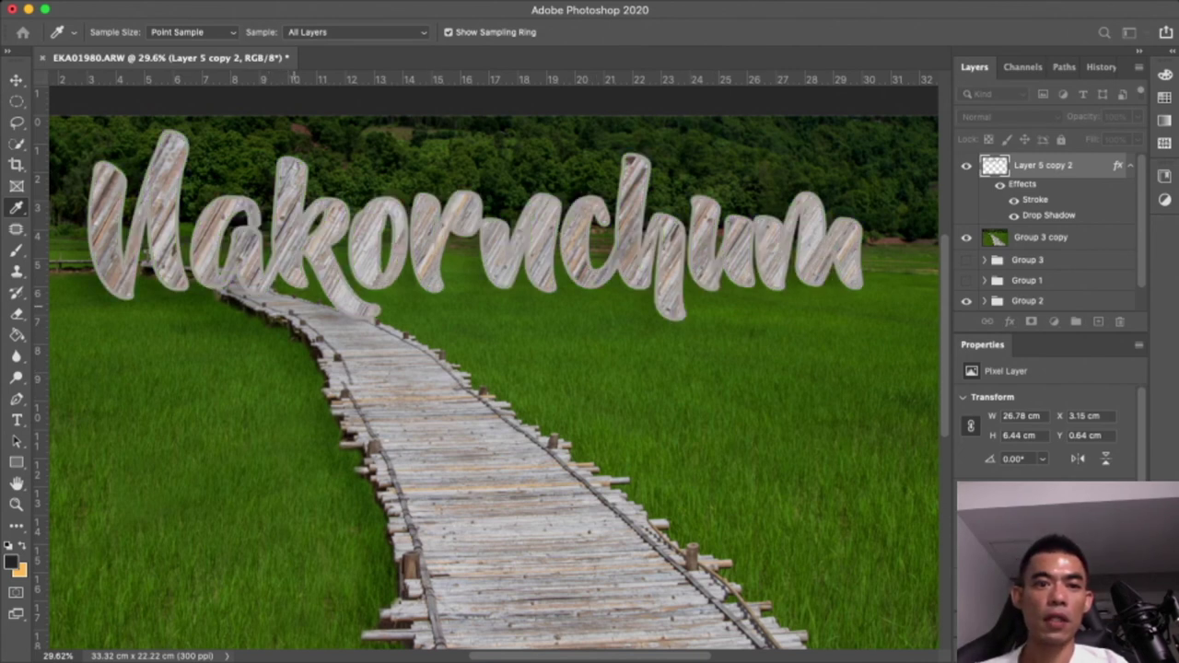
Make the stroke bright white, add Satin, and remove the Outer Glow and Drop Shadow
key(h)
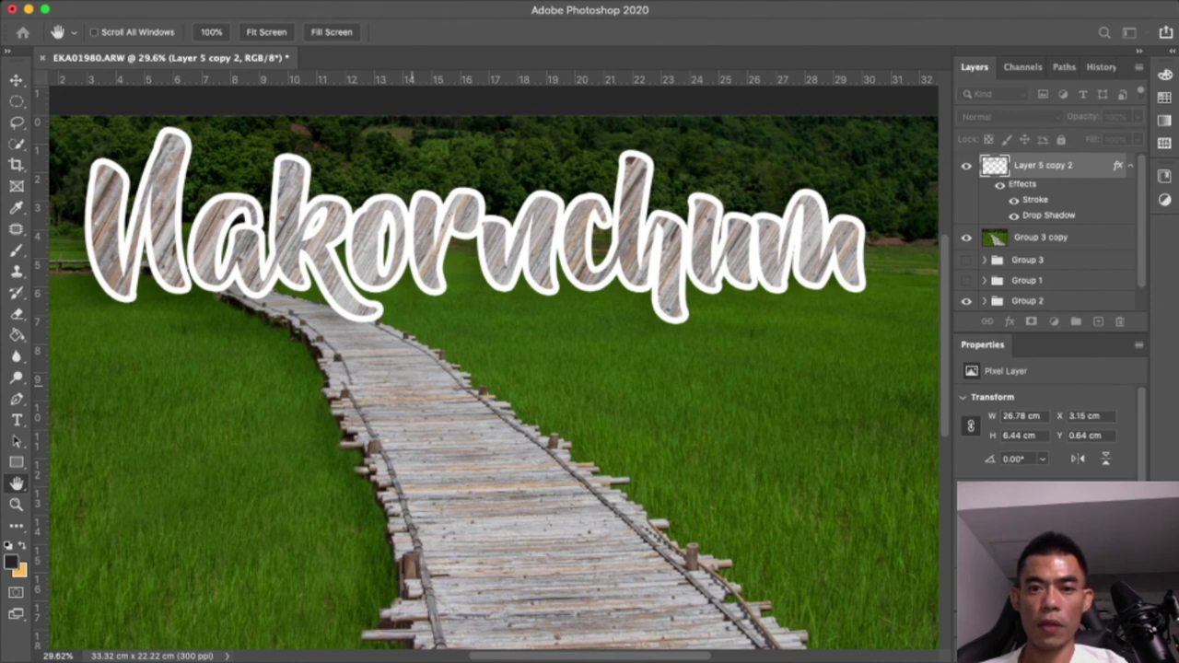
key(i)
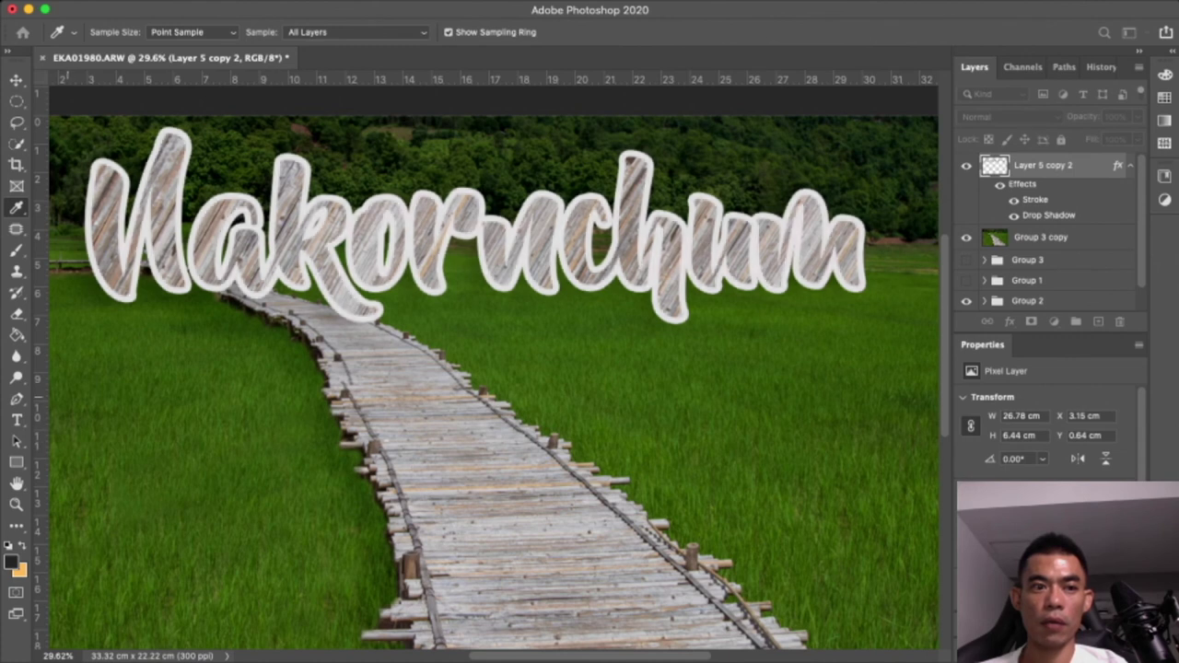
key(h)
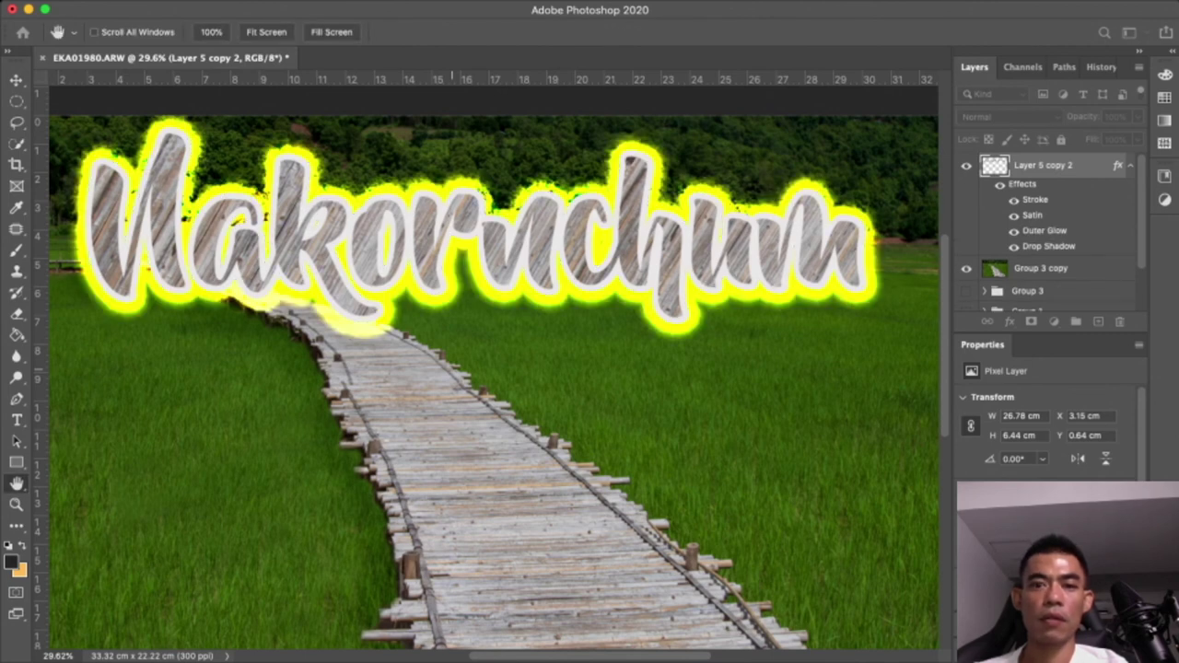
click(1013, 230)
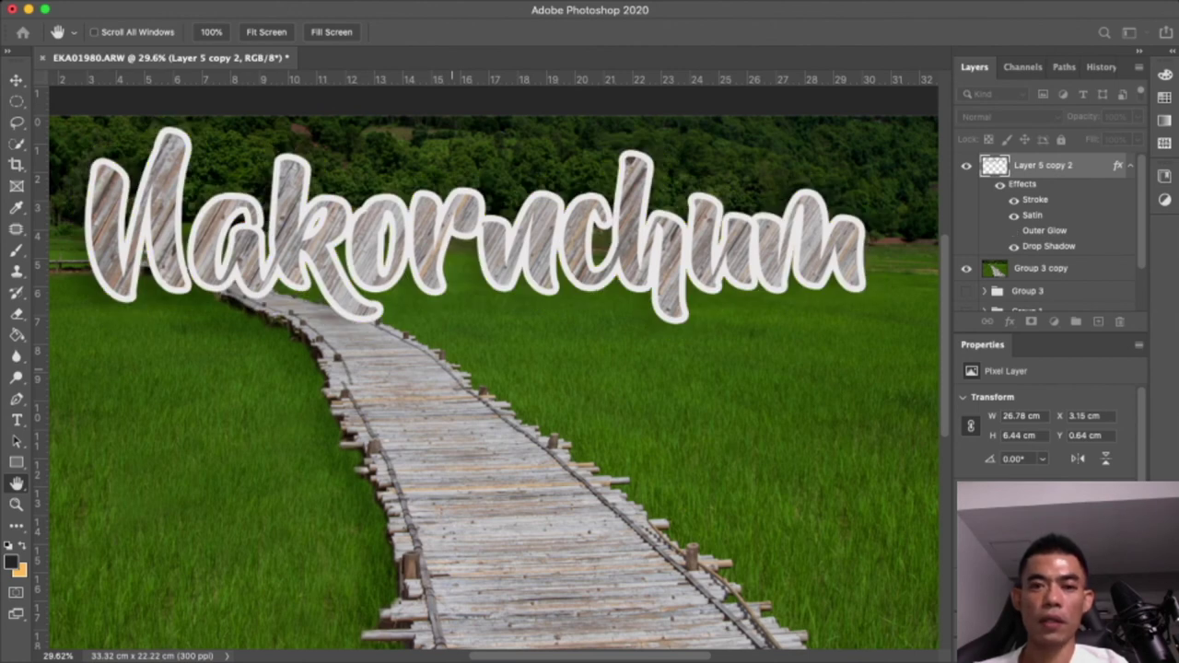
double_click(1044, 230)
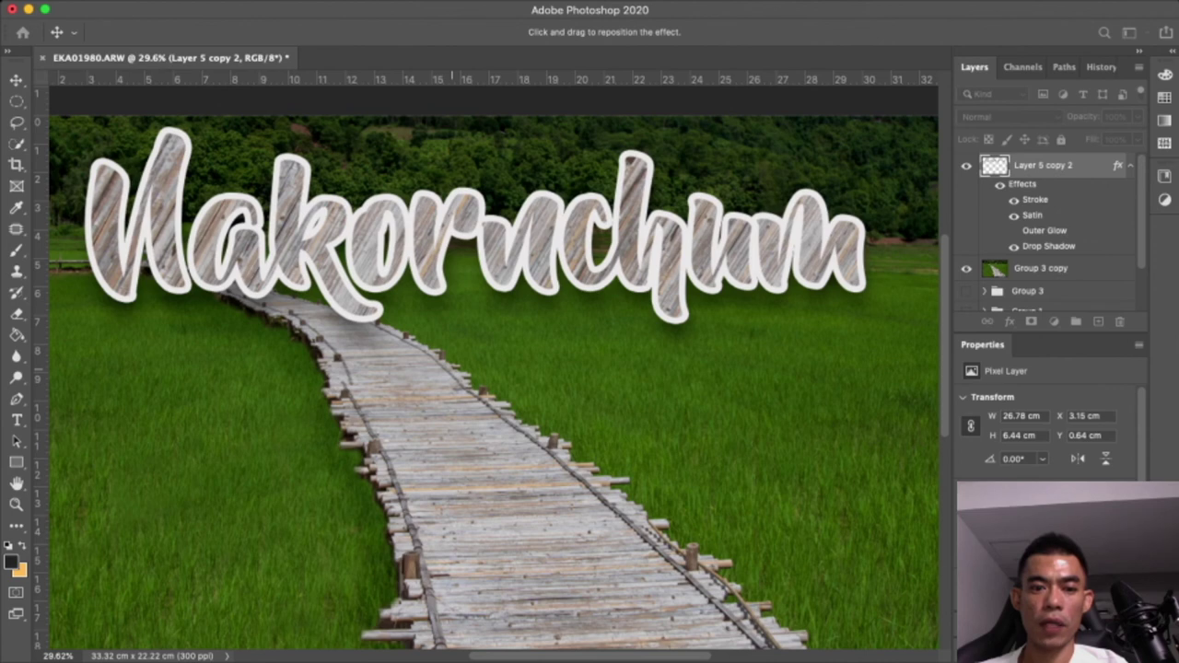
key(Escape)
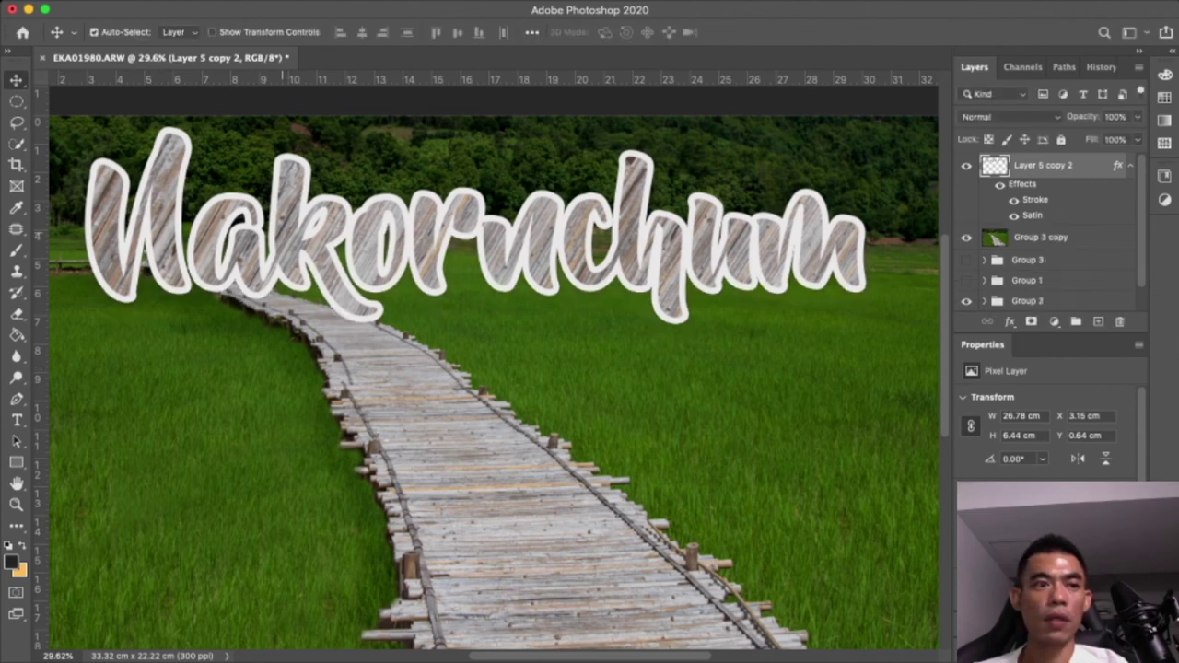
key(m)
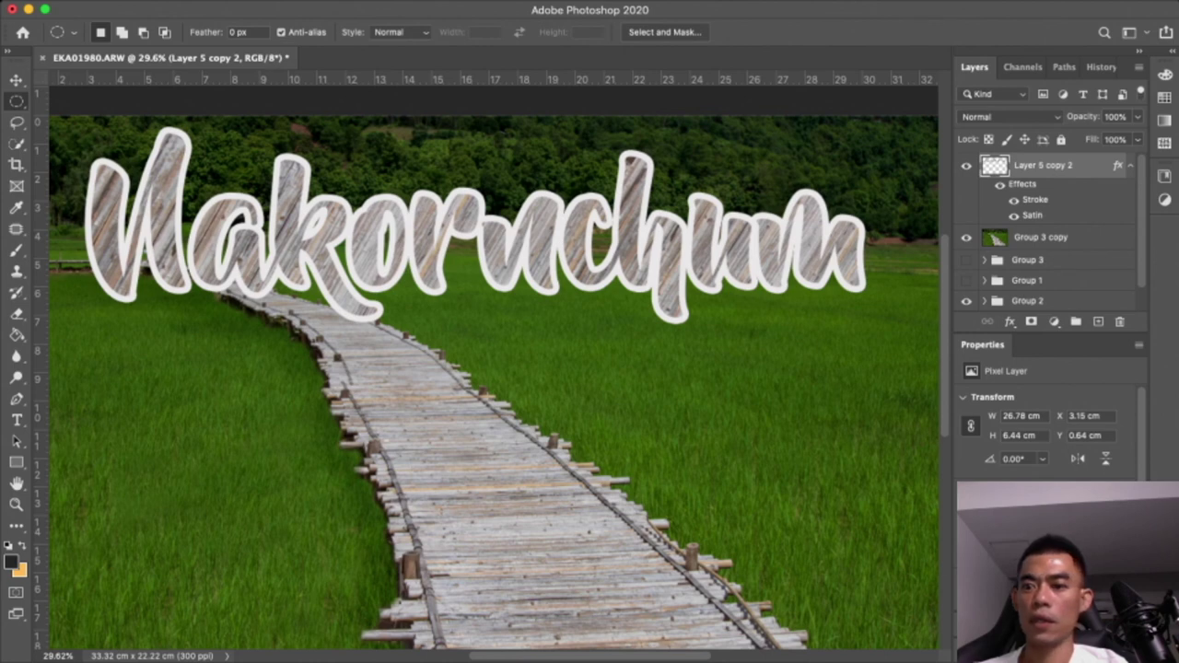
On a new layer, fill a wide ellipse beneath the lettering with solid black
click(1098, 321)
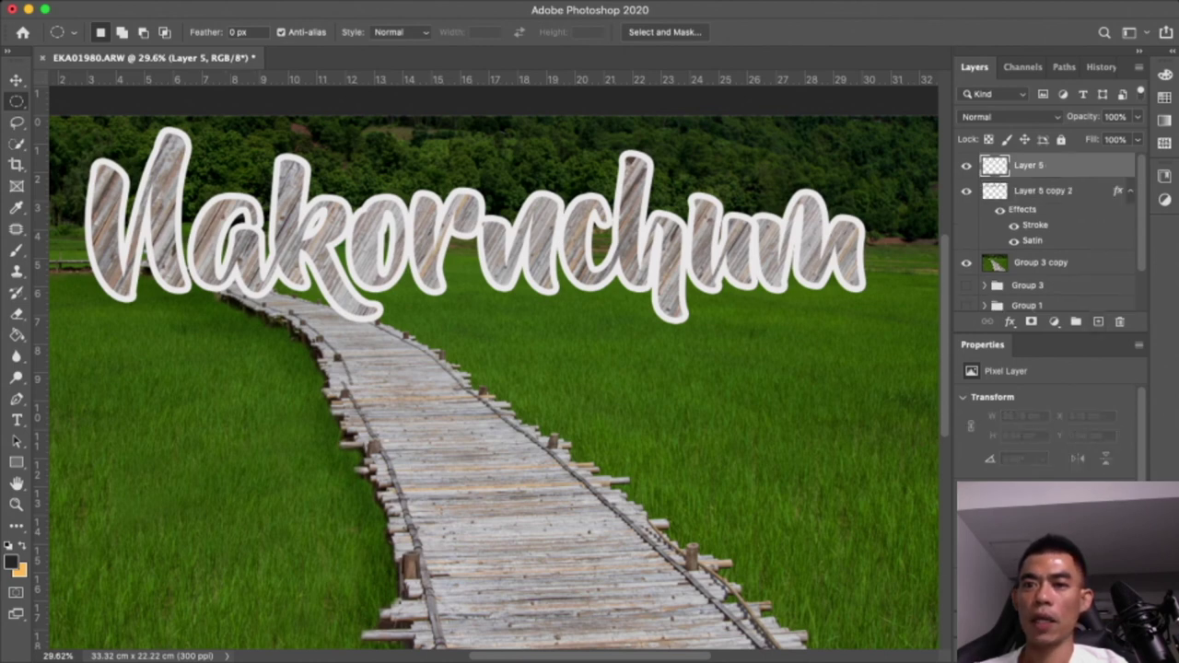
drag(104, 269, 844, 348)
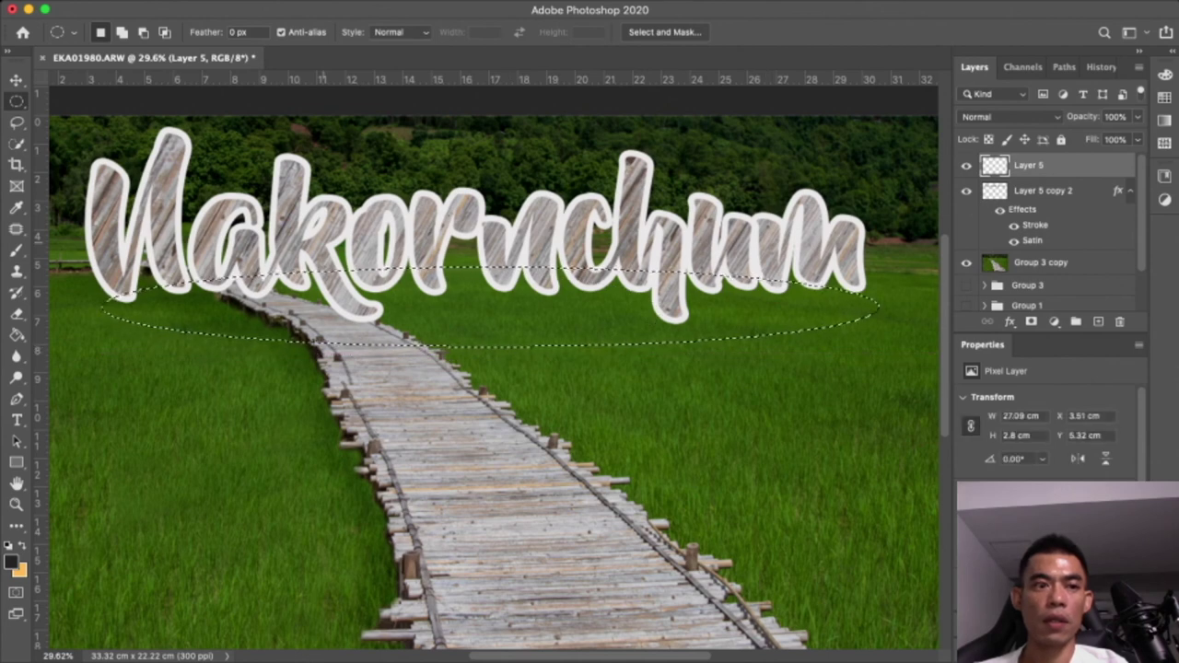
key(g)
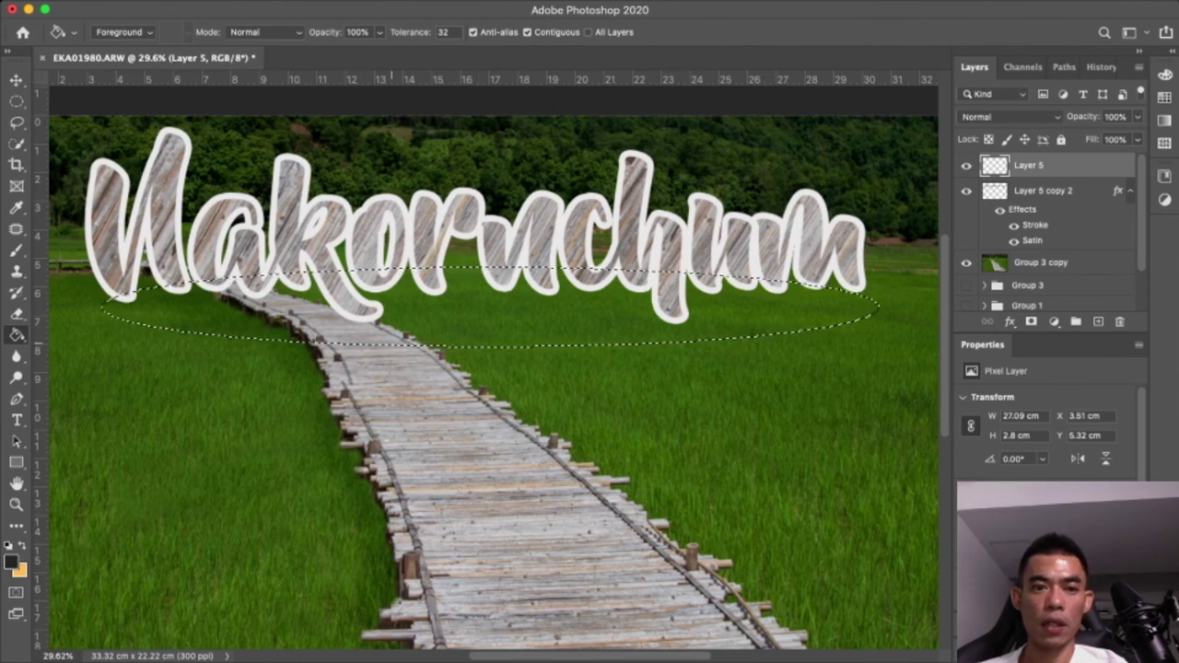
click(489, 309)
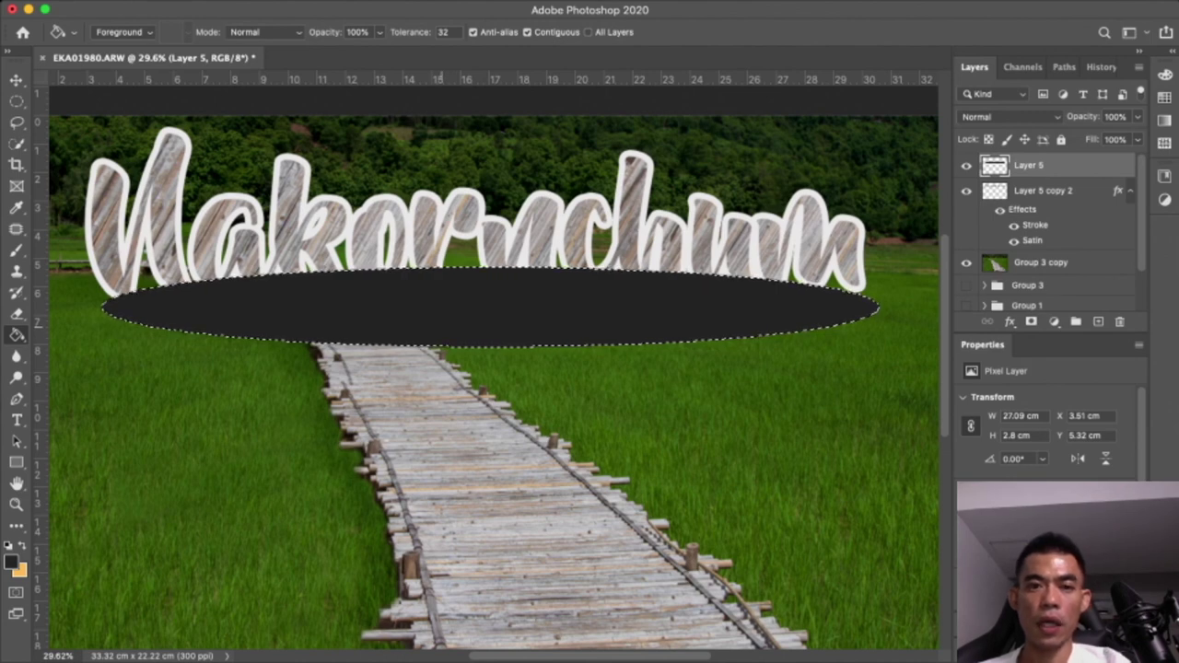
key(i)
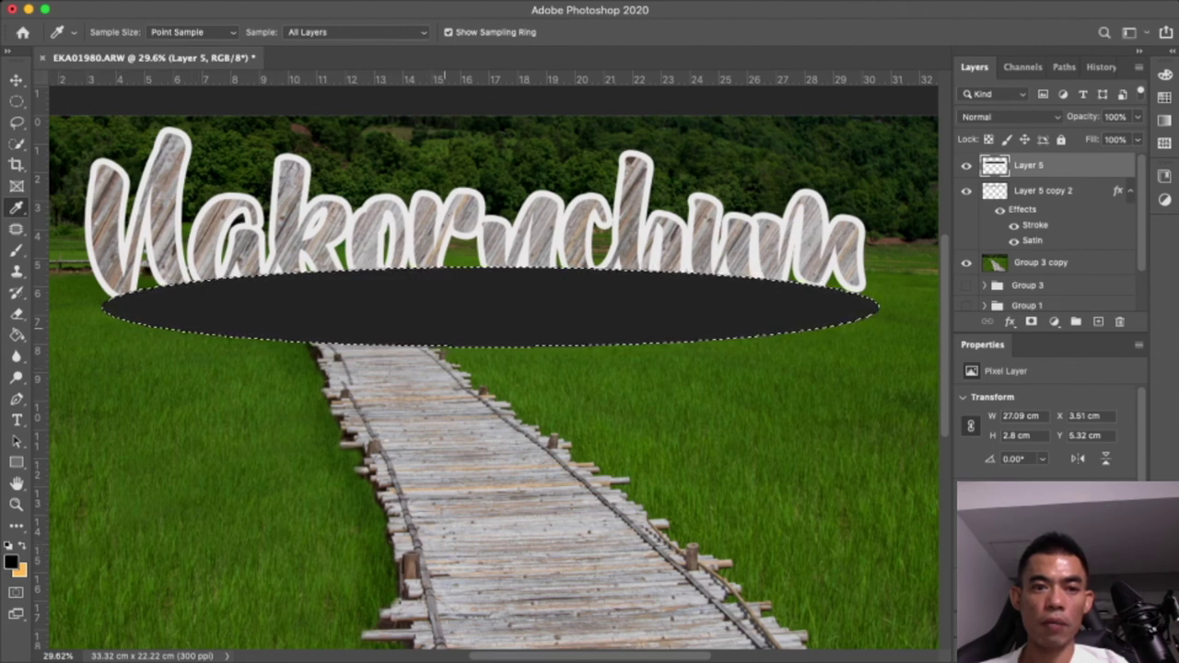
key(g)
key(alt+BackSpace)
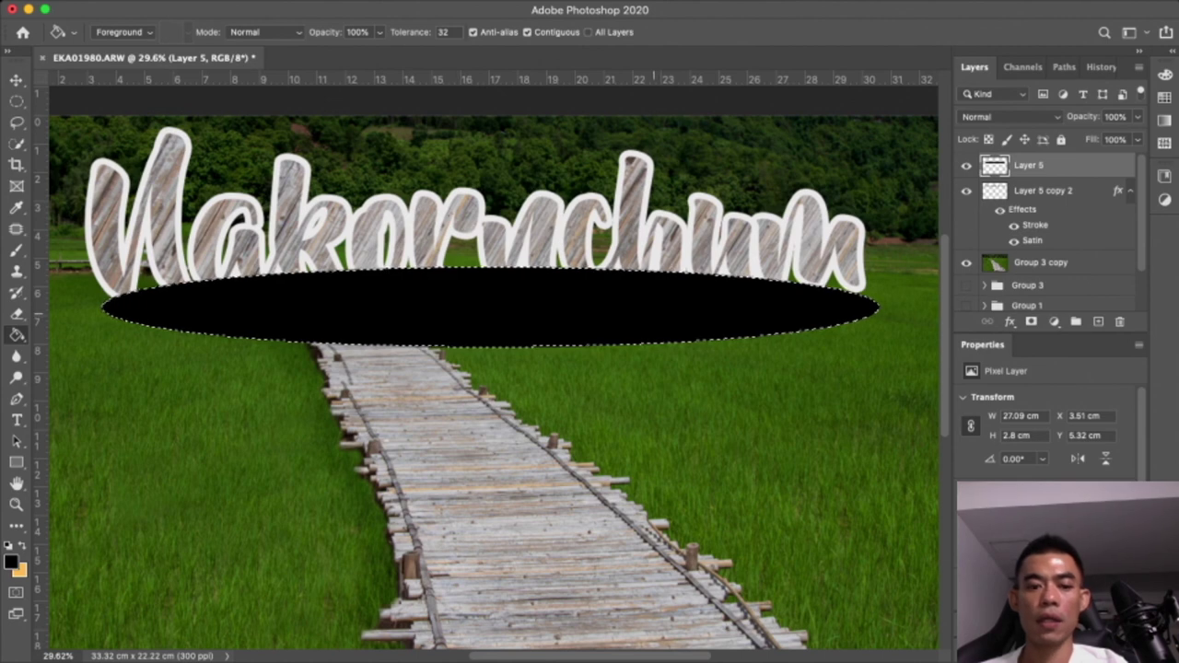
key(ctrl+d)
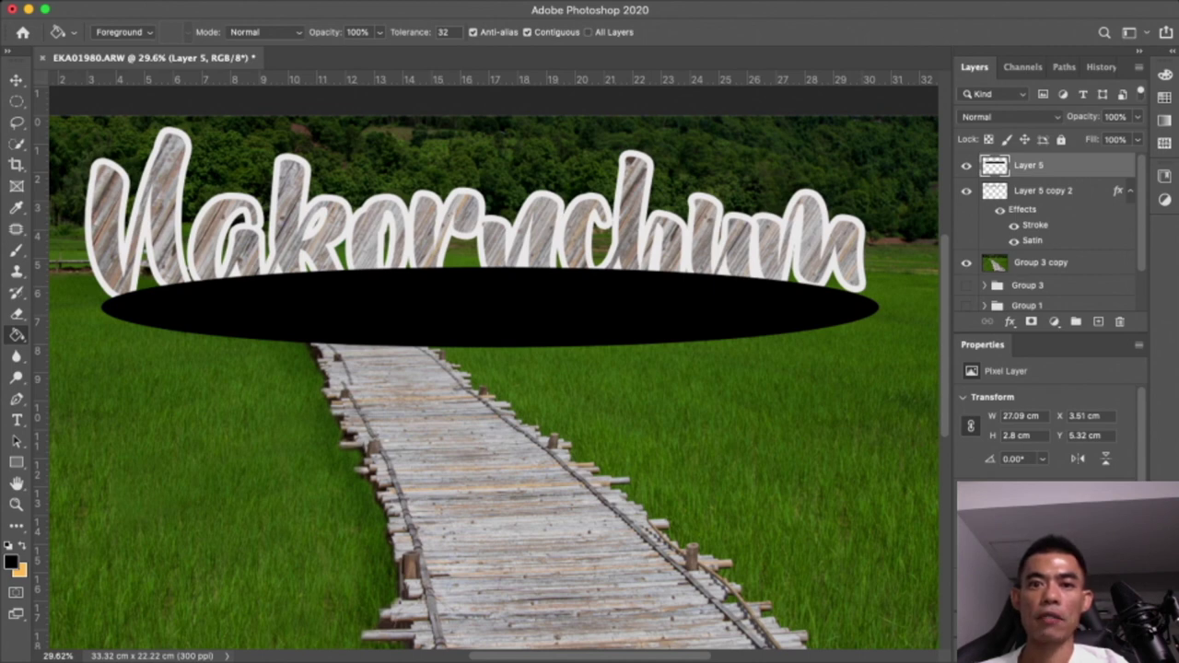
Gaussian-blur the black ellipse and move its layer below the Nakornchum text layer
key(ctrl+alt+f)
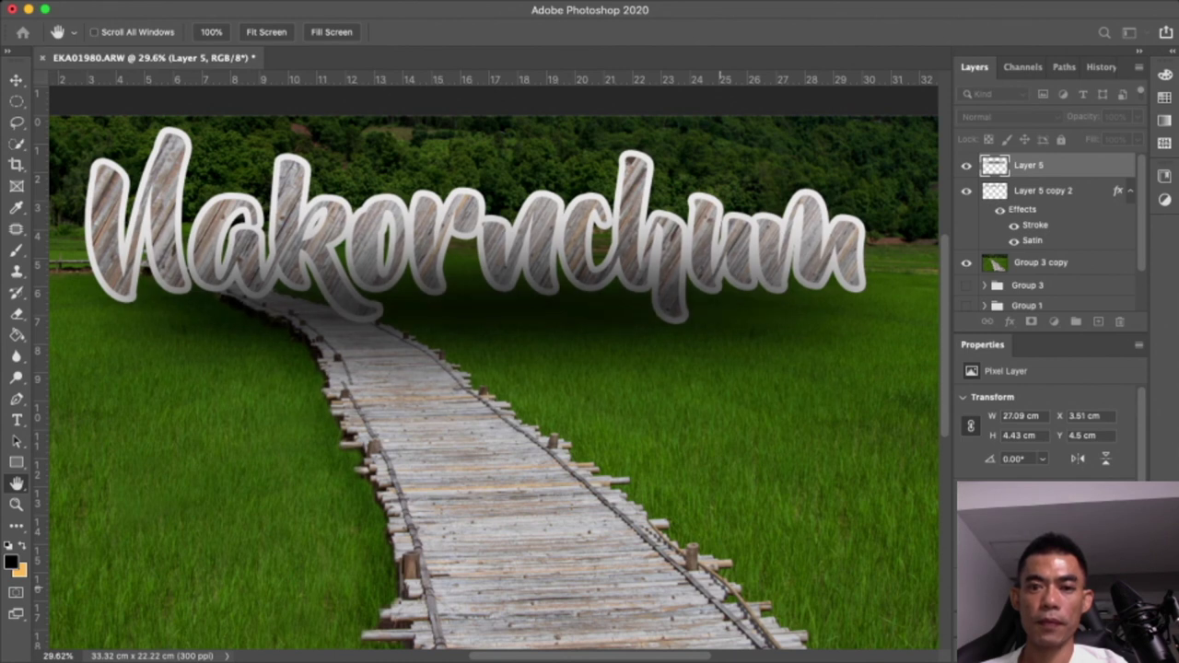
key(g)
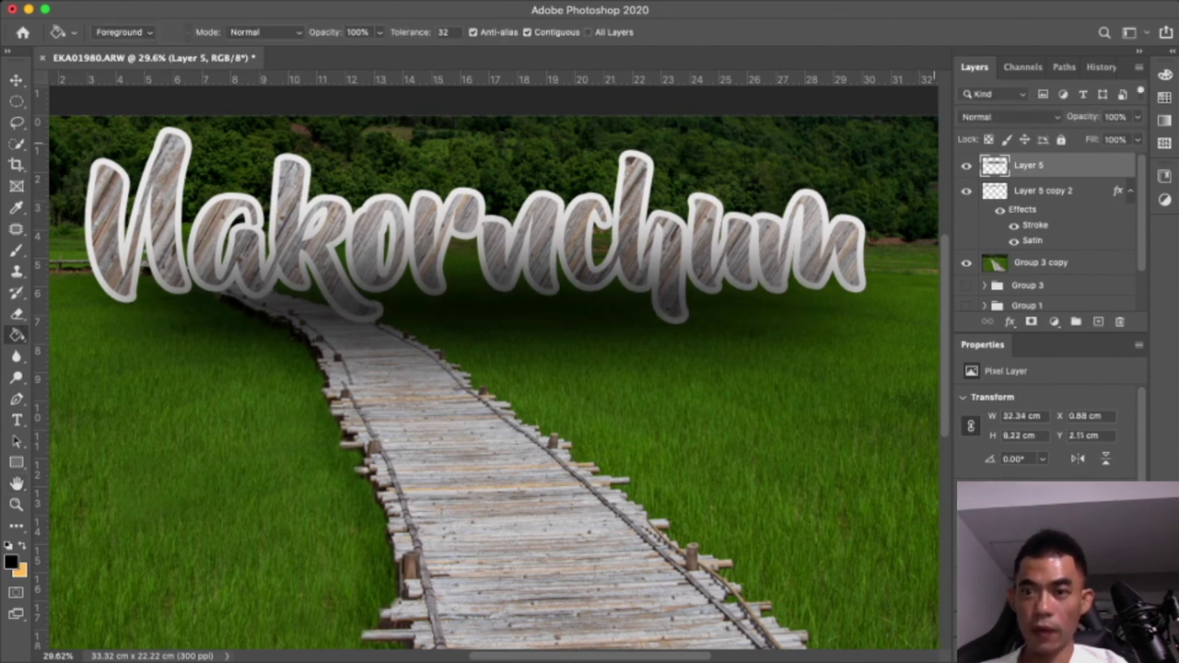
key(ctrl+bracketleft)
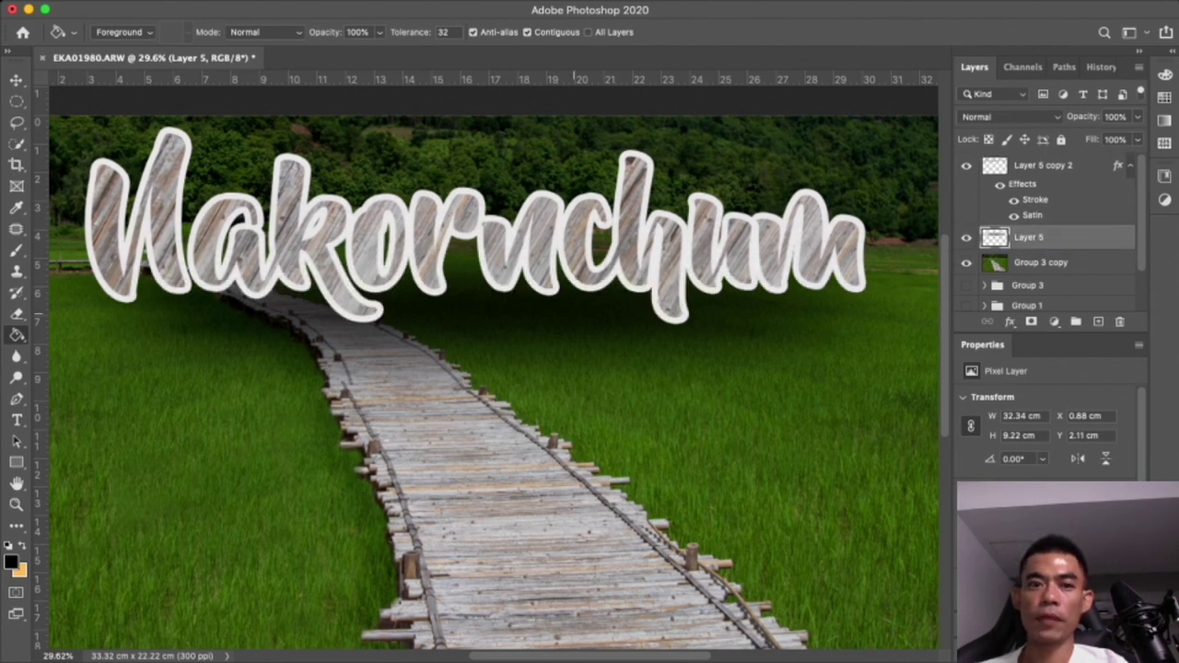
Squash the shadow layer into a flat band and move it up slightly
key(v)
key(Down)
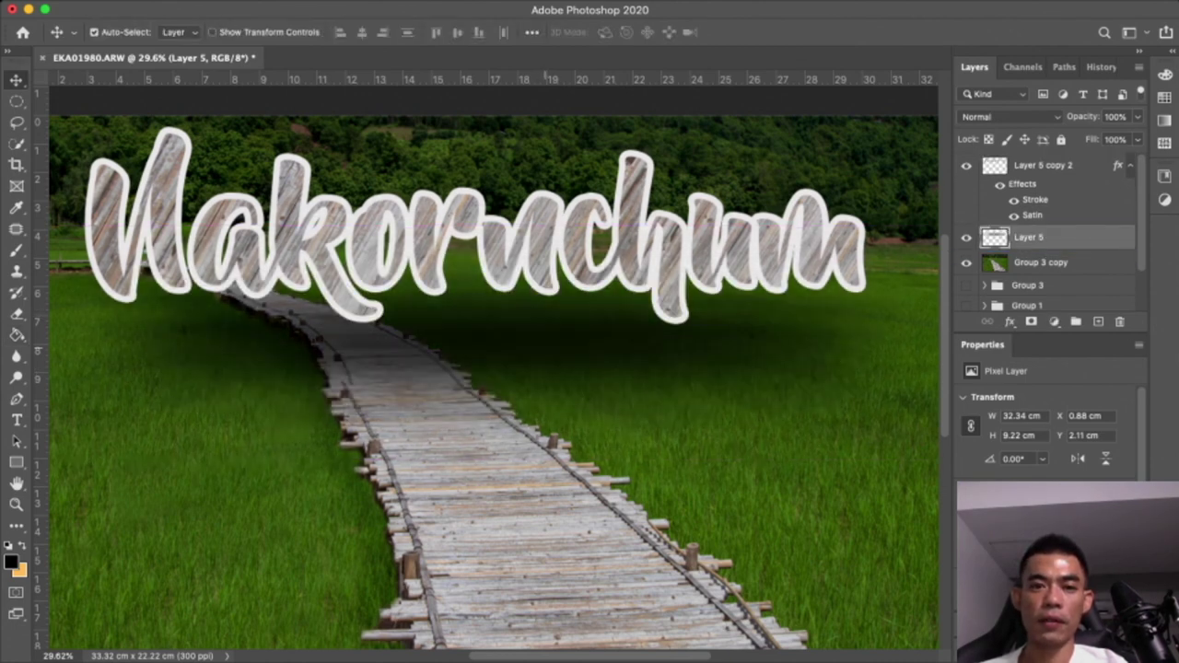
key(ctrl+t)
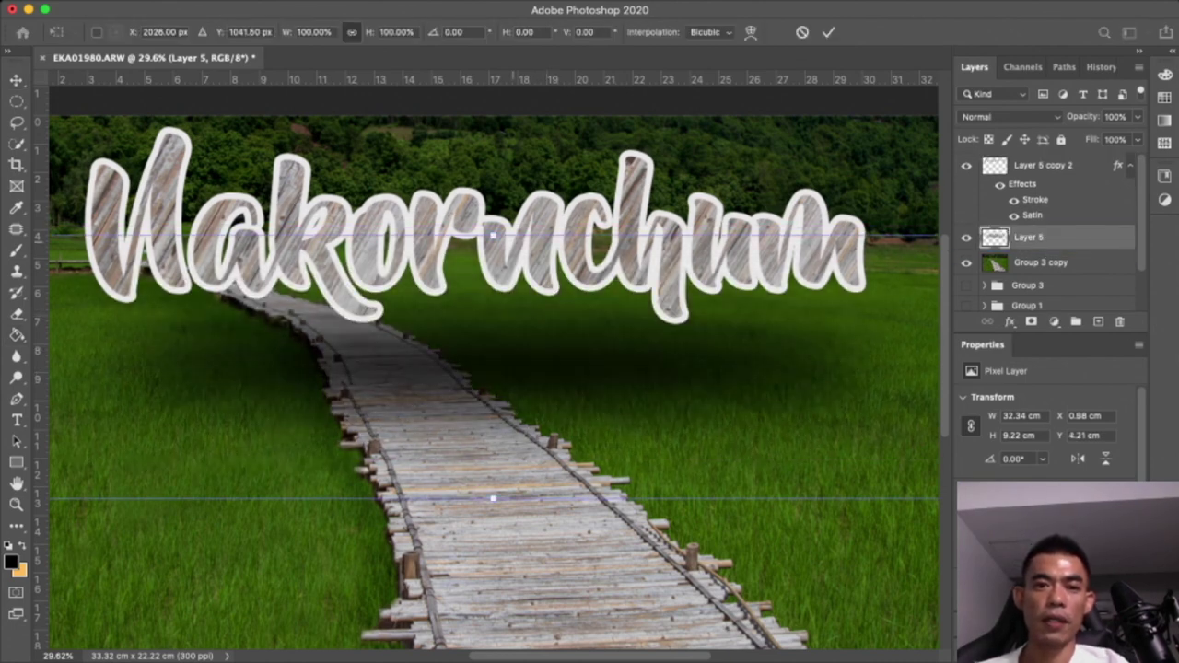
drag(493, 236, 493, 424)
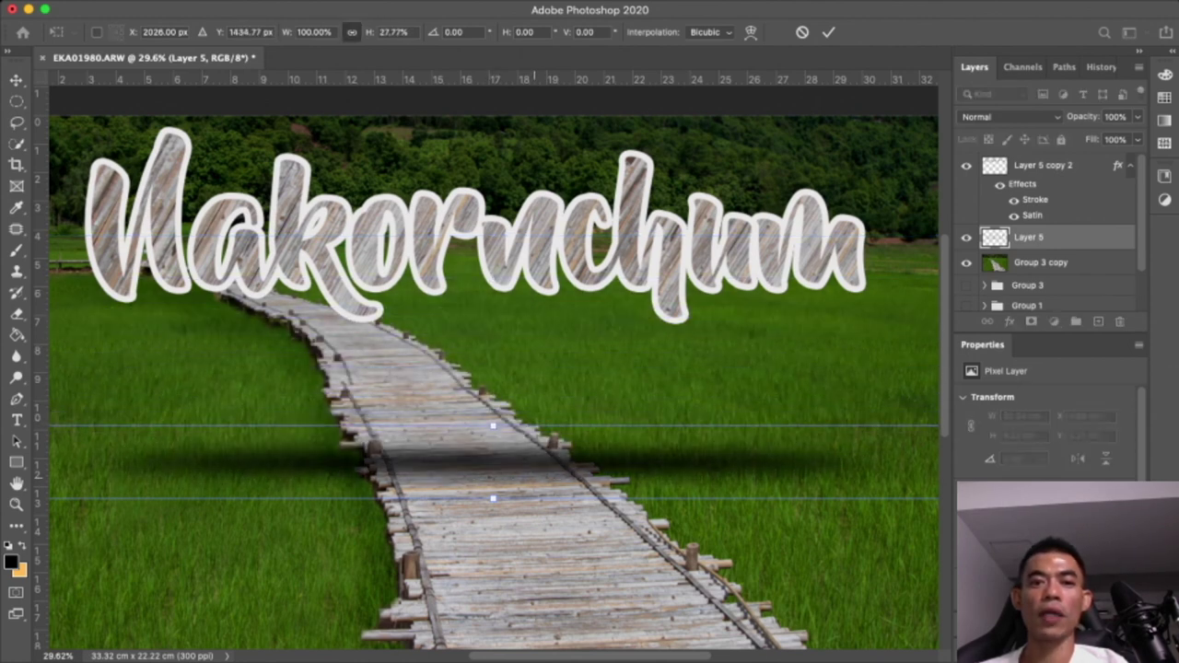
mouse_move(492, 481)
mouse_down()
mouse_move(493, 354)
mouse_move(511, 354)
mouse_up()
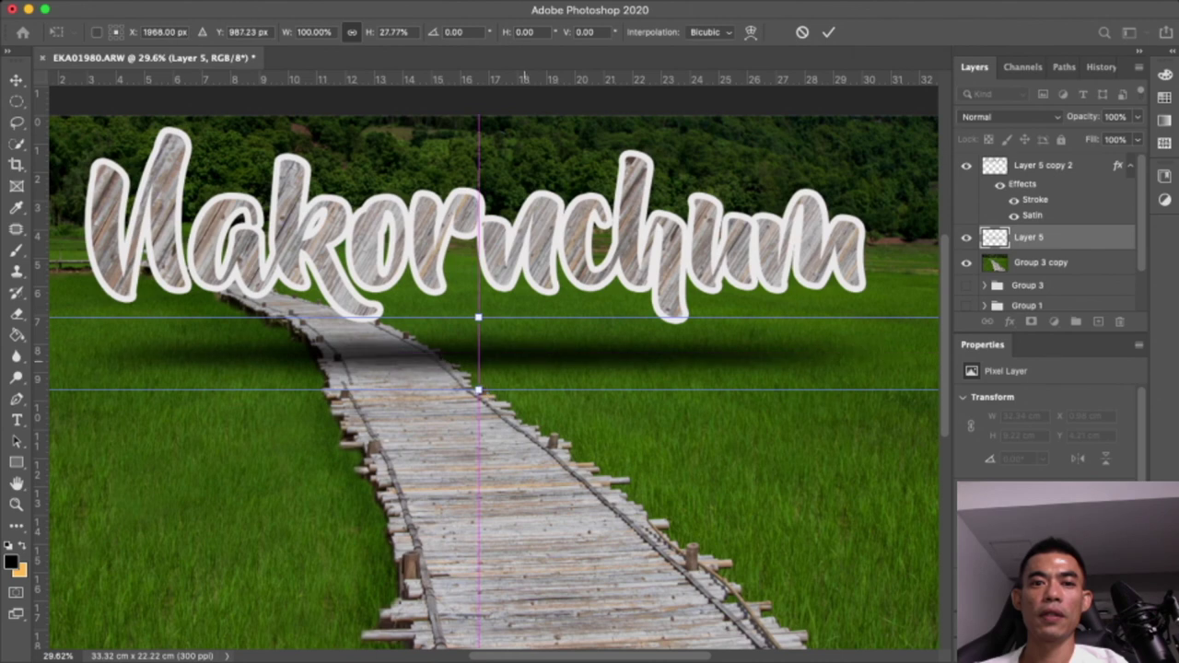
scroll(511, 354, down, 5)
key(super+0)
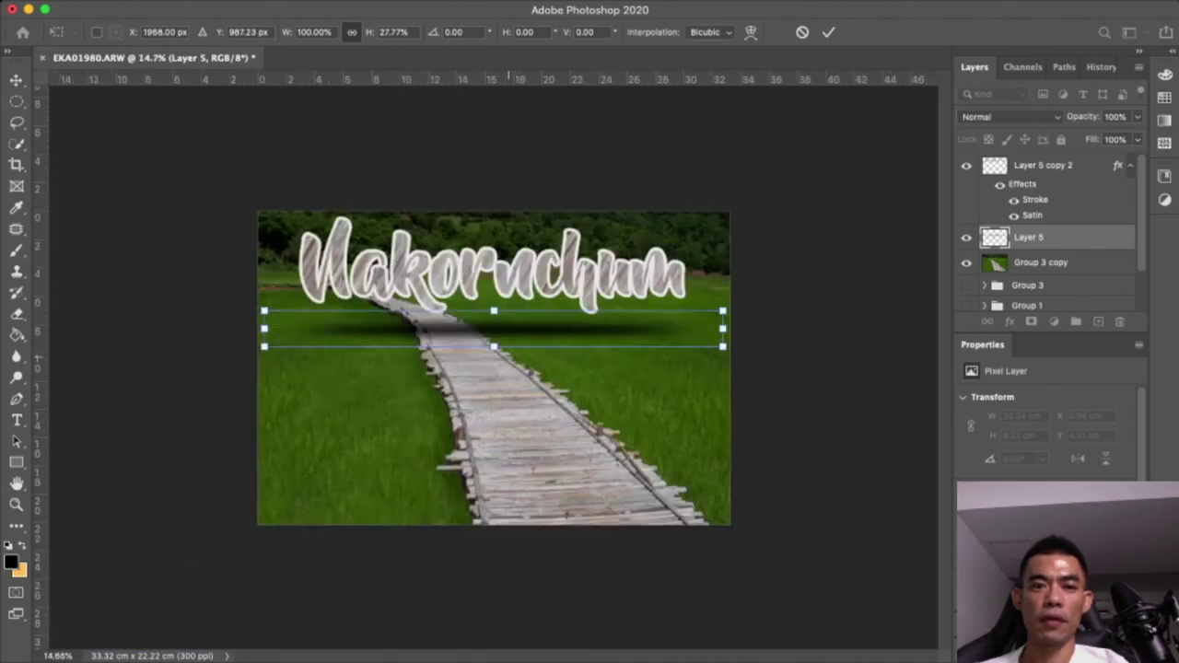
Narrow the shadow band from both sides and lower its opacity
drag(97, 299, 177, 299)
drag(535, 300, 490, 299)
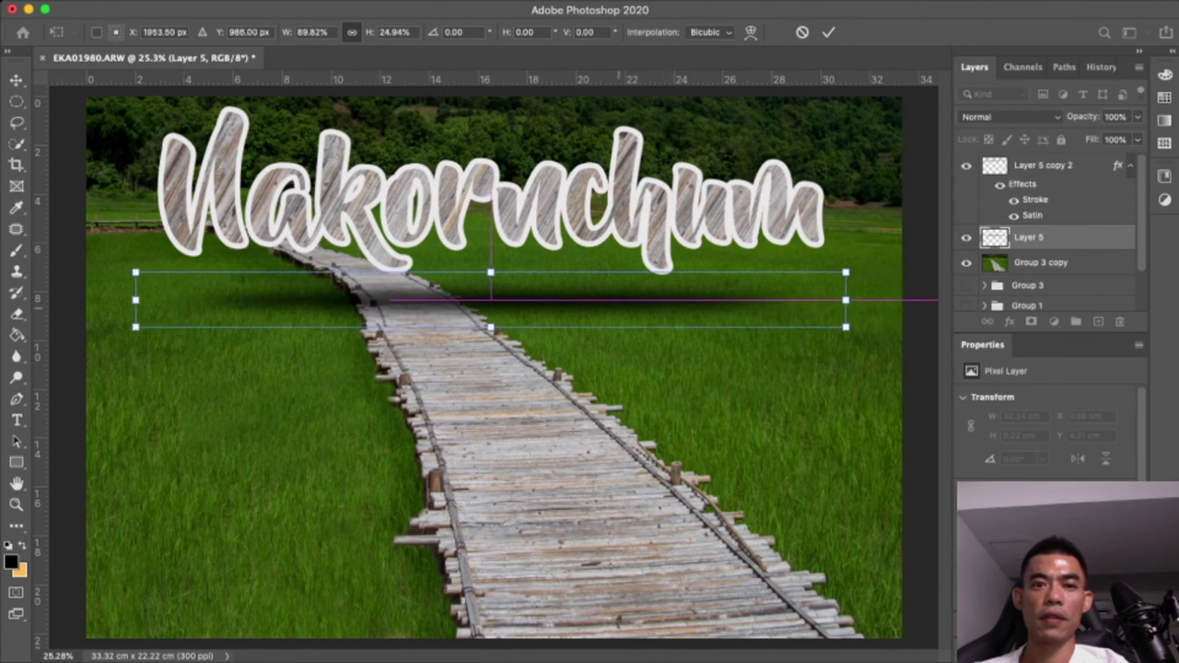
drag(845, 299, 771, 300)
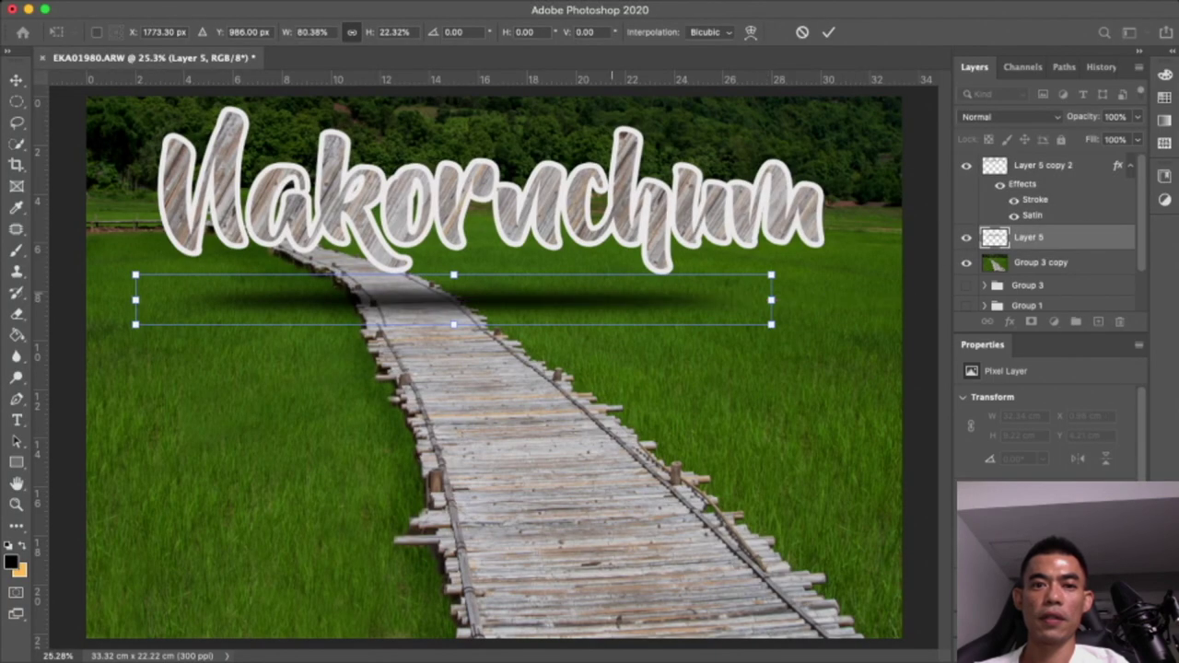
drag(499, 299, 524, 300)
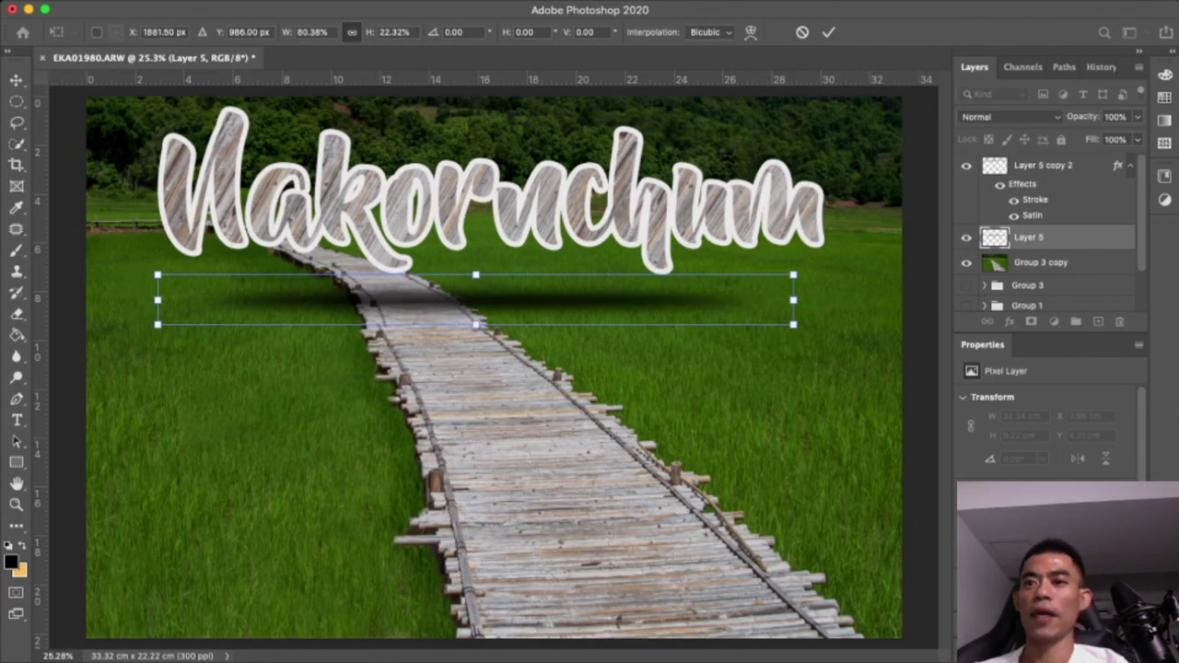
key(6)
key(2)
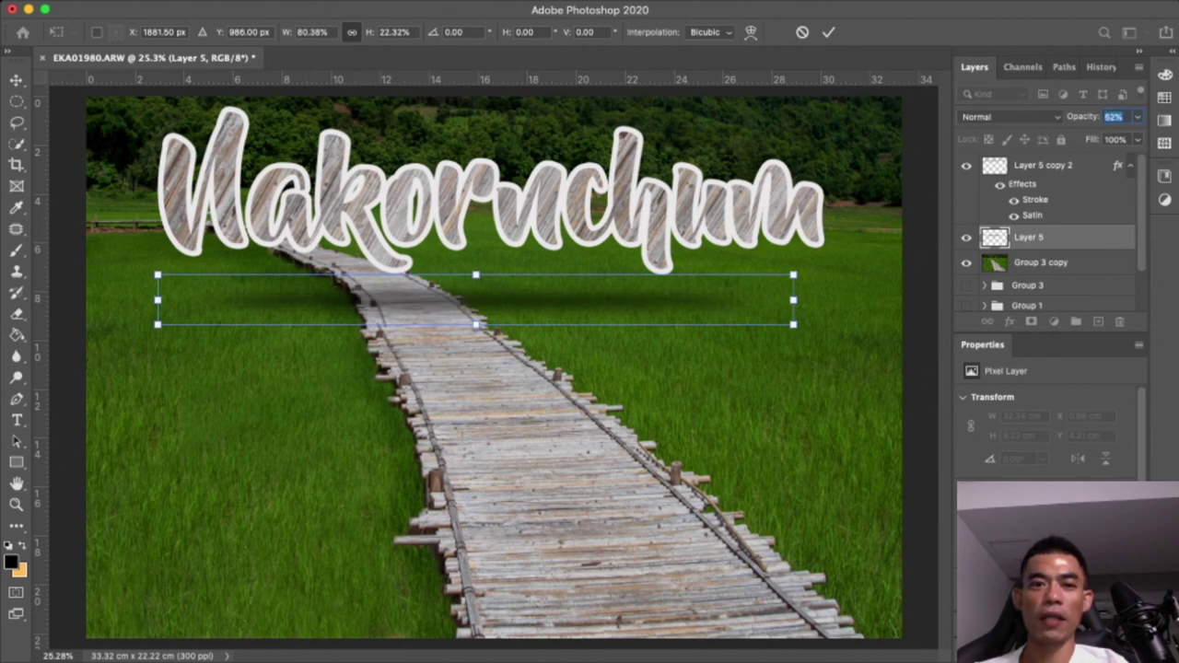
key(7)
text(59)
Fine-tune the shadow to 23.79 × 2.06 cm just under the lettering at 67% opacity
drag(793, 299, 748, 300)
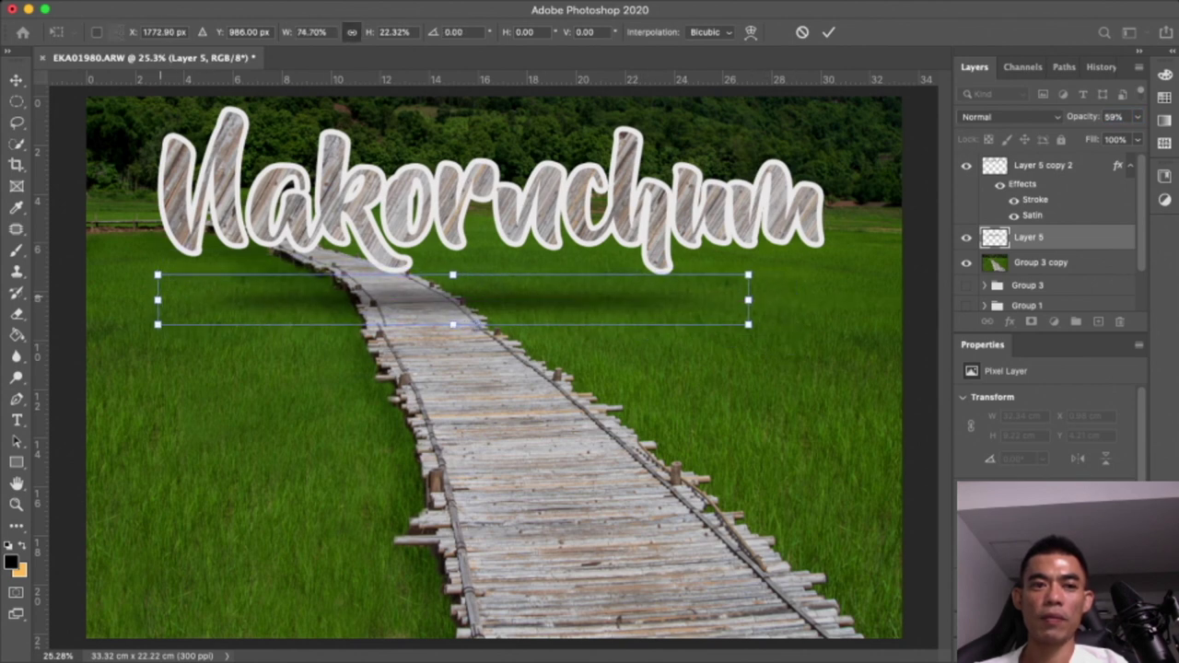
drag(157, 299, 188, 300)
mouse_move(504, 299)
mouse_down()
mouse_move(504, 336)
mouse_move(512, 324)
mouse_up()
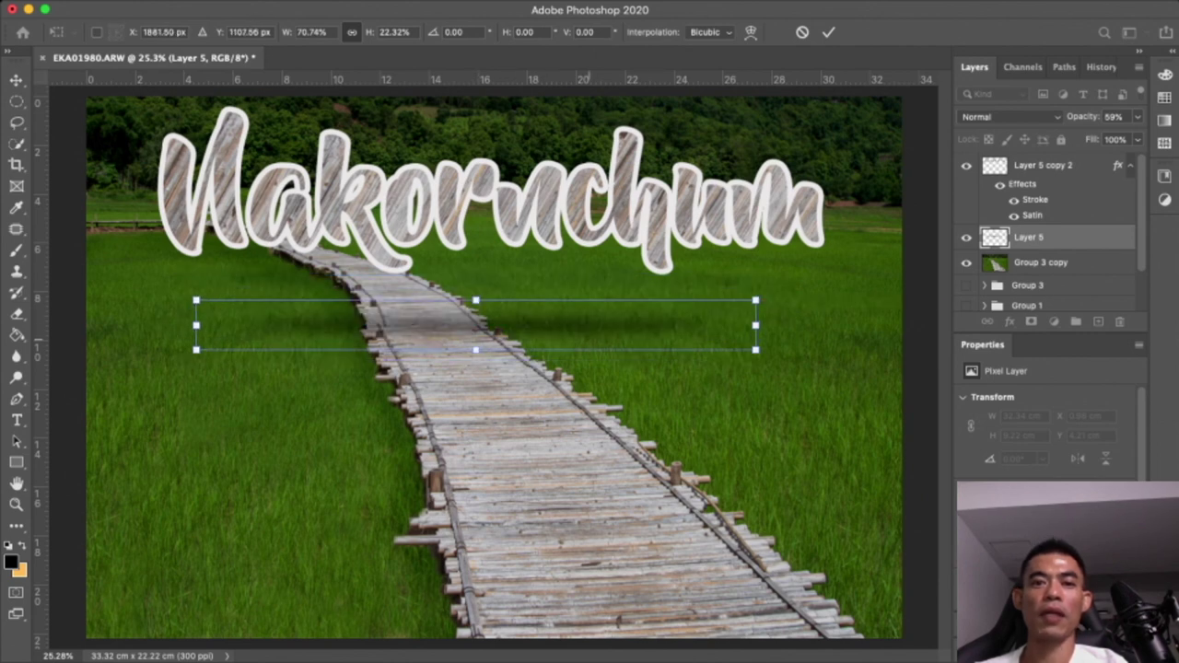
drag(532, 324, 532, 312)
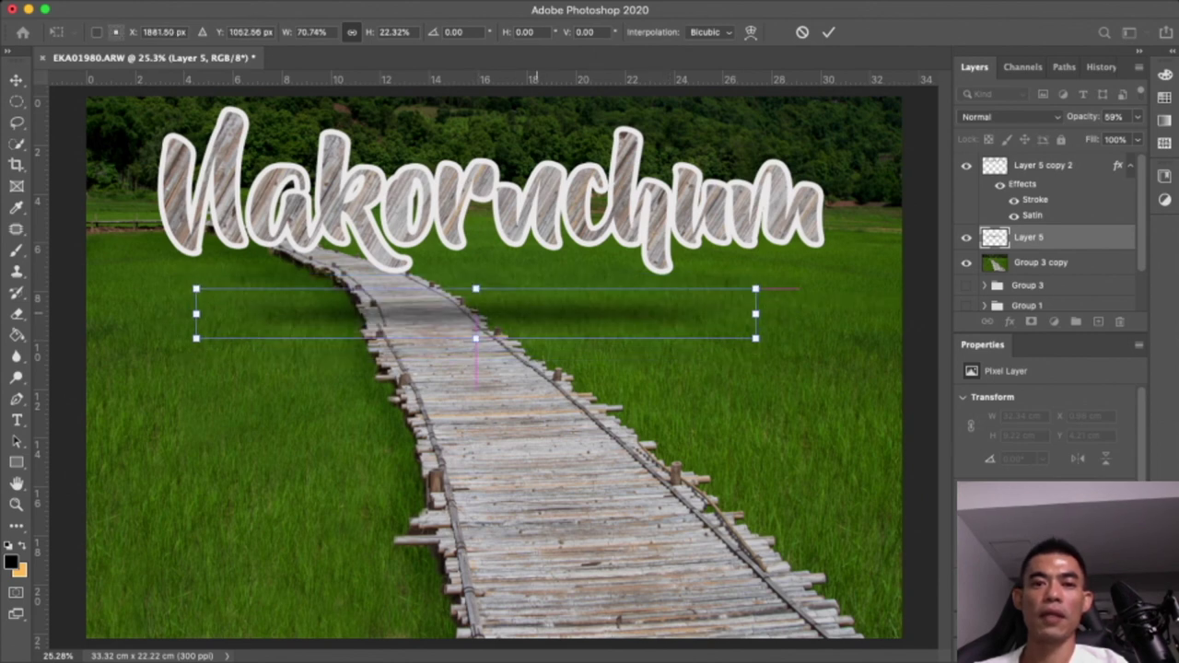
drag(755, 314, 777, 314)
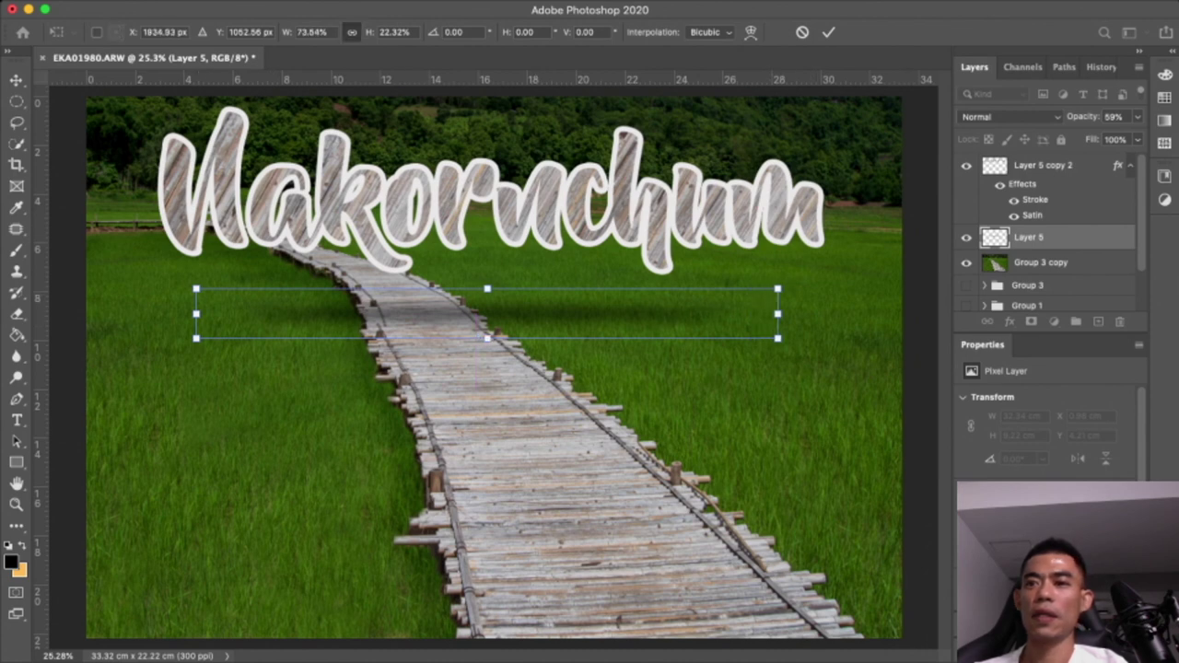
key(Up)
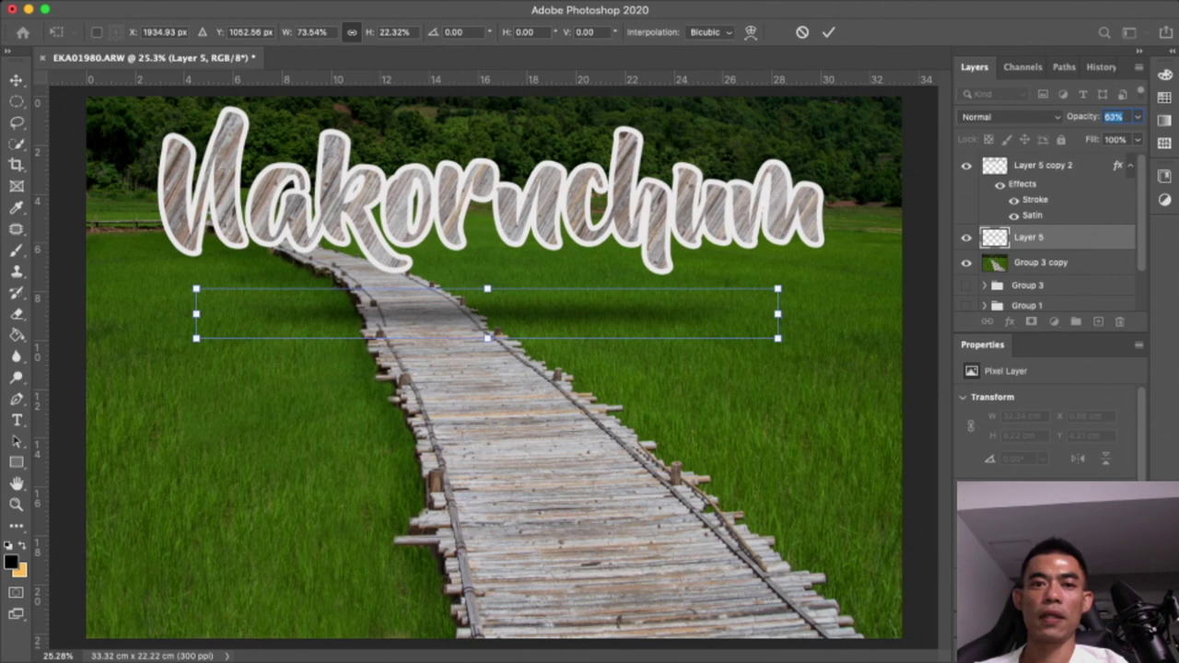
text(67)
key(Return)
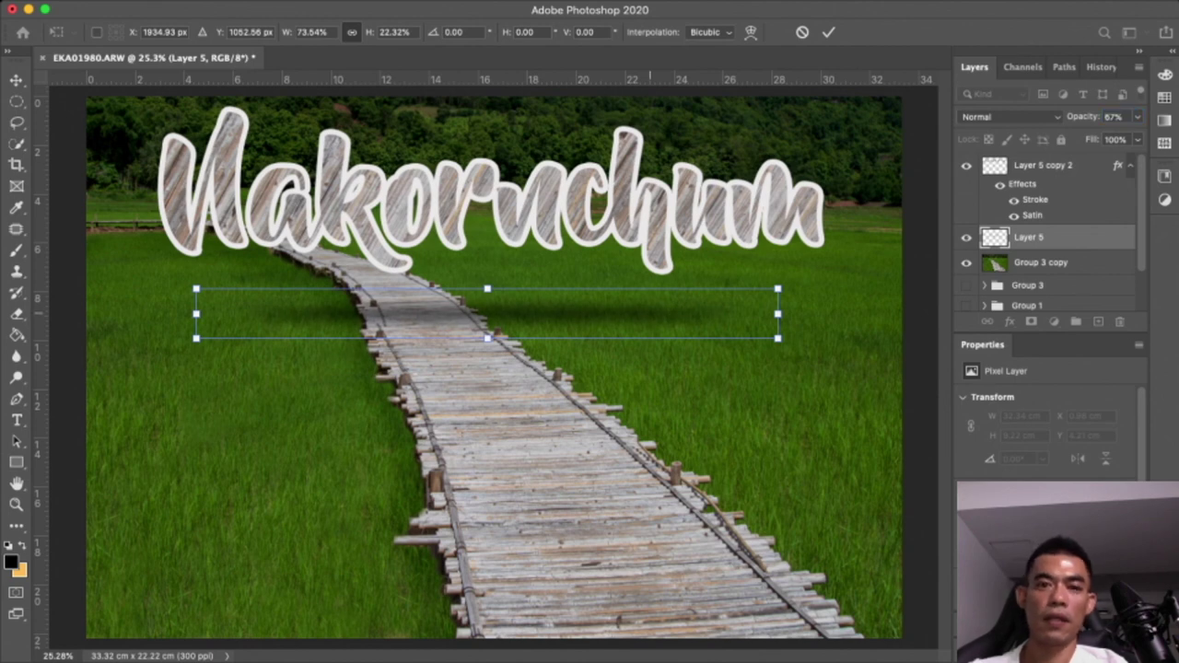
key(Return)
scroll(516, 331, up, 1)
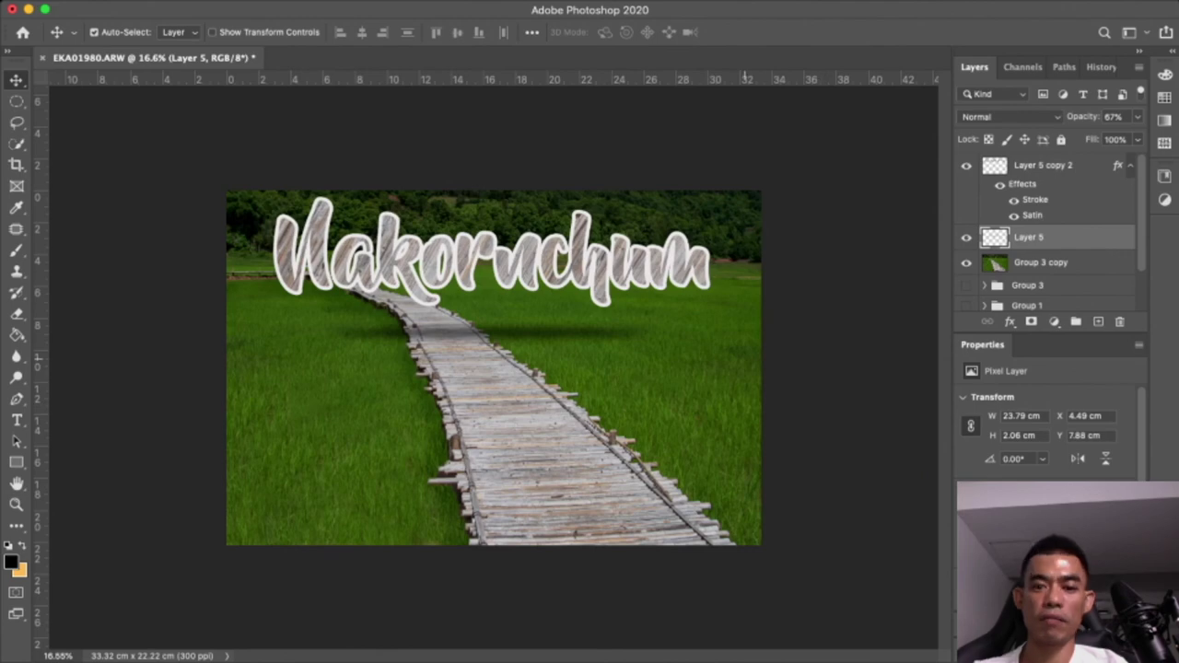
Shrink the Nakornchum text and shift it slightly right
drag(486, 311, 486, 311)
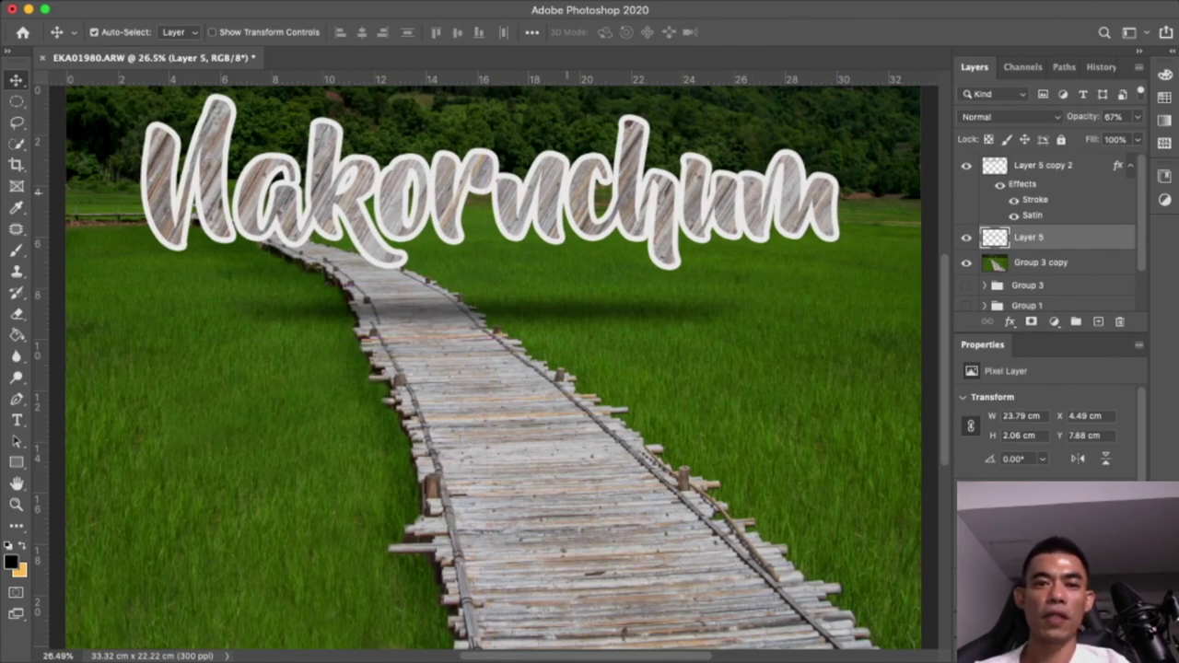
click(544, 184)
key(ctrl+t)
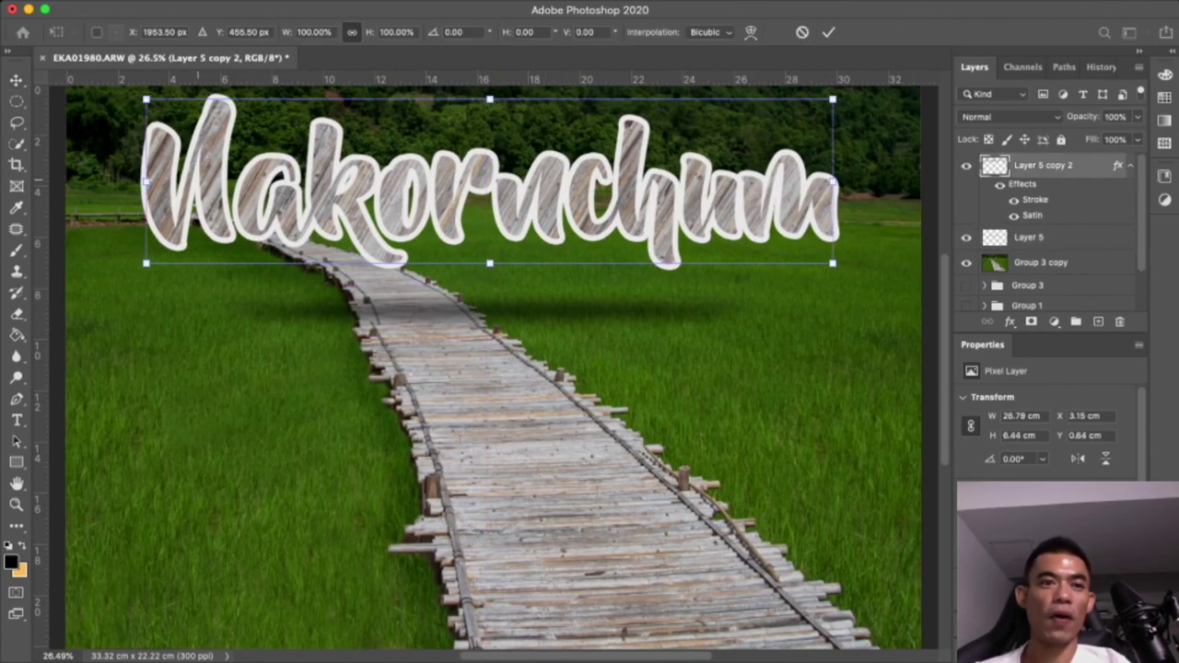
mouse_move(146, 181)
mouse_down()
mouse_move(348, 181)
mouse_move(318, 182)
mouse_up()
mouse_move(571, 185)
mouse_down()
mouse_move(647, 210)
mouse_move(635, 210)
mouse_up()
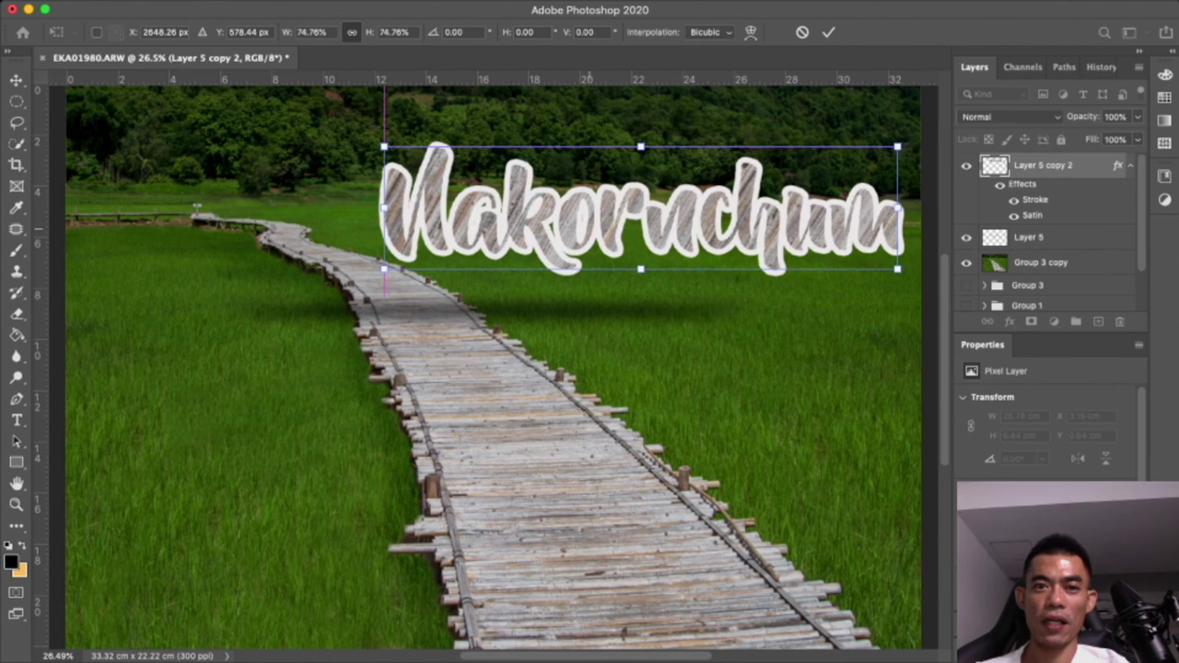
drag(635, 210, 623, 184)
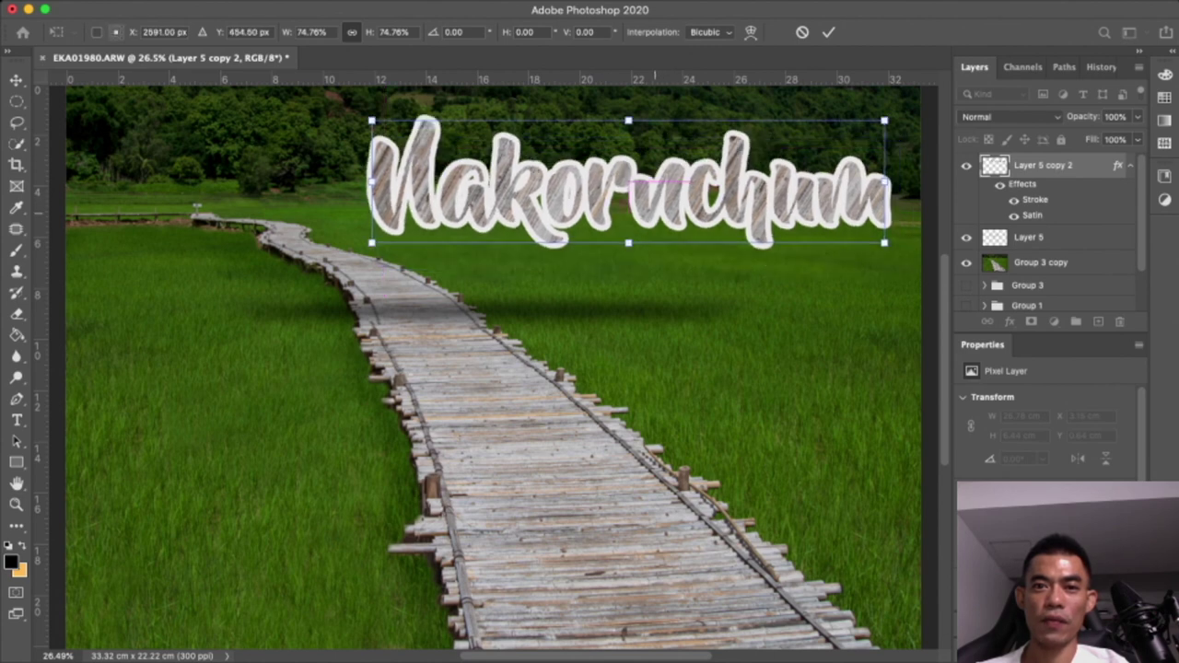
key(Return)
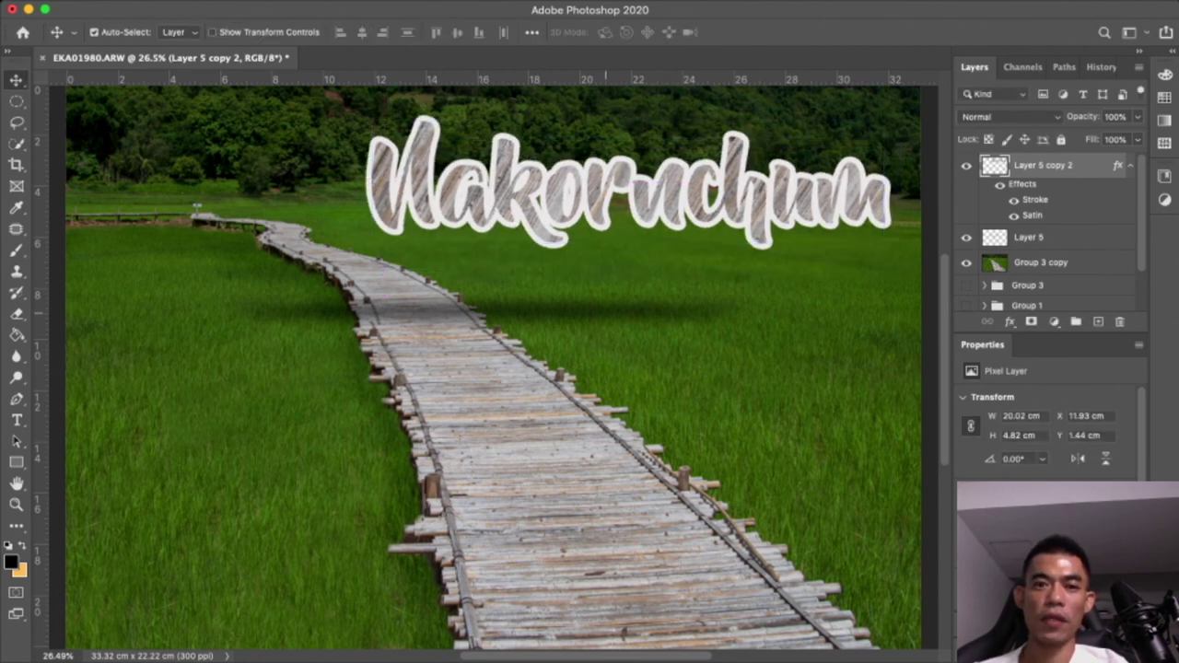
Scale the shadow to 17.87 × 1.54 cm beneath the text at 53% opacity
click(1028, 237)
key(ctrl+t)
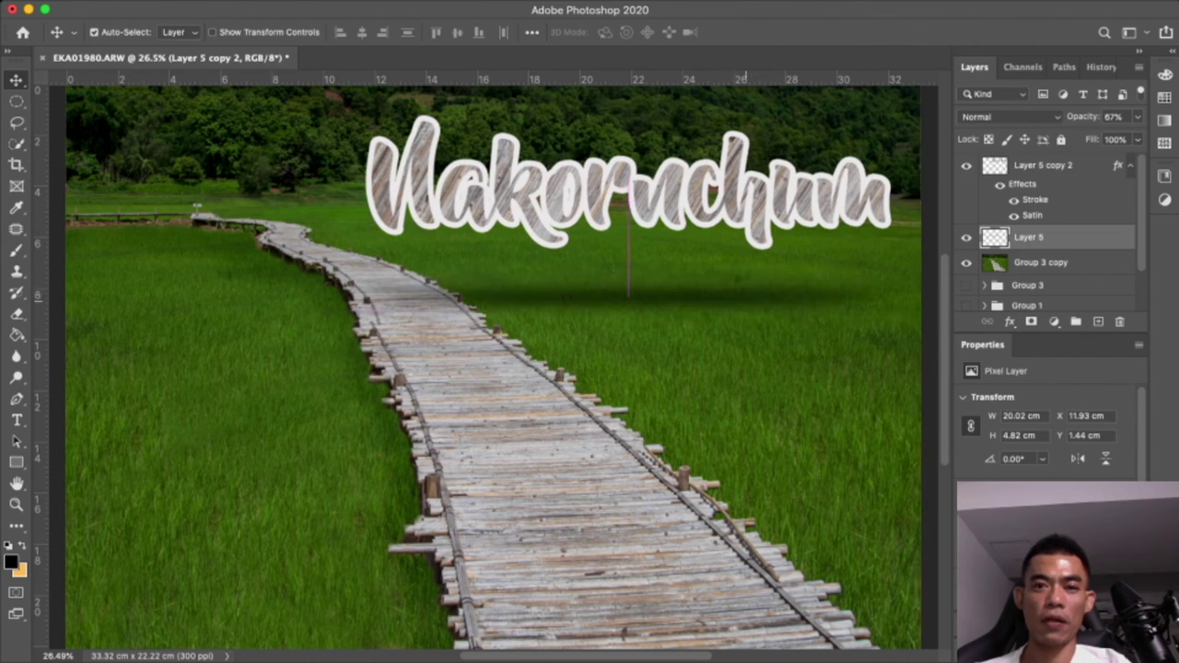
drag(933, 322, 781, 307)
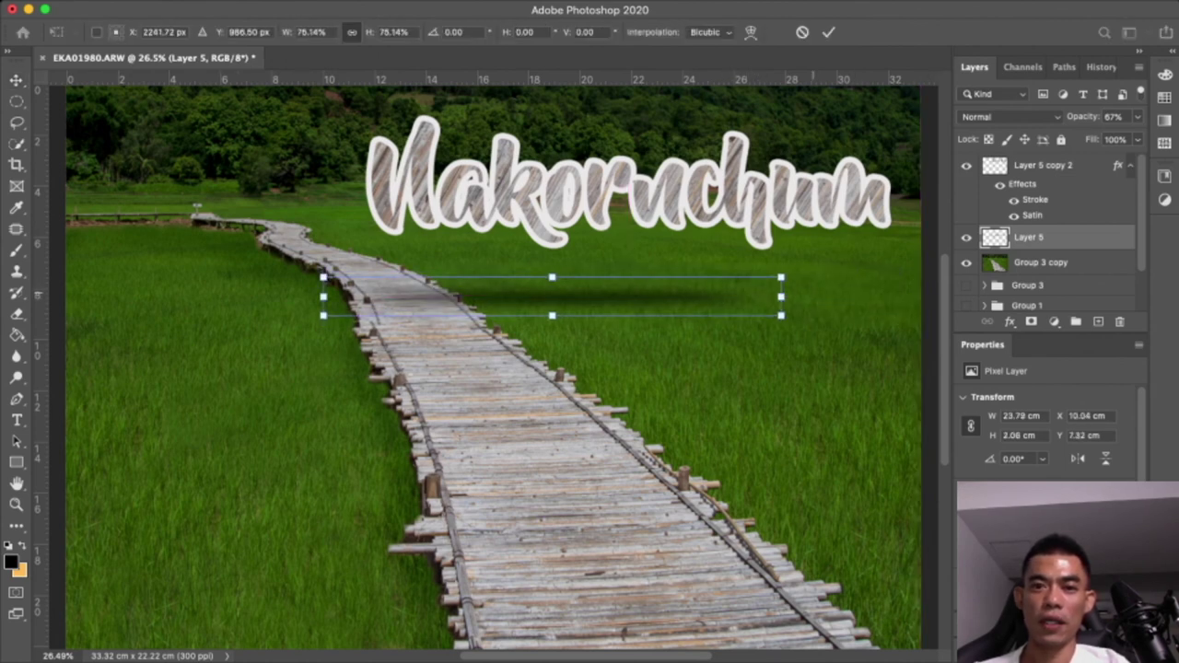
mouse_move(553, 290)
mouse_down()
mouse_move(646, 282)
mouse_move(652, 297)
mouse_up()
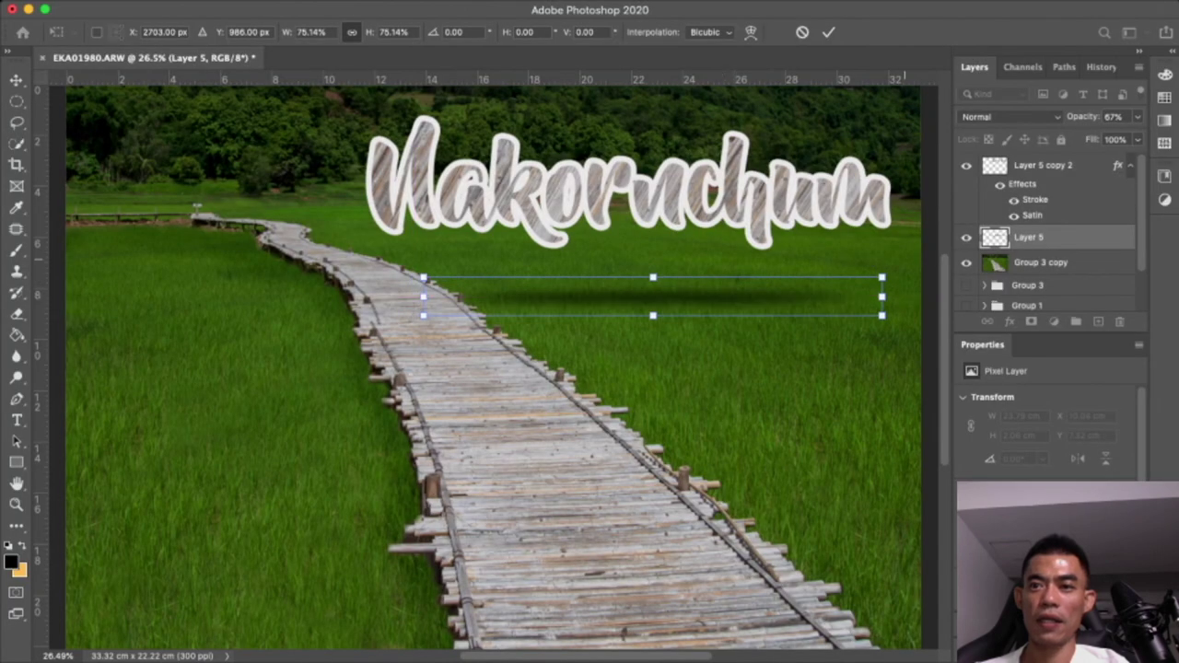
key(6)
key(3)
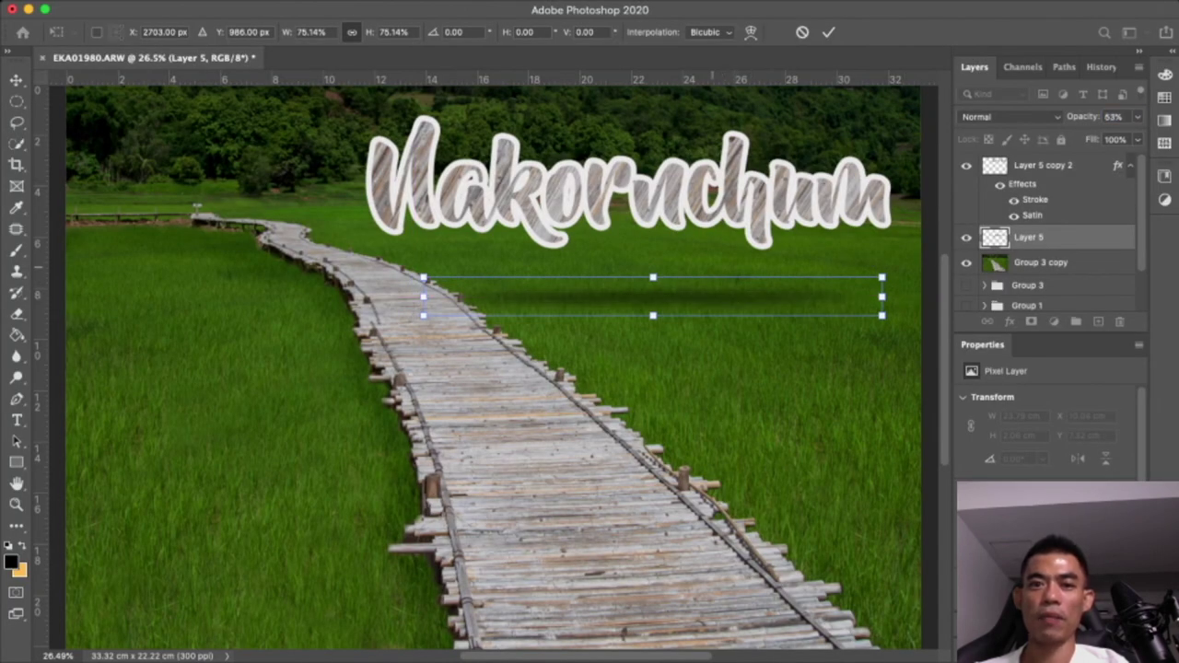
key(5)
key(3)
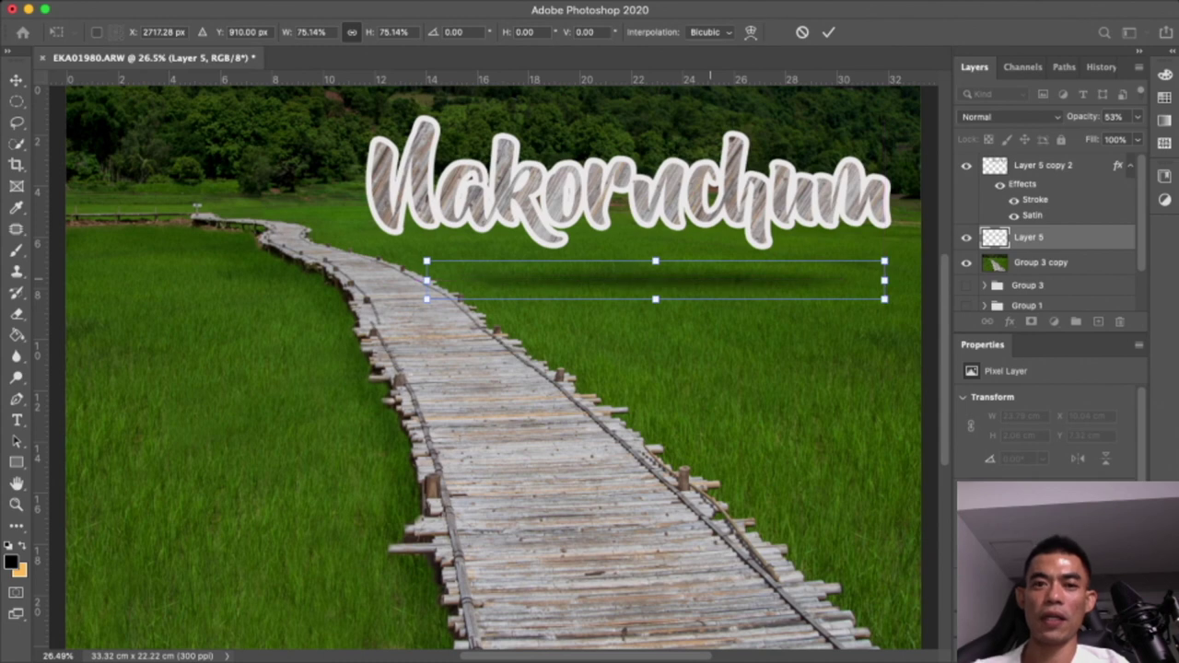
key(Return)
key(super+minus)
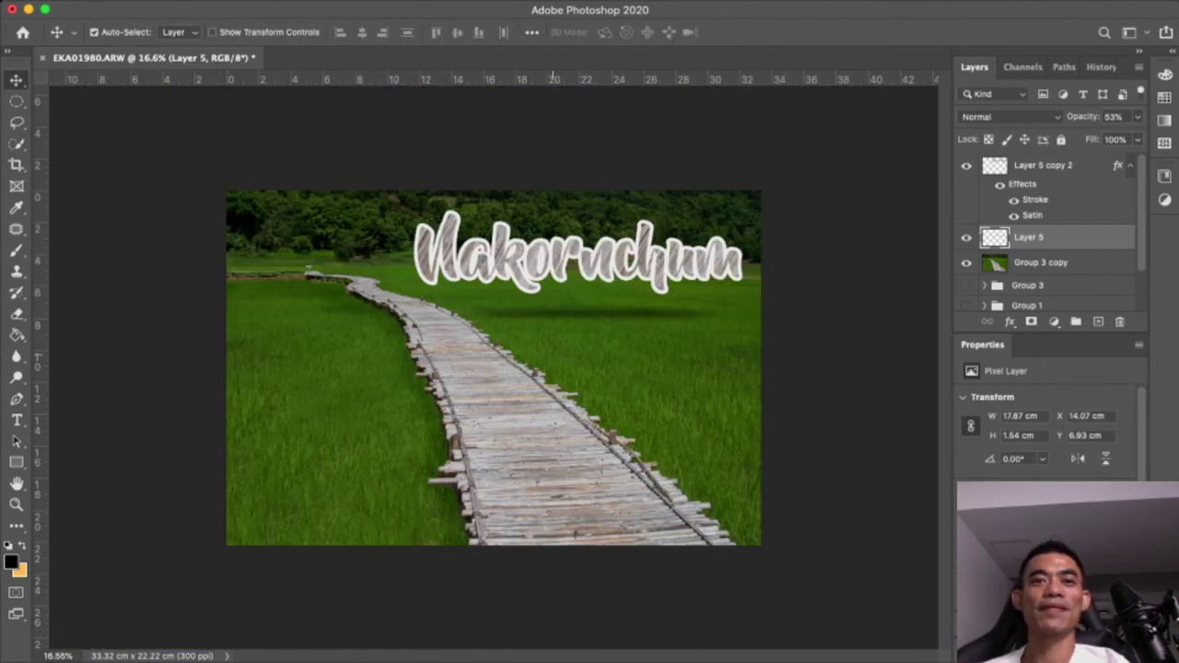
key(super+0)
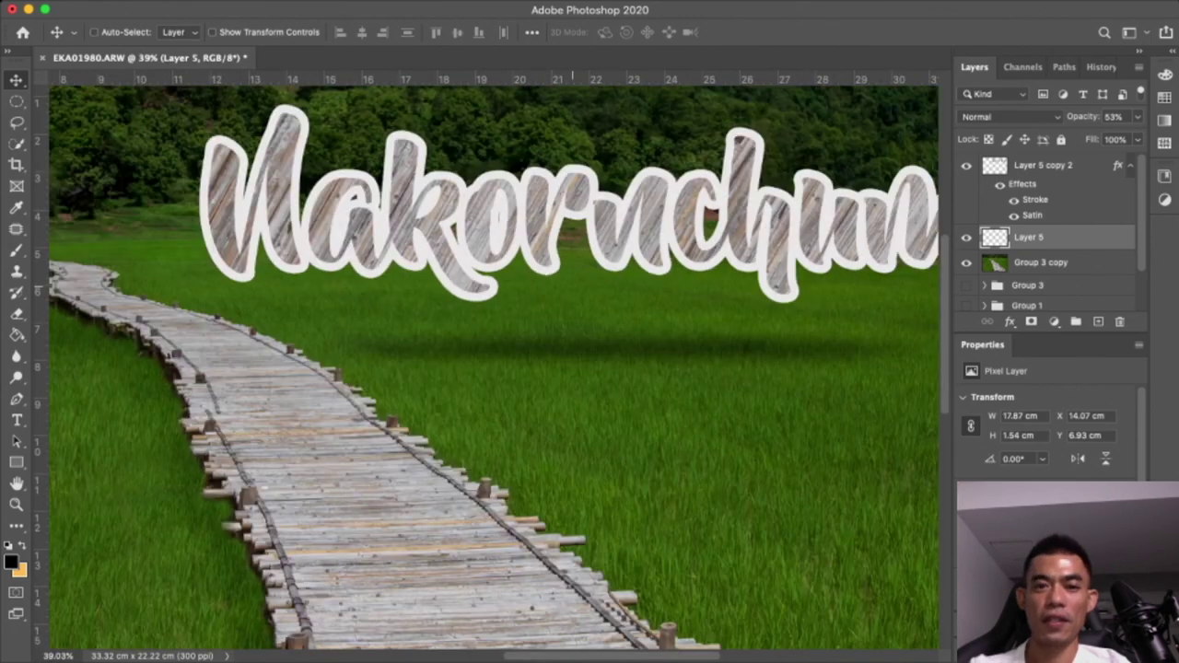